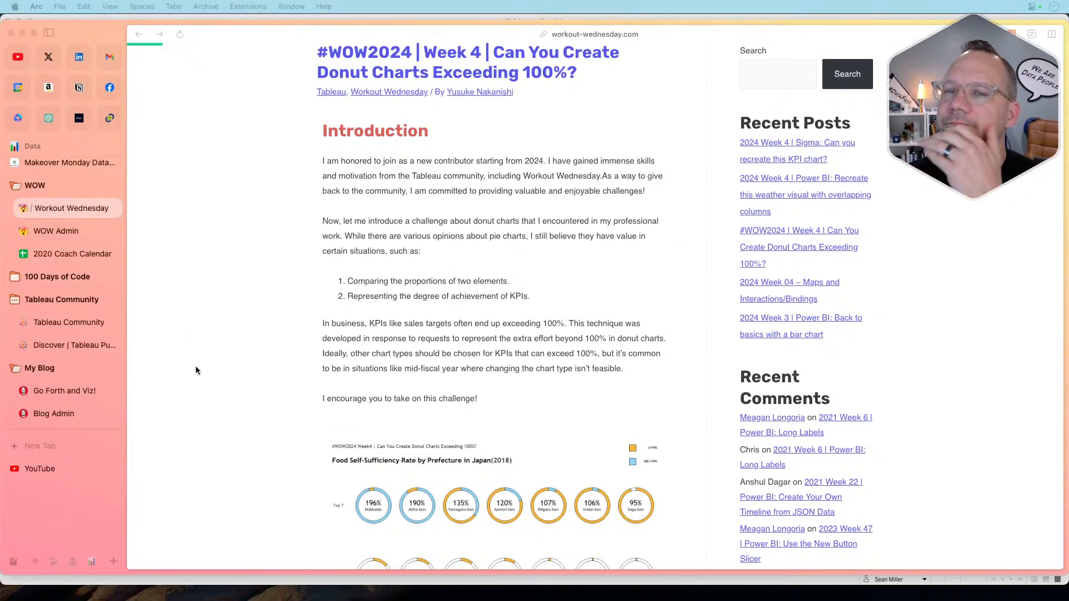
Step: Read the donut chart challenge requirements and download the linked CSV of food self-sufficiency rates by prefecture in Japan
scroll(238, 376, "down", 6)
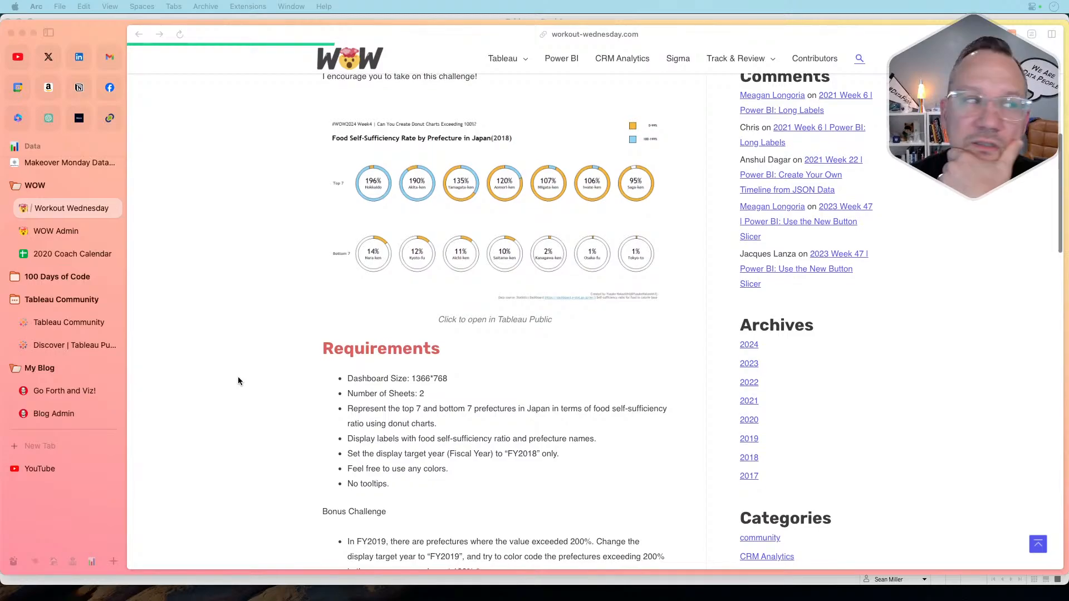
scroll(239, 381, "down", 3)
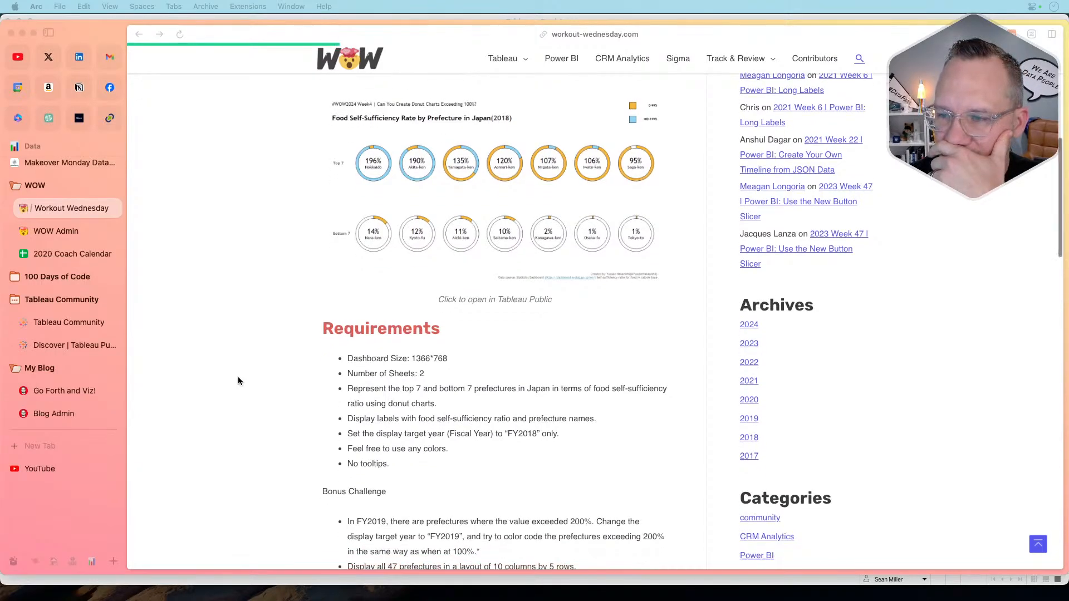
scroll(265, 370, "down", 5)
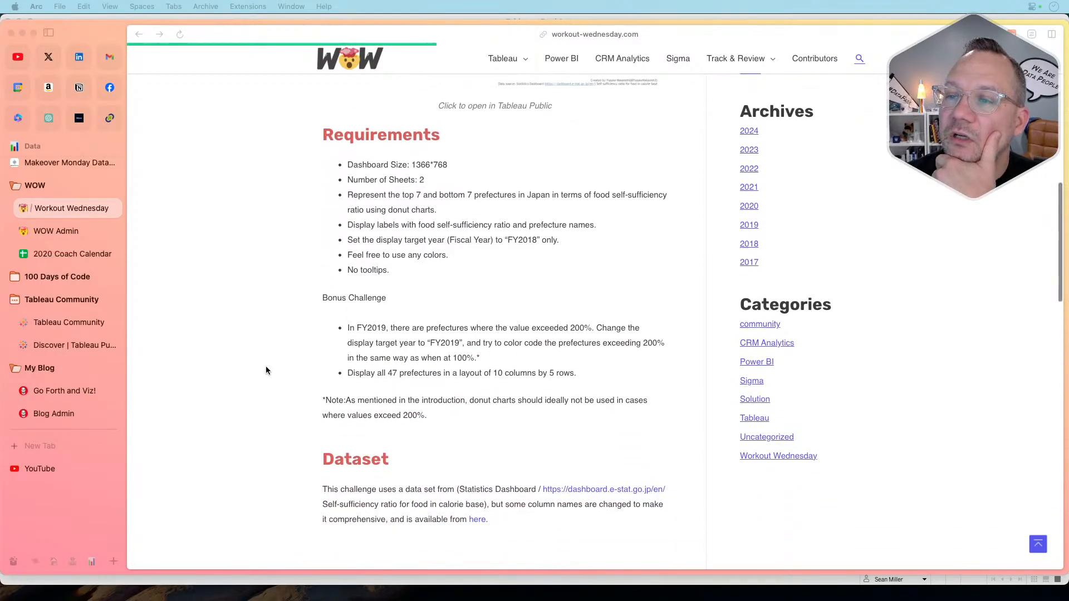
scroll(266, 371, "up", 10)
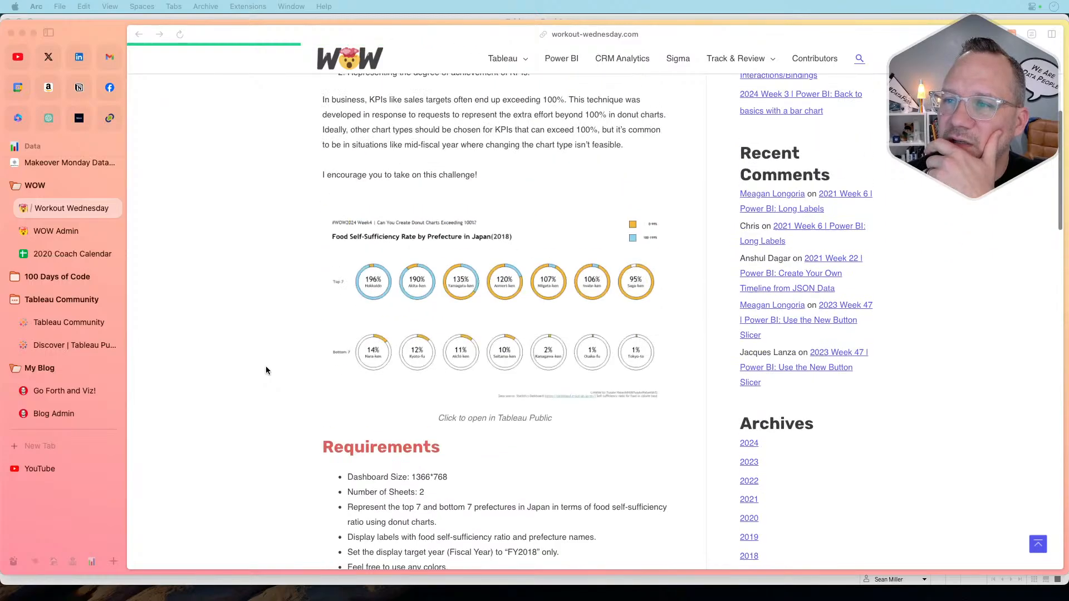
scroll(265, 366, "down", 9)
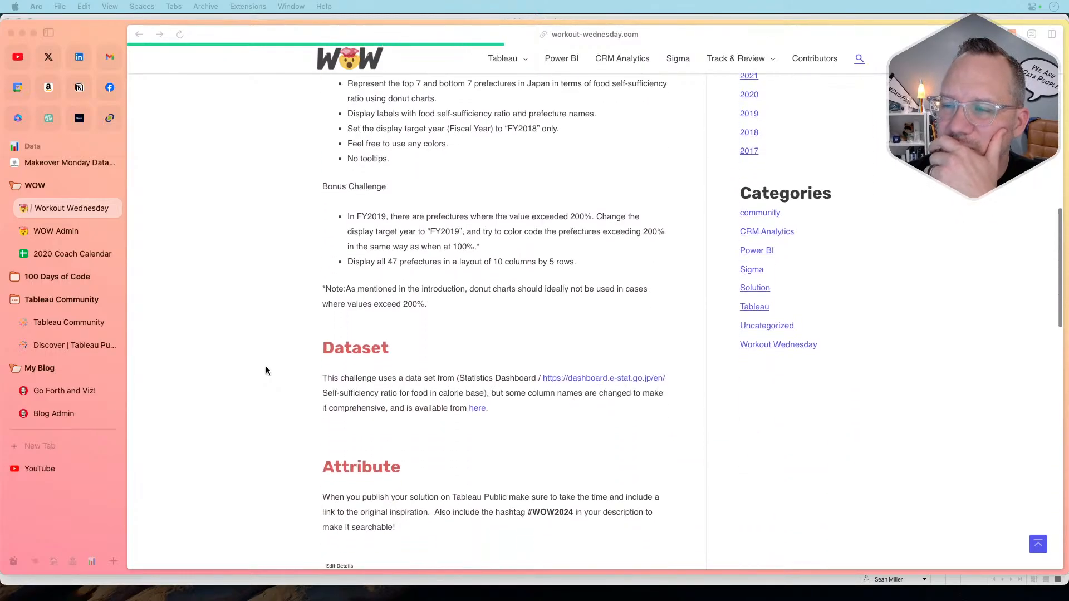
left_click(481, 409)
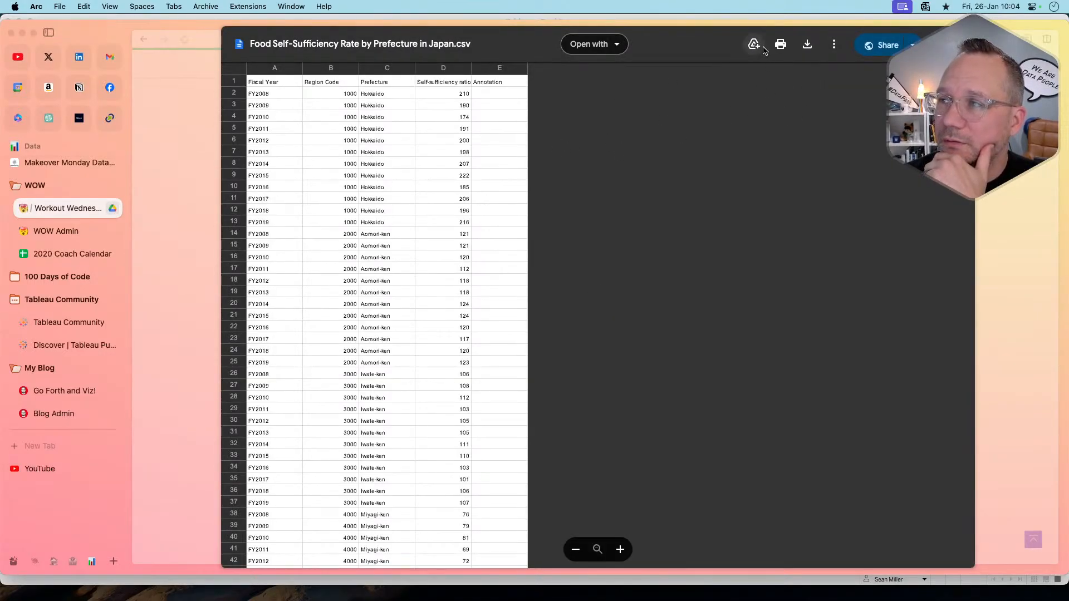
left_click(811, 49)
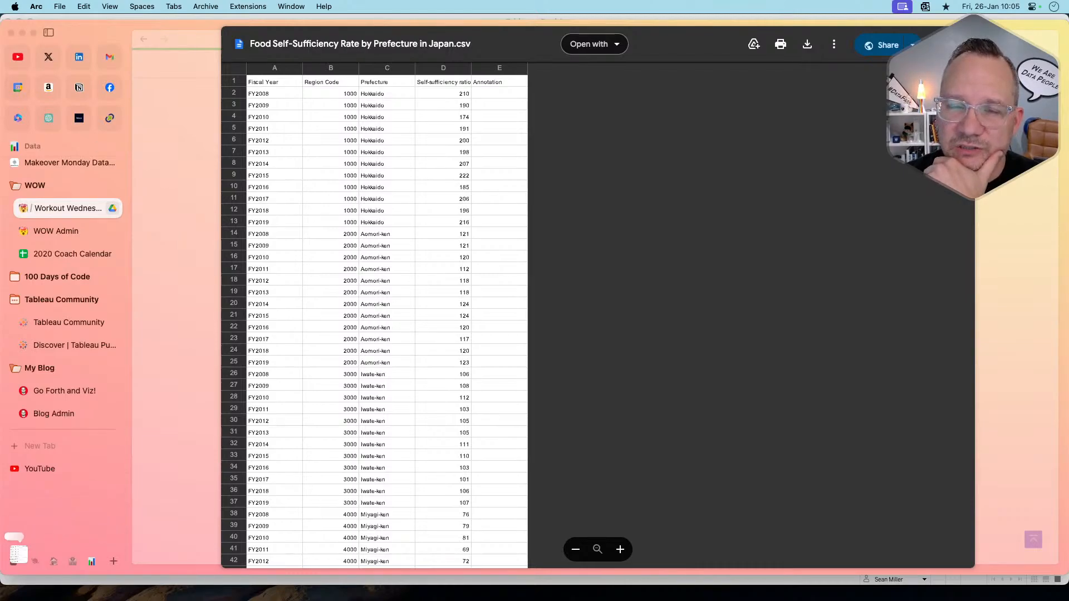
left_click(166, 313)
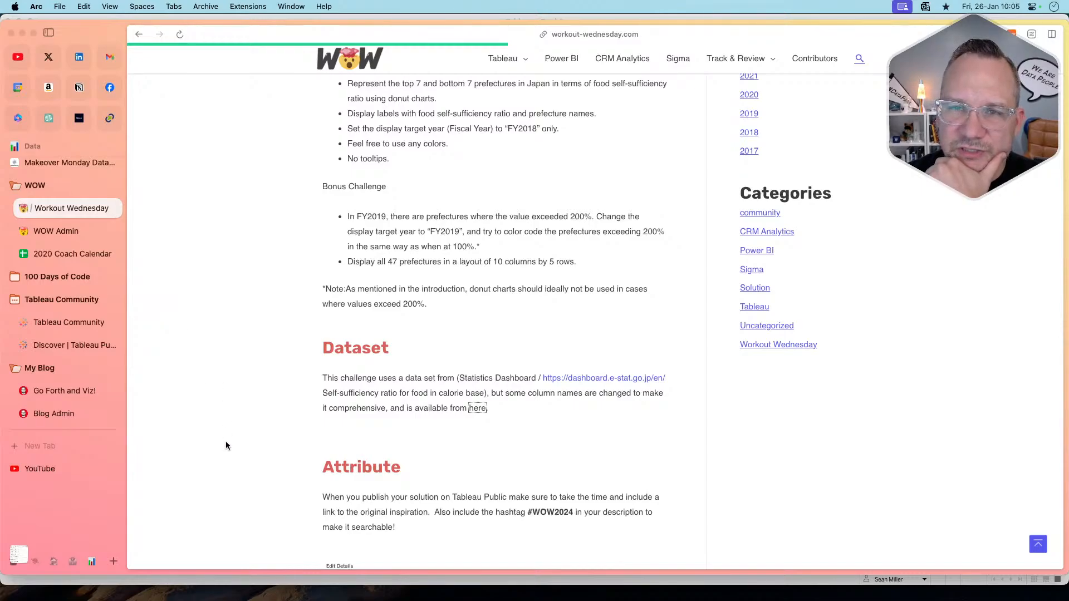
Step: Switch to Tableau and connect the workbook to the text file Japan Food Self-Sufficiency.csv in Downloads
mouse_move(673, 586)
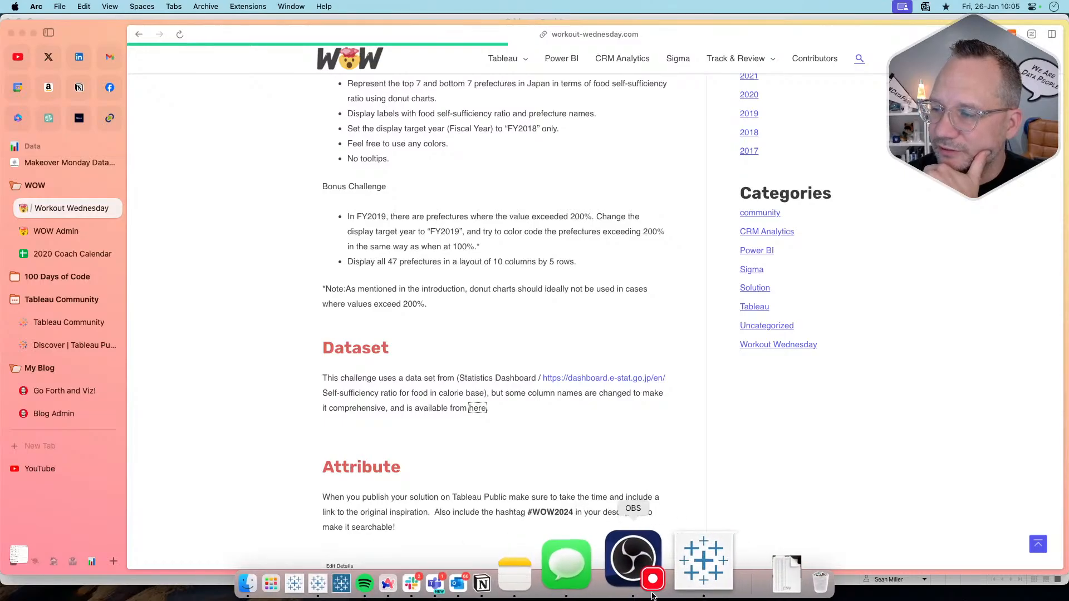
left_click(663, 560)
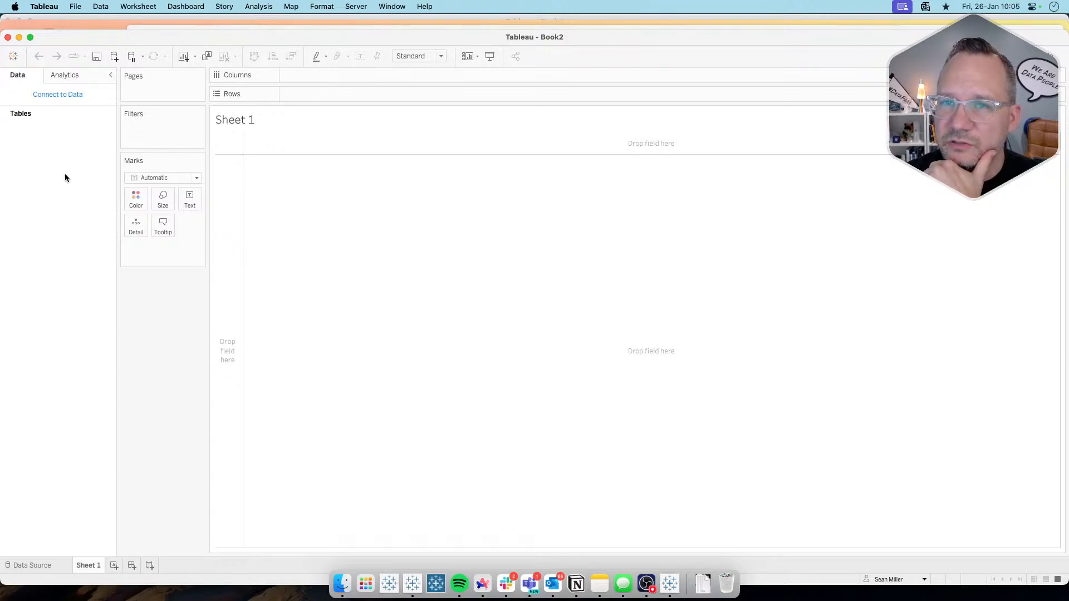
left_click(63, 95)
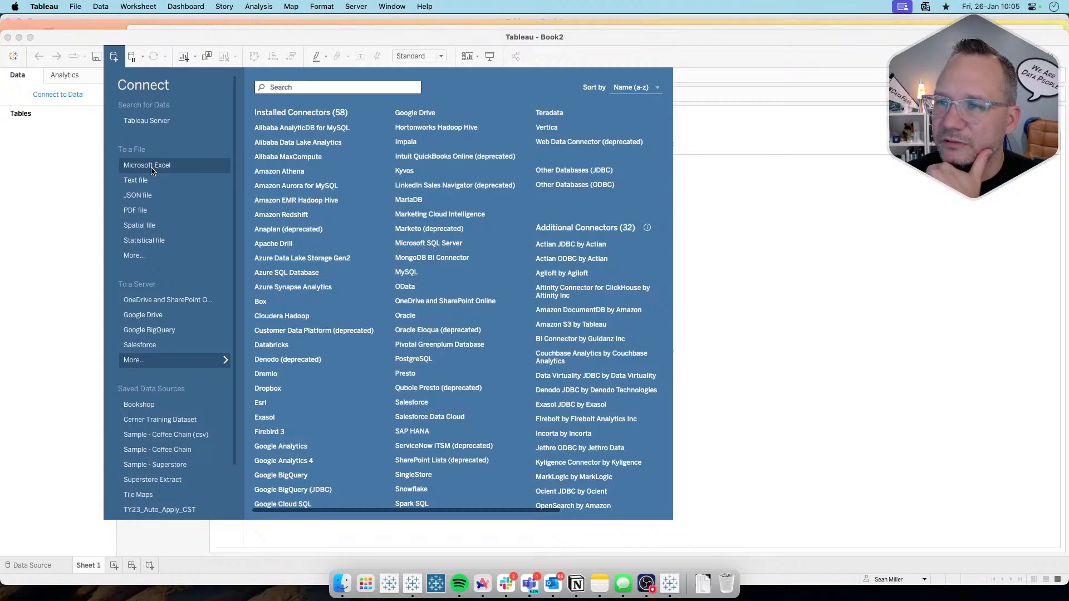
left_click(152, 170)
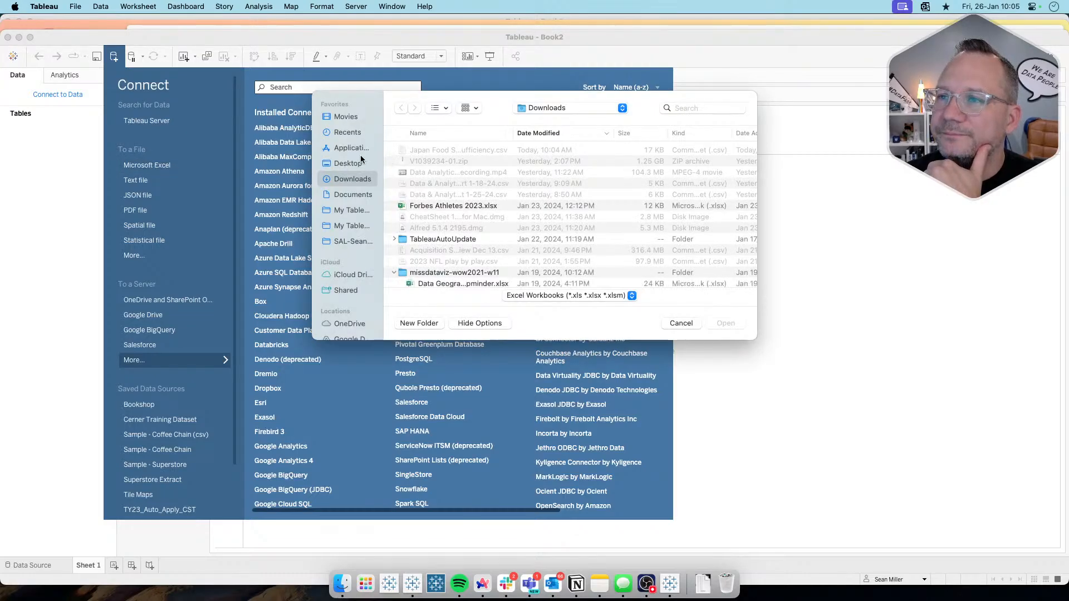
left_click(680, 323)
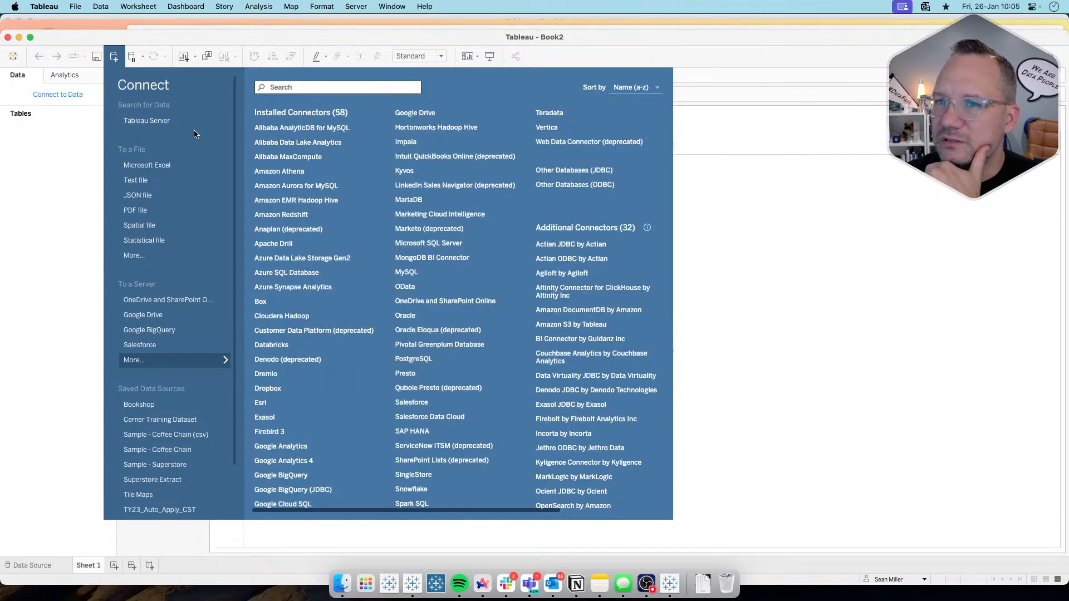
left_click(154, 179)
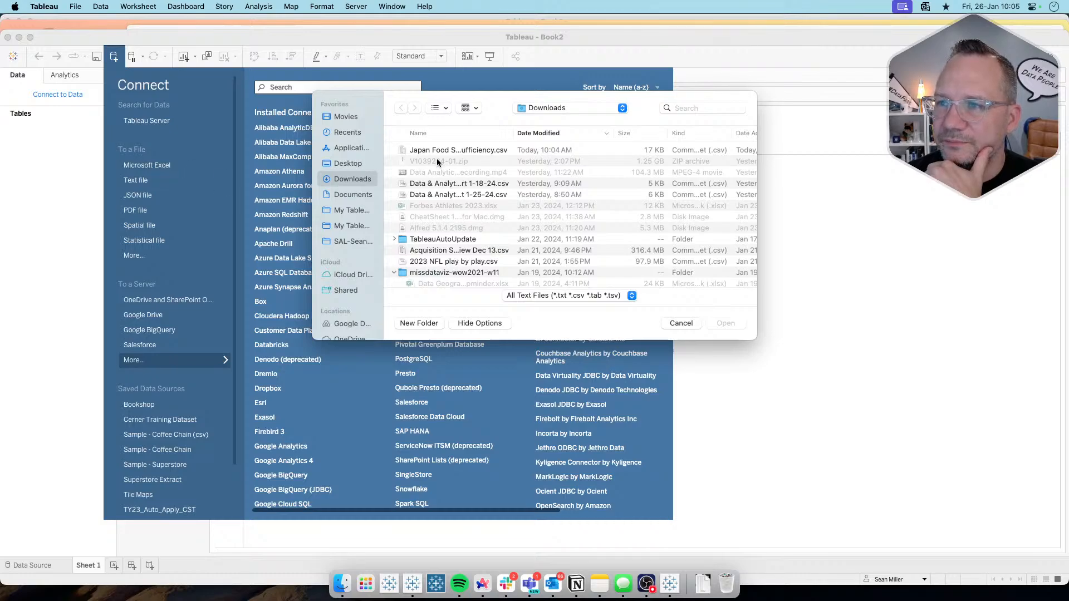
left_click(460, 152)
left_click(720, 323)
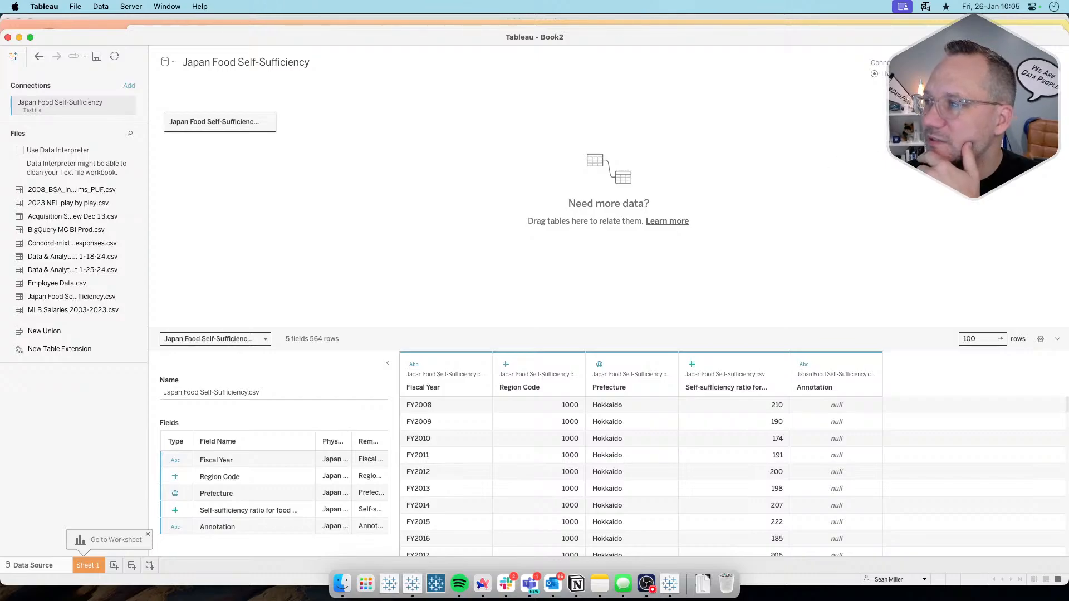
Step: Change the data source connection to an extract and save it as Japan Food Self-Sufficiency while going to Sheet 1
left_click(905, 74)
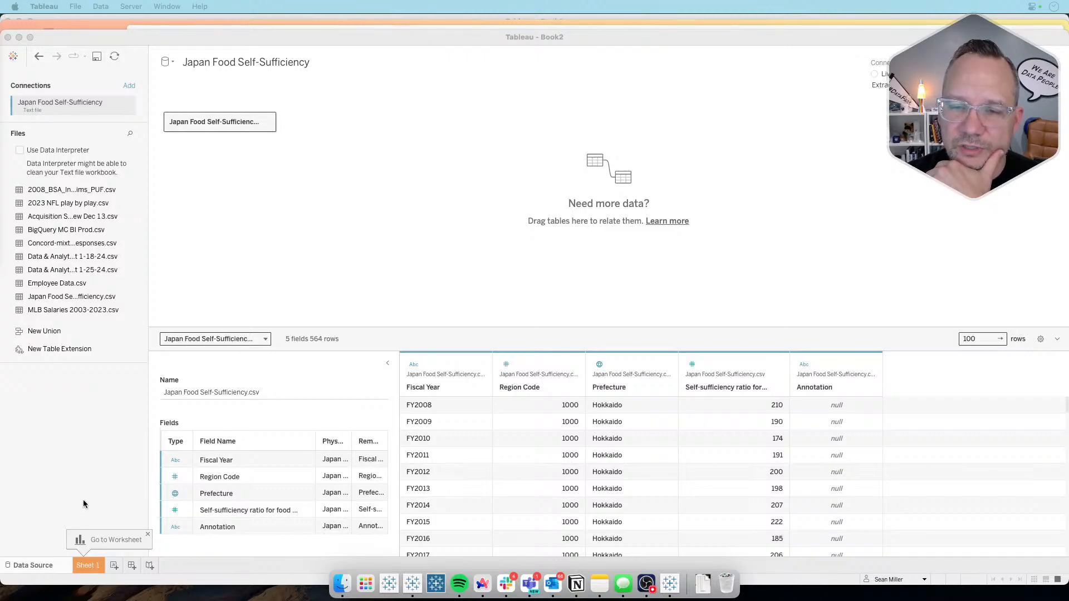
left_click(88, 566)
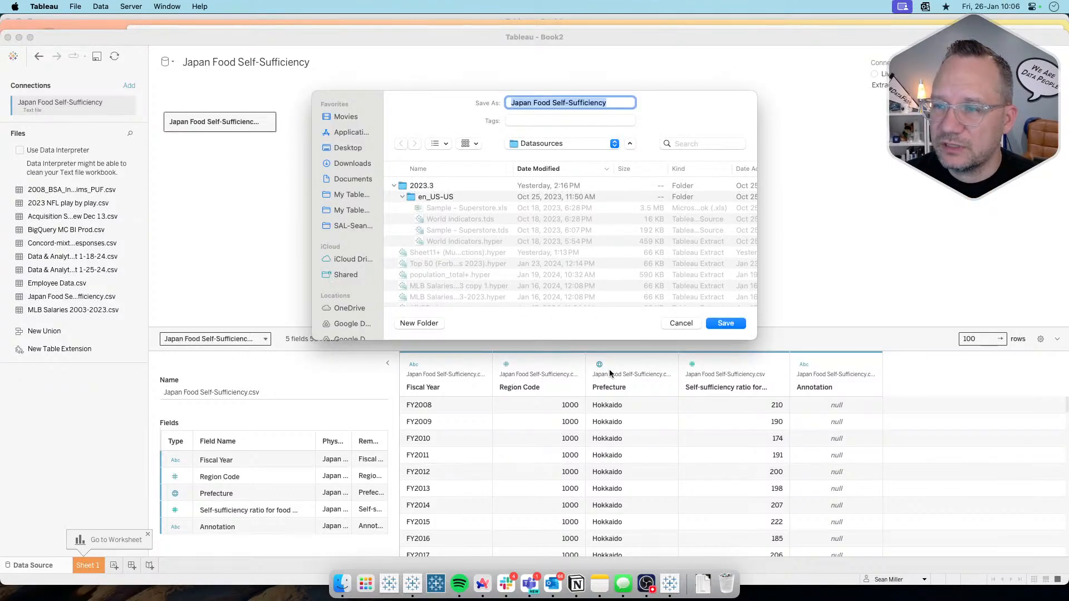
left_click(726, 324)
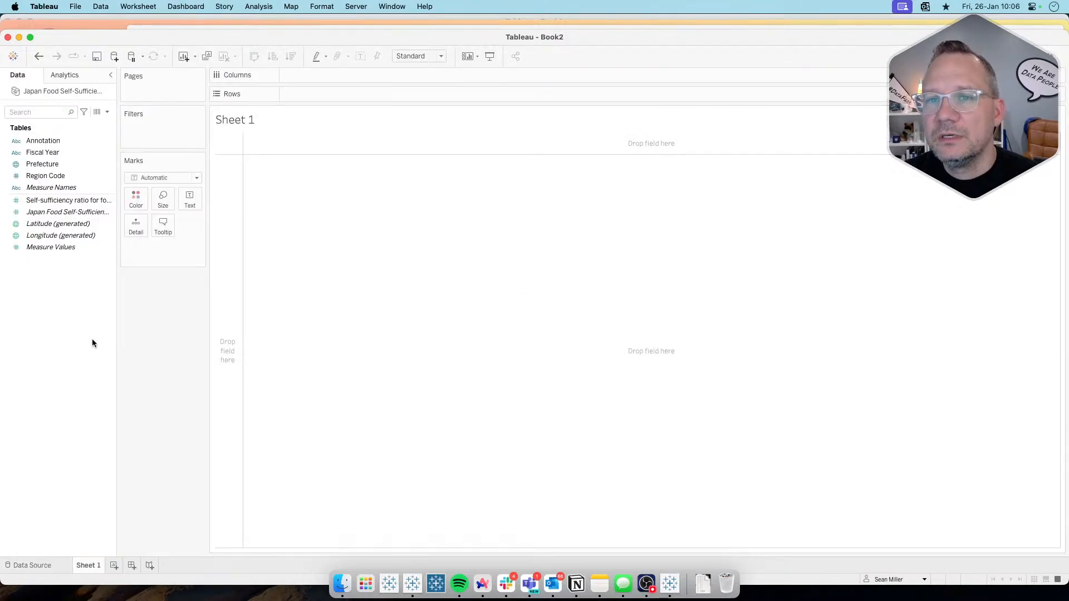
Step: Examine the underlying data rows for the fiscal year, prefecture, region code and self-sufficiency ratio fields
left_click(84, 212)
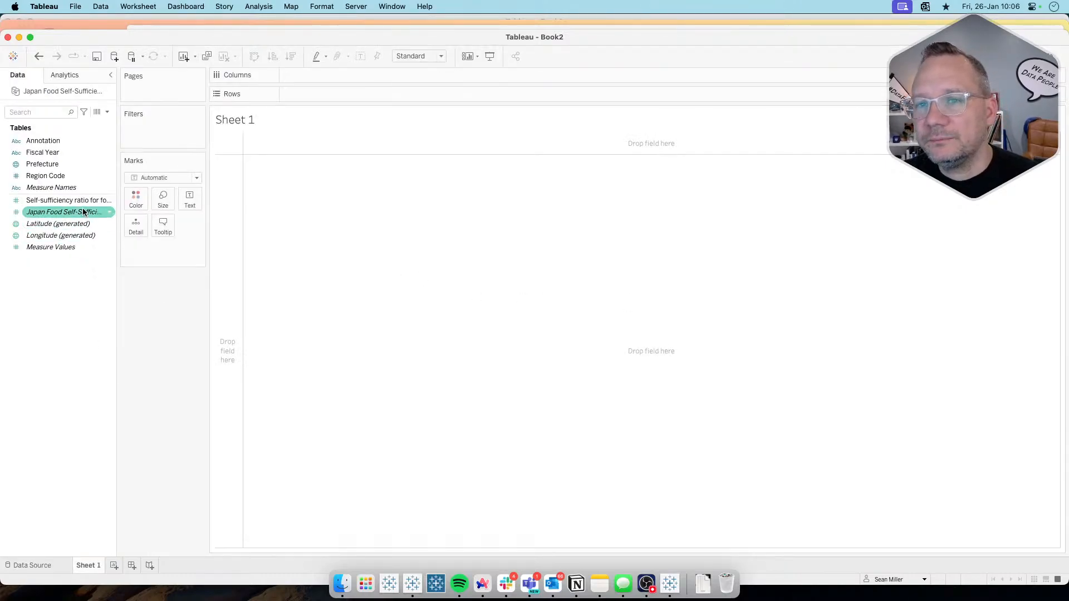
left_click(97, 112)
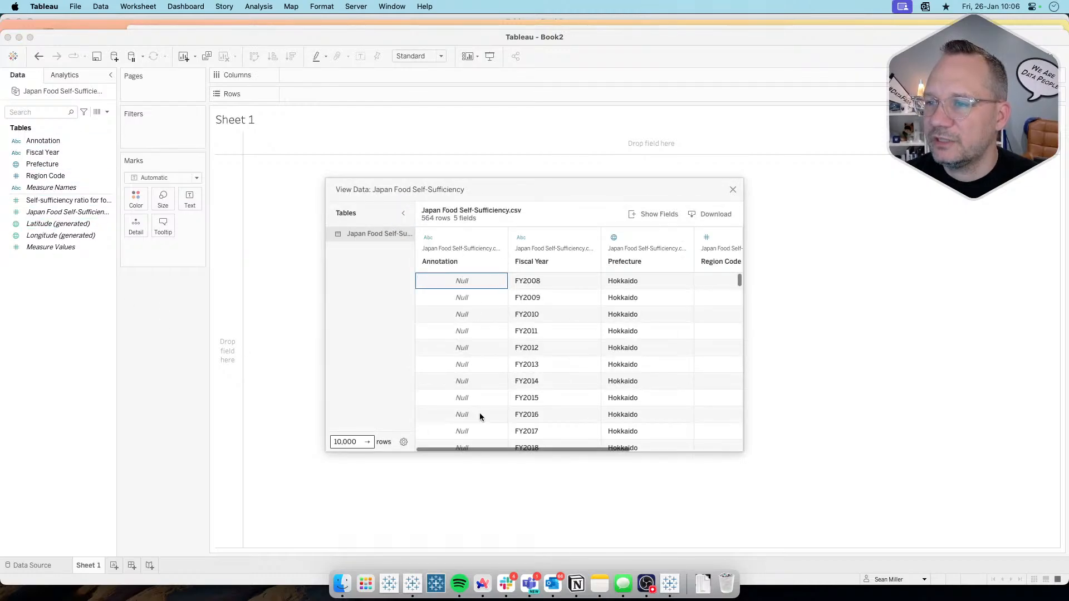
scroll(480, 416, "right", 3)
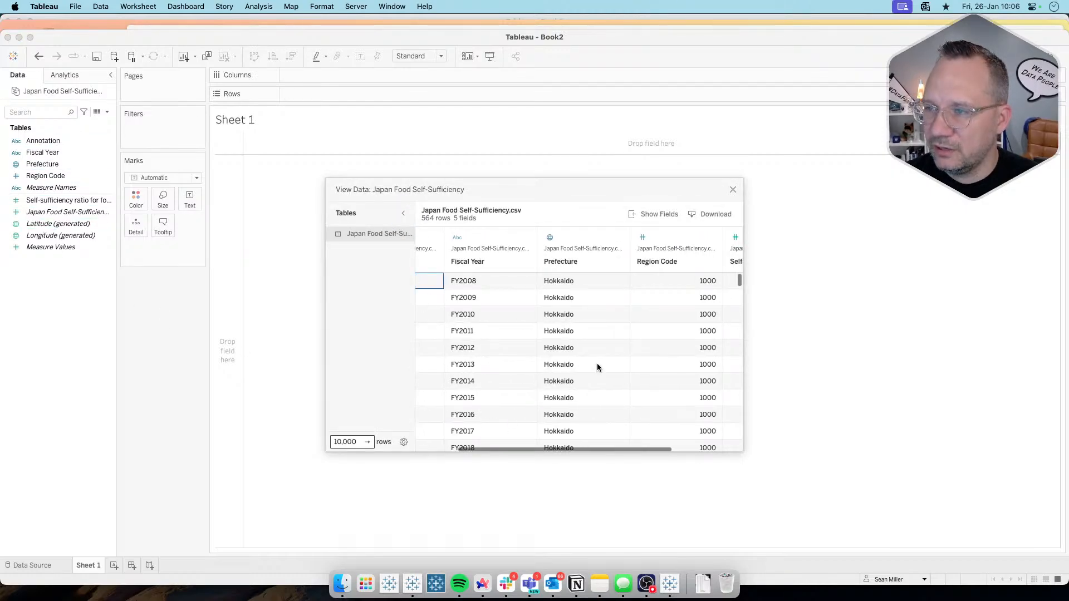
scroll(584, 365, "right", 2)
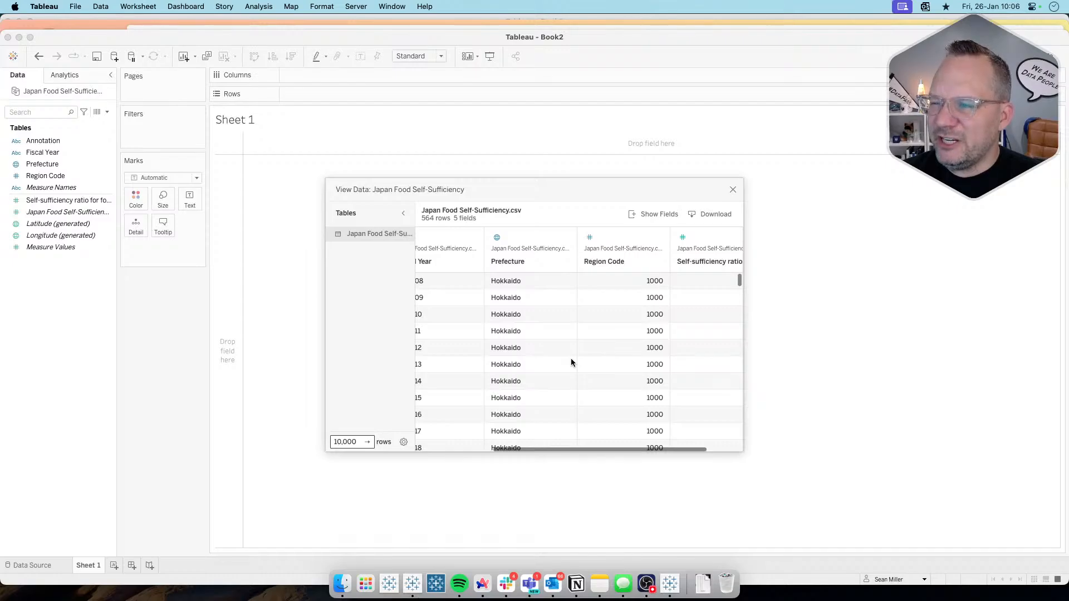
scroll(570, 361, "right", 2)
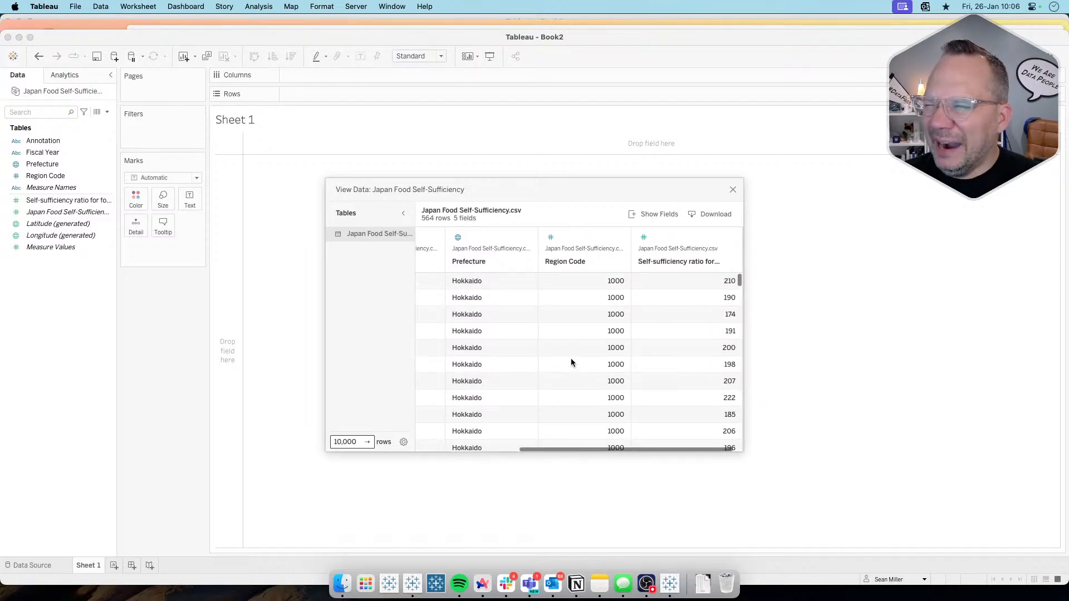
scroll(572, 334, "down", 2)
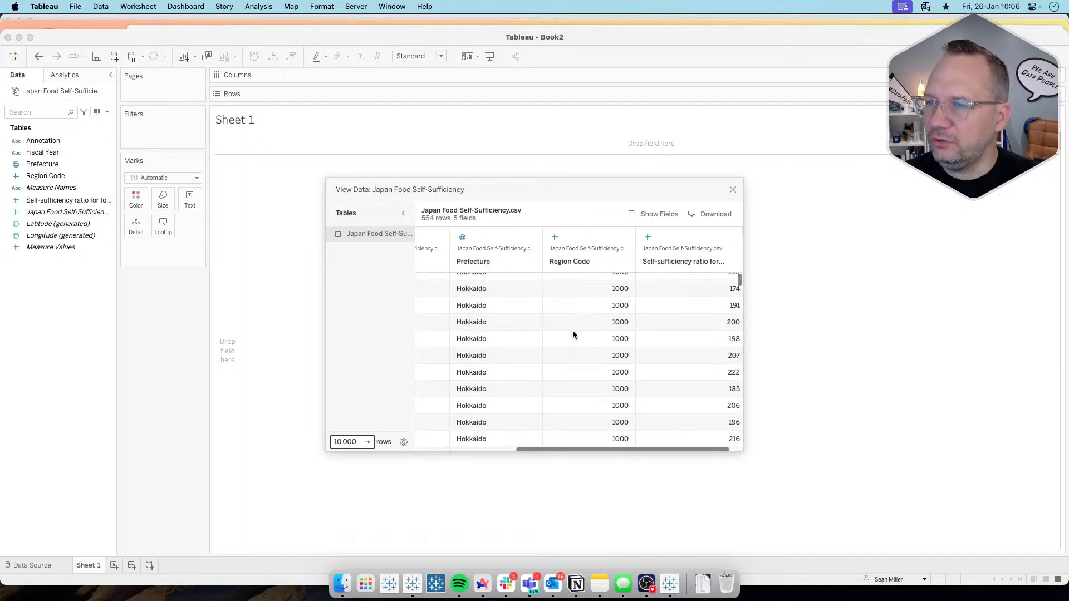
scroll(573, 334, "up", 2)
scroll(492, 334, "down", 5)
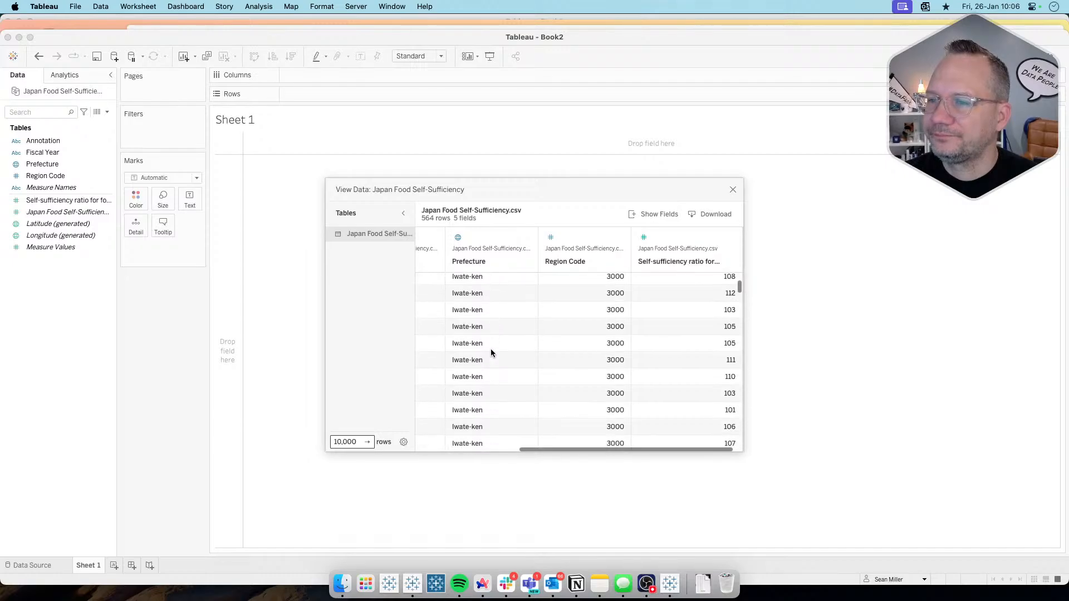
scroll(491, 351, "up", 5)
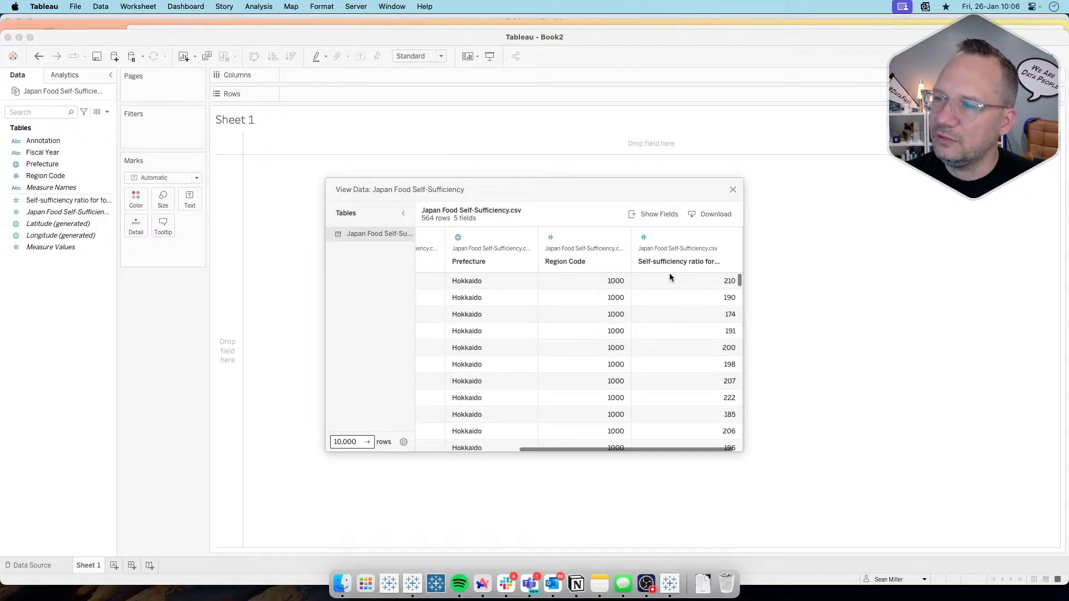
scroll(688, 320, "down", 15)
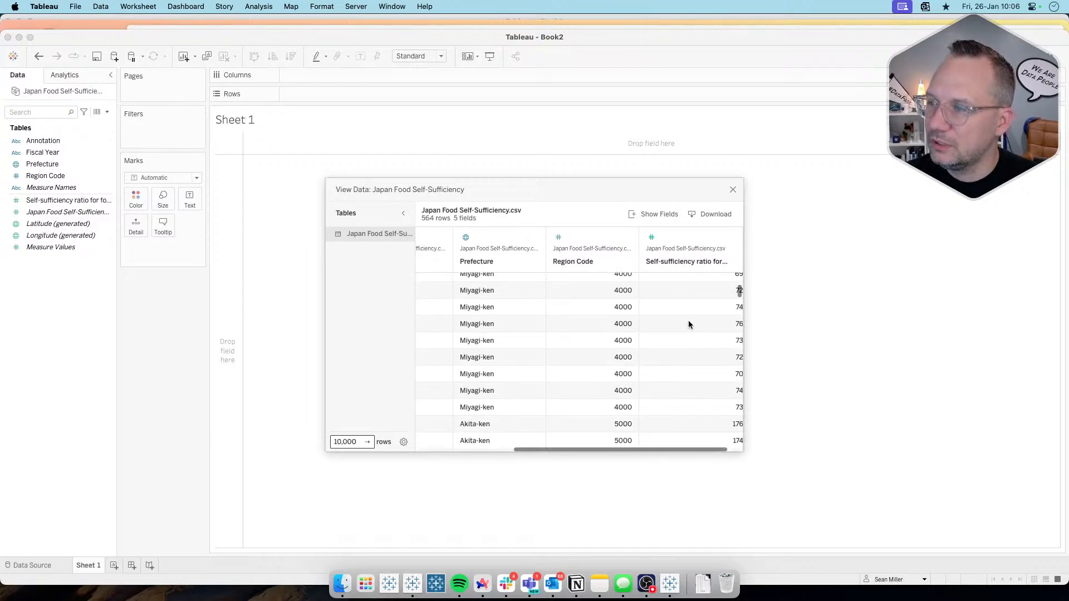
left_click(733, 190)
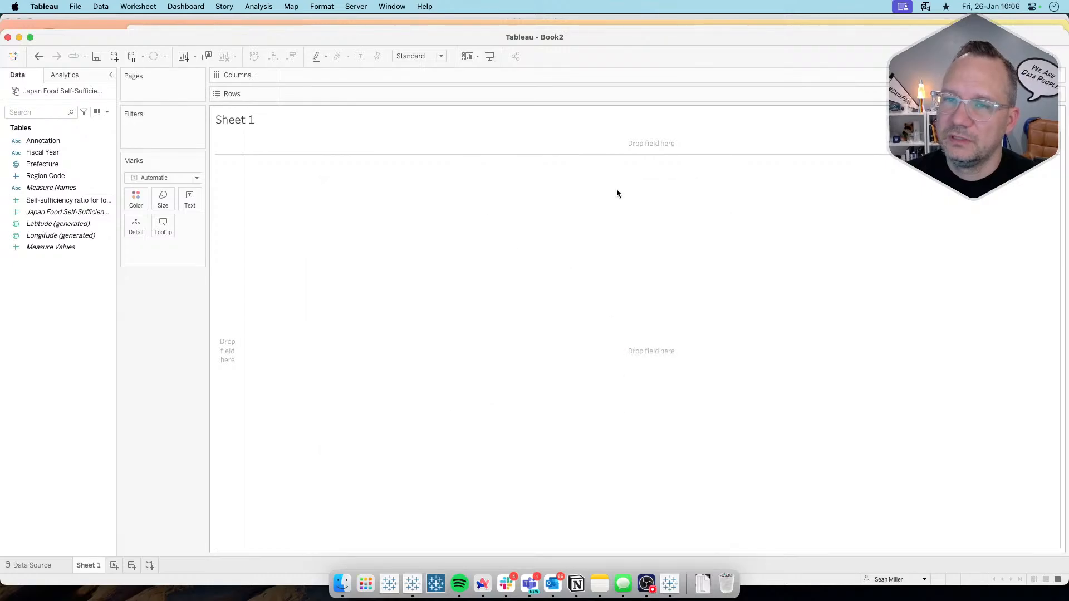
Step: Set the self-sufficiency ratio field's default number format to Number (Custom) with 0 decimal places and a % suffix
left_click(54, 201)
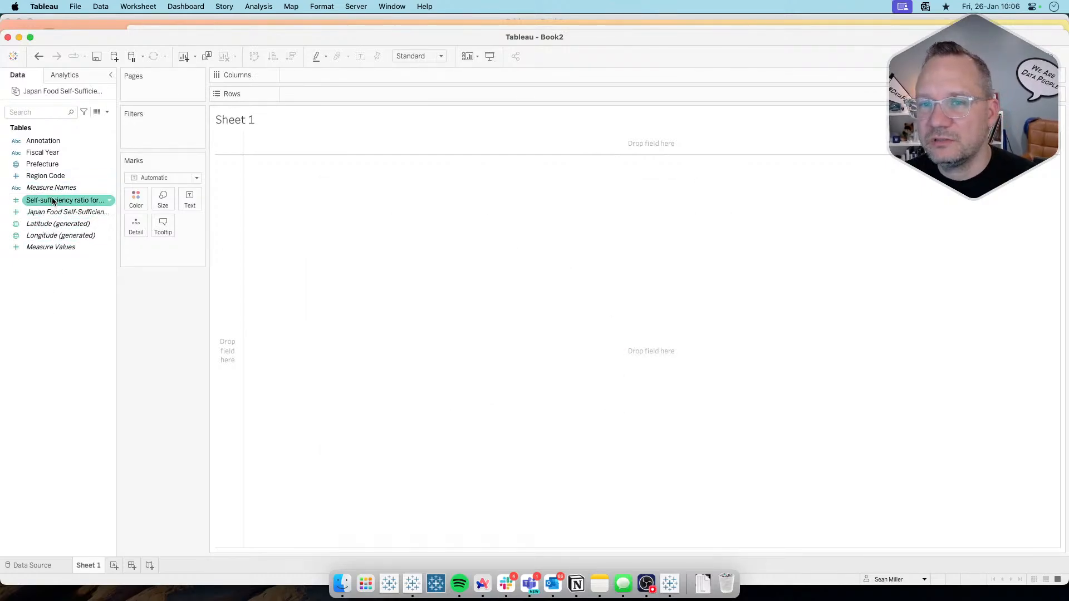
right_click(53, 200)
mouse_move(112, 316)
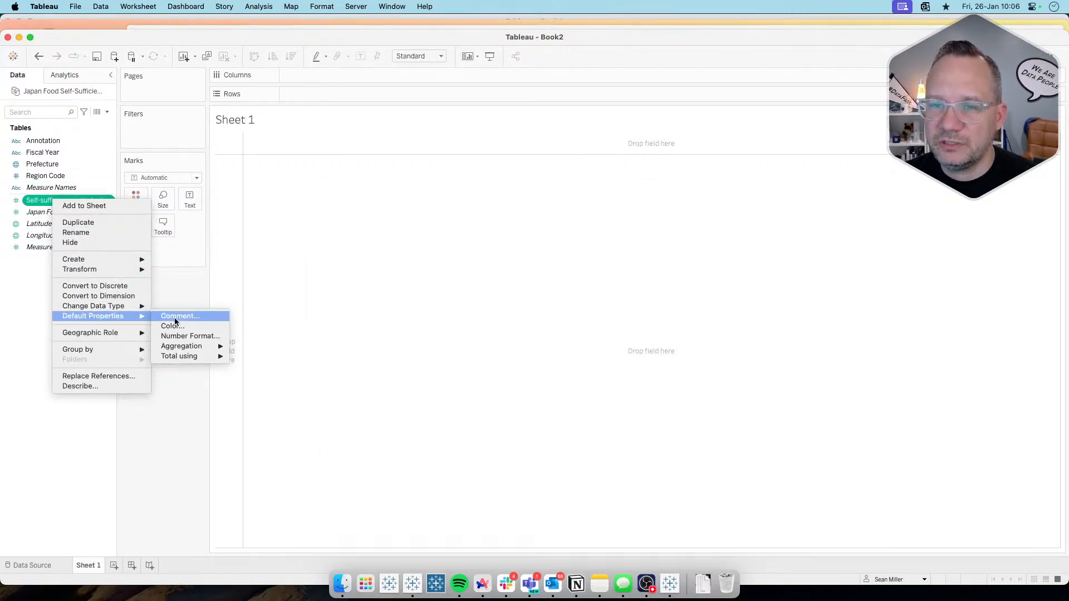
left_click(199, 334)
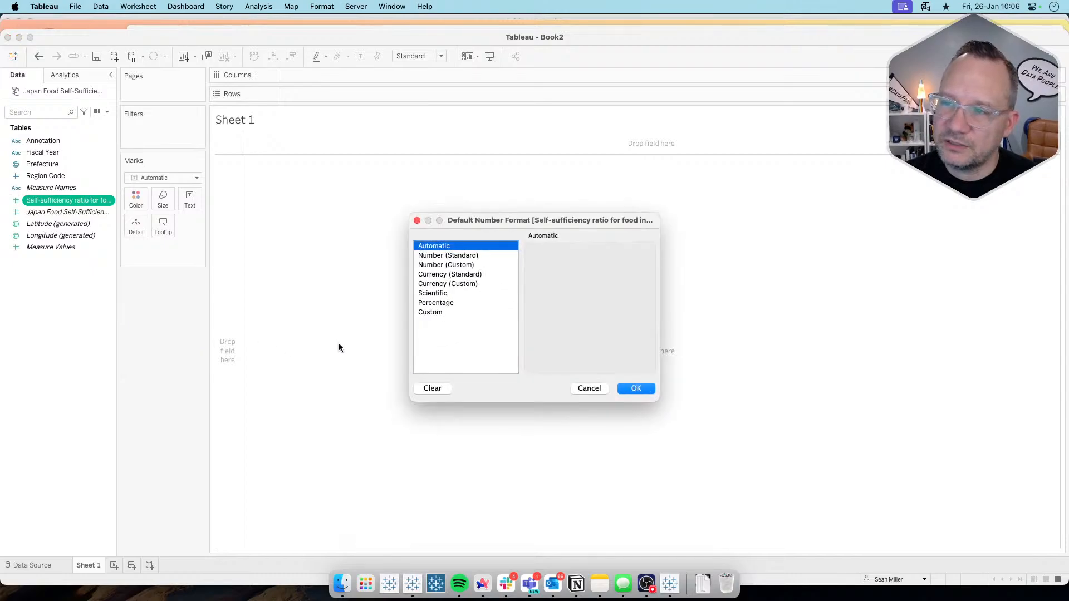
left_click(468, 266)
left_click(562, 267)
left_click(562, 267)
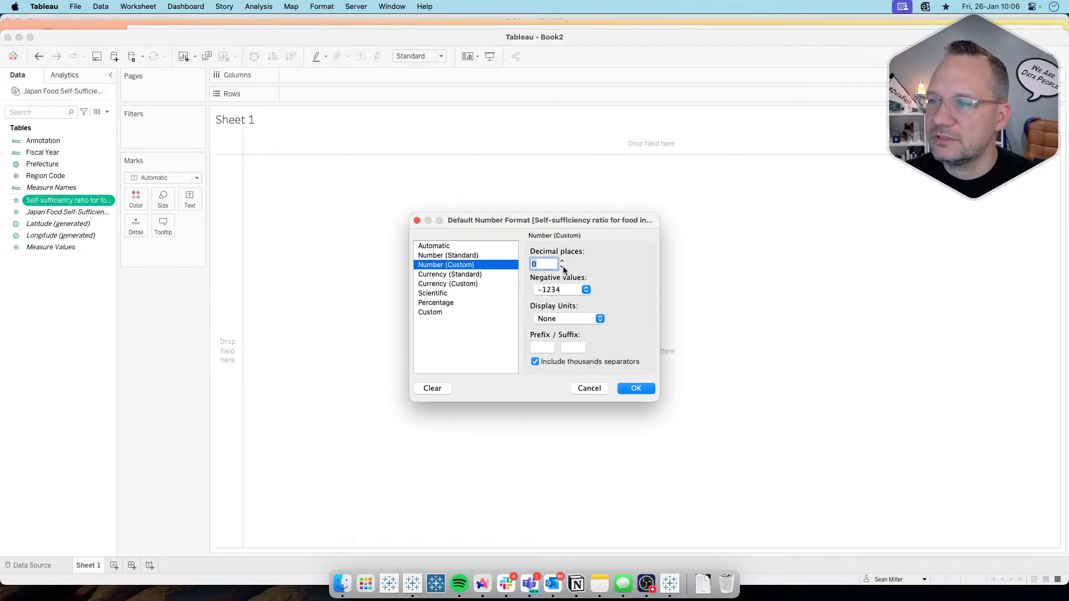
left_click(573, 349)
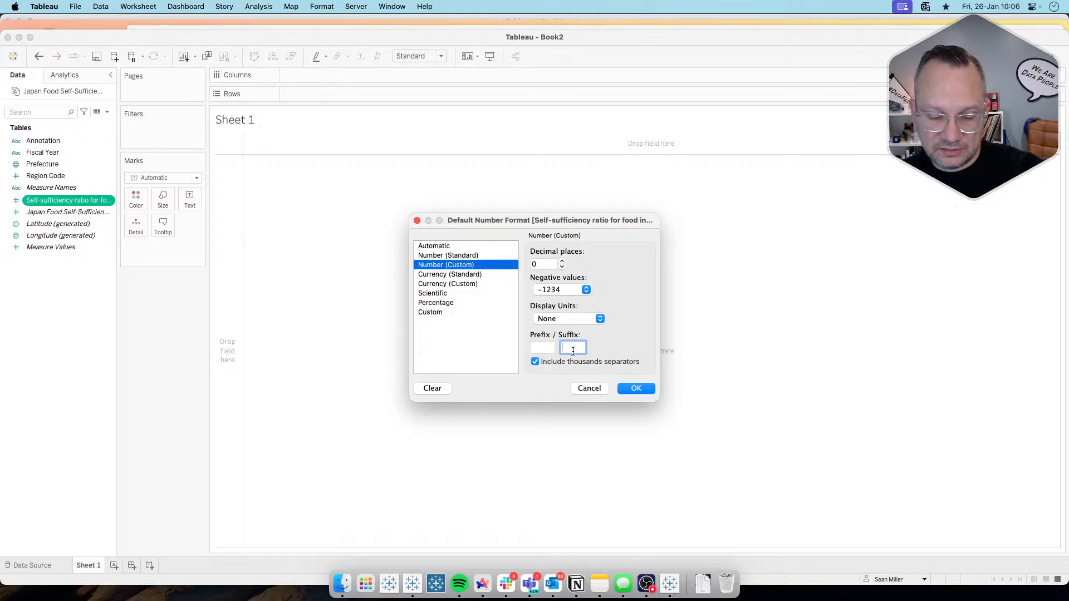
type("%")
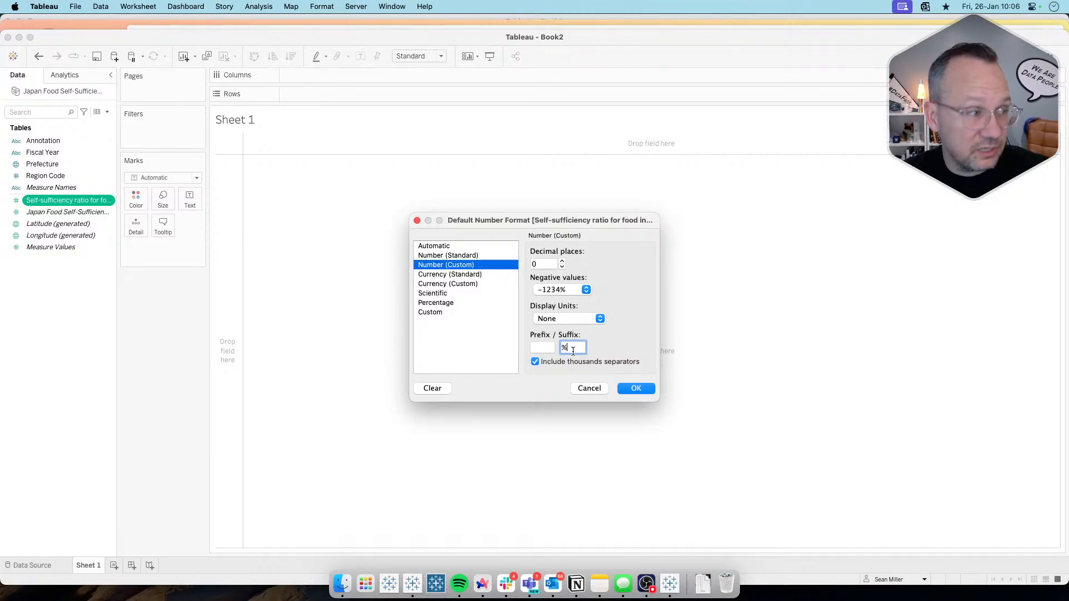
left_click(630, 390)
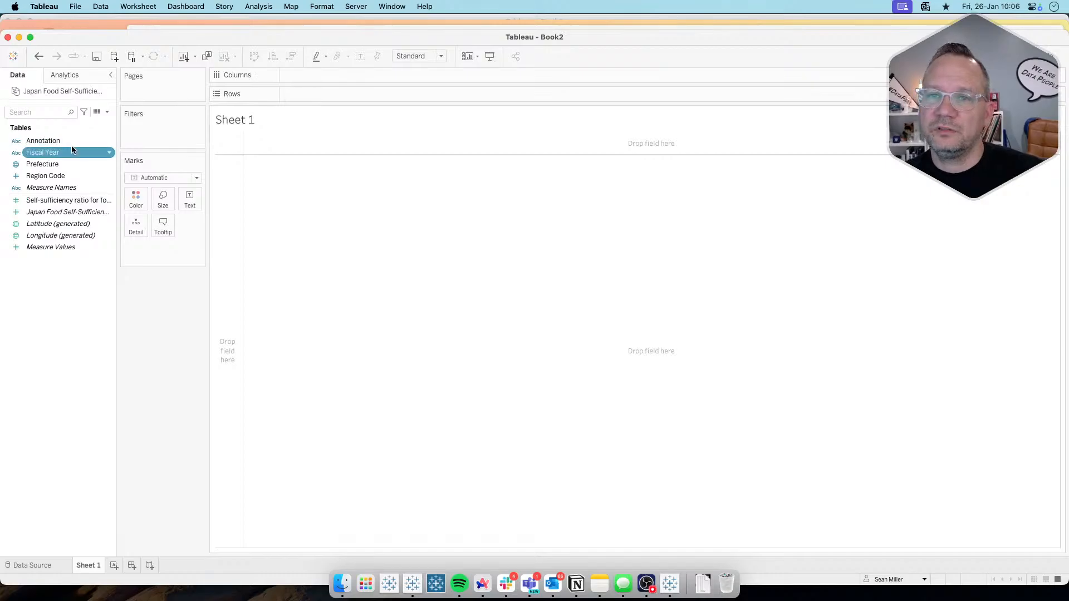
Step: Add Fiscal Year as a filter on Sheet 1 and bring up the latest years in its value list
left_click_drag(72, 146, 162, 140)
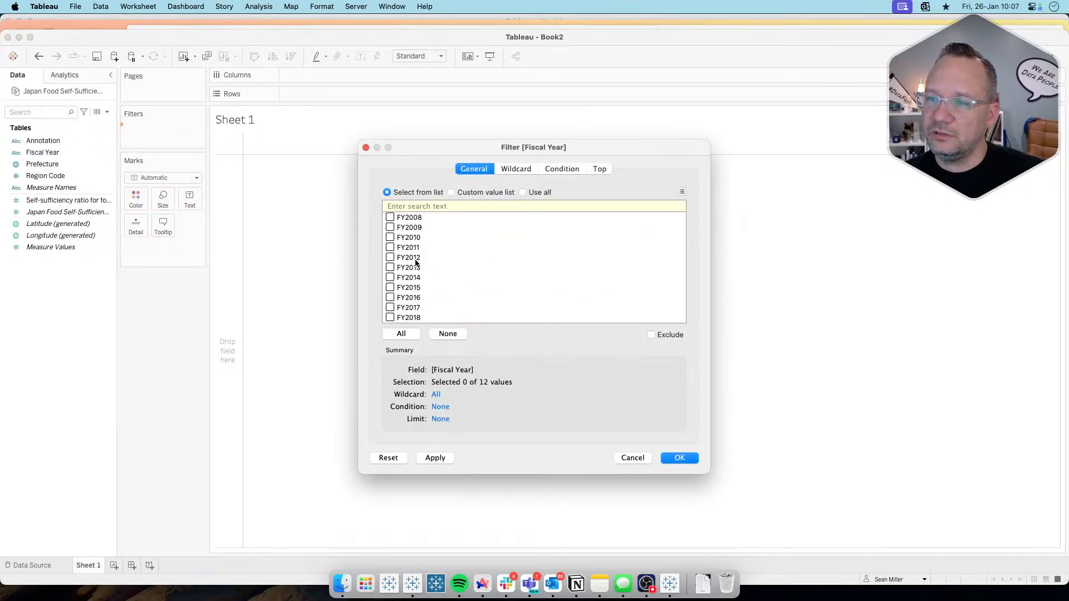
scroll(417, 265, "down", 1)
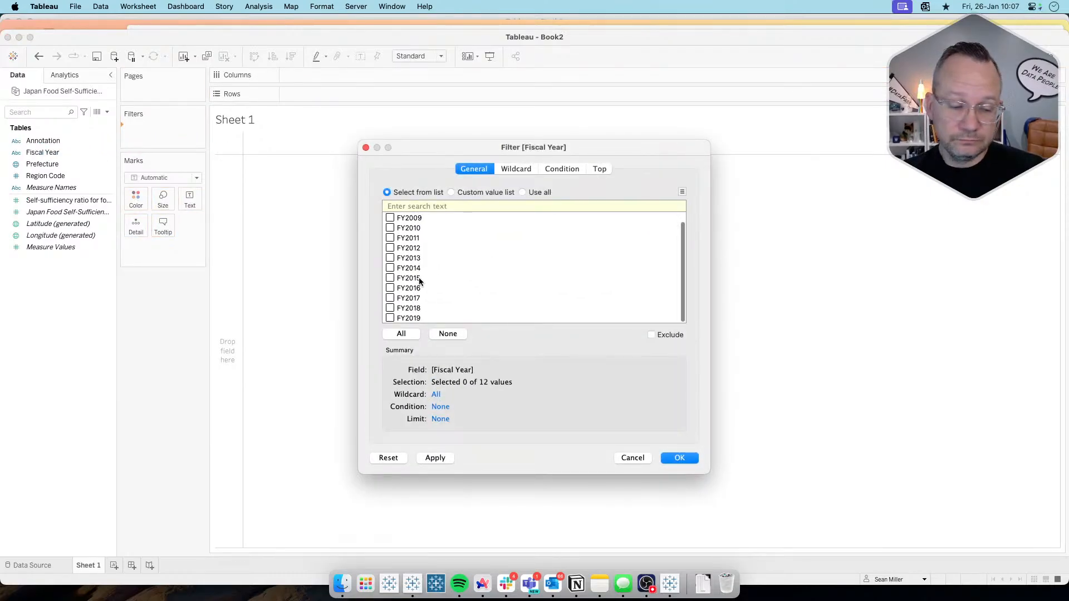
Step: Switch to the Arc browser and examine the challenge requirements and target dashboard for the fiscal year to display
key("super+Tab")
key("super+Tab")
key("super+Tab")
key("super+Tab")
key("super+Tab")
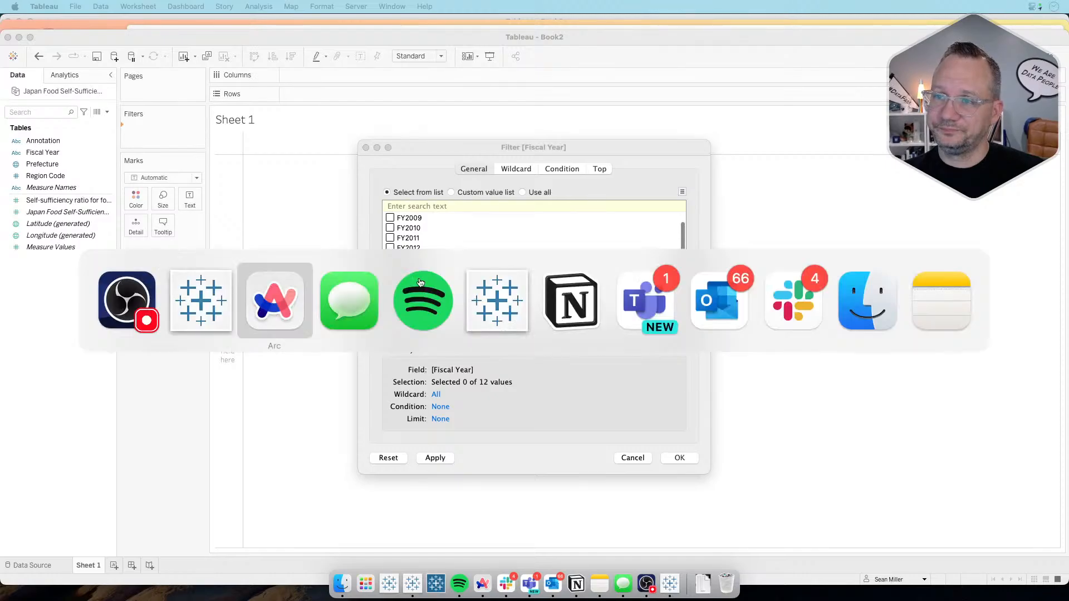
key("super+Tab")
key("super+Tab")
key("super+Tab")
key("super+Tab")
key("super+Tab")
key("super+Tab")
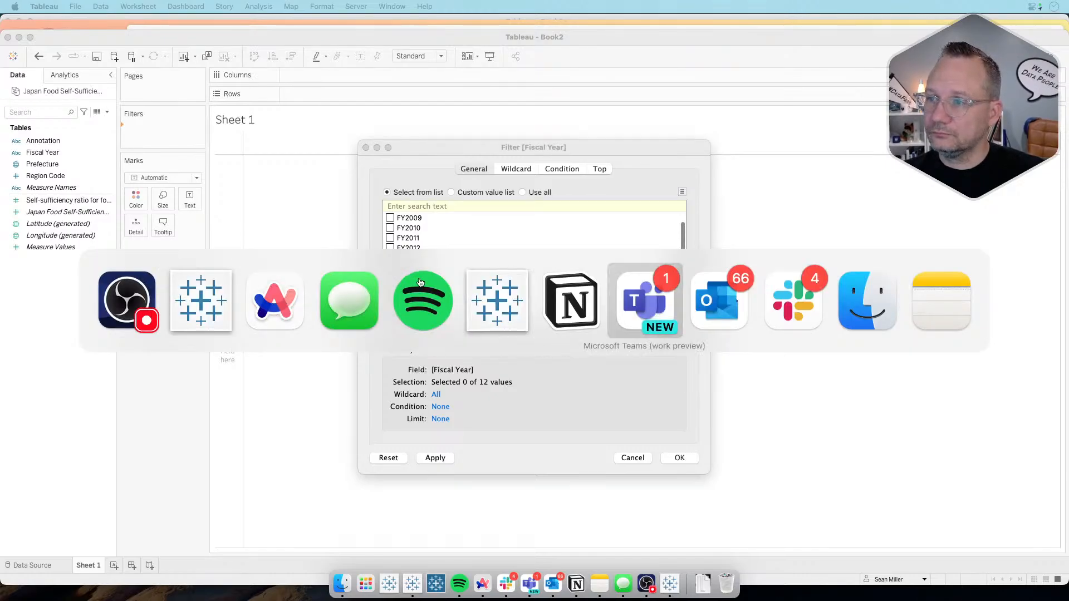
key("super+Tab")
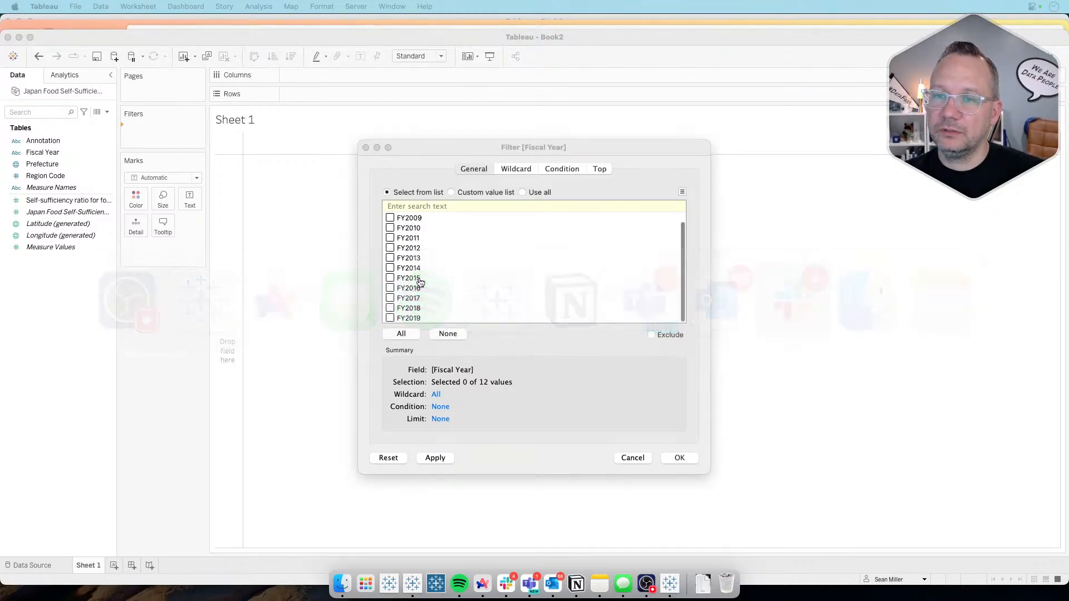
key("super+Tab")
key("super+Tab")
key("super+Tab")
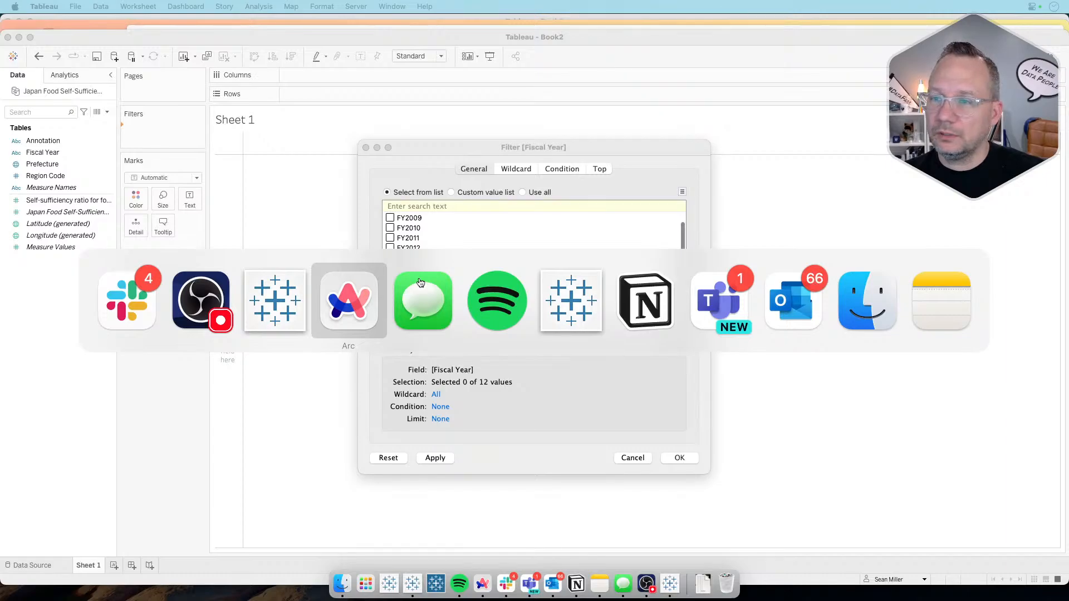
scroll(463, 284, "up", 4)
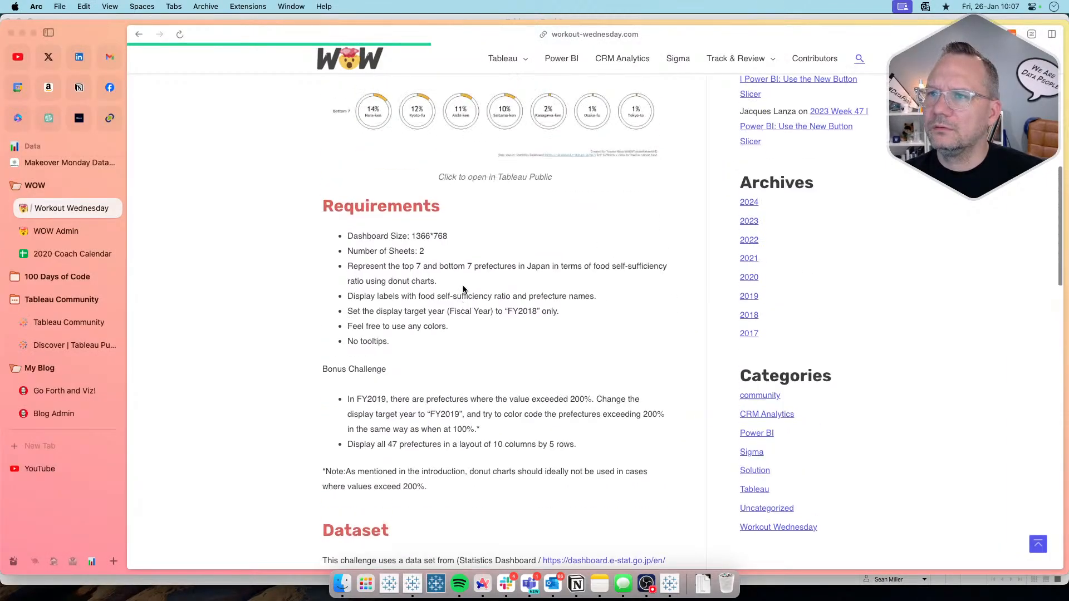
scroll(463, 289, "up", 5)
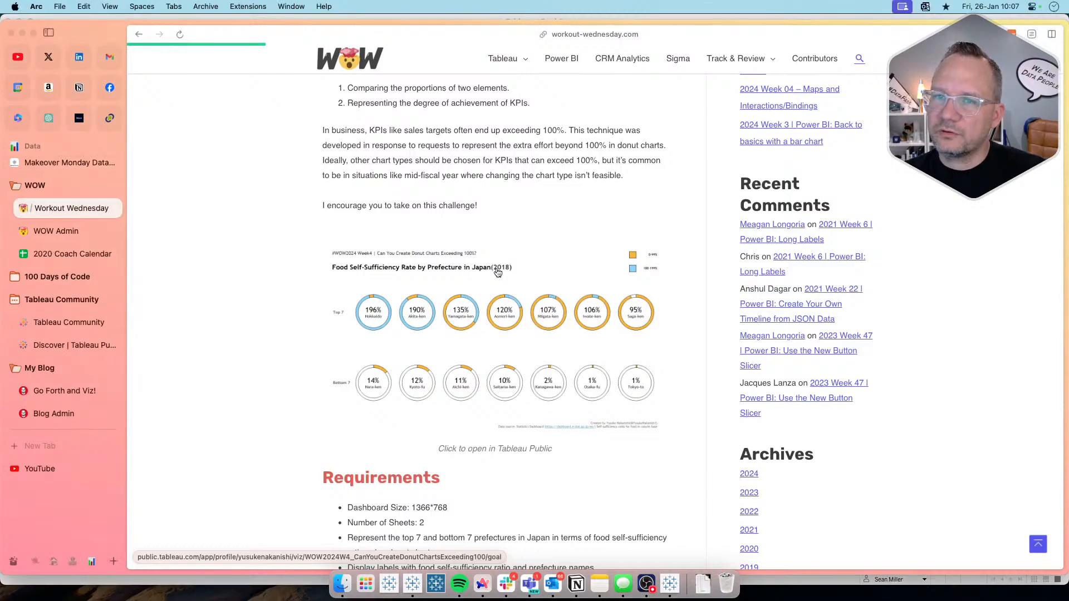
Step: Switch back to Tableau and limit the Fiscal Year filter to FY2018
key("super+Tab")
key("super+Tab")
key("super+Tab")
key("super+Tab")
key("super+Tab")
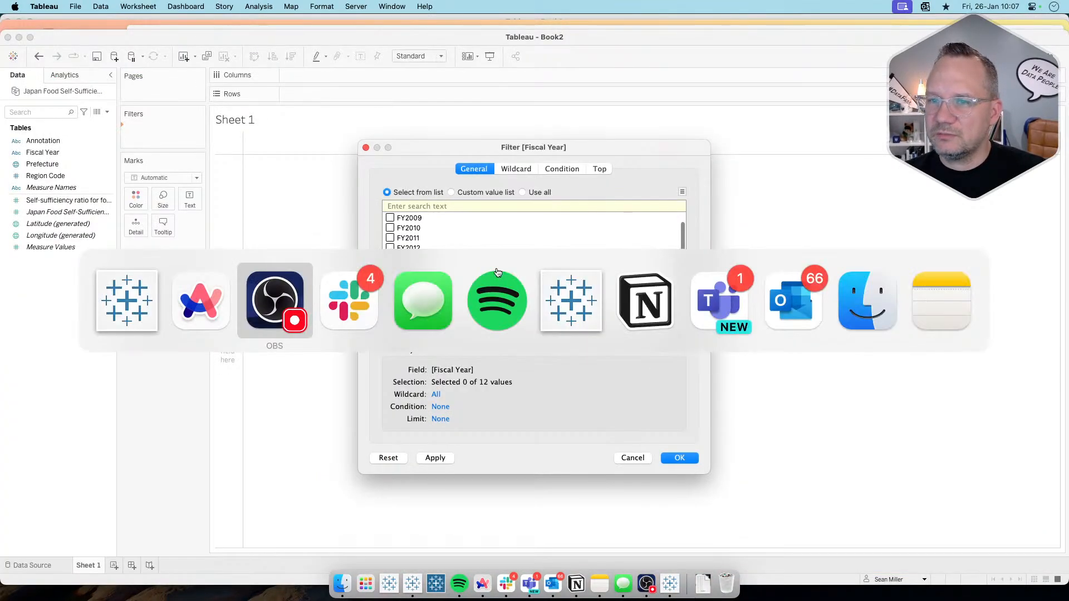
key("super+Tab")
key("super+Tab")
key("super+Tab")
key("super+shift+Tab")
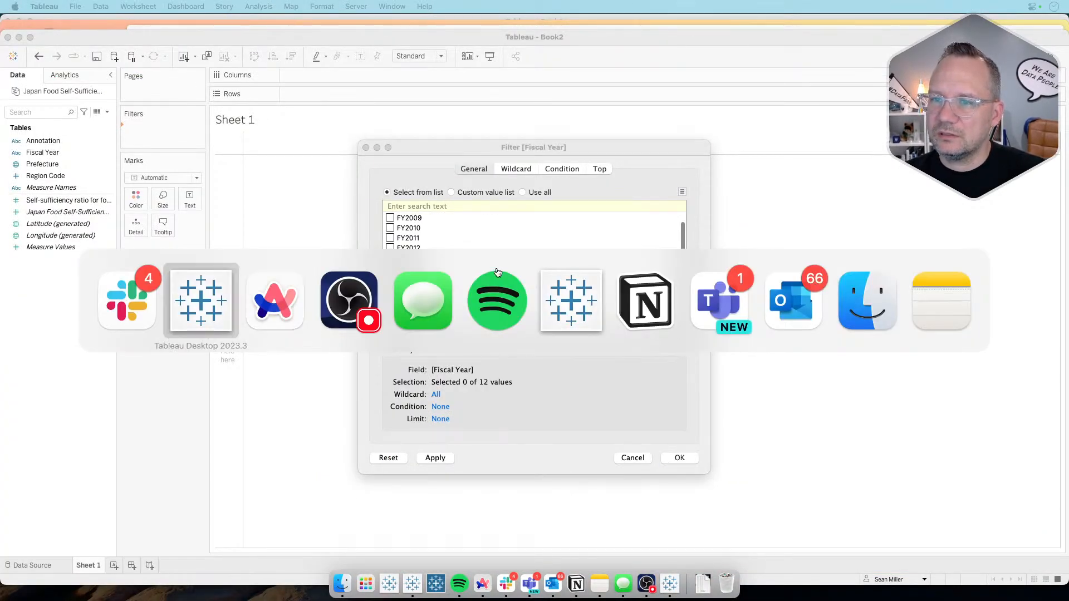
left_click(390, 308)
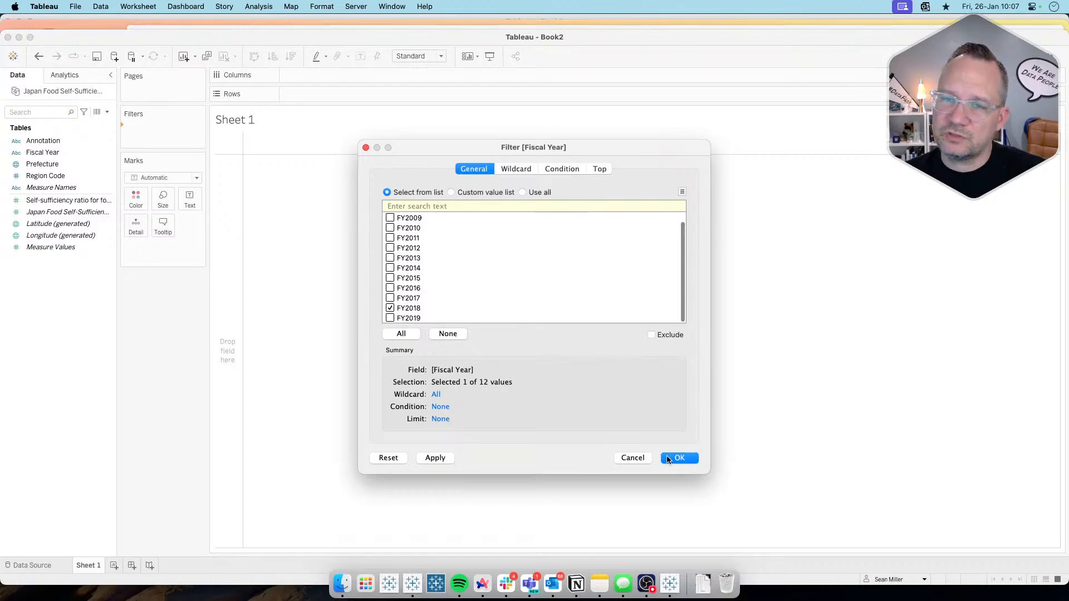
left_click(669, 458)
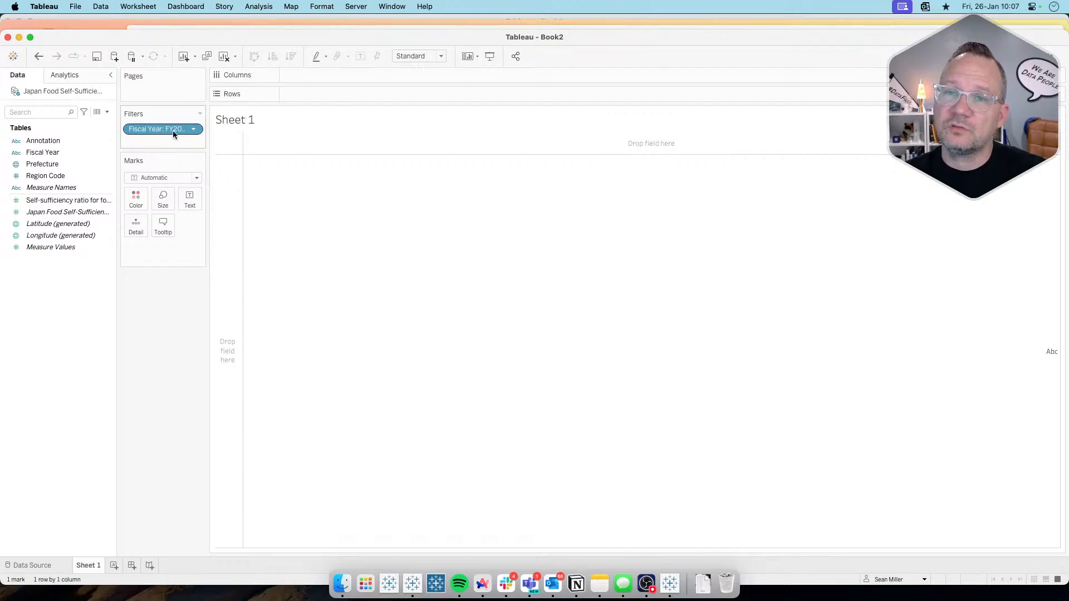
Step: Build a text table of the self-sufficiency ratio with Prefecture on rows, sorted in descending order
left_click_drag(60, 162, 359, 94)
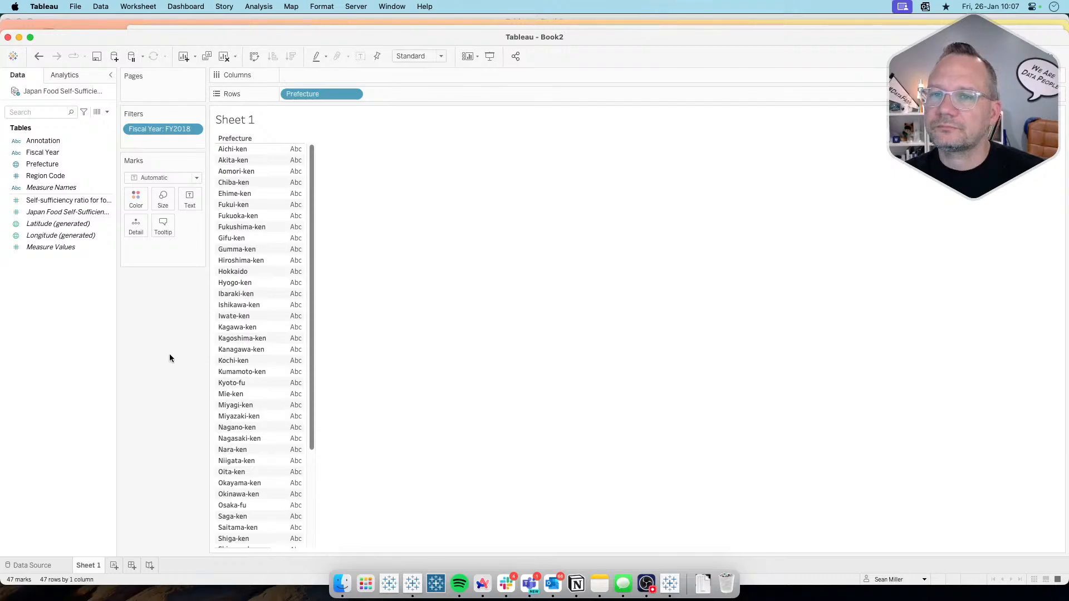
left_click_drag(78, 205, 189, 198)
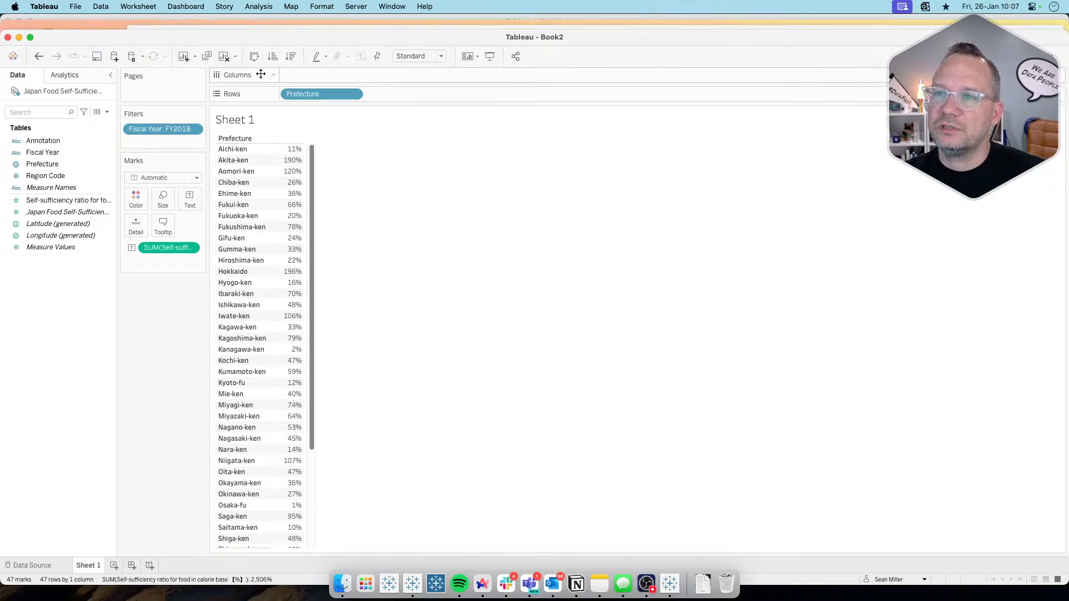
left_click(290, 56)
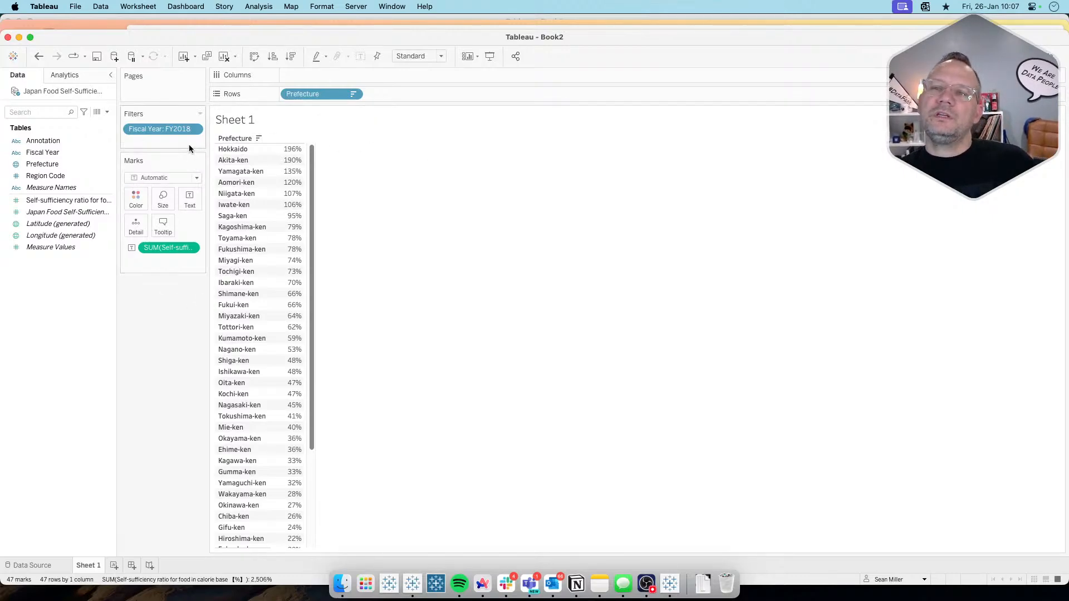
Step: Show the Fiscal Year filter beside the view as a Single Value (list) control
left_click(194, 130)
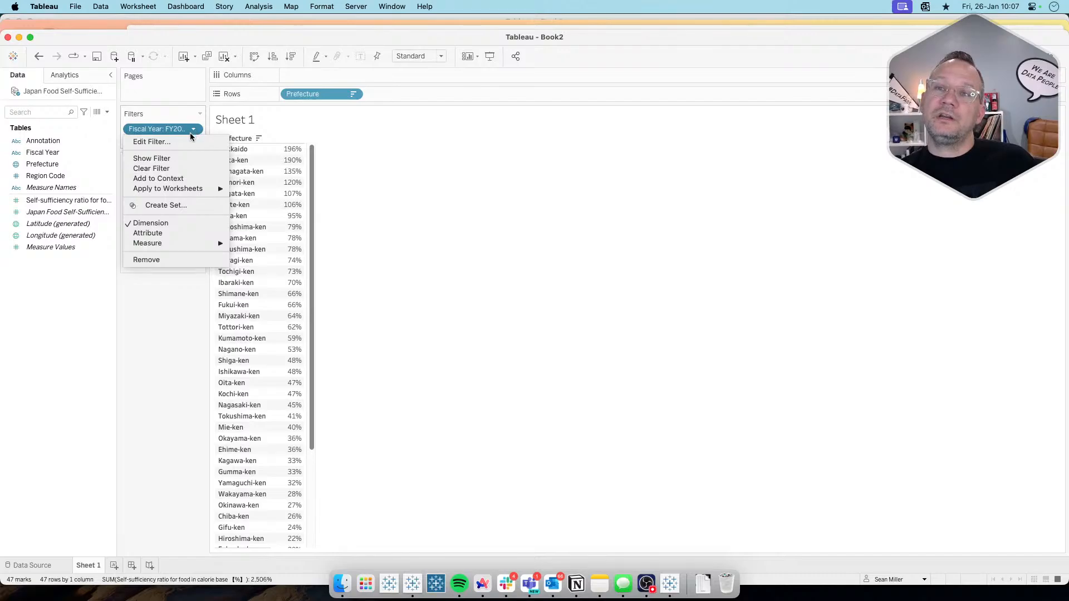
left_click(178, 159)
left_click(1060, 114)
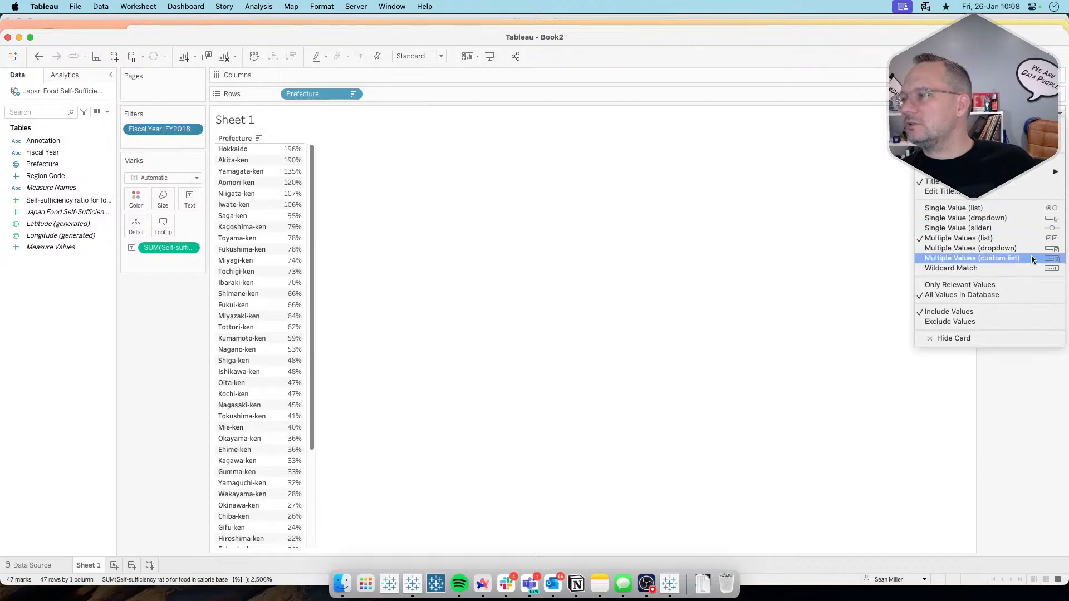
left_click(1014, 209)
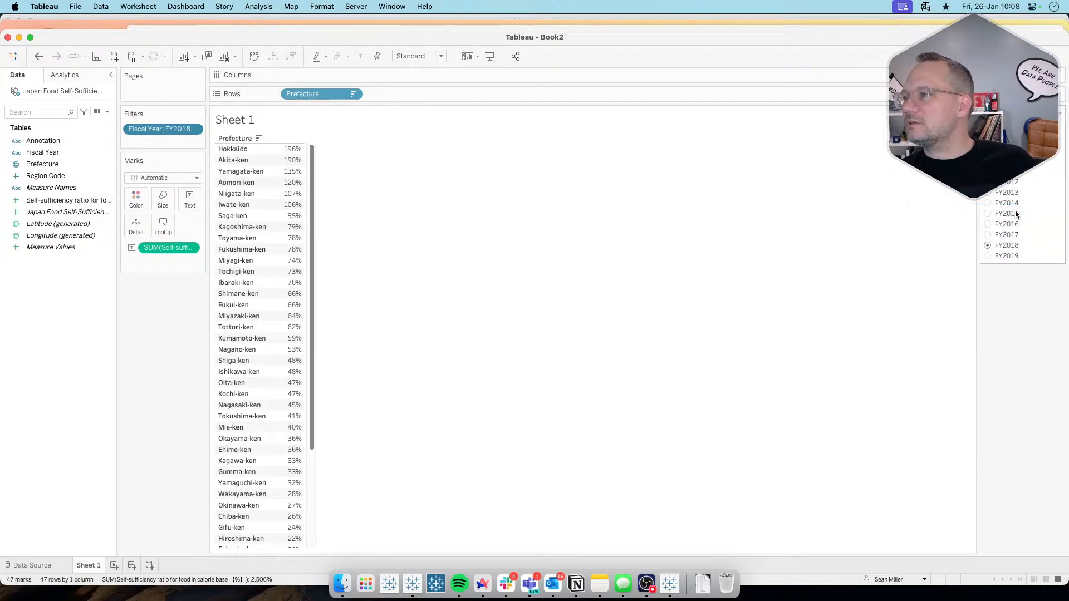
Step: Check the prefecture ratios for FY2019 and return the Fiscal Year filter to FY2018
left_click(987, 256)
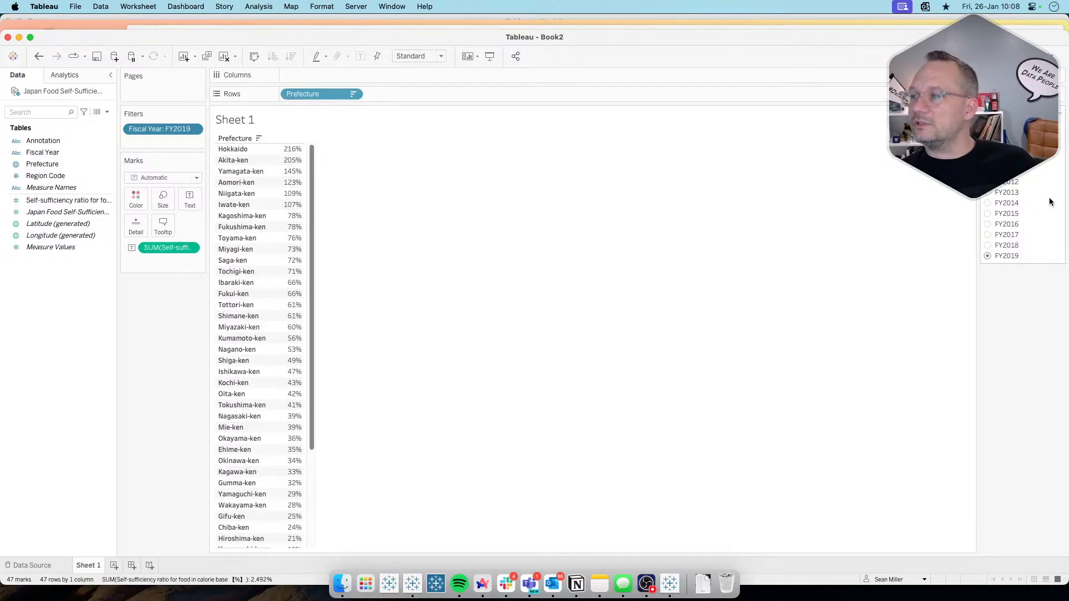
left_click(988, 246)
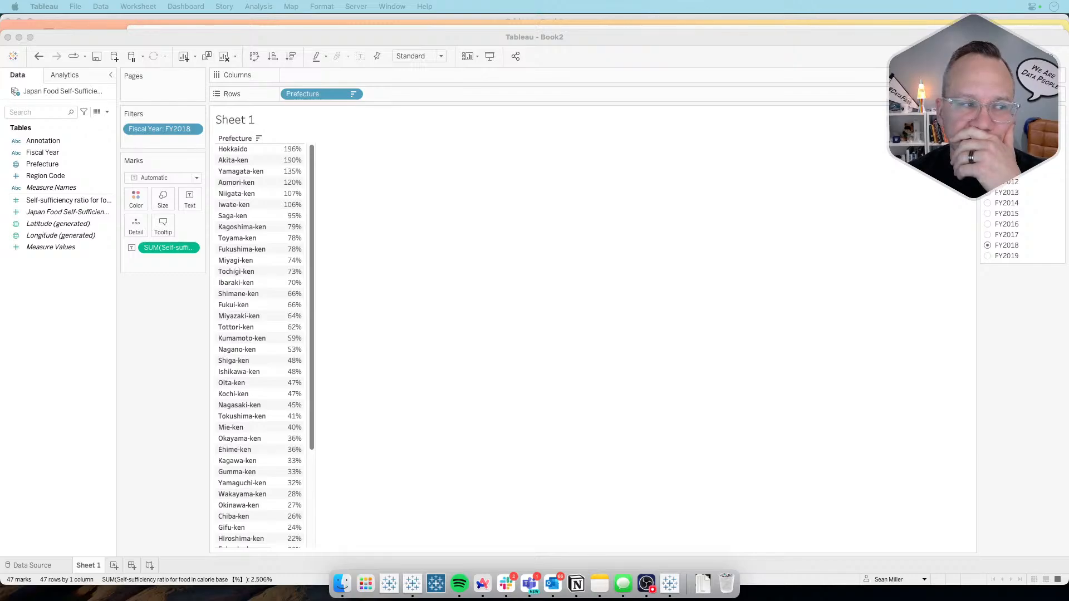
left_click(146, 341)
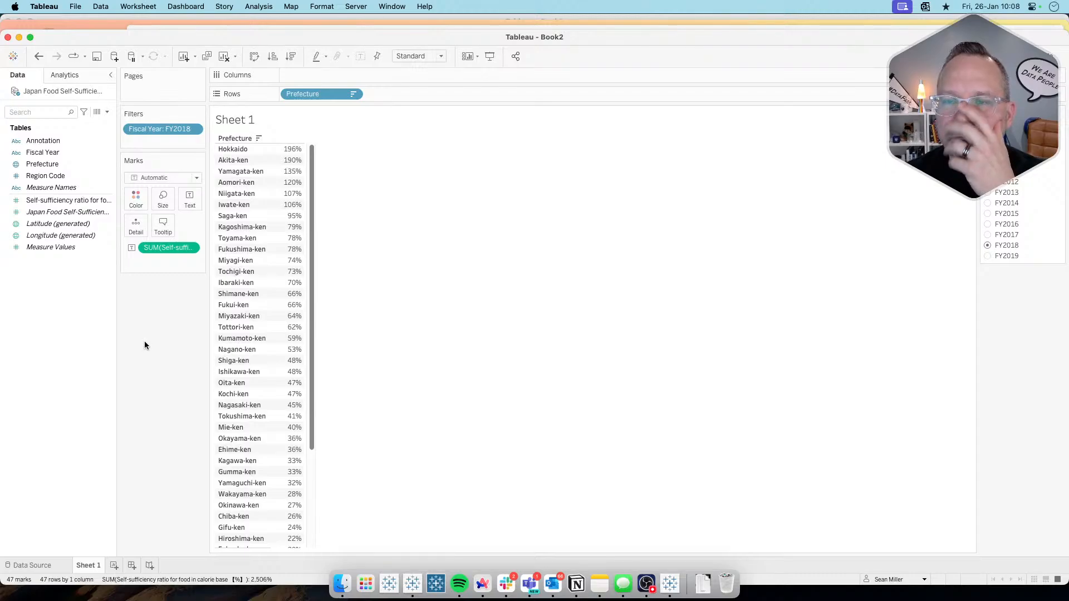
mouse_move(291, 151)
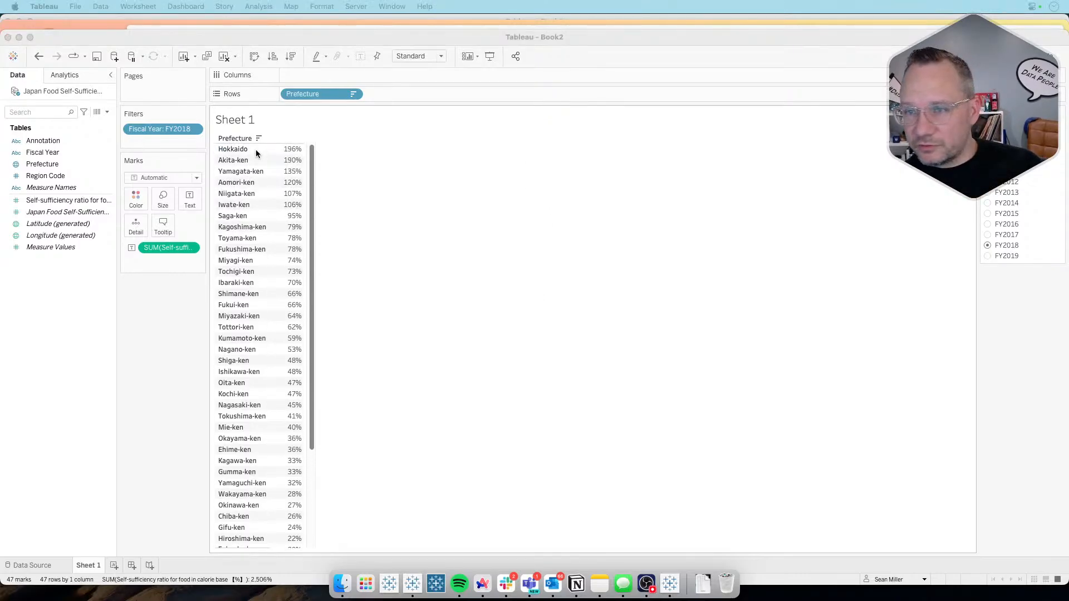
Step: Switch to the Arc browser to review the target donut charts, and return to Tableau
key("super+Tab")
key("super+Tab")
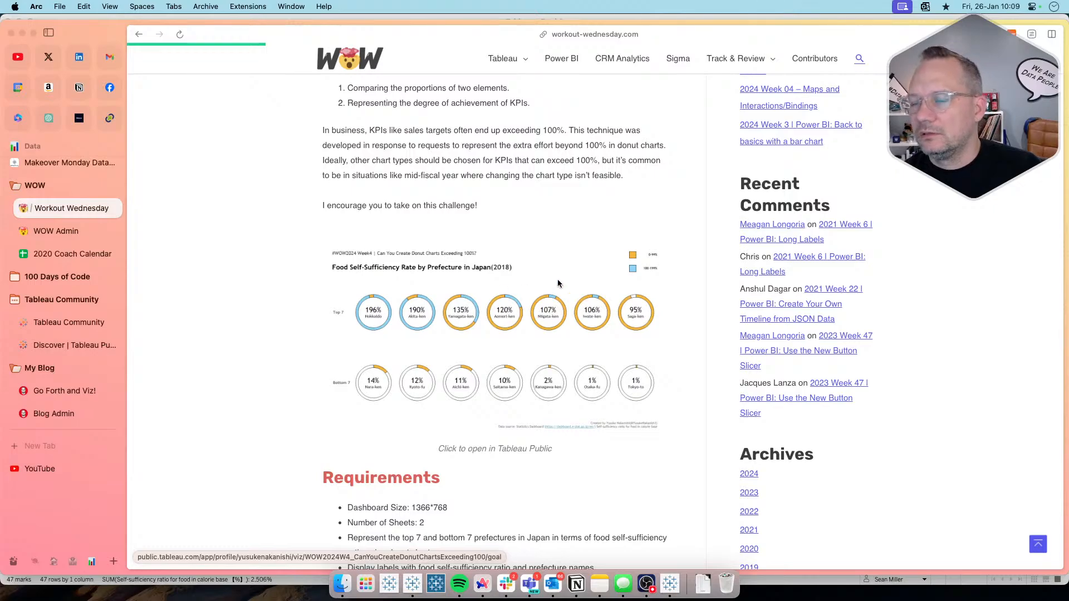
key("super+Tab")
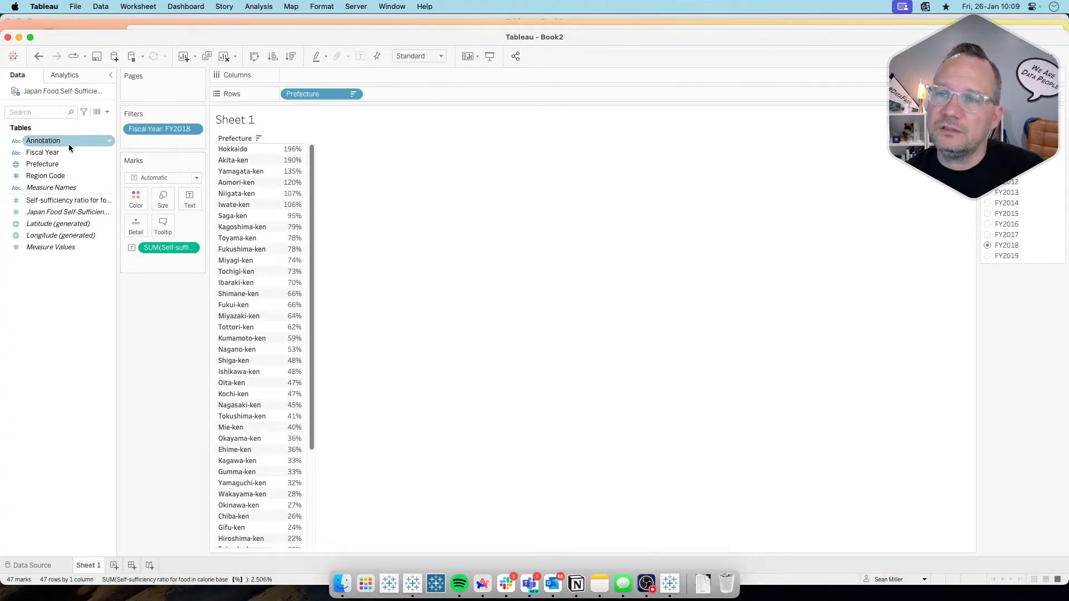
Step: Create a calculated field with the formula [Self-sufficiency ratio for food in calorie base 【%】]%100
right_click(51, 316)
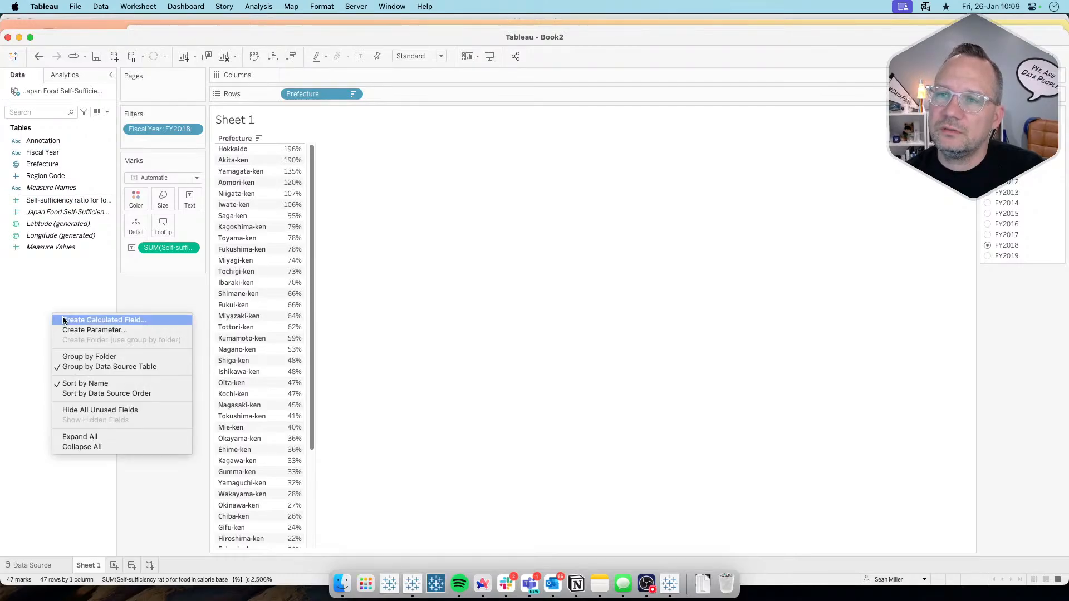
left_click(63, 320)
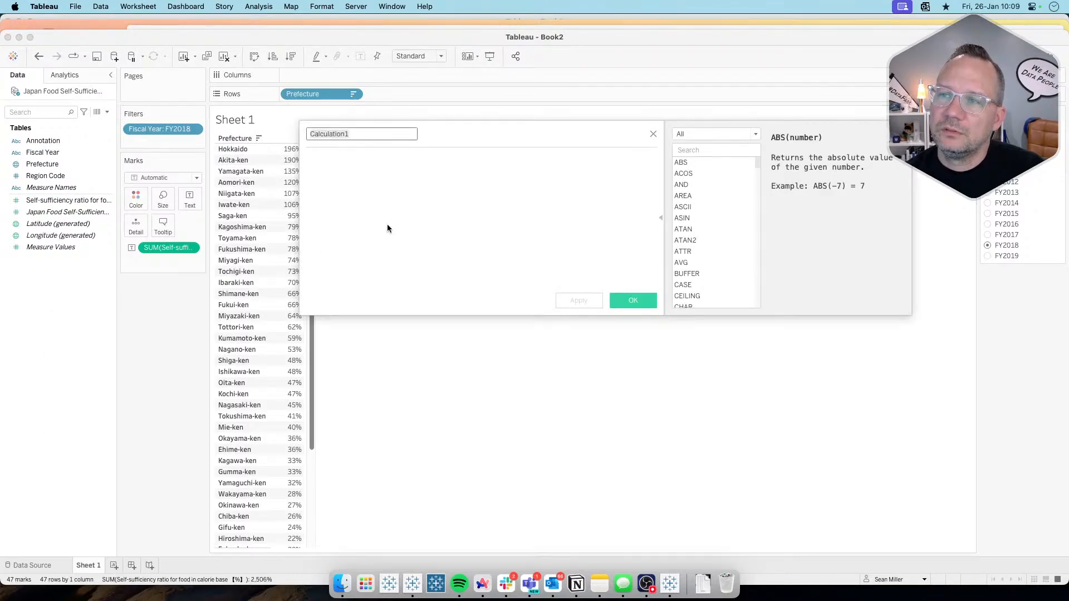
left_click_drag(507, 146, 531, 219)
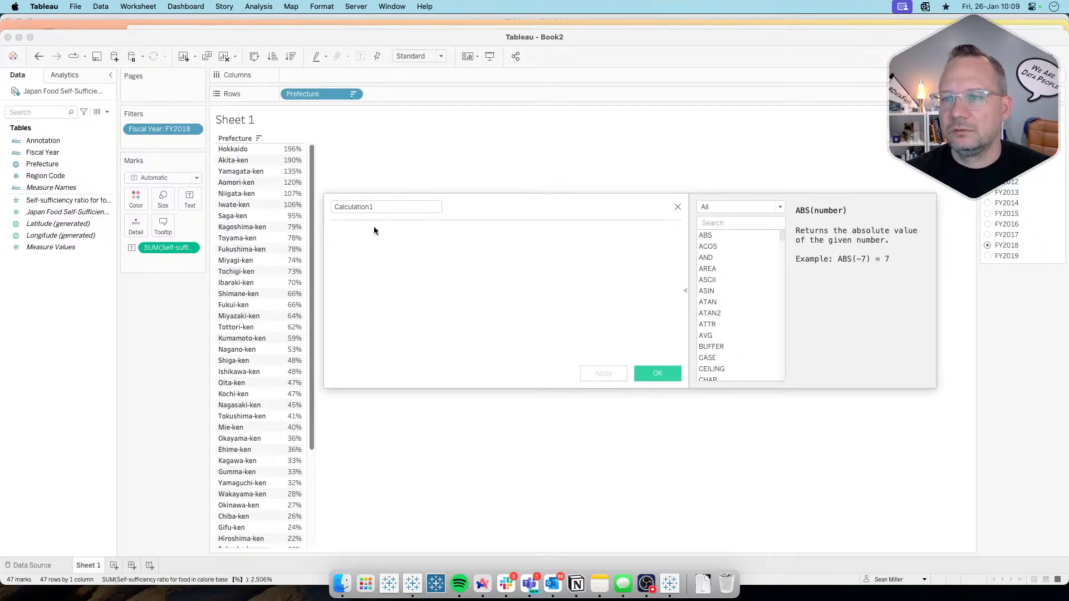
left_click(381, 206)
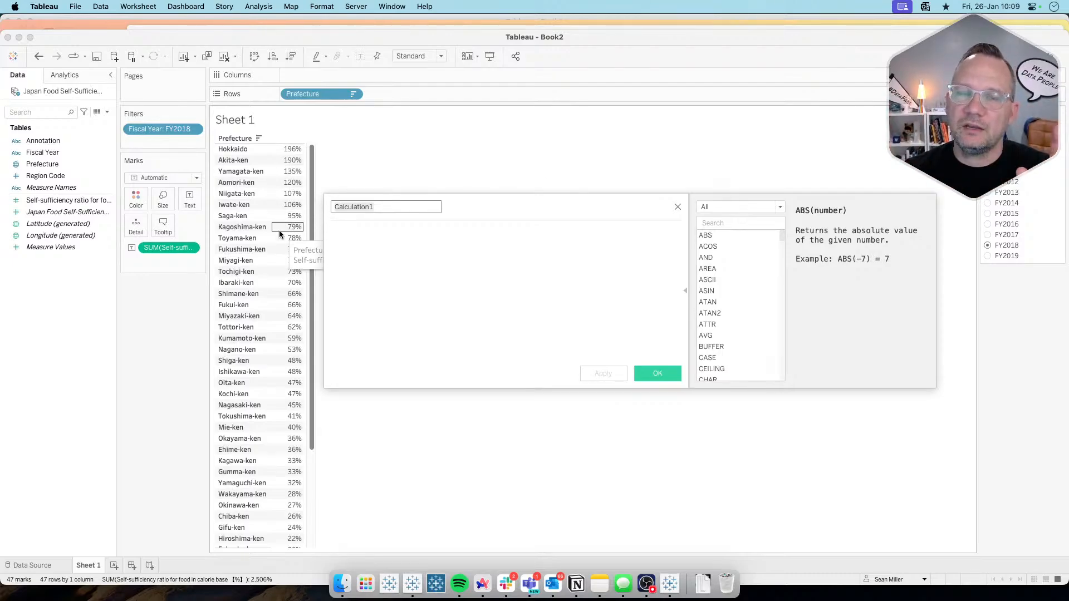
left_click(292, 216)
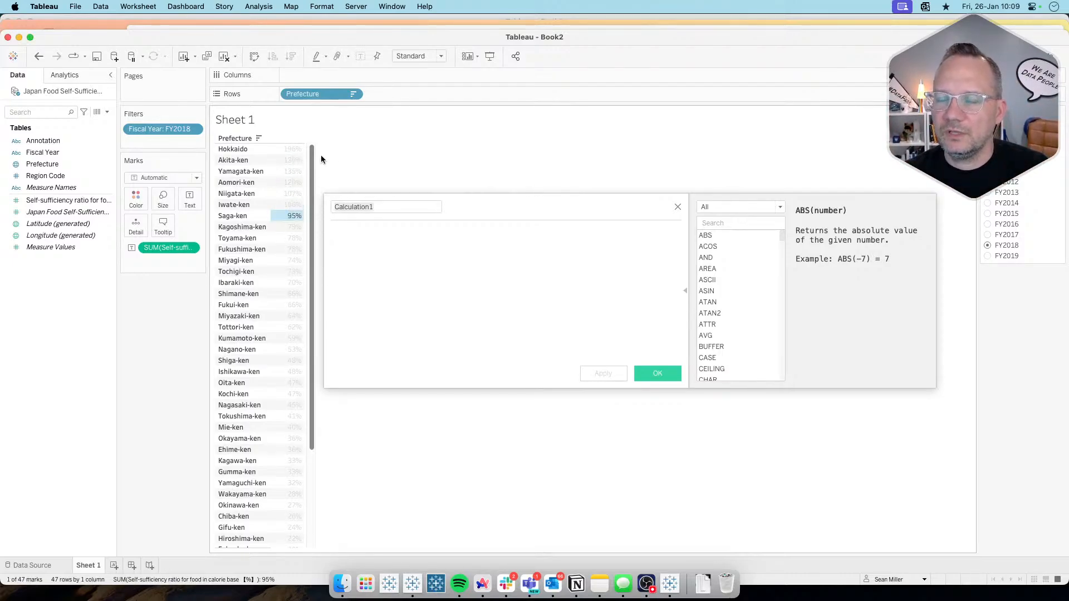
left_click(292, 216)
scroll(300, 439, "down", 5)
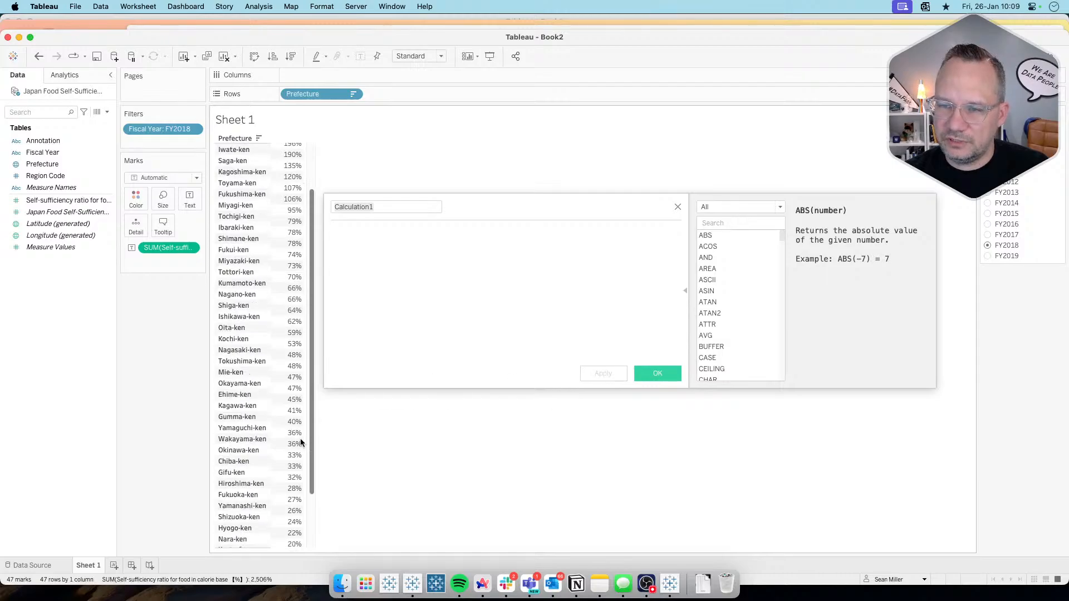
scroll(301, 443, "up", 5)
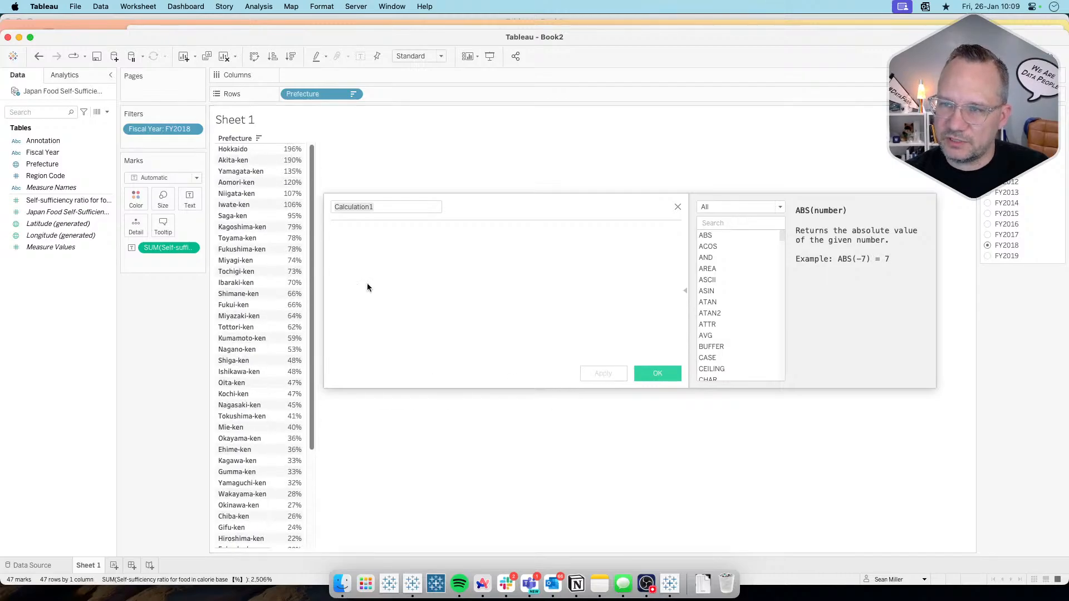
left_click(408, 235)
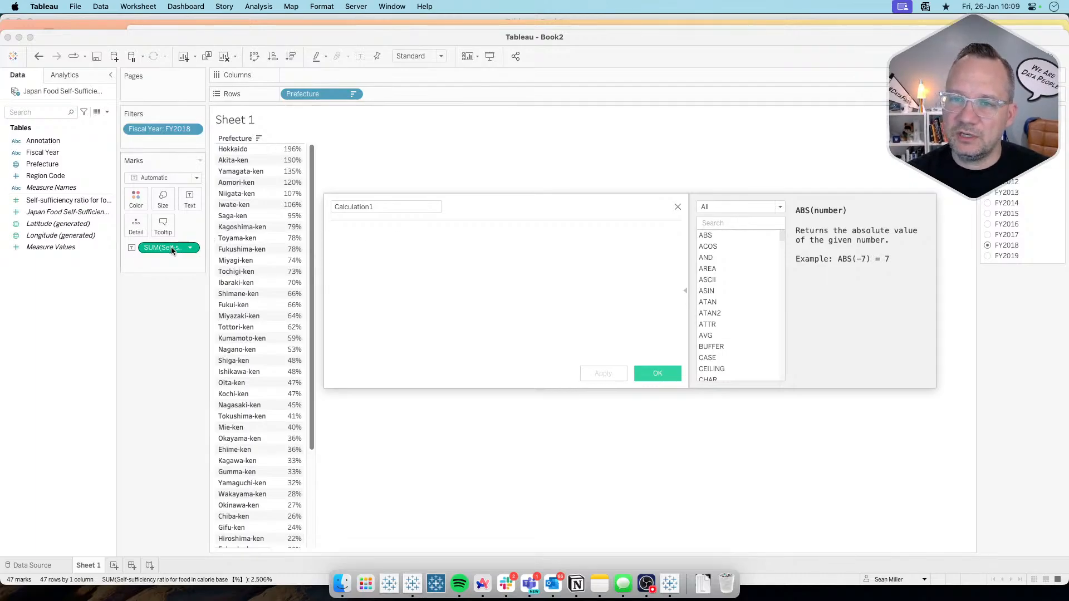
type("self")
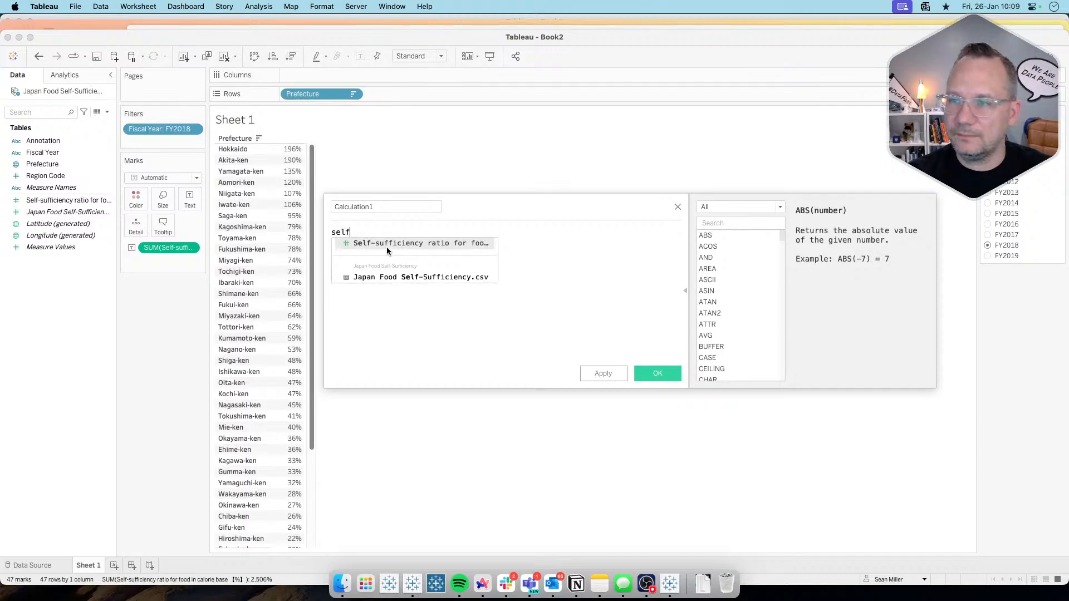
key("Return")
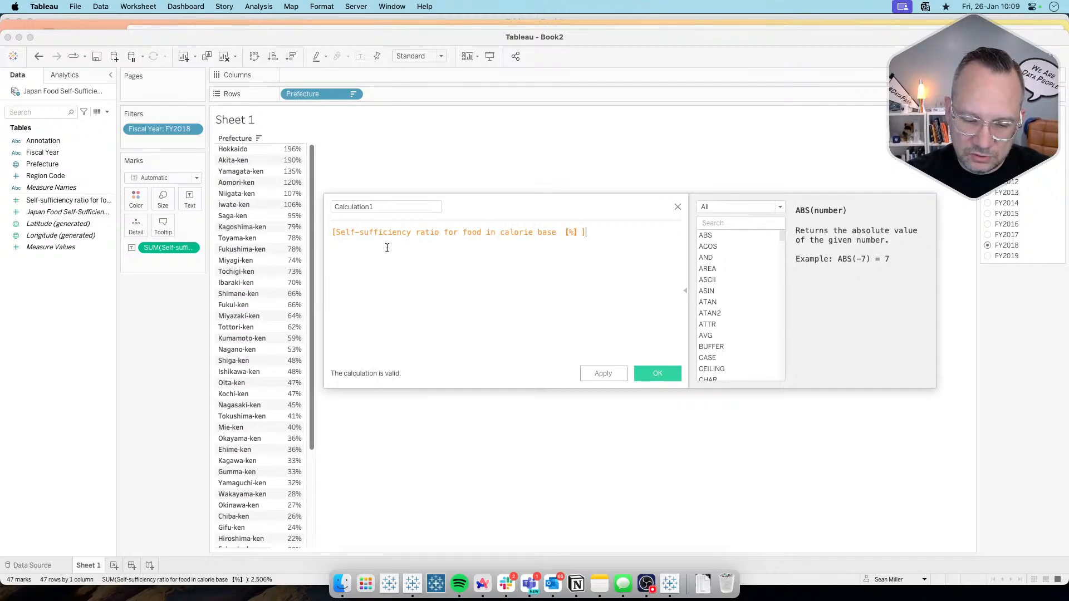
type("%")
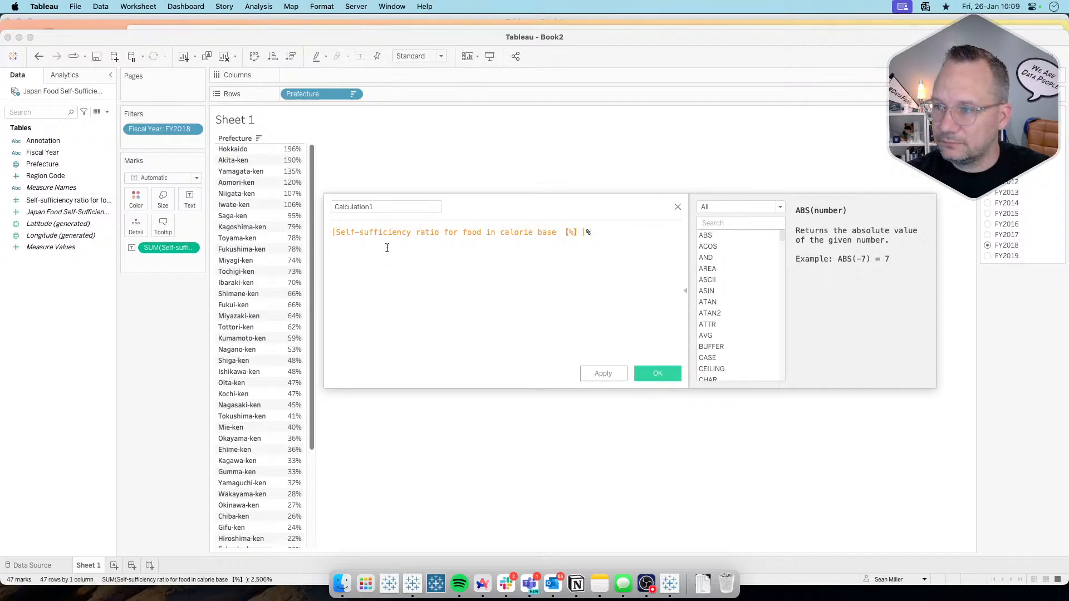
type("100")
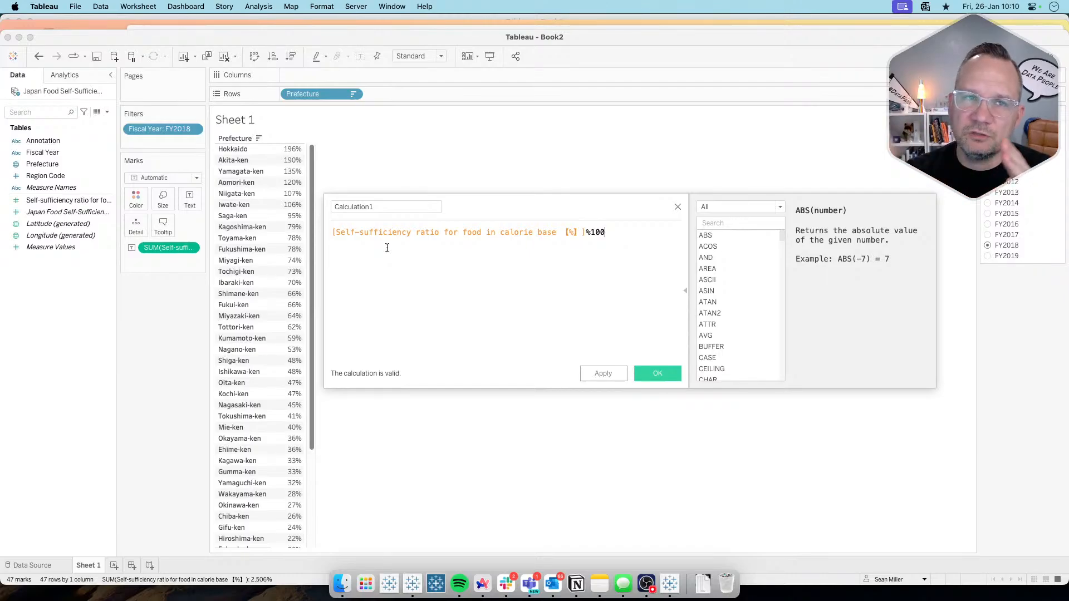
left_click(604, 372)
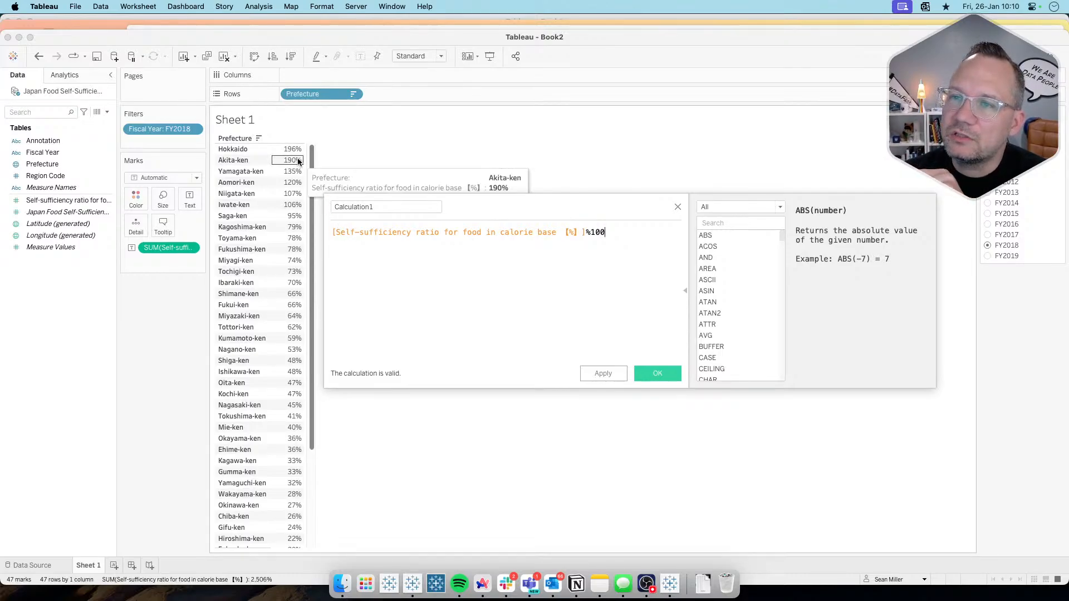
Step: Name the calculation Sufficient %, save it, and add it to the prefecture table as a second measure
mouse_move(288, 152)
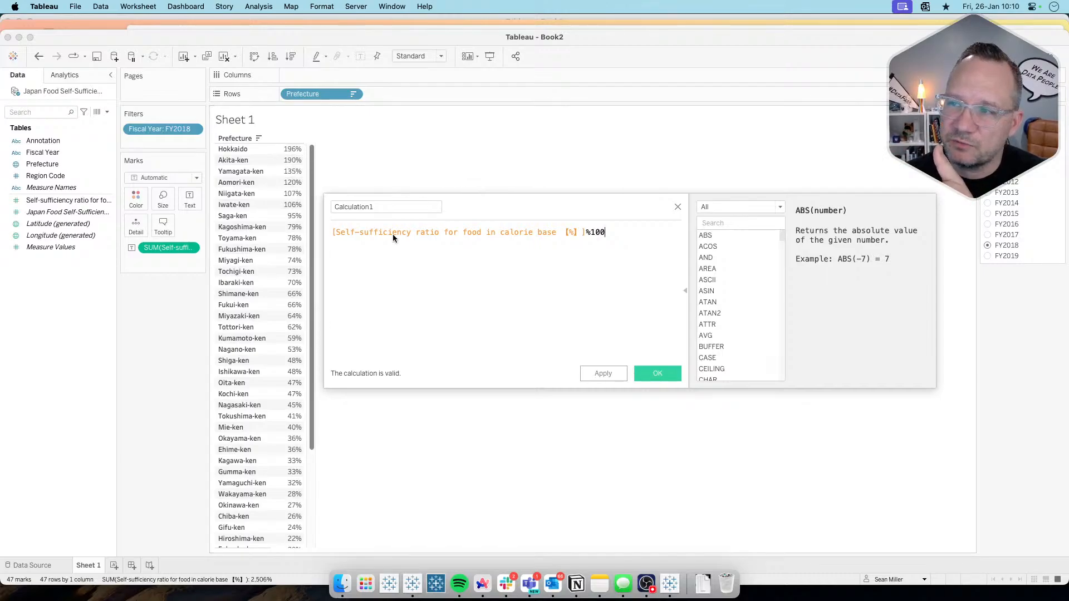
left_click(380, 207)
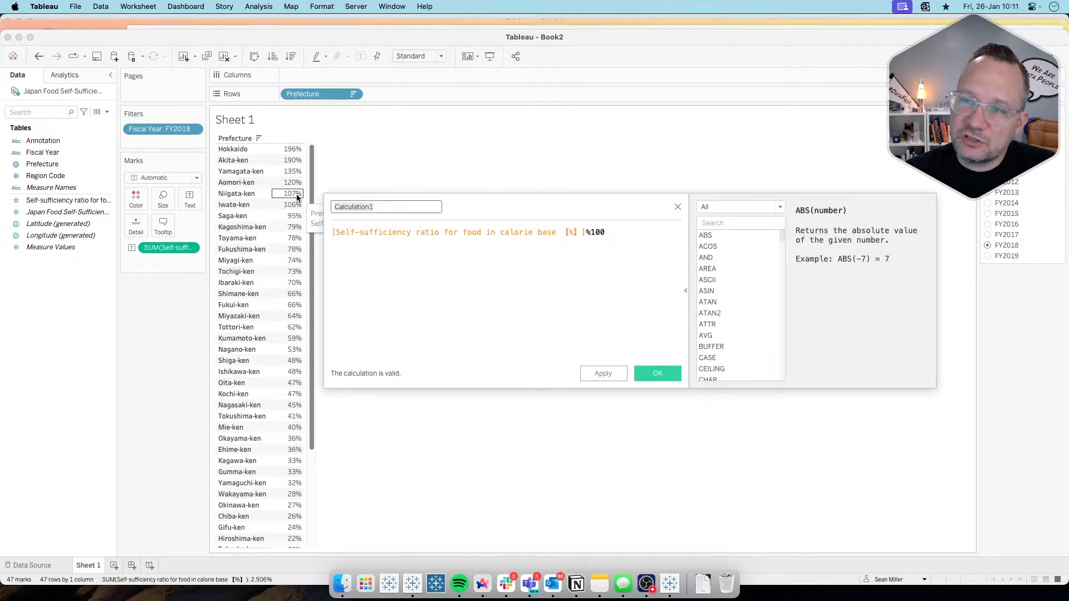
mouse_move(311, 402)
left_mouse_down()
mouse_move(312, 482)
mouse_move(311, 385)
left_mouse_up()
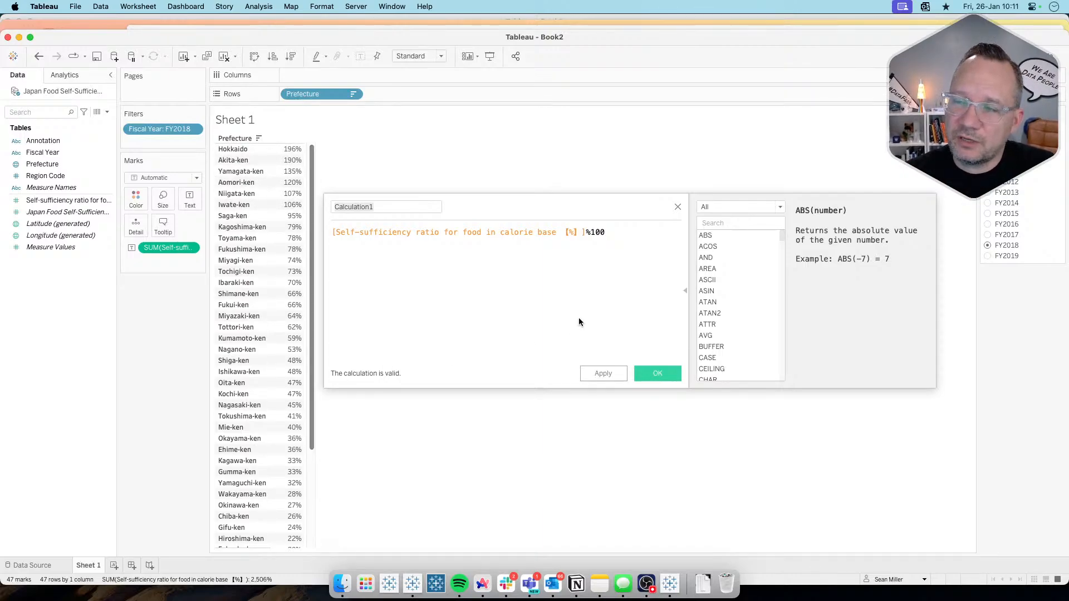
left_click_drag(593, 231, 586, 233)
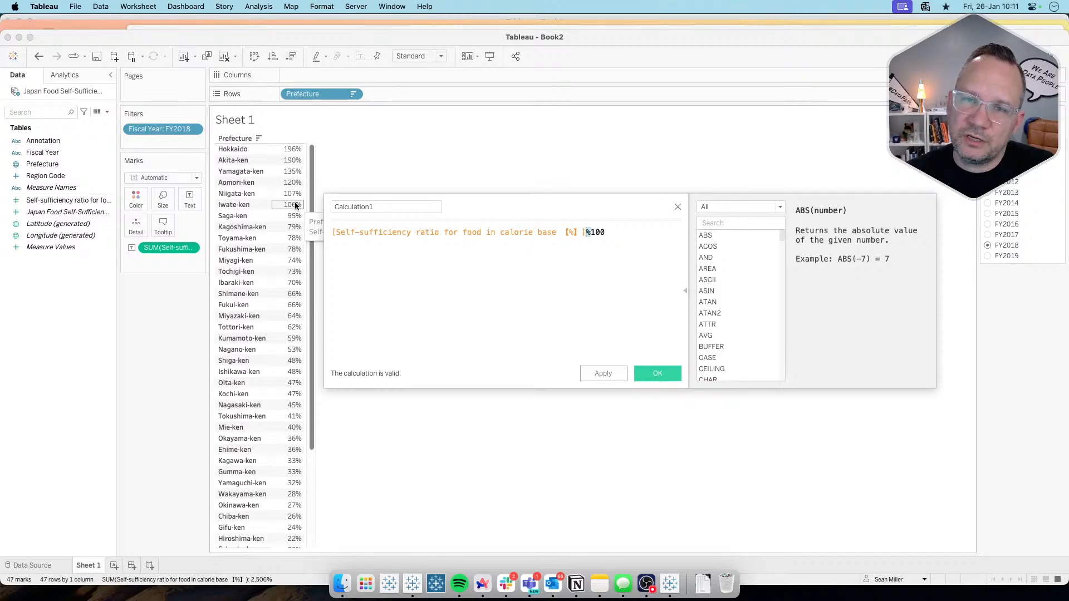
left_click(539, 263)
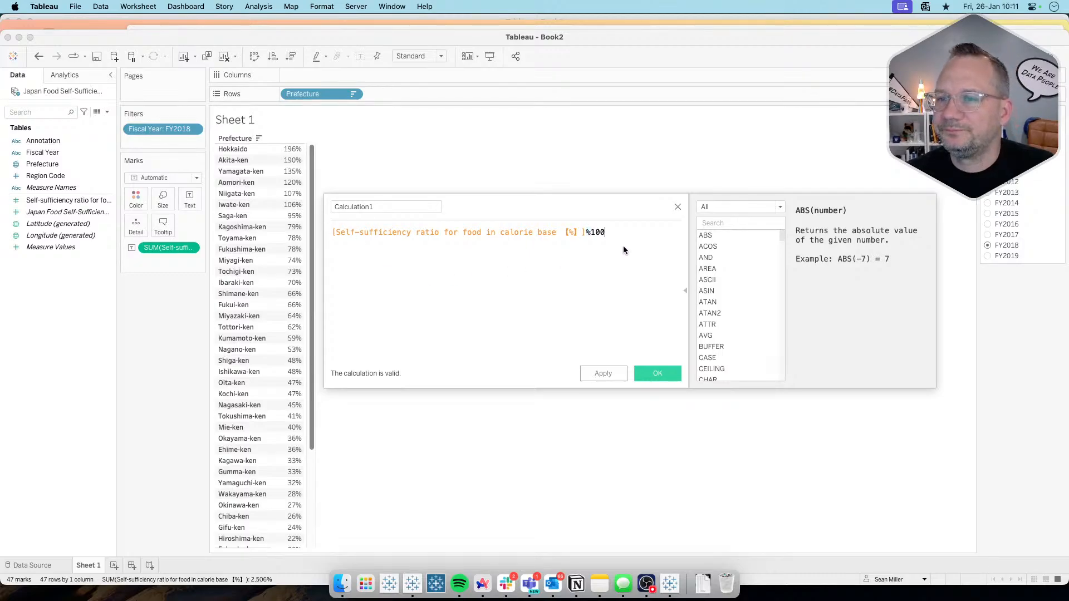
triple_click(382, 208)
type("Se")
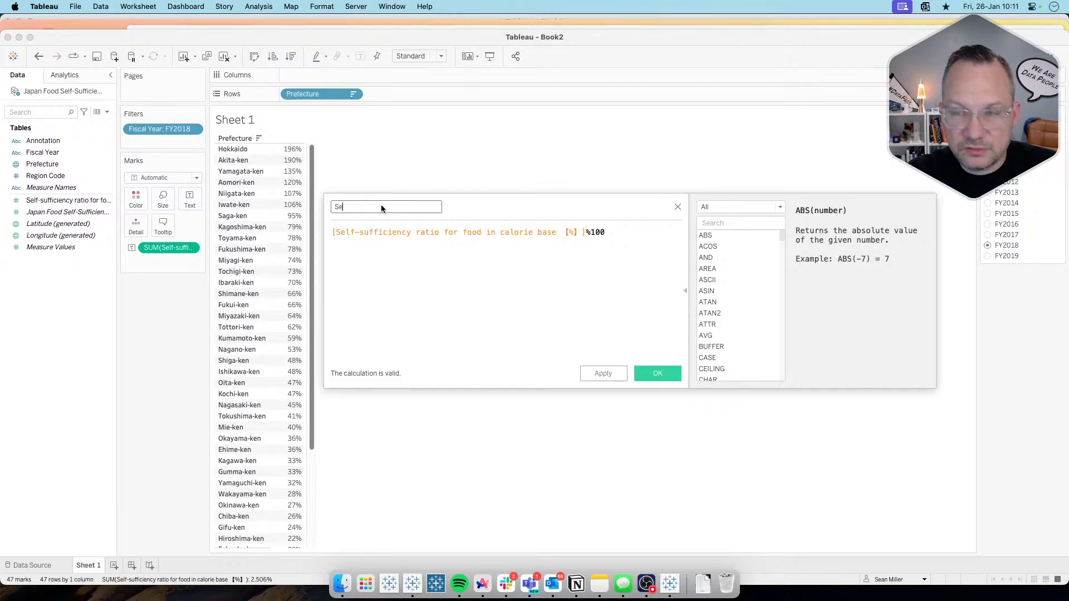
key("BackSpace")
type("ufficient %")
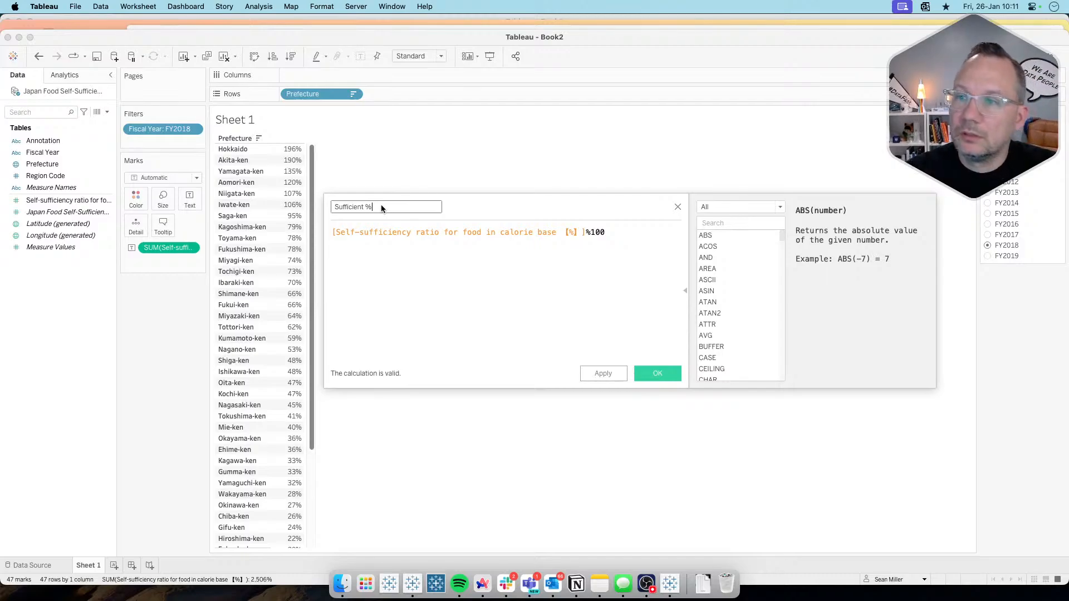
left_click(657, 373)
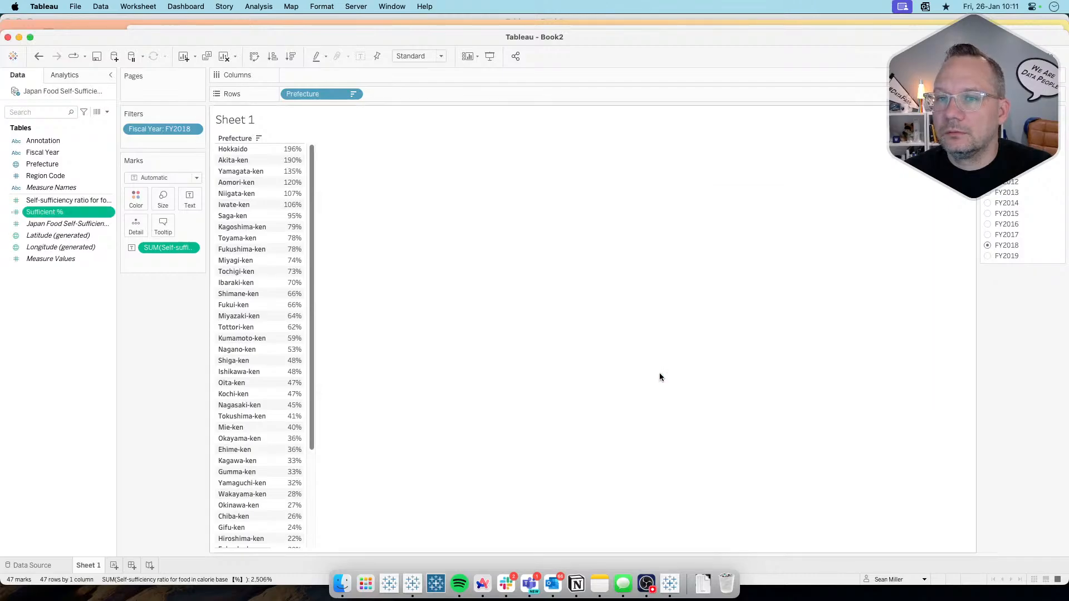
double_click(62, 216)
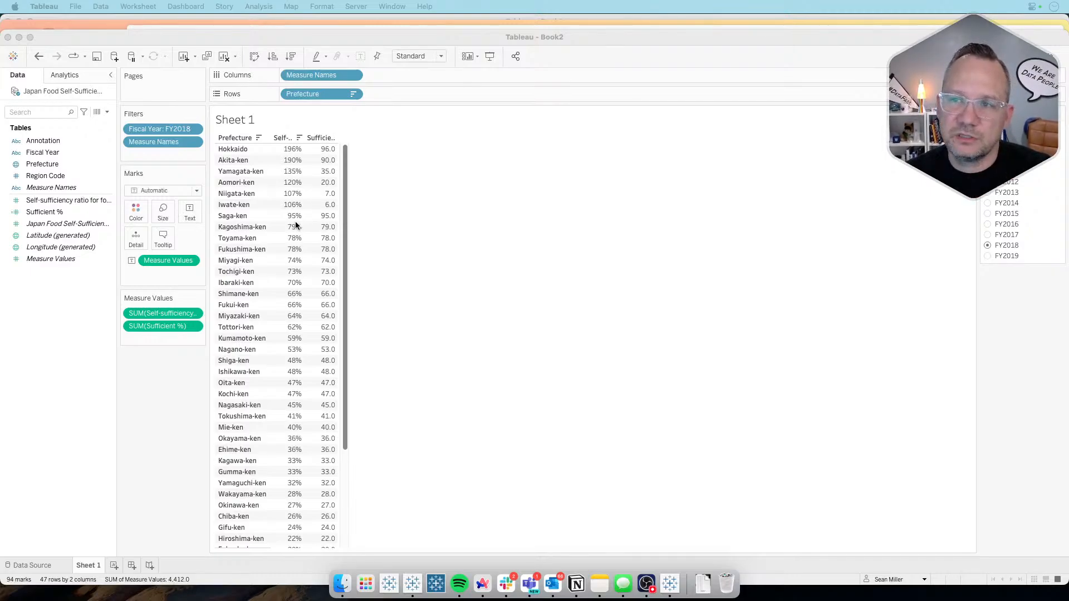
Step: Start another calculated field and name it Non-Sufficient %
left_click(107, 112)
left_click(88, 118)
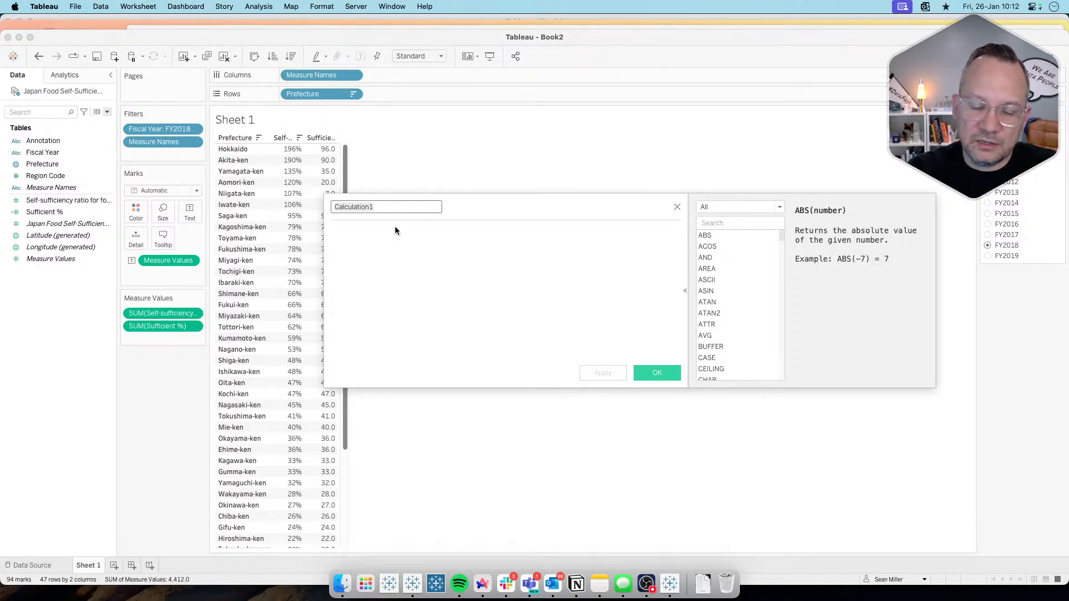
key("BackSpace")
key("BackSpace")
key("BackSpace")
key("BackSpace")
key("BackSpace")
key("BackSpace")
key("BackSpace")
key("BackSpace")
key("BackSpace")
key("BackSpace")
key("BackSpace")
key("BackSpace")
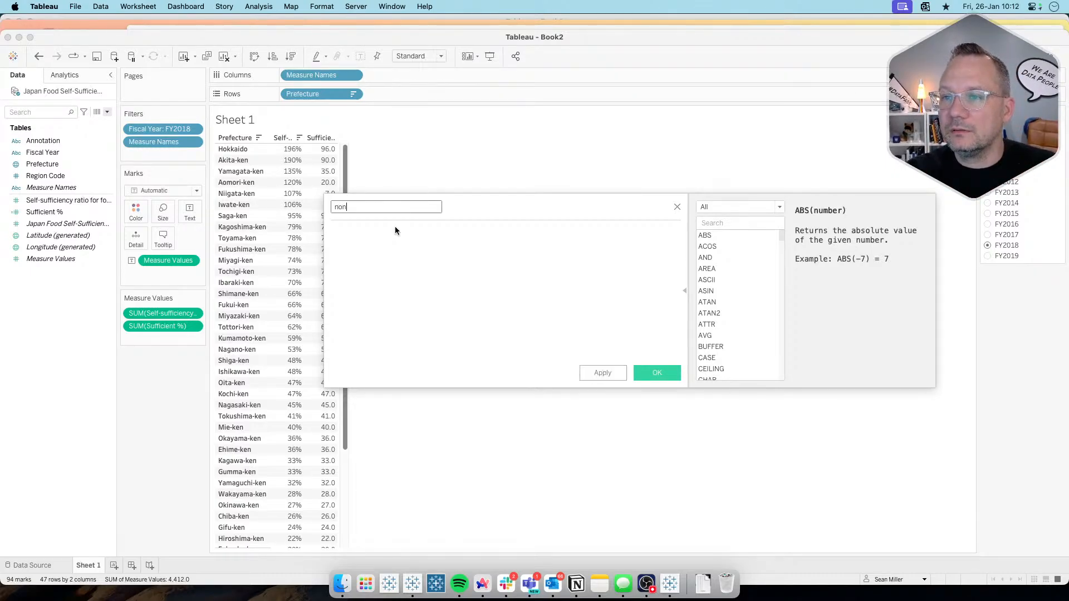
type("Non-Sufficient %")
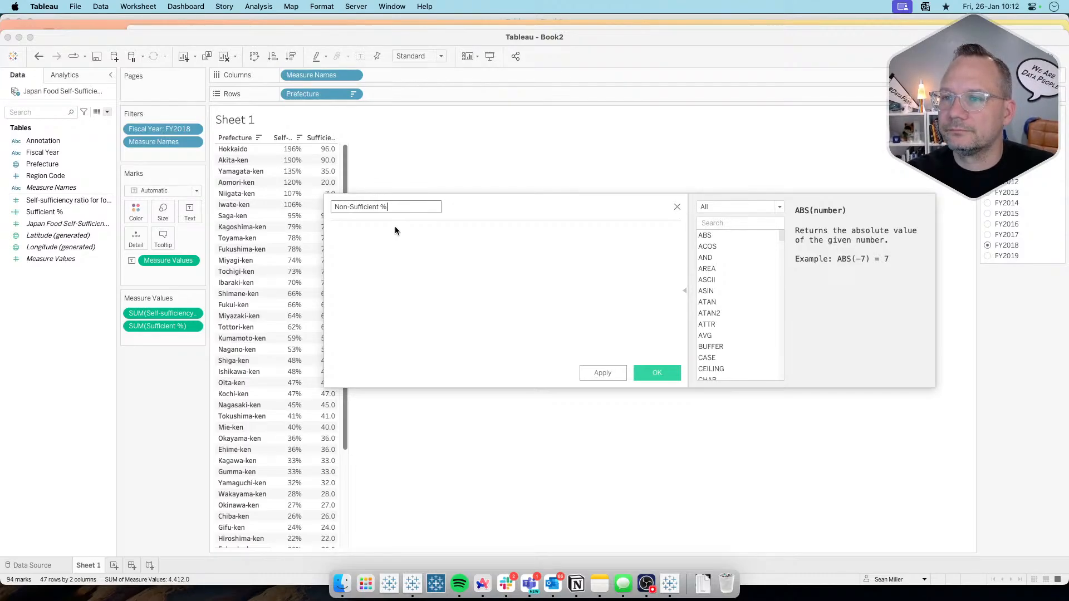
key("Tab")
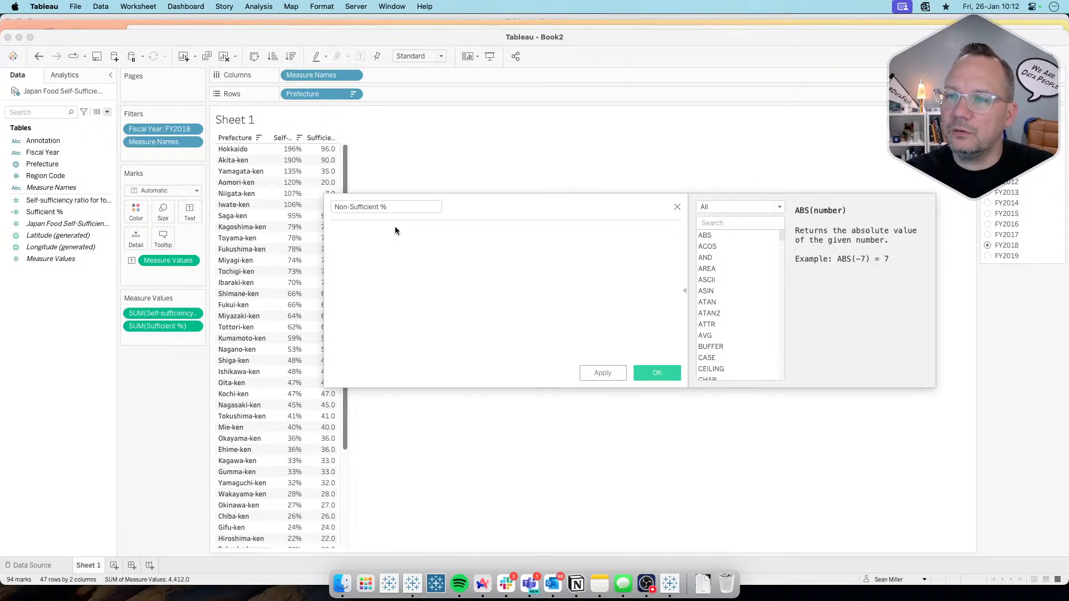
Step: Enter the formula 100-[Sufficient %] for the Non-Sufficient % calculation and save the field
type("1-")
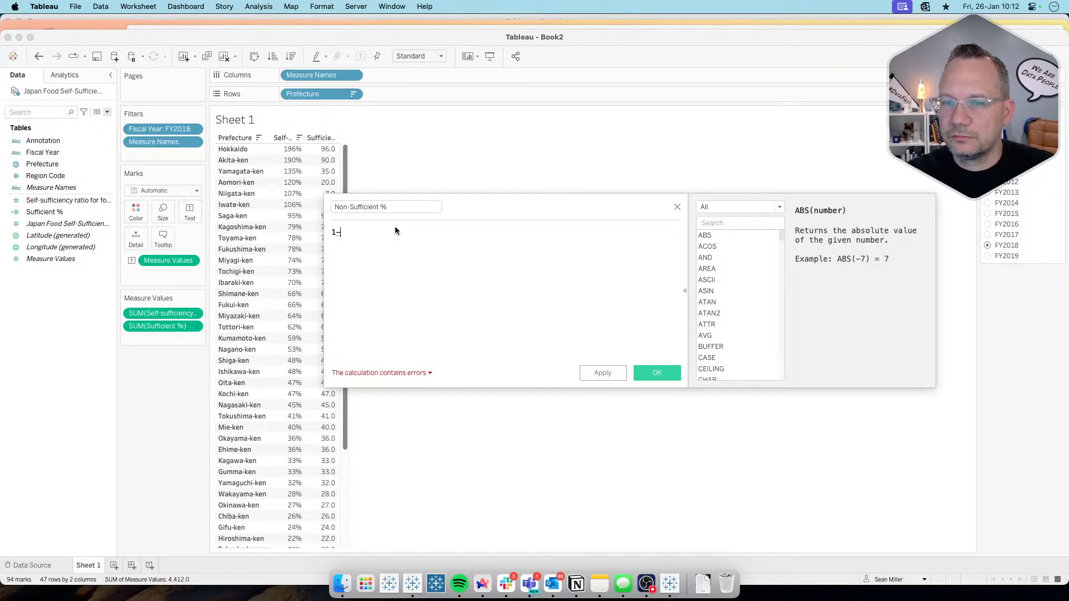
type("suf")
key("Return")
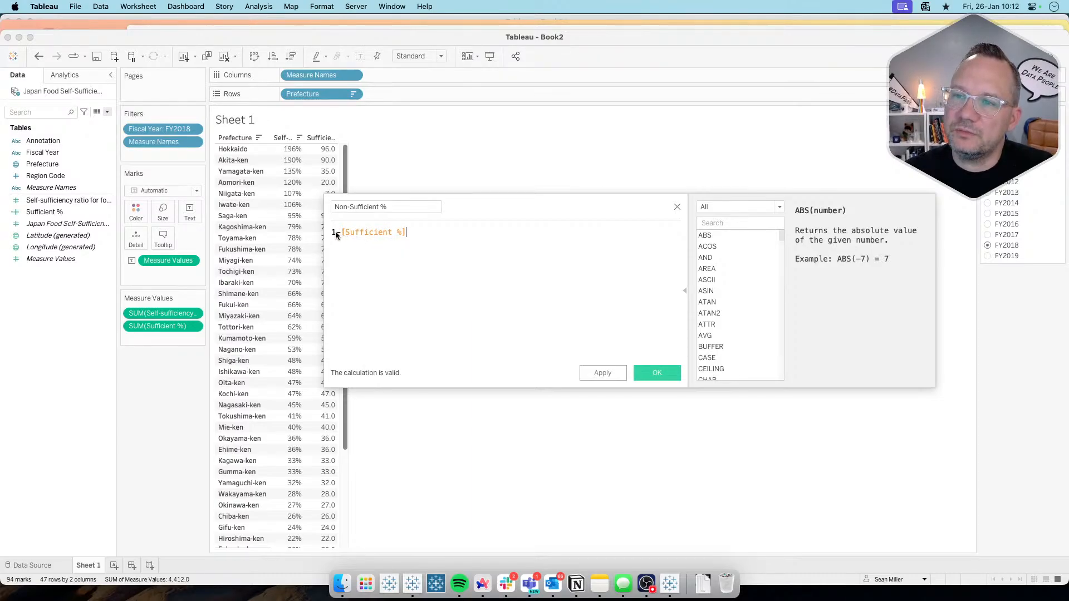
mouse_move(323, 149)
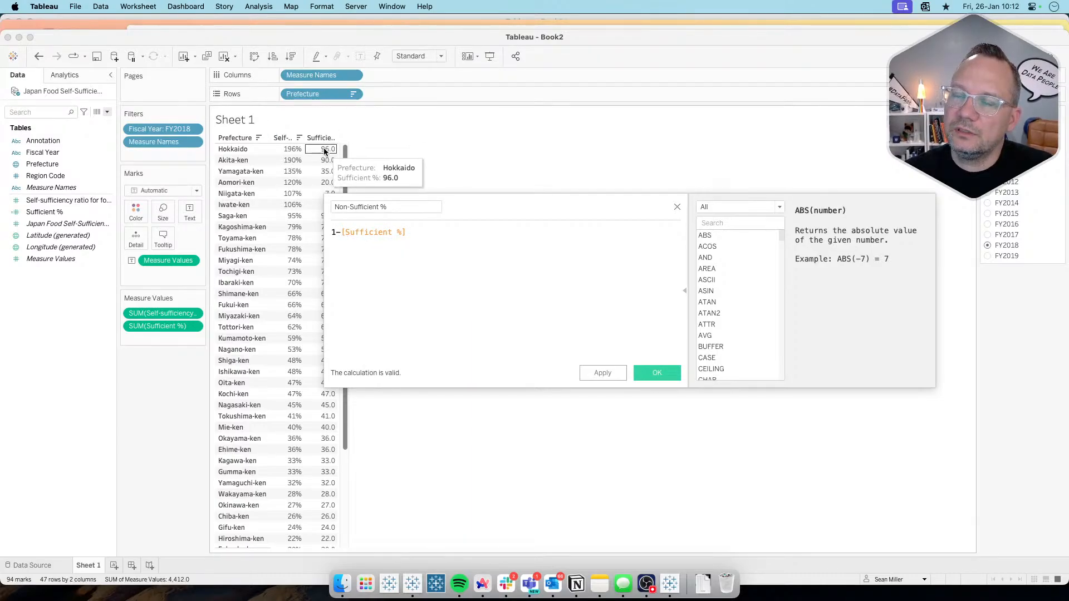
left_click(337, 232)
type("00")
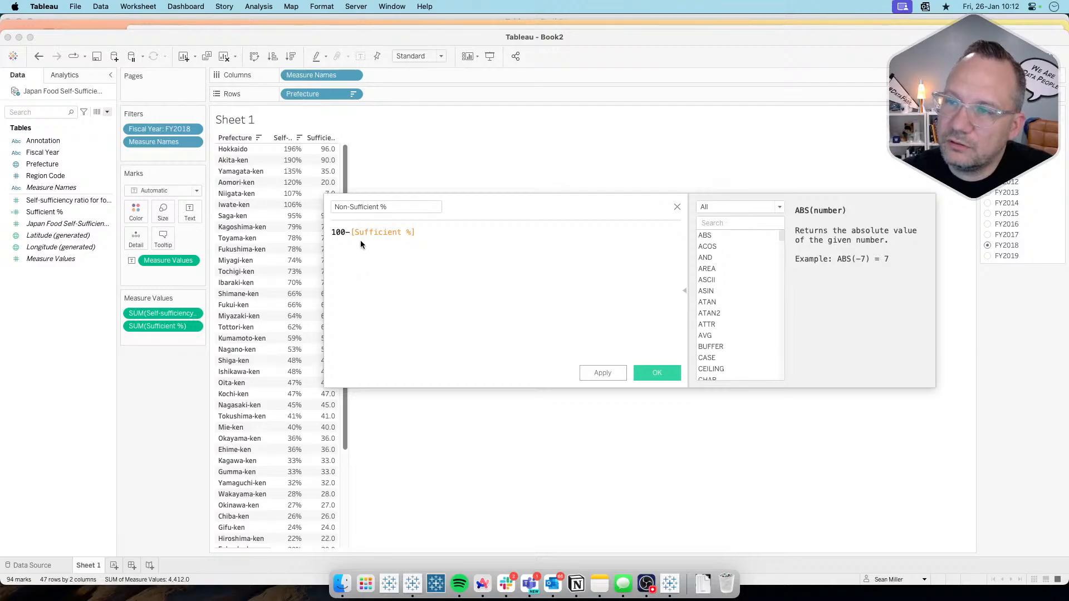
left_click(607, 373)
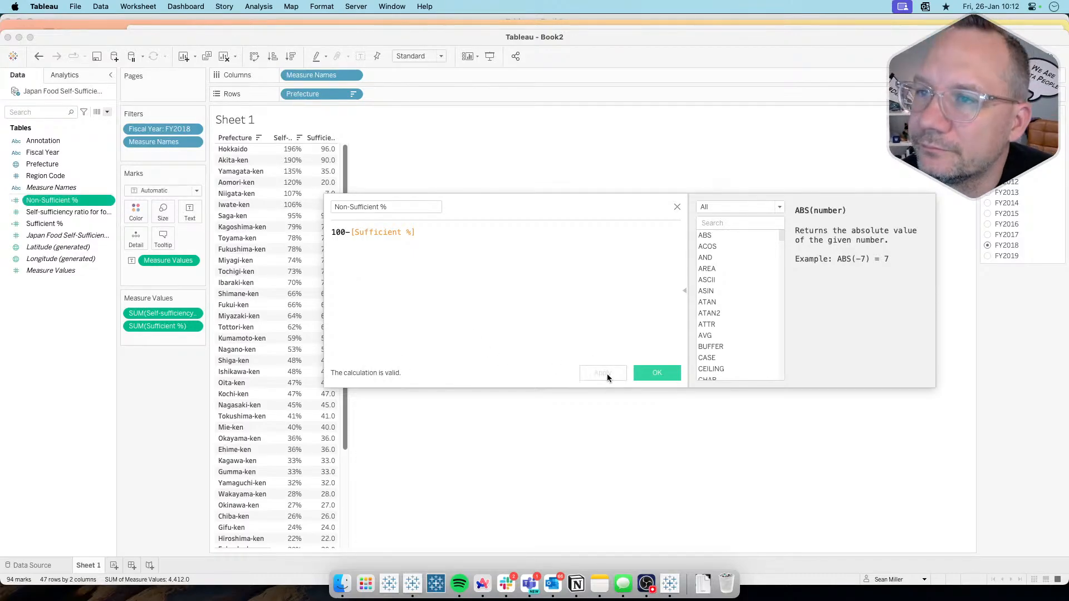
left_click(654, 373)
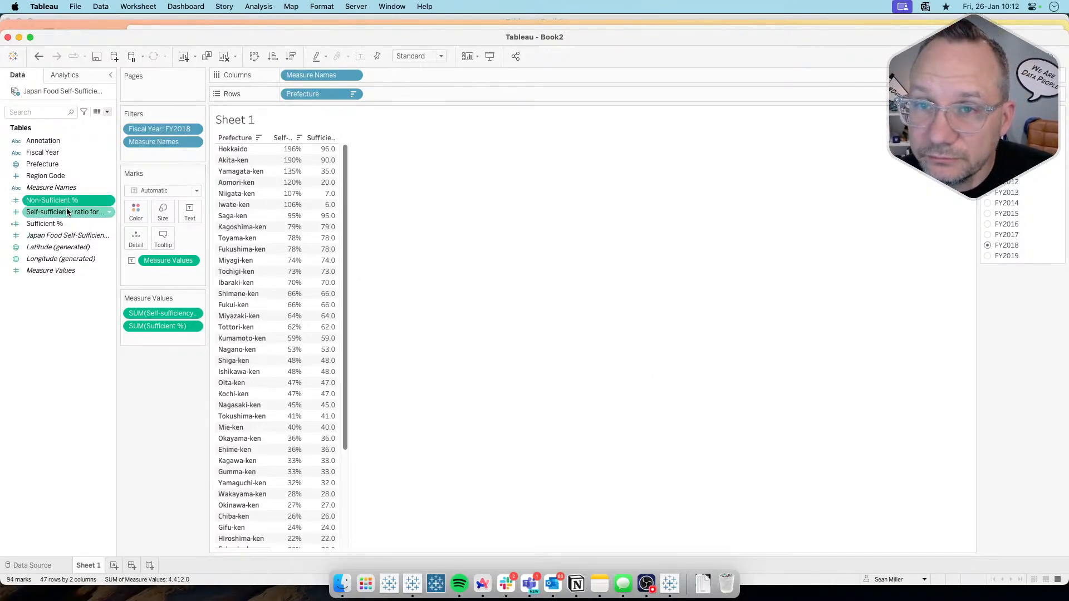
Step: Add Non-Sufficient % to the table and order the measures as self-sufficiency ratio, Sufficient %, Non-Sufficient %
left_click_drag(87, 203, 345, 200)
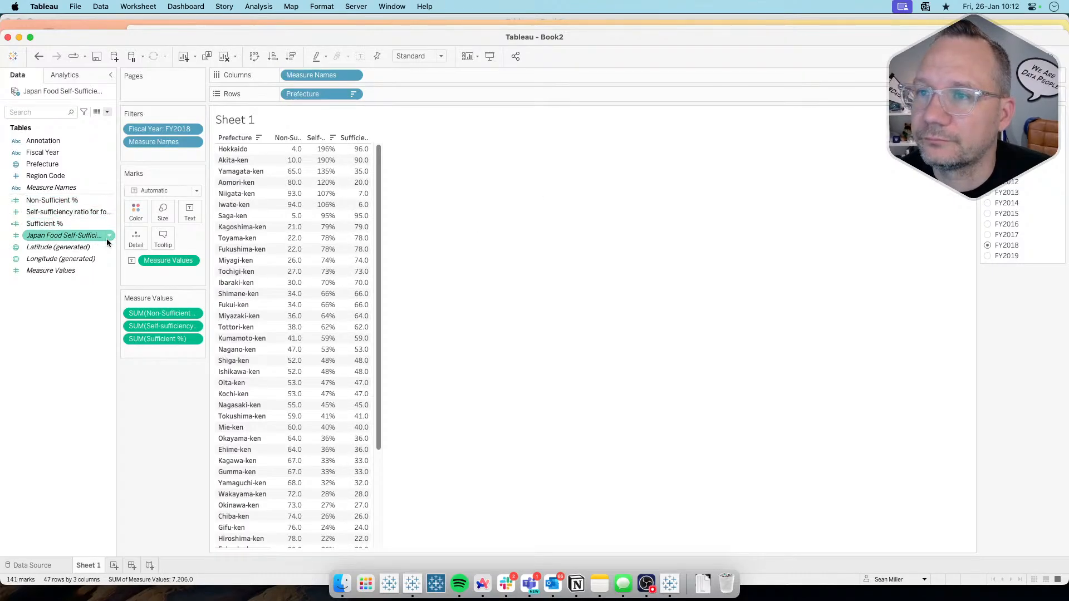
mouse_move(153, 339)
left_mouse_down()
mouse_move(153, 308)
mouse_move(153, 349)
left_mouse_up()
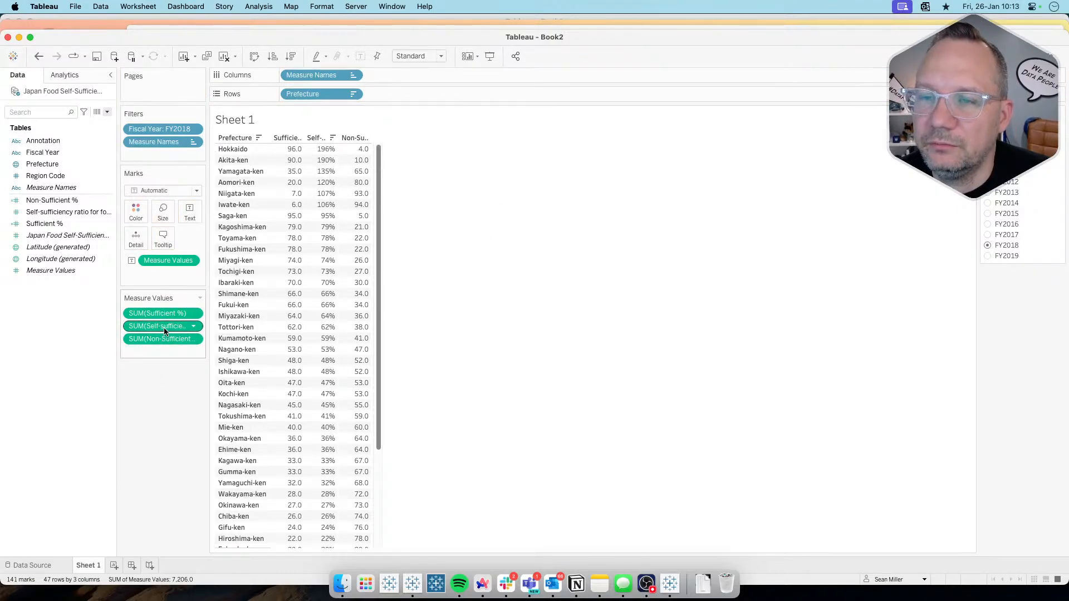
left_click_drag(163, 328, 164, 312)
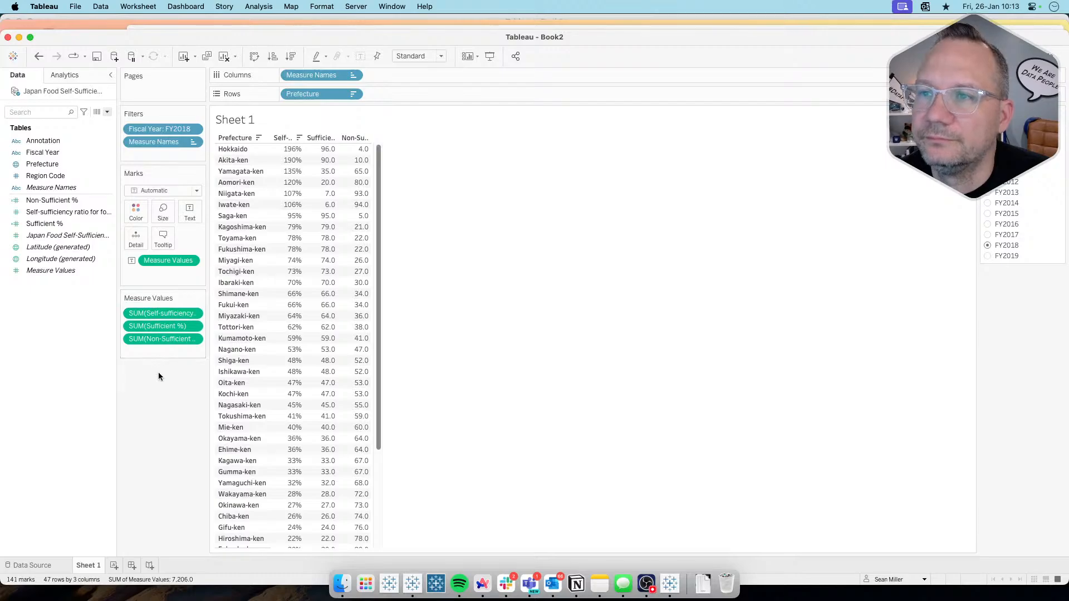
right_click(80, 200)
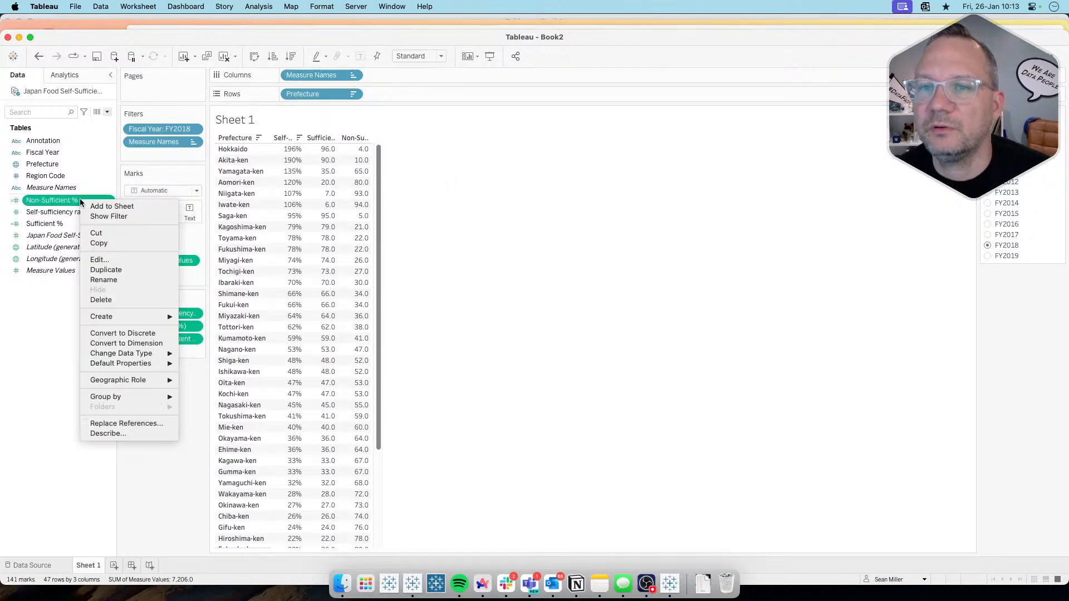
left_click(56, 221)
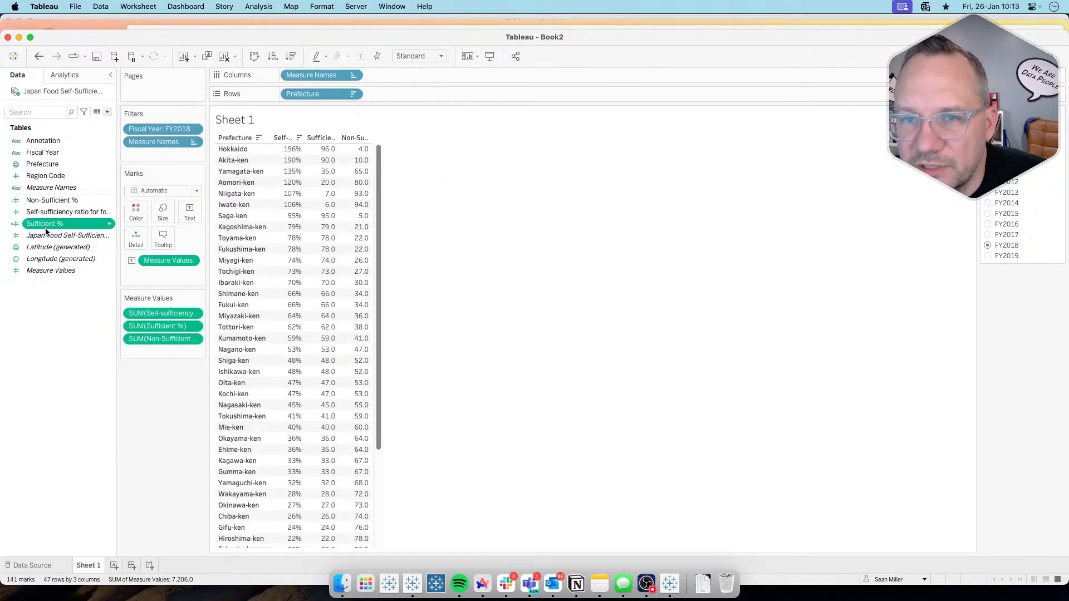
right_click(53, 223)
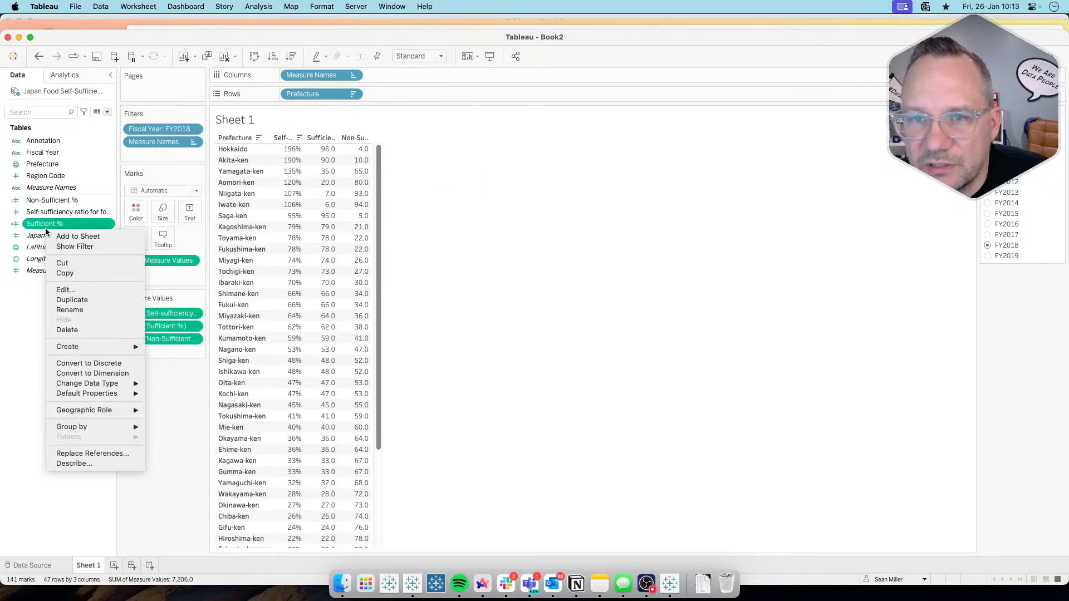
left_click(64, 290)
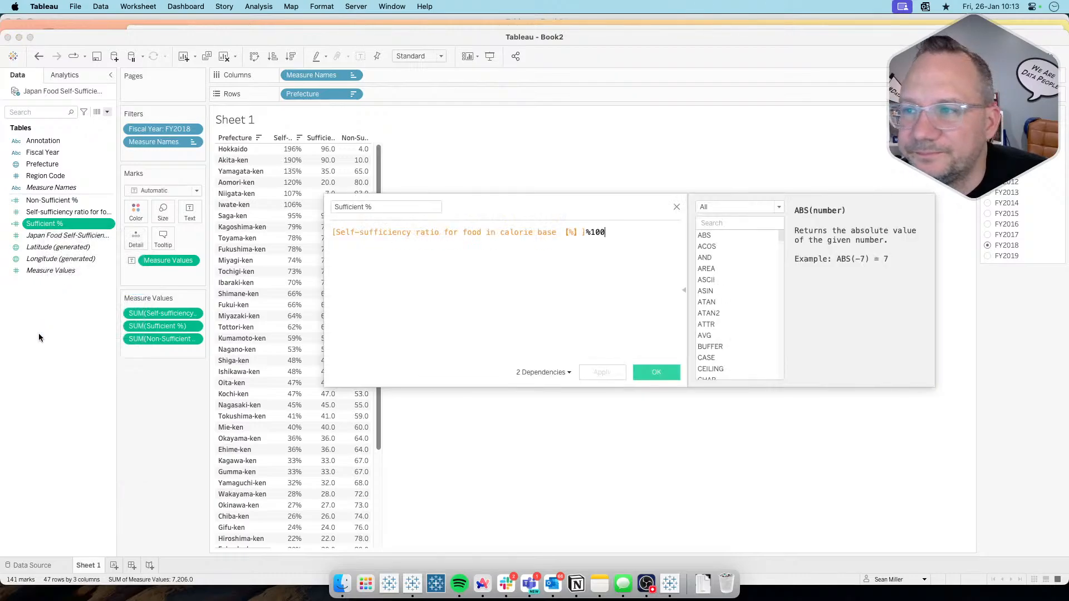
left_click(676, 207)
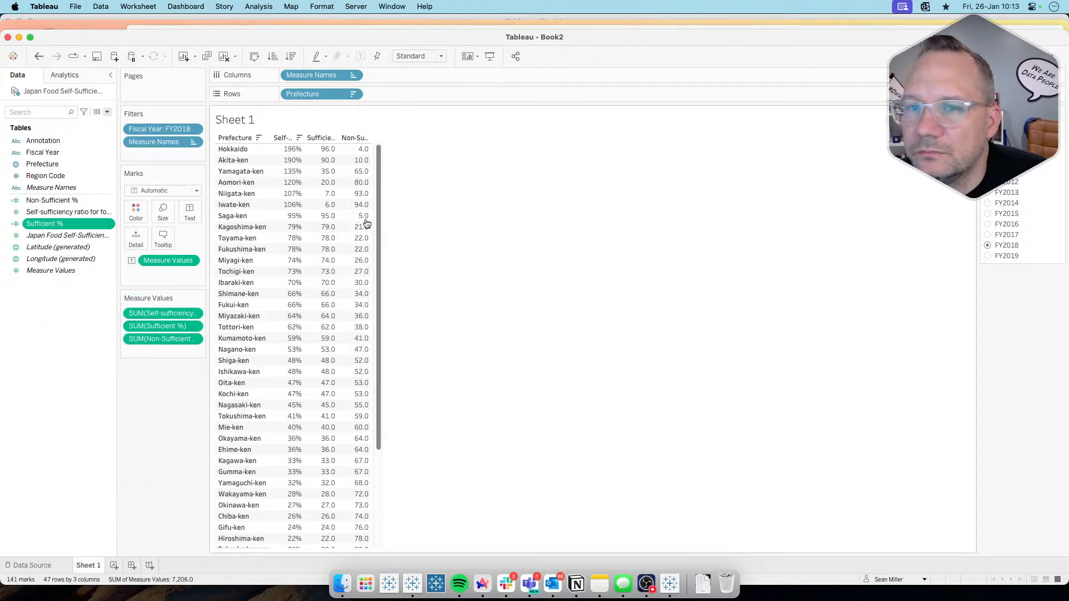
Step: Edit the Sufficient % calculation to ([Self-sufficiency ratio for food in calorie base 【%】]%100)/100 and save it
right_click(54, 227)
left_click(71, 286)
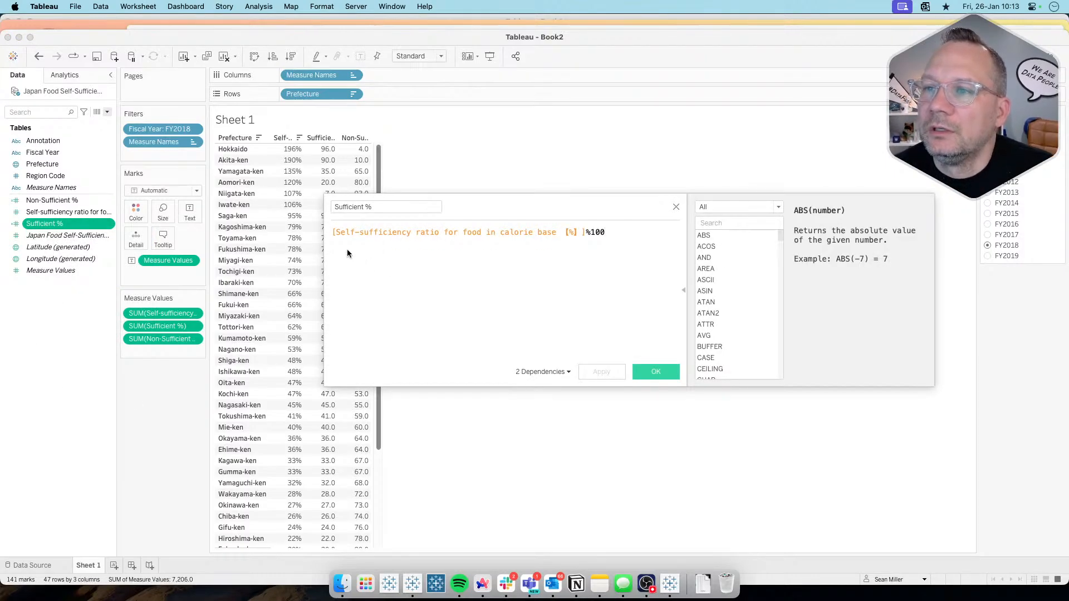
left_click(332, 231)
type("(")
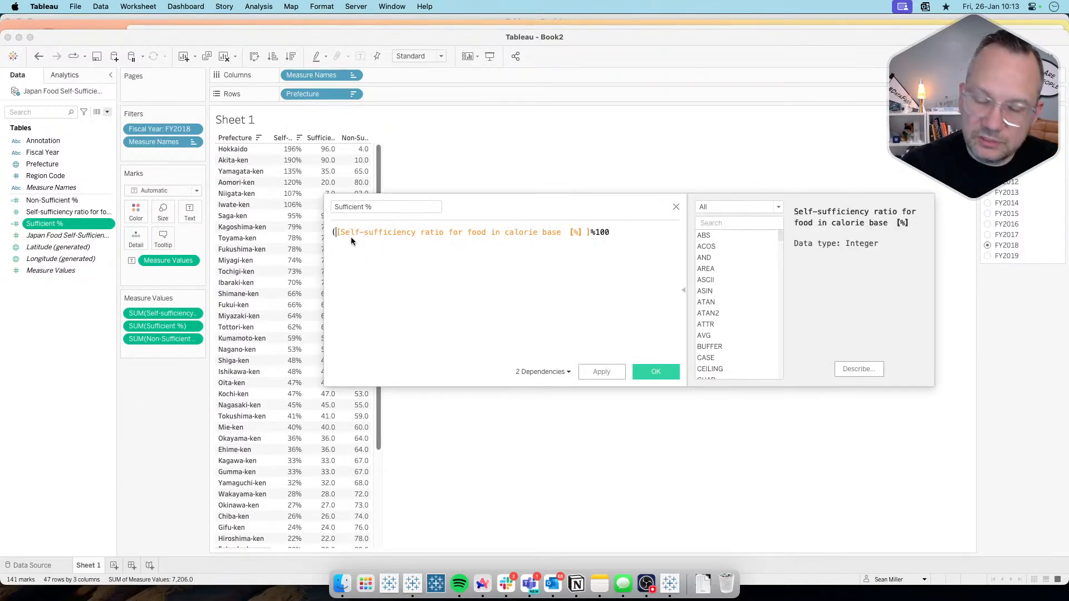
key("End")
type(")")
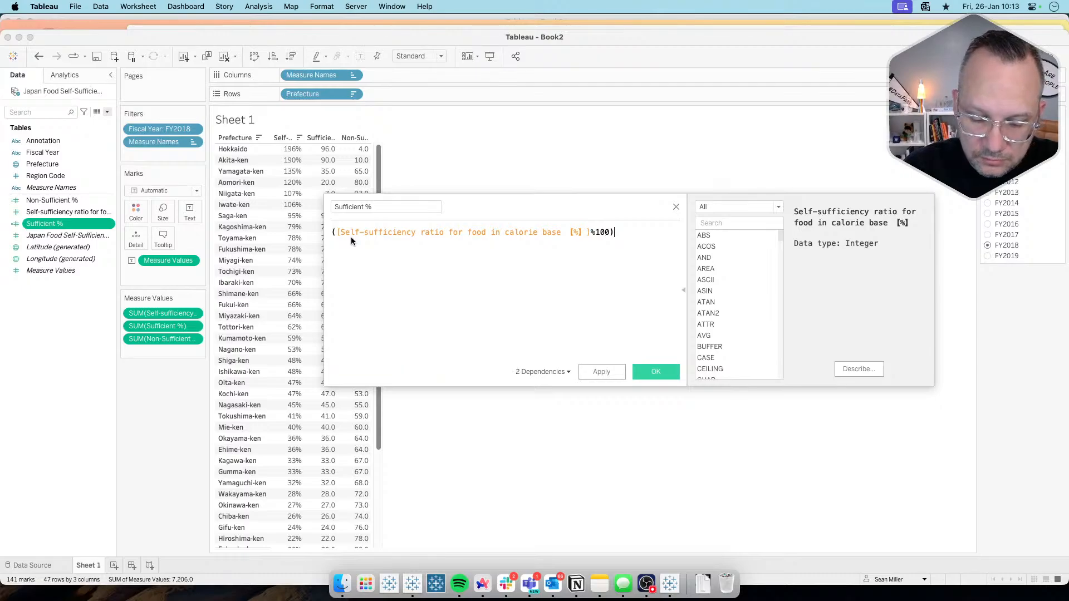
type("/100")
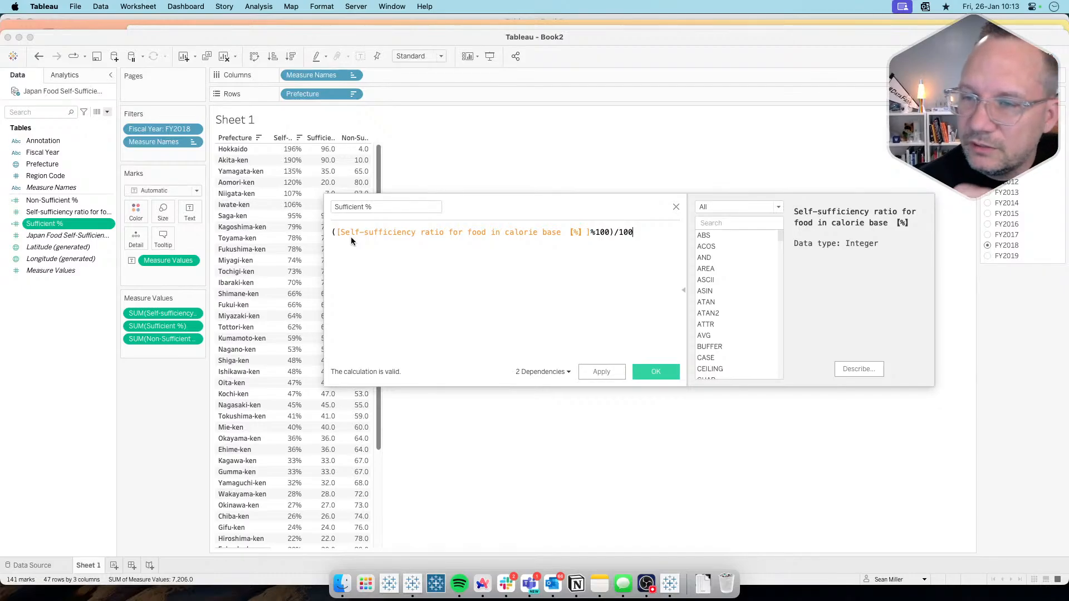
left_click(608, 374)
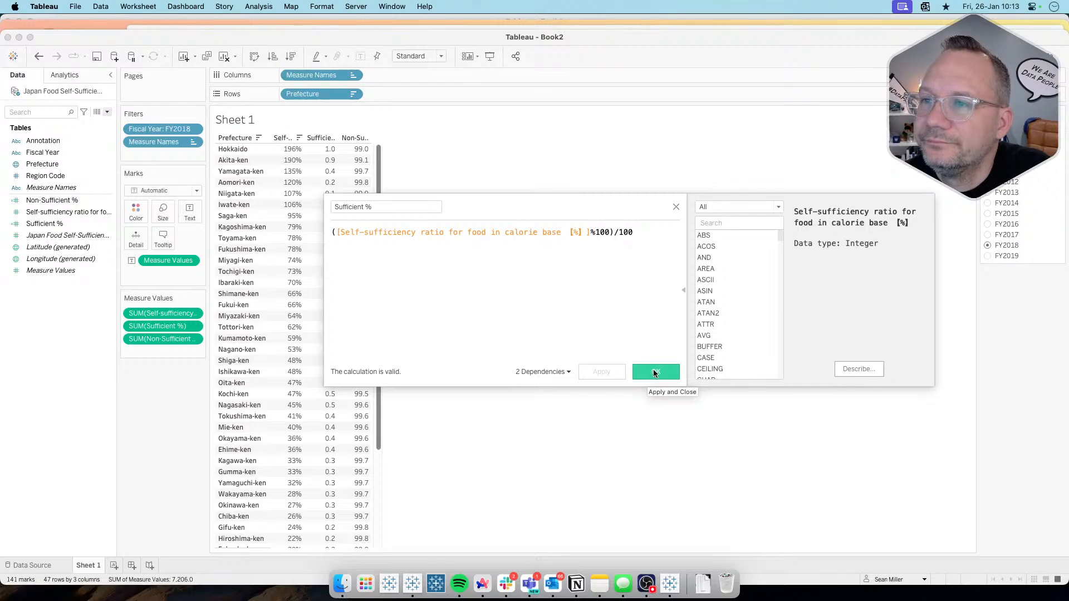
left_click(655, 373)
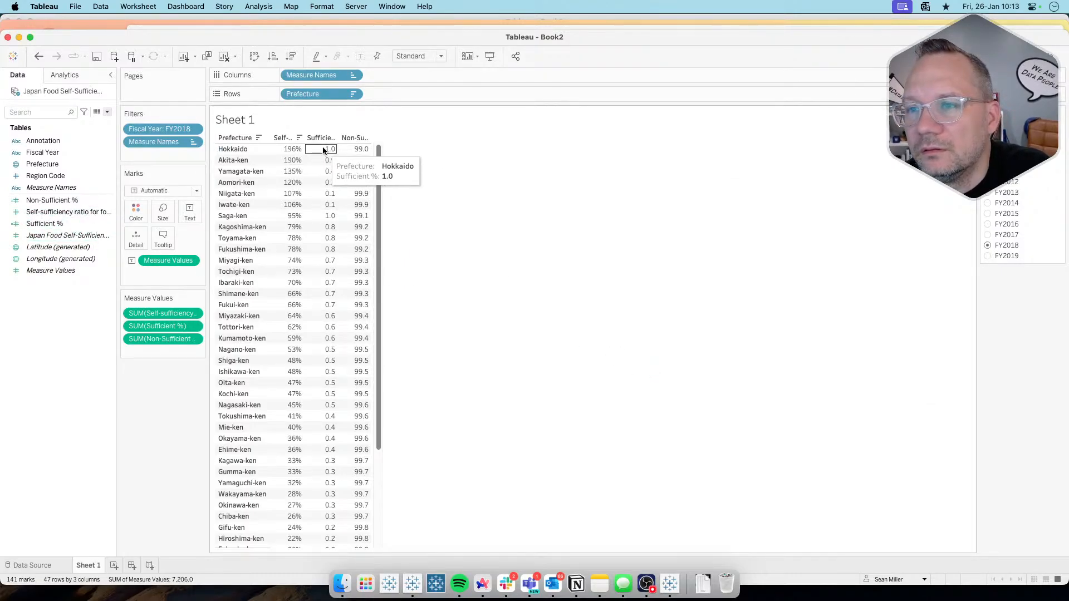
Step: Format the Sufficient % measure in the table as a custom number with two decimal places
left_click(195, 326)
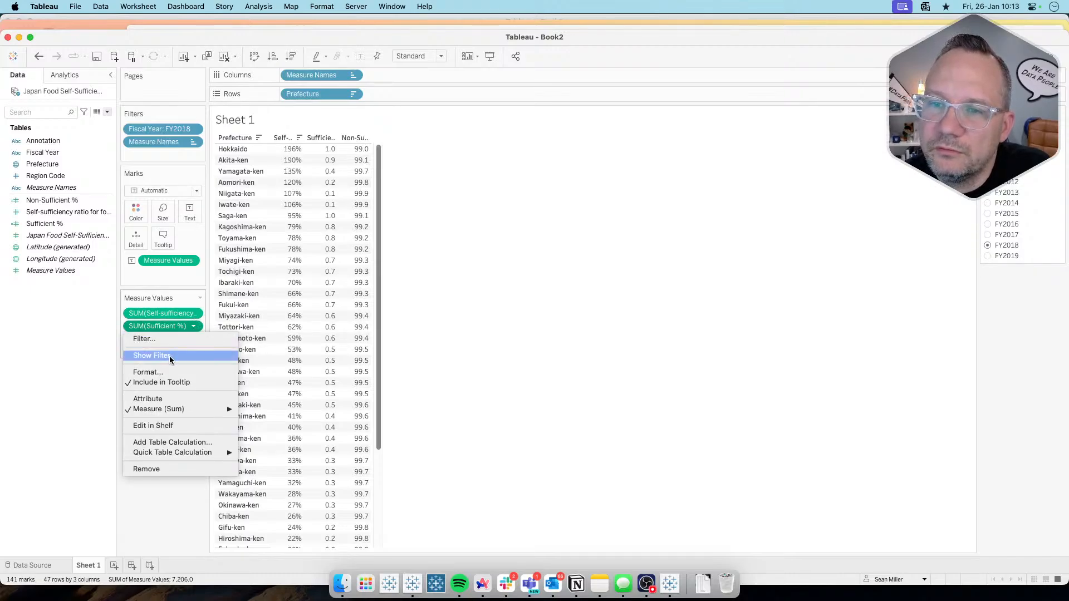
left_click(146, 372)
left_click(84, 146)
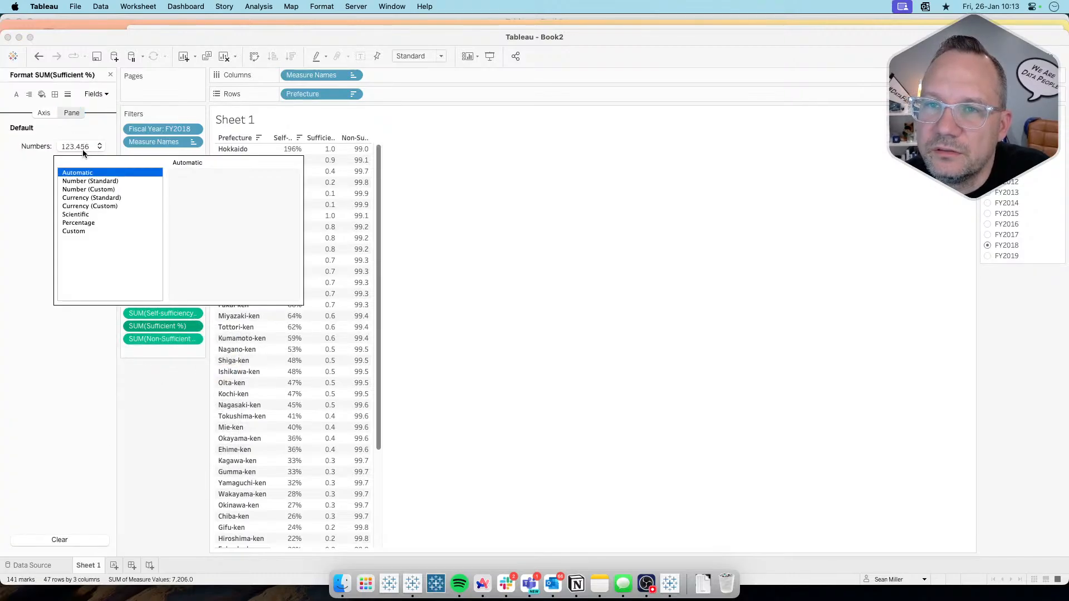
left_click(94, 189)
left_click(138, 427)
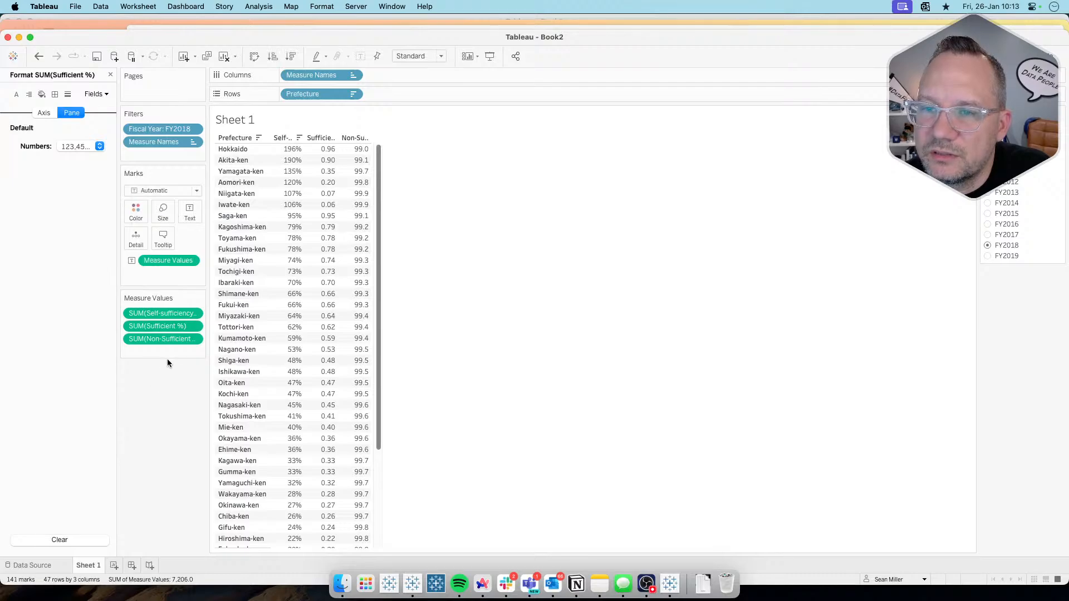
left_click(110, 75)
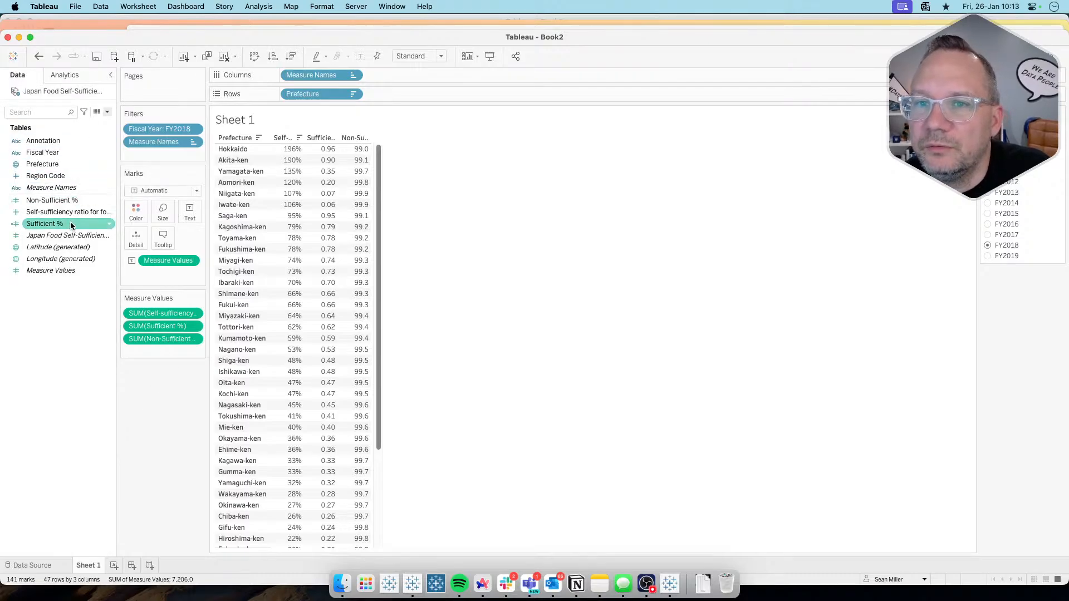
Step: Change the Non-Sufficient % calculation to 1-[Sufficient %] and save it
right_click(70, 201)
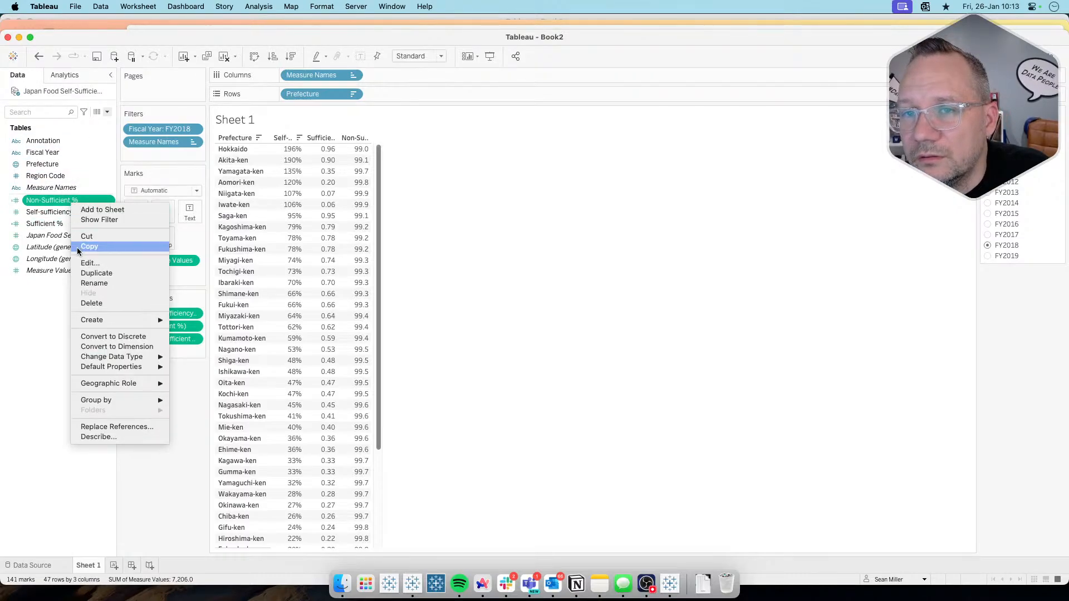
left_click(102, 268)
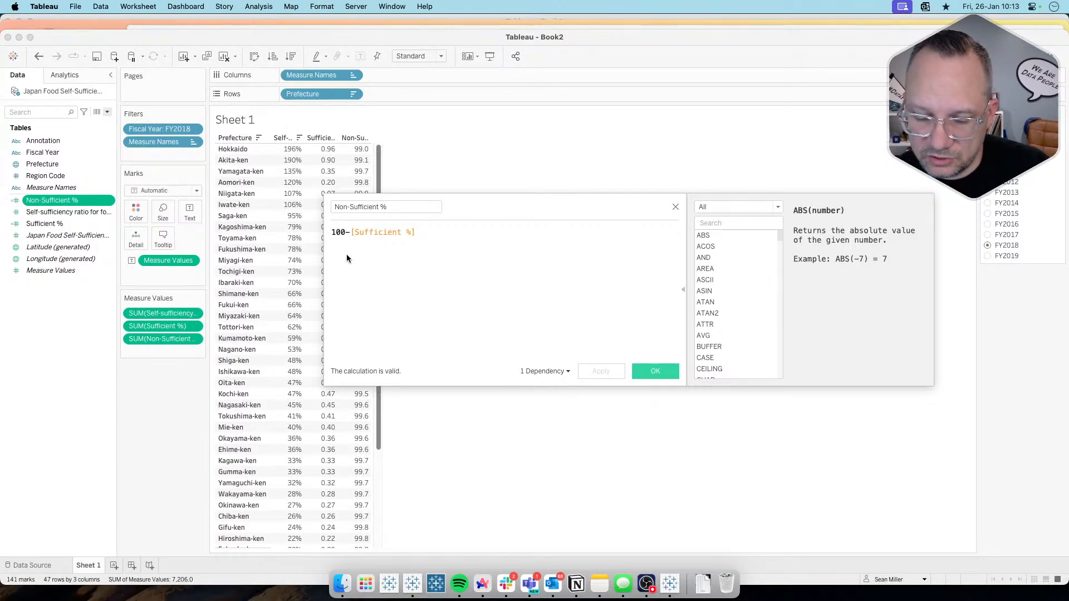
key("BackSpace")
key("BackSpace")
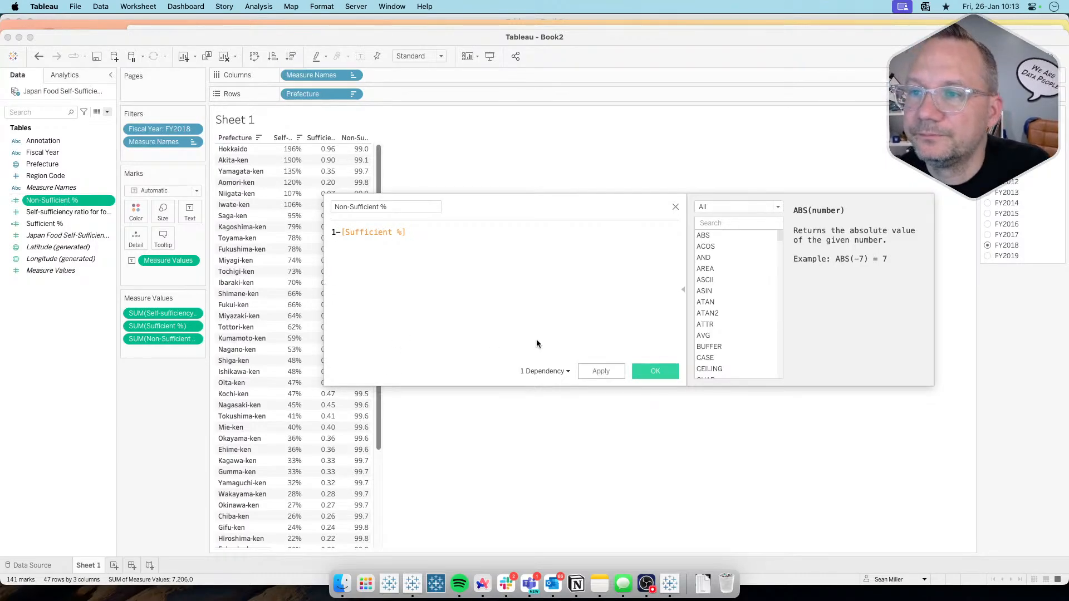
left_click(601, 371)
left_click(644, 369)
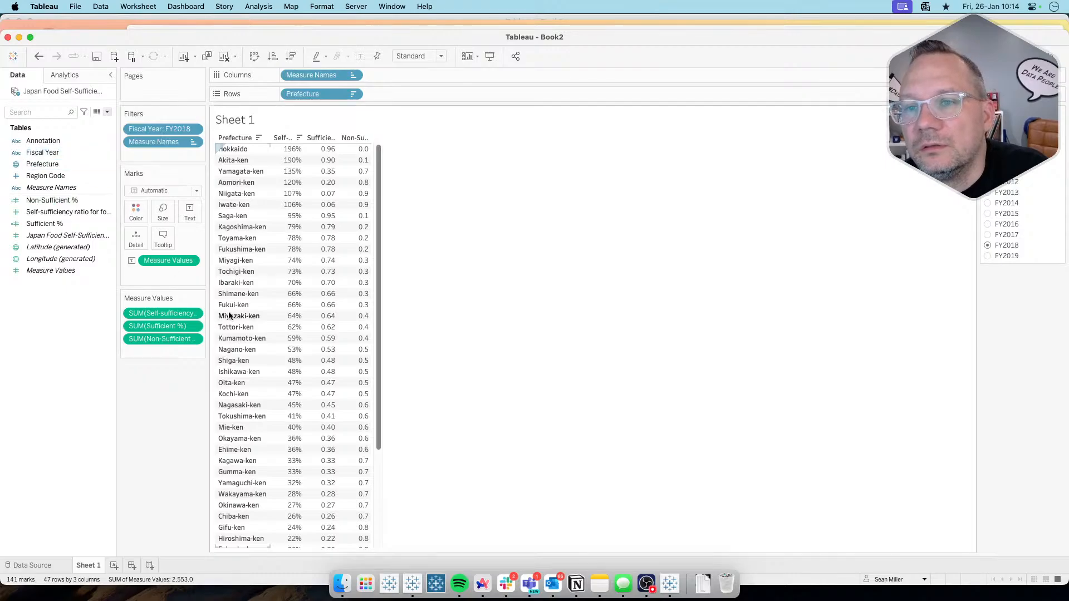
Step: Format the Non-Sufficient % measure in the table as a percentage with 0 decimal places
left_click(194, 339)
left_click(148, 384)
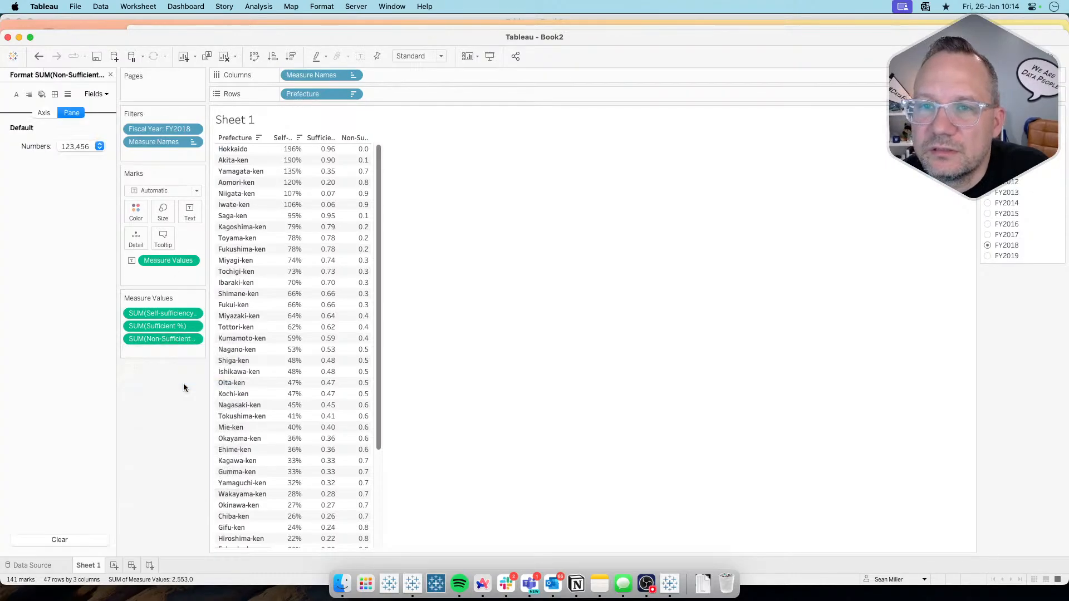
left_click(98, 146)
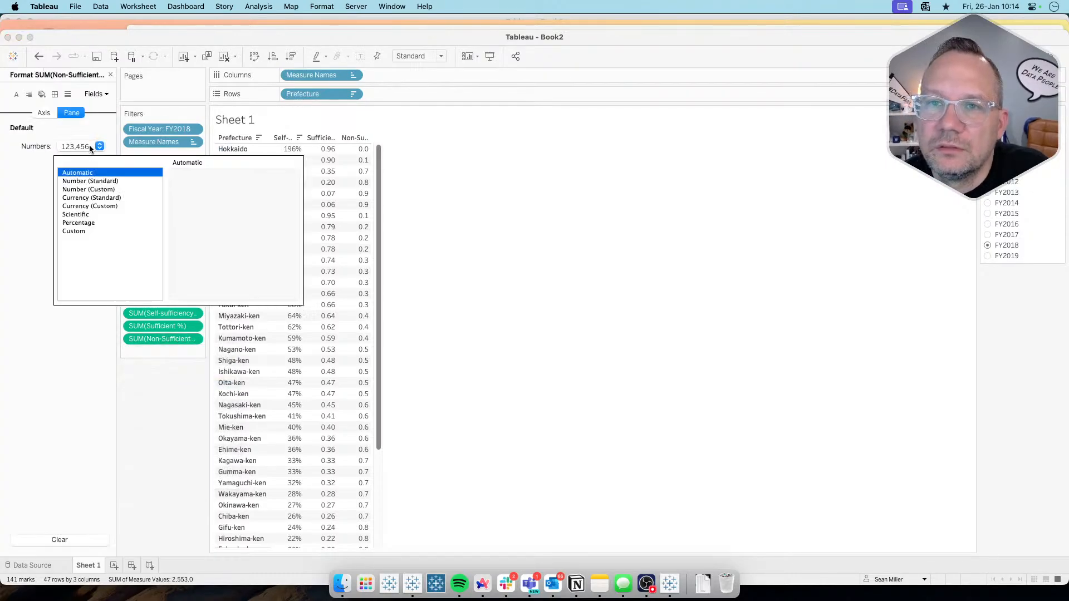
left_click(82, 223)
left_click(206, 193)
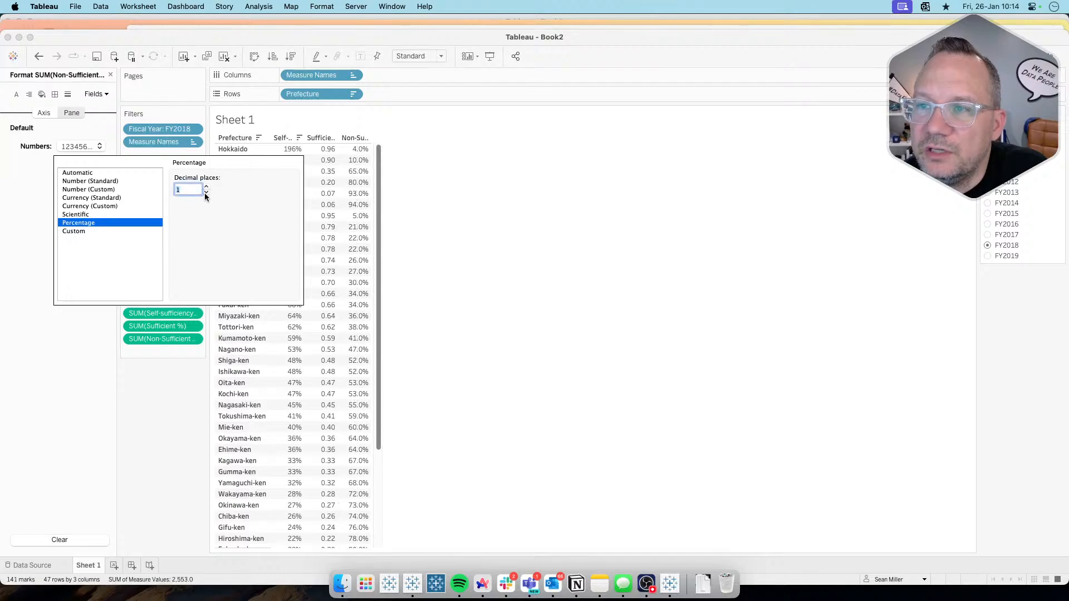
left_click(206, 193)
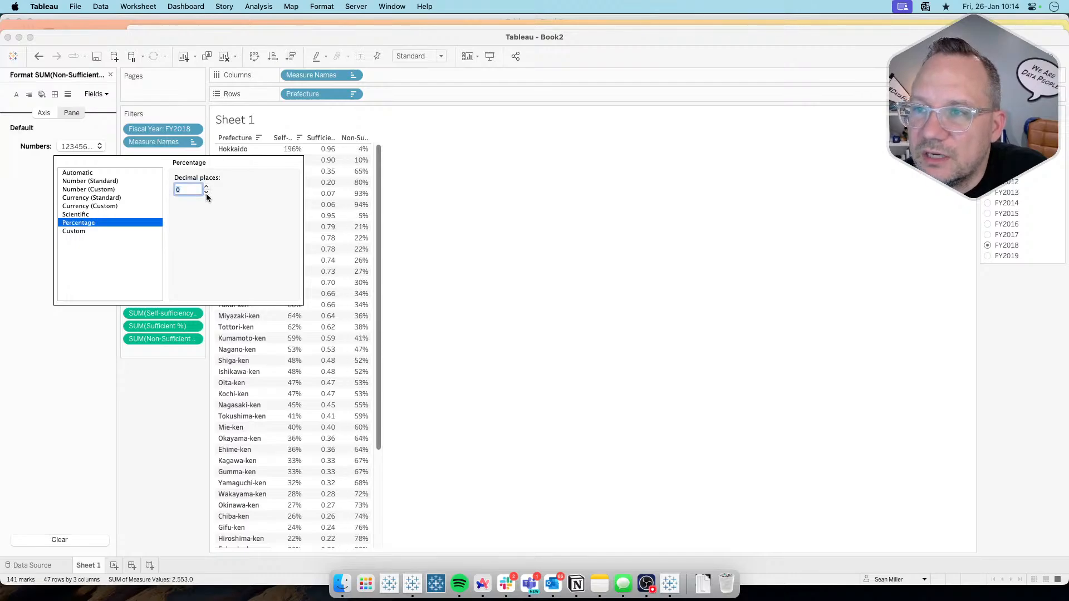
Step: Format the Sufficient % measure in the table as a percentage with 0 decimal places and close the formatting options
left_click(163, 327)
left_click(85, 147)
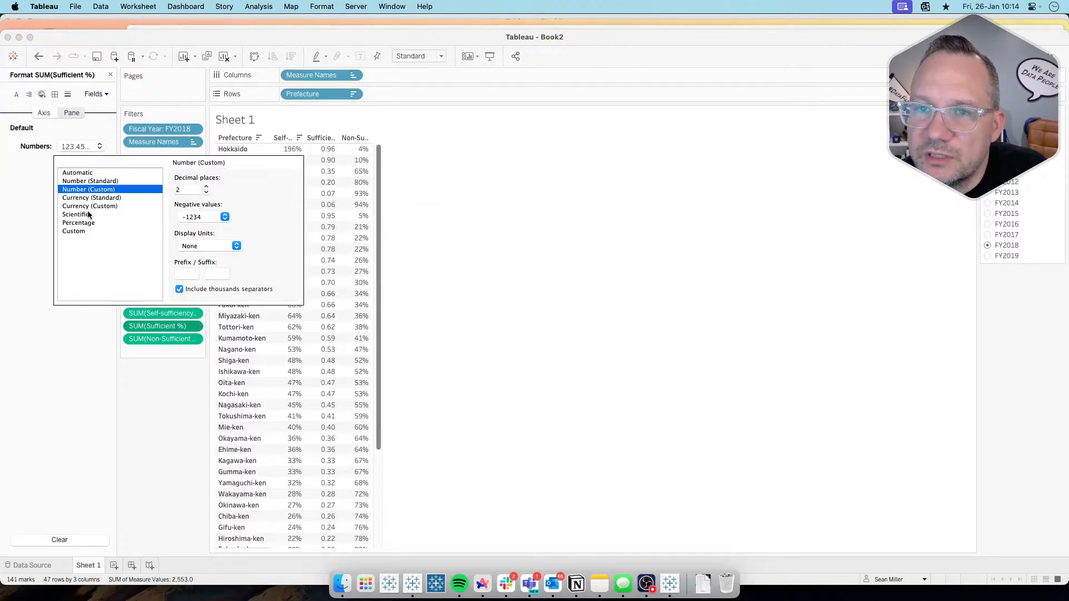
left_click(74, 231)
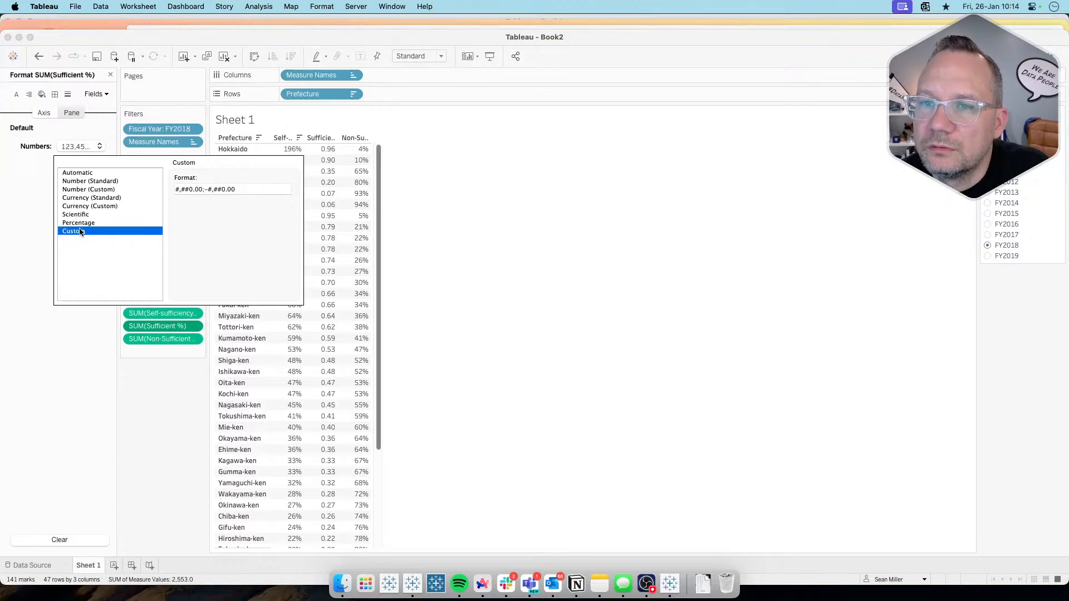
left_click(78, 223)
left_click(206, 194)
left_click(206, 194)
left_click(172, 419)
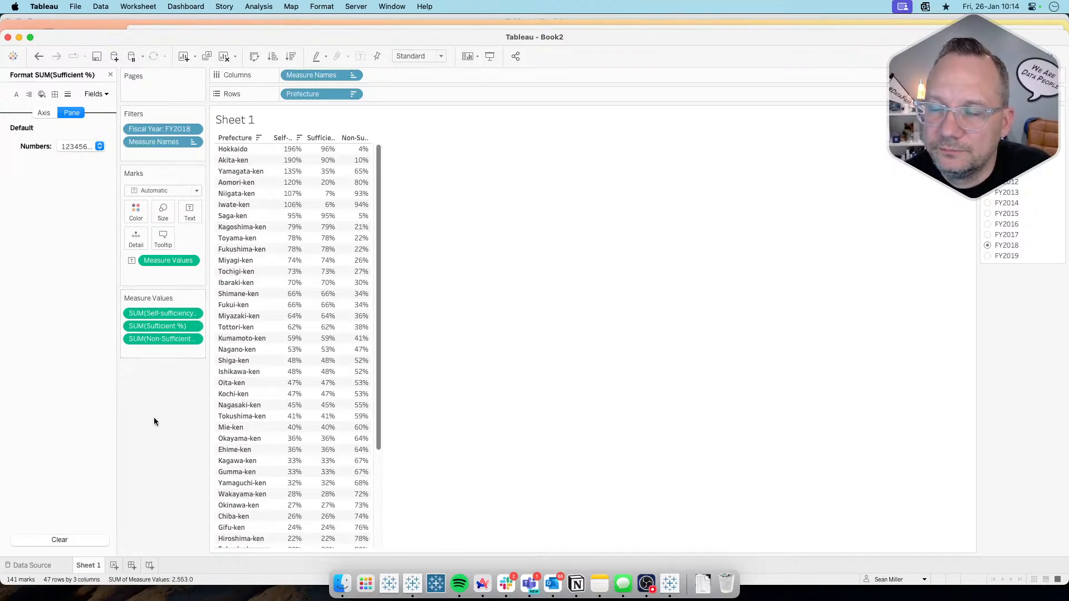
left_click(110, 75)
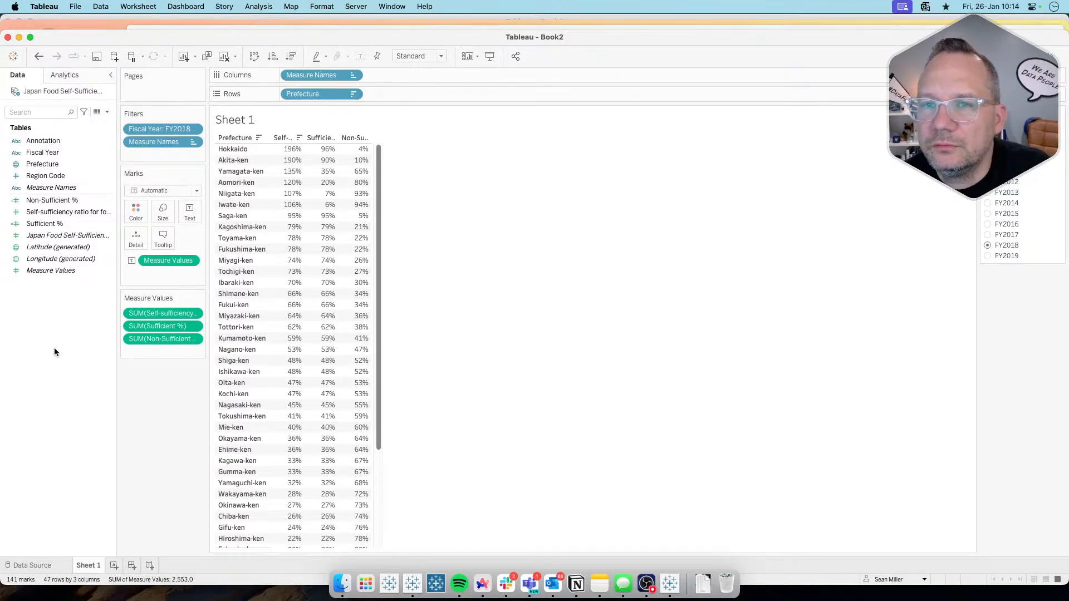
Step: Switch to the Workout Wednesday page in Arc to check the target top 7 and bottom 7 donut charts, and return to Tableau
right_click(61, 164)
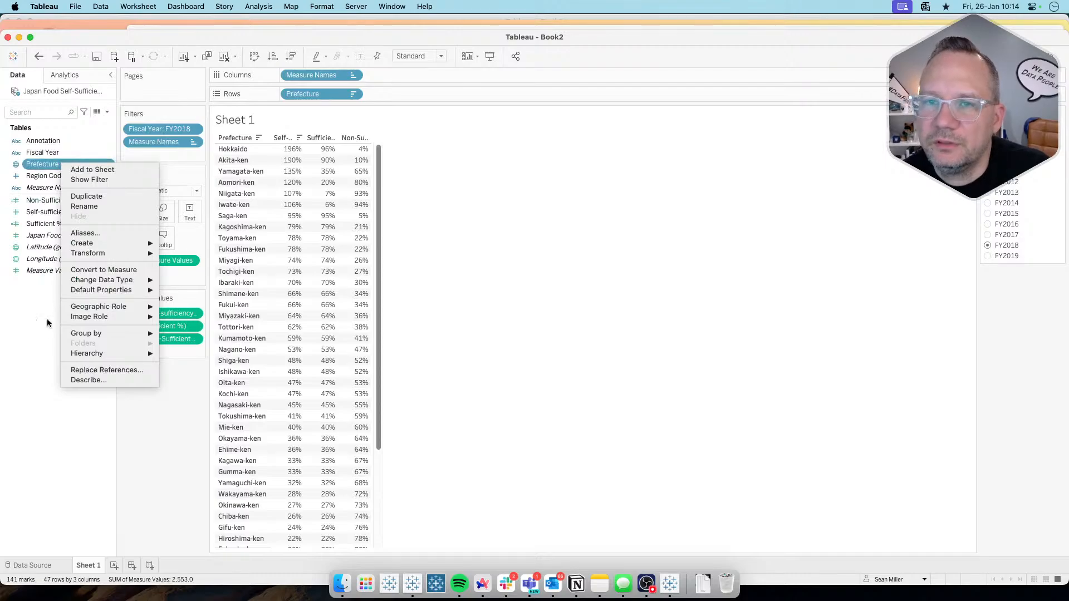
left_click(46, 344)
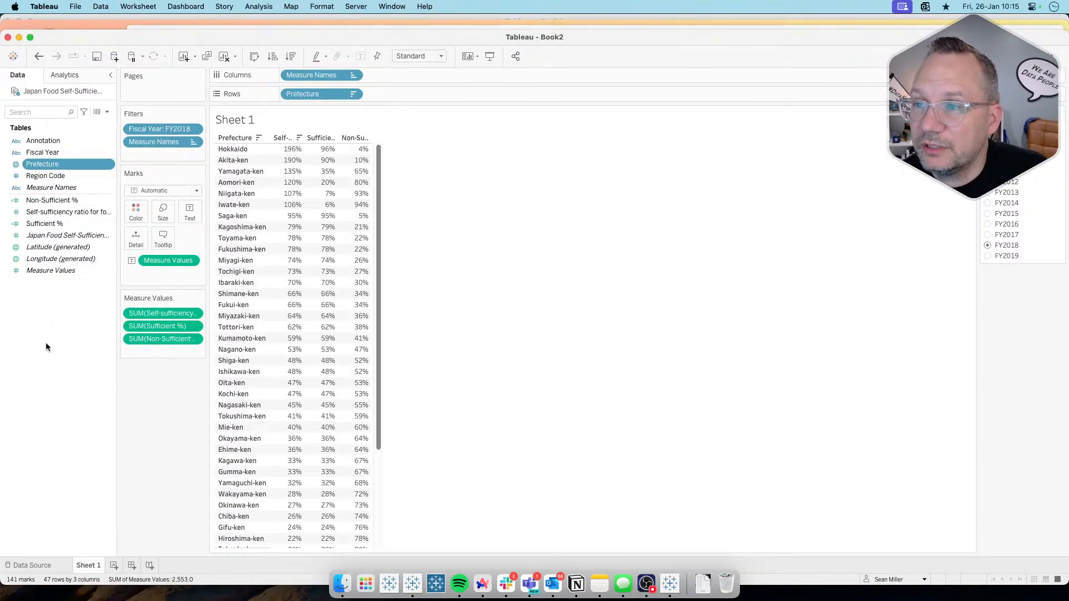
key("super+Tab")
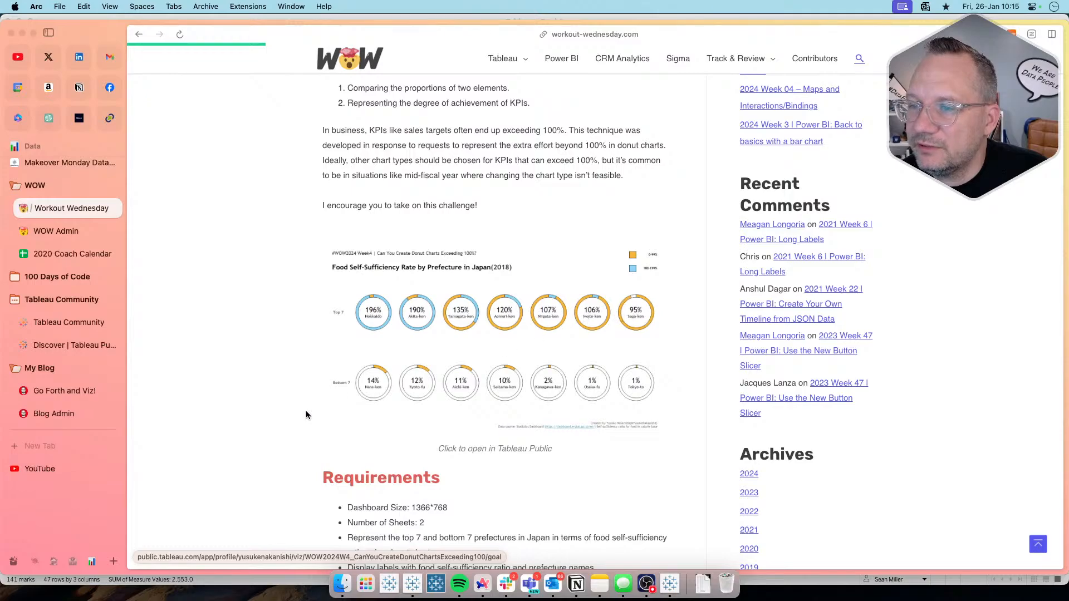
key("super+Tab")
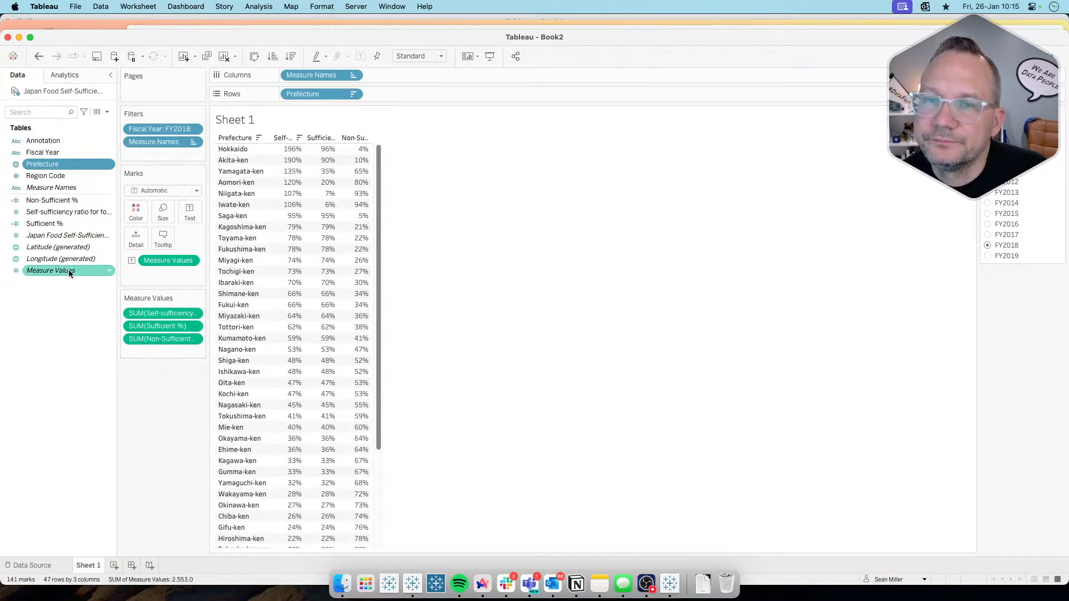
Step: Create a set from Prefecture limited to the top 7 by the sum of Self-sufficiency ratio for food in calorie base 【%】
right_click(40, 168)
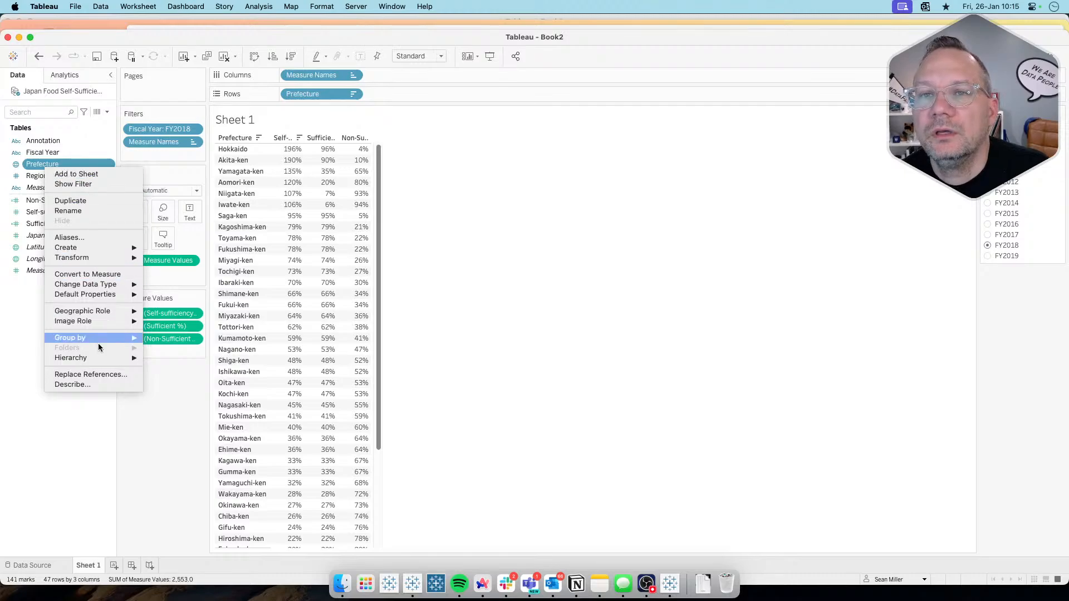
mouse_move(67, 248)
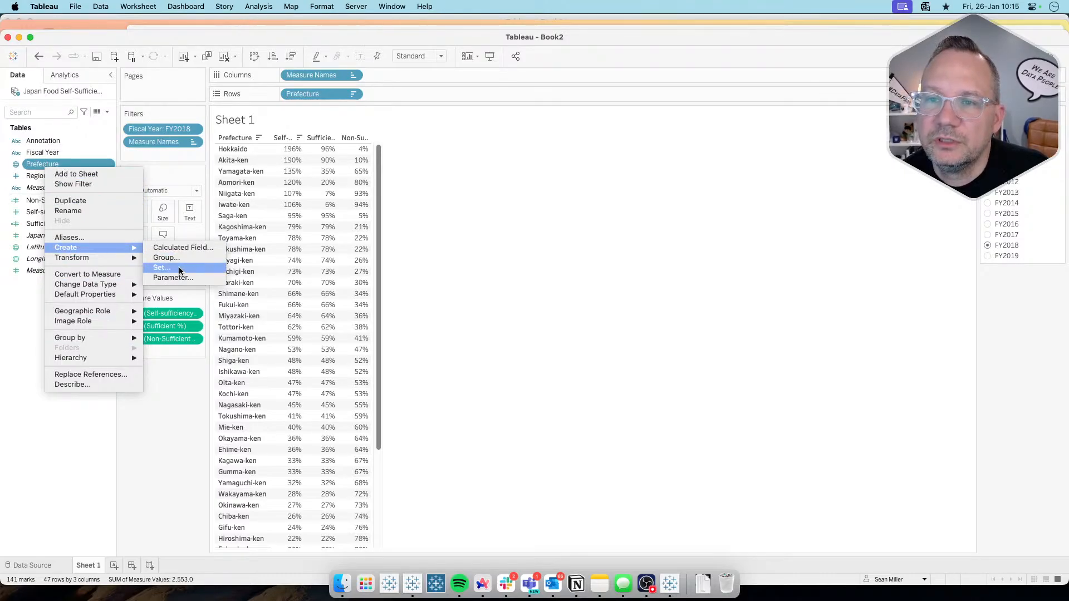
left_click(179, 267)
left_click(579, 179)
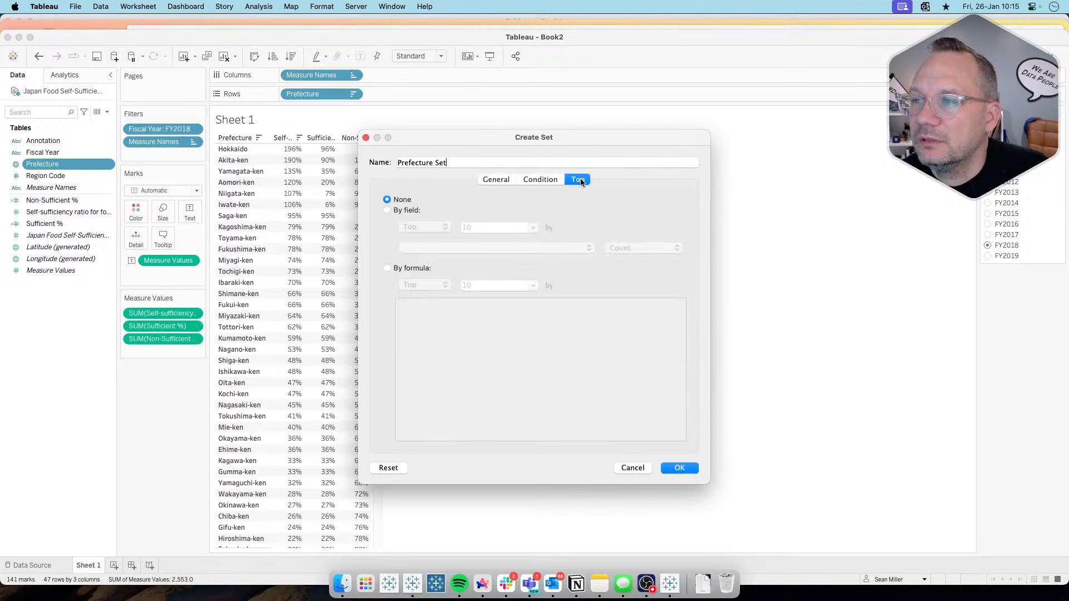
left_click(398, 211)
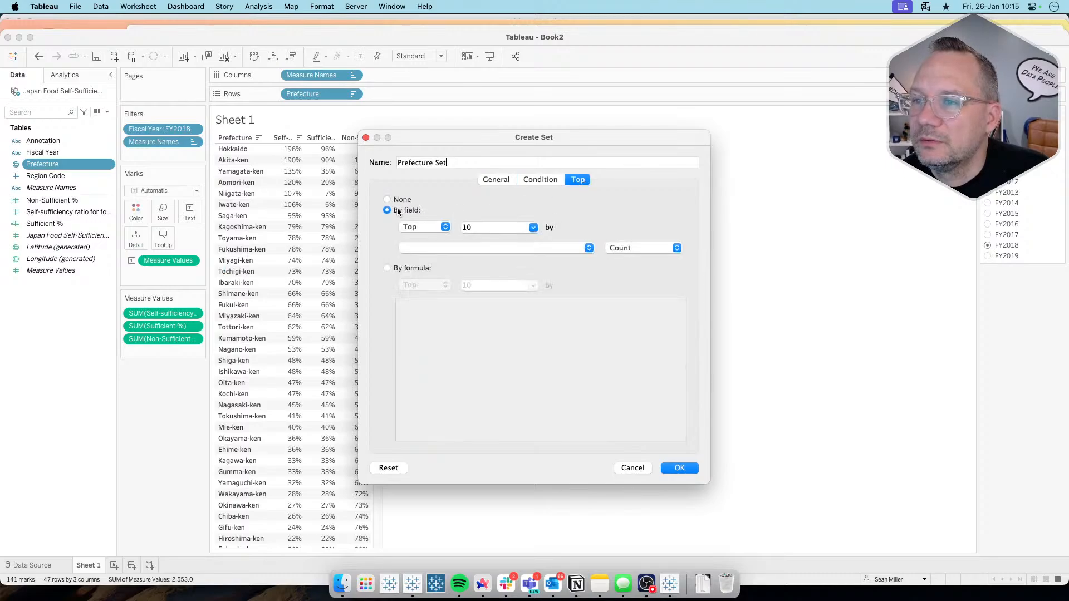
left_click(479, 225)
type("7")
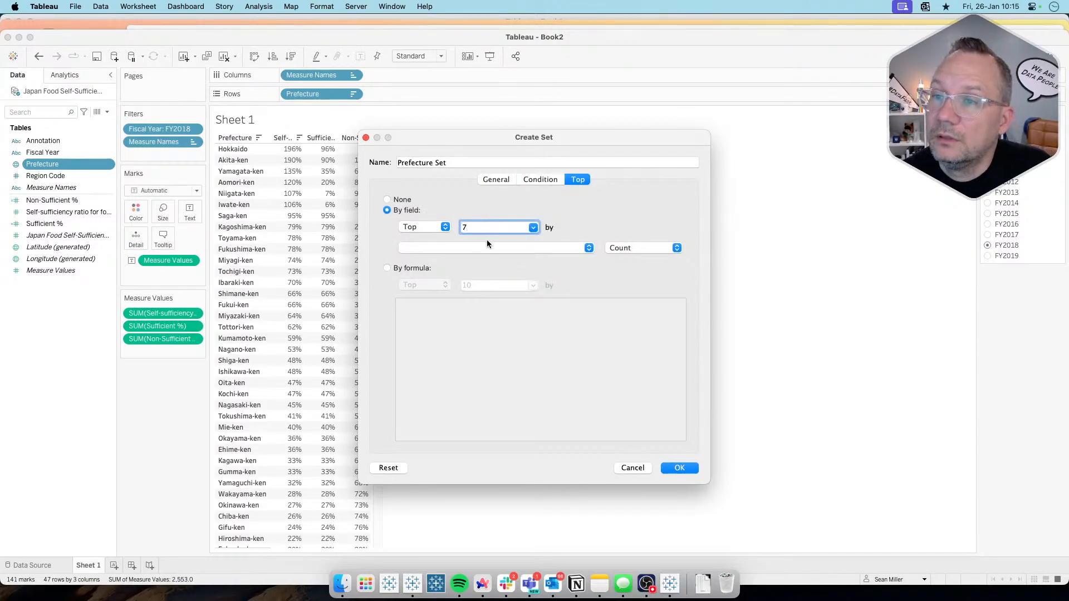
left_click(482, 248)
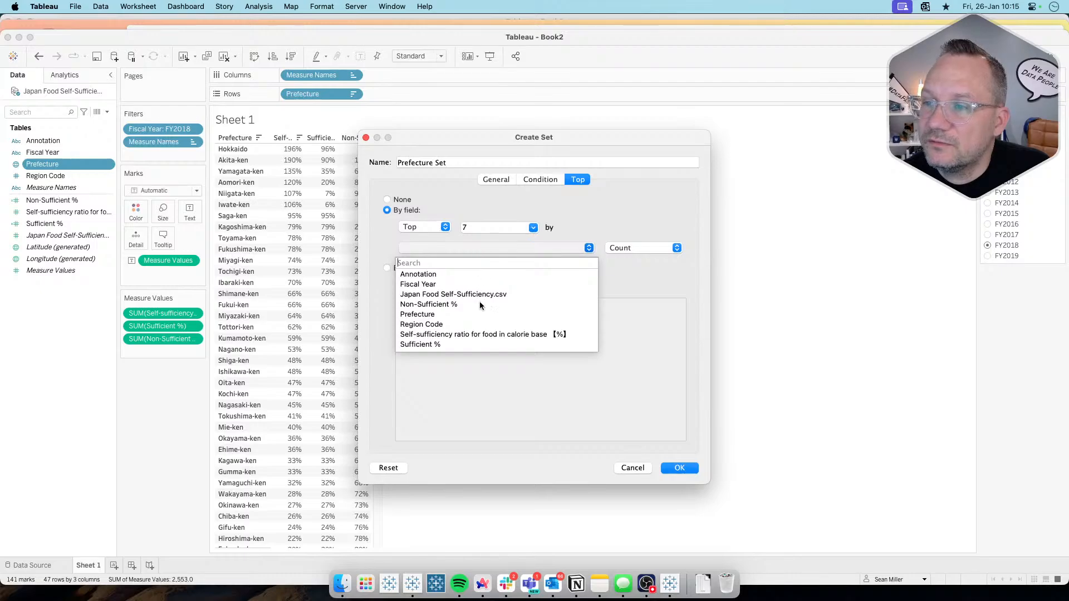
left_click(475, 334)
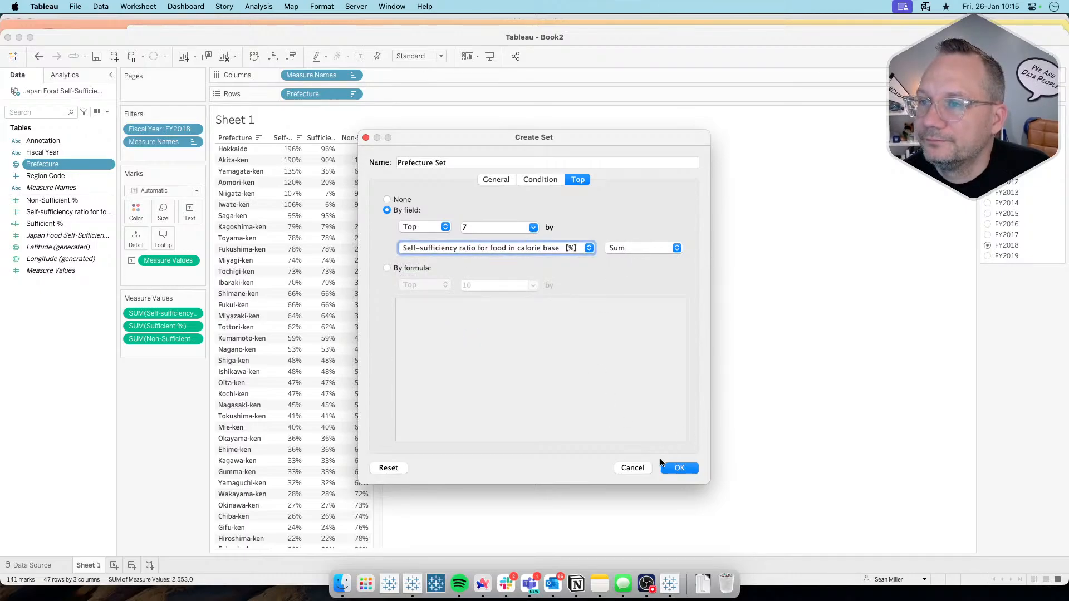
Step: Name the new prefecture set Top 7 and save it
triple_click(444, 162)
type("To")
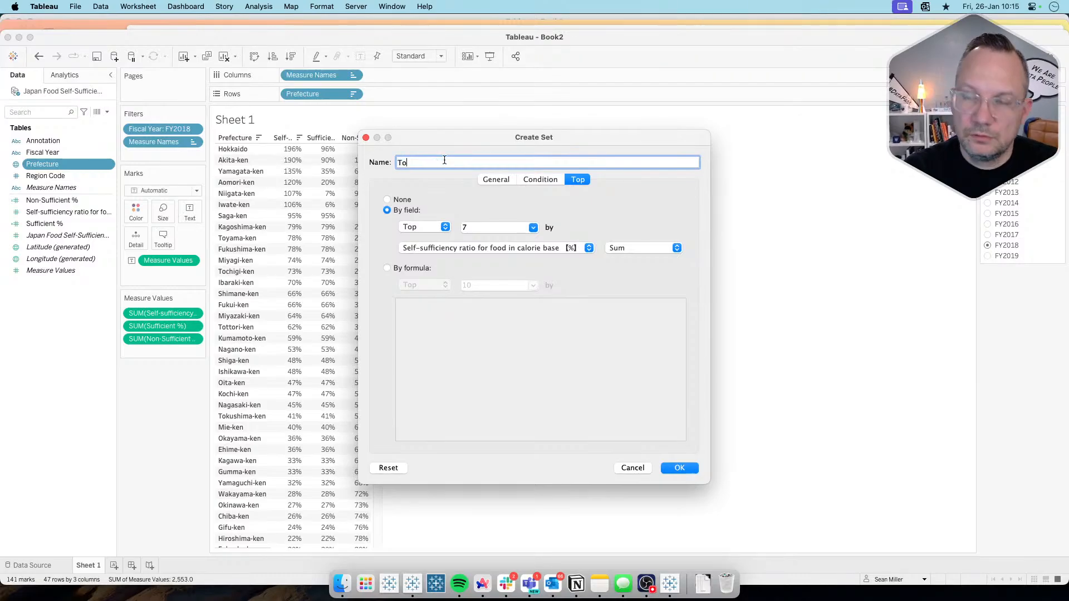
type("p 6")
type("7")
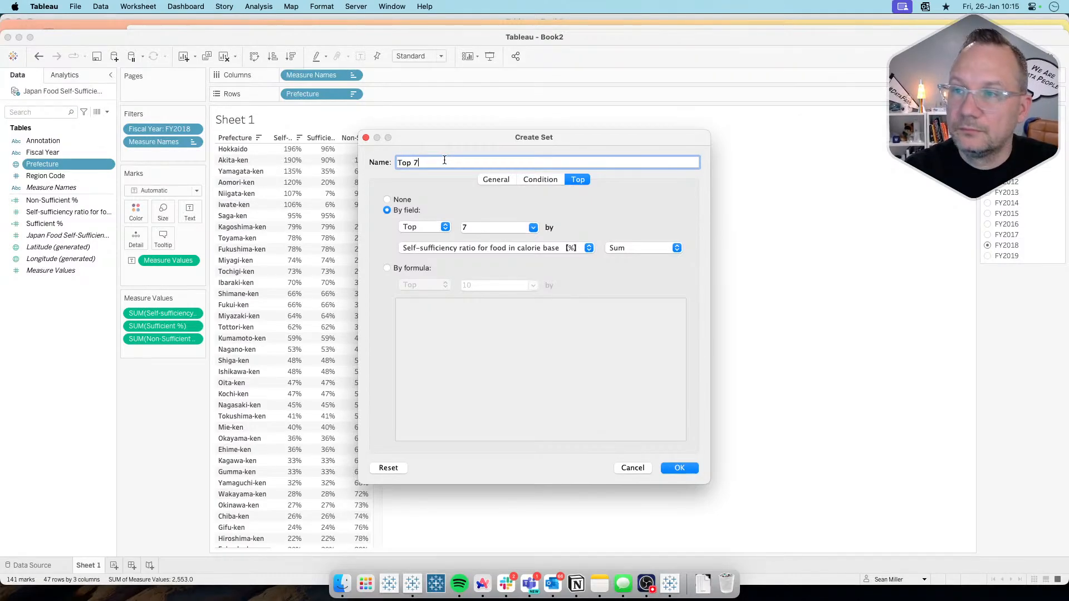
left_click(678, 468)
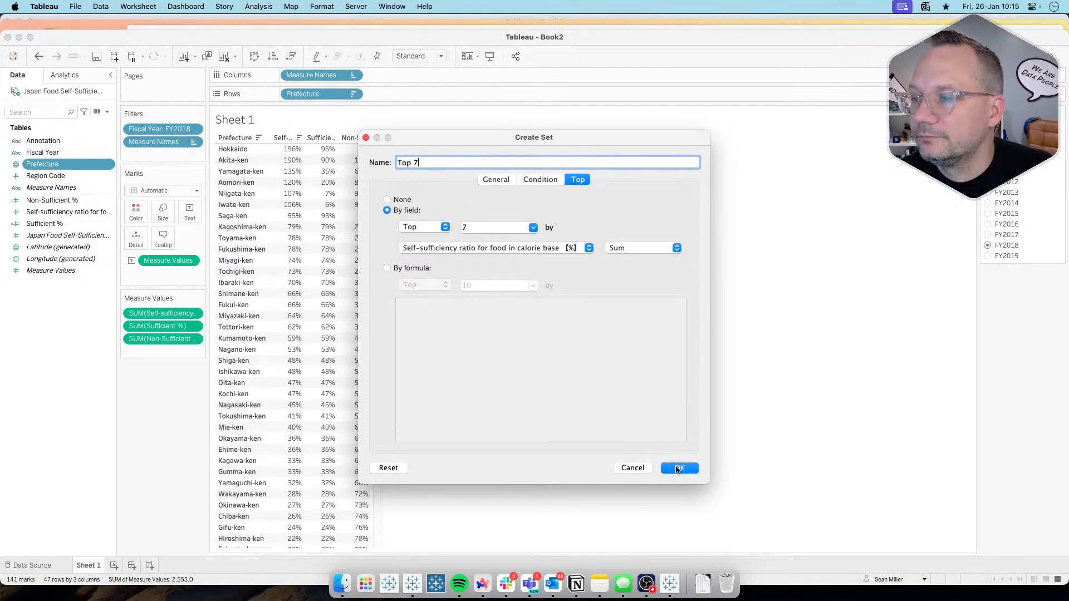
Step: Start a second set from Prefecture, defined by a top or bottom limit, and name it Bottom 7
right_click(42, 165)
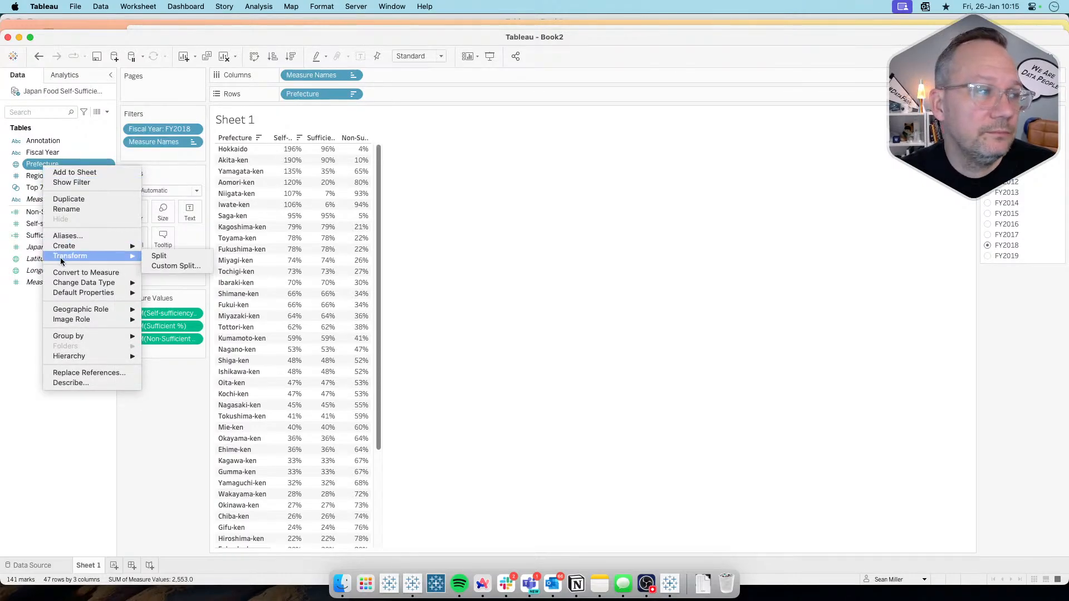
mouse_move(81, 245)
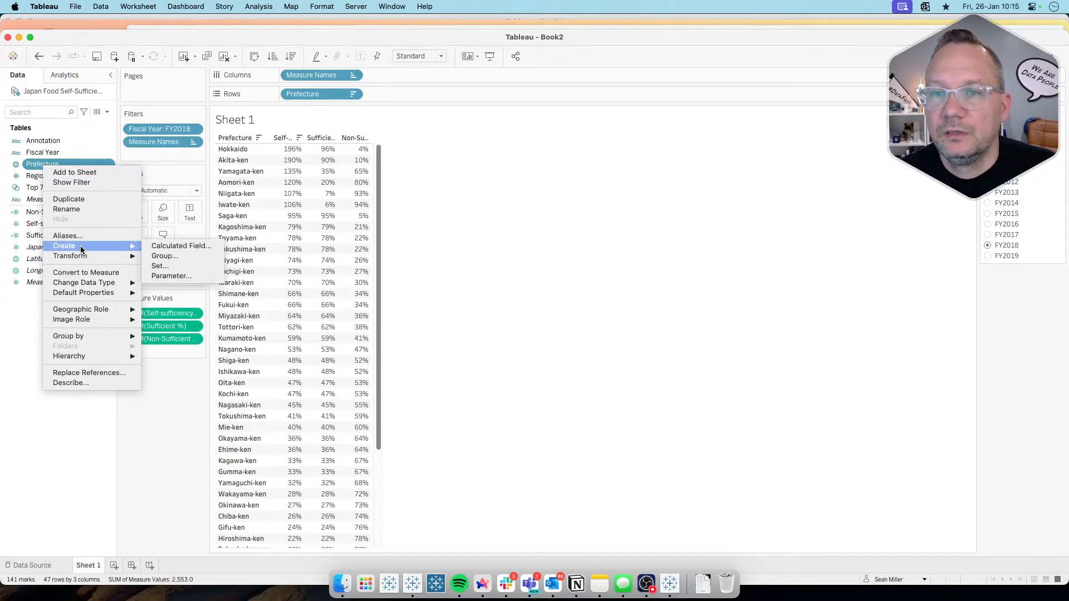
left_click(184, 266)
left_click(578, 179)
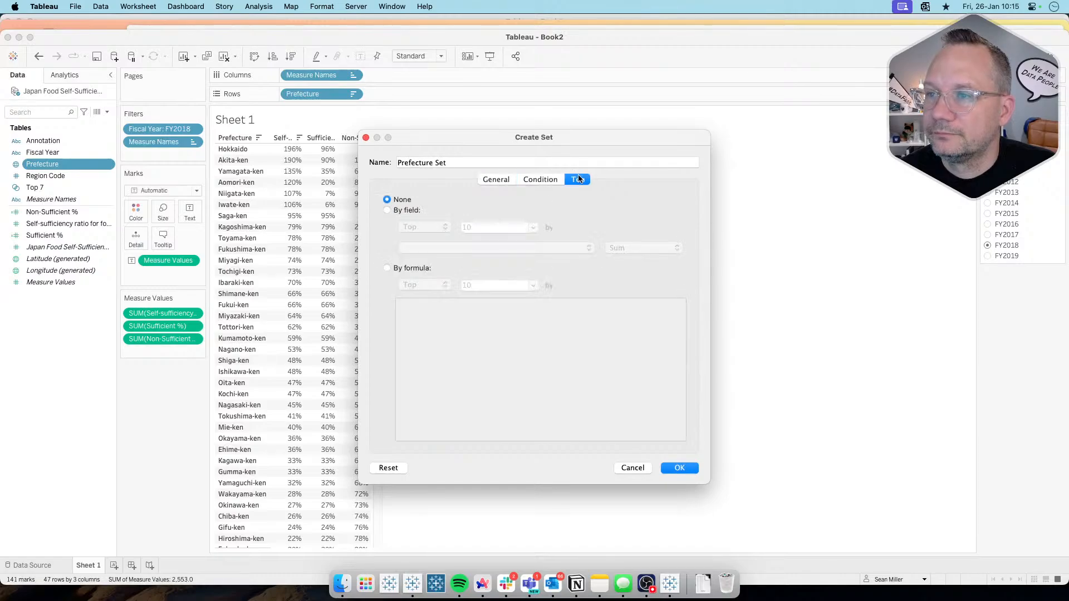
triple_click(437, 162)
type("Bottom 7")
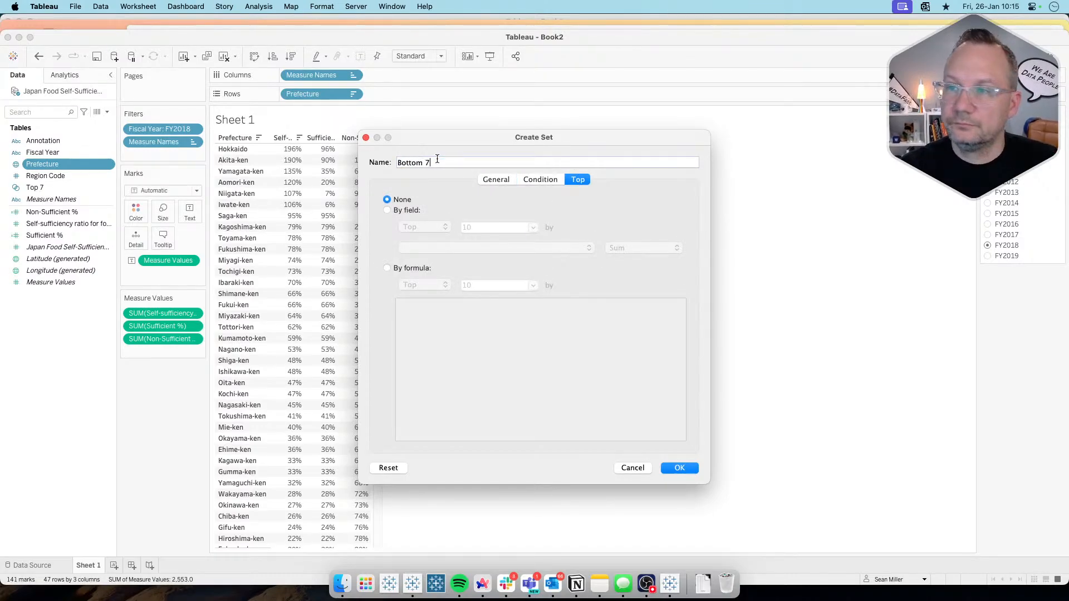
Step: Limit the Bottom 7 set to the bottom 7 by the sum of Self-sufficiency ratio for food in calorie base 【%】 and save it
left_click(411, 210)
left_click(414, 226)
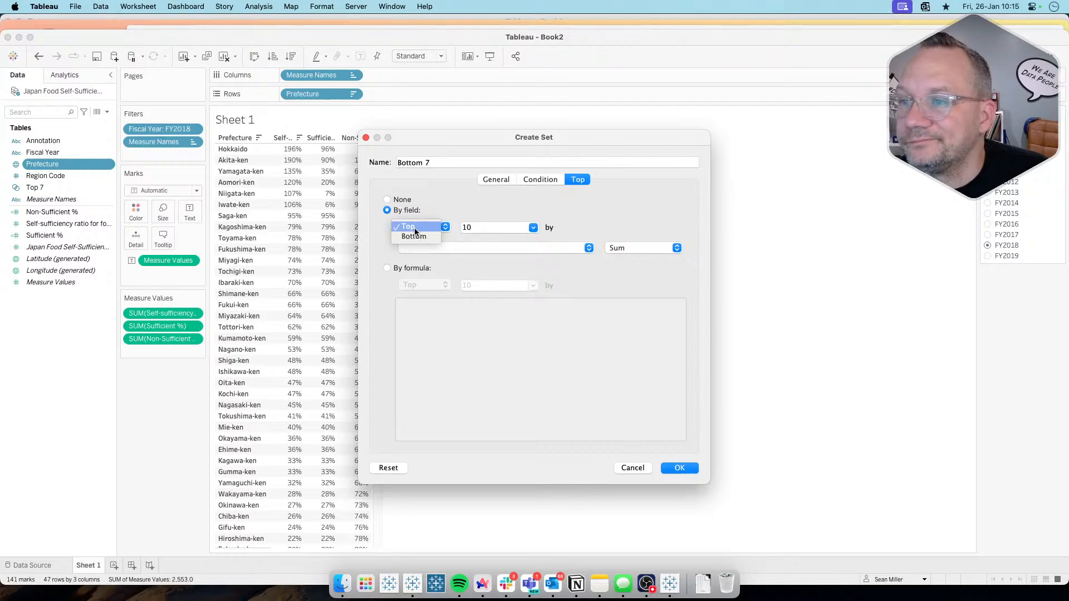
left_click(413, 236)
double_click(470, 228)
type("7")
key("Tab")
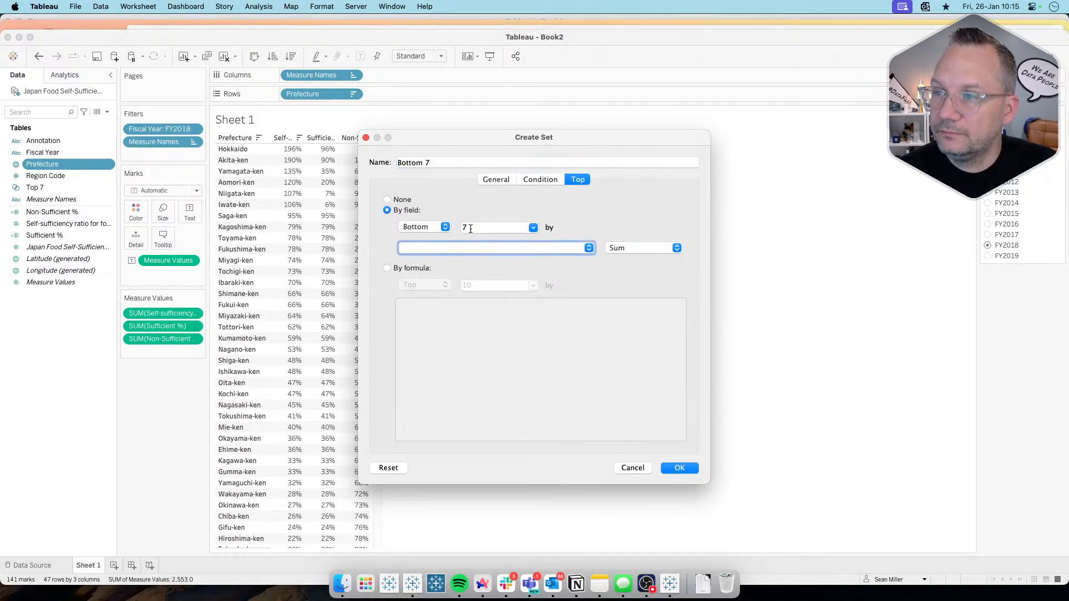
left_click(487, 248)
left_click(489, 333)
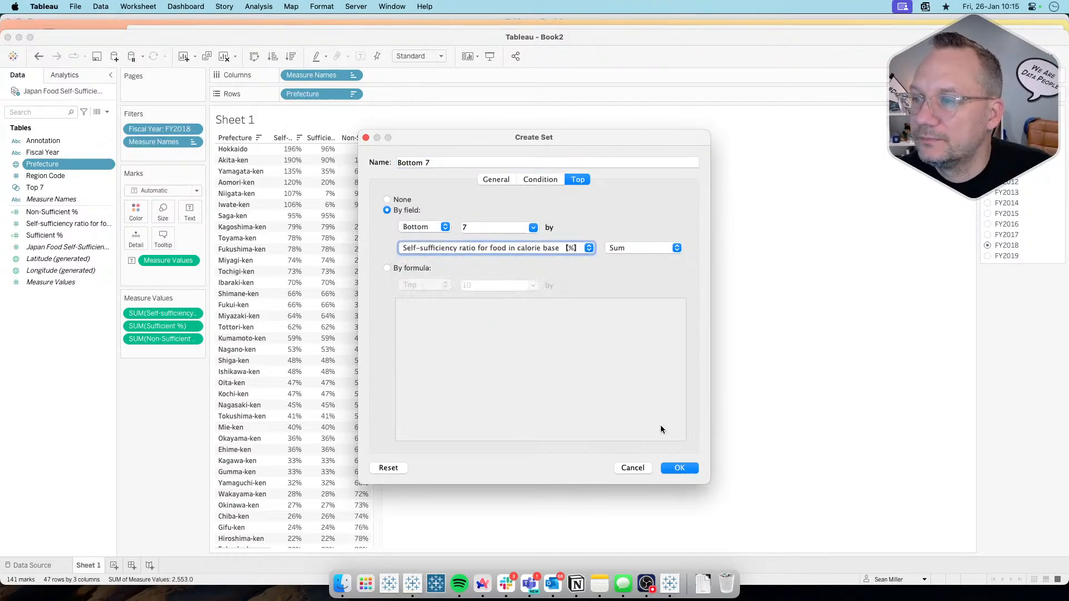
left_click(675, 469)
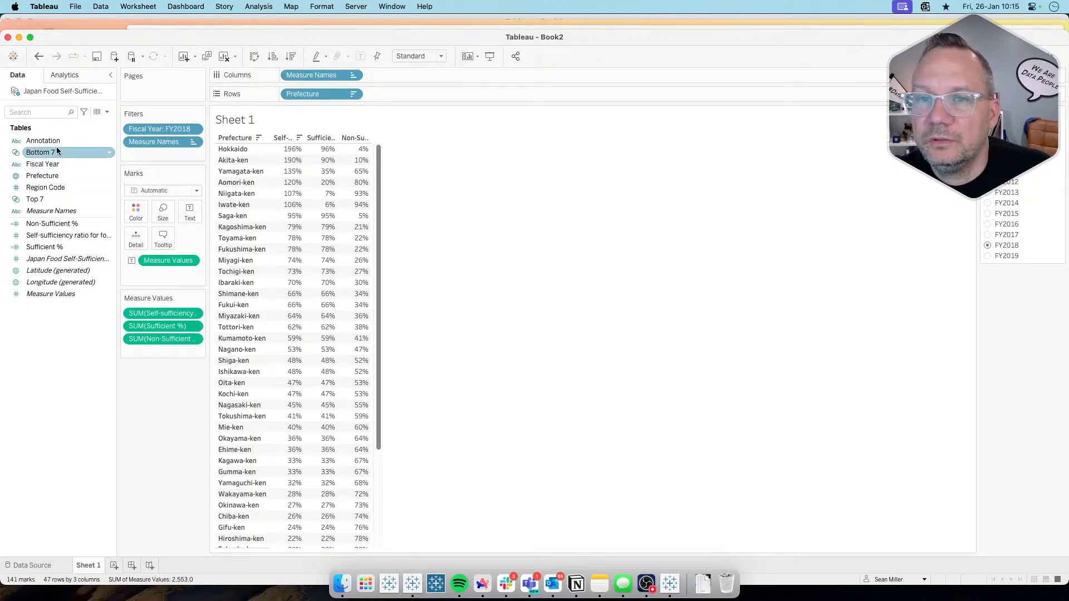
Step: Add a new worksheet, then check the target donut layout on the Workout Wednesday page in Arc and return to Tableau
left_click(114, 565)
left_click(54, 176)
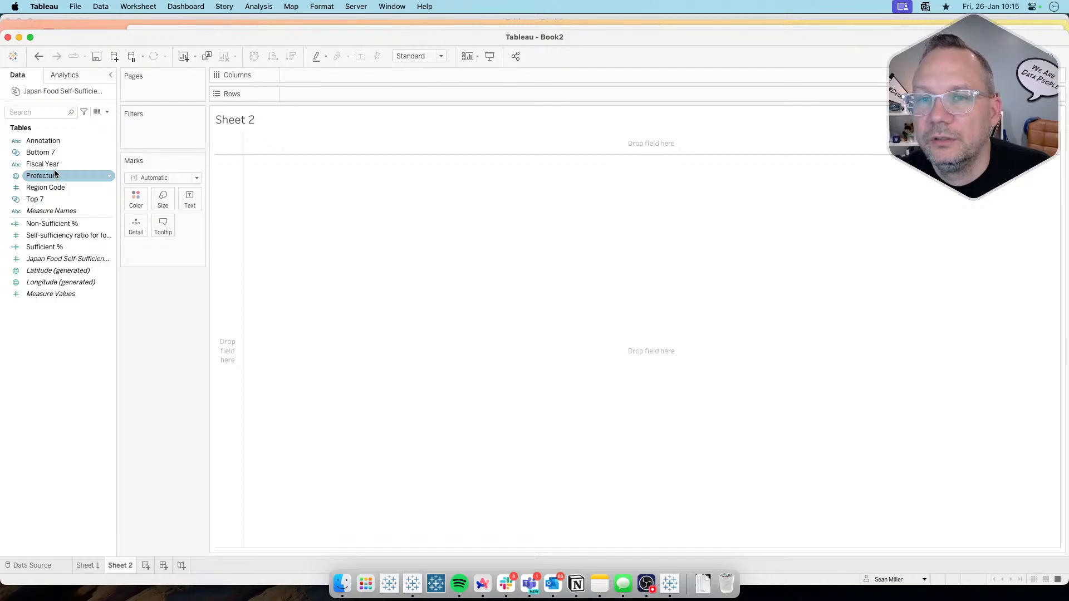
key("super+Tab")
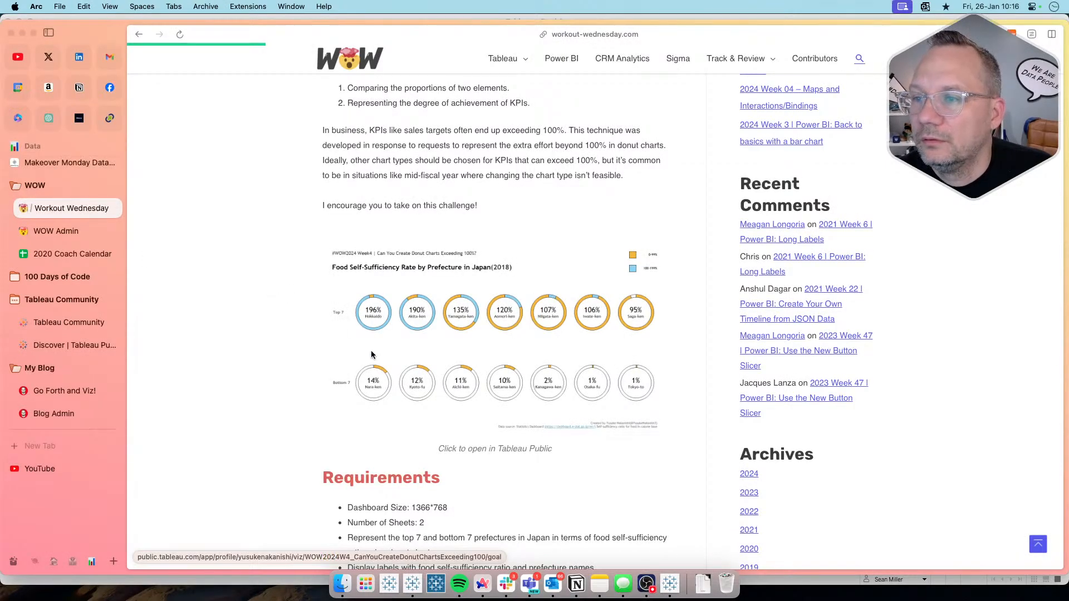
key("super+Tab")
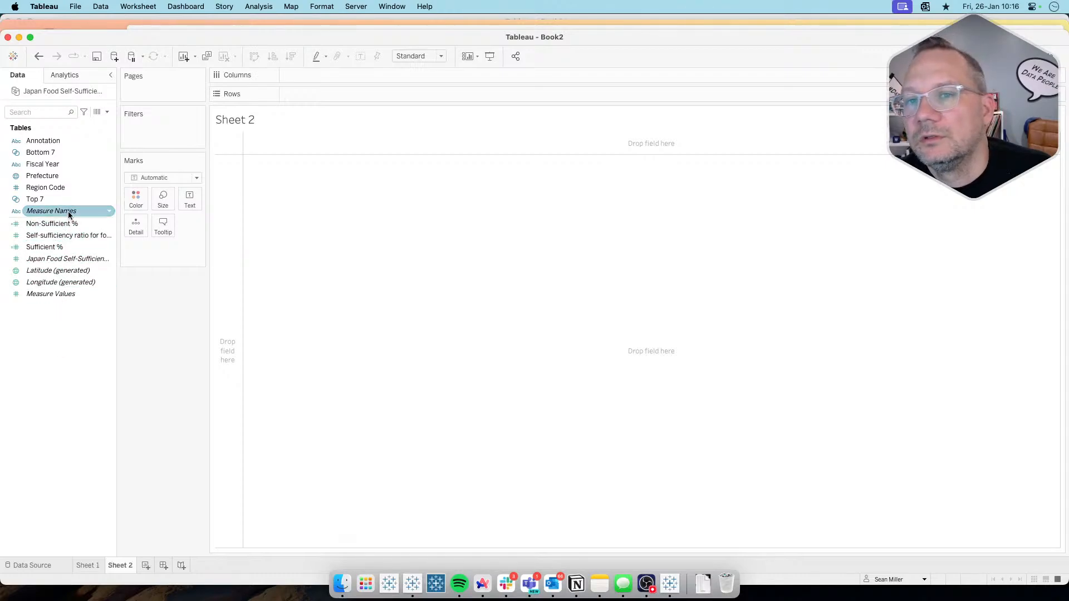
Step: Add Prefecture to the new sheet as detail and remove the generated Latitude and Longitude fields from Rows and Columns
double_click(68, 177)
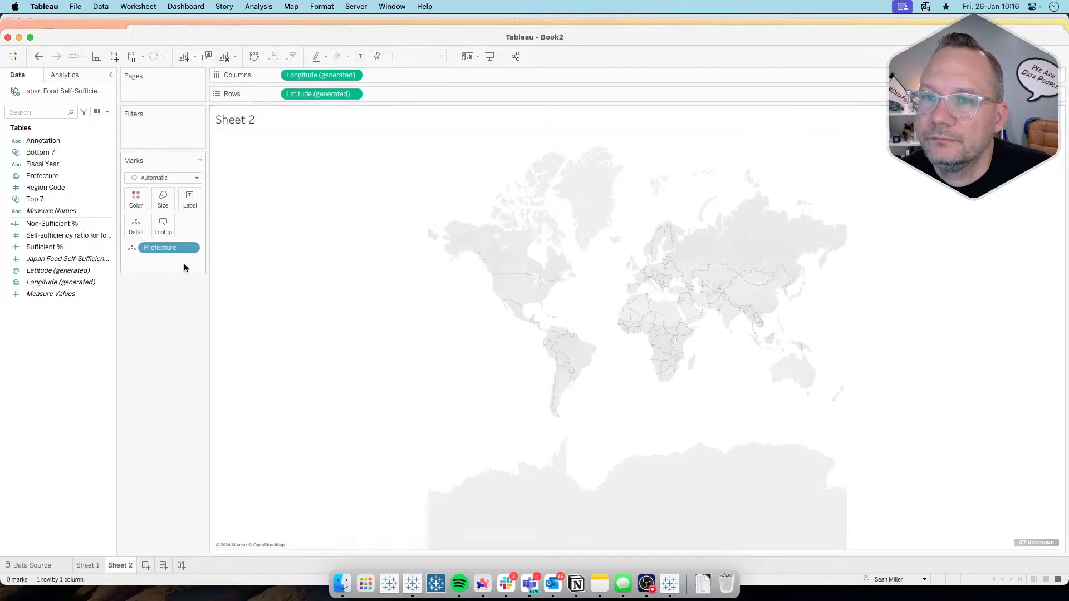
left_click_drag(325, 94, 172, 351)
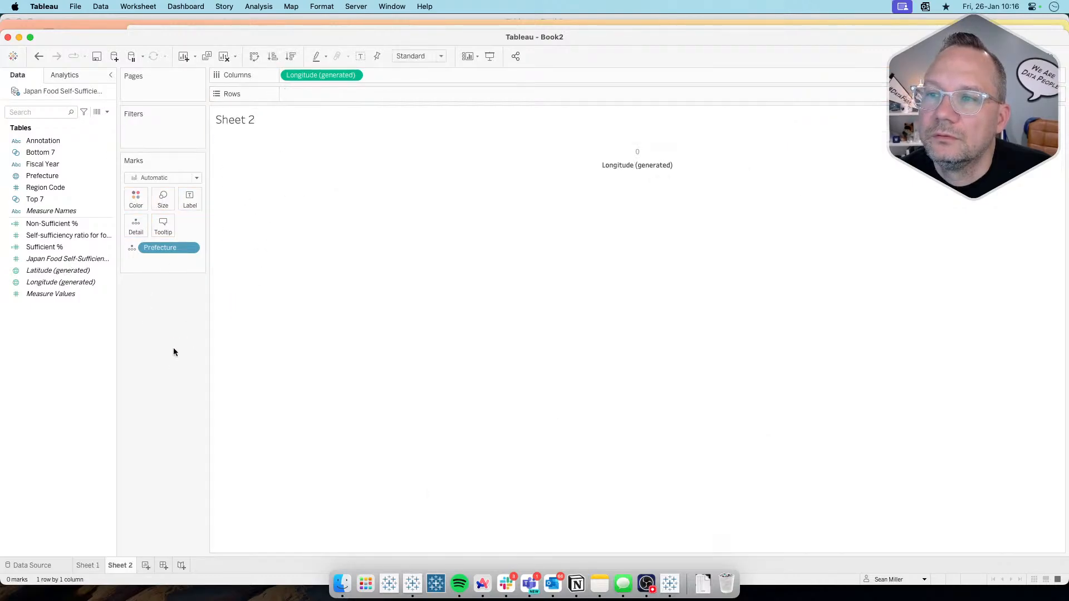
left_click_drag(320, 75, 134, 379)
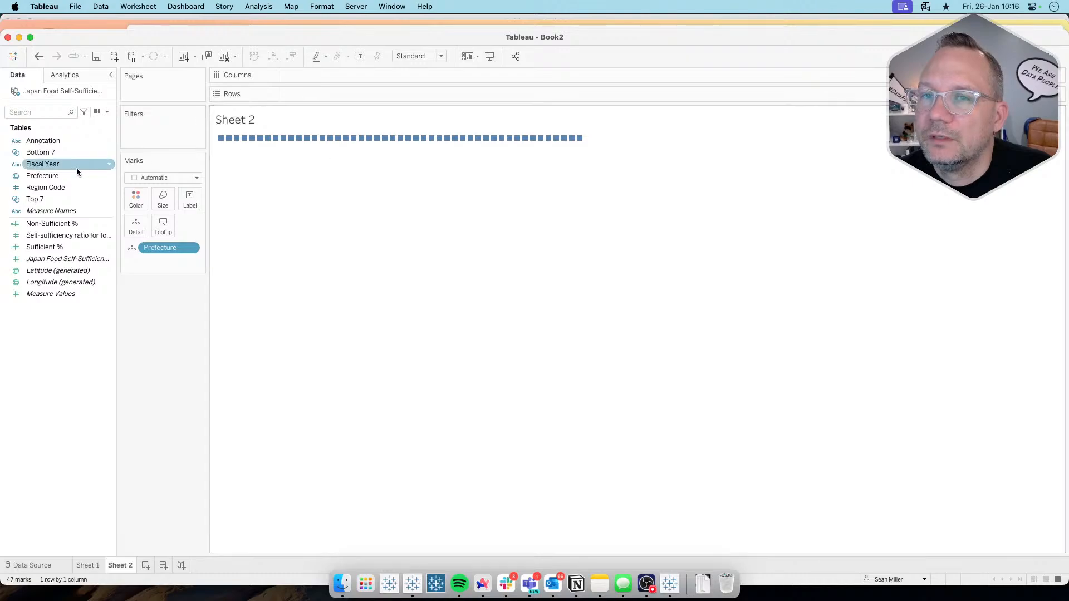
right_click(62, 401)
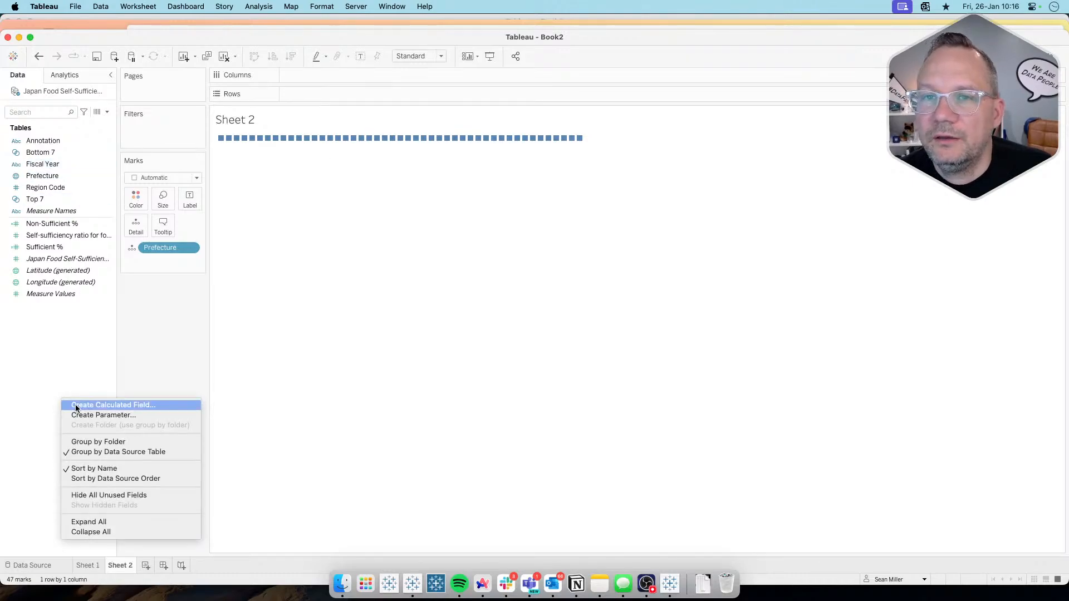
left_click(51, 151)
left_click(49, 210)
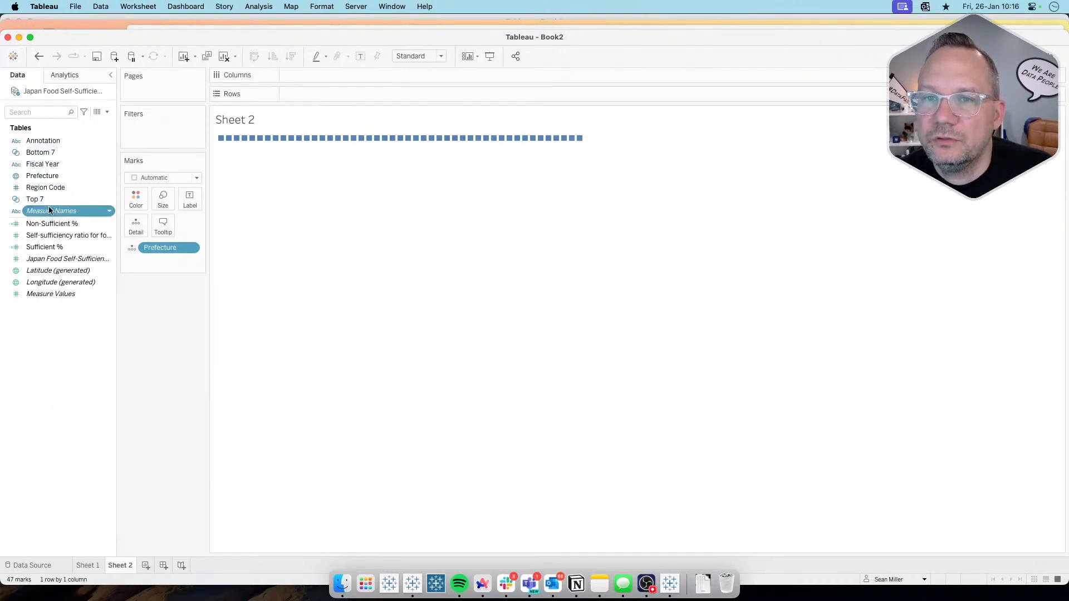
Step: Combine the Bottom 7 and Top 7 sets into a set named Top & Bottom that includes all members in both sets
left_click(56, 152)
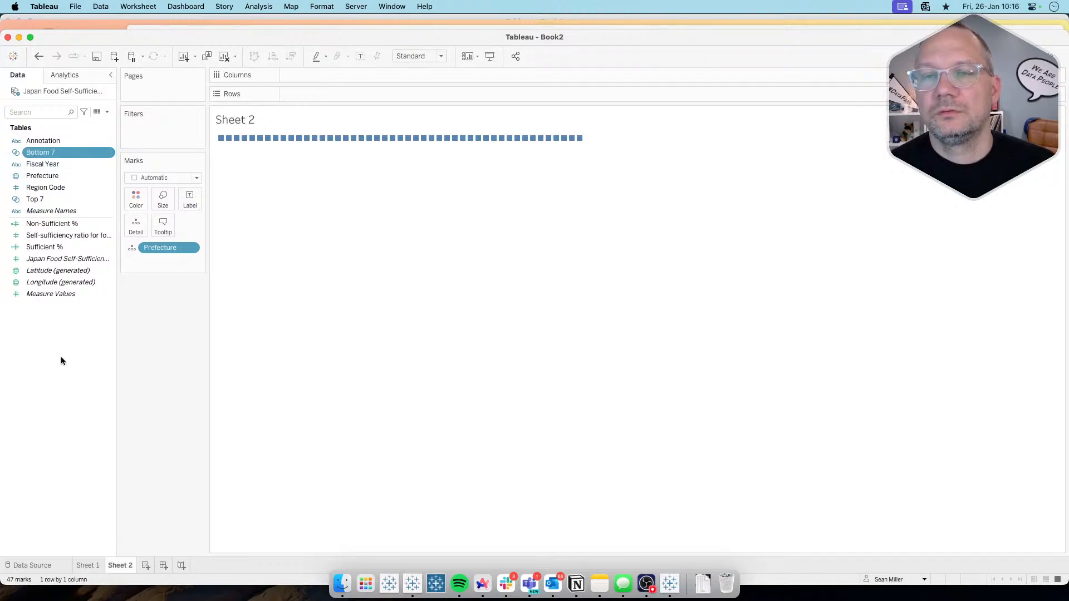
left_click(58, 176, "super")
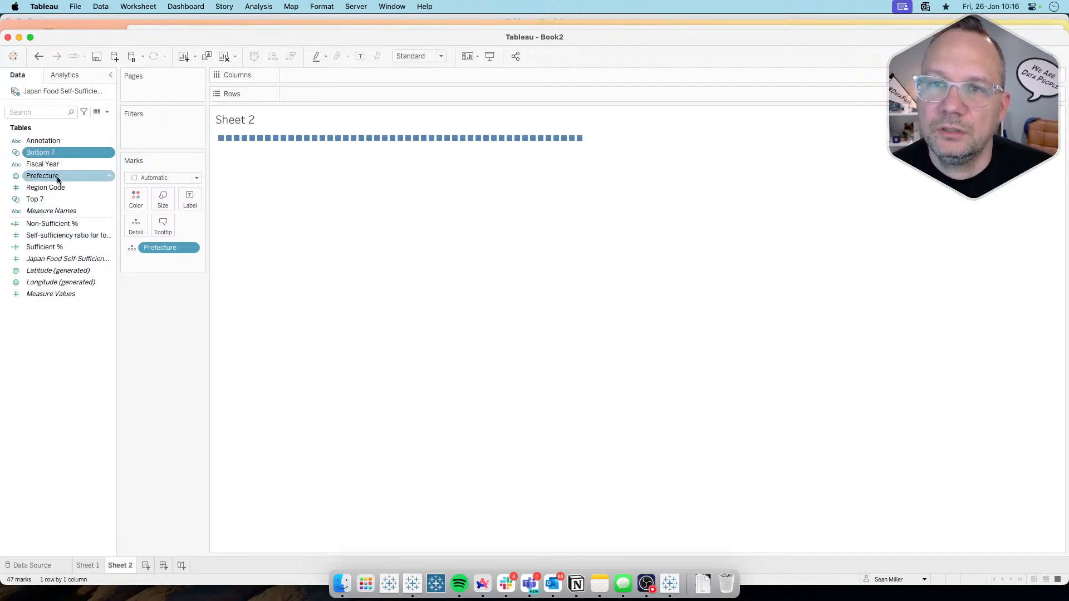
left_click(58, 176, "super")
left_click(53, 200, "super")
right_click(53, 201)
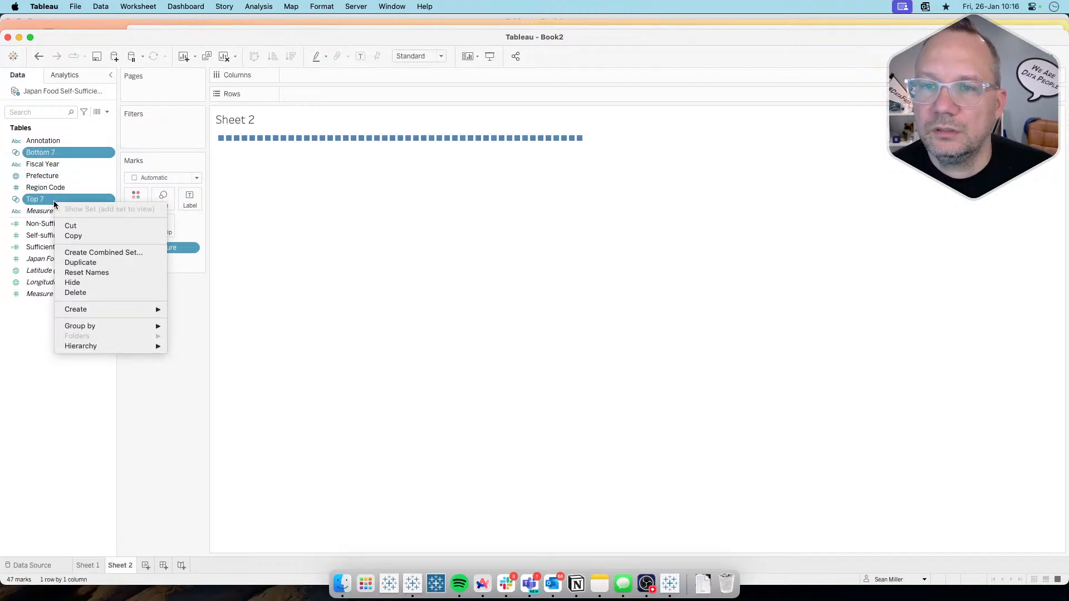
left_click(90, 254)
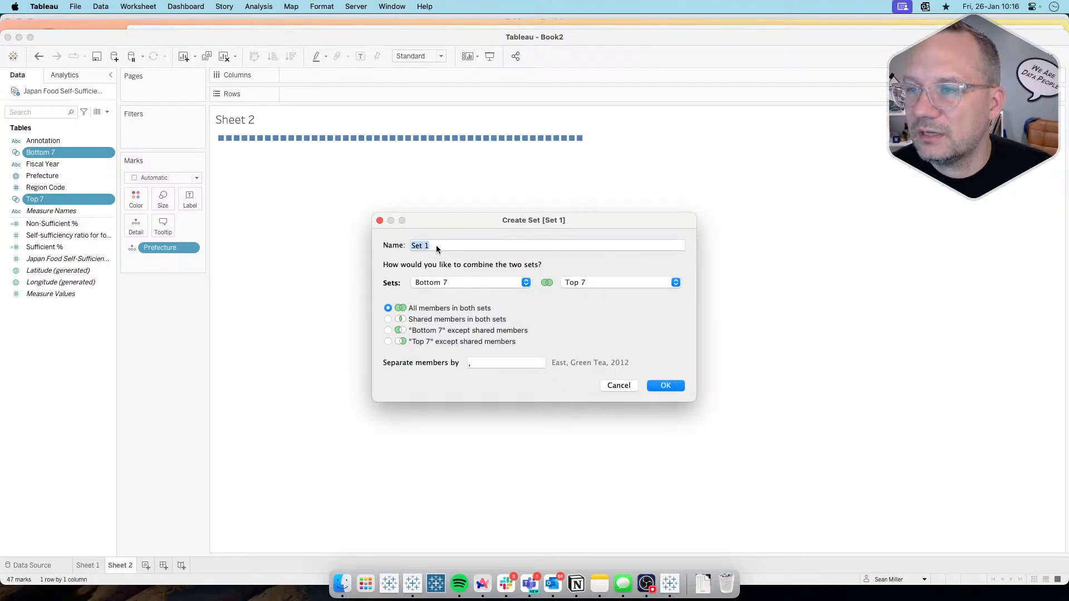
type("Top ")
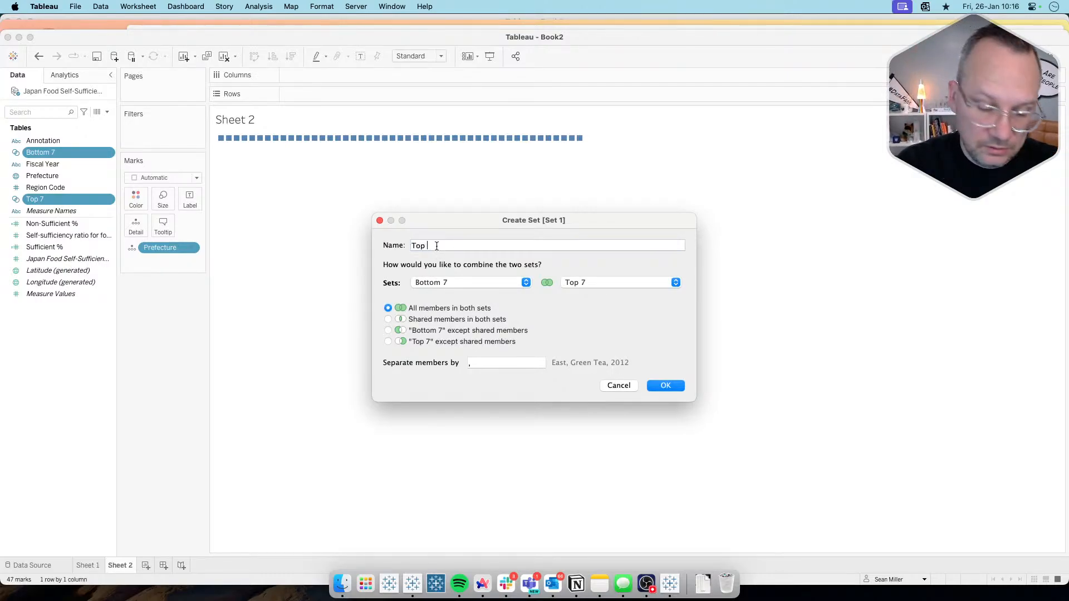
type("& Bottom")
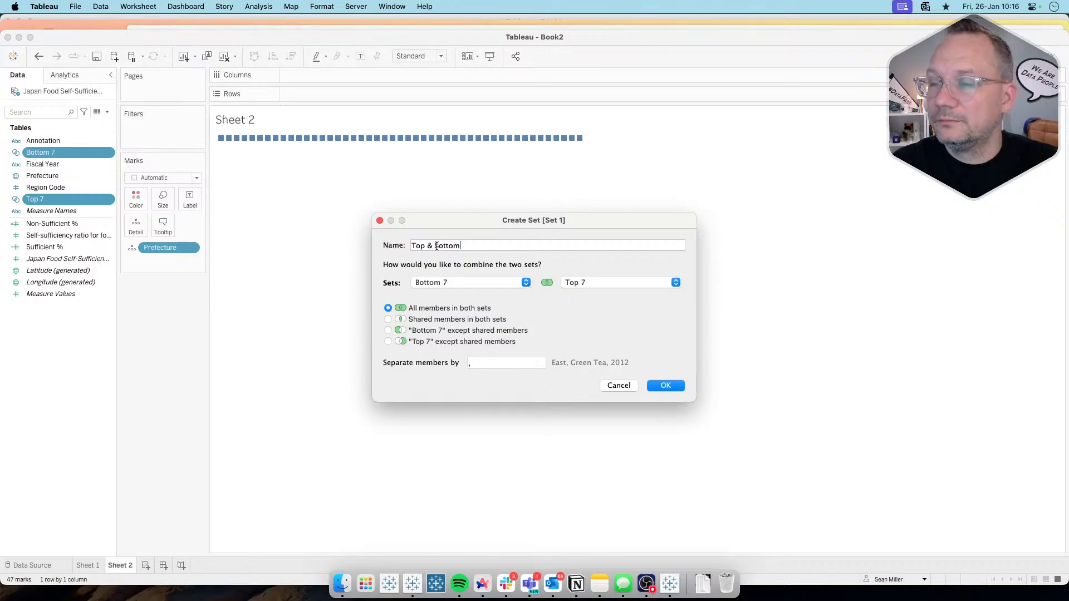
left_click(666, 385)
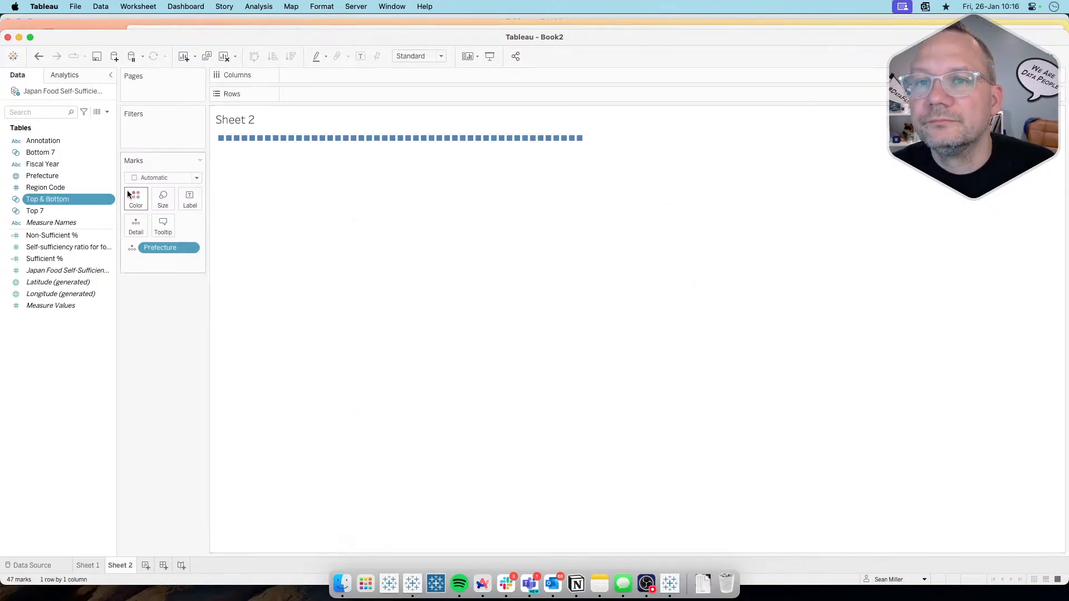
Step: Add the Top & Bottom set to Rows and exclude its Out group so only the In prefectures are kept
left_click_drag(48, 199, 336, 95)
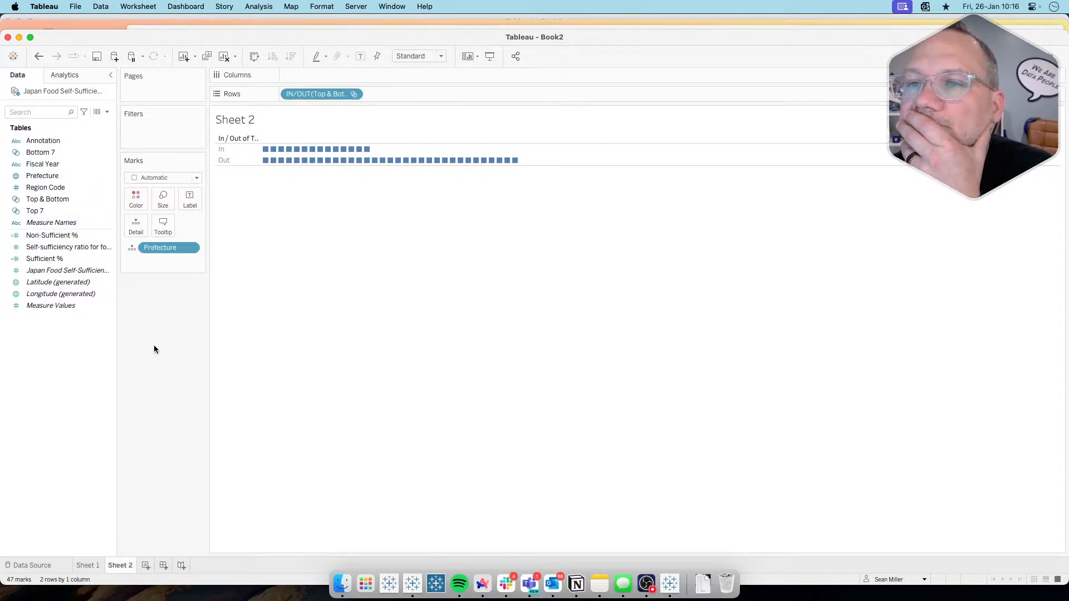
right_click(225, 161)
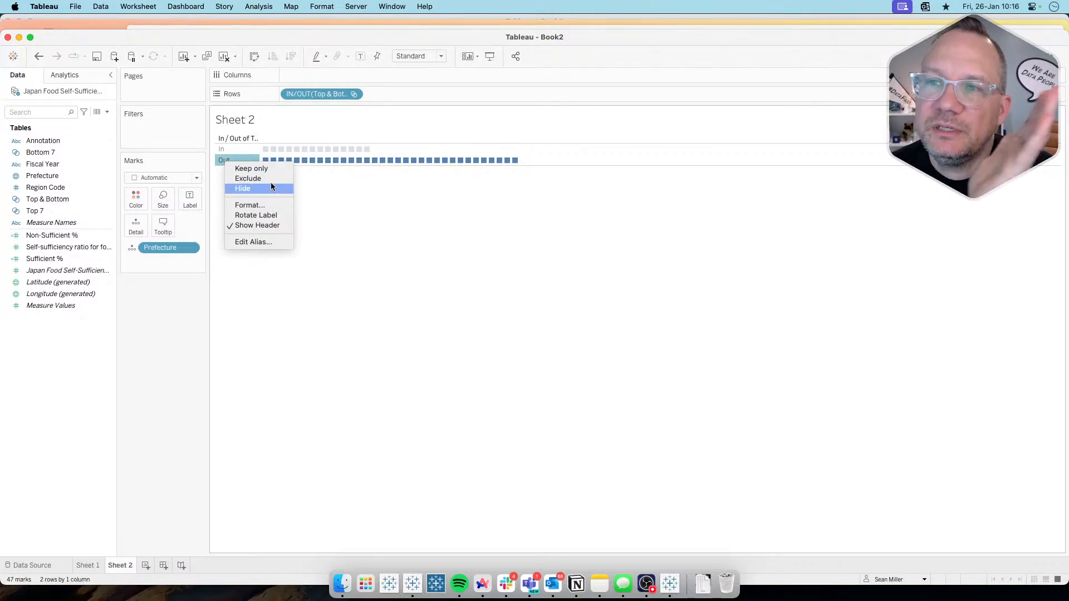
left_click(376, 198)
left_click_drag(391, 147, 265, 149)
left_click(266, 279)
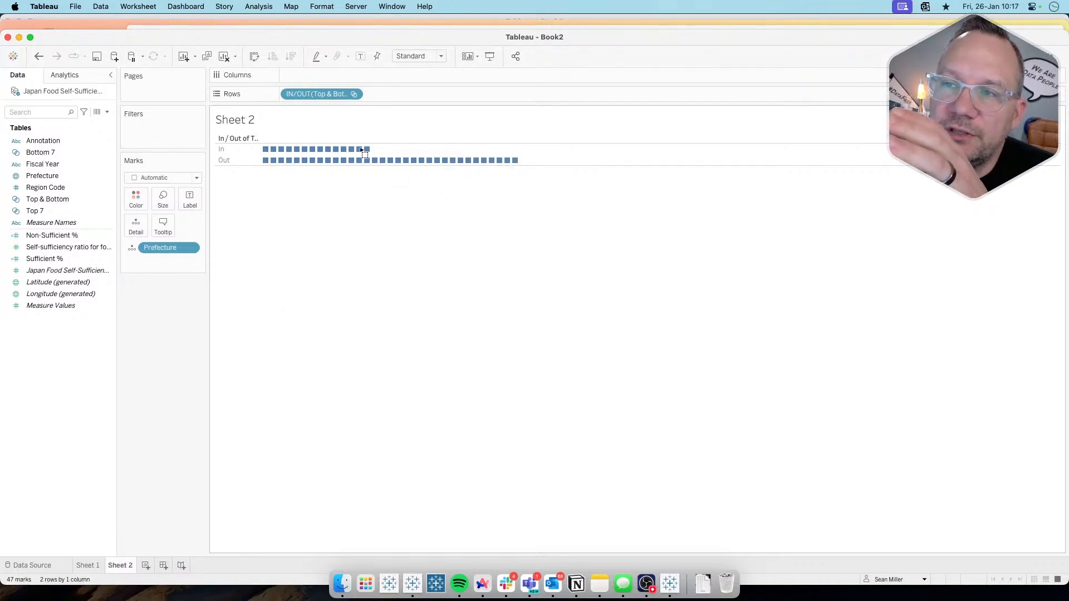
left_click_drag(381, 148, 264, 152)
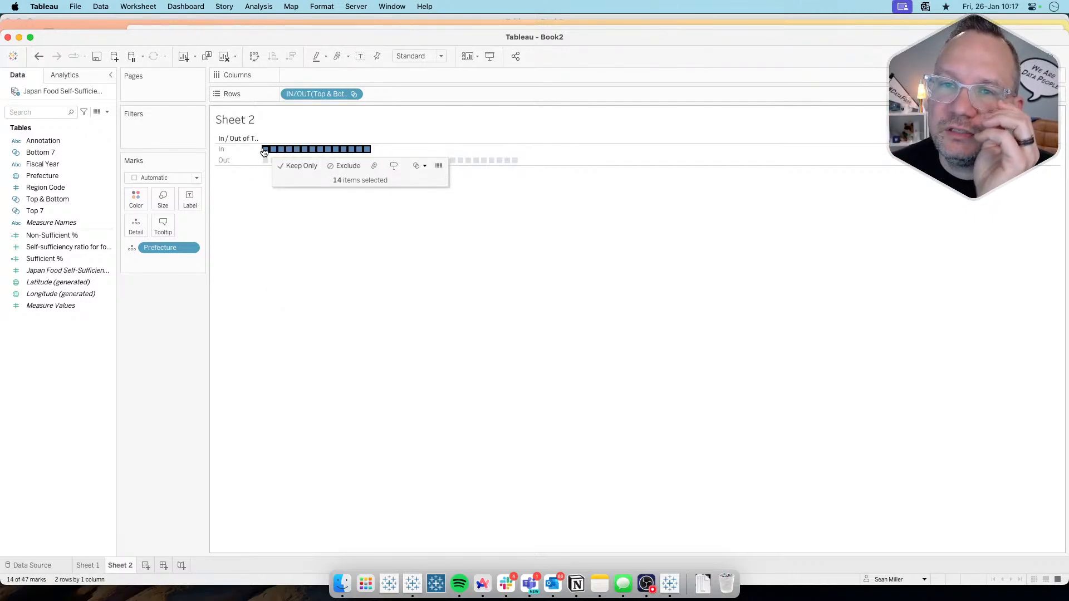
left_click(262, 185)
right_click(230, 155)
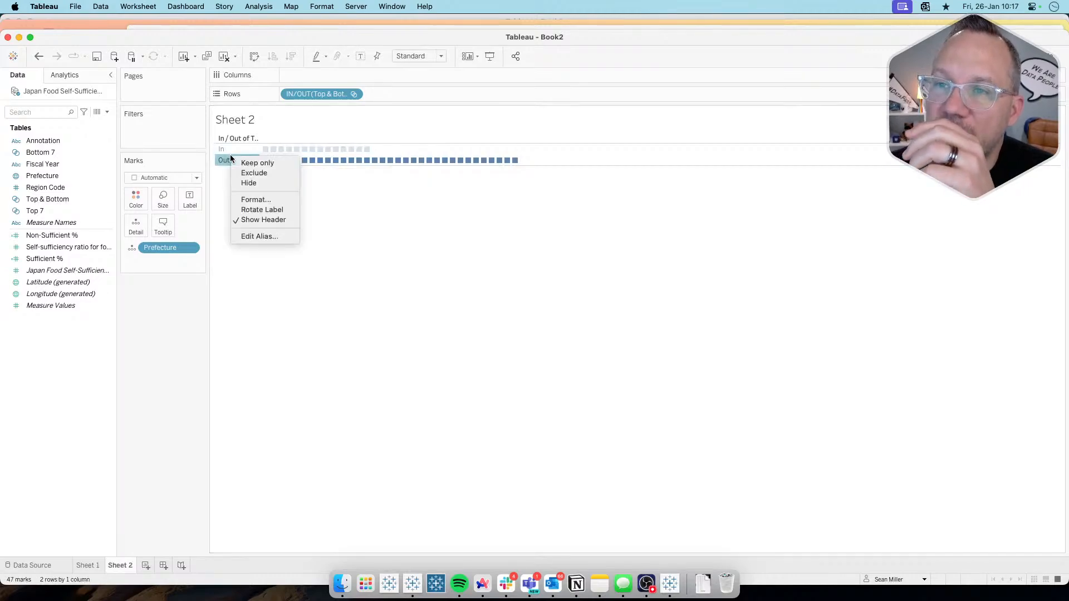
left_click(255, 173)
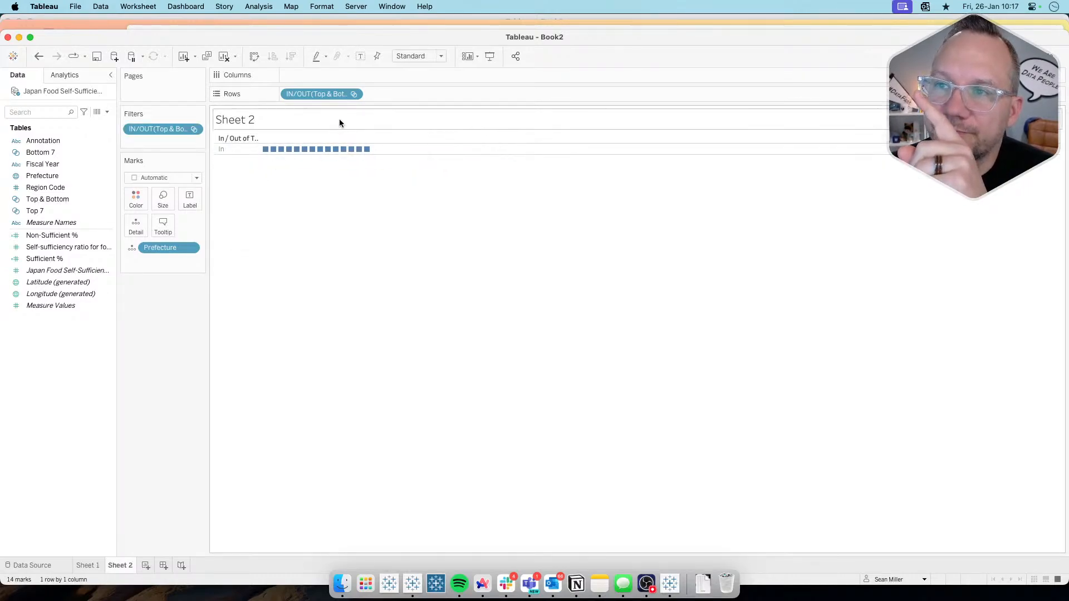
Step: Try showing the Top & Bottom set's individual members on Rows and undo the change
left_click(354, 94)
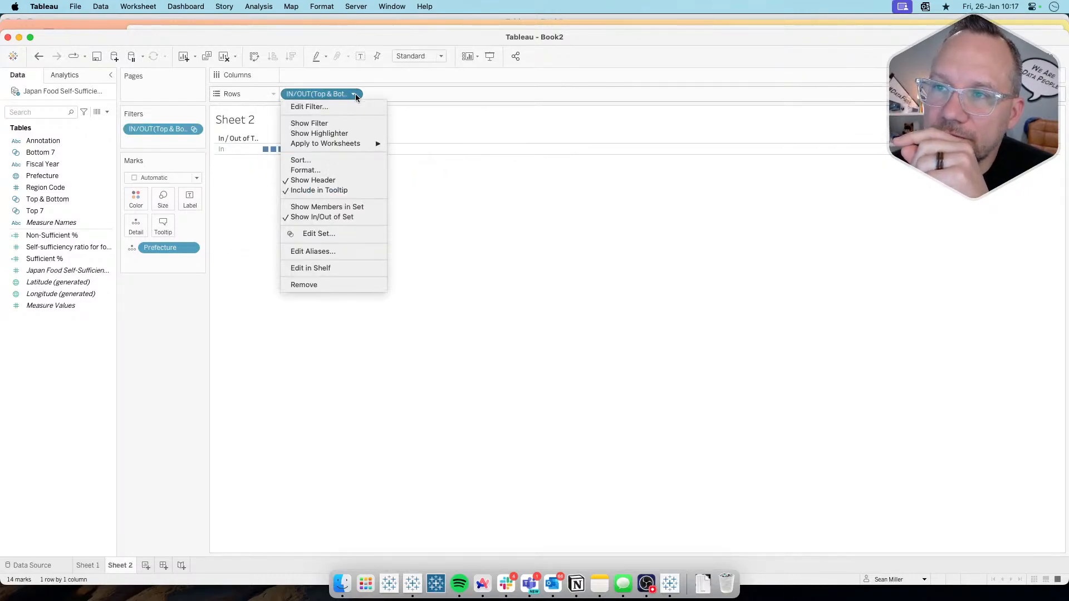
left_click(329, 207)
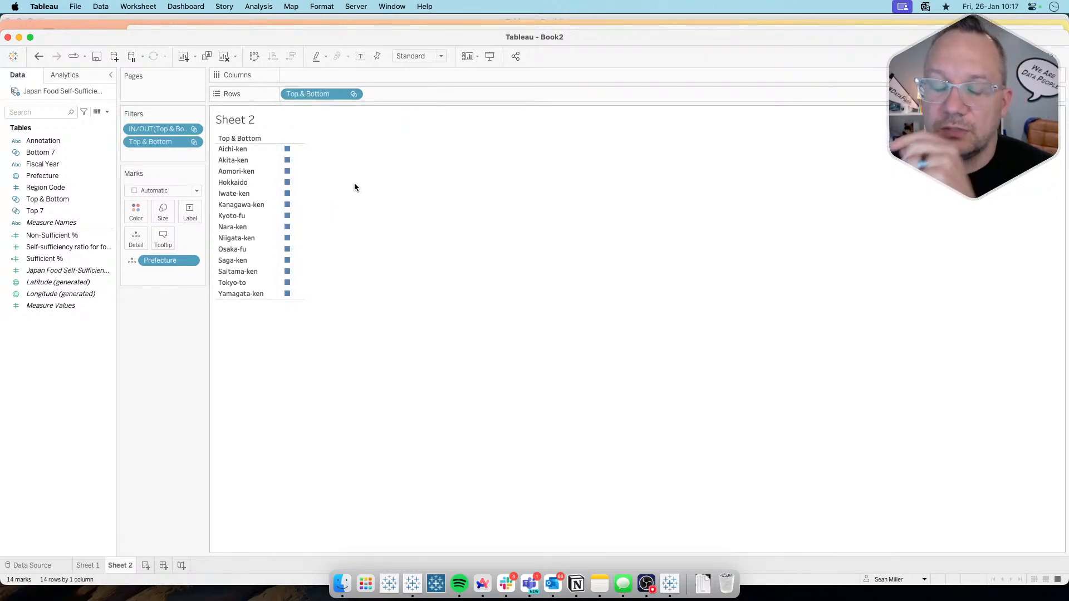
key("super+z")
Step: Add the Bottom 7 set to Rows after the Top & Bottom set and replace it with the Top 7 set
left_click(100, 236)
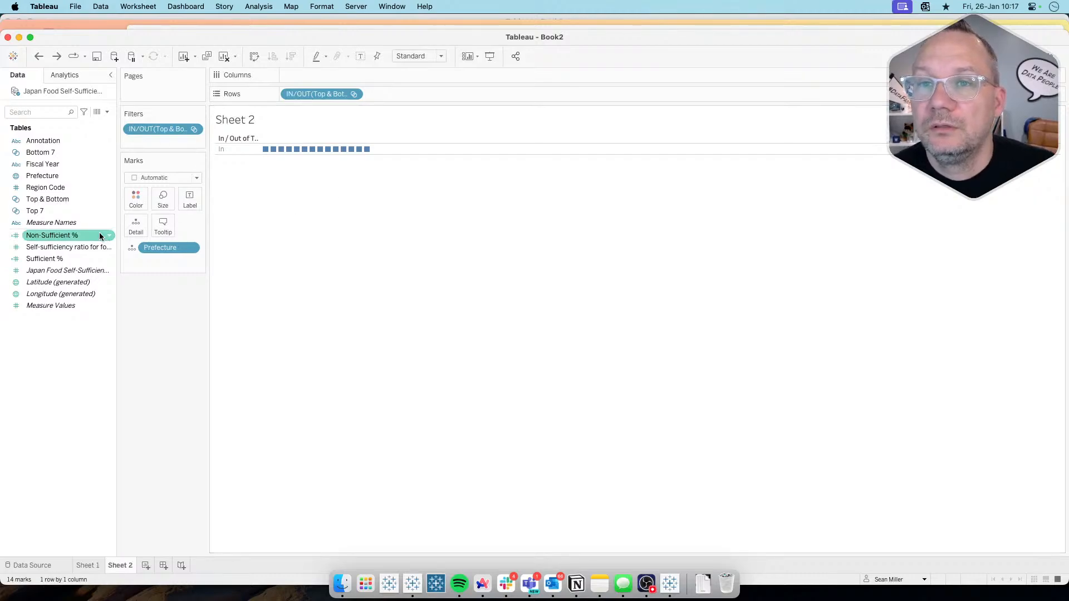
left_click(60, 152)
left_click_drag(280, 100, 386, 92)
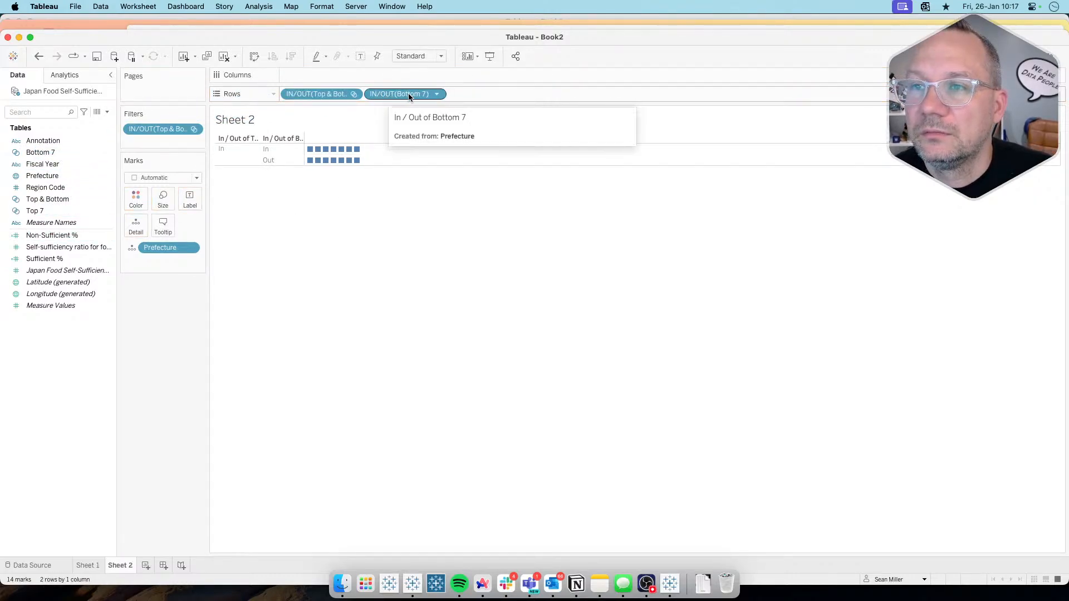
mouse_move(311, 154)
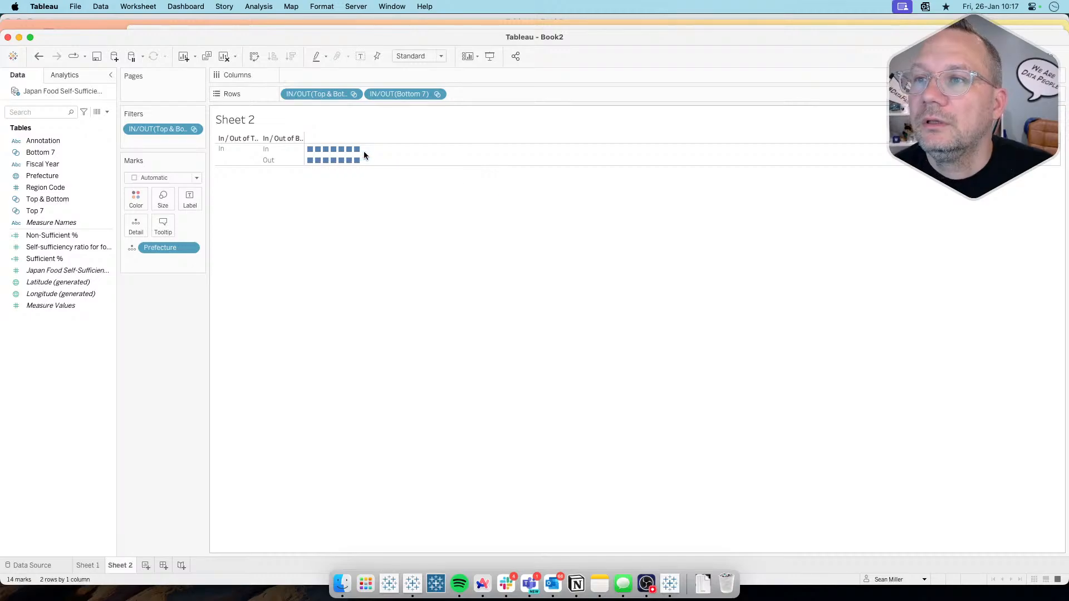
left_click(238, 153)
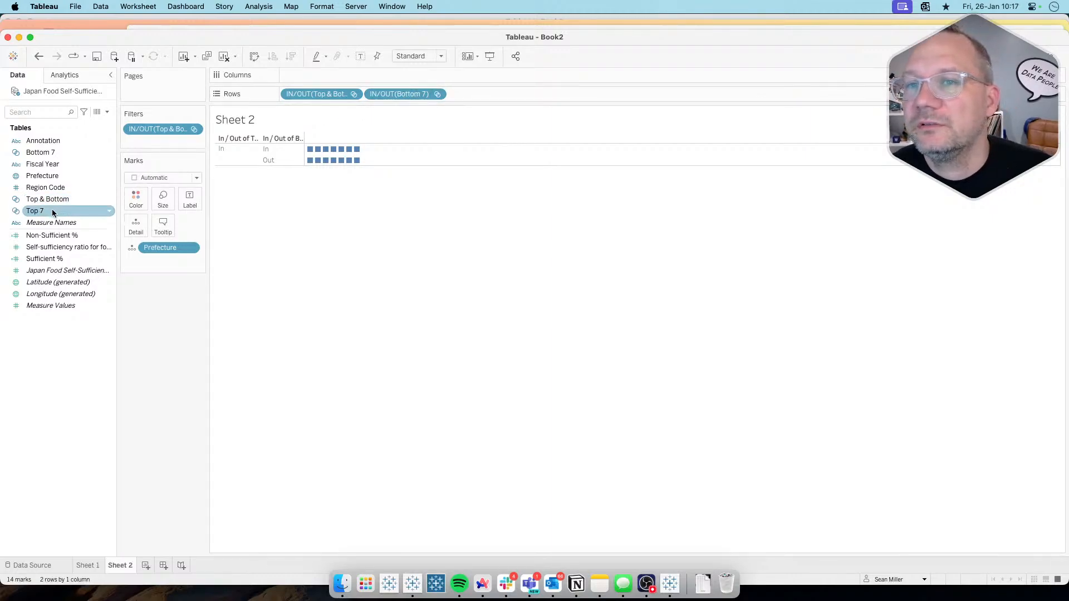
left_click_drag(52, 210, 397, 92)
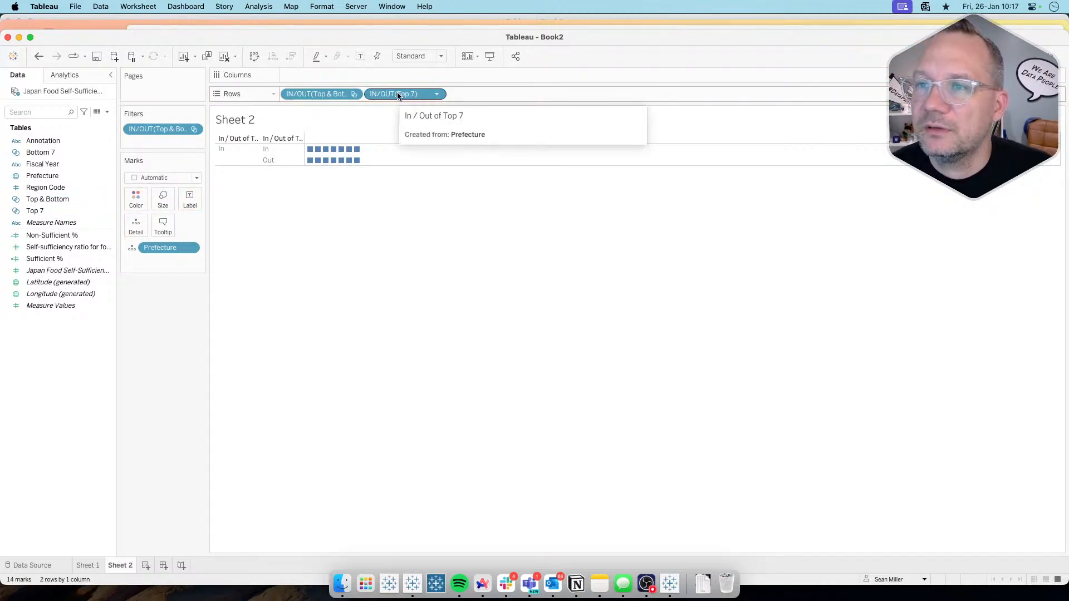
Step: Check the target chart in Arc, return to Tableau and sort Prefecture descending by the sum of Self-sufficiency ratio for food in calorie base 【%】
key("super+Tab")
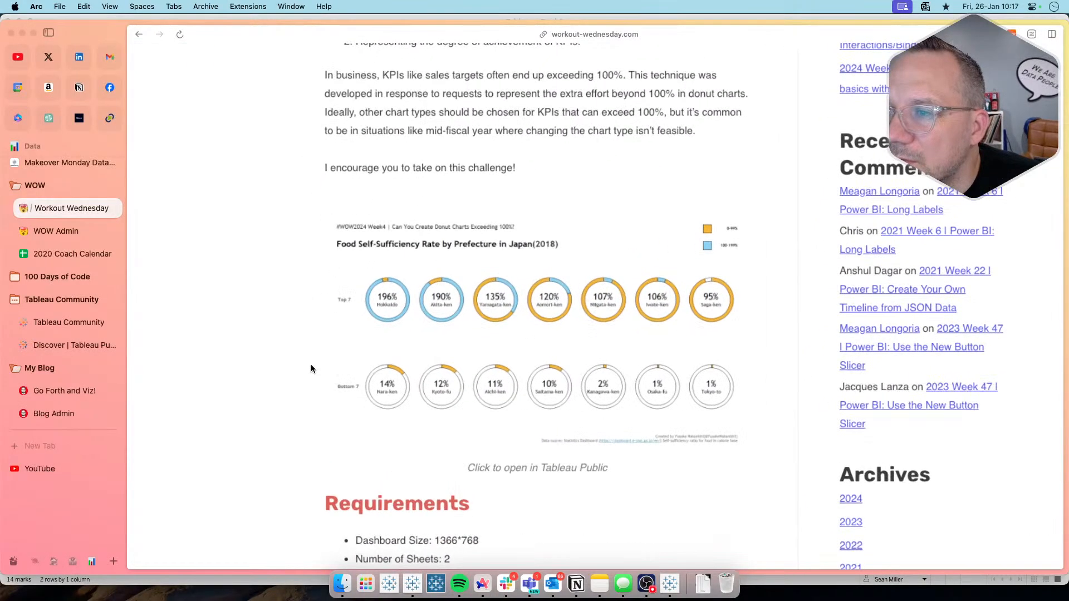
key("super+Tab")
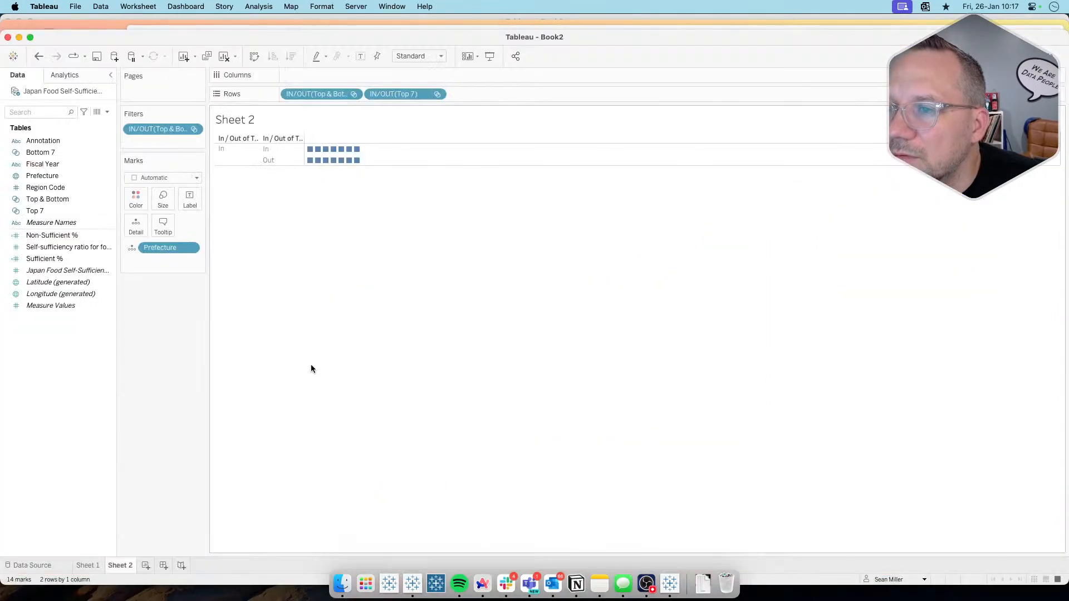
left_click(190, 247)
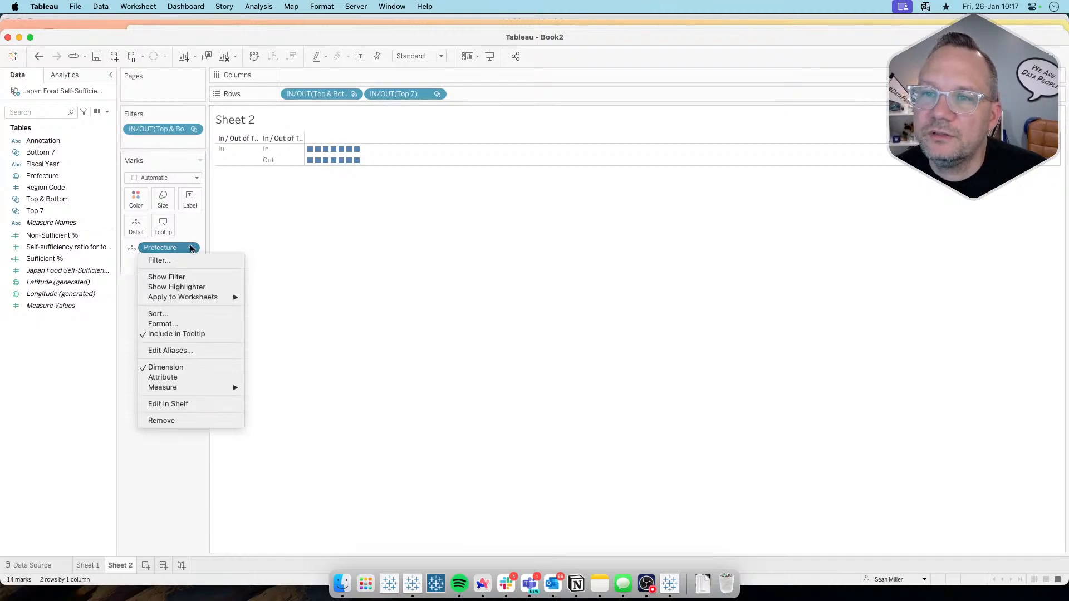
left_click(174, 312)
left_click(530, 299)
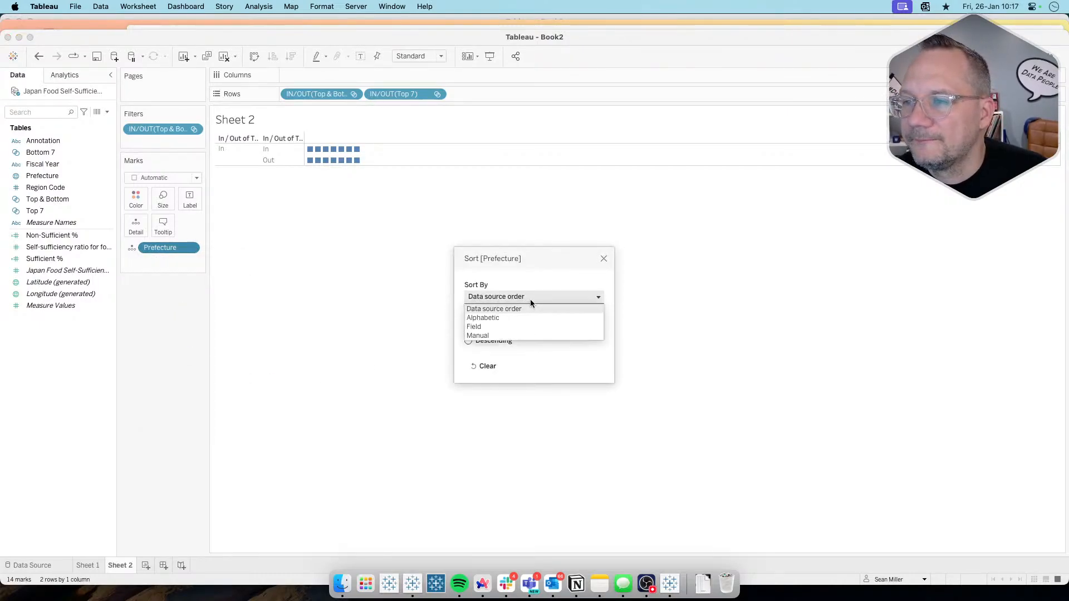
left_click(522, 326)
left_click(490, 340)
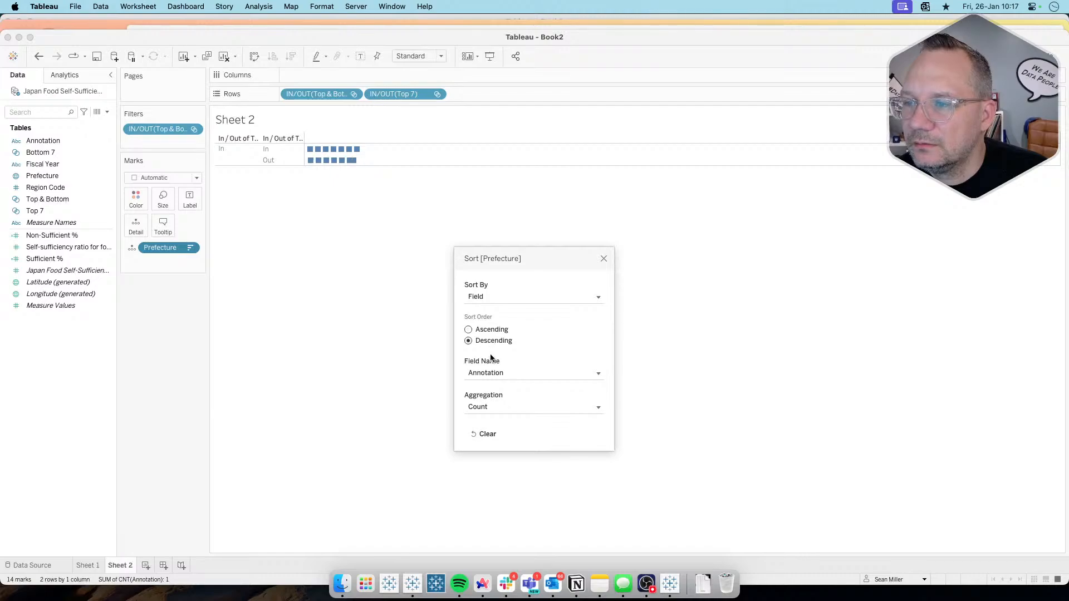
left_click(535, 373)
left_click(542, 466)
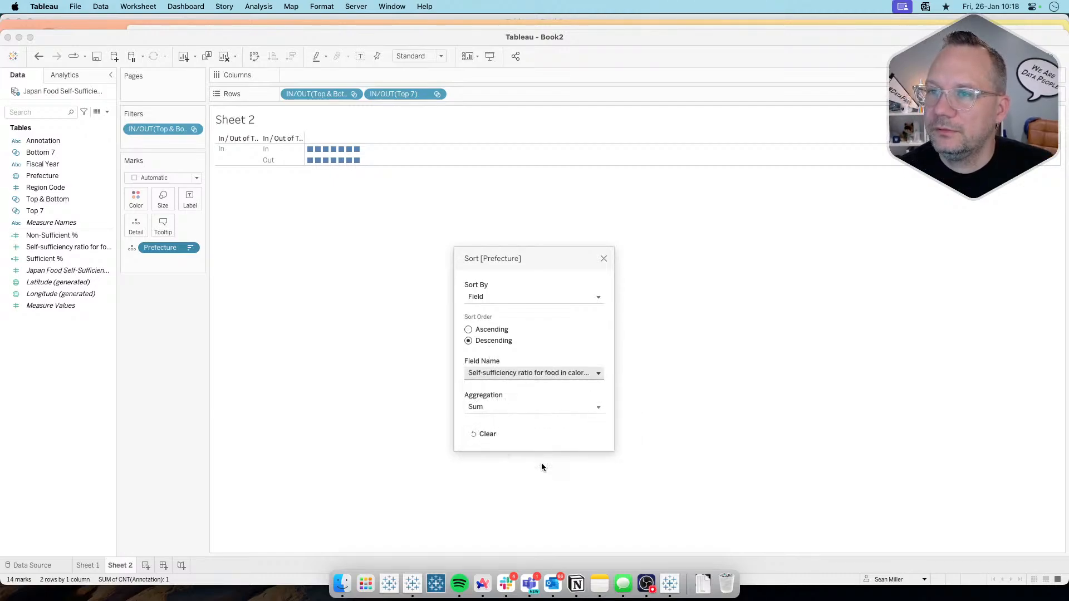
left_click(602, 259)
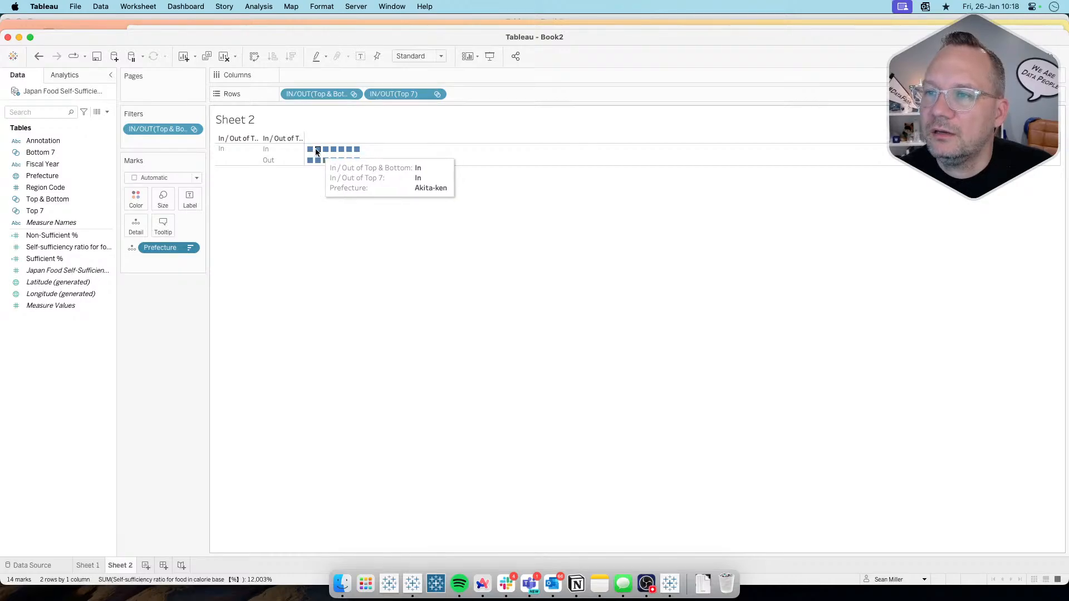
Step: Compare the prefecture order on Sheet 2 with the target donut charts on the Workout Wednesday page in Arc and return to Tableau
key("super+Tab")
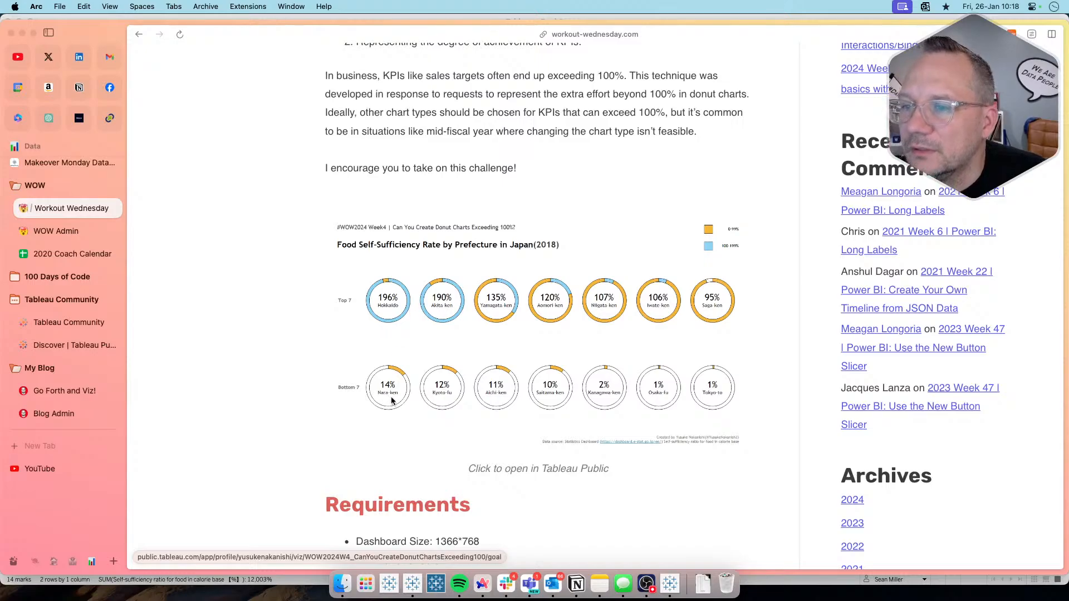
key("super+Tab")
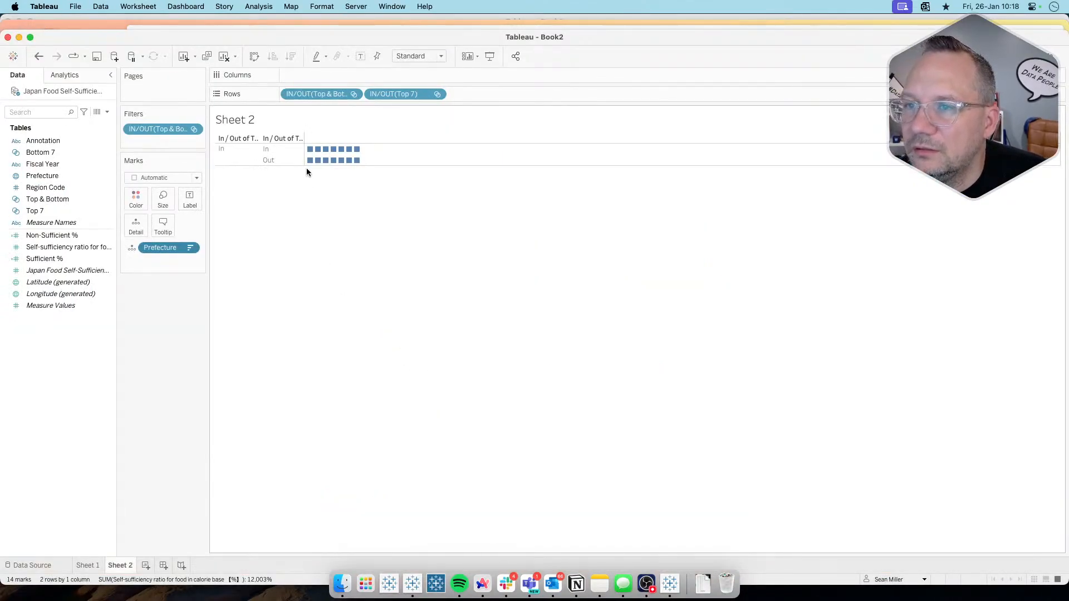
key("super+Tab")
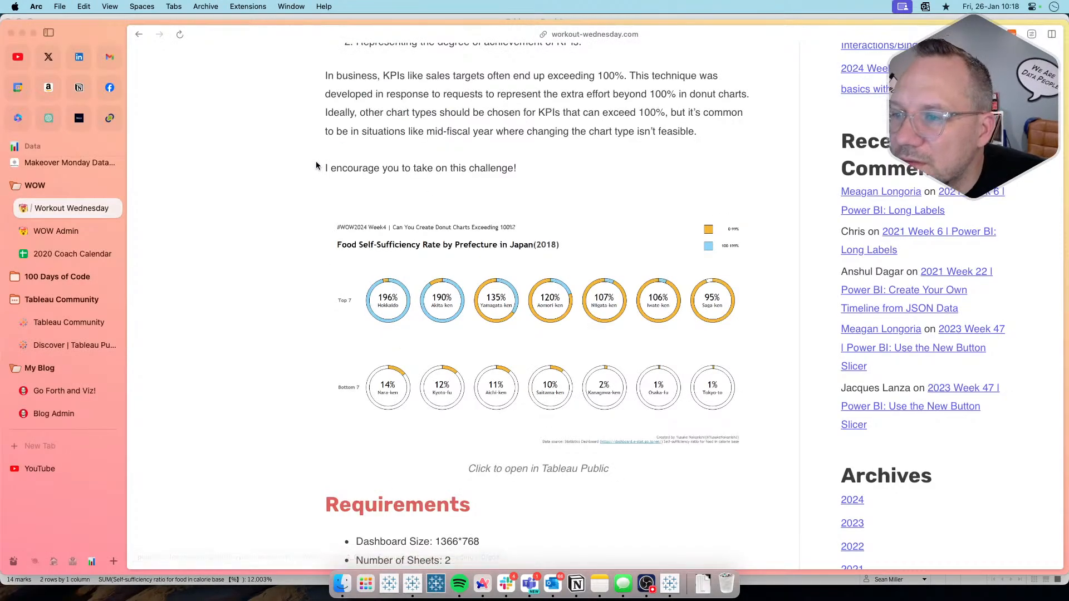
key("super+Tab")
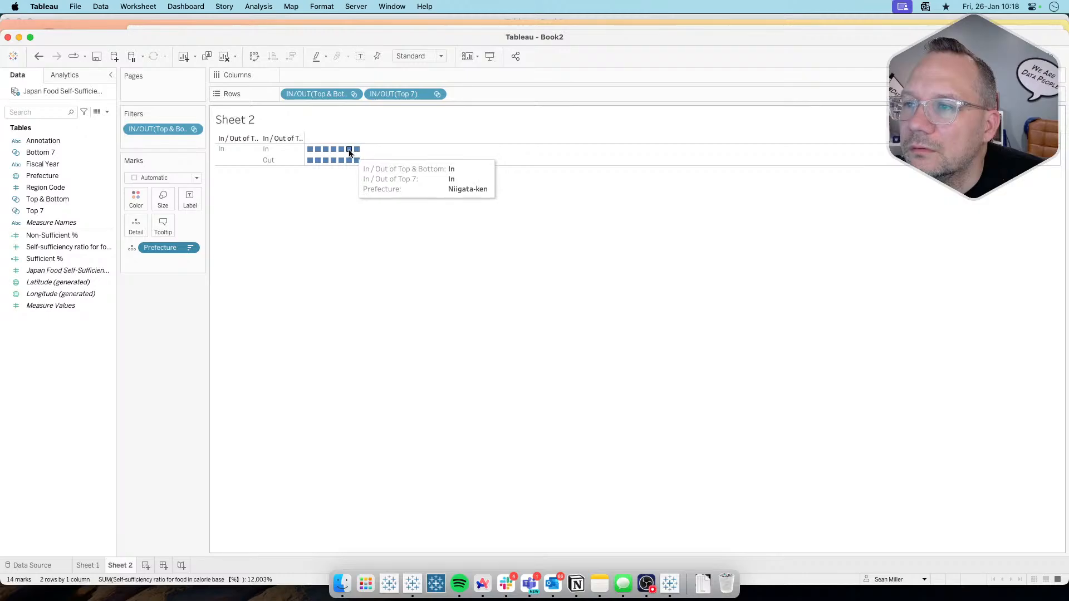
key("super+Tab")
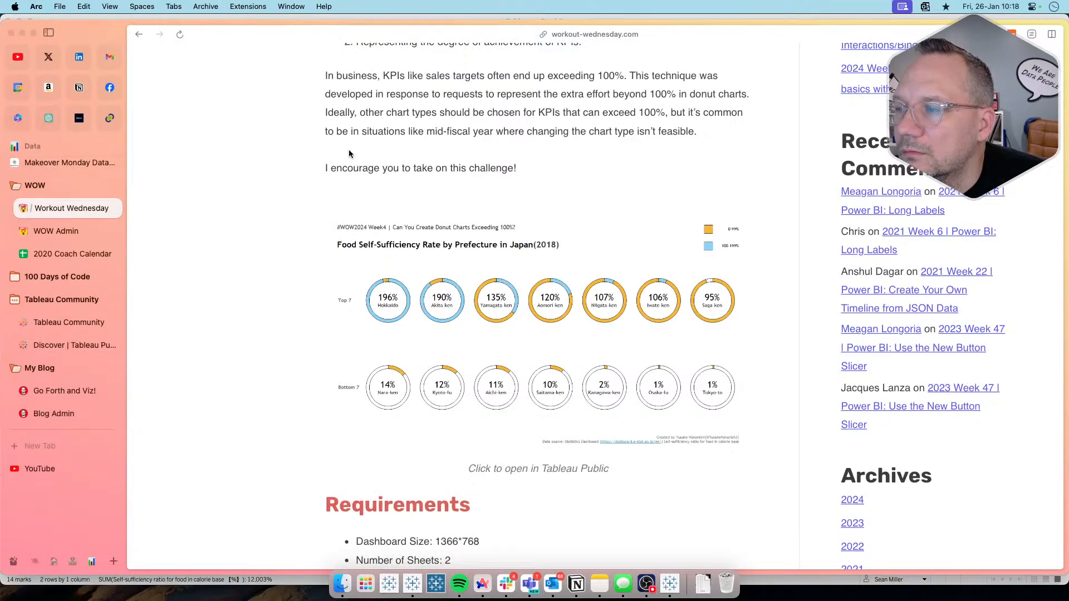
key("super+Tab")
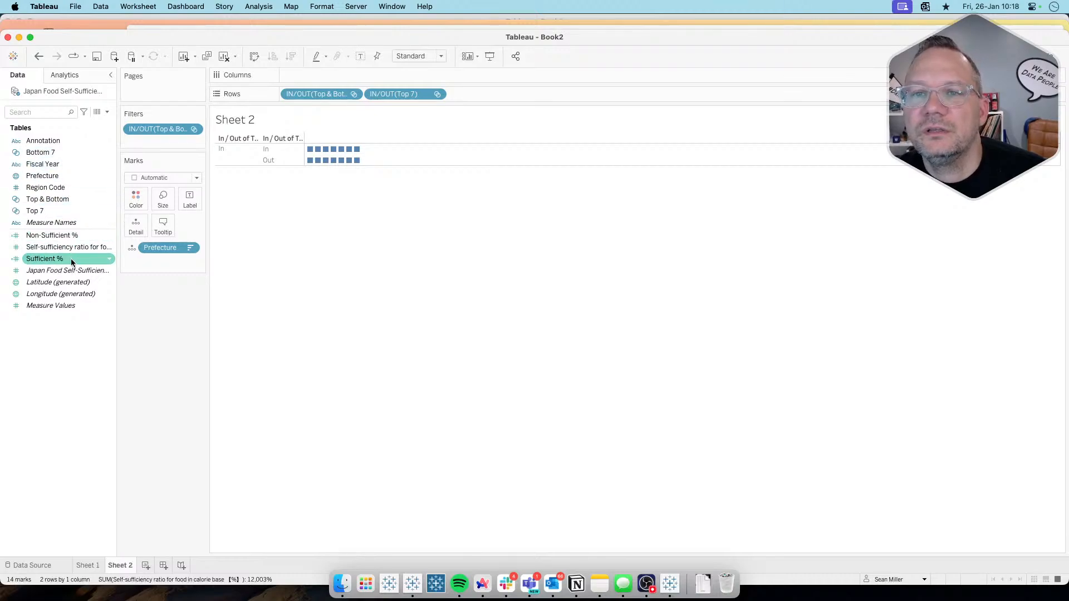
Step: Add Self-sufficiency ratio for food in calorie base 【%】 to the tooltip as a minimum and compare Hokkaido's value with the target in Arc
left_click_drag(66, 248, 163, 229)
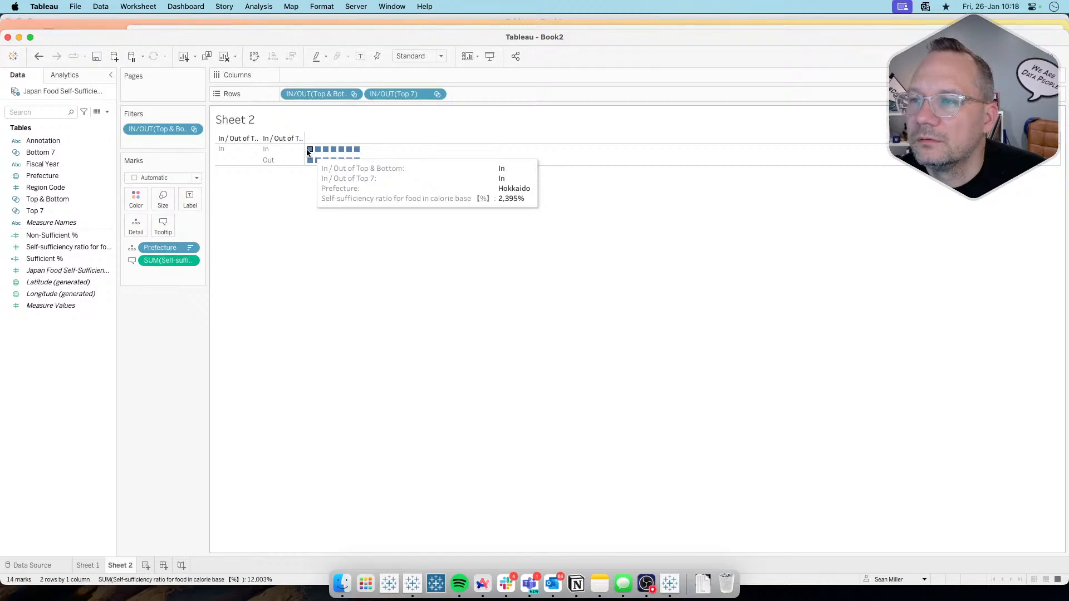
left_click(191, 261)
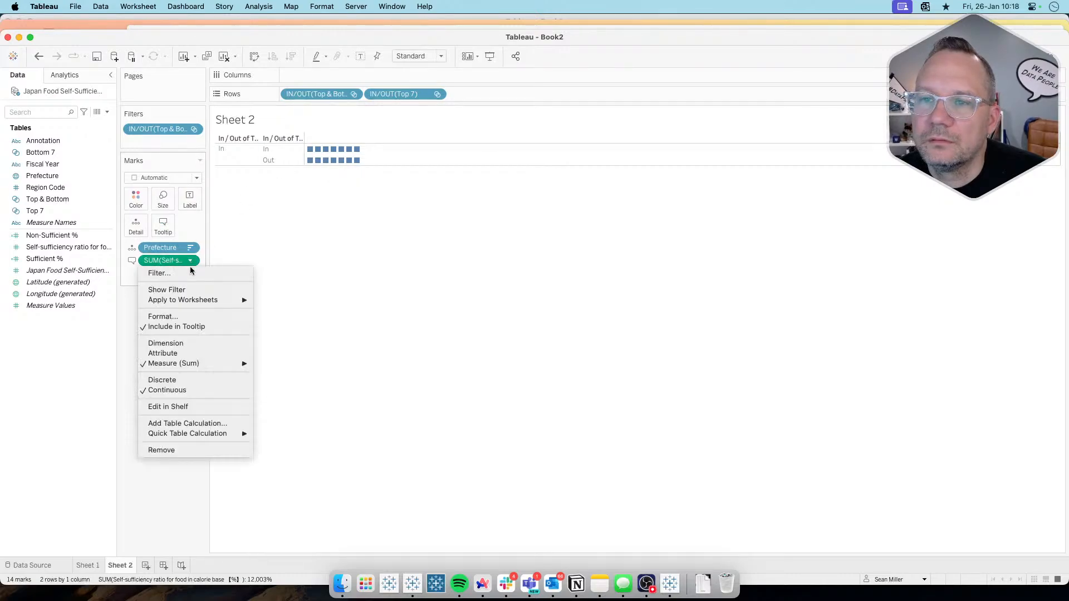
mouse_move(198, 364)
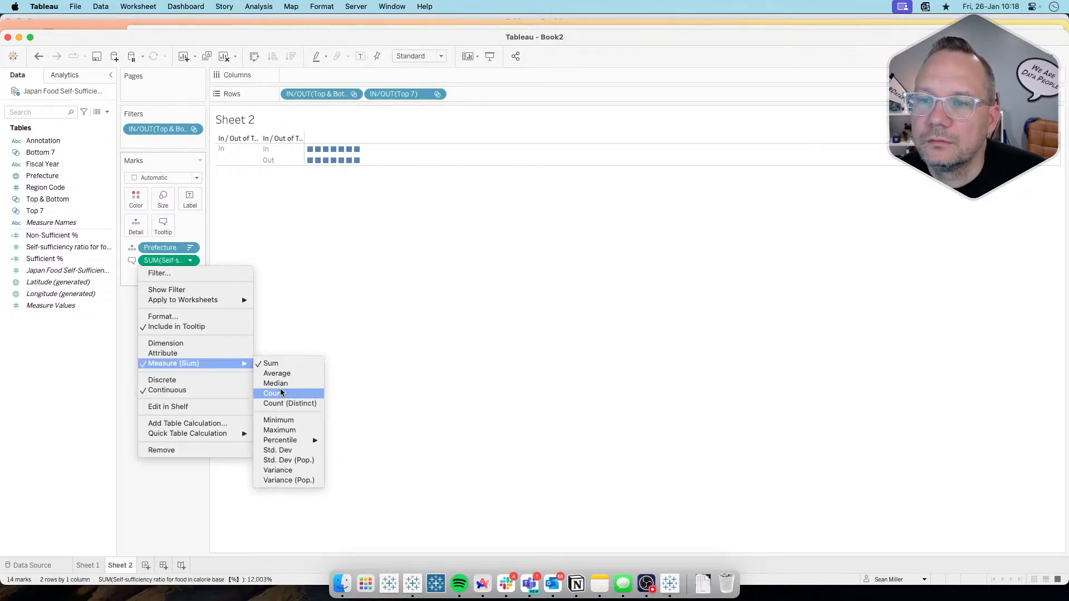
left_click(279, 421)
mouse_move(310, 150)
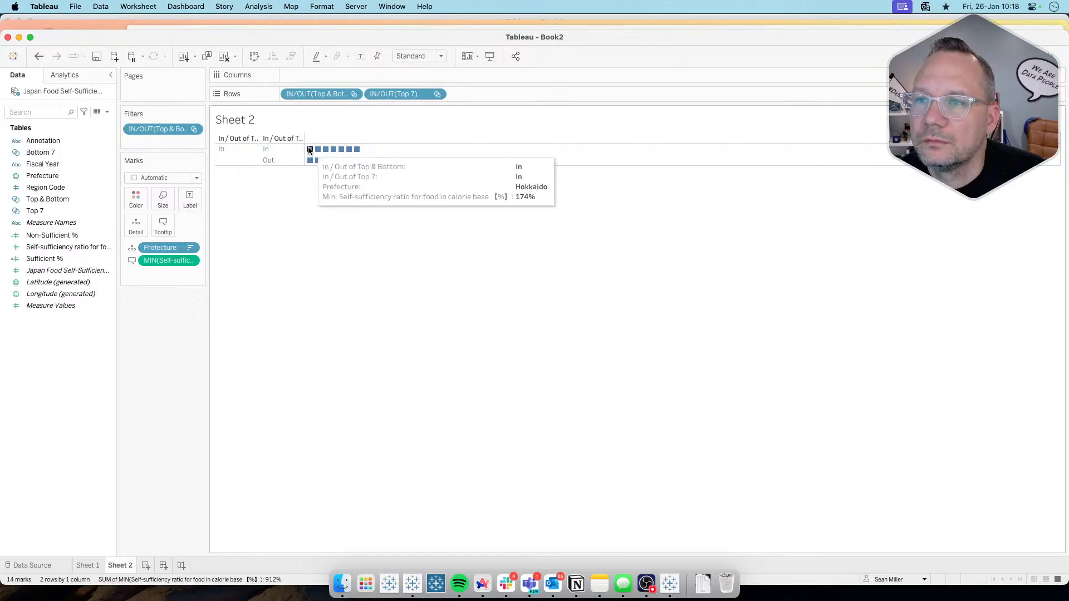
key("super+Tab")
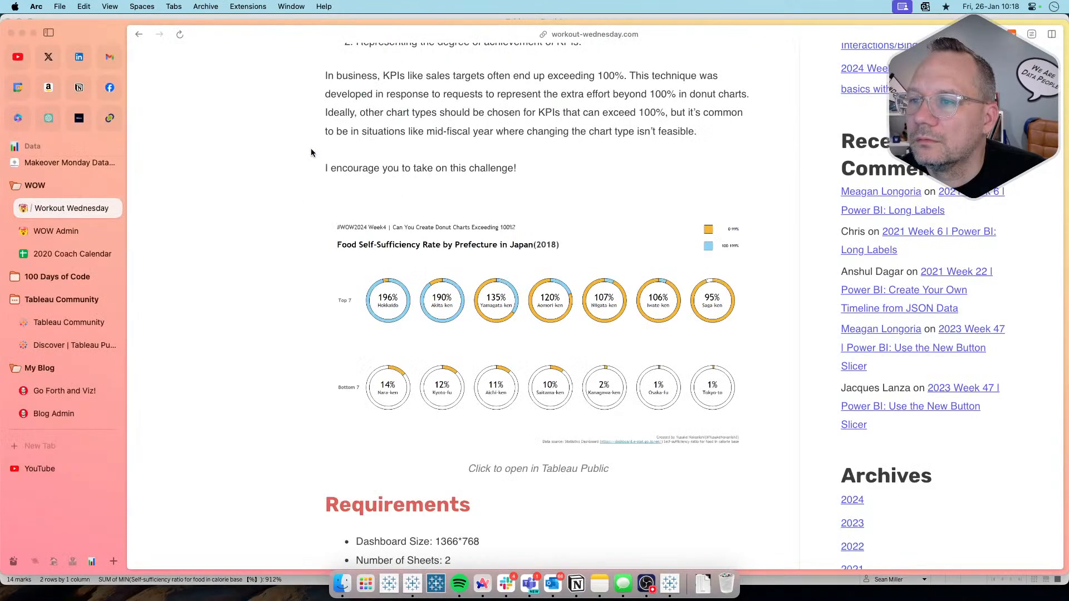
key("super+Tab")
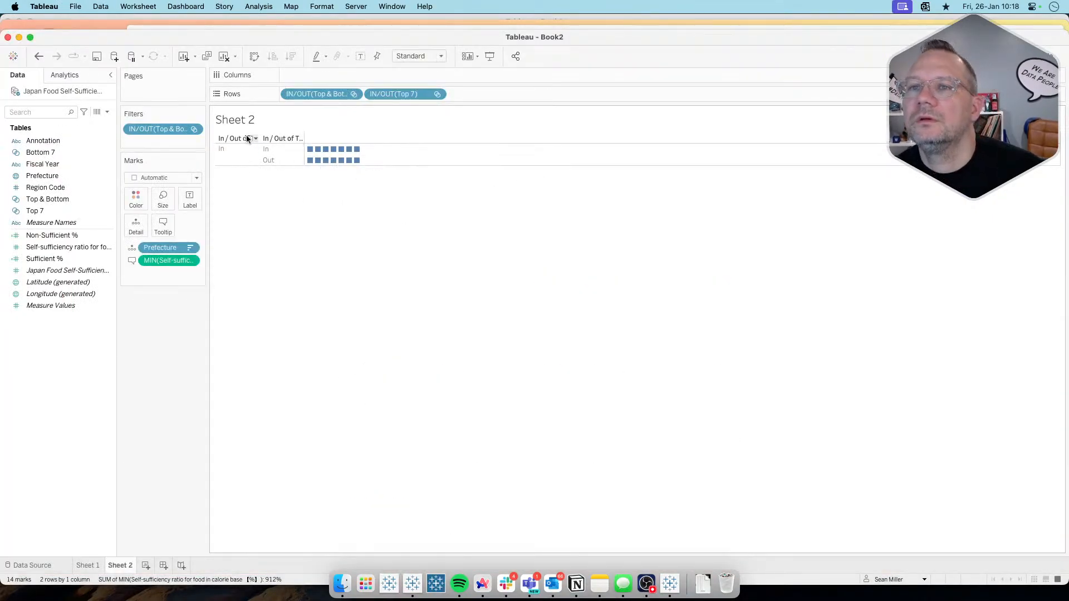
Step: Apply Sheet 1's Fiscal Year filter to all worksheets using this data source and add it to context
left_click(95, 567)
left_click(193, 128)
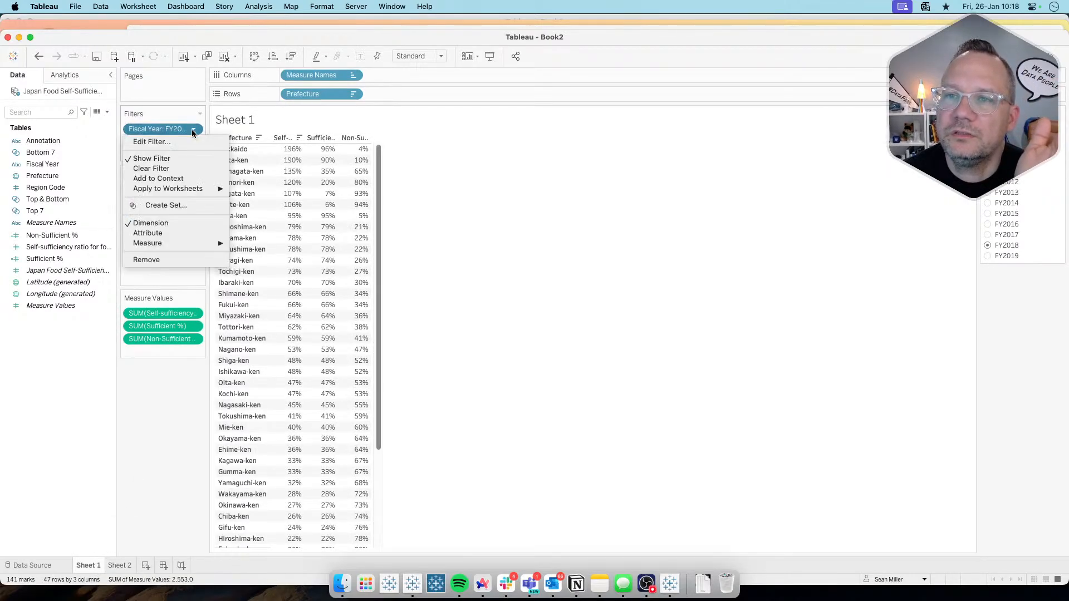
mouse_move(206, 189)
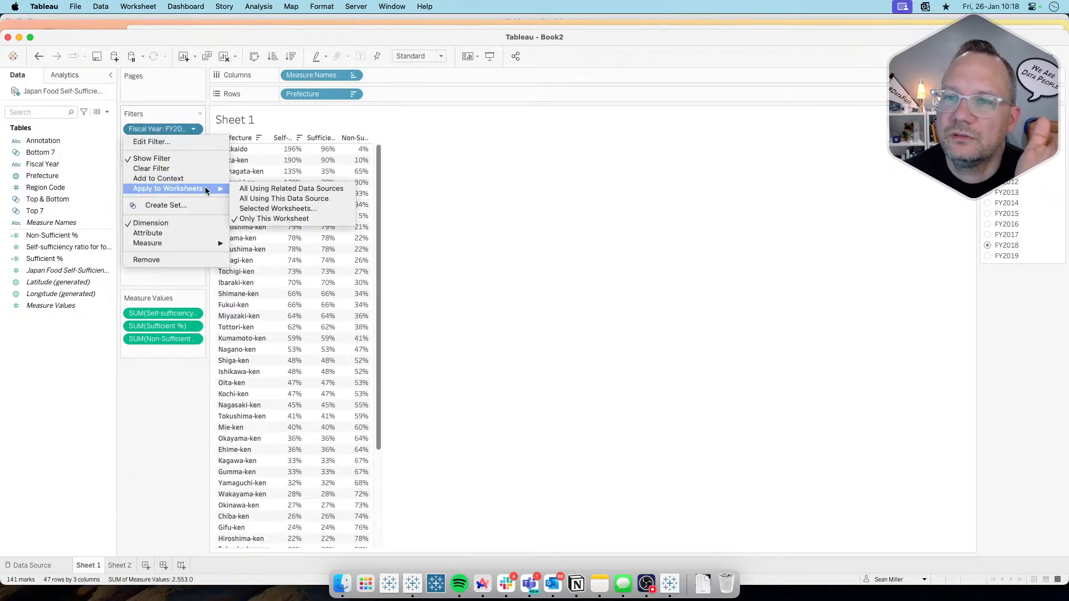
left_click(272, 199)
left_click(193, 129)
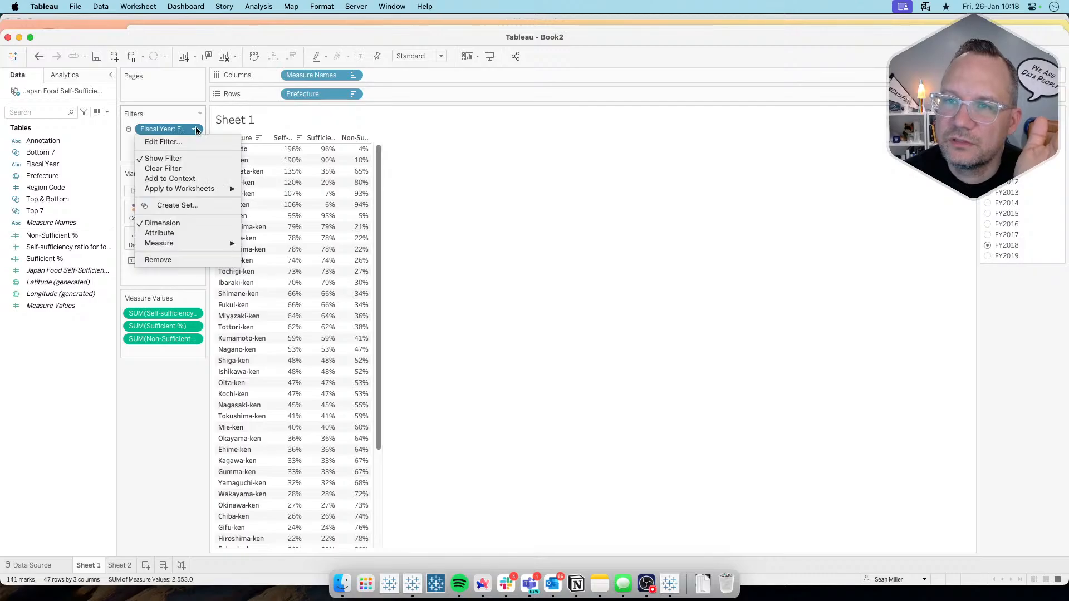
left_click(202, 177)
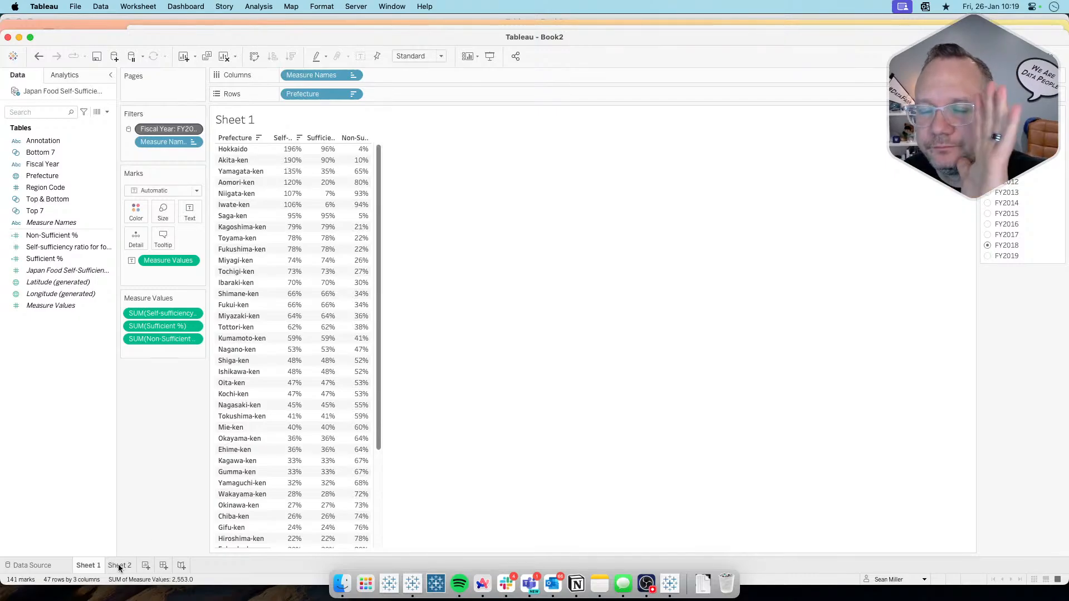
Step: Compare the bottom prefectures' values on Sheet 2 with the target donut charts in Arc and return to Tableau
mouse_move(119, 566)
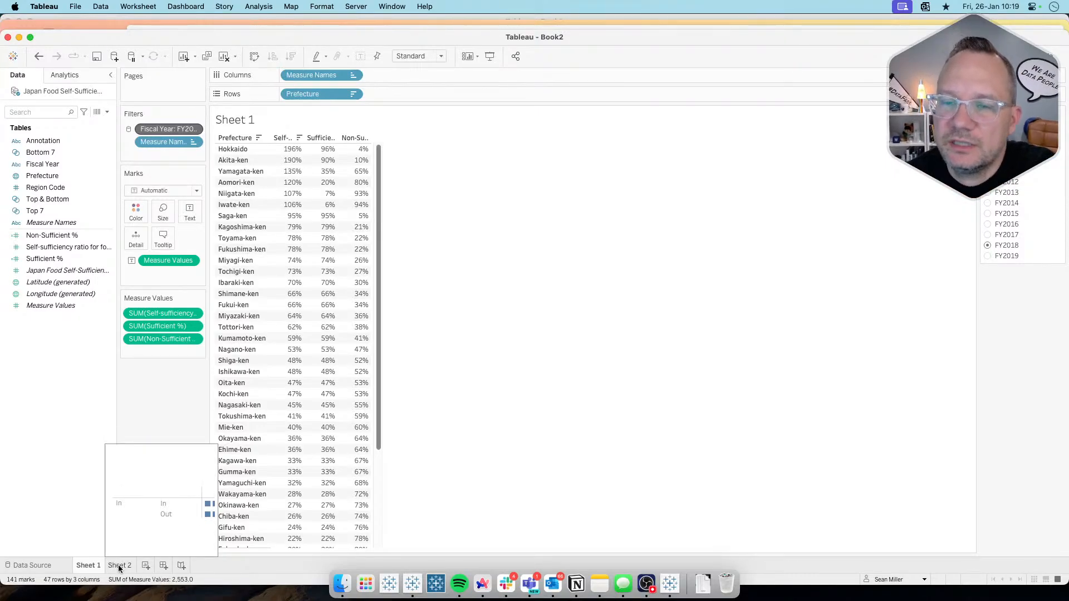
left_click(119, 565)
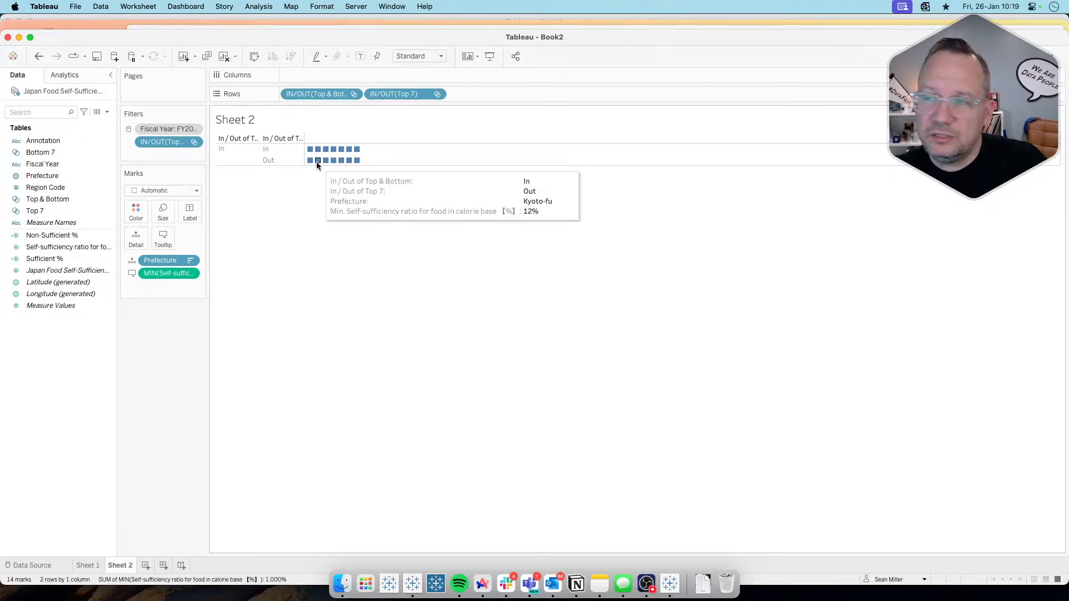
key("super+Tab")
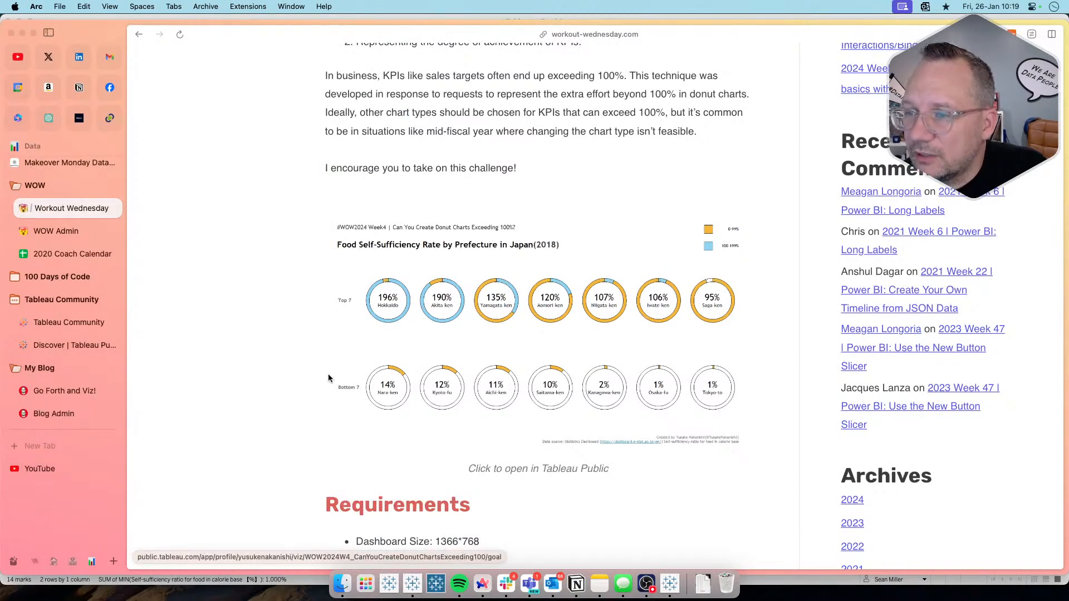
key("super+Tab")
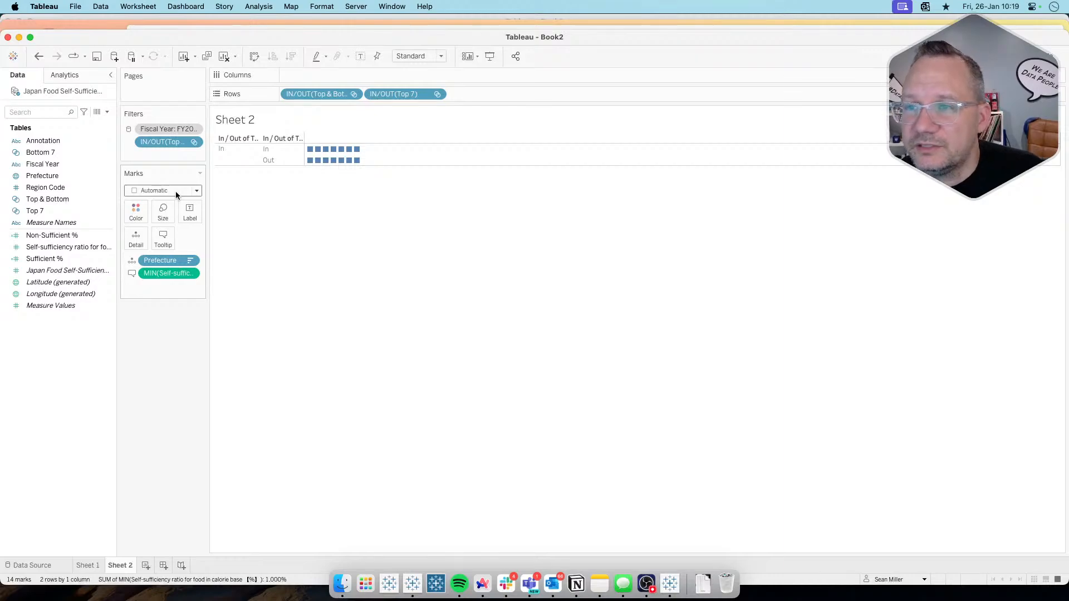
Step: Change Sheet 2's mark type to Pie
left_click(1054, 56)
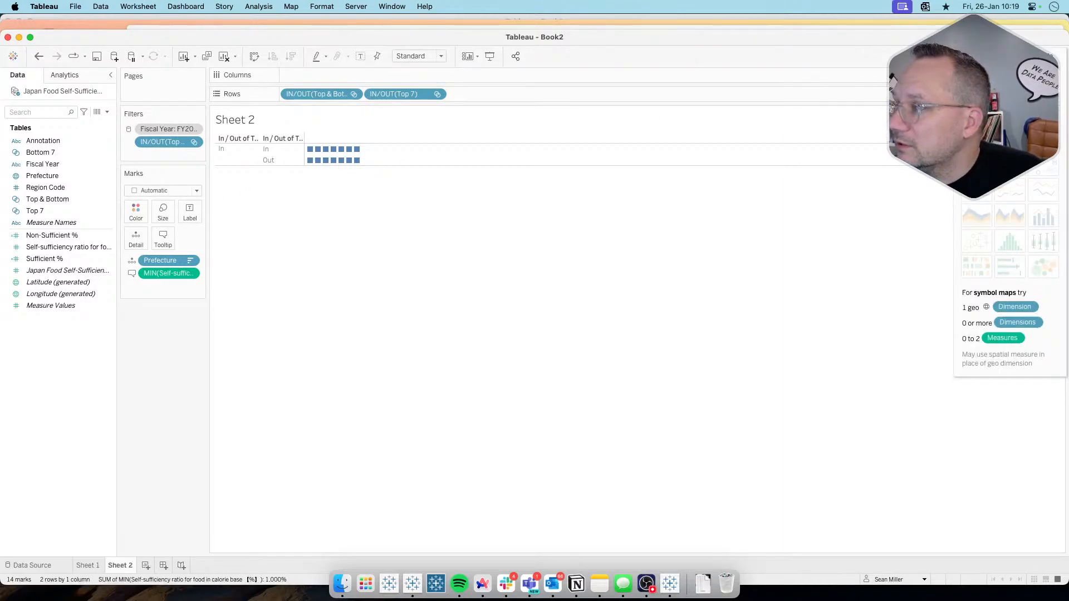
left_click(1055, 56)
left_click(172, 190)
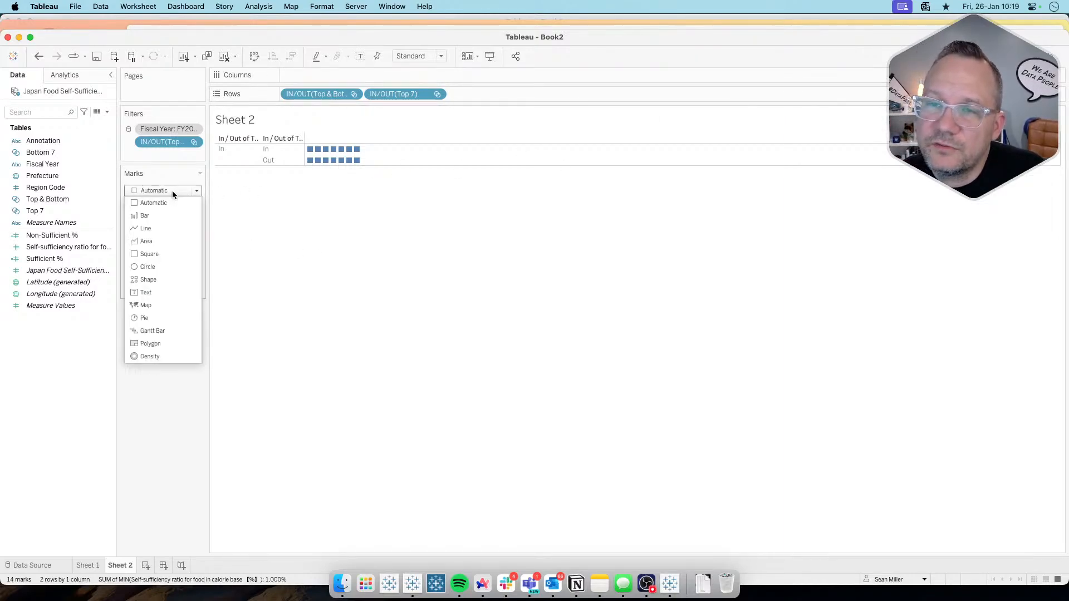
left_click(159, 318)
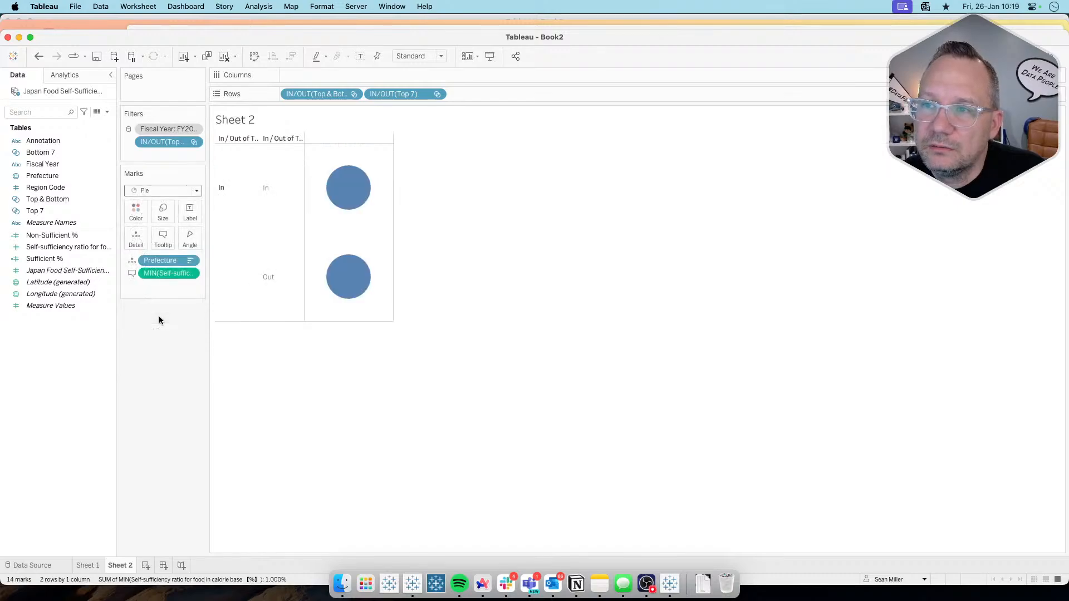
mouse_move(343, 184)
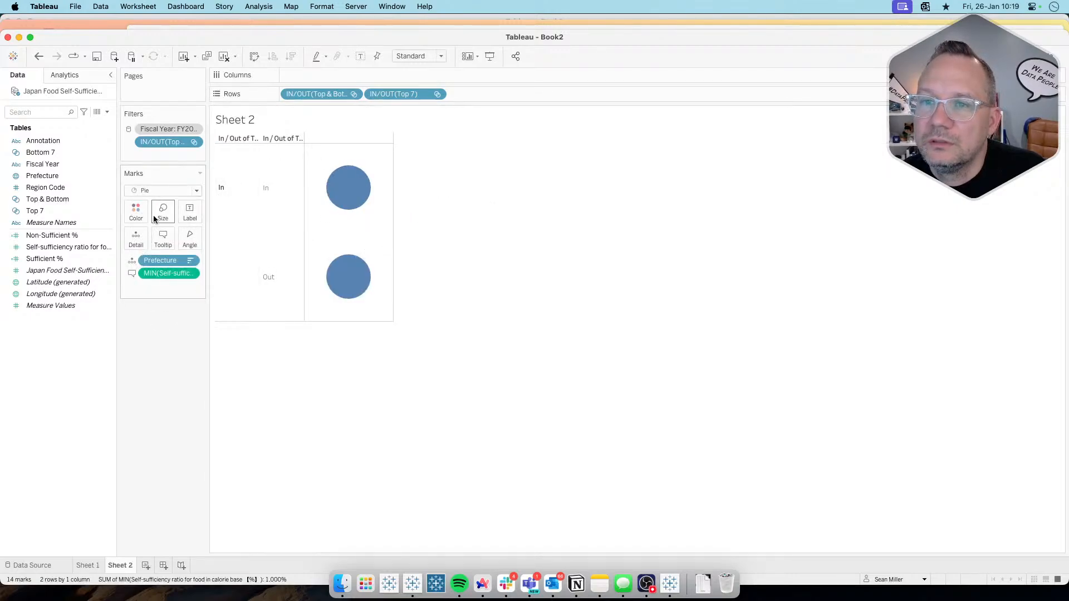
Step: Try moving Prefecture from Detail to Columns and undo the move
left_click_drag(156, 261, 298, 73)
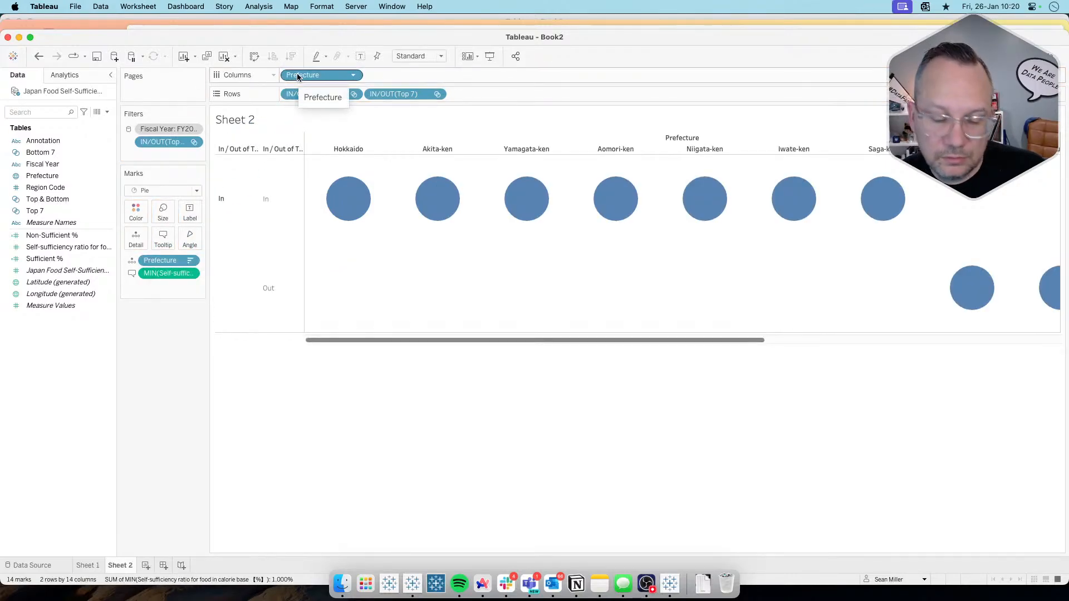
key("super+z")
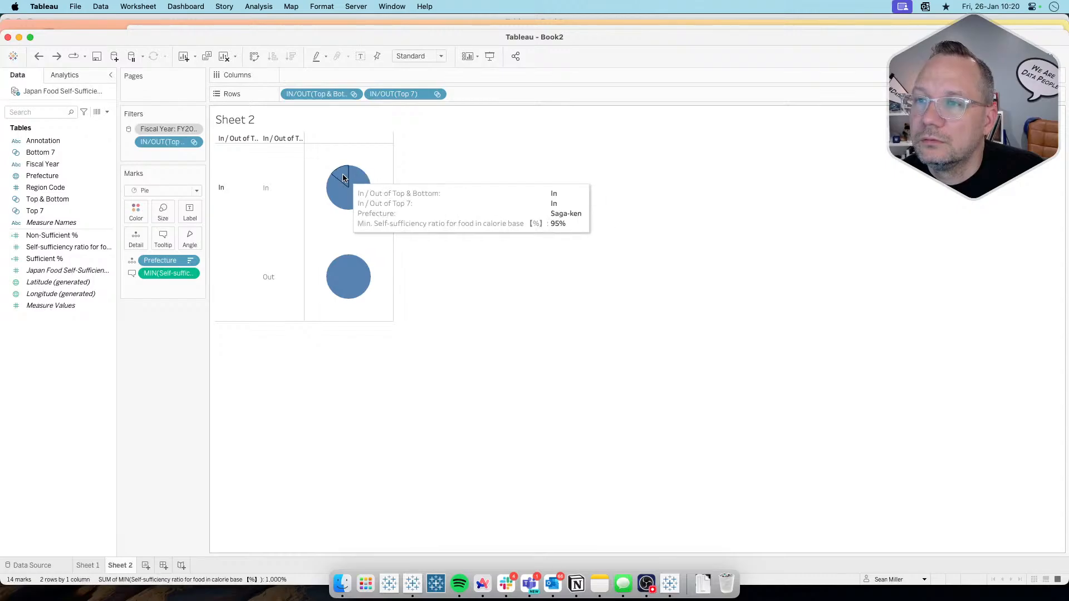
mouse_move(352, 167)
Step: Try an index() calculation on Columns, computed using Prefecture, to spread the pies across each row
double_click(330, 77)
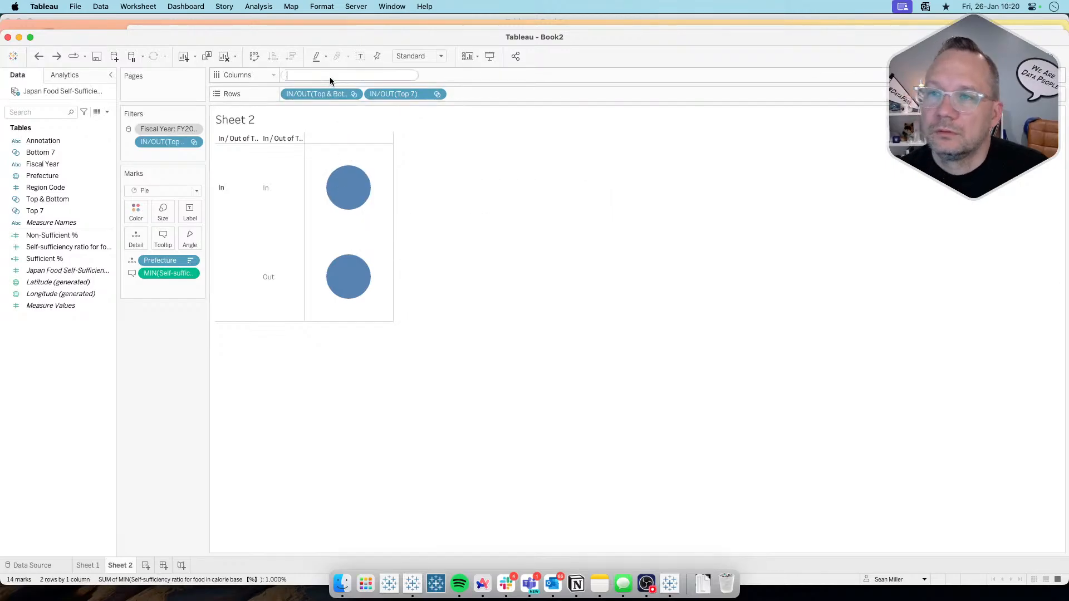
type("index()")
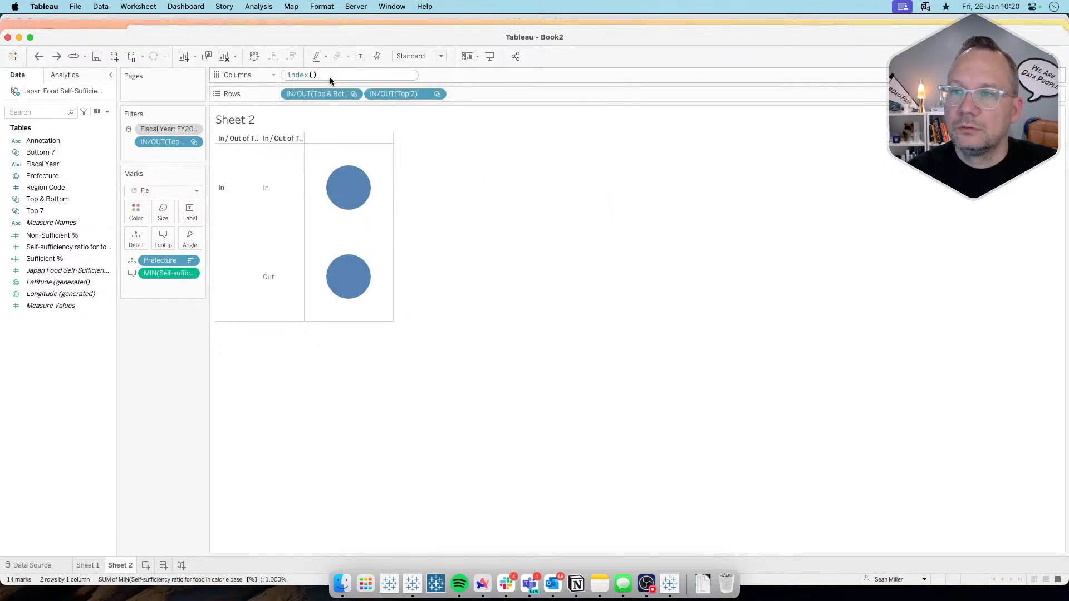
key("Return")
left_click(353, 75)
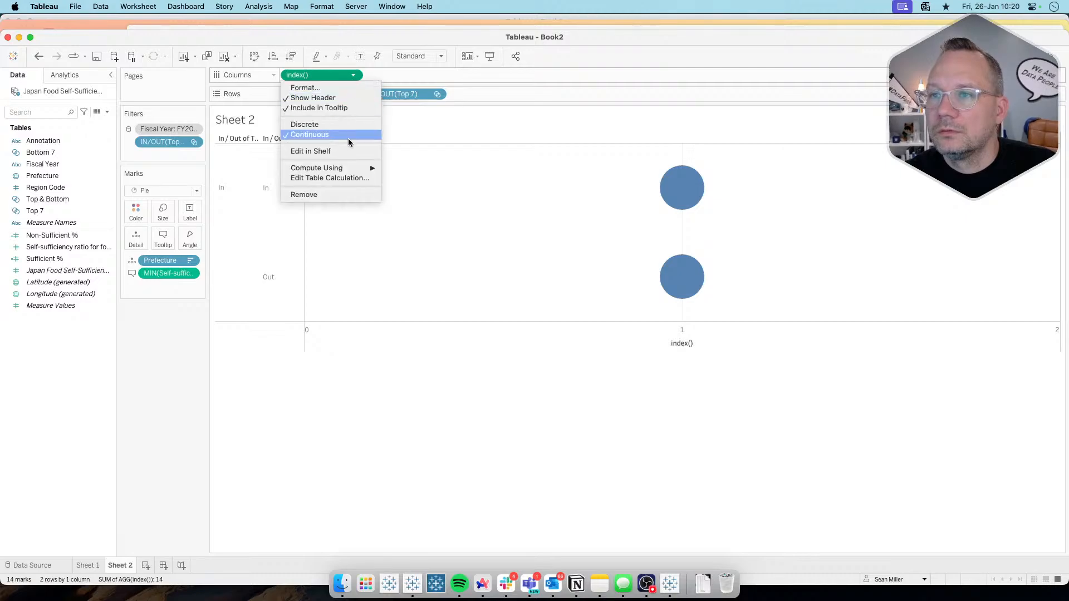
mouse_move(345, 168)
left_click(412, 238)
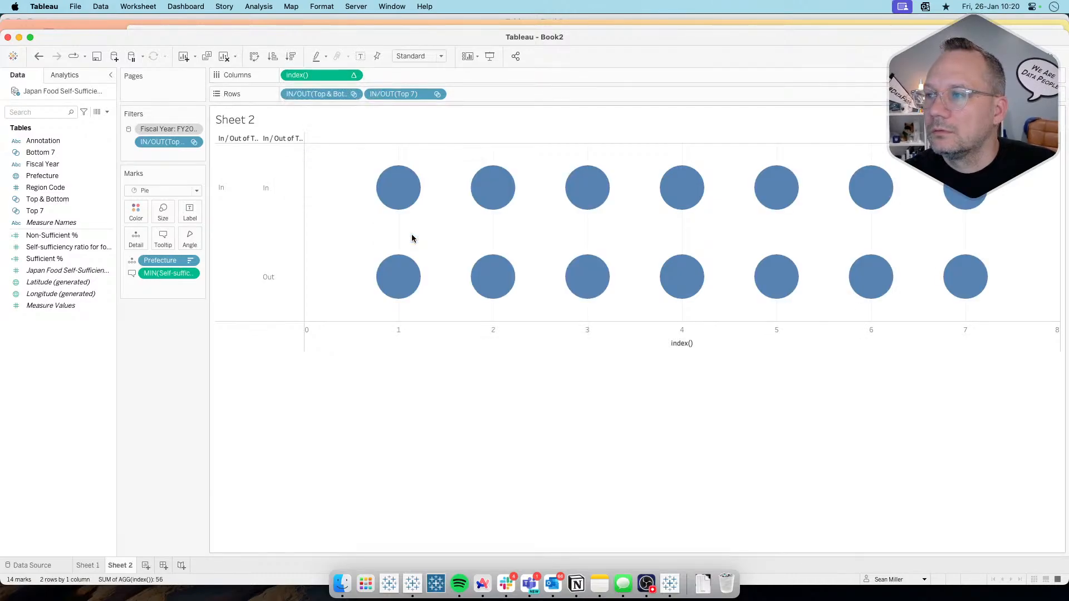
mouse_move(406, 192)
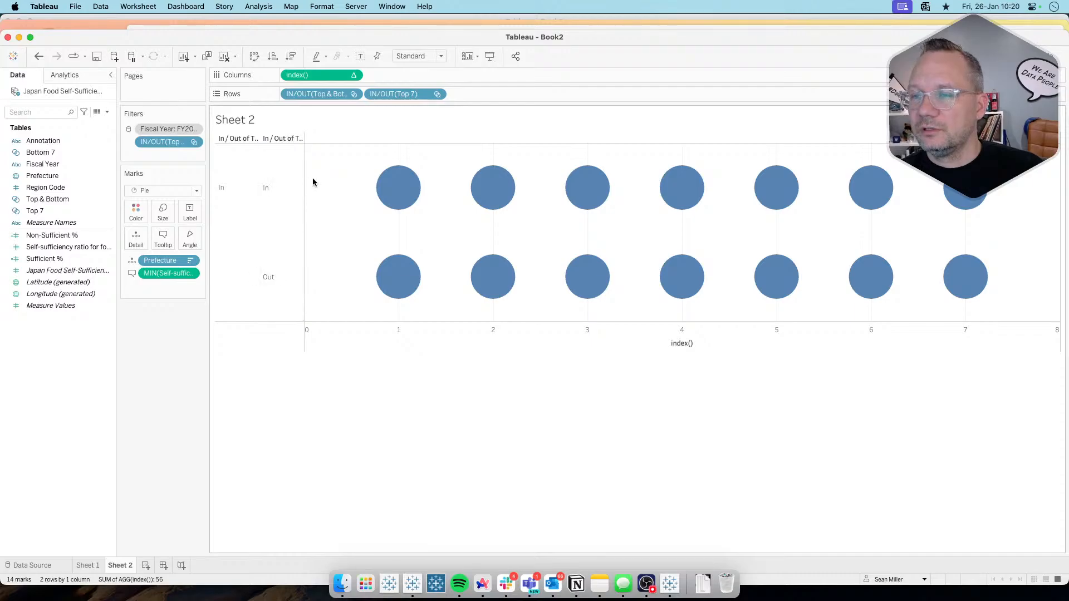
Step: Undo the index() calculation on Columns, then try moving Prefecture there again and undo that move
key("super+z")
mouse_move(675, 205)
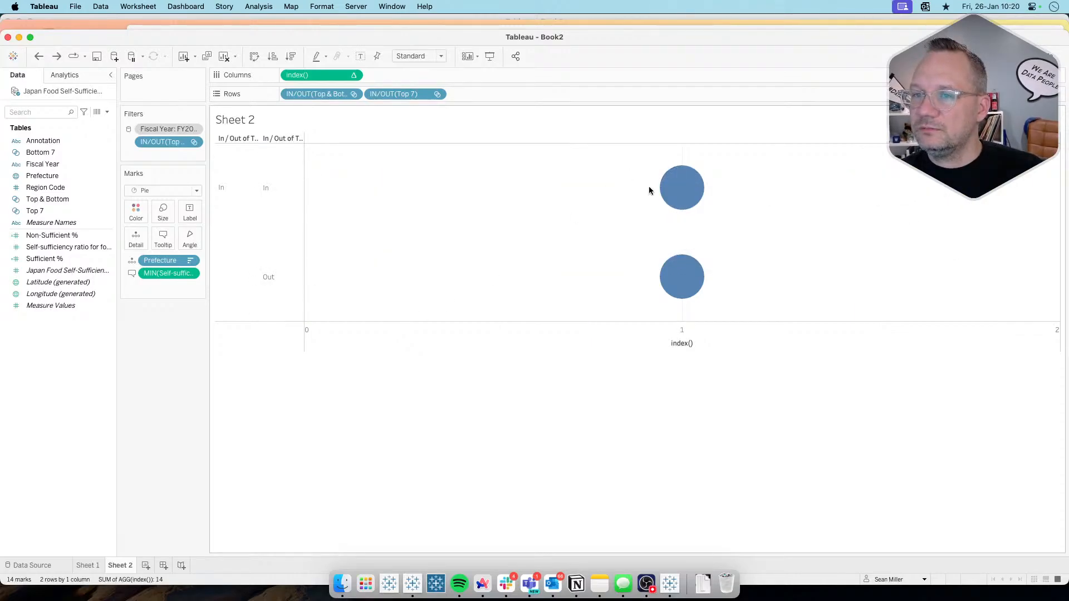
key("super+z")
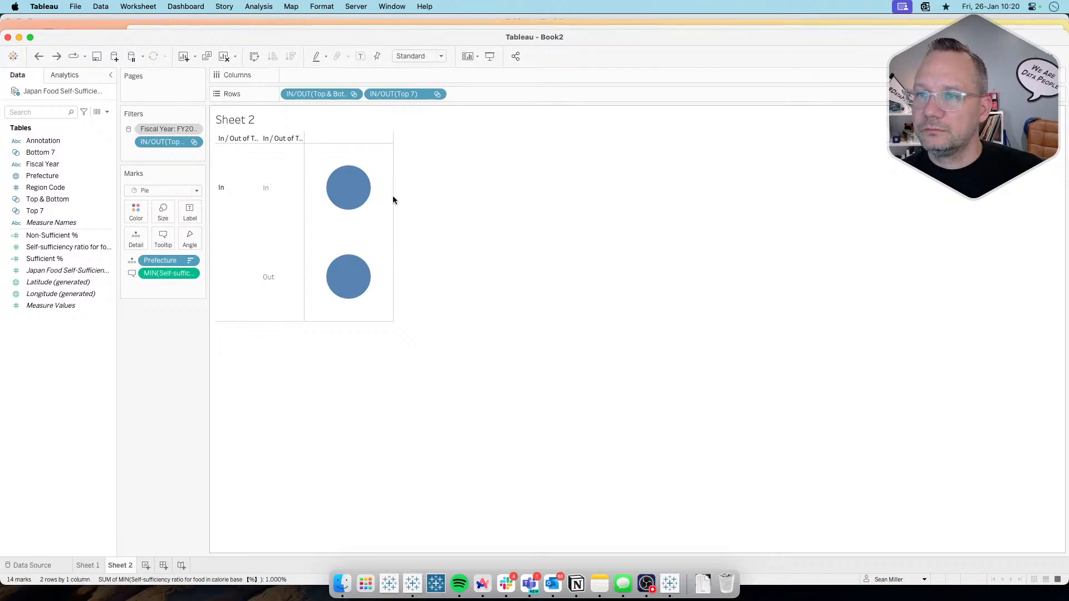
key("super+shift+z")
key("super+z")
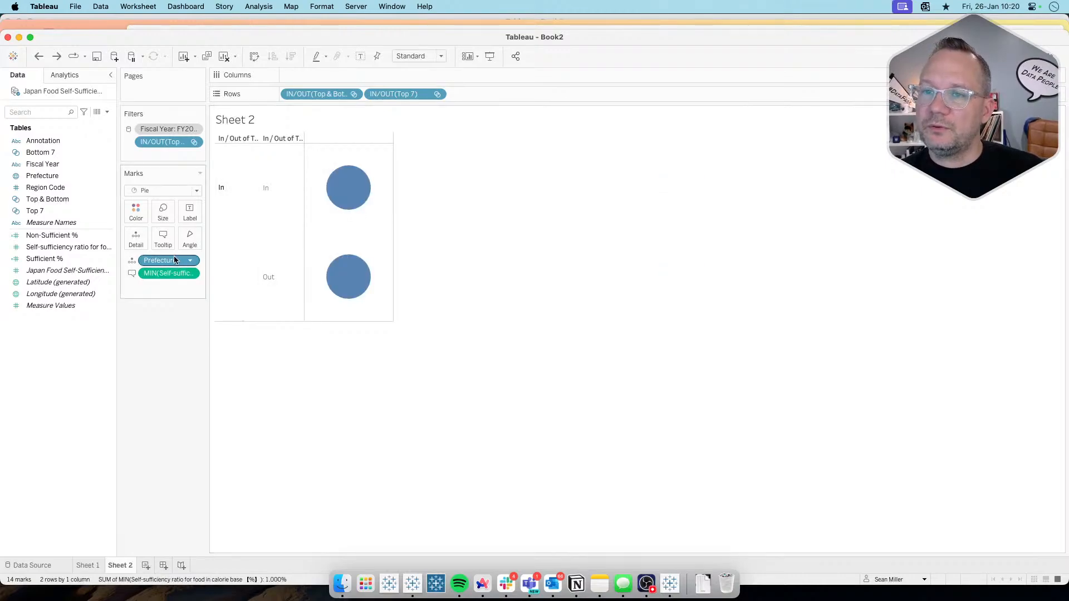
left_click_drag(165, 258, 328, 75)
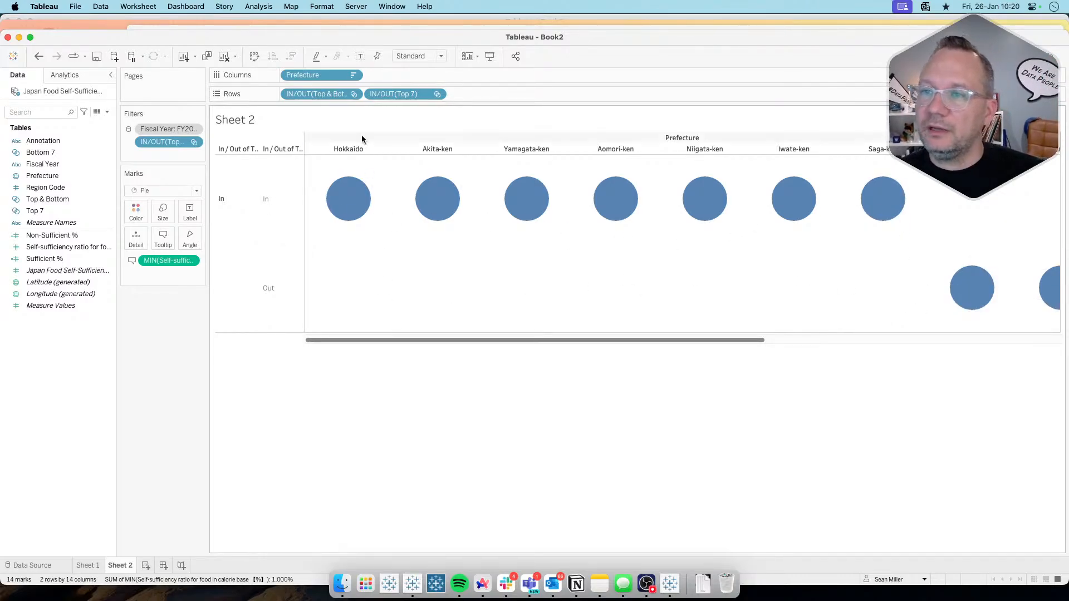
key("super+z")
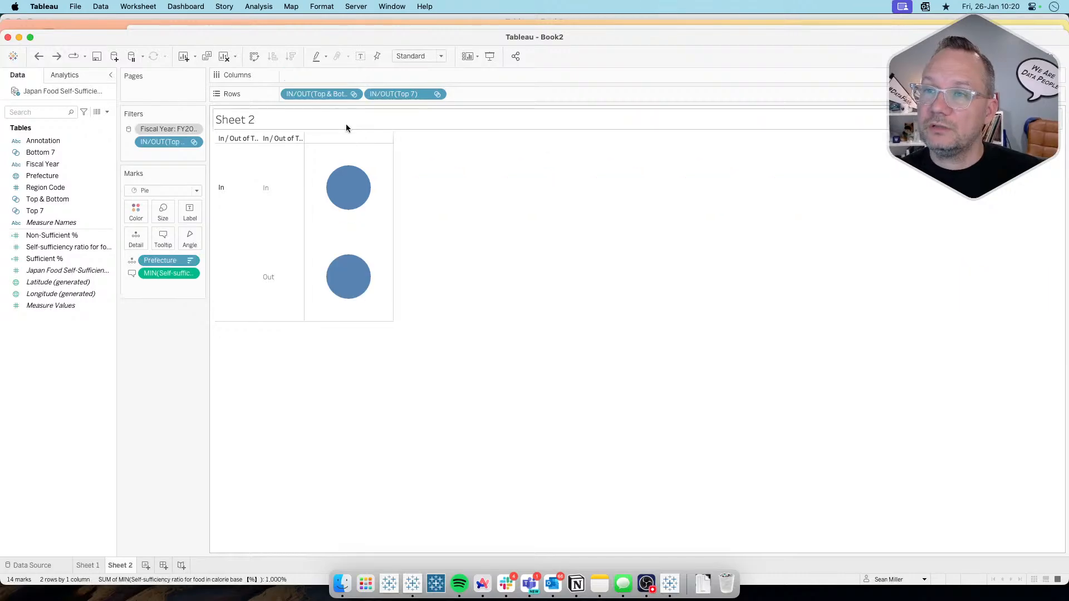
Step: Add an index() calculation to Columns and compute it using Prefecture
double_click(329, 78)
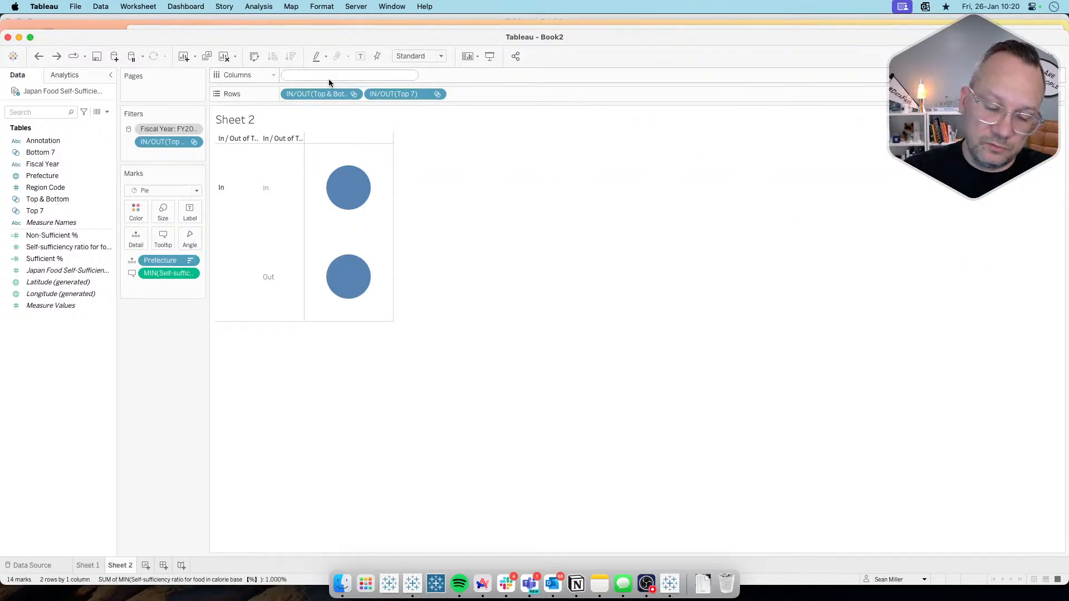
type("index(")
key("Return")
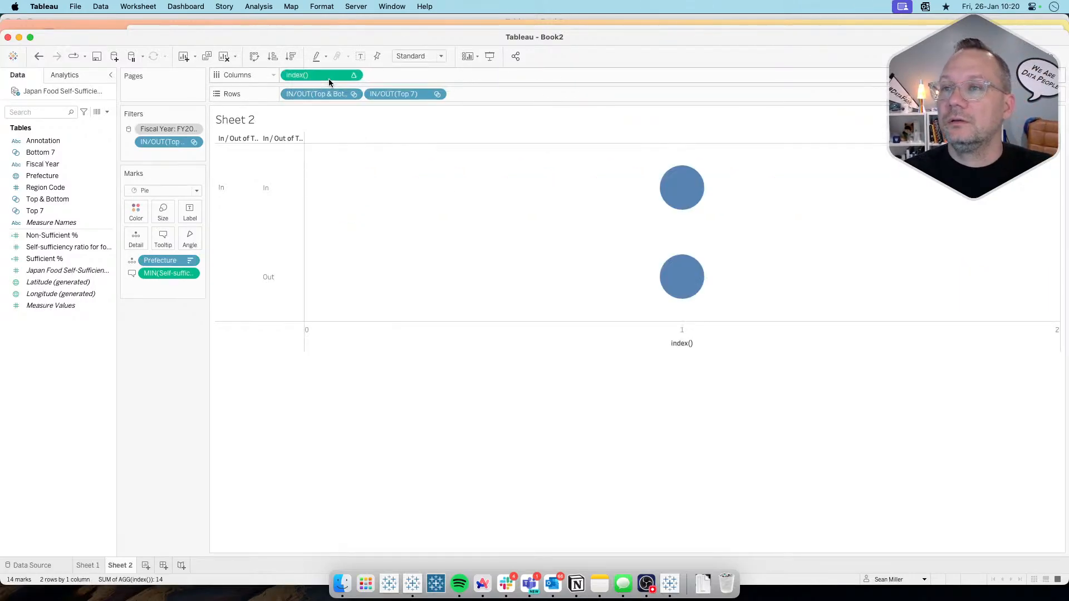
left_click(352, 75)
mouse_move(323, 167)
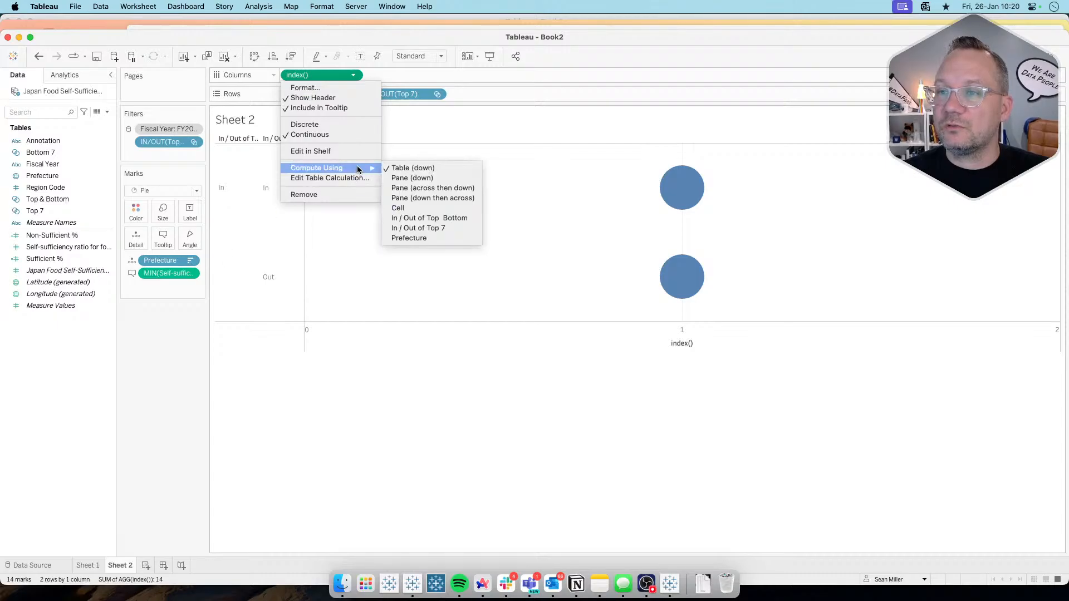
left_click(410, 239)
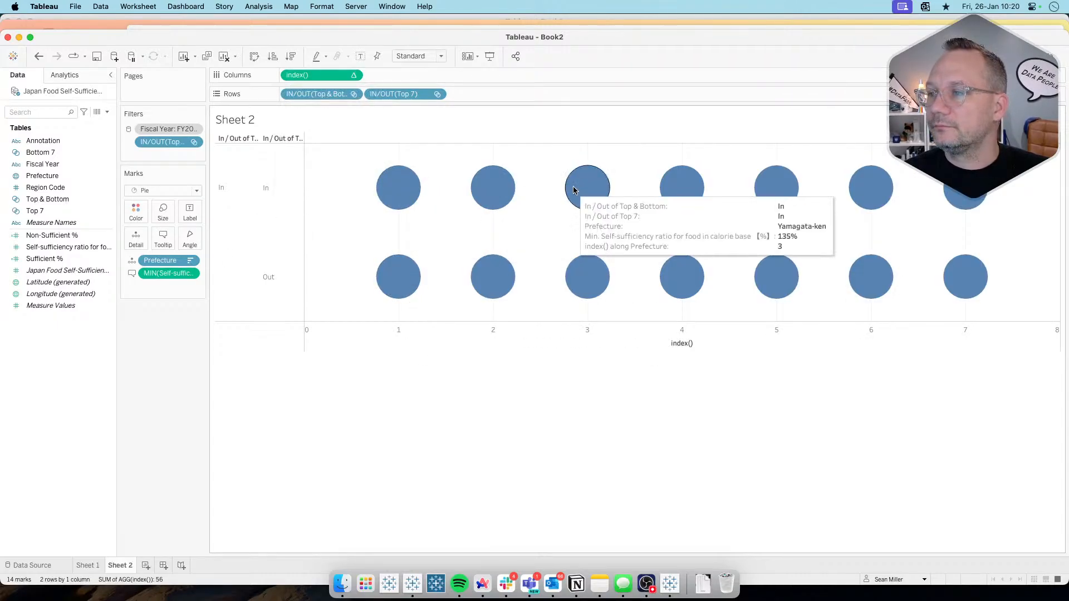
mouse_move(480, 177)
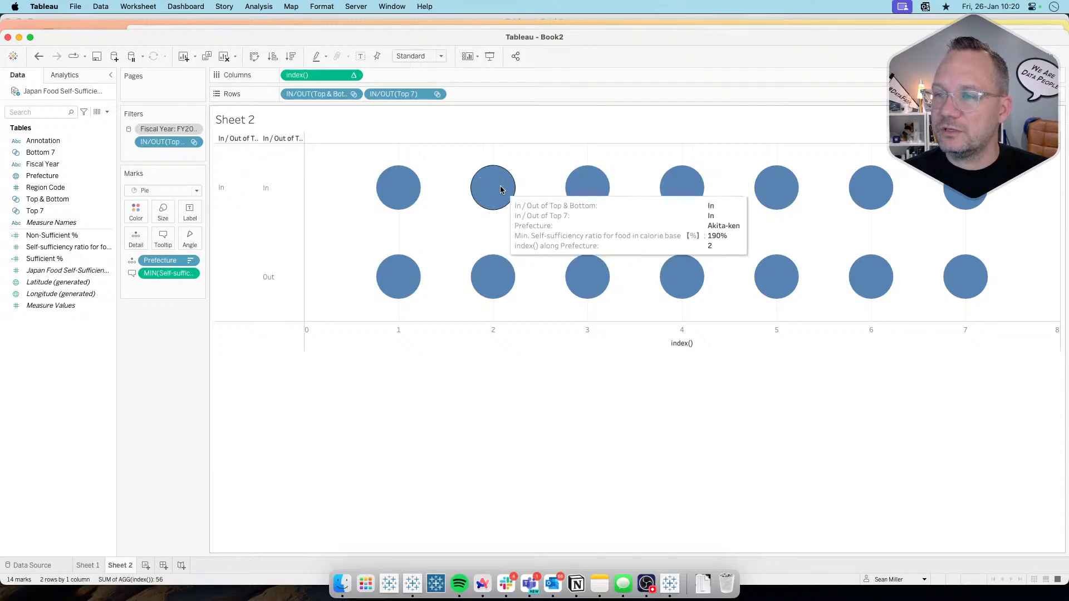
Step: Filter Measure Names to only Non-Sufficient % and Sufficient %
left_click(90, 262)
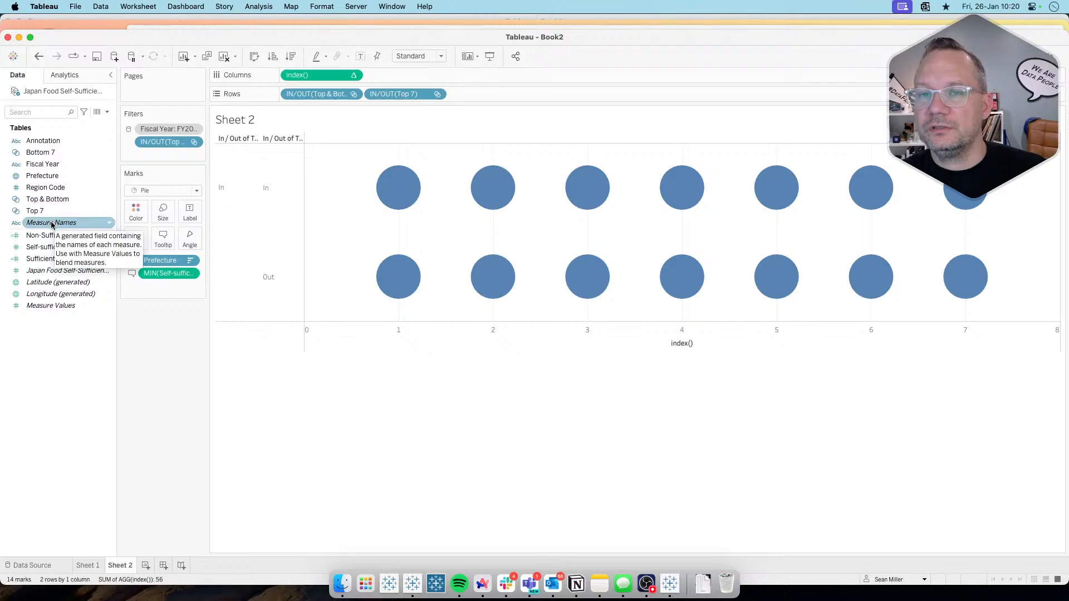
left_click_drag(52, 225, 162, 153)
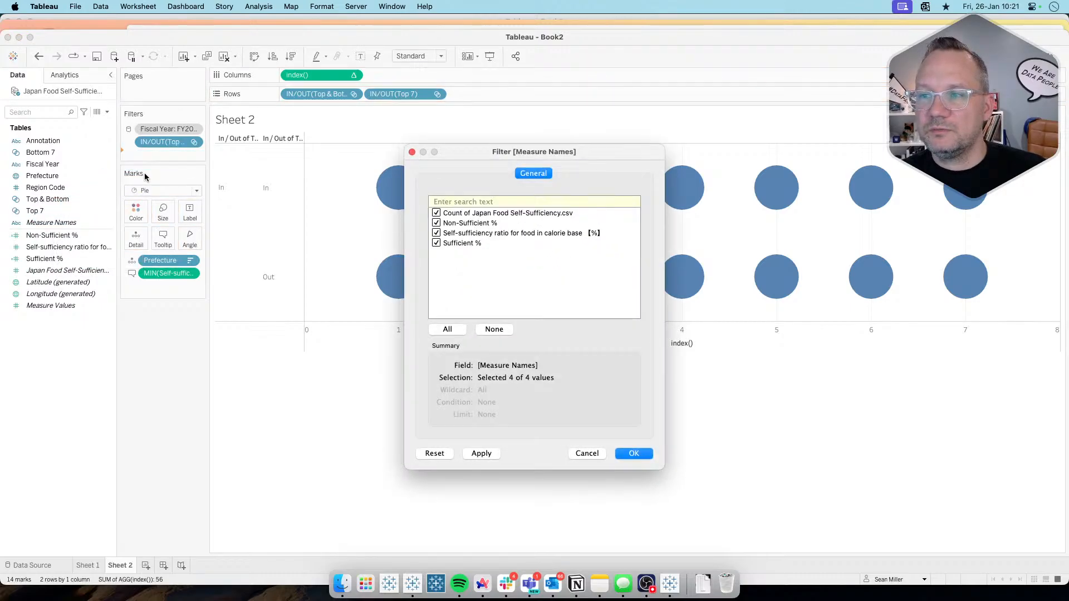
left_click(490, 329)
left_click(437, 223)
left_click(437, 243)
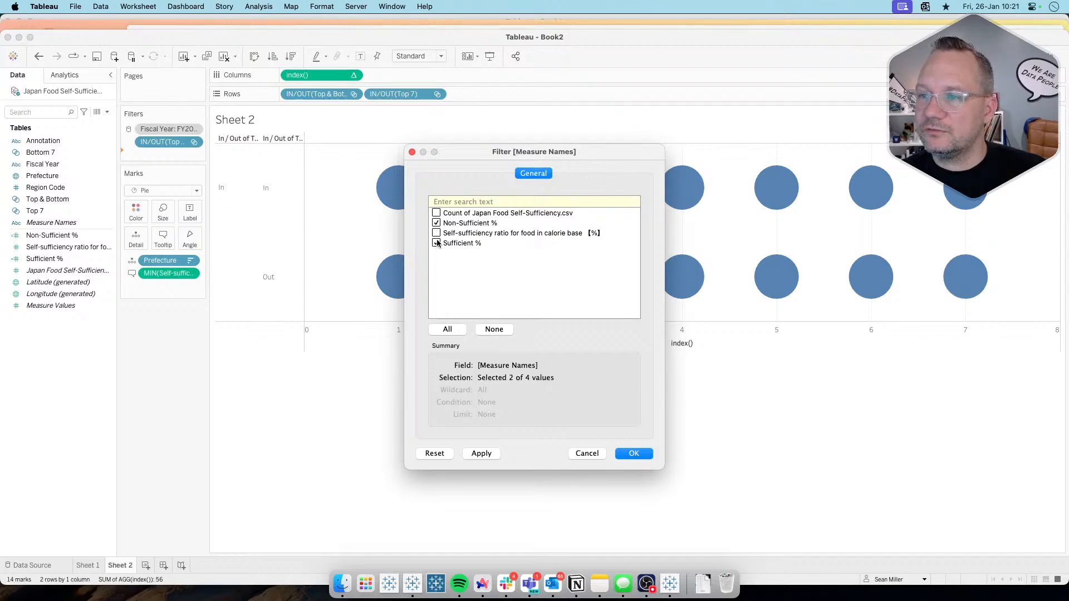
left_click(634, 454)
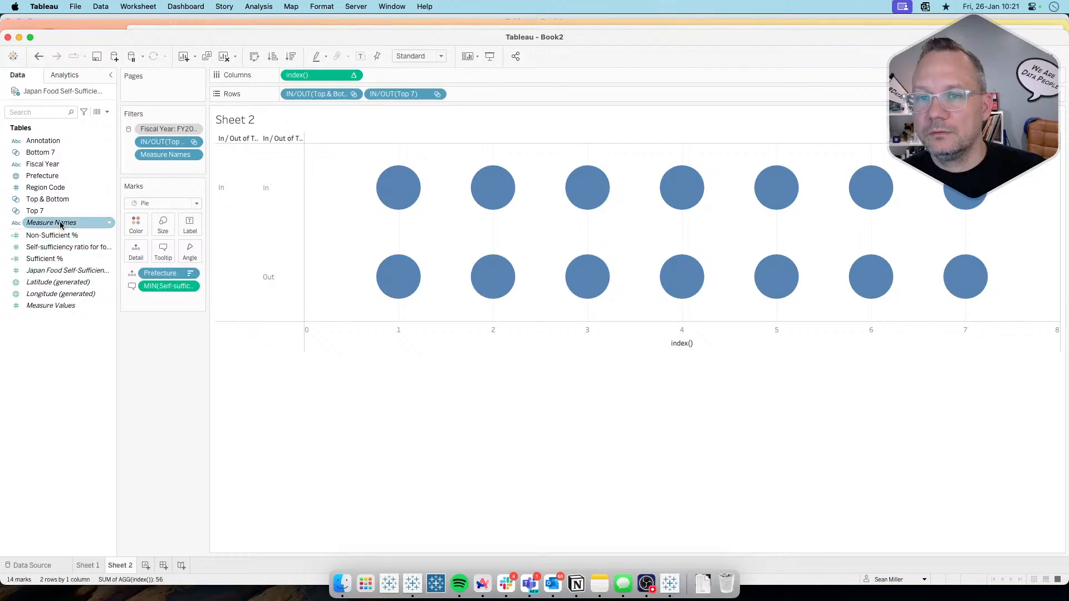
Step: Assign Measure Values to the pie angle and Measure Names to color, and compare Hokkaido's slices with the target in Arc
left_click_drag(56, 306, 189, 255)
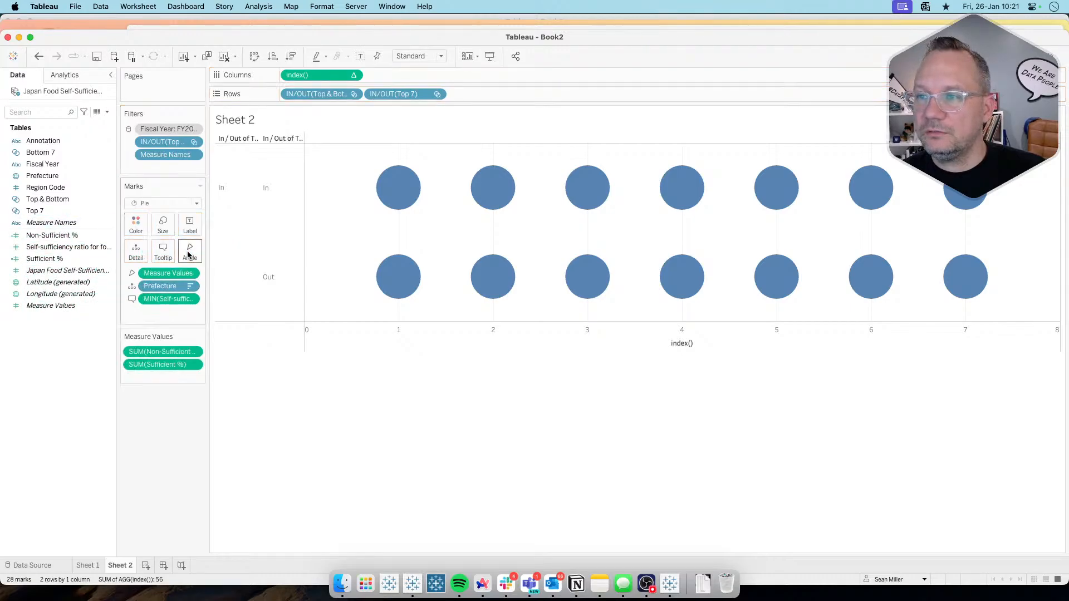
left_click_drag(51, 222, 132, 226)
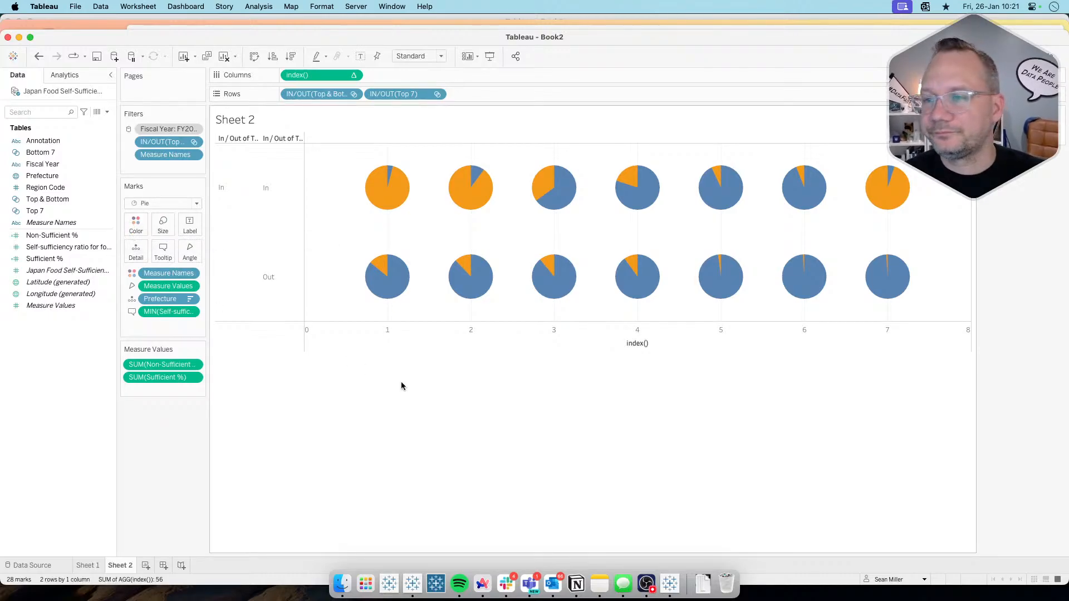
key("super+Tab")
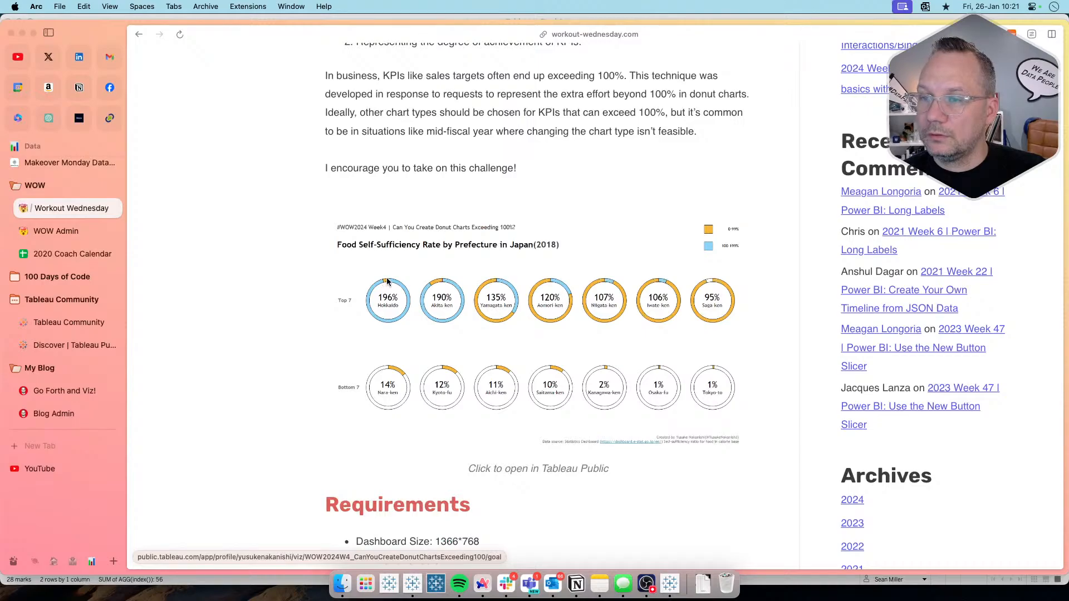
key("super+Tab")
mouse_move(390, 180)
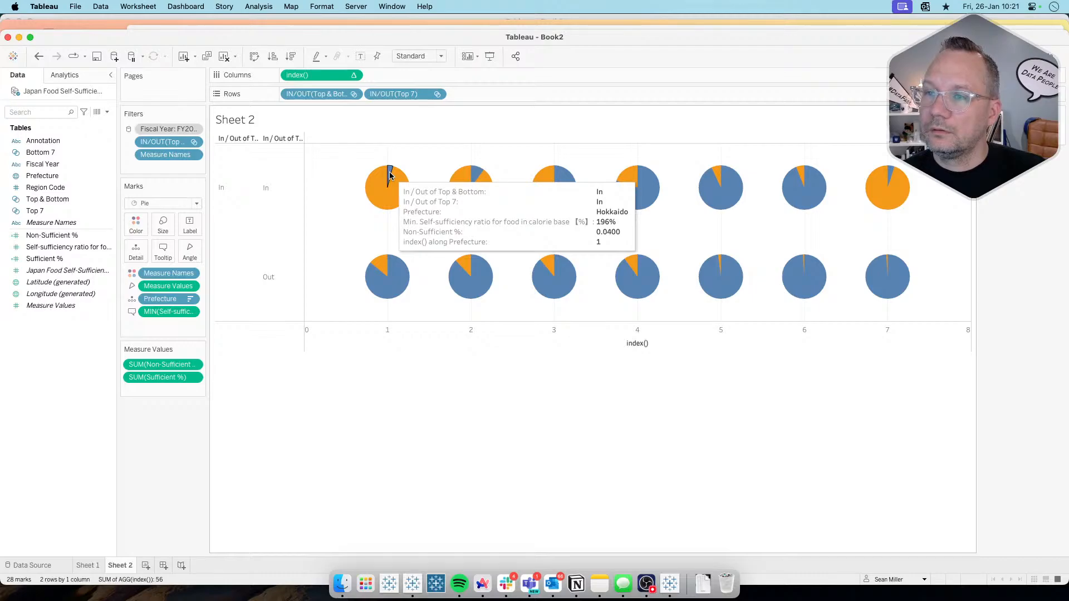
Step: Reorder Measure Values to put Sufficient % before Non-Sufficient %, compare the pies with the target in Arc and return to Tableau
left_click_drag(162, 364, 171, 392)
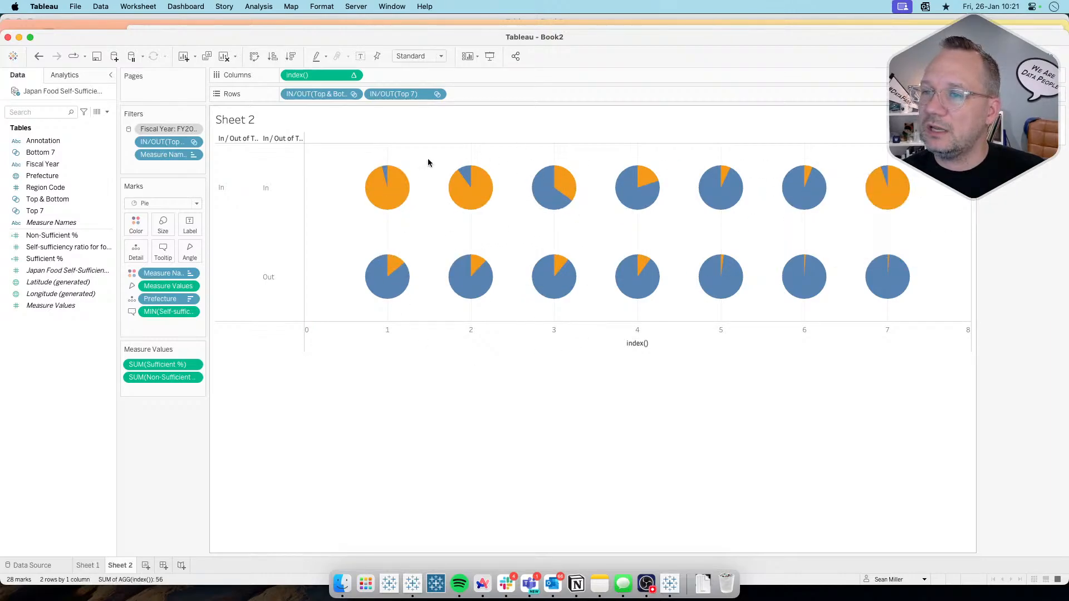
key("super+Tab")
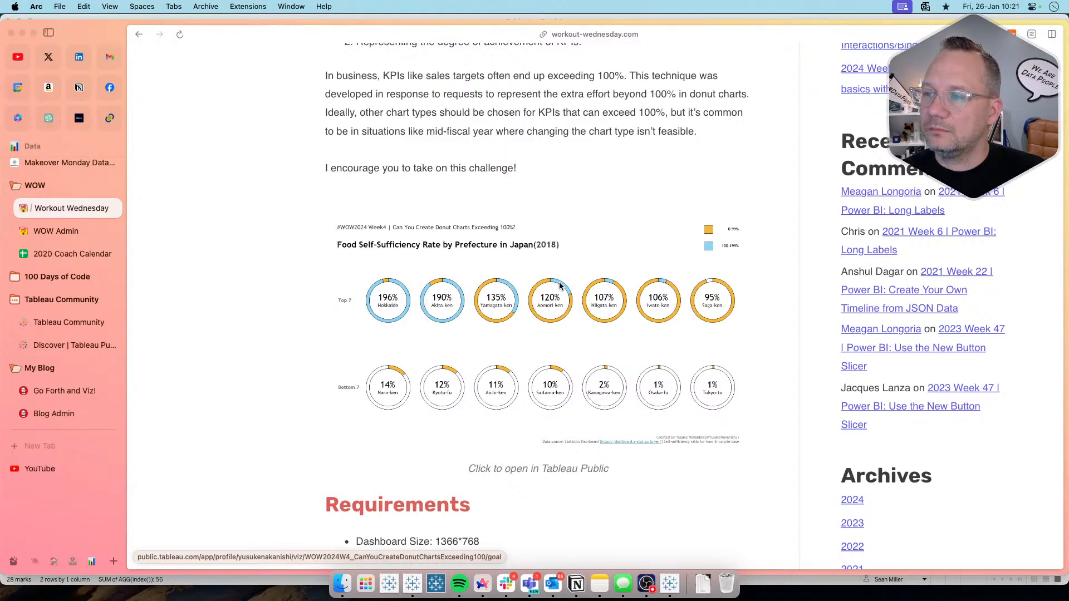
key("super+Tab")
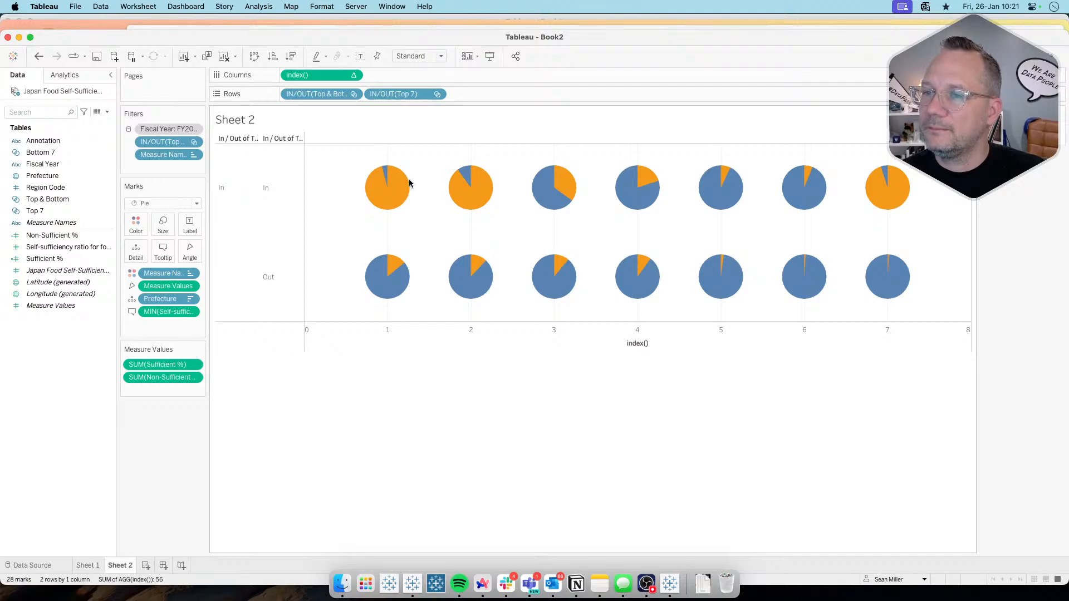
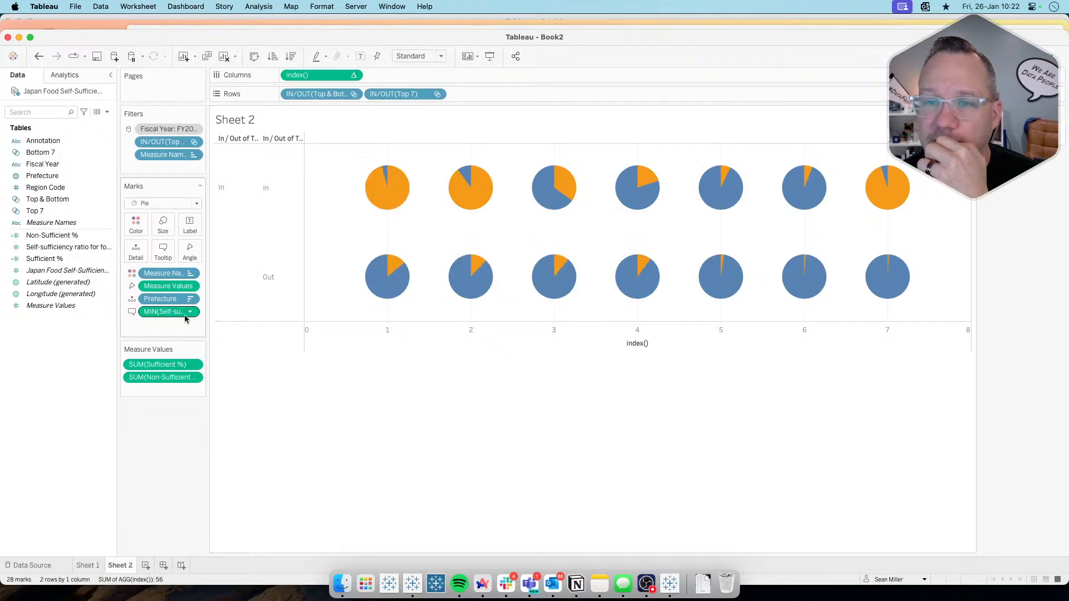
Step: Exclude Measure Values and the index() calculation from the pie chart's tooltip
left_click(190, 286)
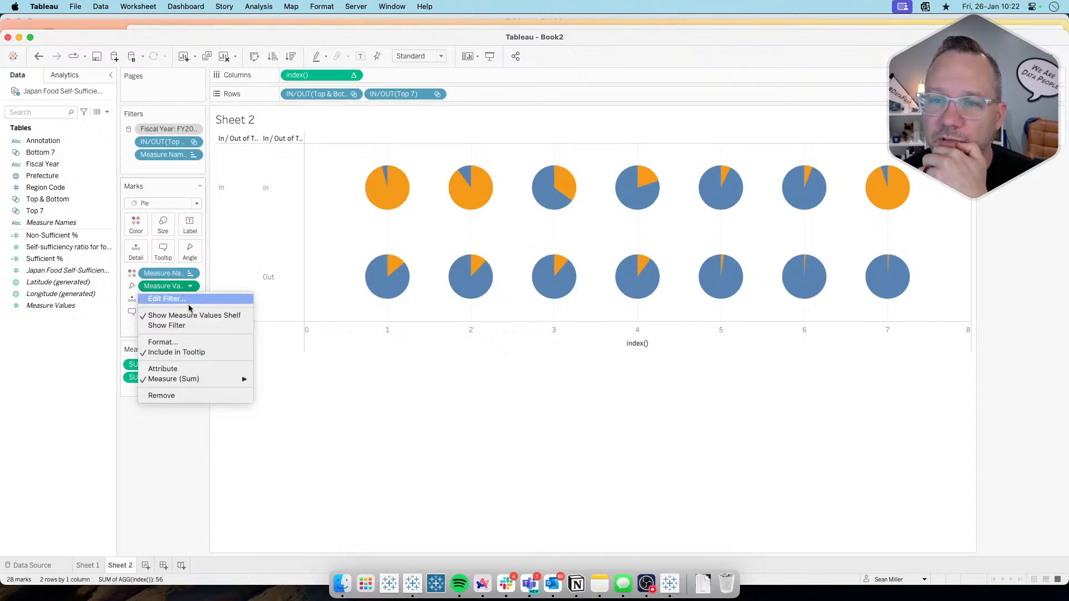
left_click(187, 354)
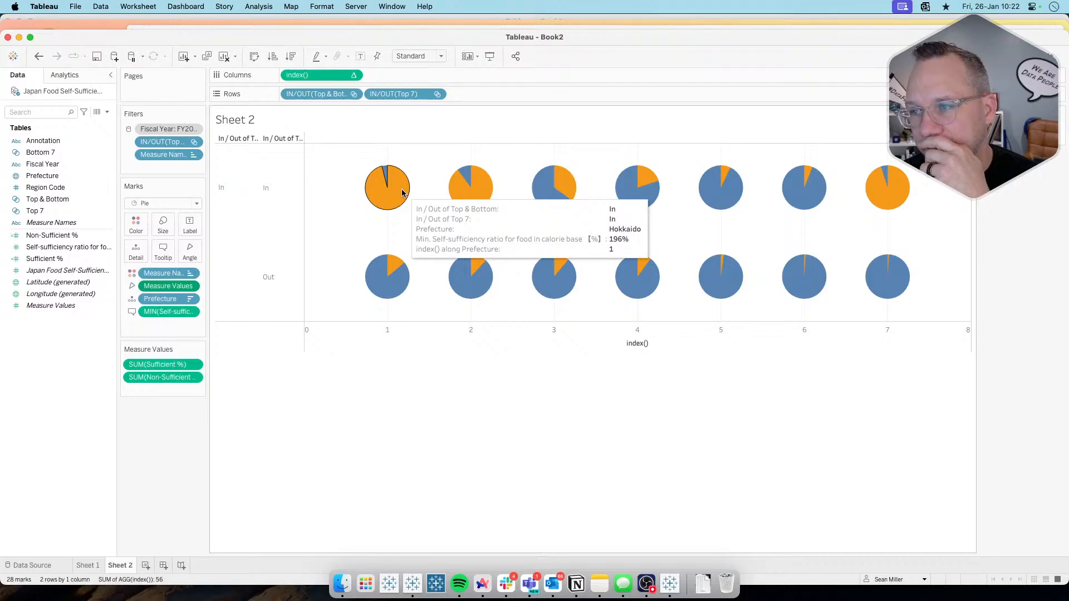
left_click(353, 74)
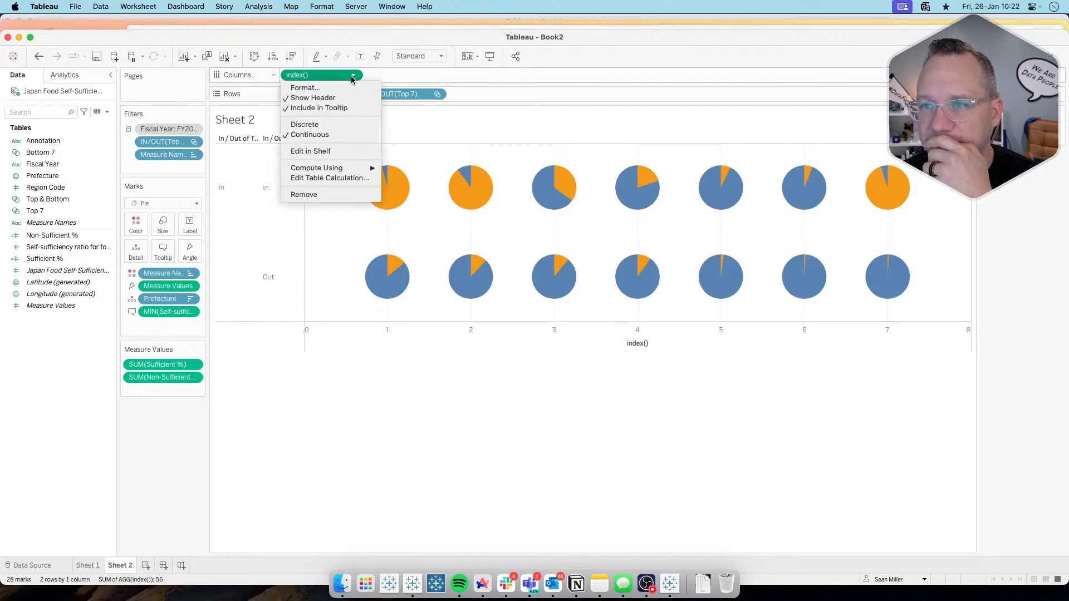
left_click(327, 108)
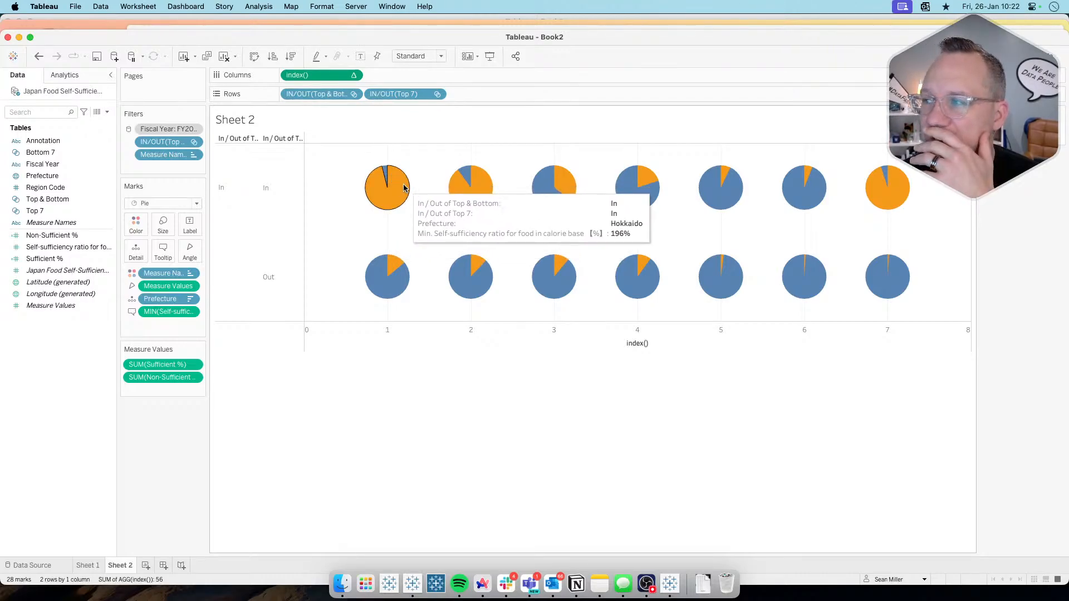
Step: Show the Fiscal Year filter as a single-value list and filter the pies to FY2019
left_click(195, 130)
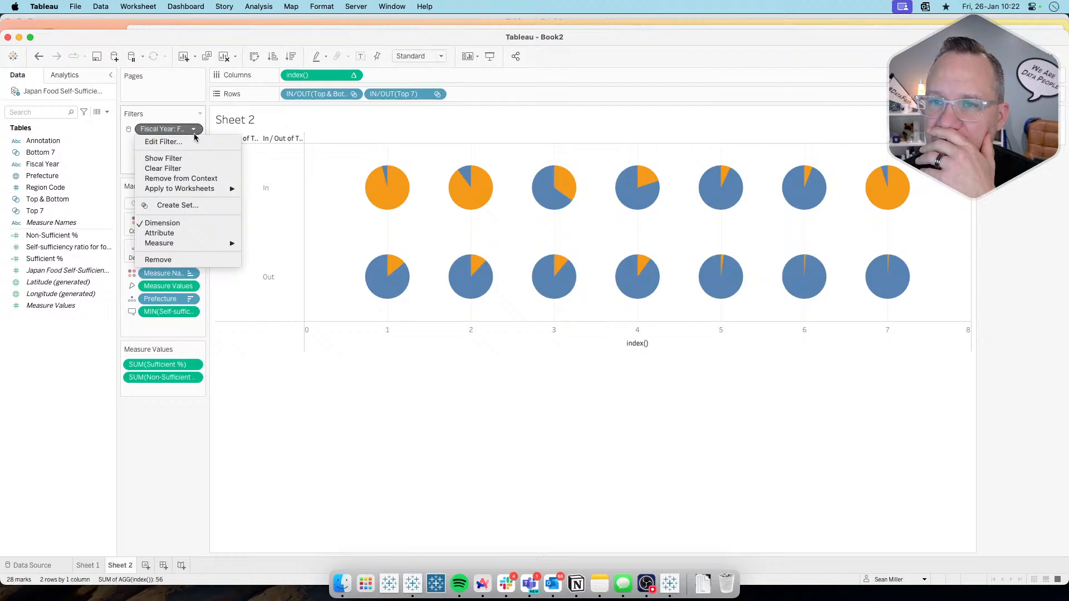
left_click(177, 161)
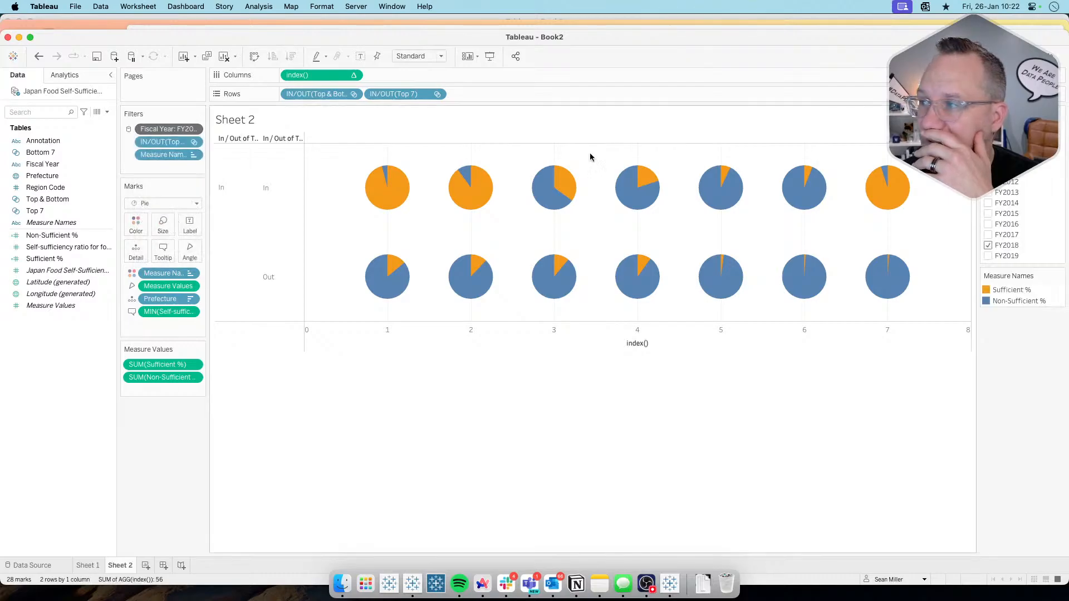
left_click(1061, 116)
left_click(999, 214)
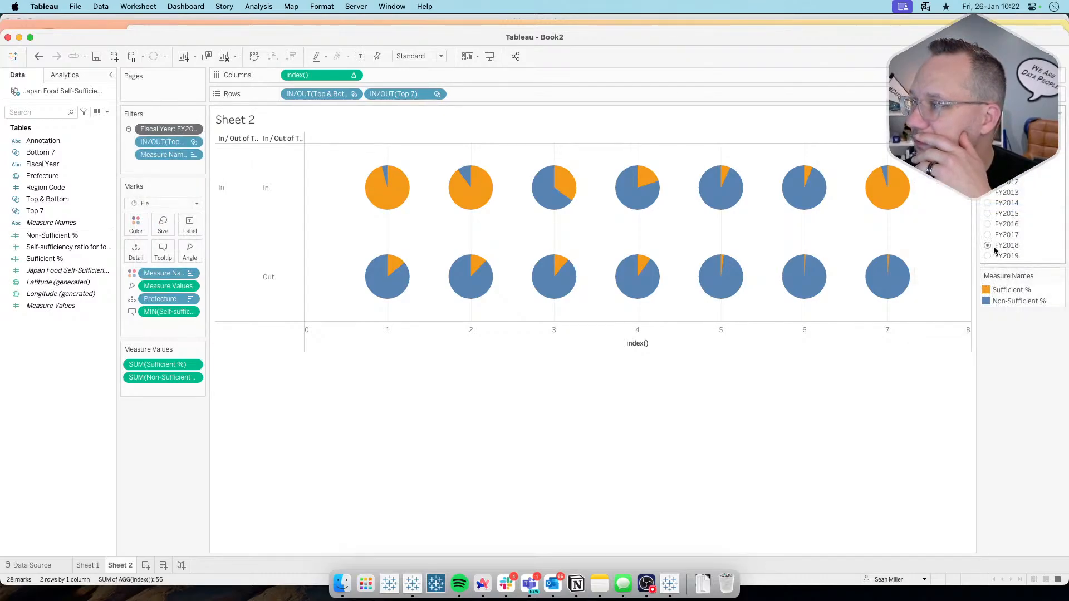
left_click(987, 256)
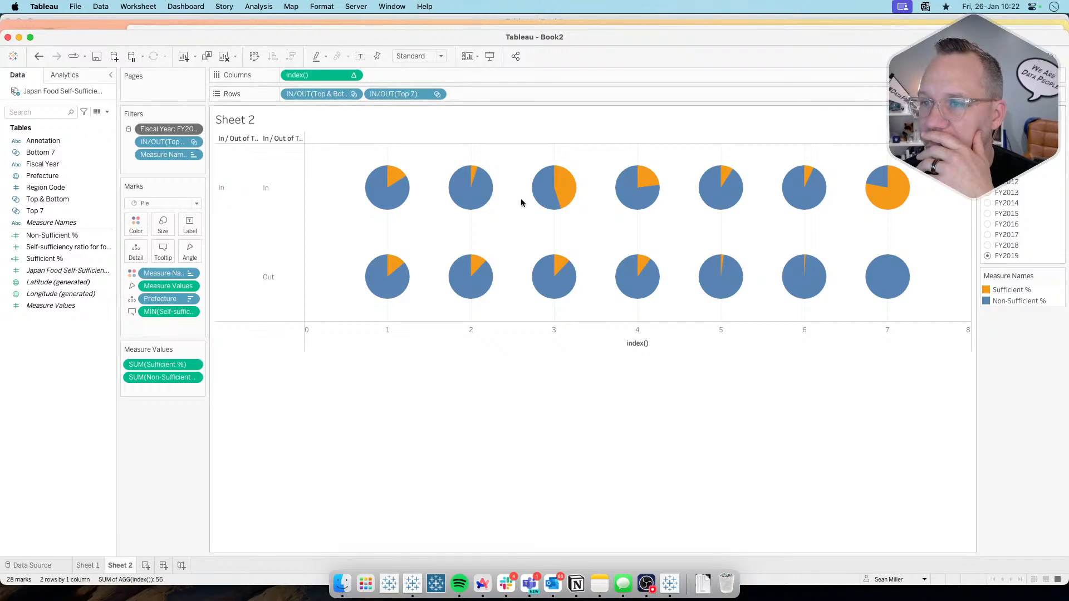
mouse_move(378, 191)
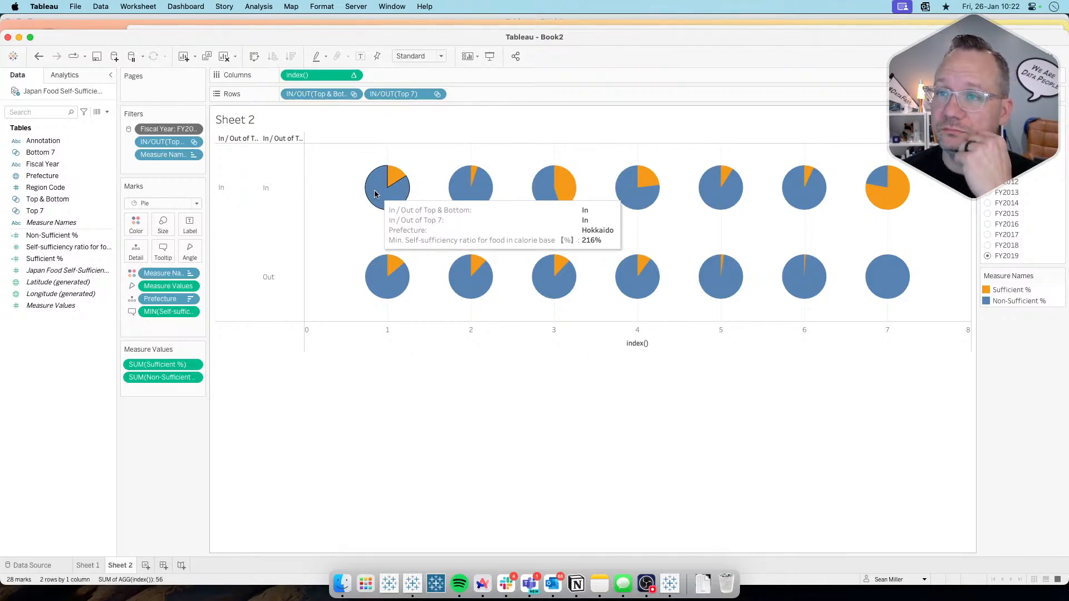
double_click(489, 93)
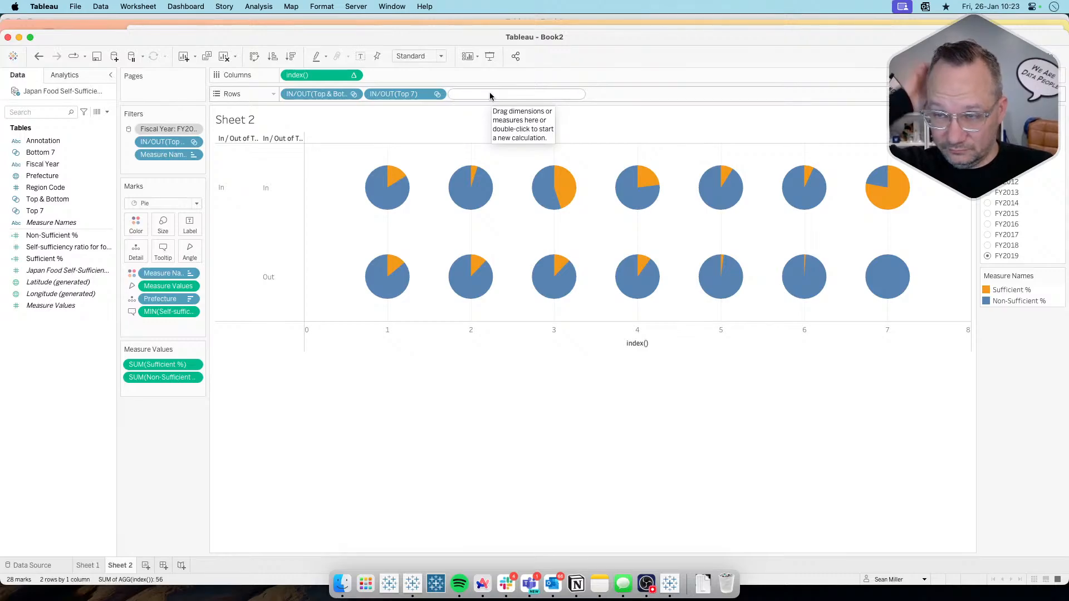
left_click(423, 75)
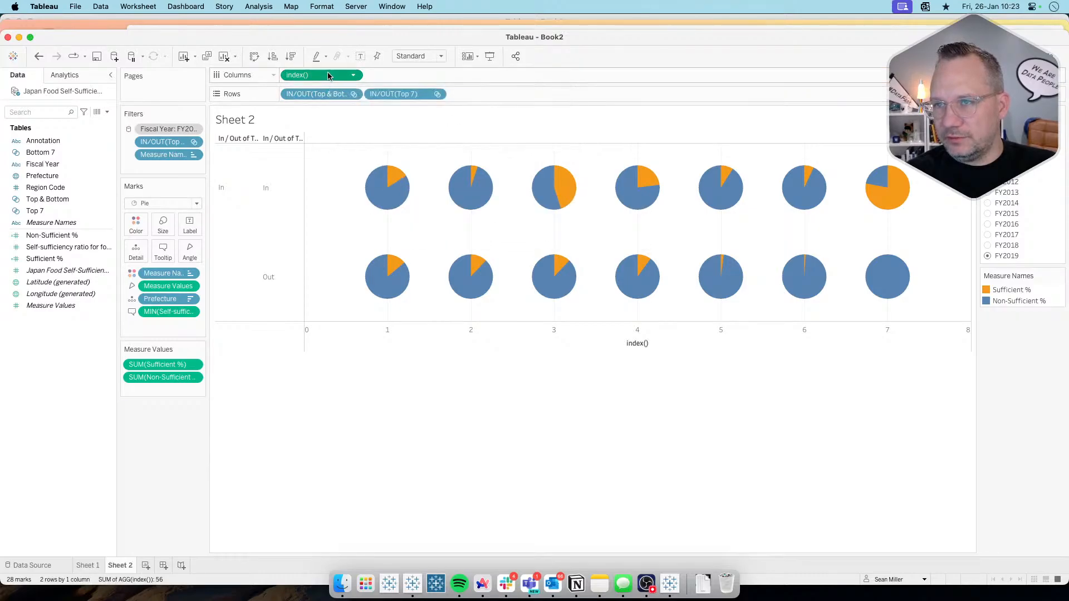
left_click_drag(331, 82, 333, 77)
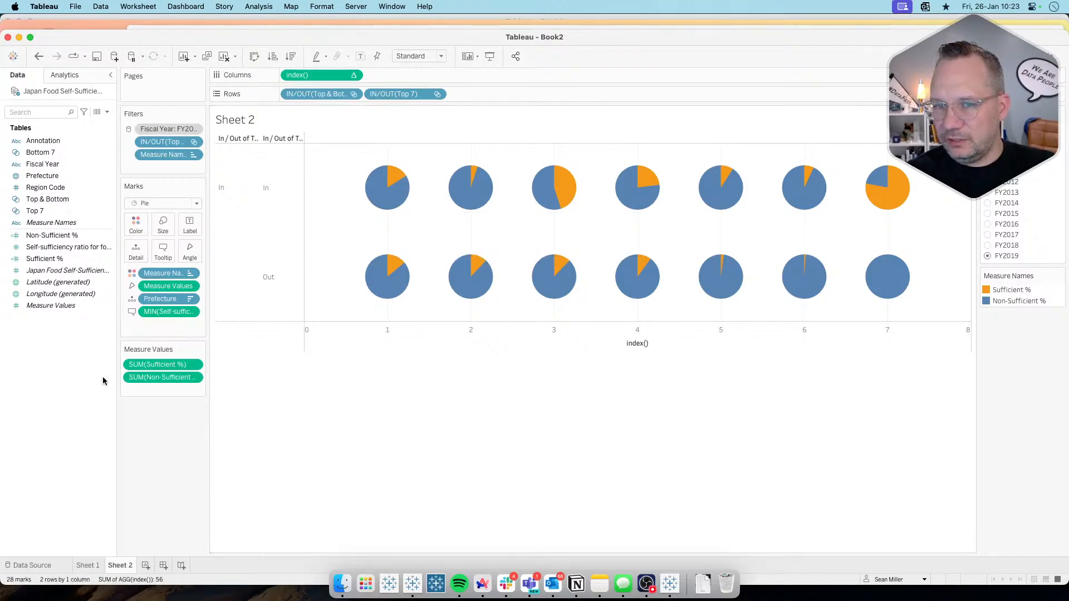
Step: Create a calculated field named Magnitude from the self-sufficiency ratio for food measure
right_click(77, 249)
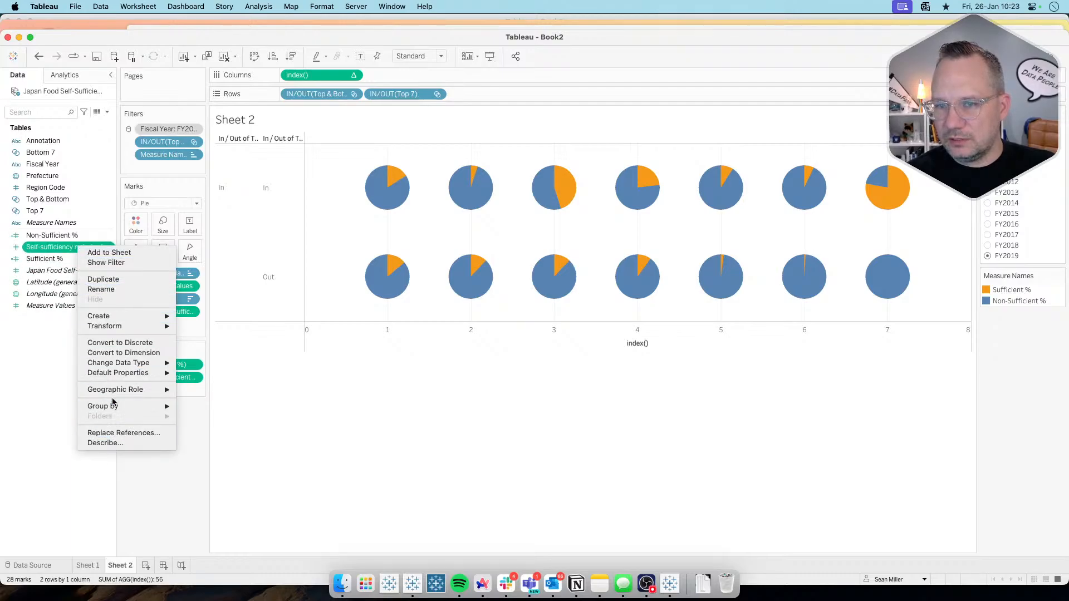
mouse_move(123, 313)
left_click(200, 314)
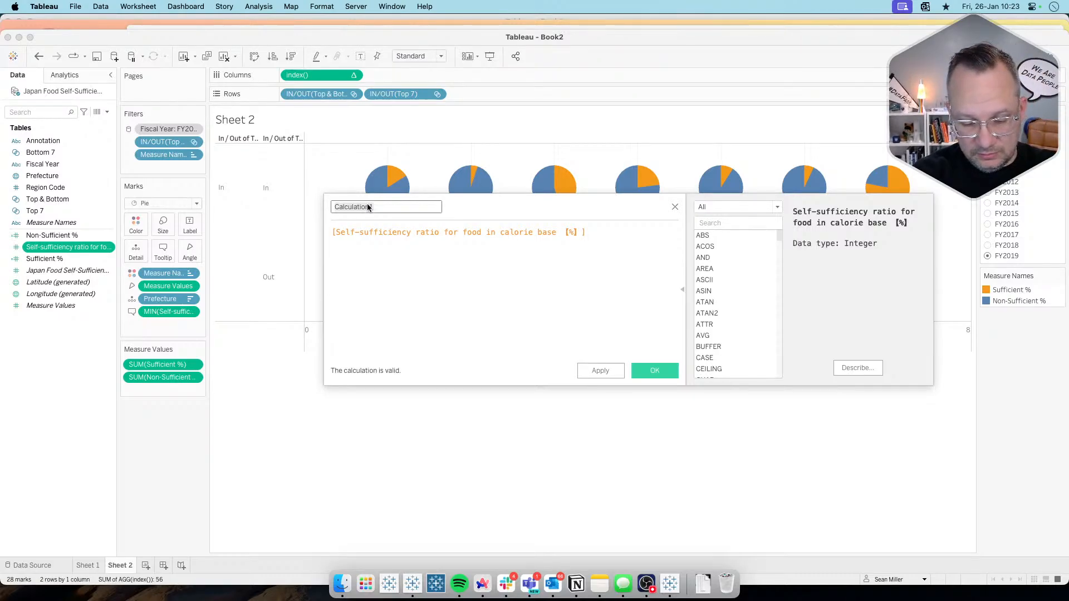
type("Magnitude")
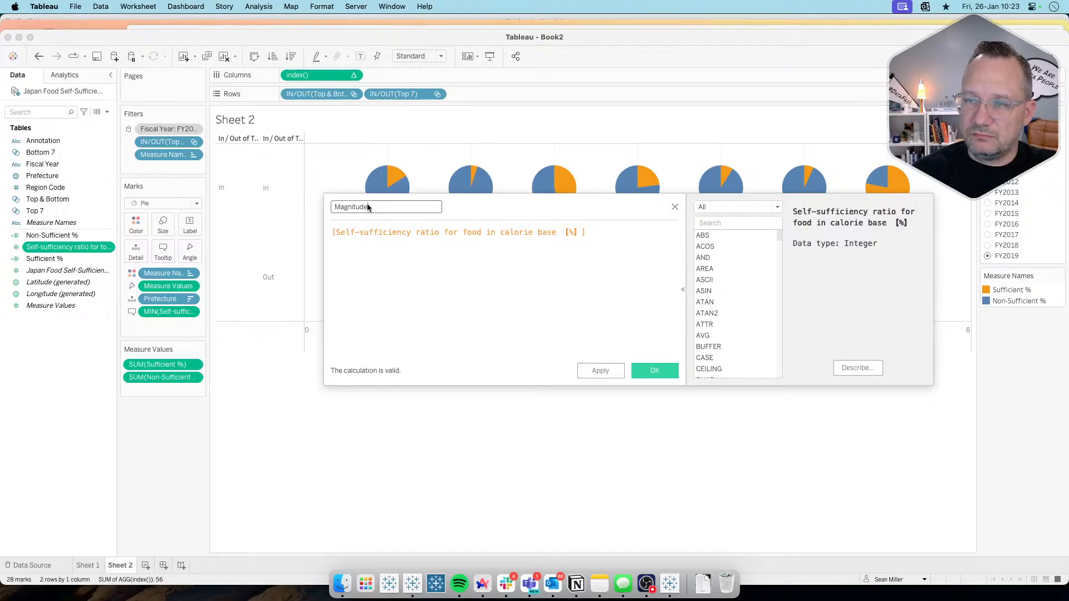
key("Tab")
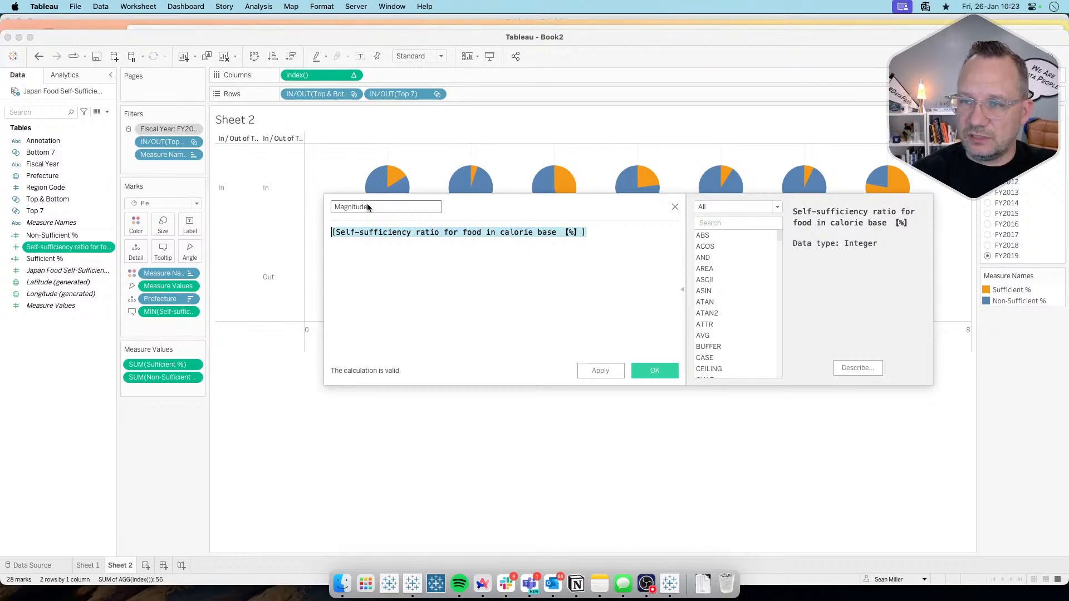
Step: Write the Magnitude formula as int([Self-sufficiency ratio for food in calorie base 【%】]/100)
key("Left")
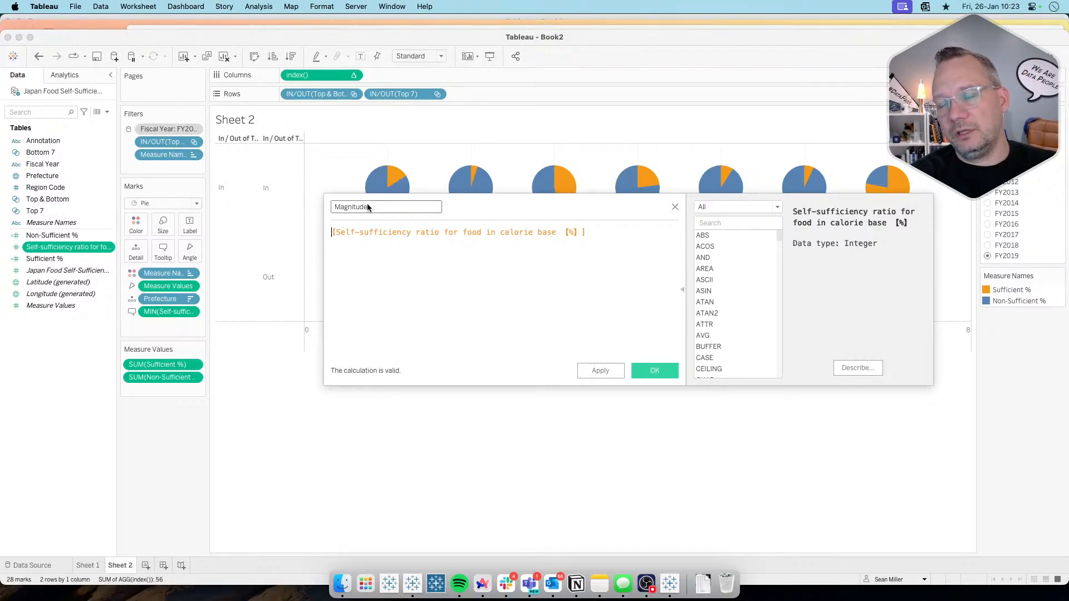
type("floo")
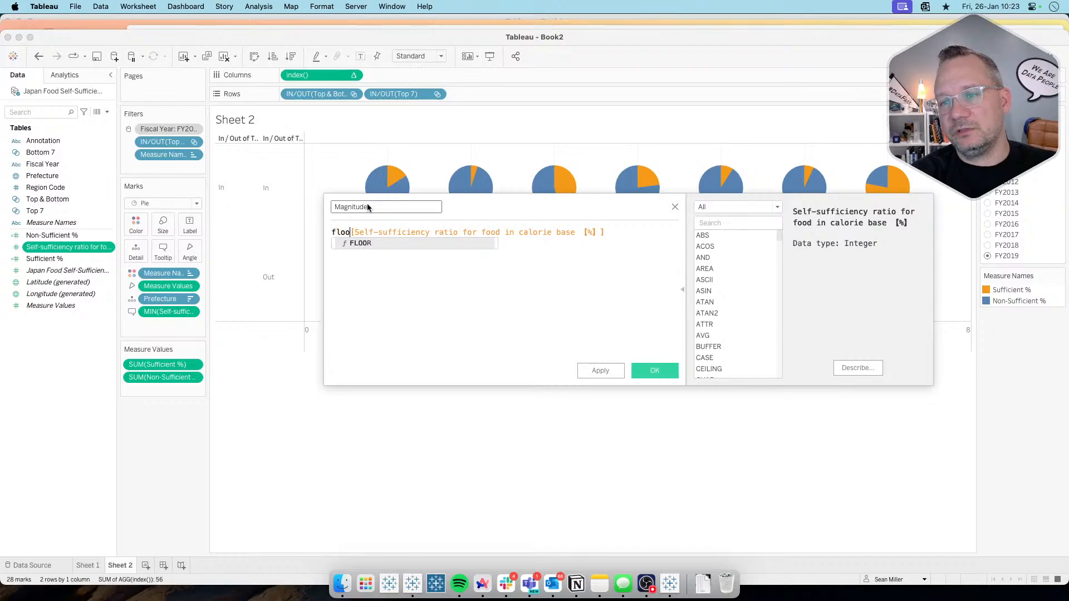
key("BackSpace")
key("BackSpace")
key("BackSpace")
key("BackSpace")
type("int(")
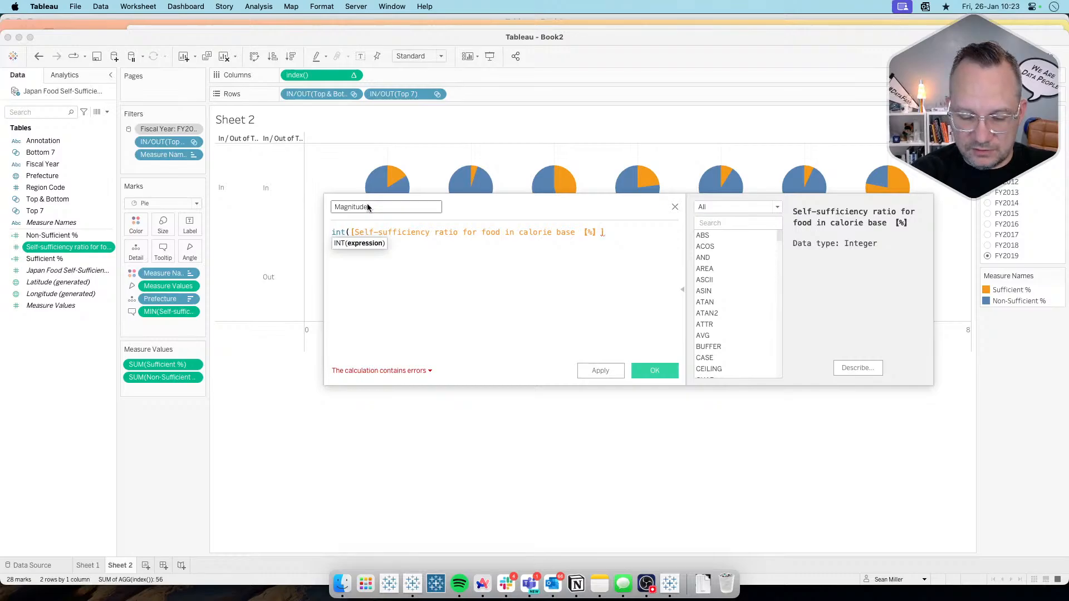
type("/100")
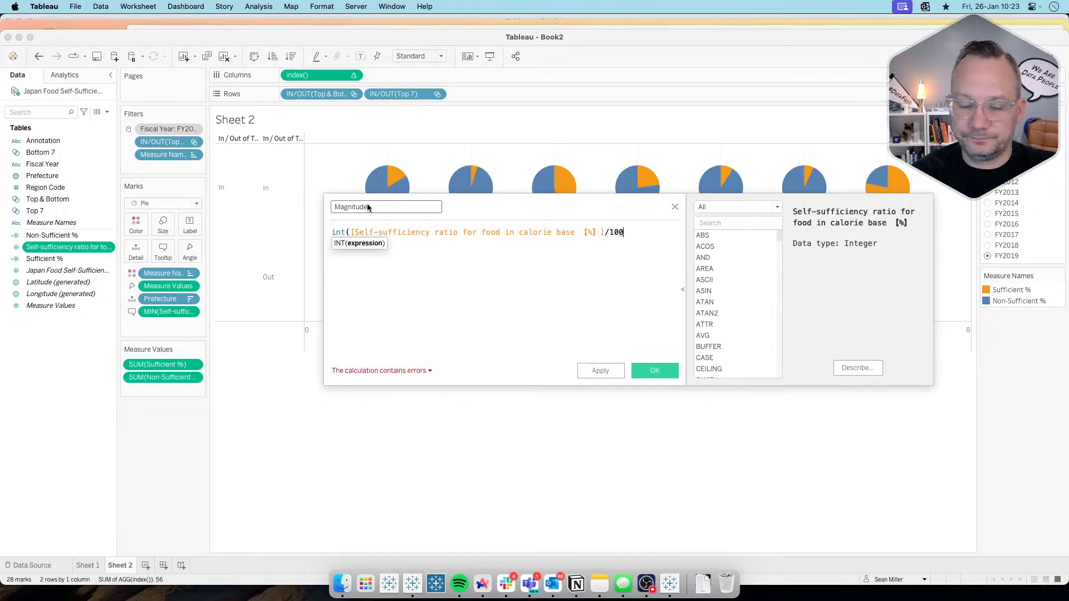
type(")")
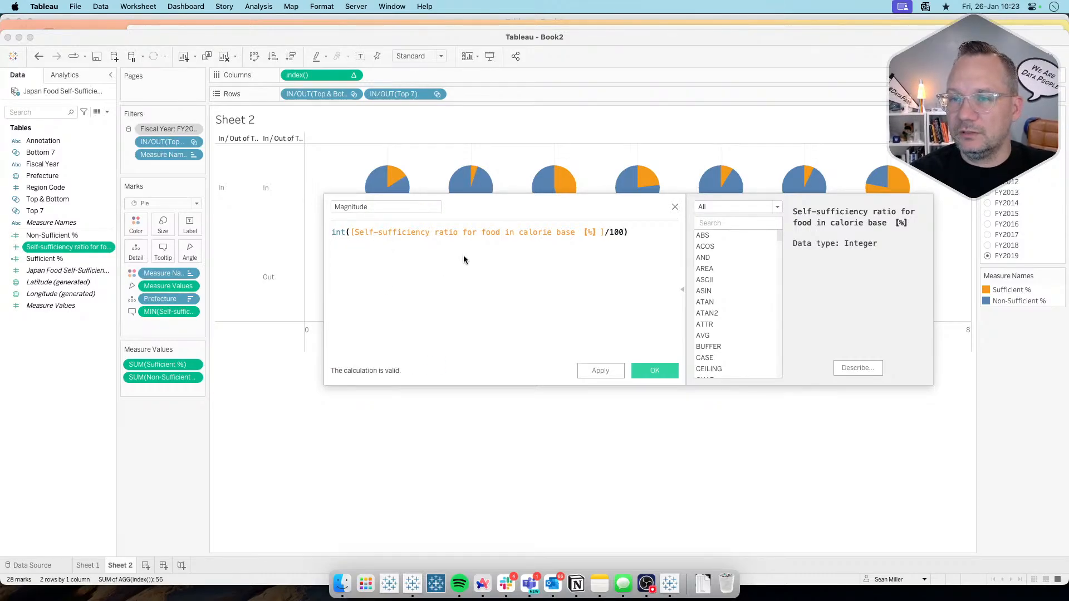
Step: Apply the calculation on Sheet 1, add Magnitude to Measure Values and check it against each prefecture's ratio
left_click(87, 565)
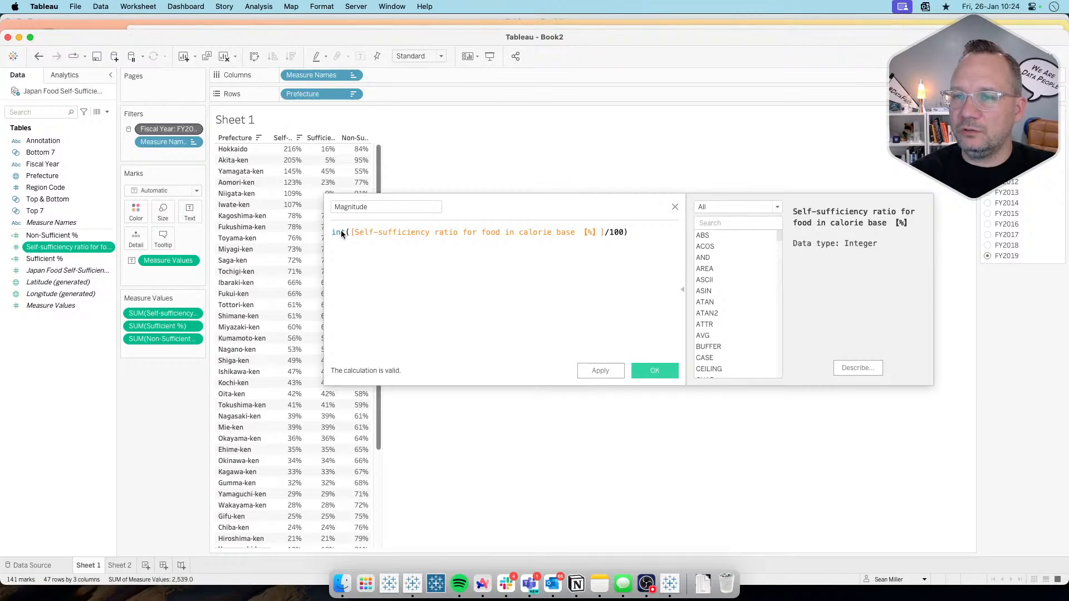
left_click(600, 371)
left_click_drag(50, 236, 152, 351)
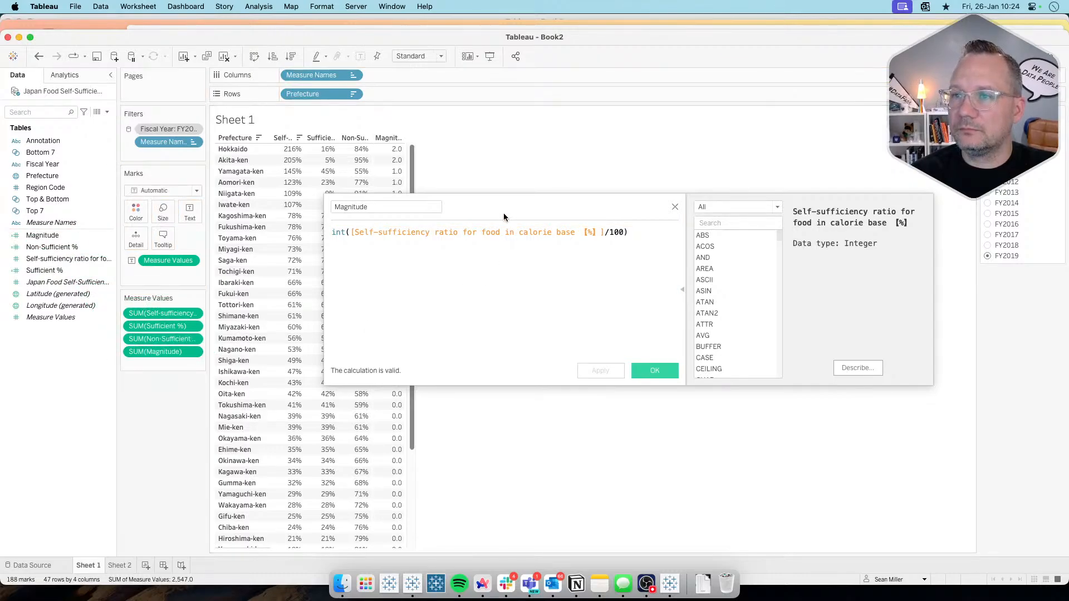
left_click_drag(517, 206, 720, 214)
mouse_move(382, 203)
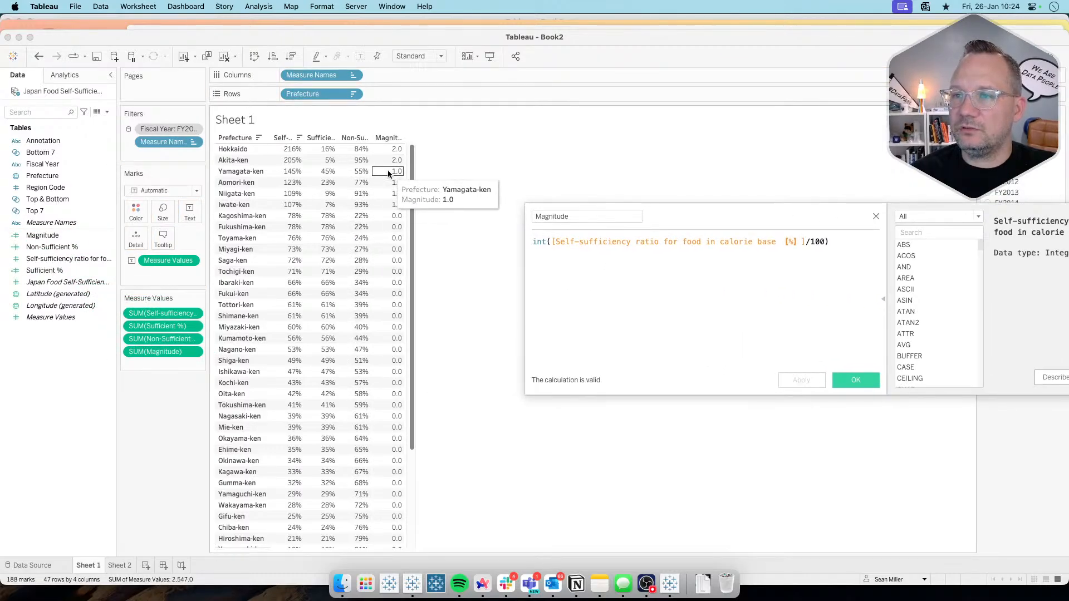
scroll(380, 356, "down", 4)
scroll(380, 357, "up", 4)
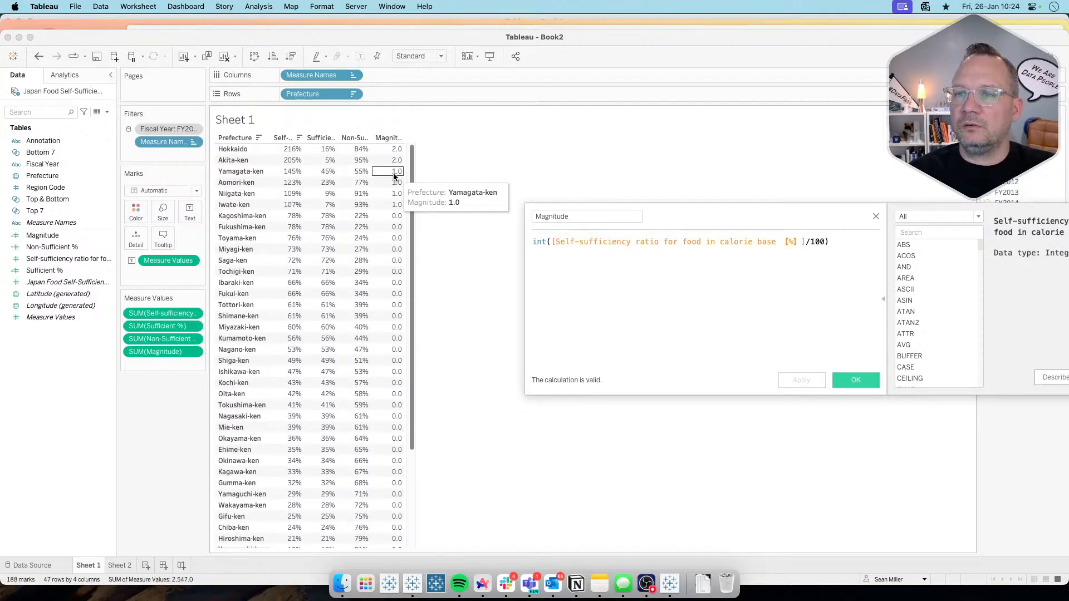
left_click_drag(782, 220, 779, 286)
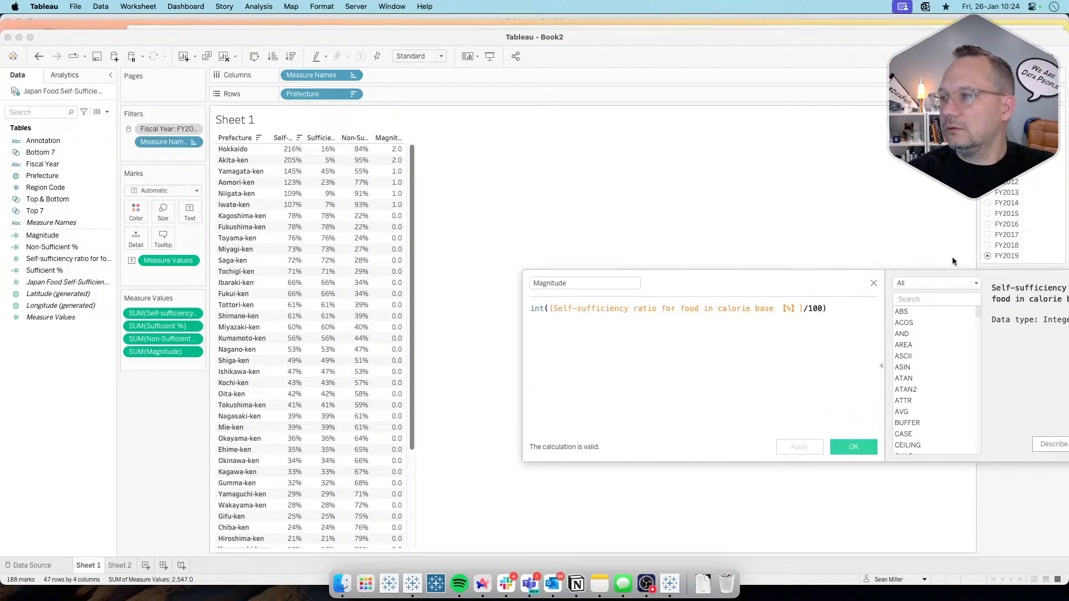
Step: Filter the Sheet 1 table to FY2018, close the calculation editor and convert Magnitude to a dimension
left_click(987, 247)
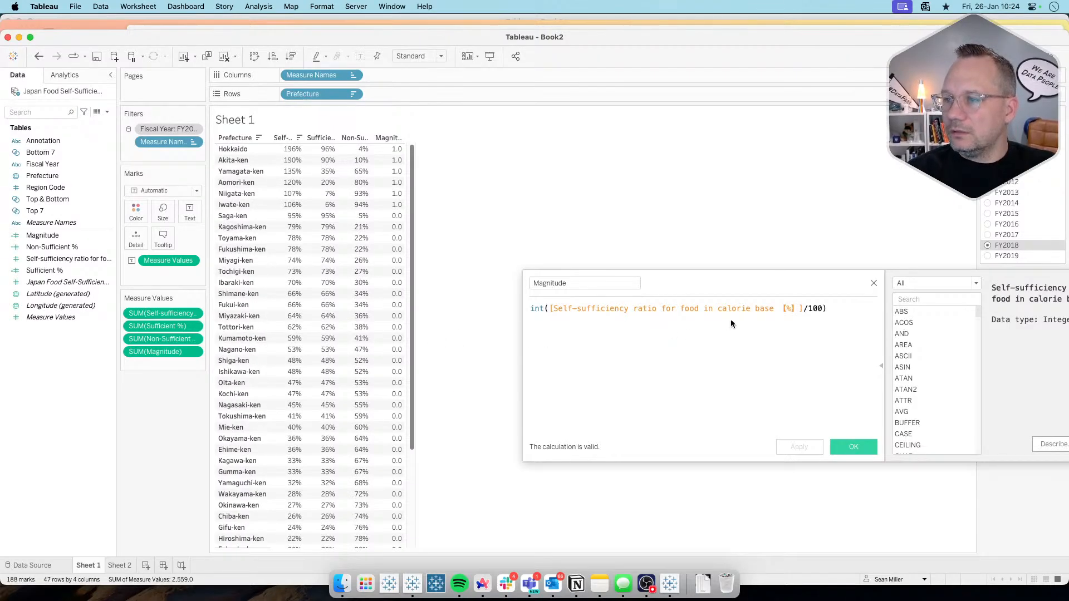
left_click(874, 284)
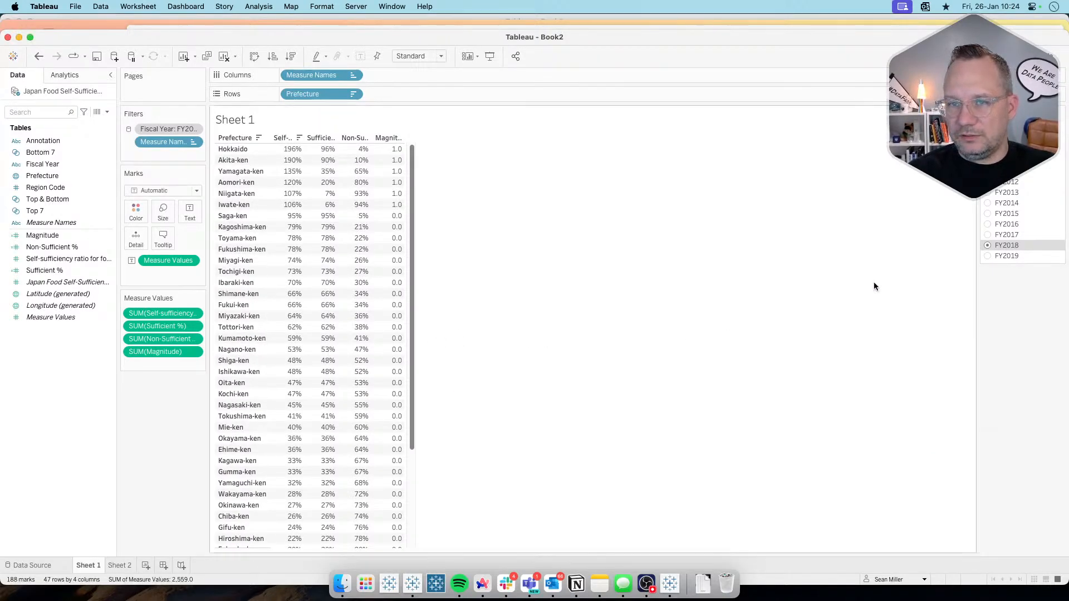
left_click(70, 239)
left_click_drag(71, 240, 67, 204)
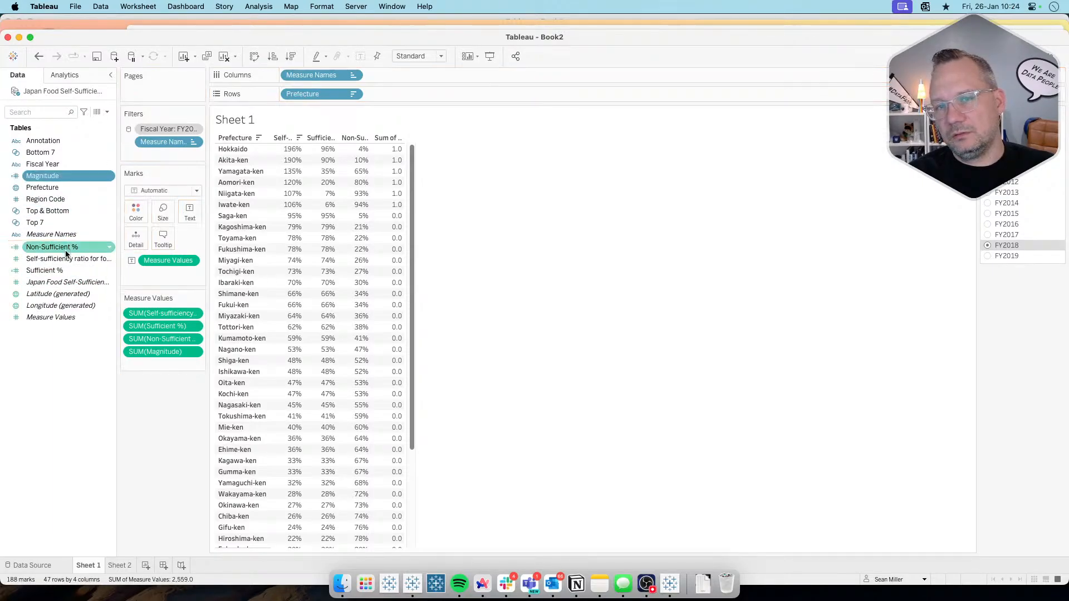
right_click(65, 178)
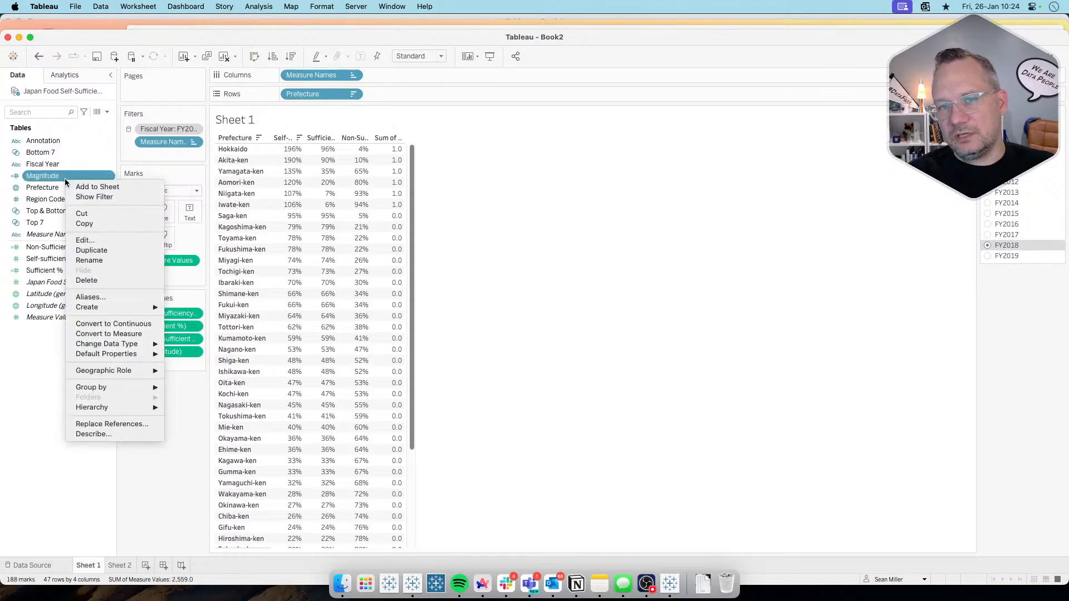
left_click(88, 234)
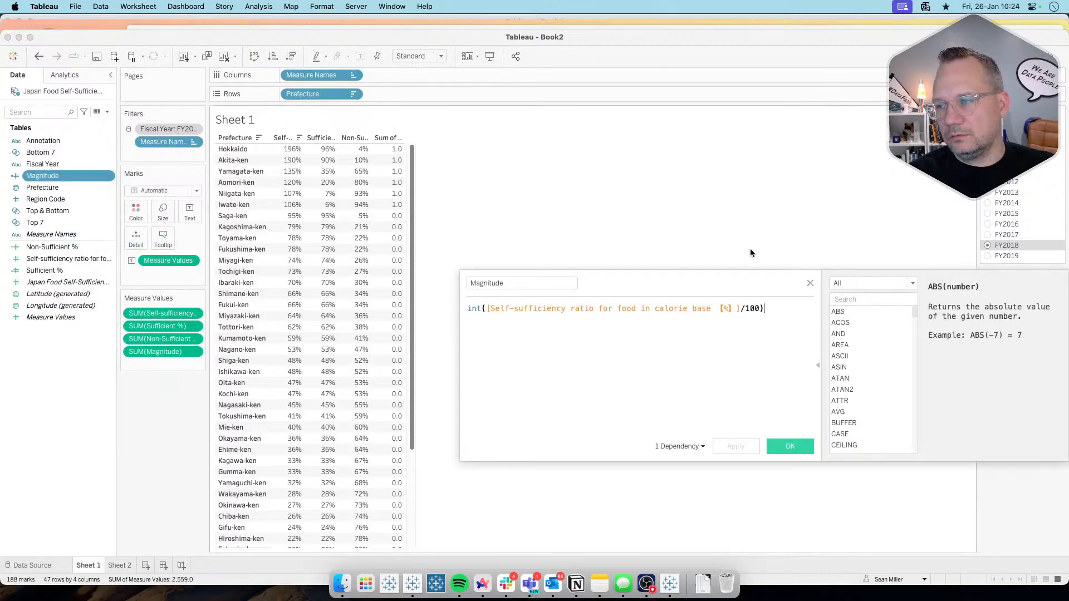
left_click(810, 284)
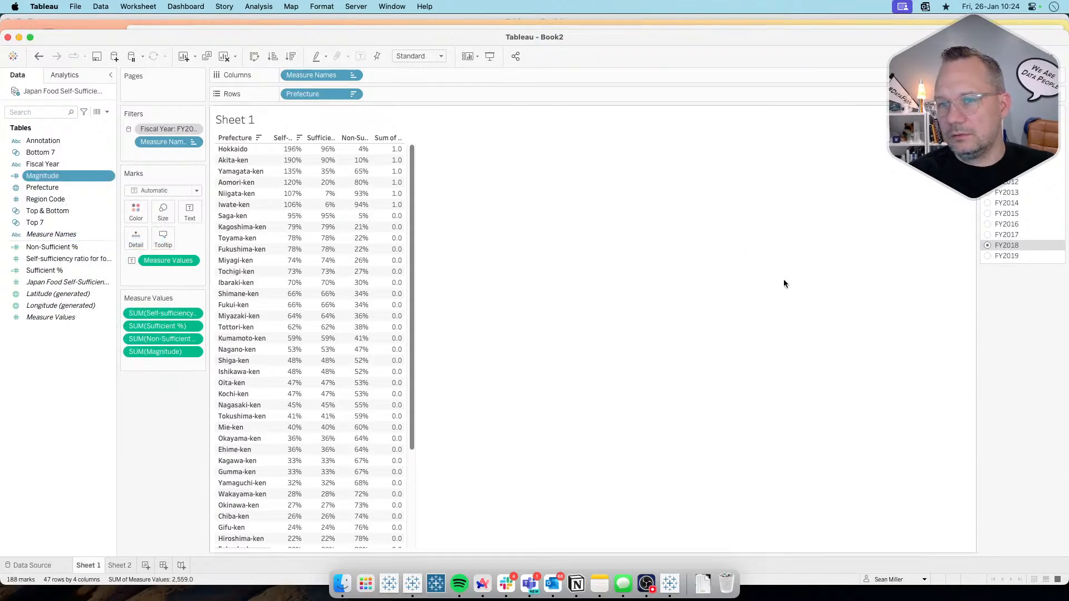
right_click(58, 177)
left_click(22, 386)
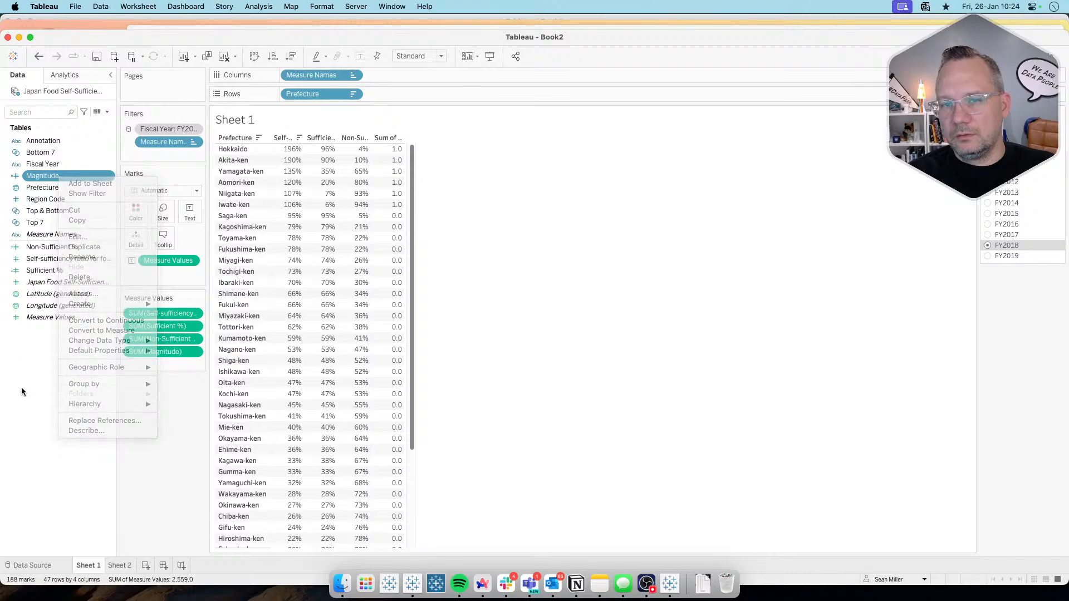
Step: Filter the Sheet 1 table to FY2019 and open the default color settings of the Magnitude dimension
left_click(988, 256)
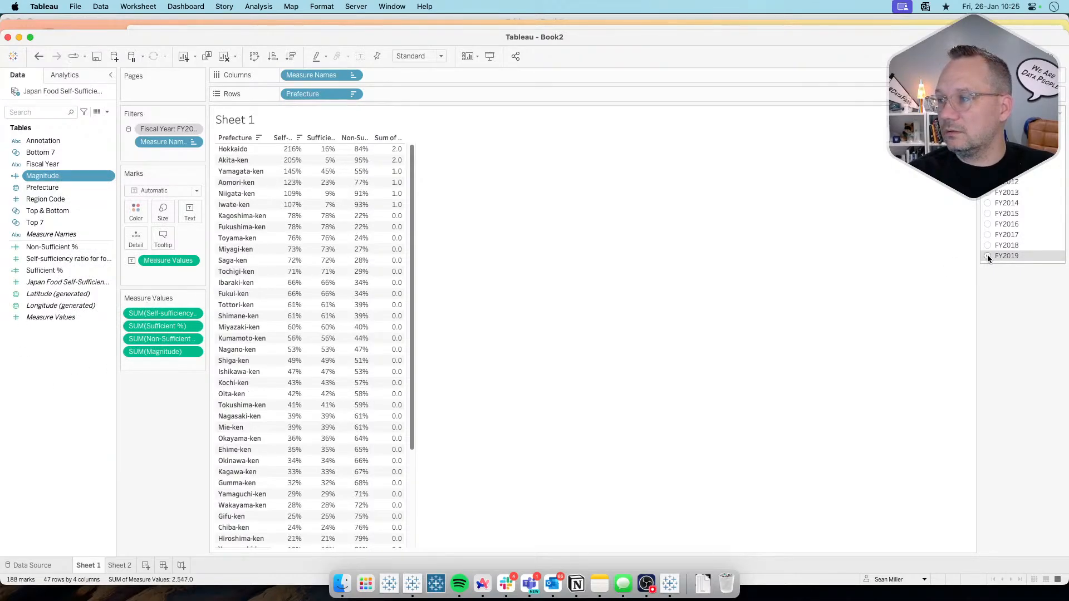
right_click(61, 177)
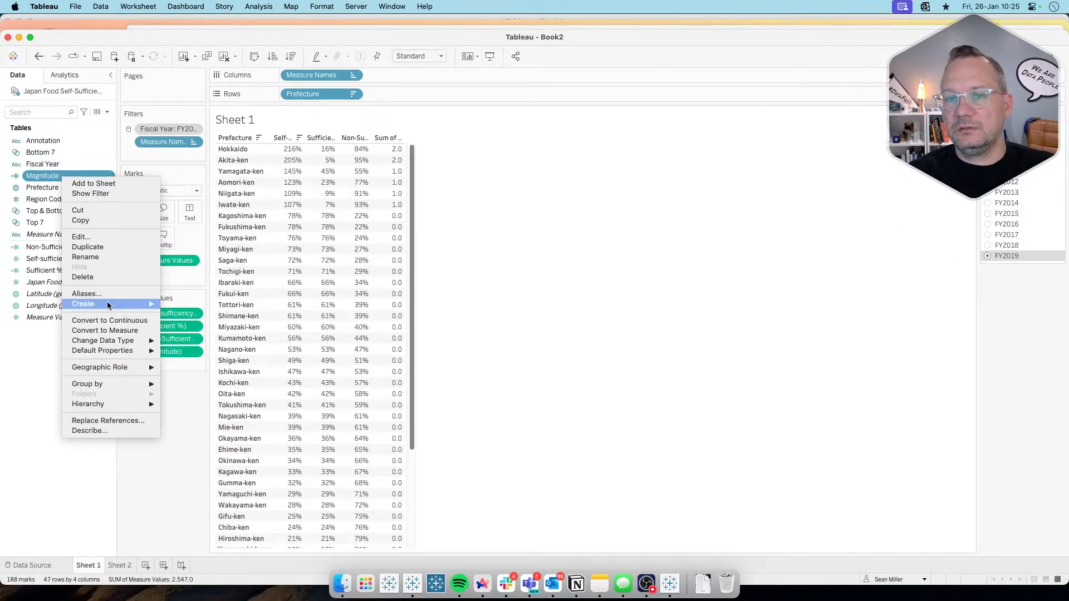
mouse_move(117, 351)
left_click(202, 362)
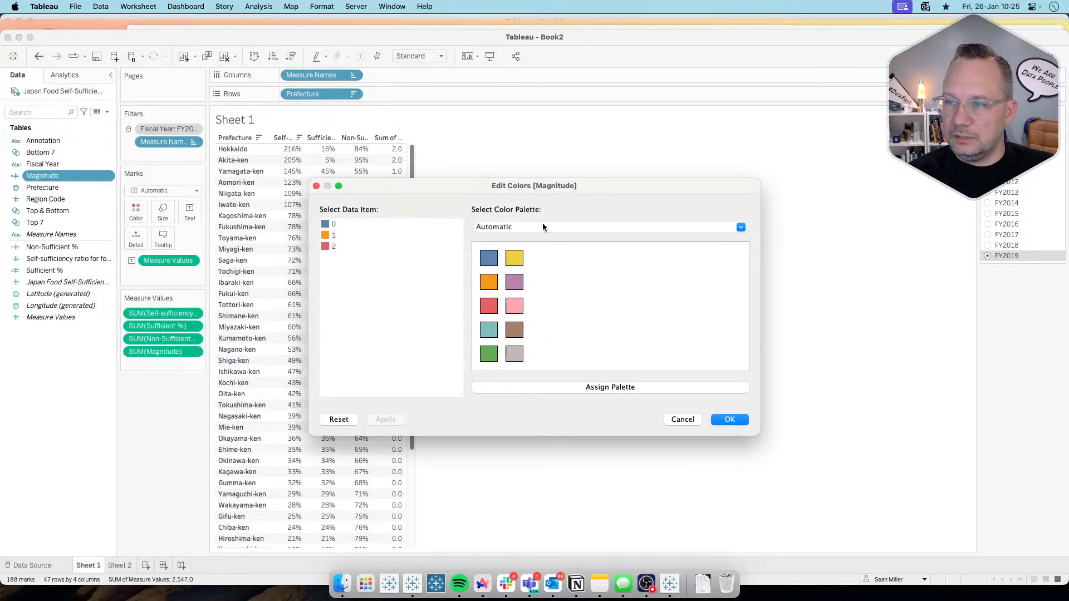
Step: Try the Lightning Watermelon and Hue Circle palettes for the Magnitude colors
left_click(542, 227)
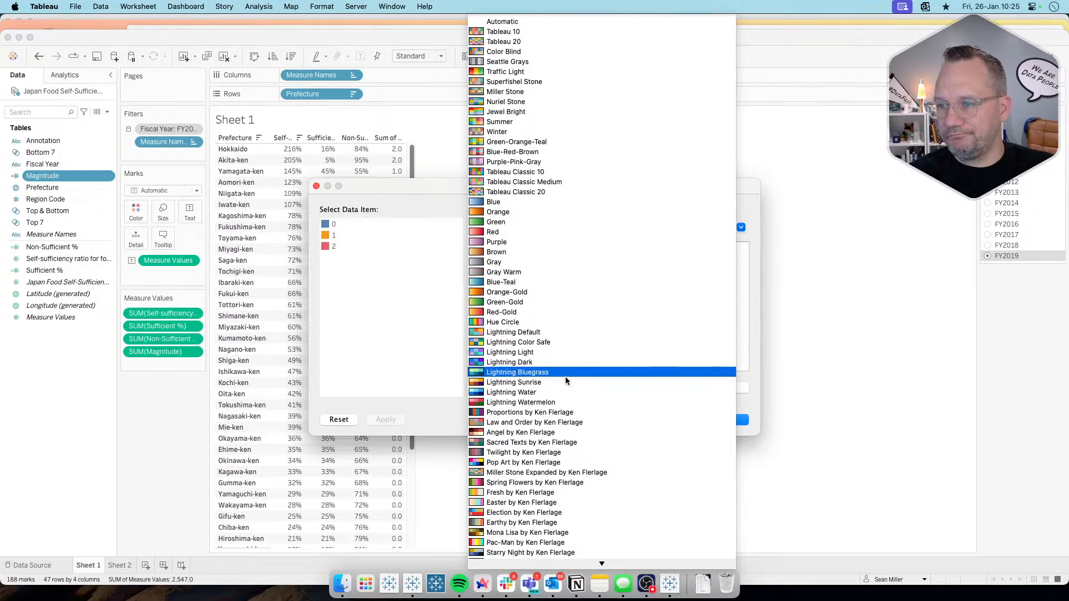
left_click(564, 402)
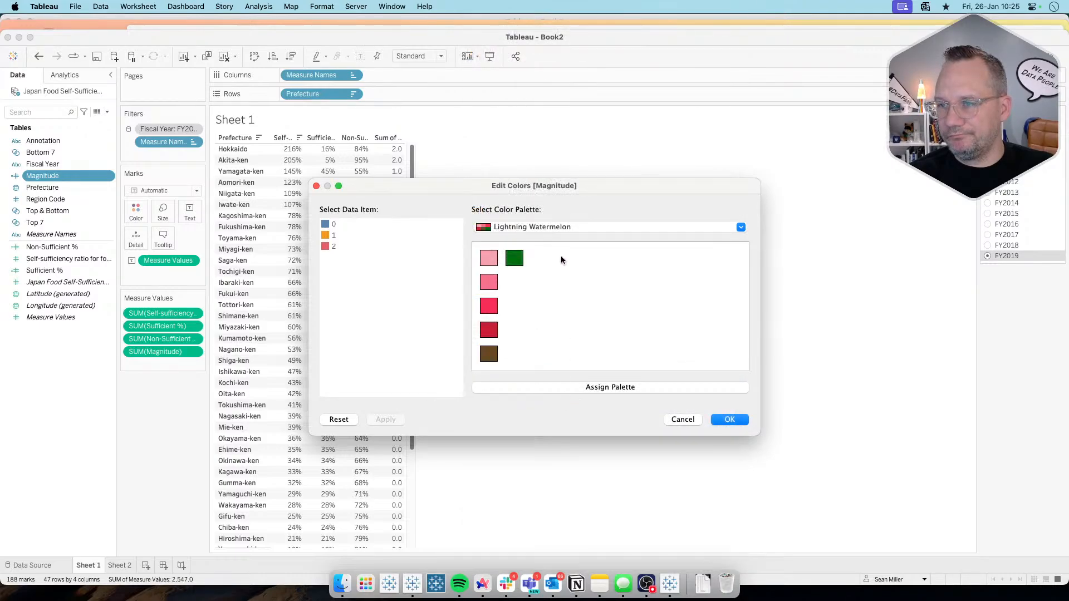
left_click(563, 228)
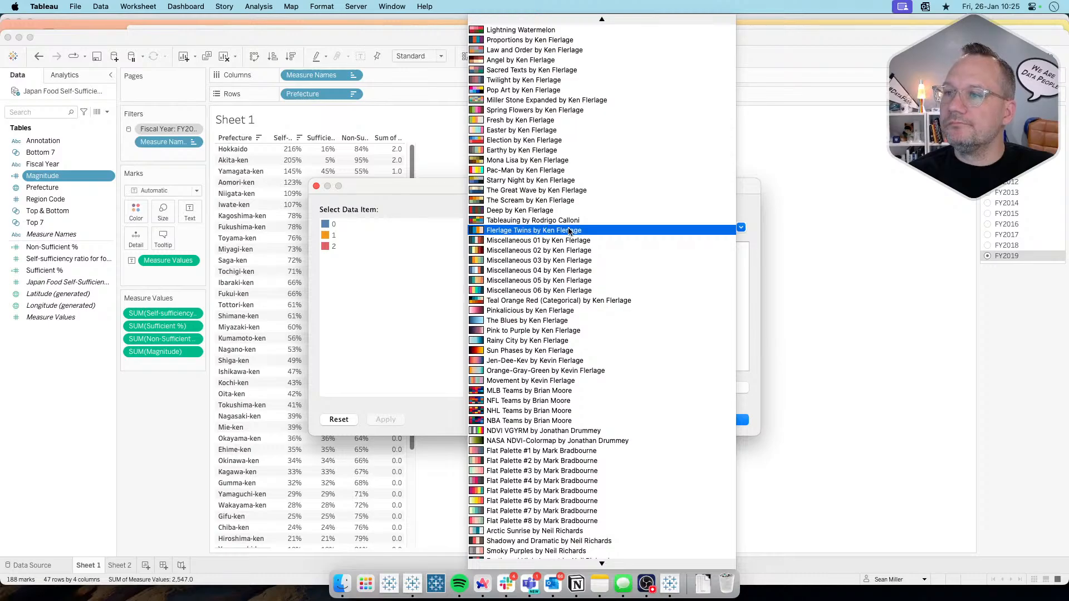
scroll(565, 222, "up", 10)
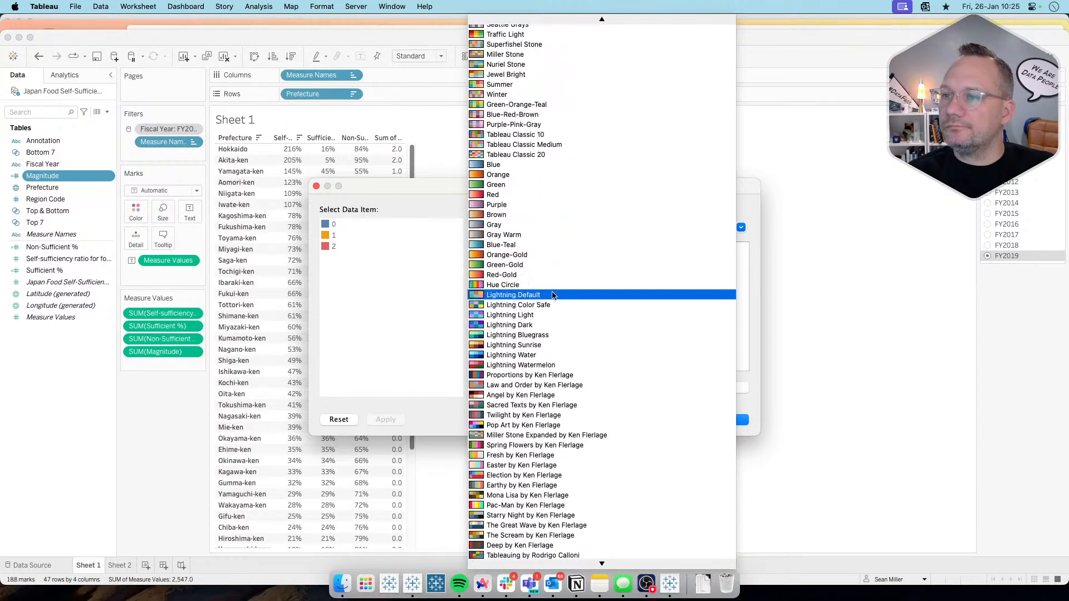
left_click(544, 286)
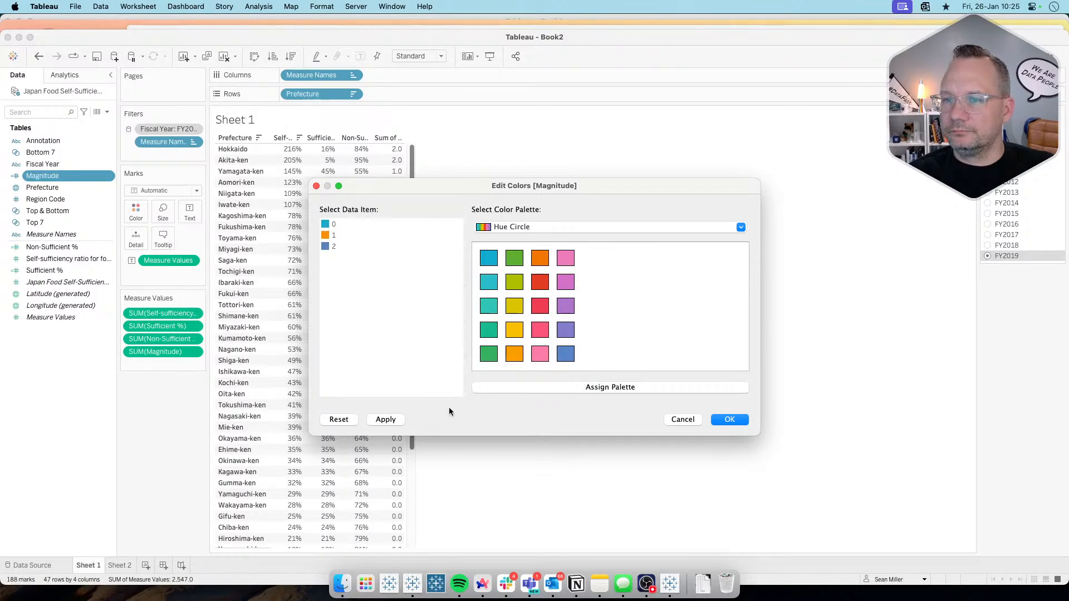
Step: Assign light gray from the Gray palette to Magnitude value 0
left_click(565, 228)
scroll(567, 232, "up", 5)
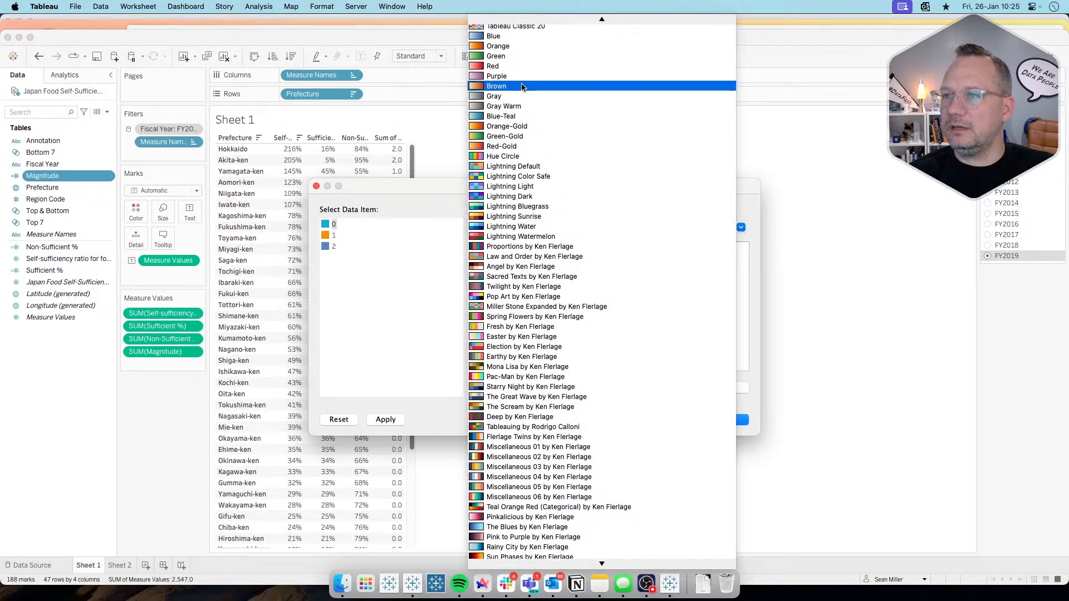
left_click(510, 89)
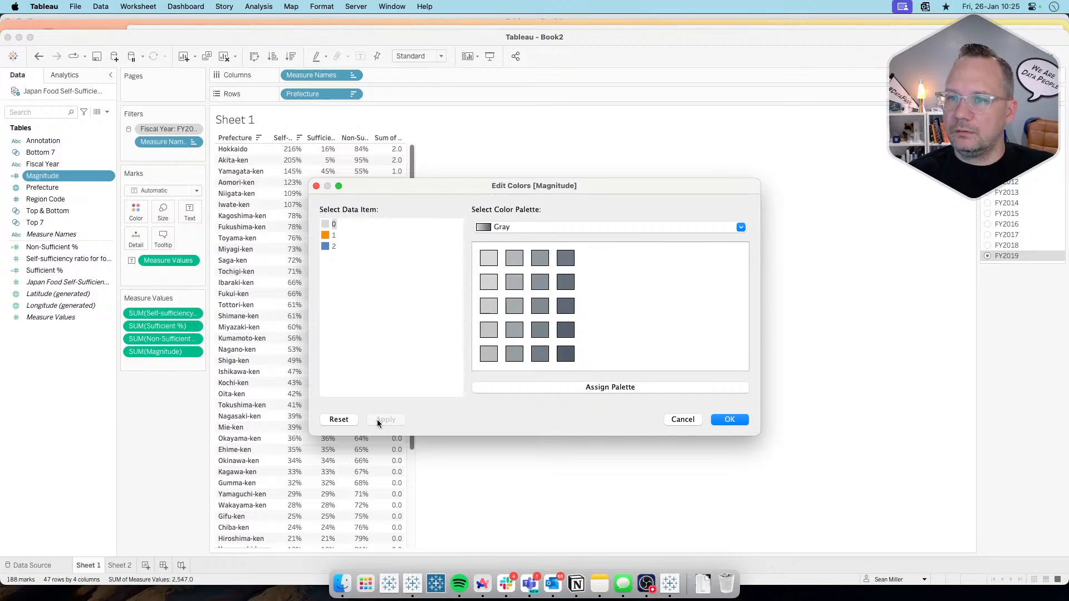
Step: Assign teal to Magnitude value 1 and purple to value 2 from the Lightning Light palette, and confirm the colors
left_click(566, 225)
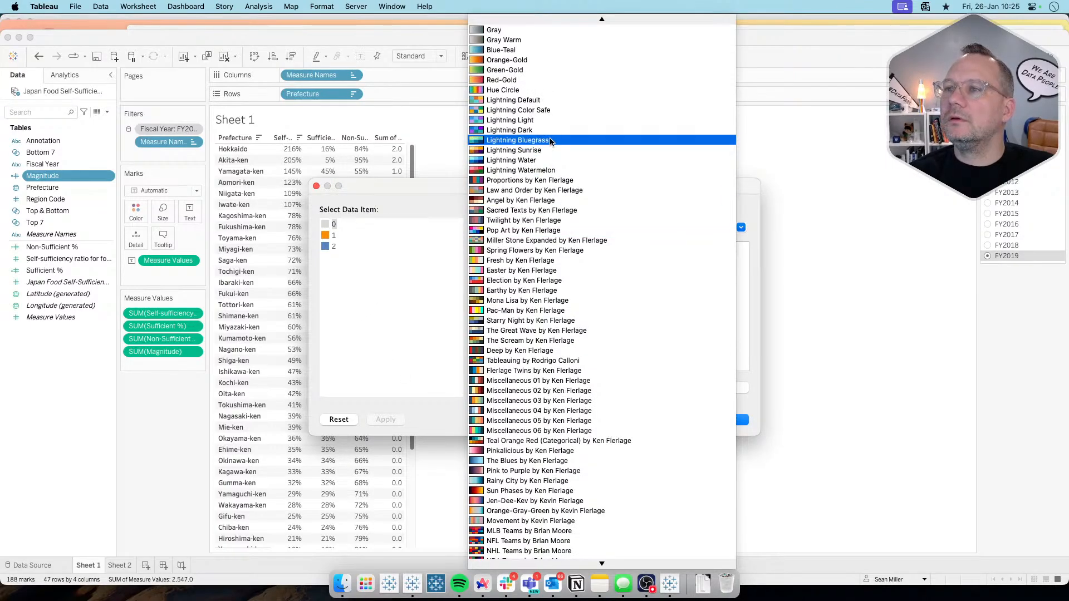
left_click(547, 122)
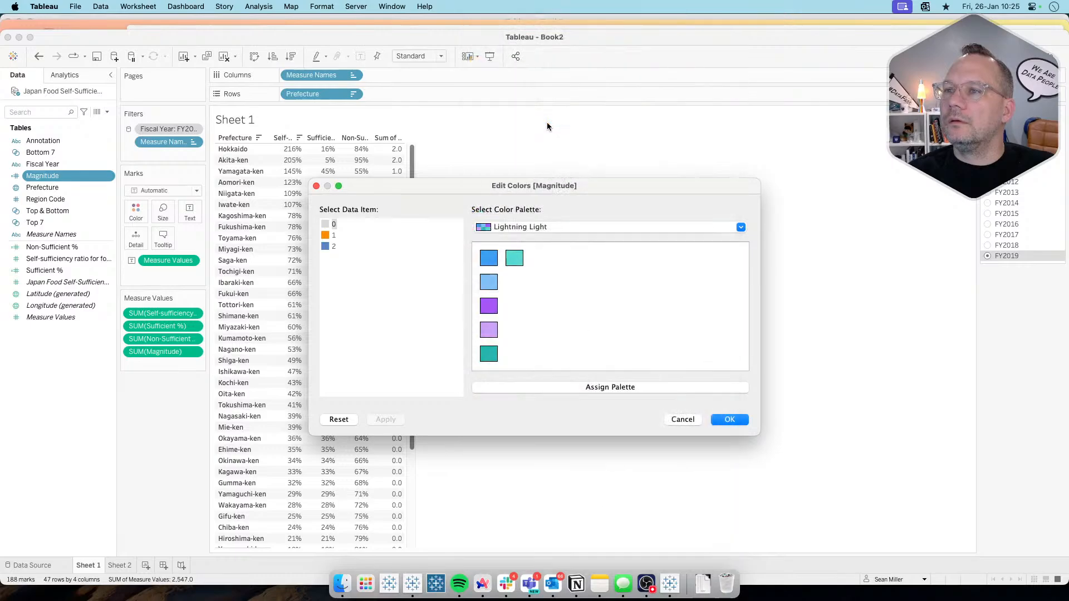
left_click(328, 235)
left_click(488, 258)
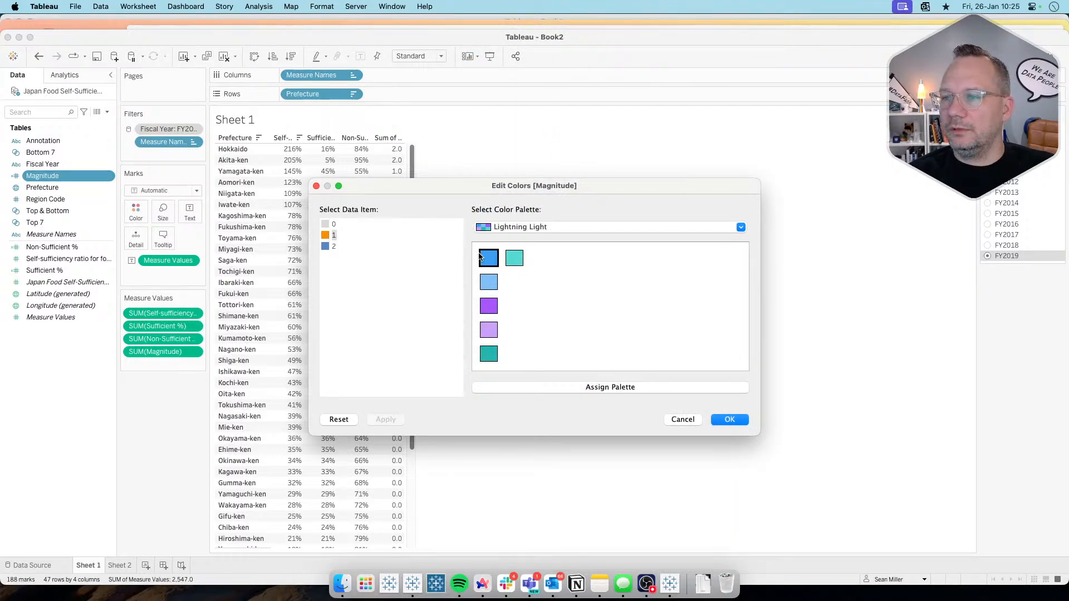
left_click(329, 245)
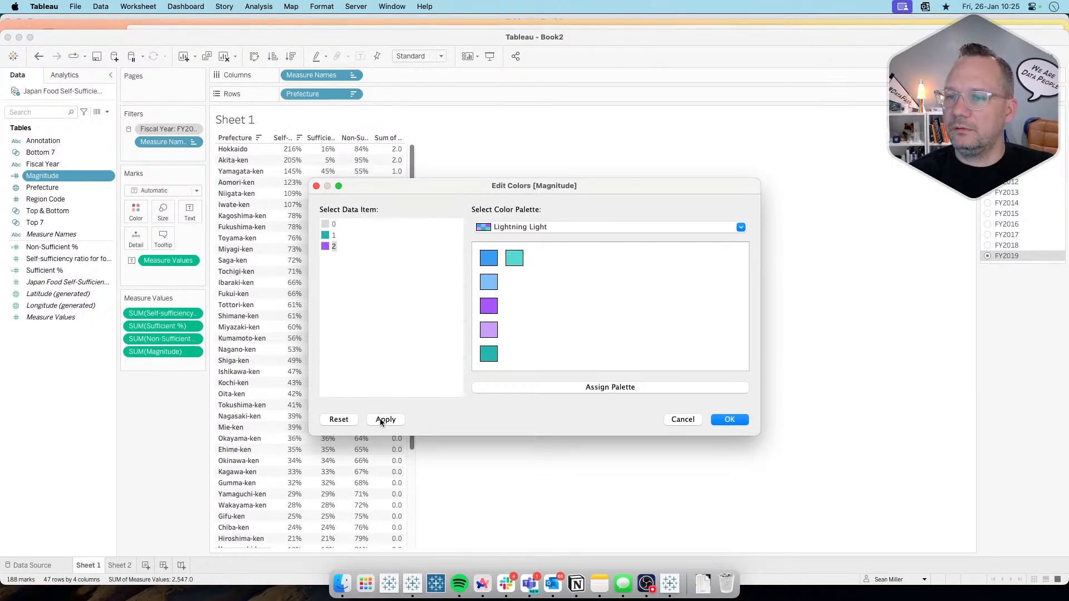
left_click(724, 420)
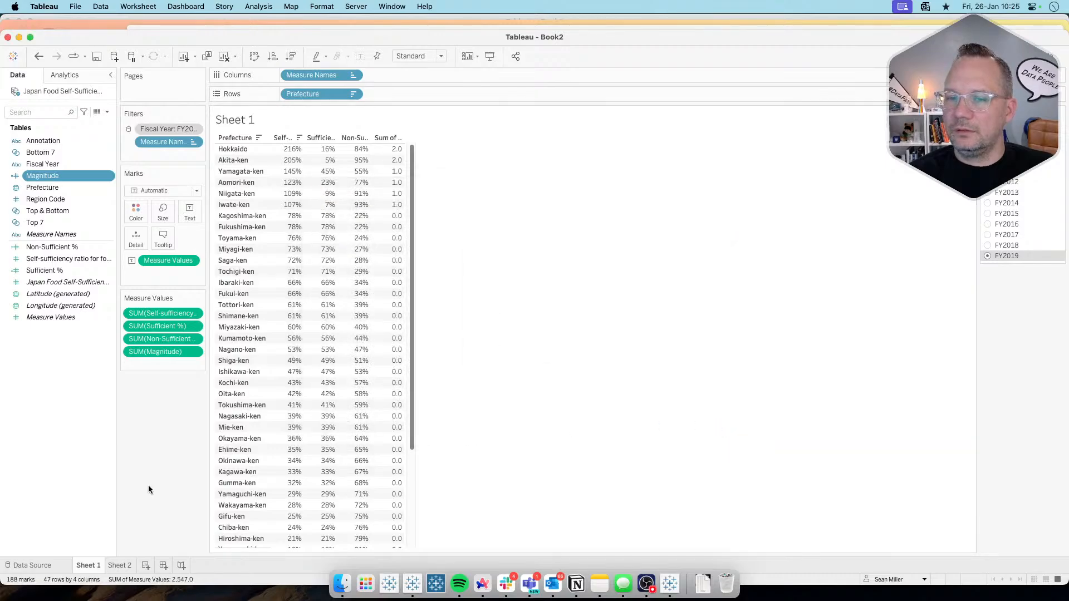
Step: On Sheet 2, change Measure Names from color to detail and color the pies by Magnitude
left_click(122, 566)
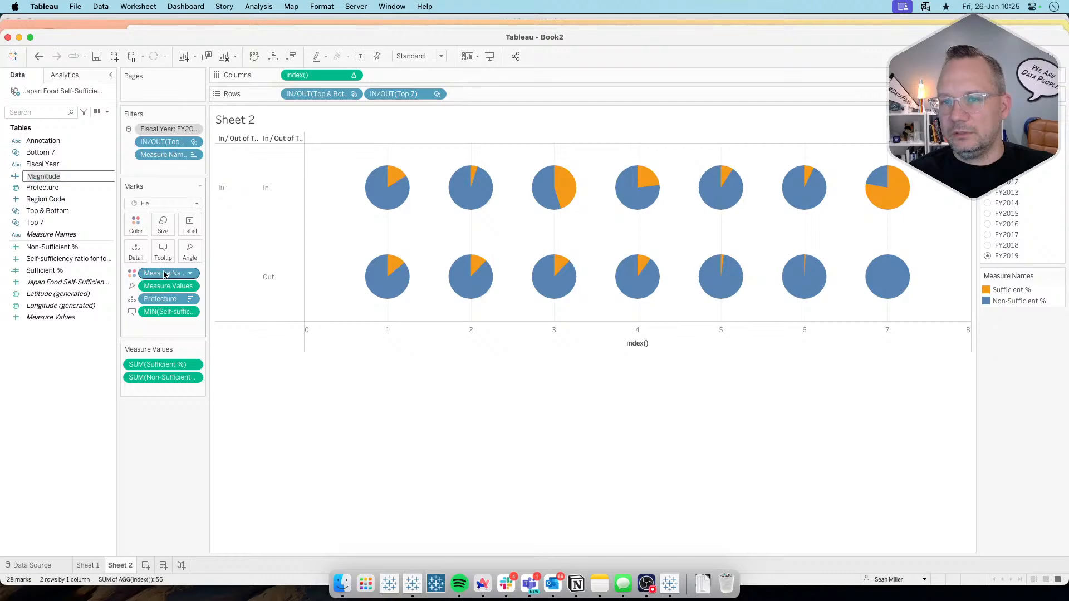
left_click(132, 274)
left_click(159, 320)
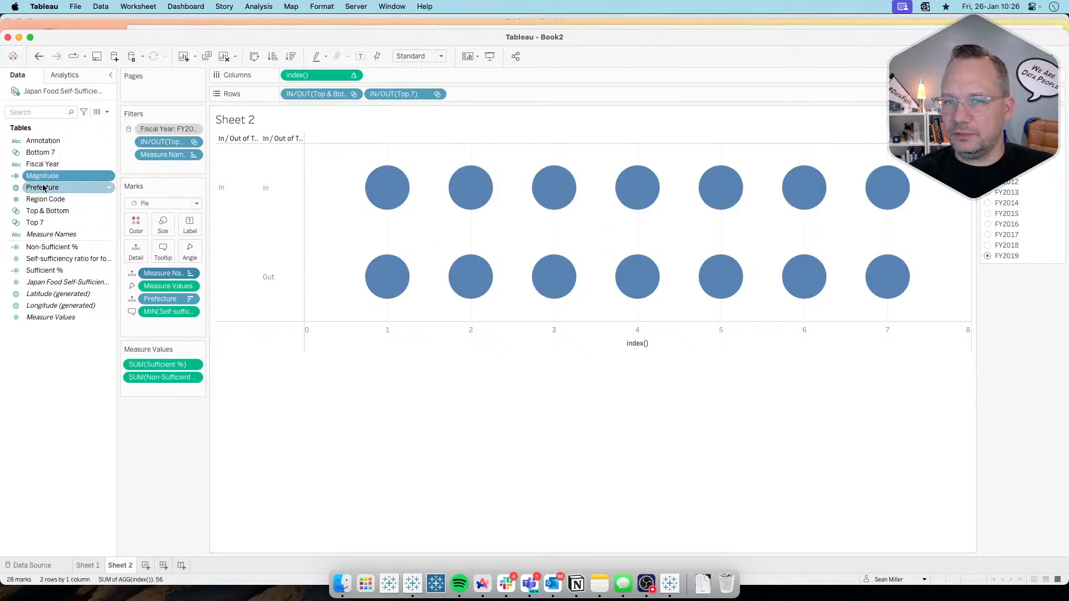
left_click_drag(43, 176, 134, 228)
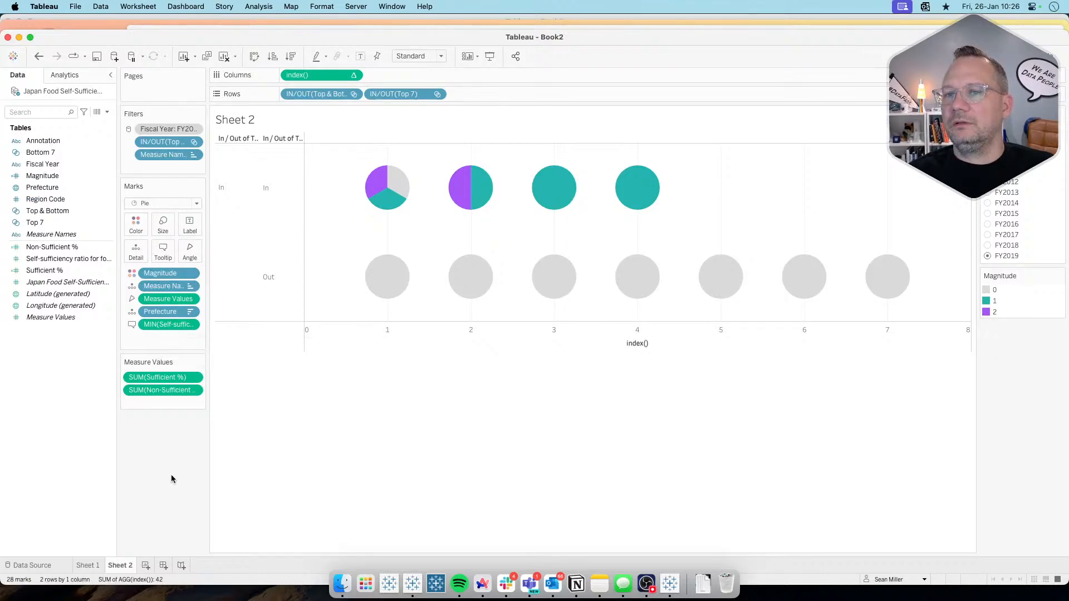
Step: Set the index() table calculation to compute along Prefecture and Magnitude, with Magnitude ordered directly below Prefecture
left_click(353, 74)
left_click(345, 179)
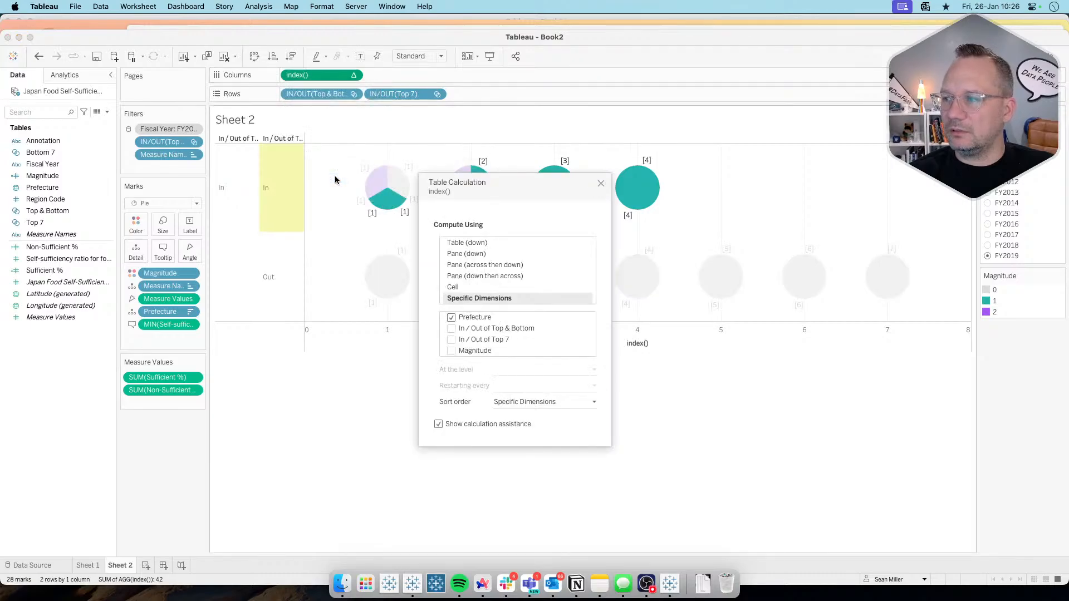
left_click(452, 351)
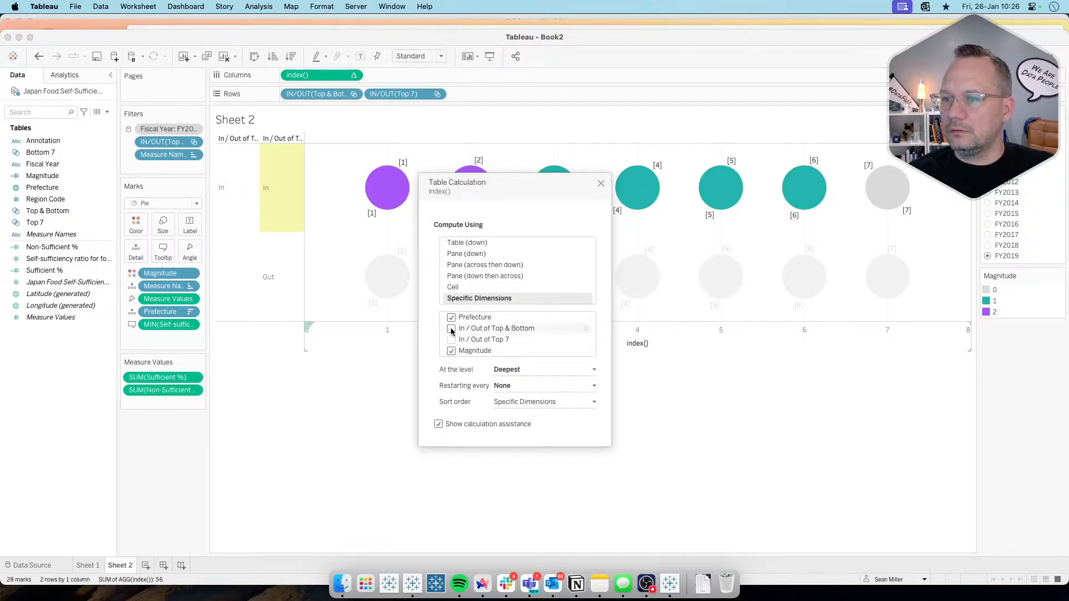
left_click_drag(452, 351, 470, 322)
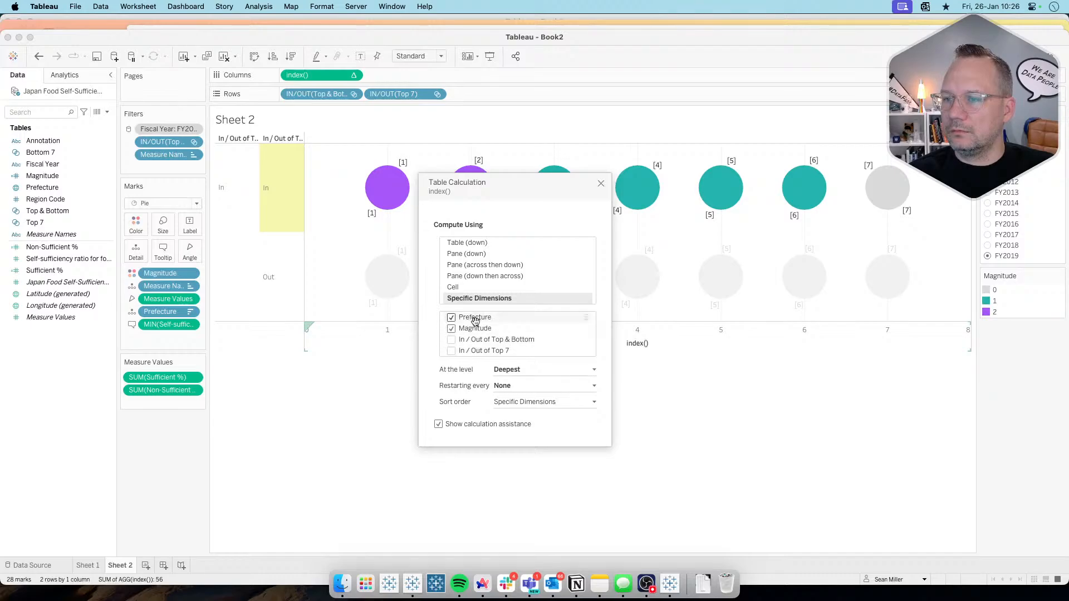
Step: Try adding both In / Out dimensions to the index() calculation at the Prefecture level, and inspect the pies
left_click(452, 341)
left_click(451, 351)
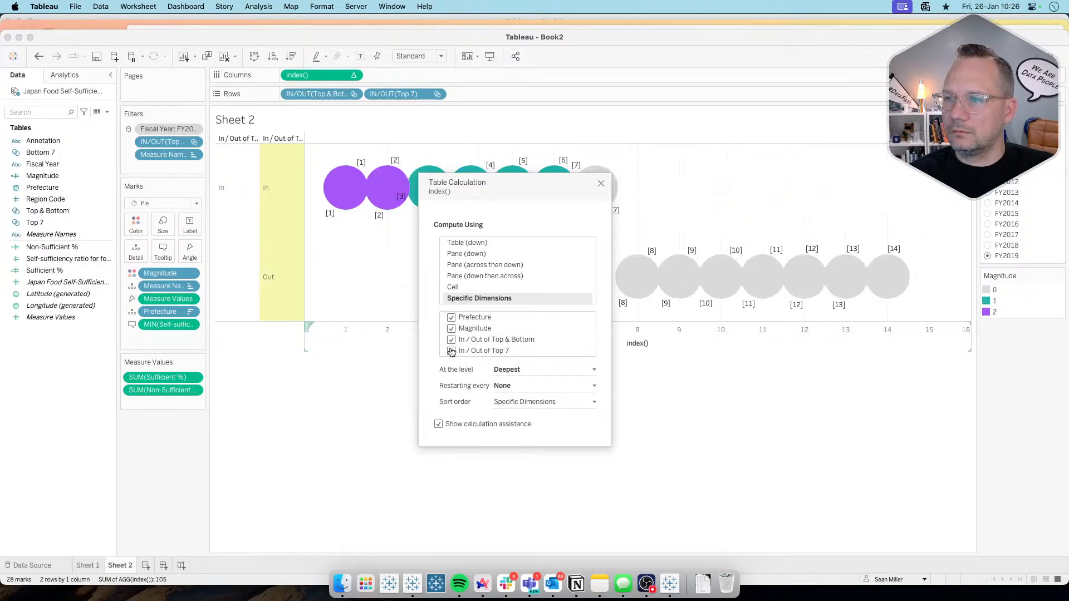
left_click(514, 369)
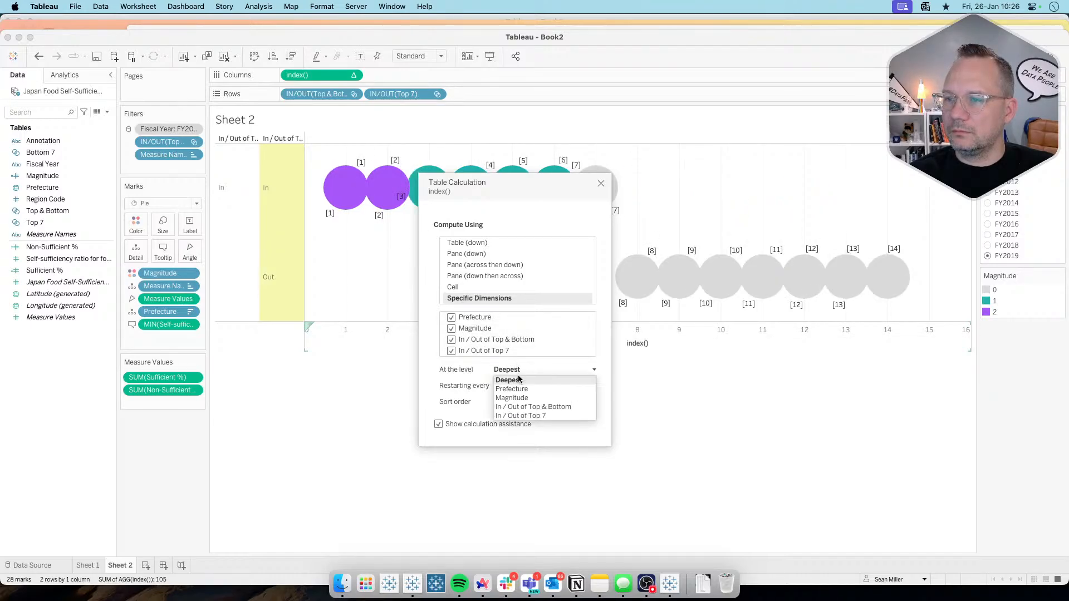
left_click(517, 388)
left_click(522, 372)
left_click(518, 390)
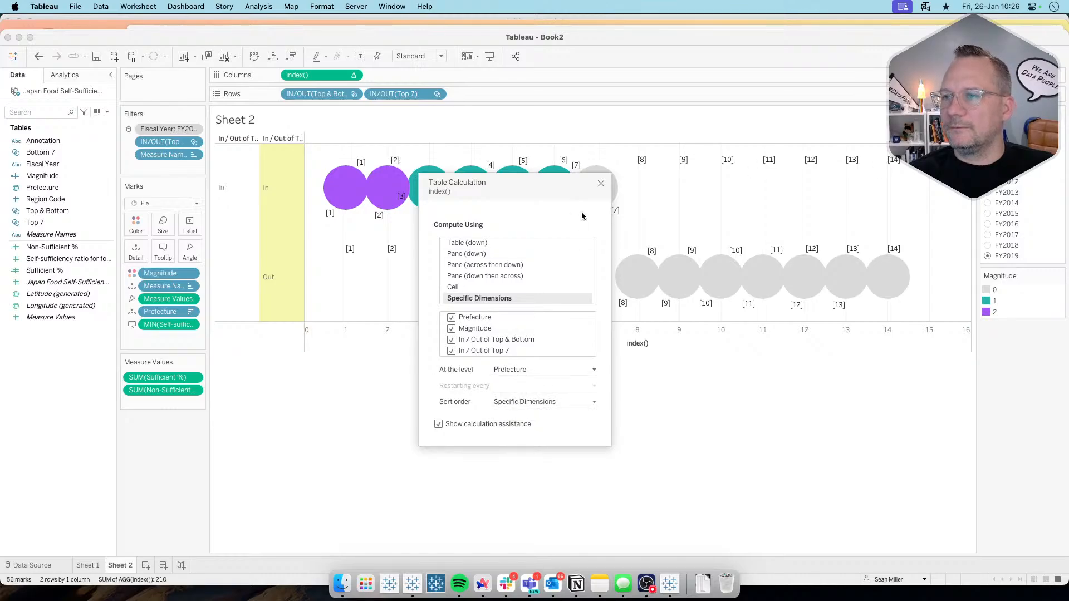
left_click_drag(548, 192, 519, 317)
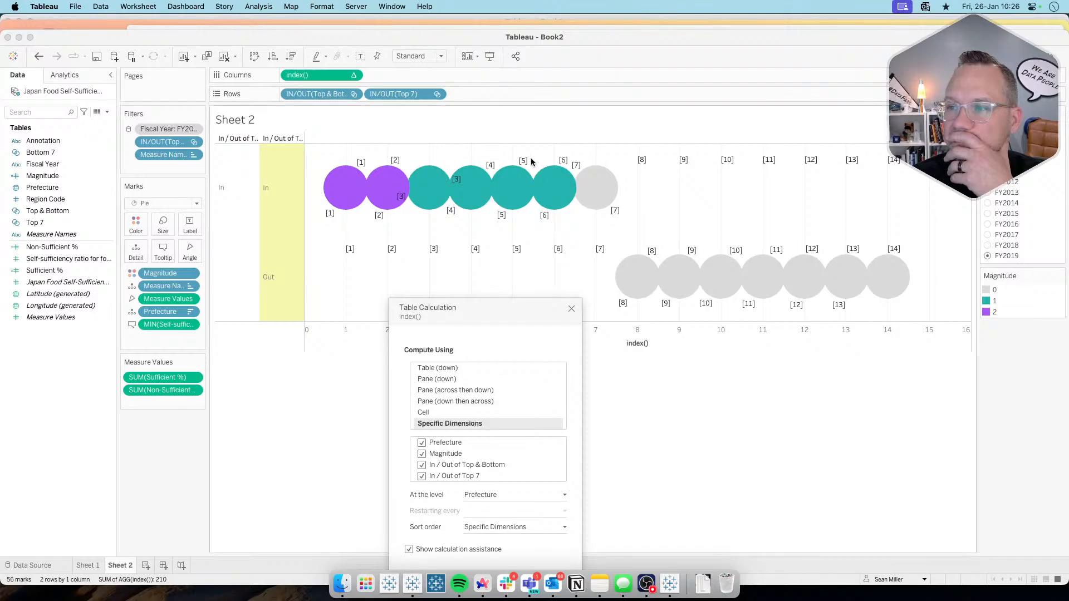
mouse_move(405, 190)
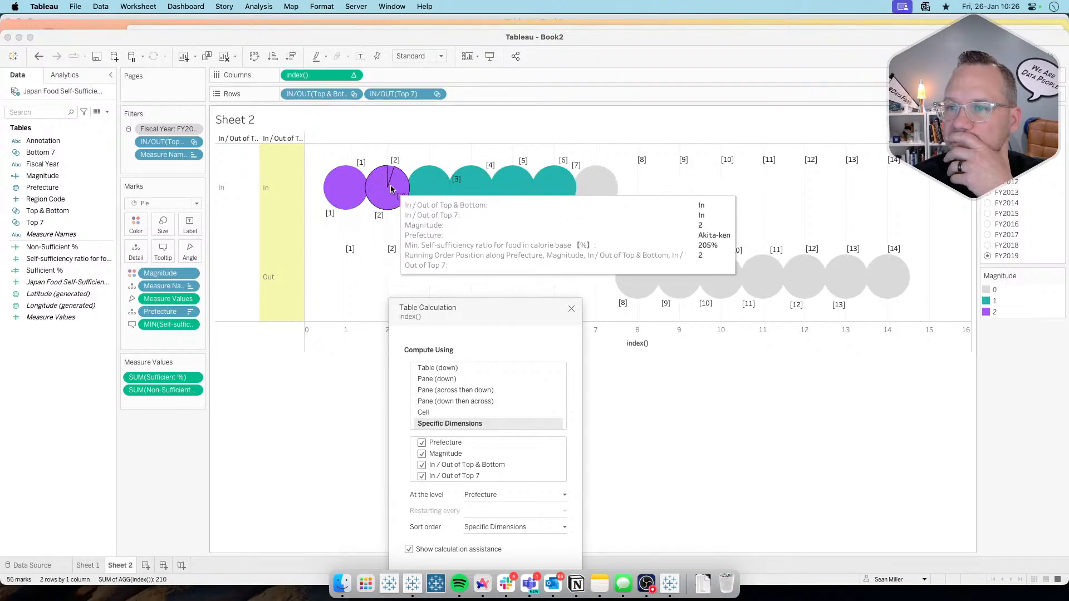
mouse_move(345, 186)
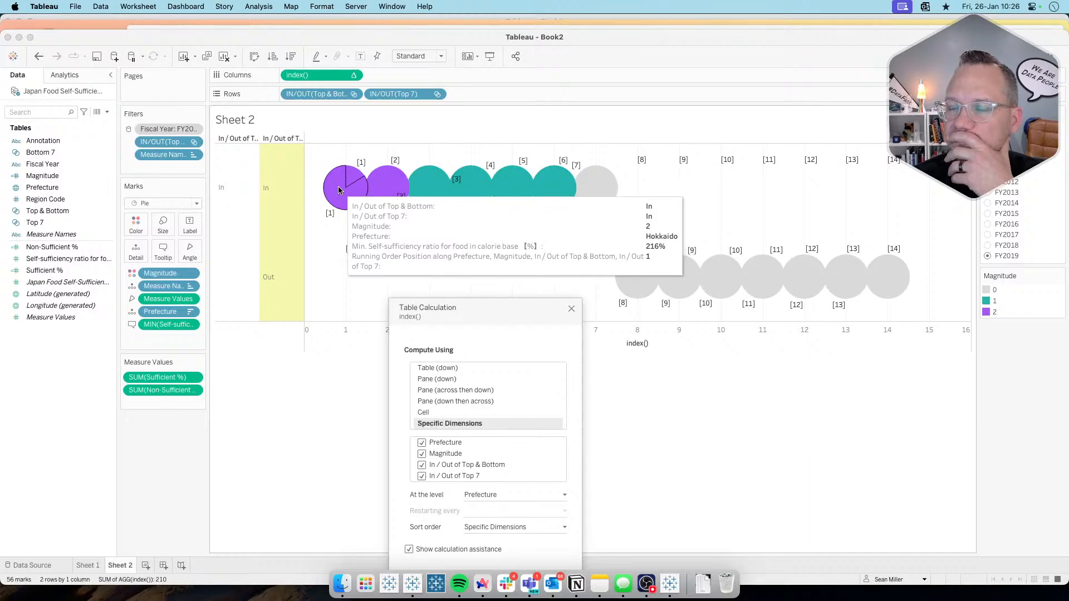
left_click(572, 310)
Step: Try Magnitude as a continuous color field on the Sheet 2 pies
left_click(76, 180)
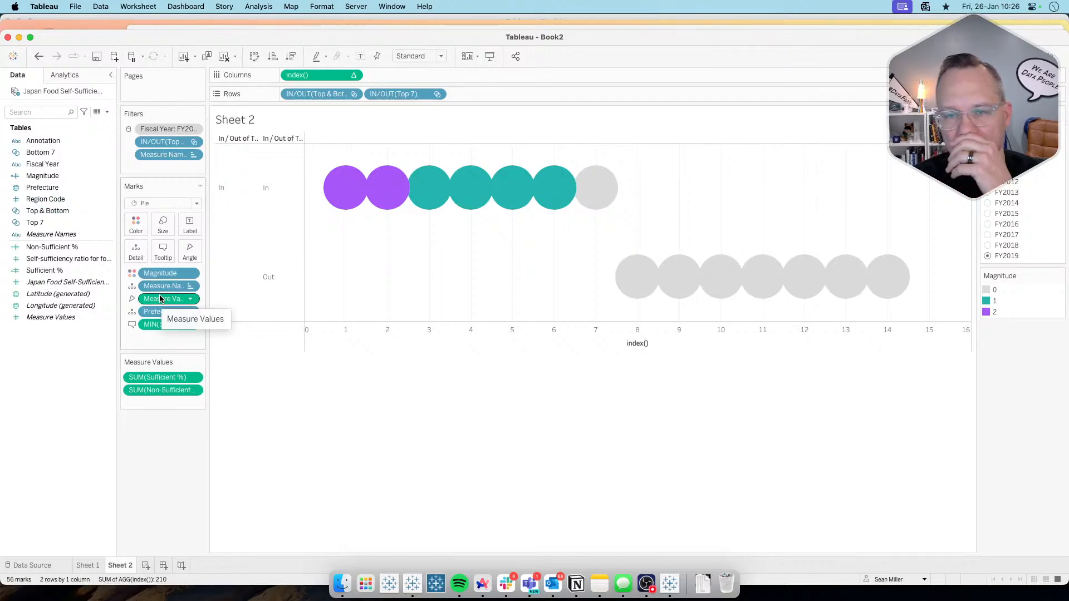
left_click(191, 274)
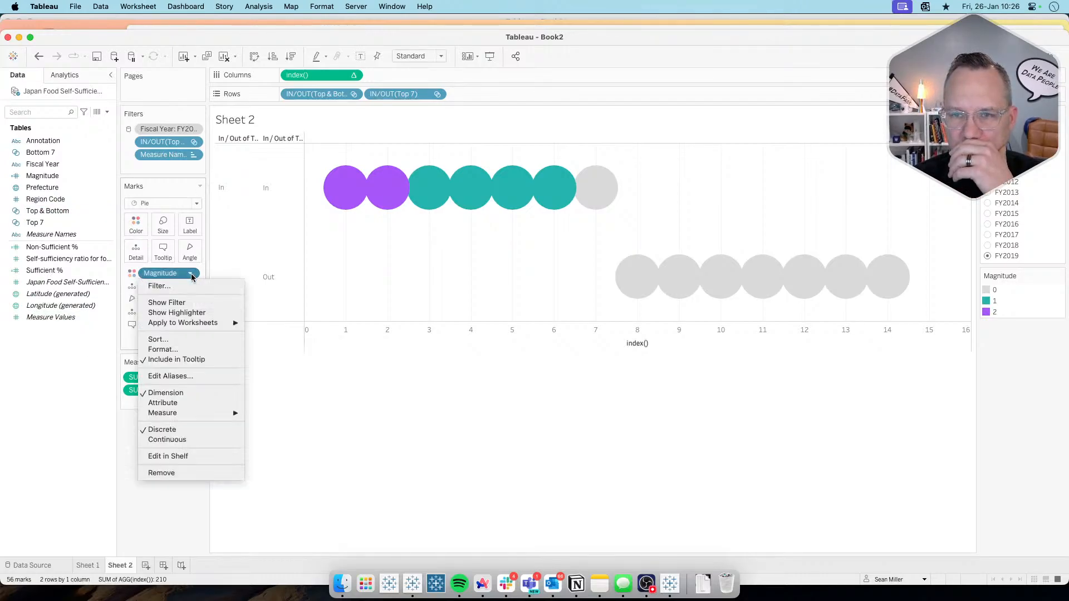
left_click(191, 439)
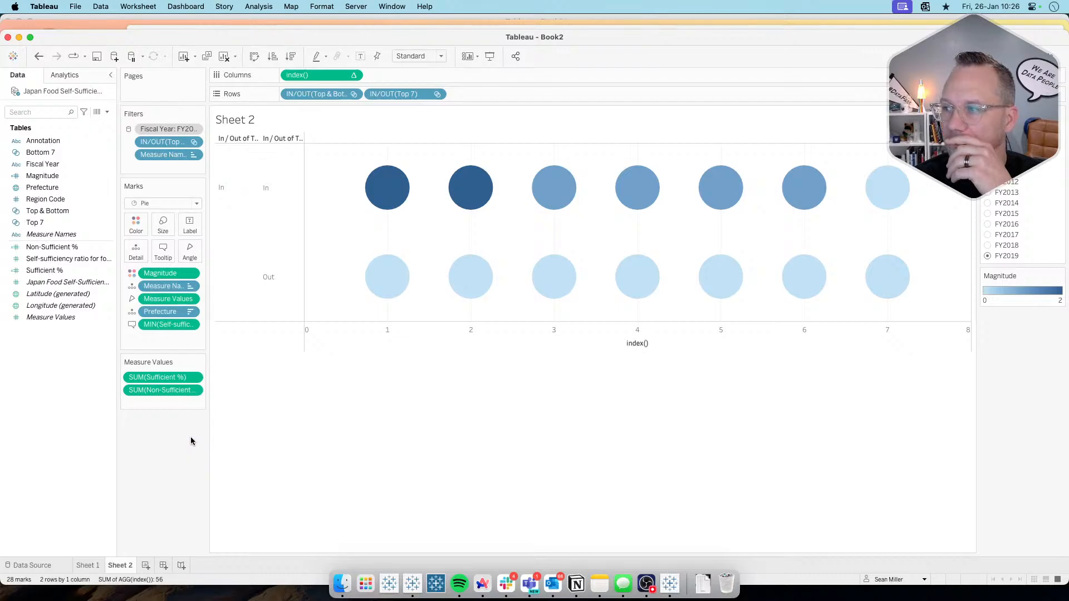
left_click(132, 274)
left_click(132, 275)
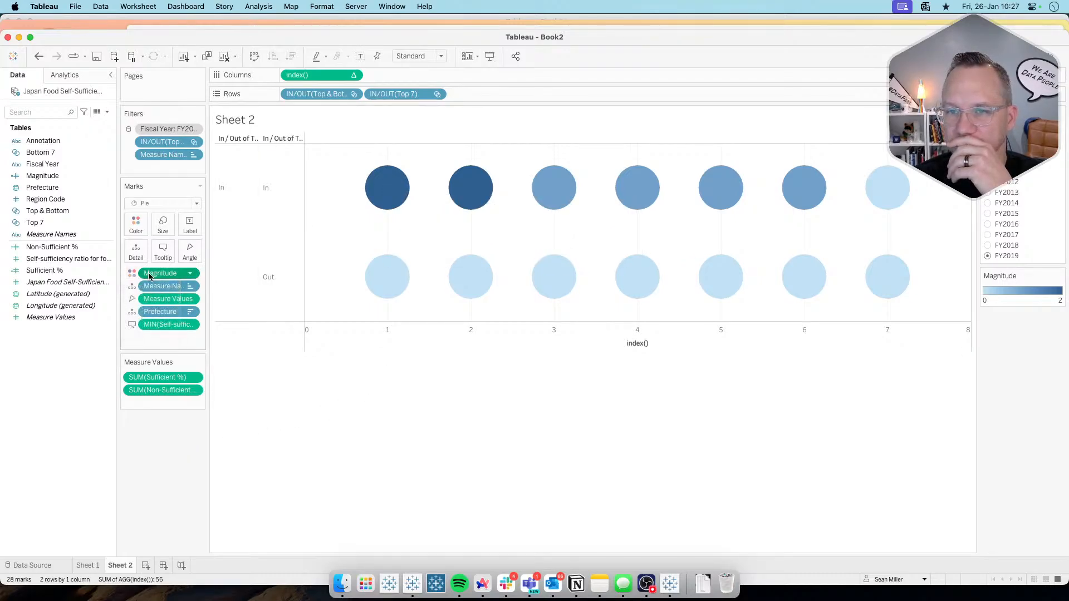
mouse_move(152, 275)
left_mouse_down()
mouse_move(139, 232)
mouse_move(162, 276)
left_mouse_up()
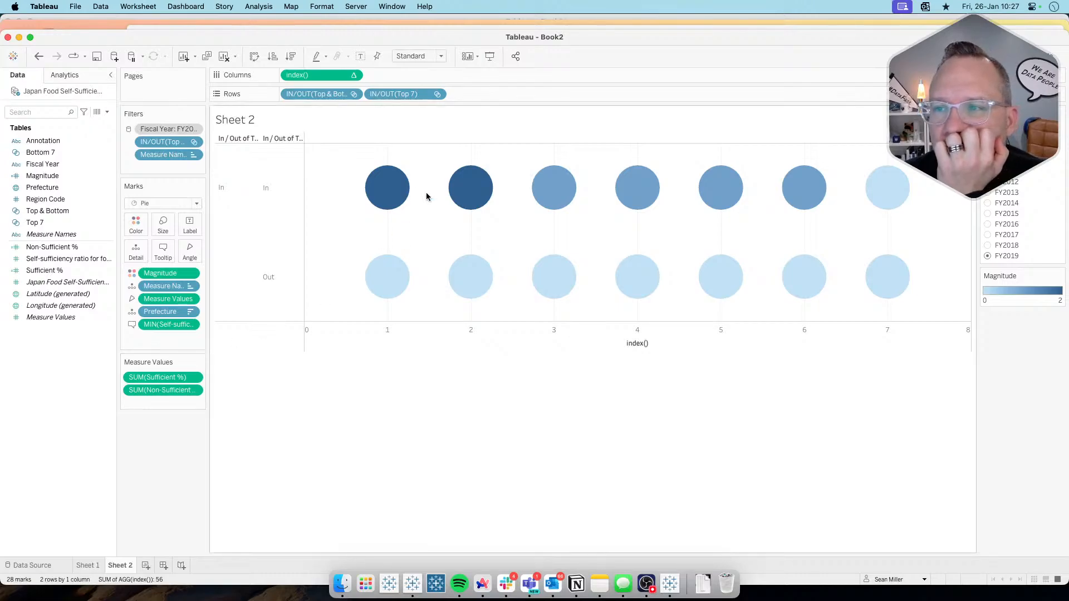
mouse_move(391, 177)
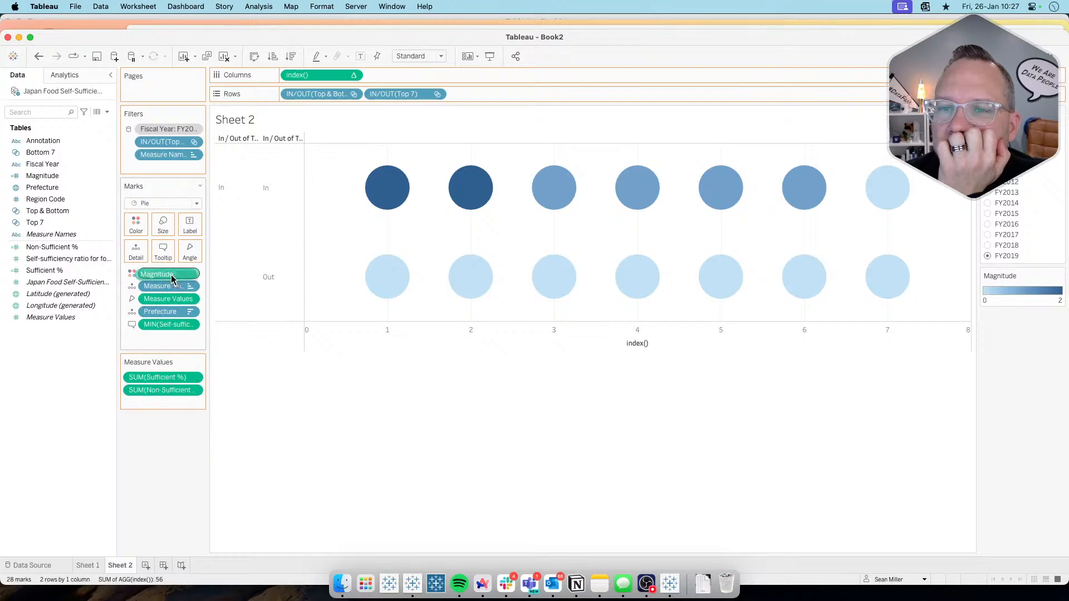
Step: Undo the continuous Magnitude conversion and the last index() table calculation changes
left_click(38, 56)
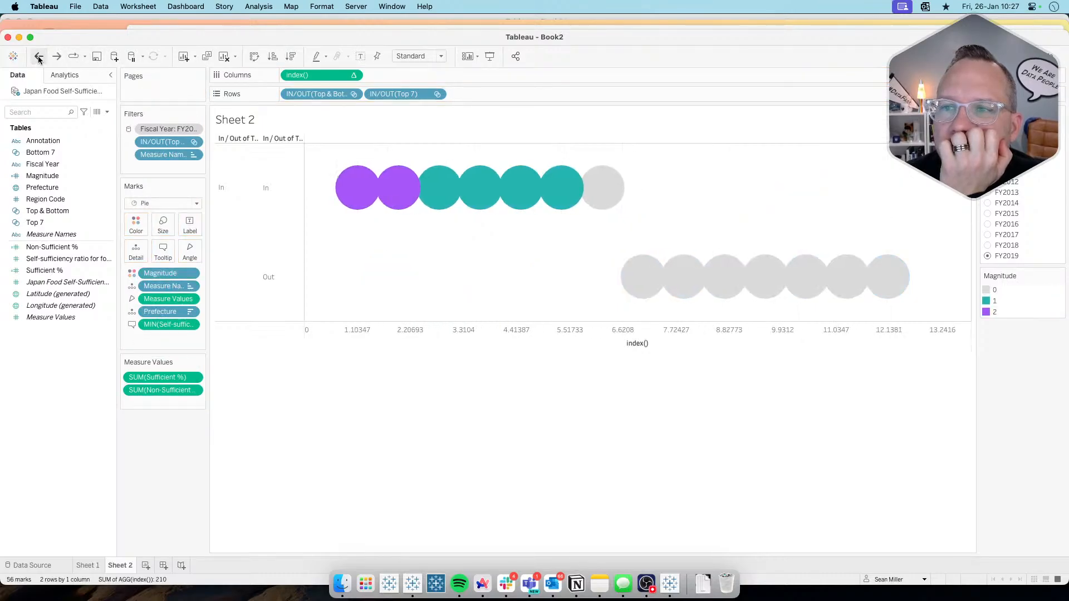
left_click(38, 56)
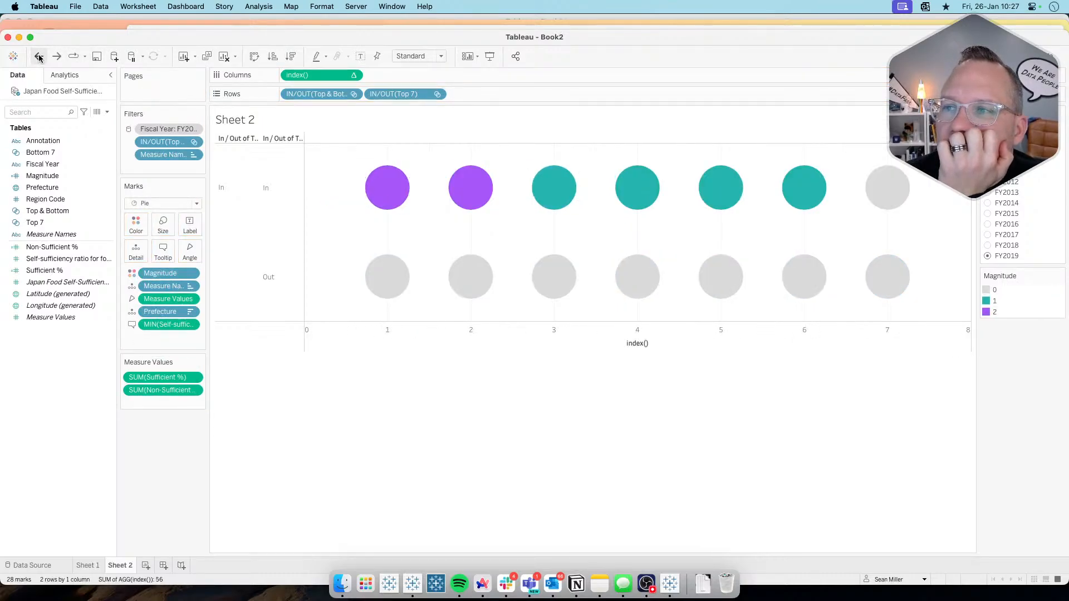
Step: Undo the Magnitude changes on Sheet 2 until the pies are colored by Measure Names alone, and inspect the pie slices
left_click(38, 56)
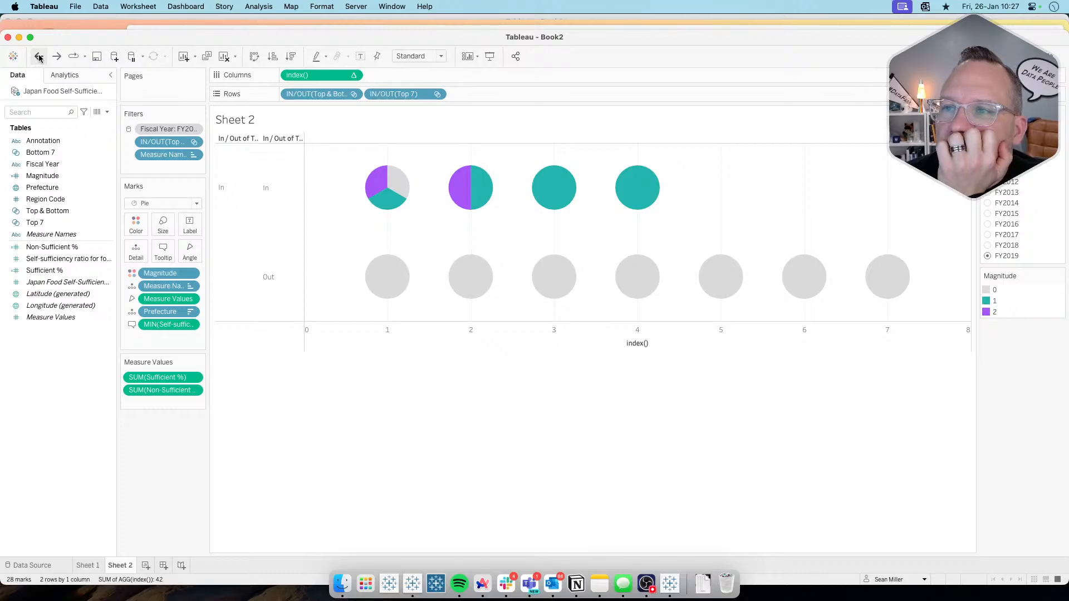
left_click(39, 57)
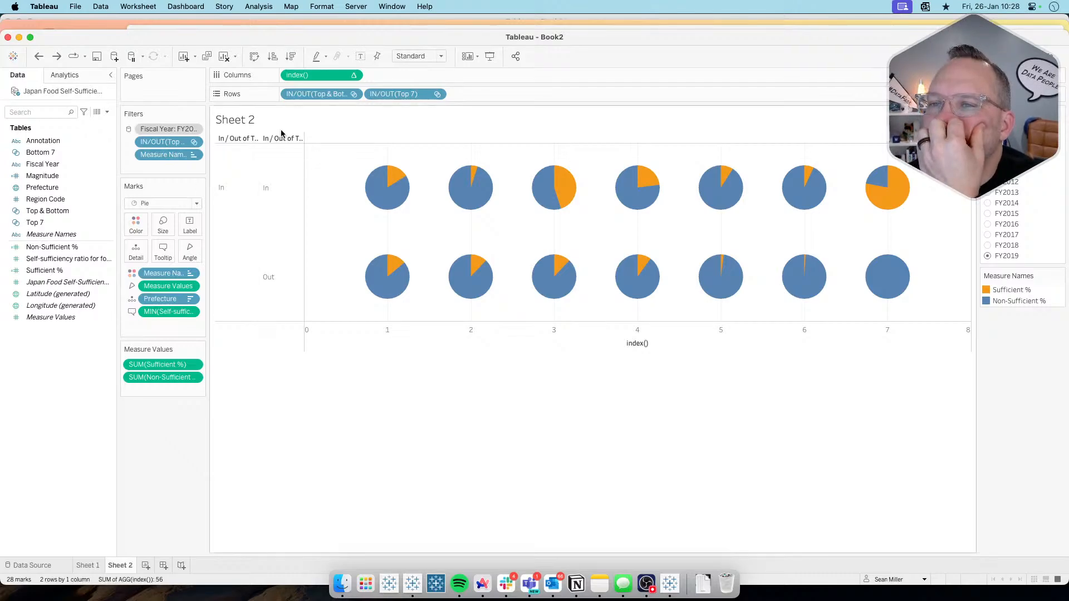
mouse_move(573, 187)
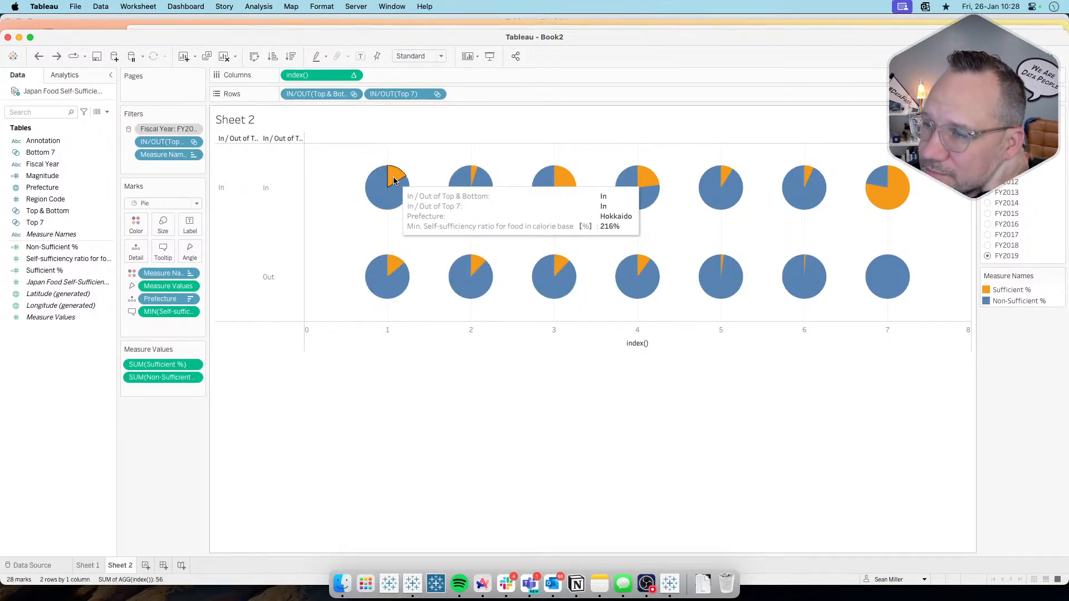
Step: Review the prefecture figures and Magnitude values in the Sheet 1 table, and return to Sheet 2
left_click(88, 565)
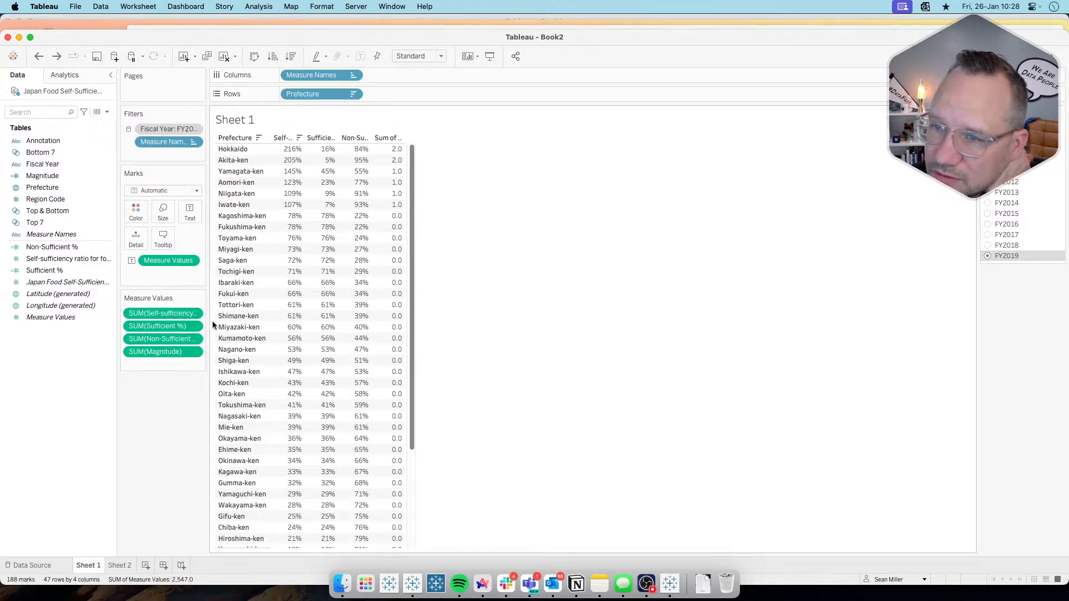
mouse_move(321, 156)
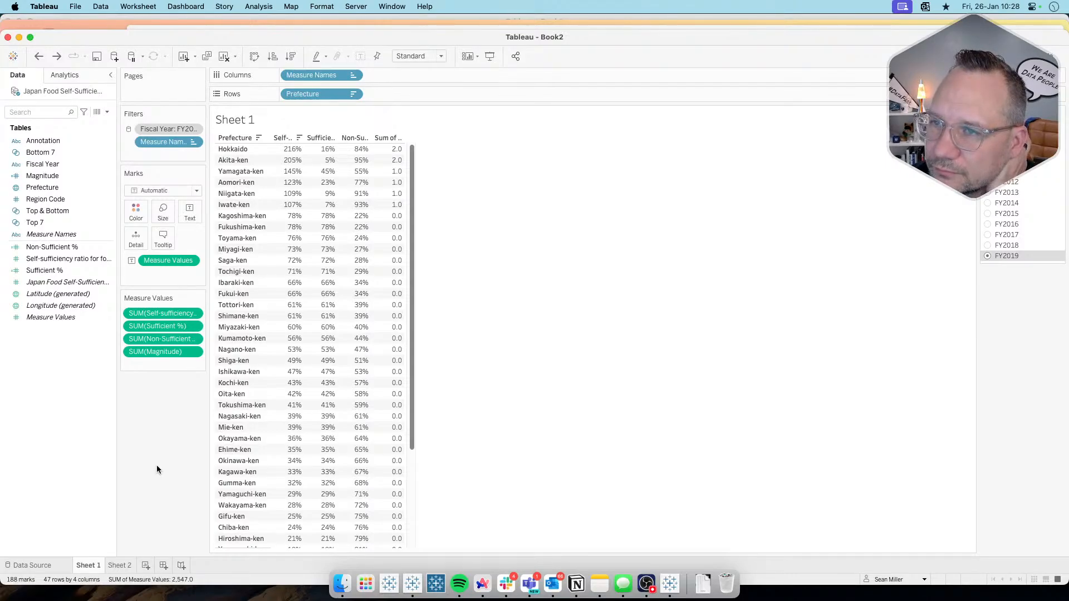
left_click(119, 565)
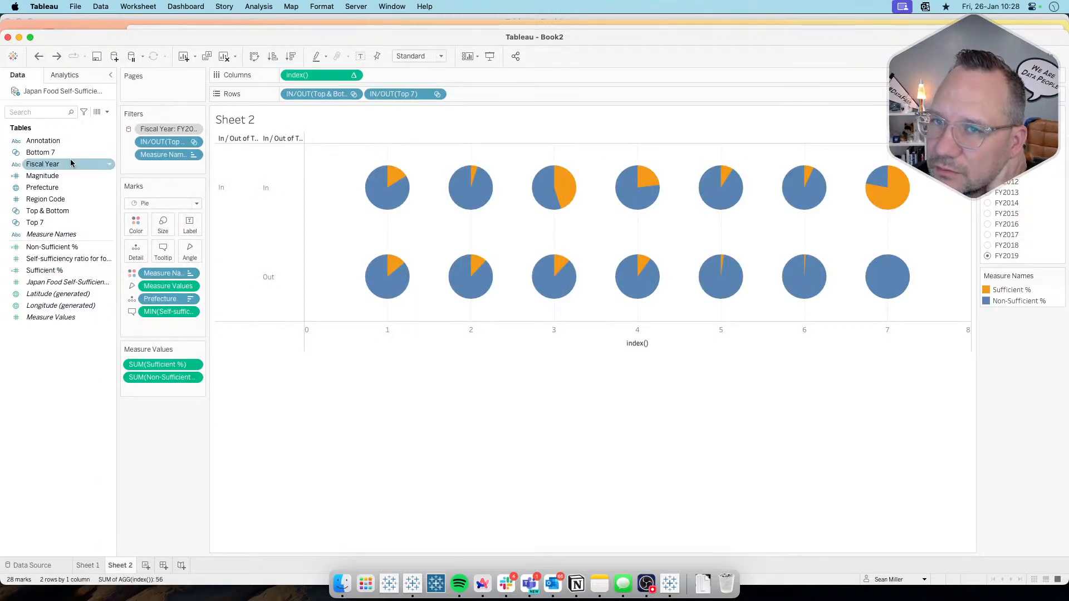
Step: Add Magnitude to the Sheet 2 pies as a second color field alongside Measure Names
left_click_drag(66, 175, 137, 252)
left_click(132, 311)
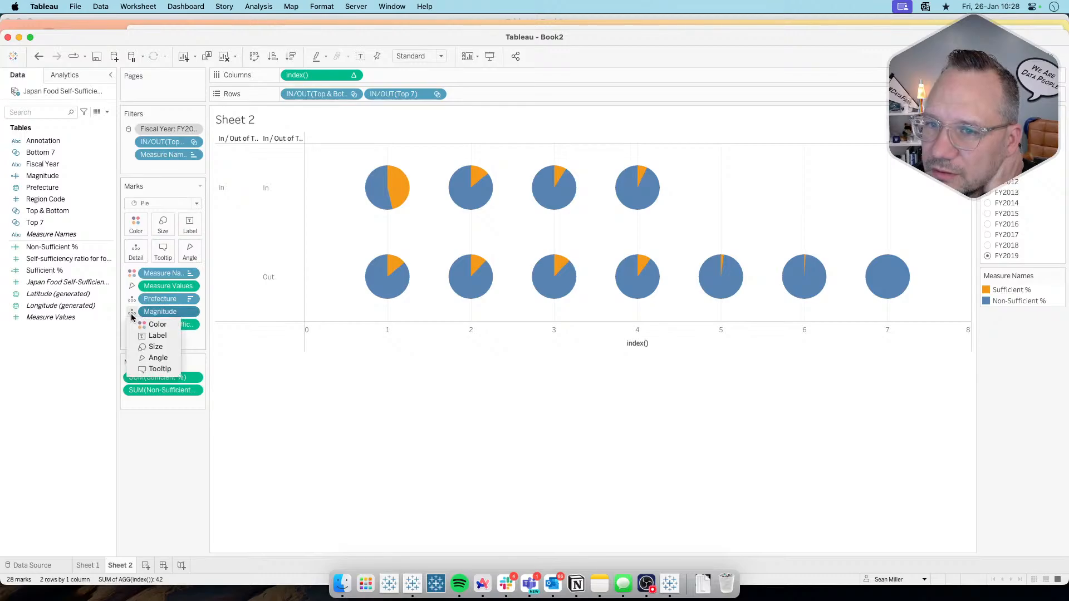
left_click(167, 326)
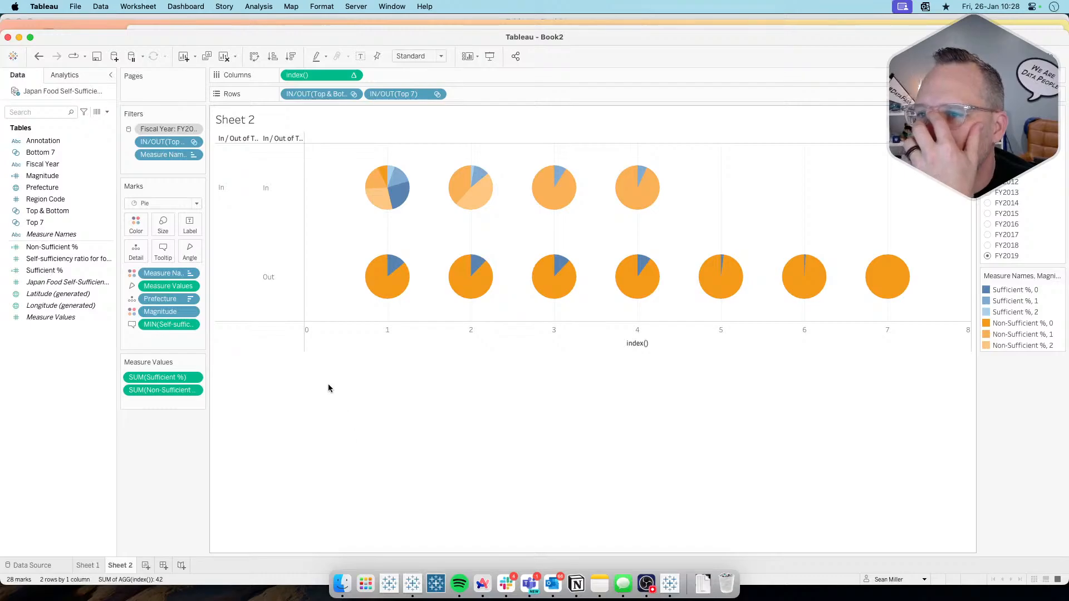
mouse_move(394, 182)
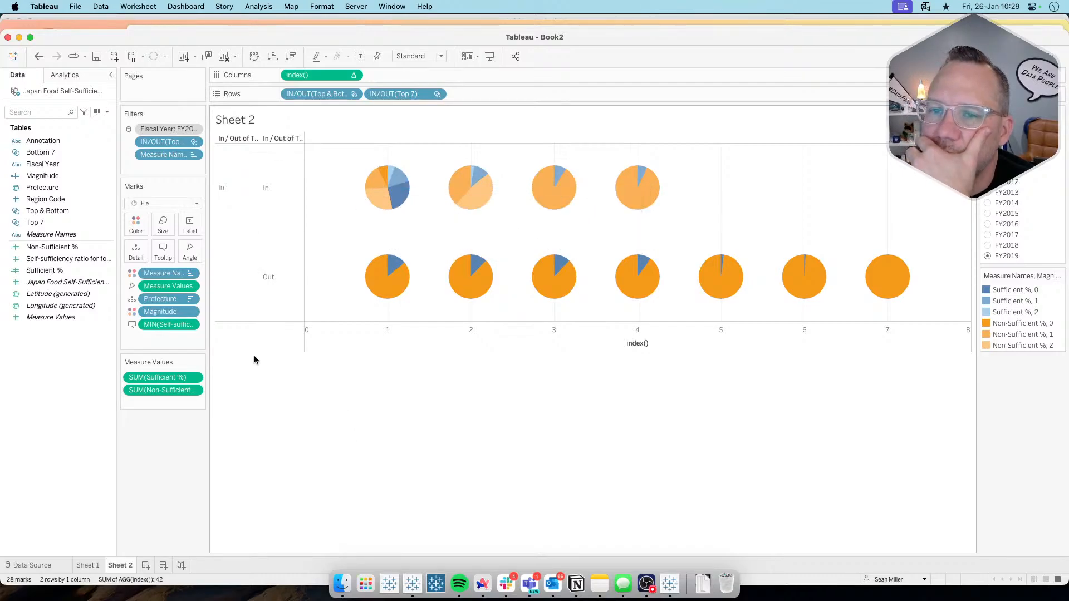
Step: Include Magnitude with Prefecture in the specific dimensions of the index() table calculation
left_click(353, 76)
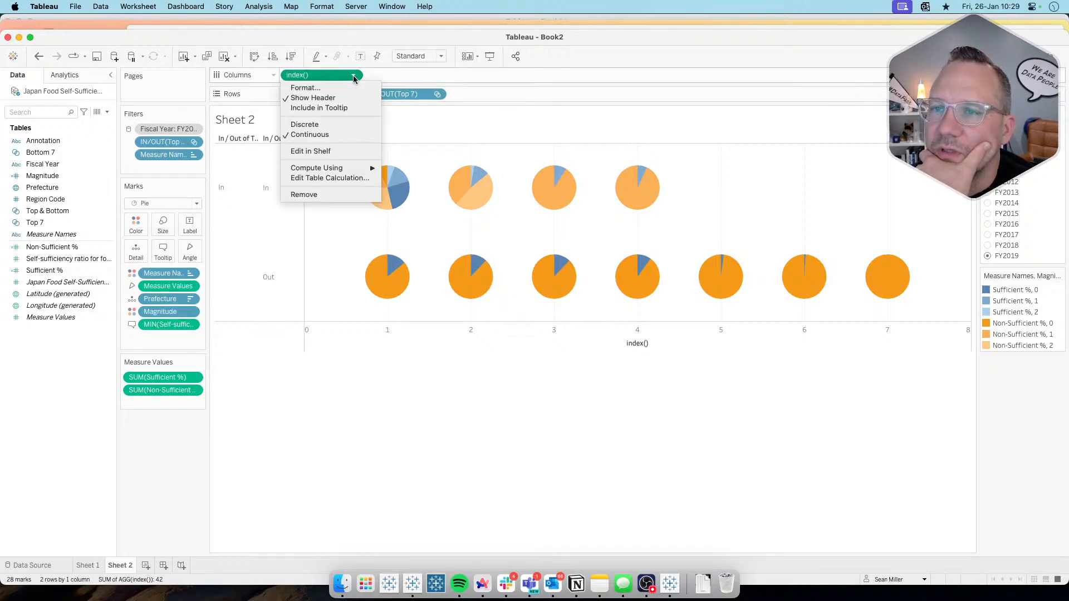
left_click(326, 178)
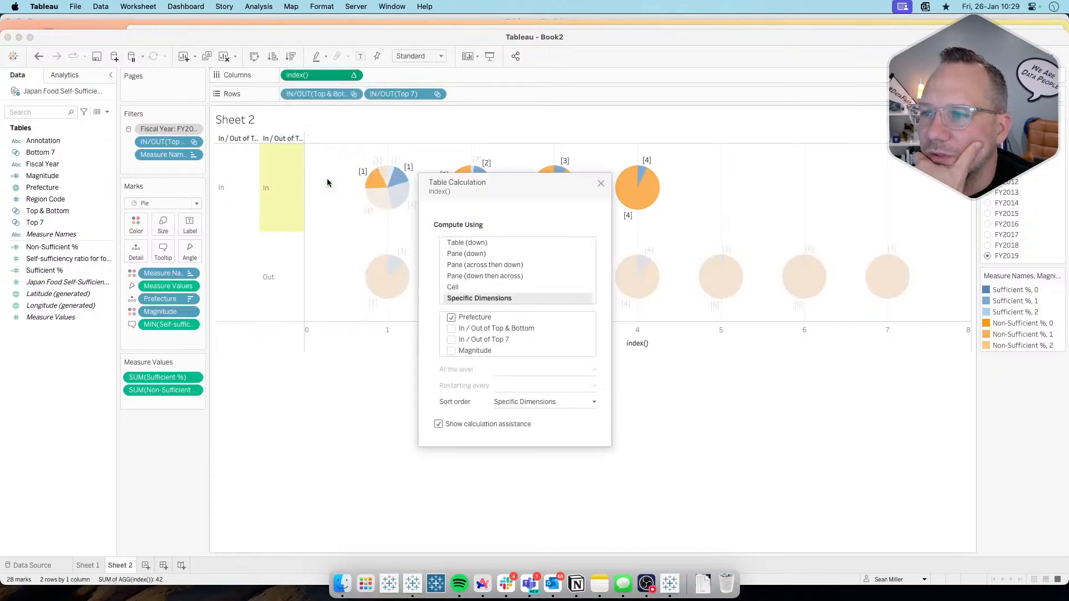
left_click(451, 350)
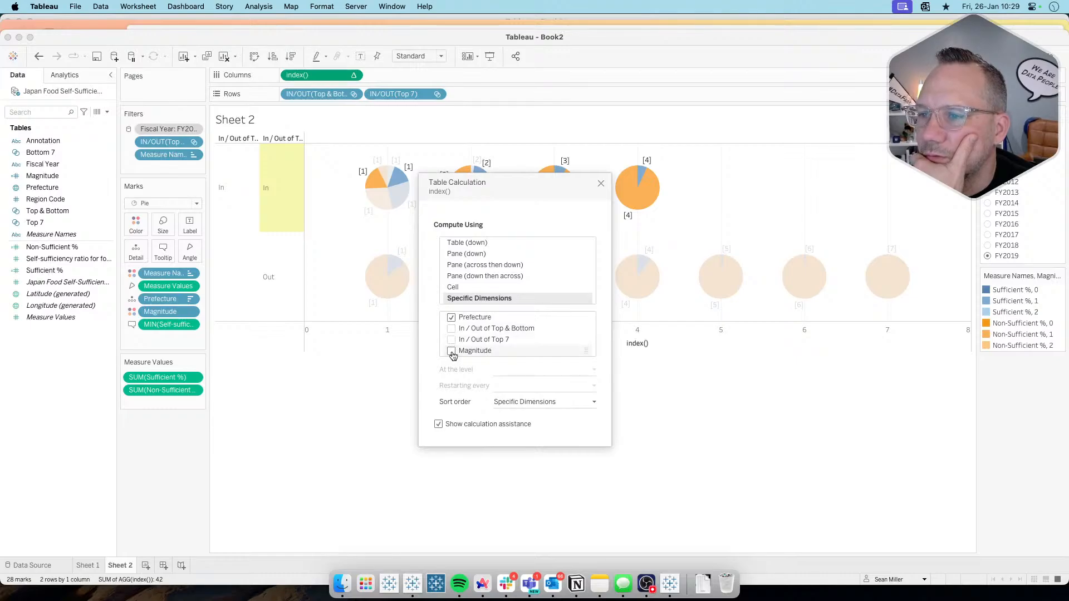
left_click(482, 353)
left_click(481, 352)
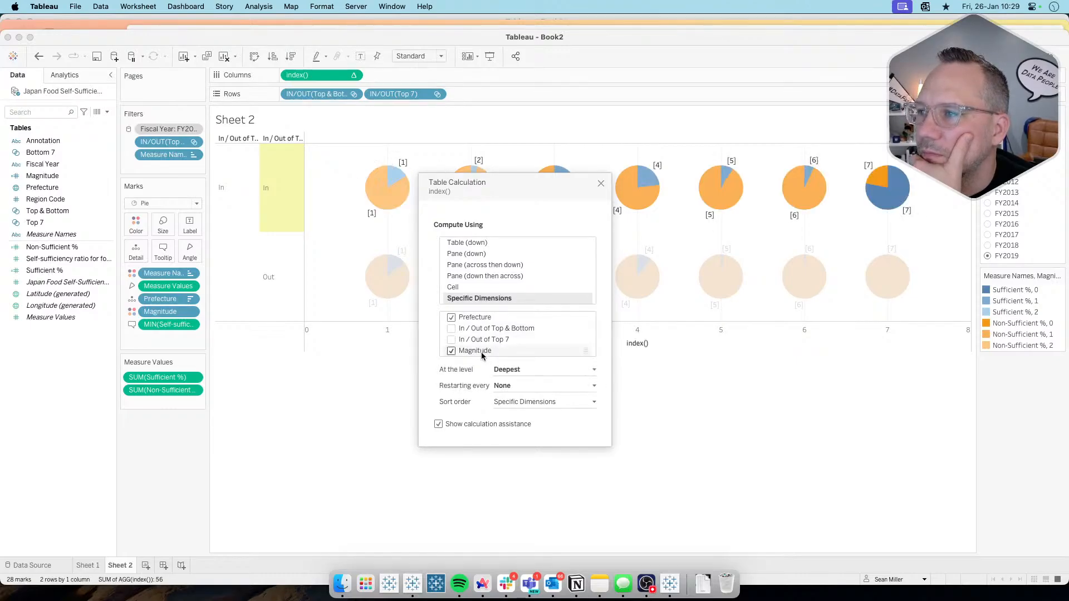
left_click(601, 185)
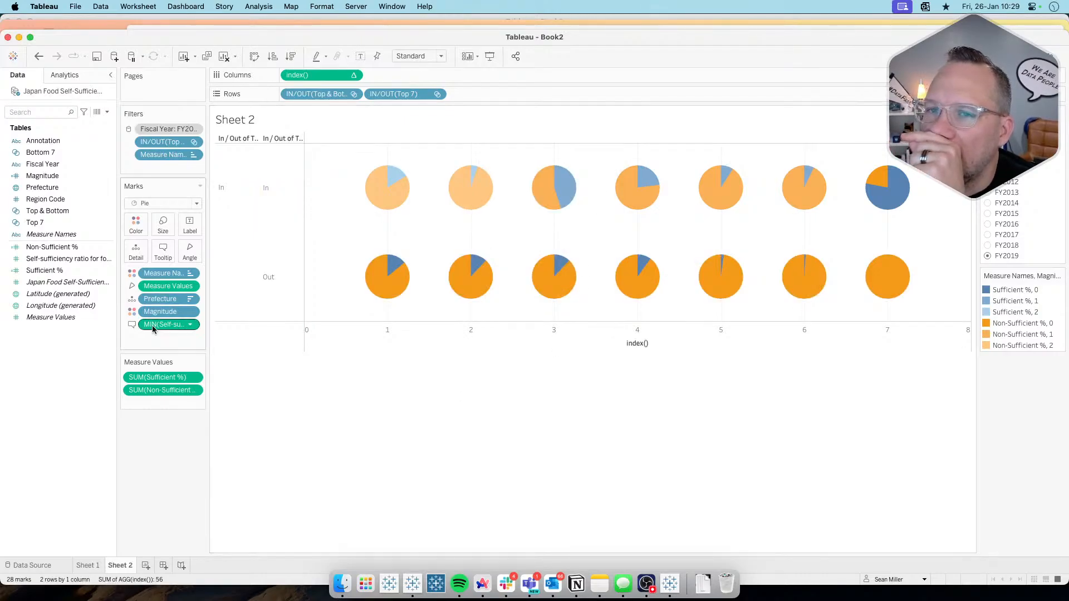
Step: Open the color editor for the combined Measure Names and Magnitude fields, and move it clear of the upper row of pies
left_click(136, 225)
left_click(164, 262)
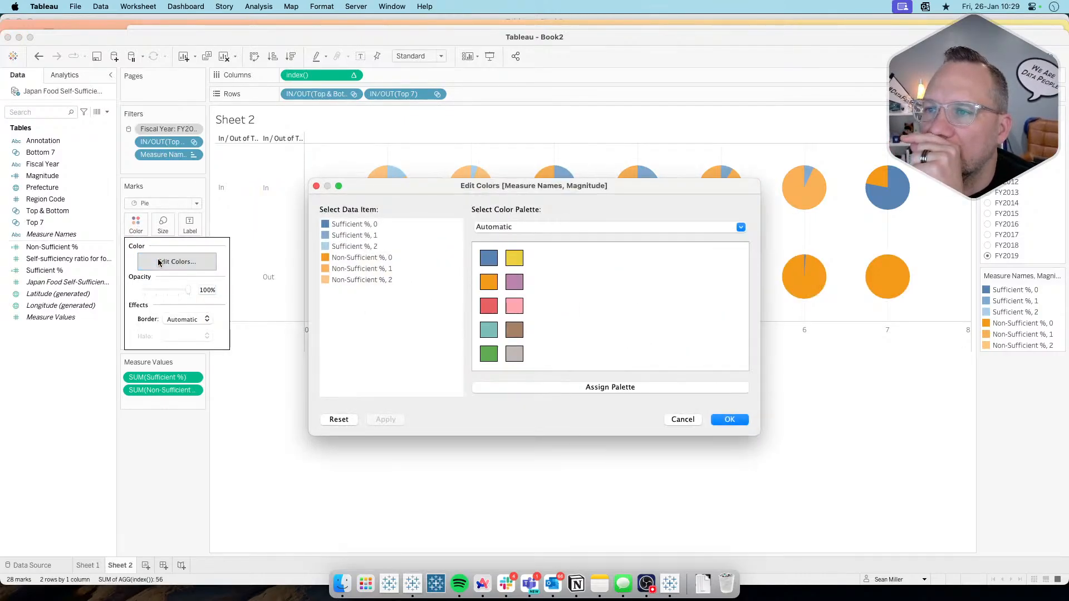
left_click_drag(539, 190, 553, 279)
Step: Try the Automatic palette's blue for Non-Sufficient %, 0, and check the other color items
left_click(361, 335)
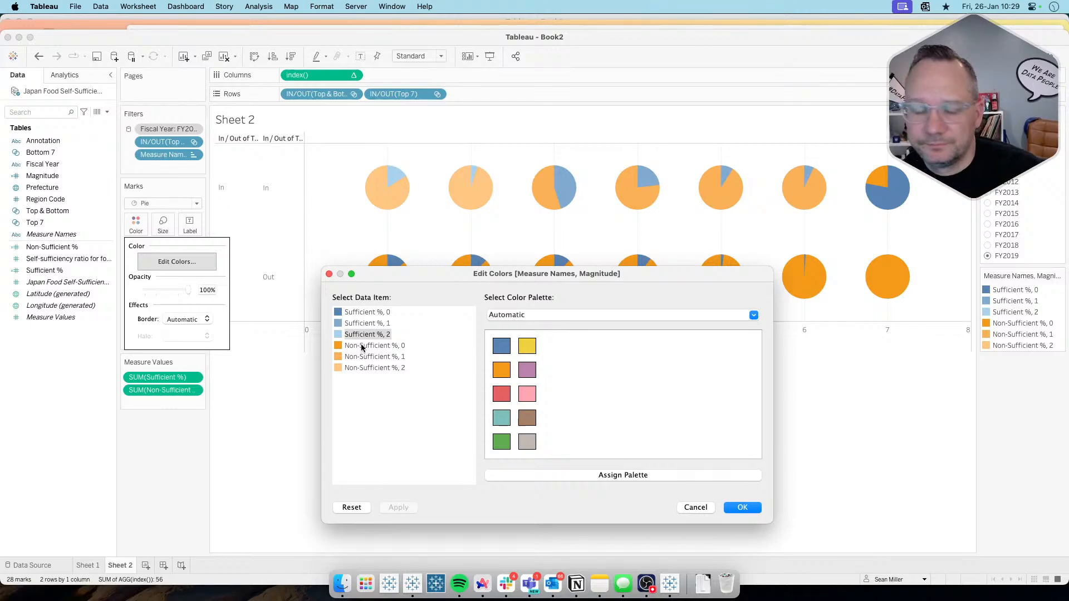
left_click(361, 346)
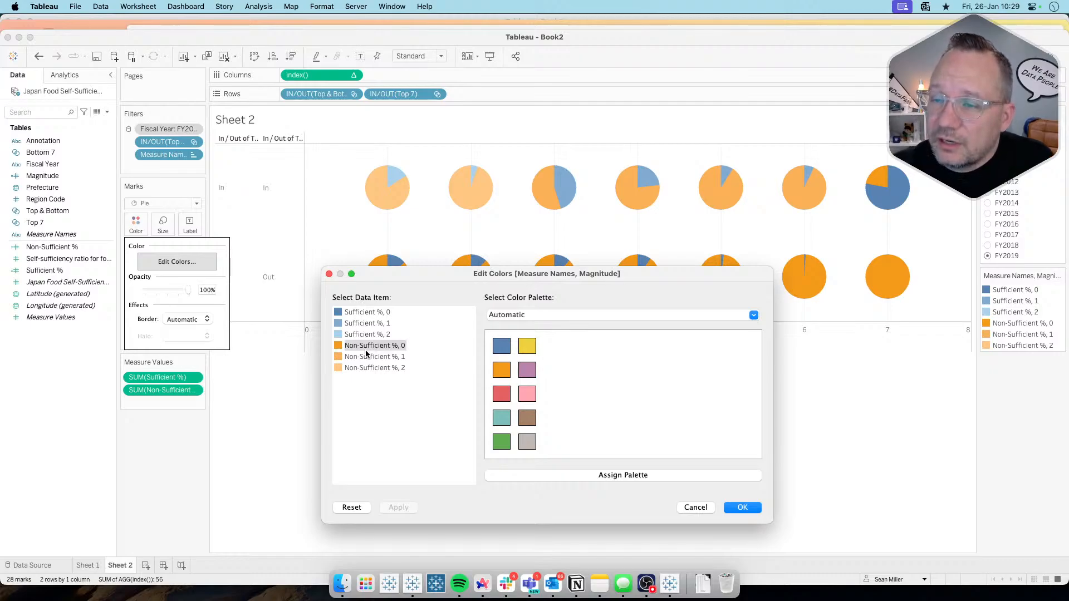
left_click(364, 314)
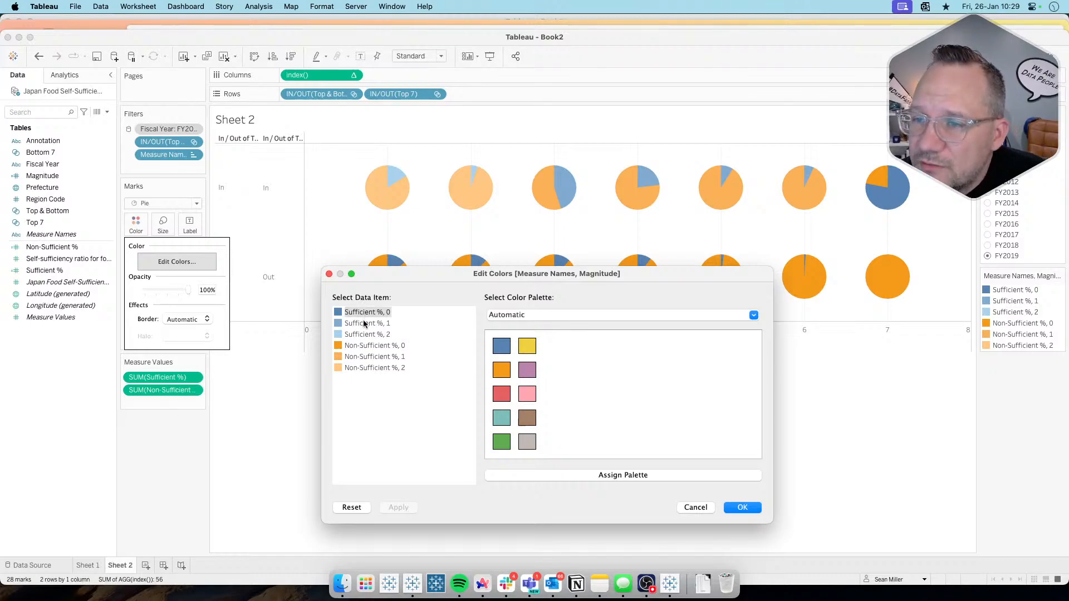
left_click(368, 346)
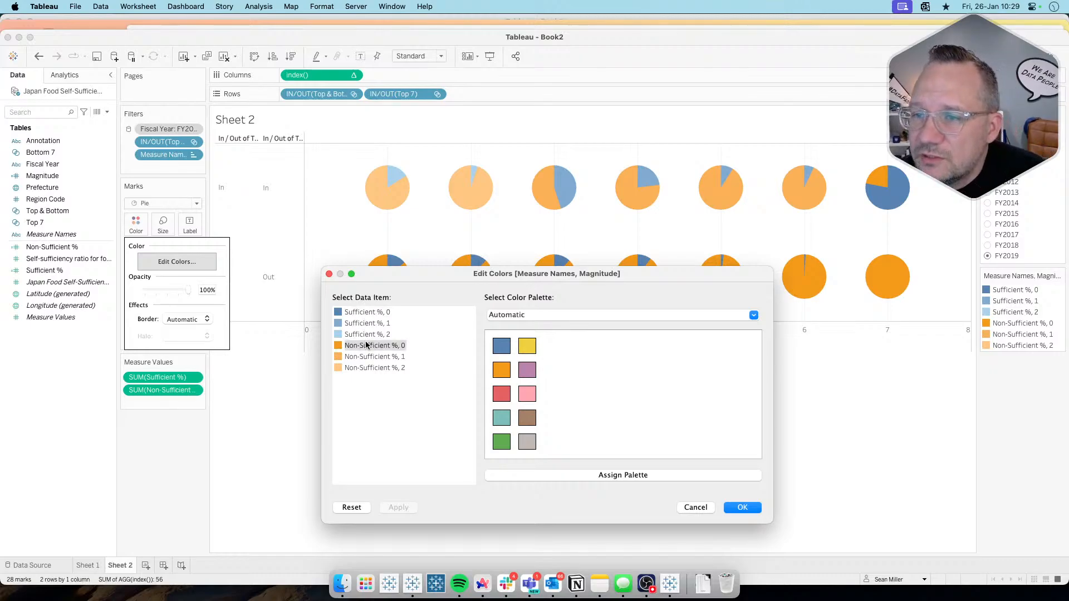
left_click(501, 347)
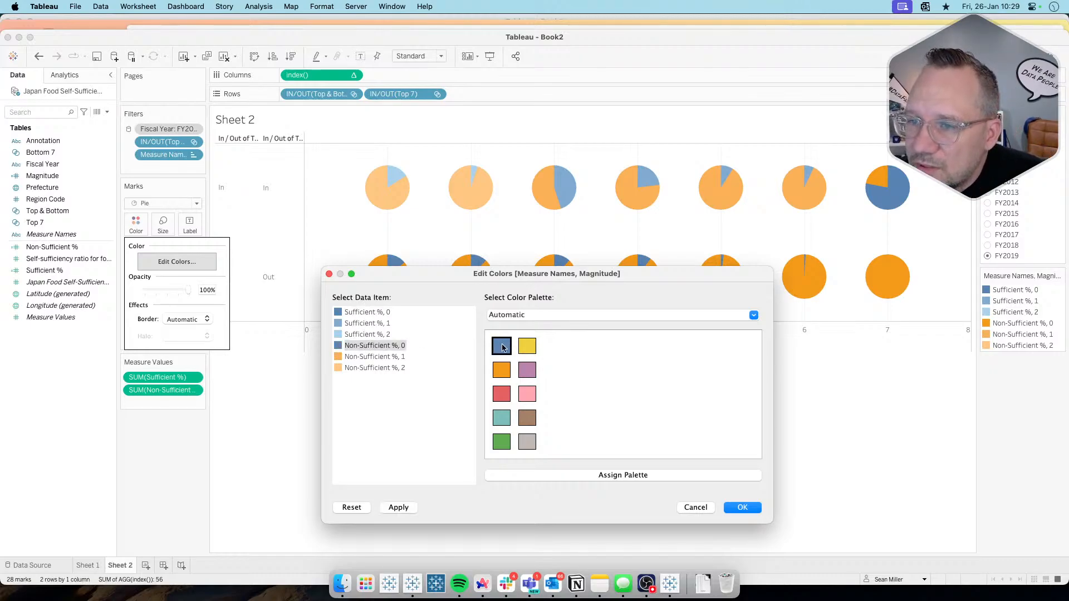
left_click(366, 325)
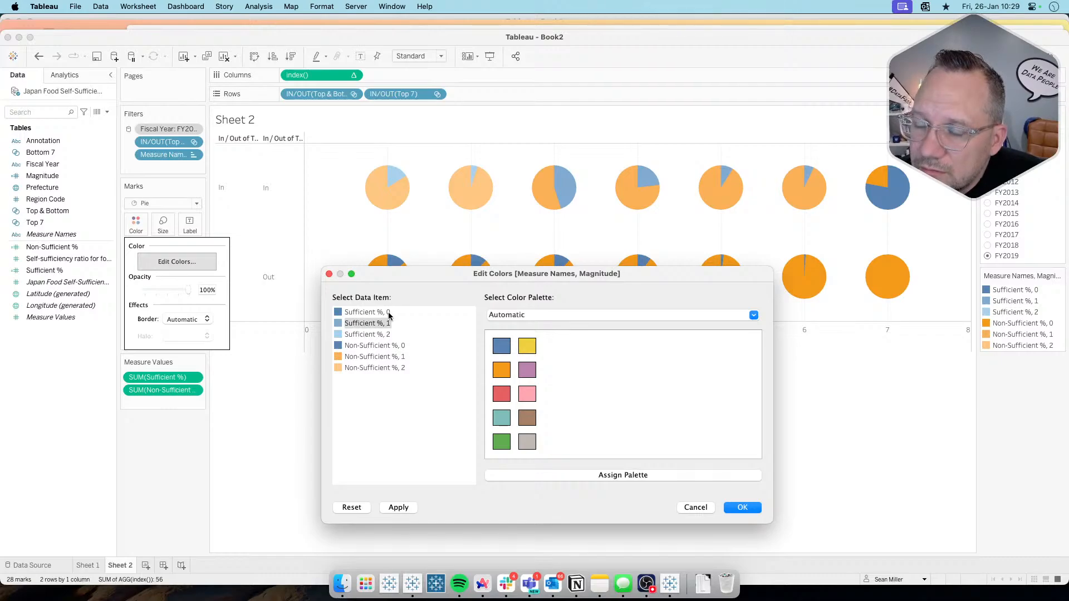
left_click(367, 334)
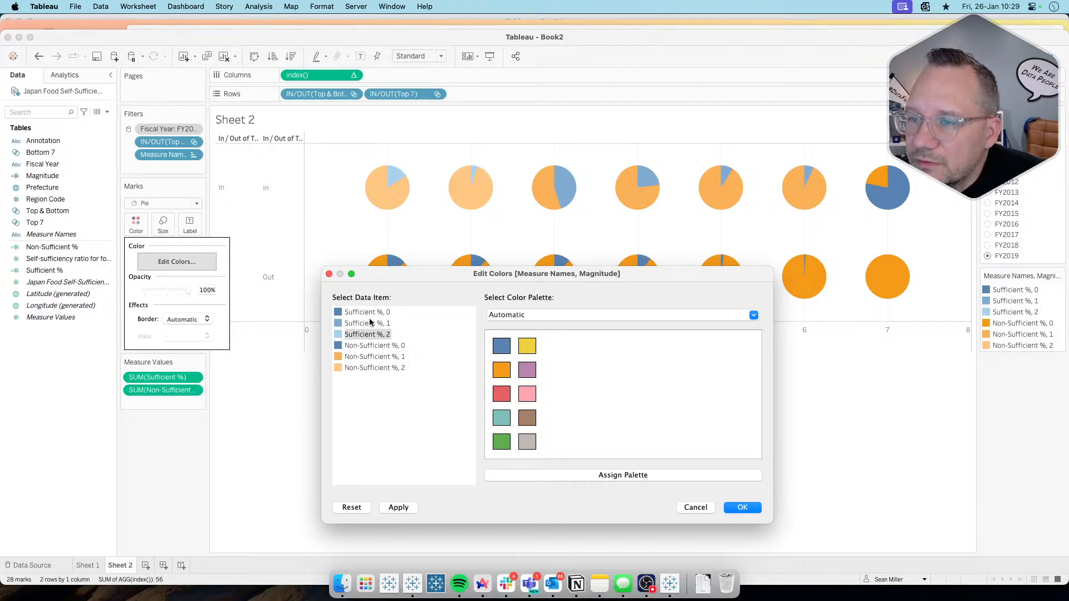
Step: Assign the lightest shade of the Gray palette to Sufficient %, 0 and Non-Sufficient %, 0
left_click(542, 315)
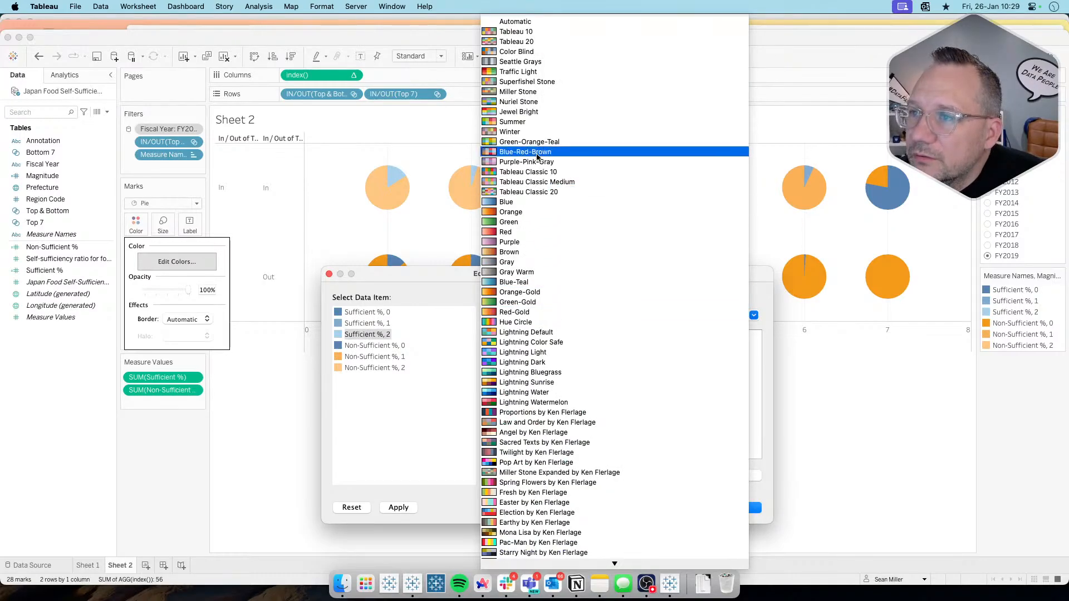
left_click(531, 262)
left_click(359, 313)
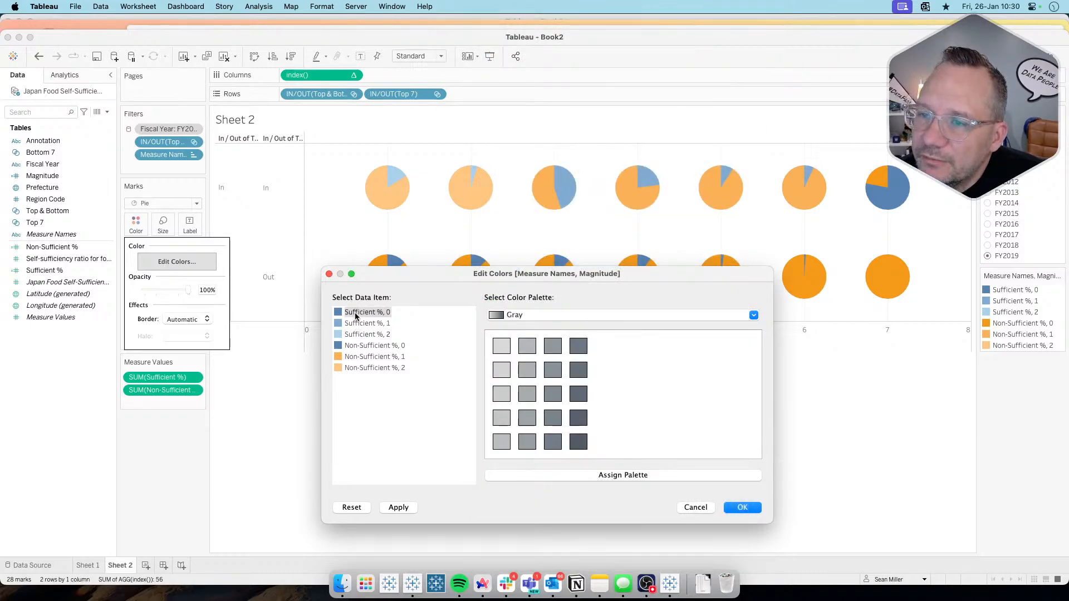
left_click(501, 346)
left_click(377, 346)
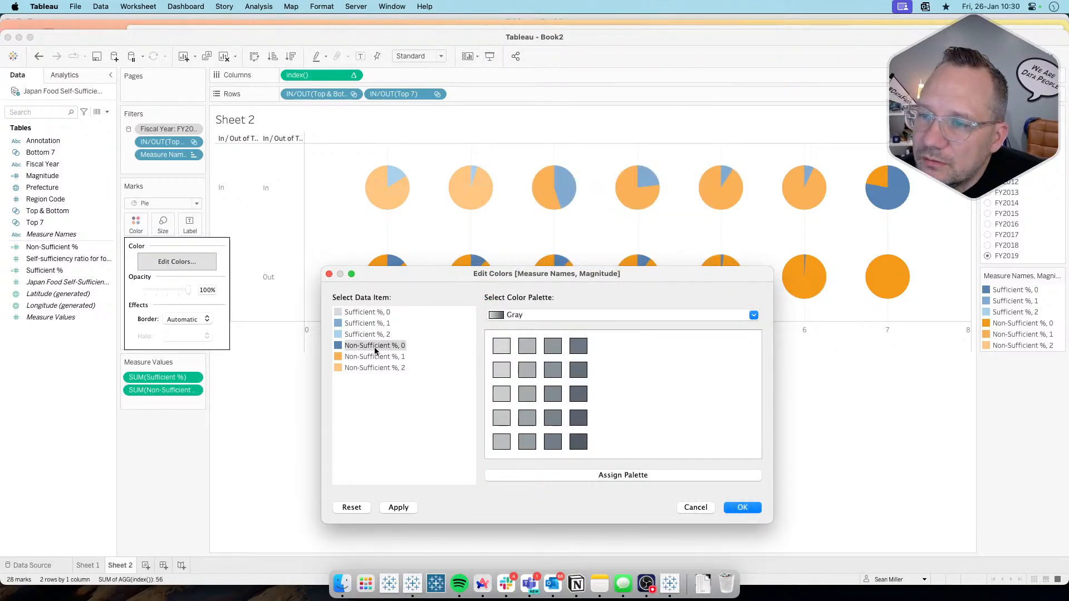
left_click(501, 347)
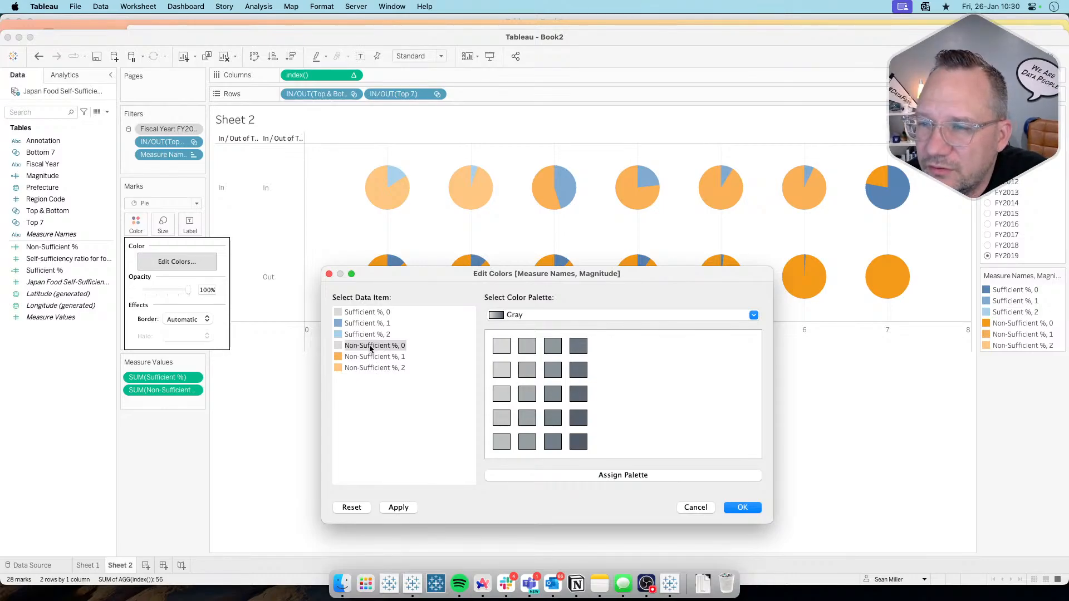
Step: Using the Lightning Light palette, color Sufficient %, 1 dark teal and Sufficient %, 2 dark purple, and apply the colors to the pies
left_click(369, 325)
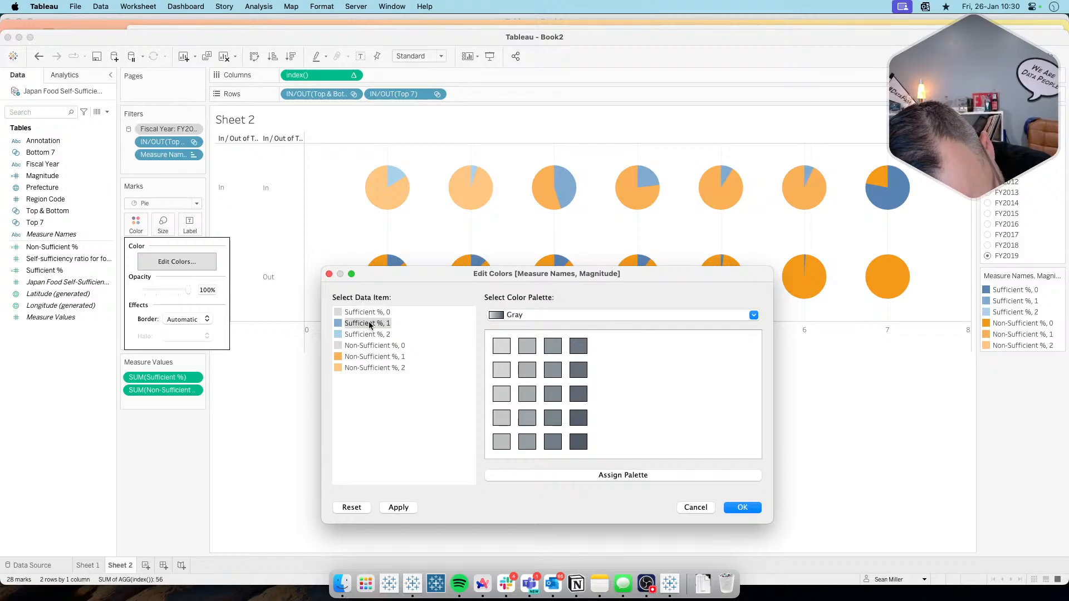
left_click(581, 318)
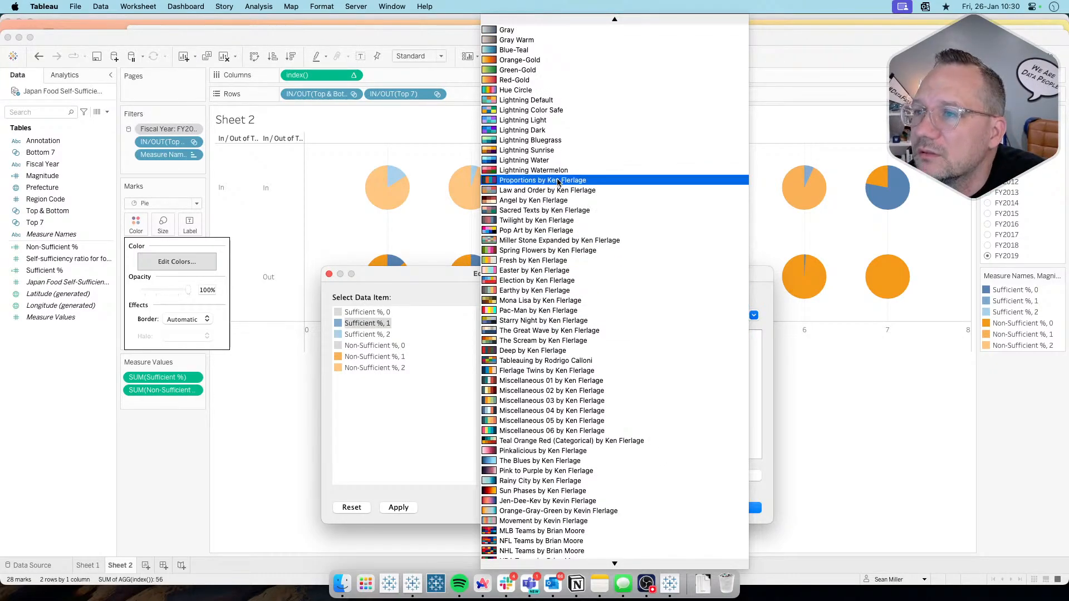
left_click(548, 120)
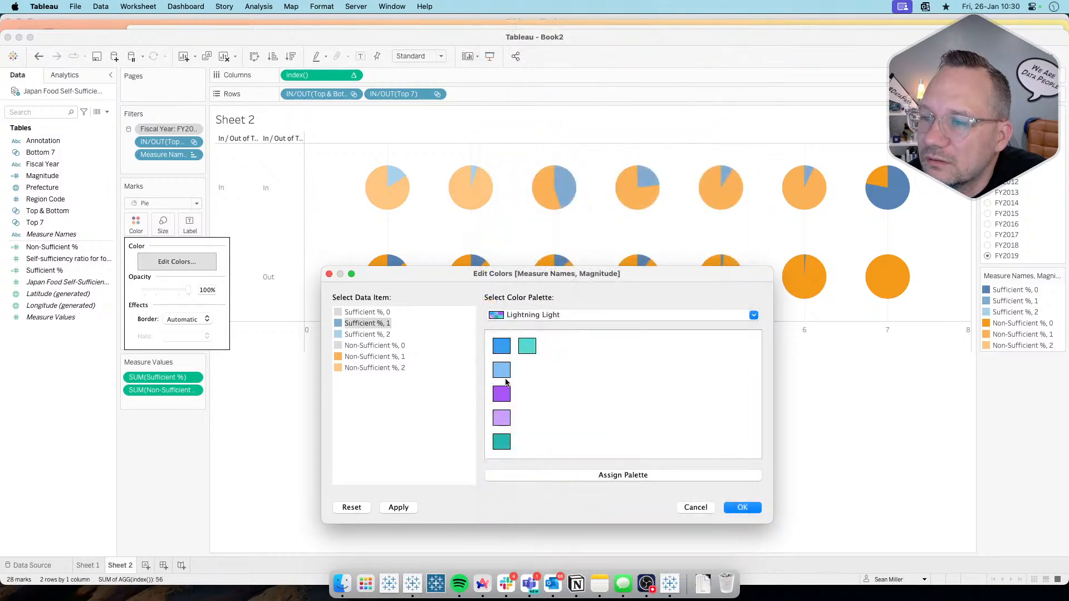
left_click(504, 445)
left_click(376, 335)
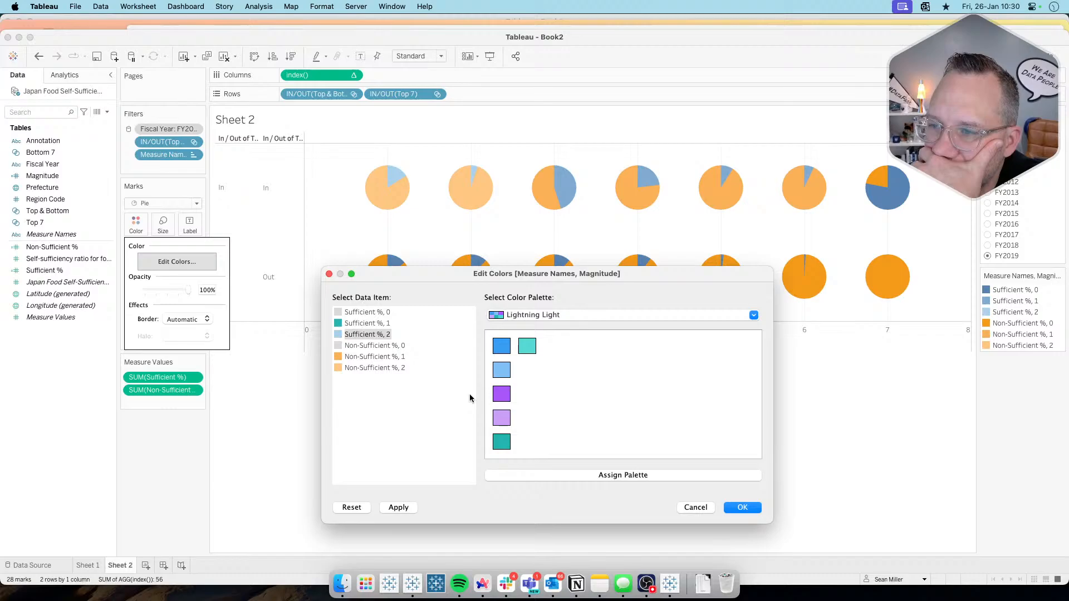
left_click(502, 395)
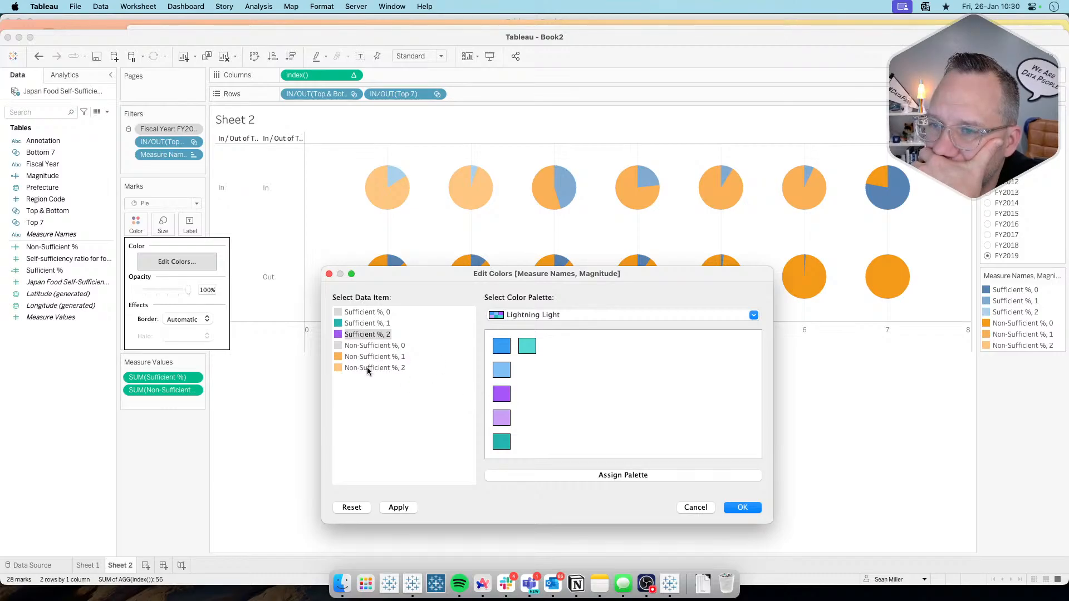
left_click(399, 507)
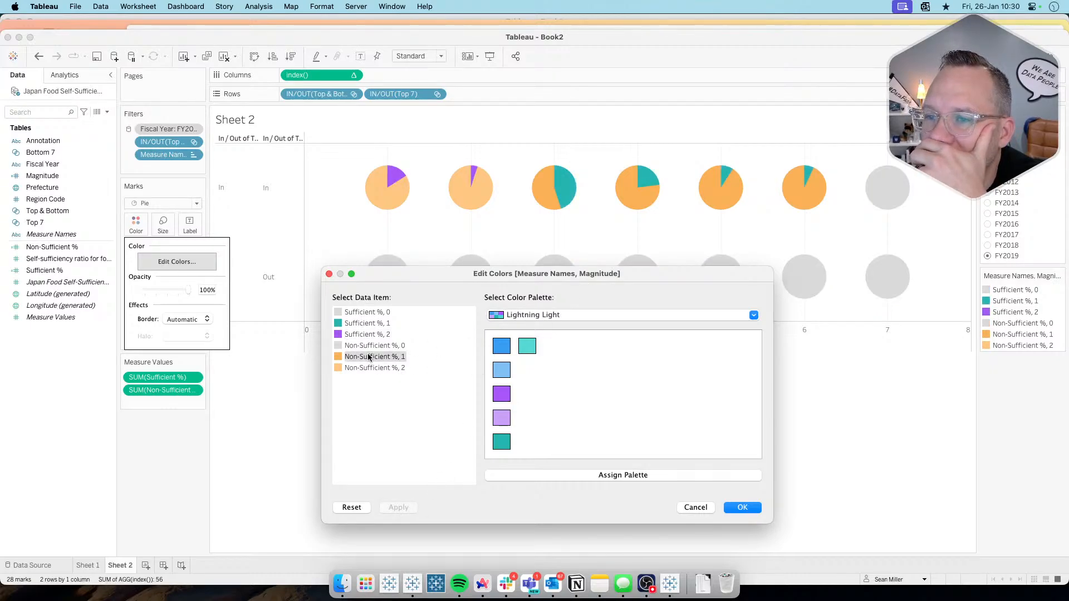
Step: Try dark teal for Non-Sufficient %, 1 and dark purple for Non-Sufficient %, 2 from the Lightning Light palette, applied to the pies
left_click(548, 316)
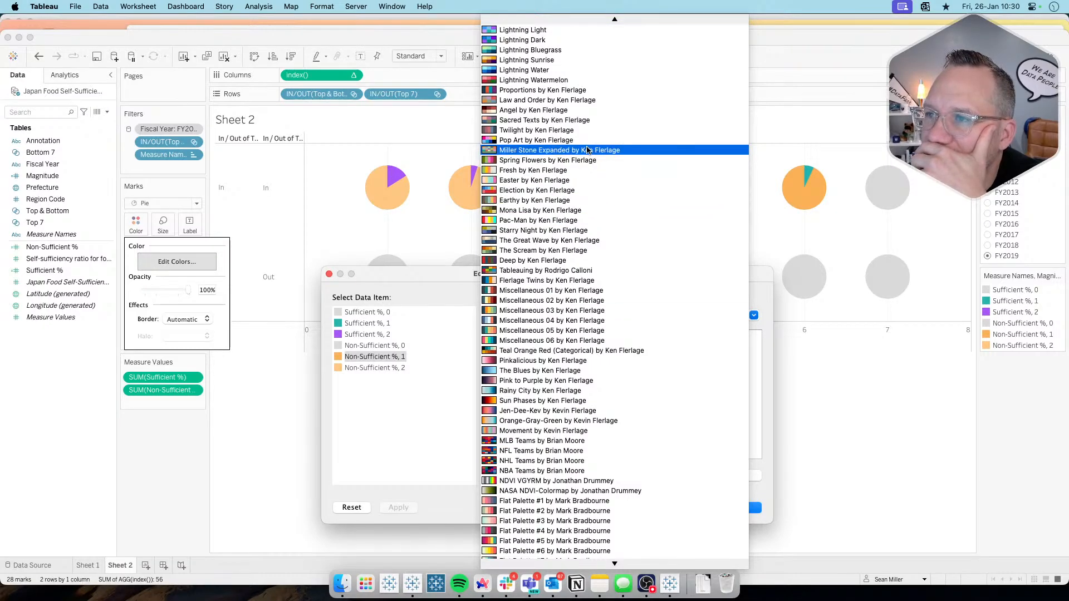
left_click(380, 433)
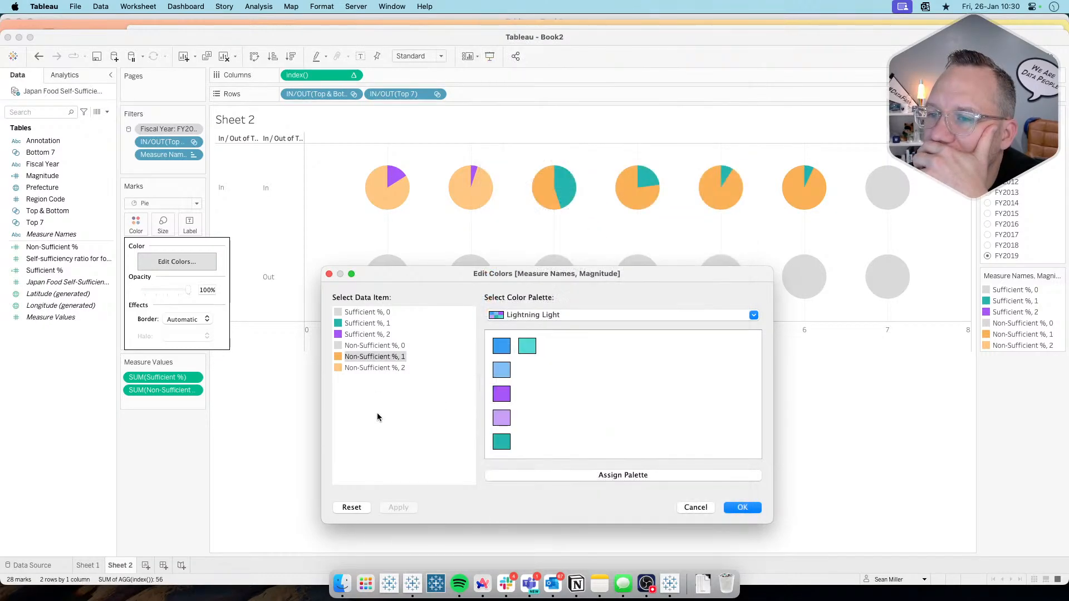
left_click(374, 361)
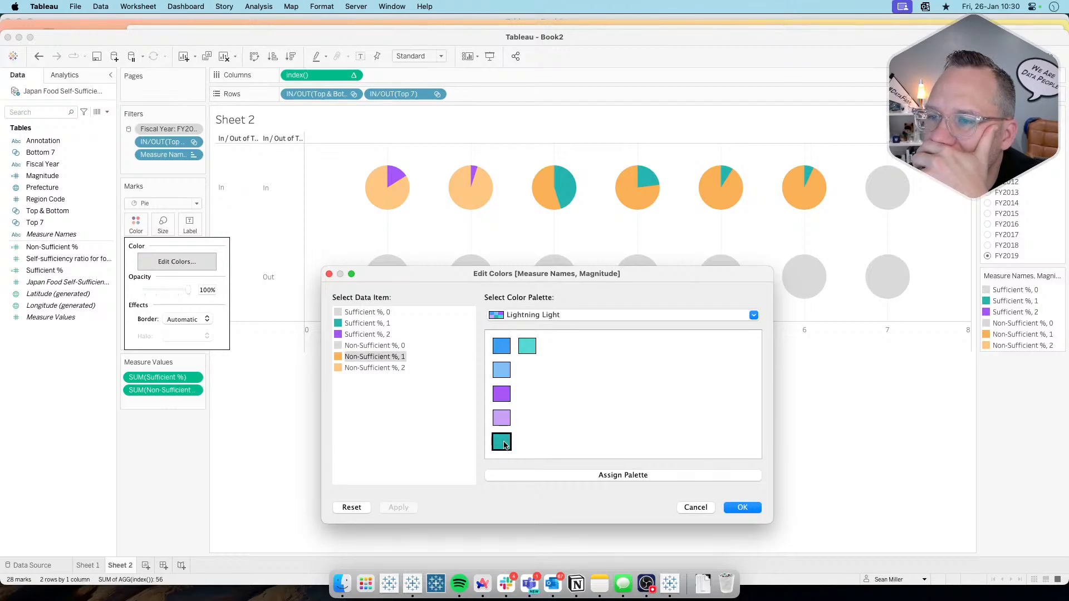
left_click(377, 368)
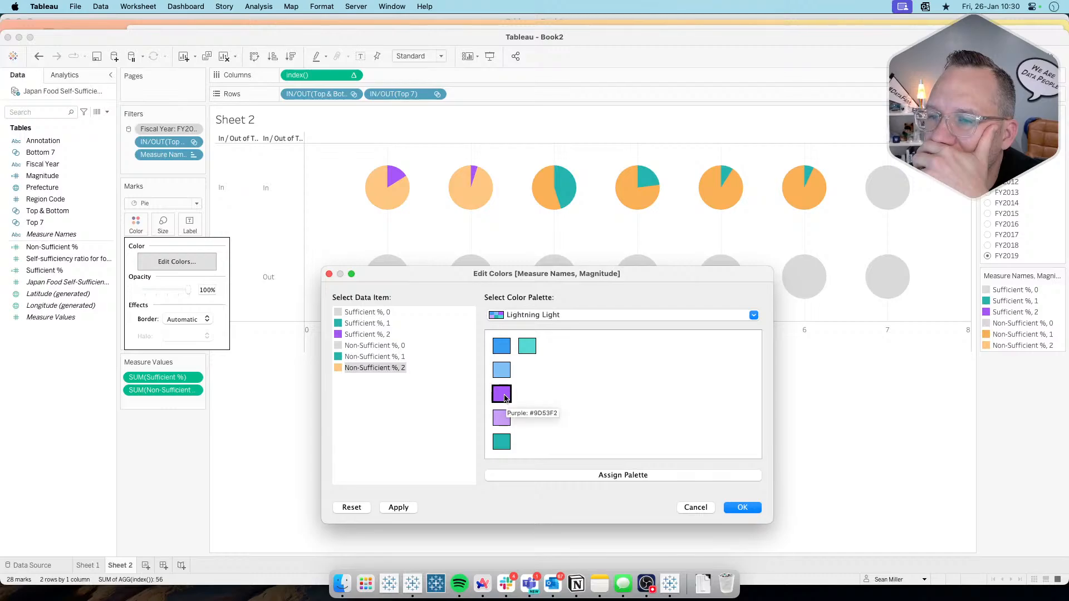
left_click(502, 444)
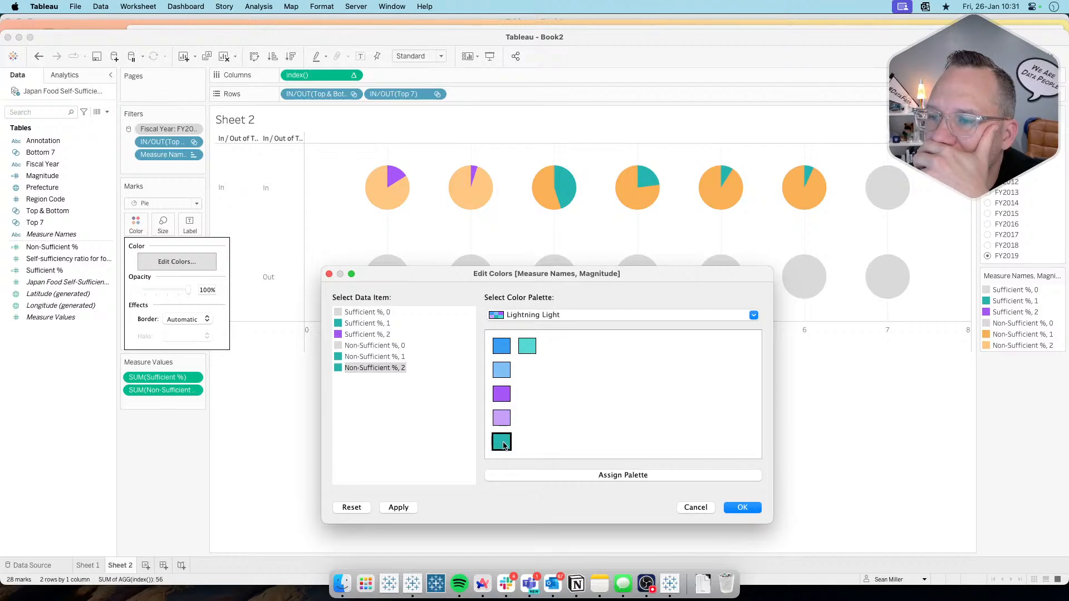
left_click(399, 507)
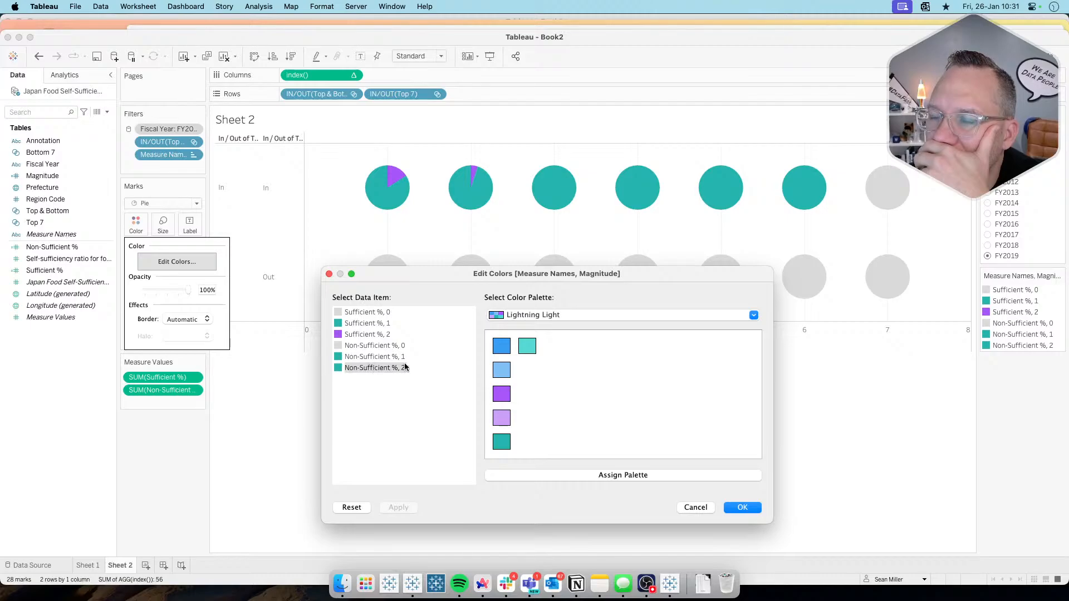
left_click(502, 394)
left_click(398, 509)
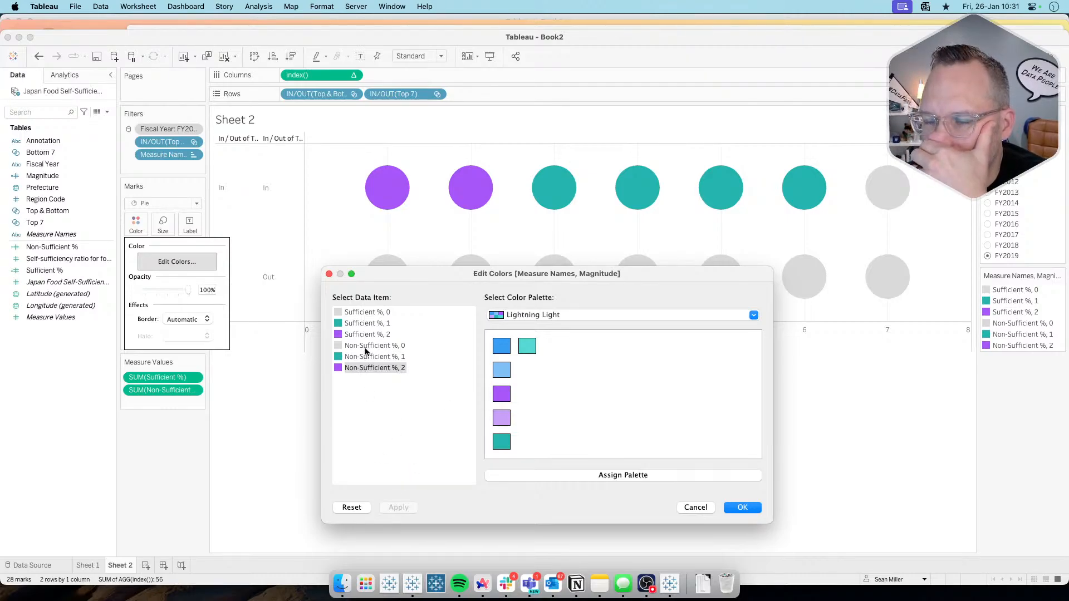
Step: Move the color editor clear of the lower row of pies, and apply the palette's light blue to Sufficient %, 0
left_click_drag(505, 273, 535, 314)
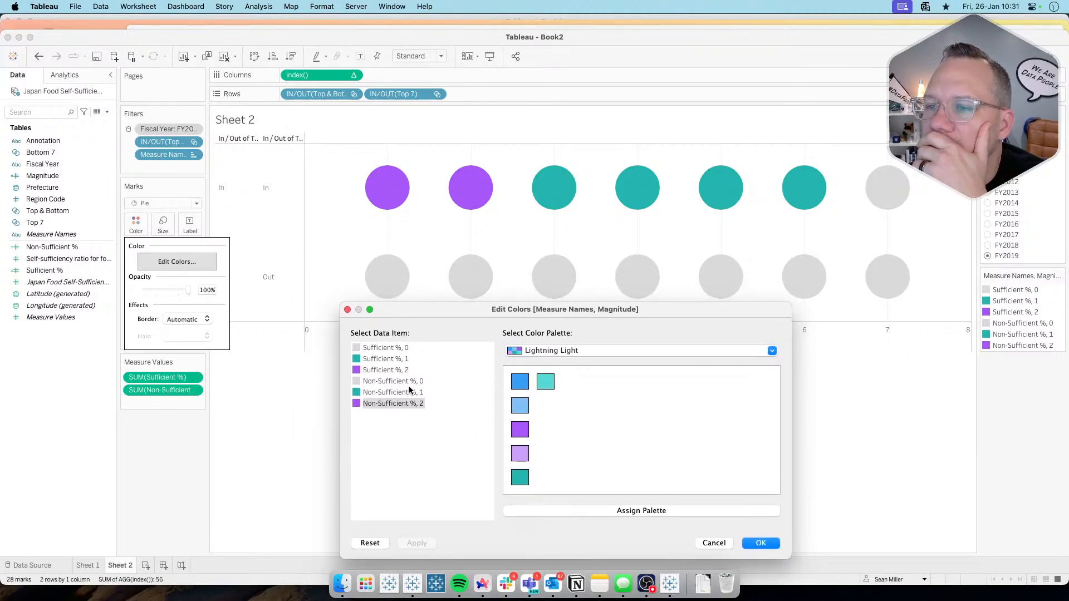
left_click(391, 383)
left_click(391, 349)
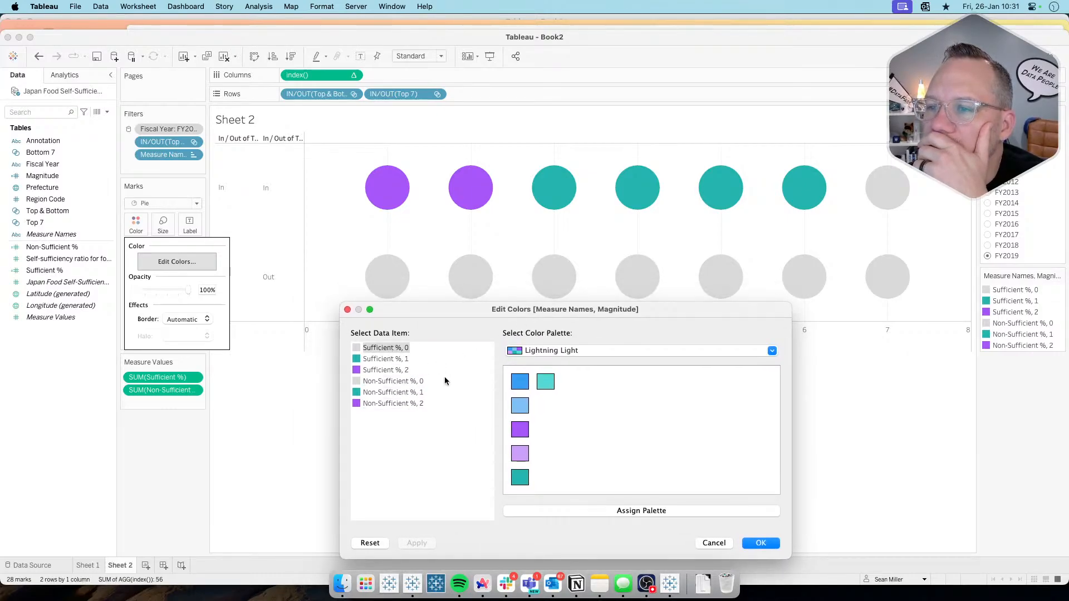
left_click(415, 542)
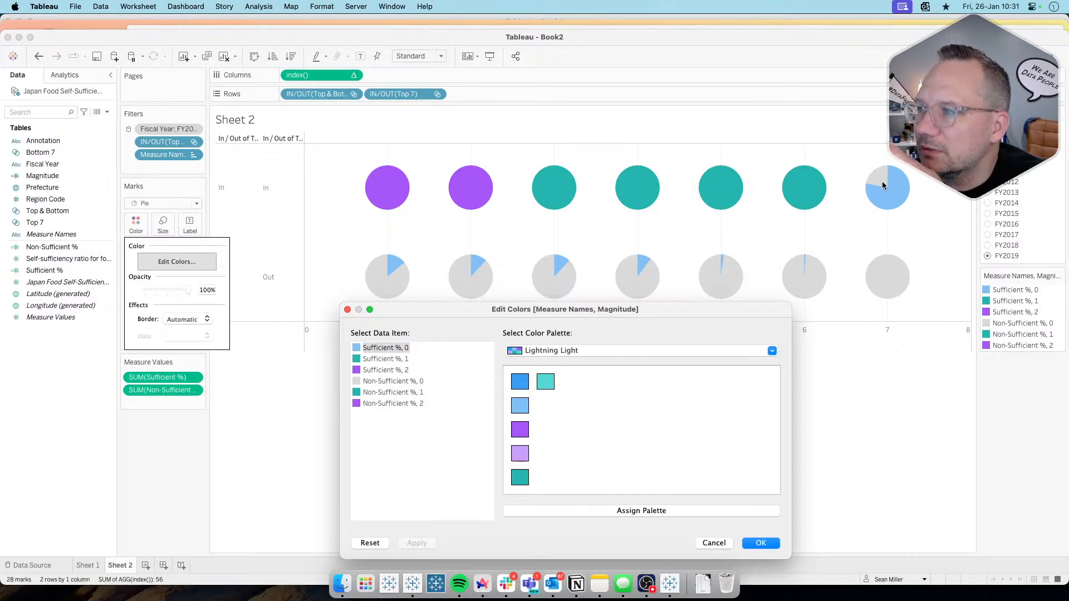
Step: Check the reference donut charts on the Workout Wednesday page in Arc, and apply light blue to Non-Sufficient %, 1 in Tableau
key("super+Tab")
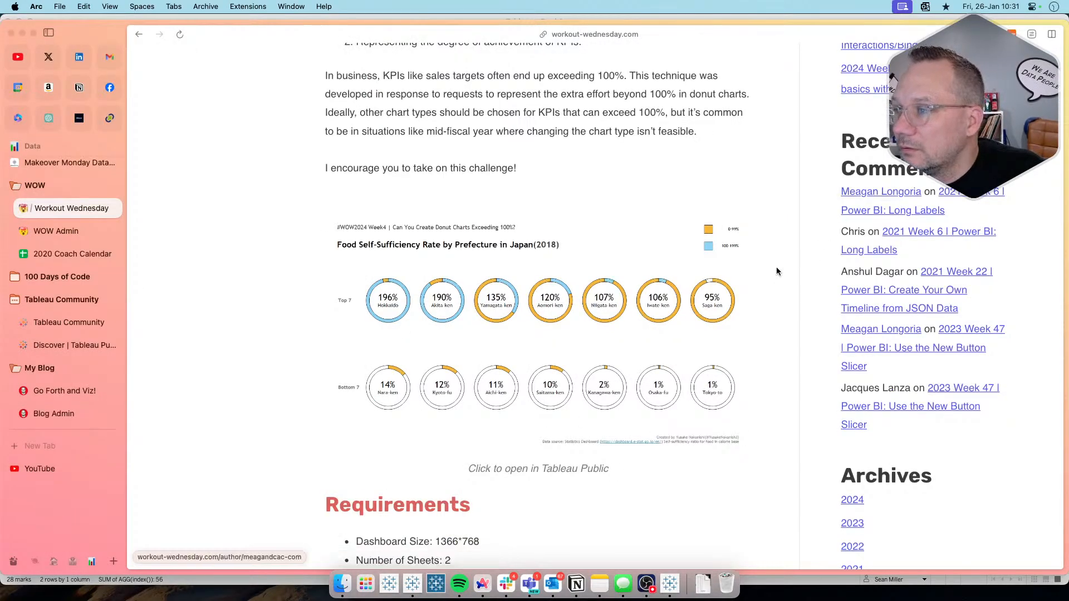
key("super+Tab")
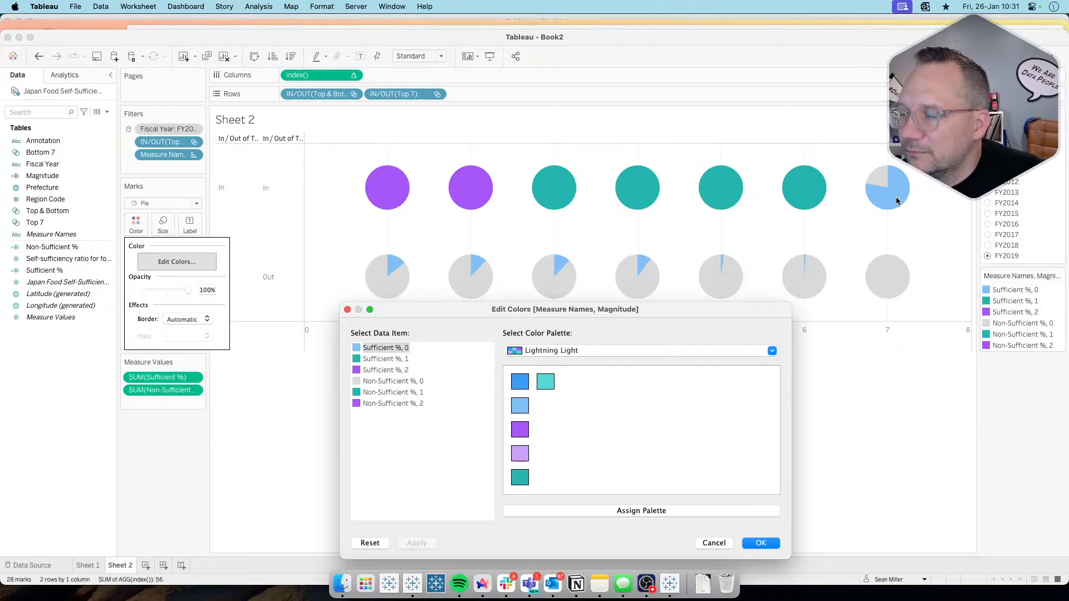
key("super+Tab")
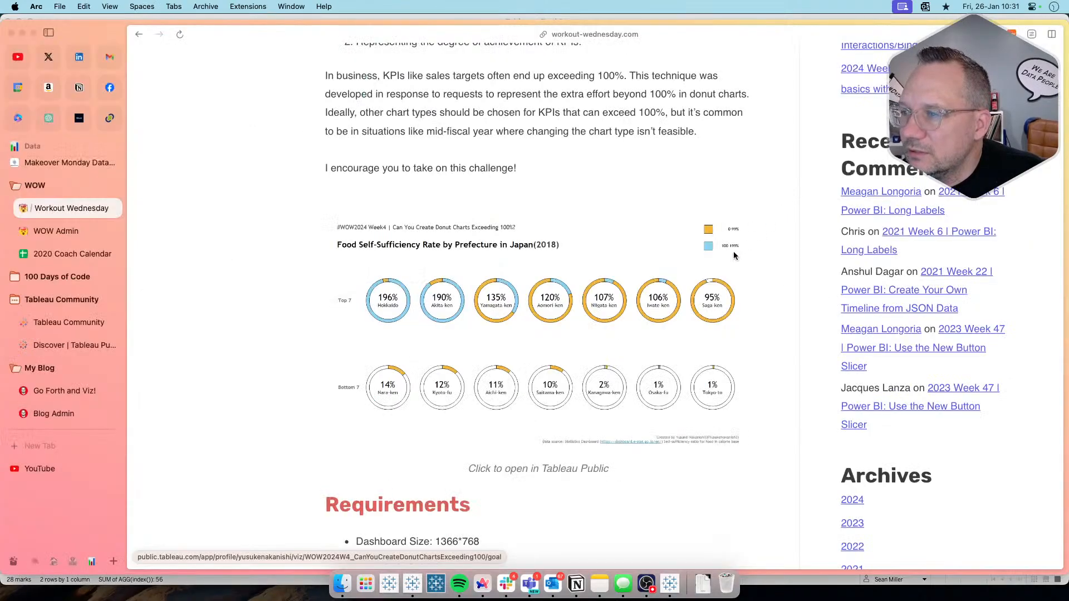
scroll(675, 298, "down", 10)
key("super+Tab")
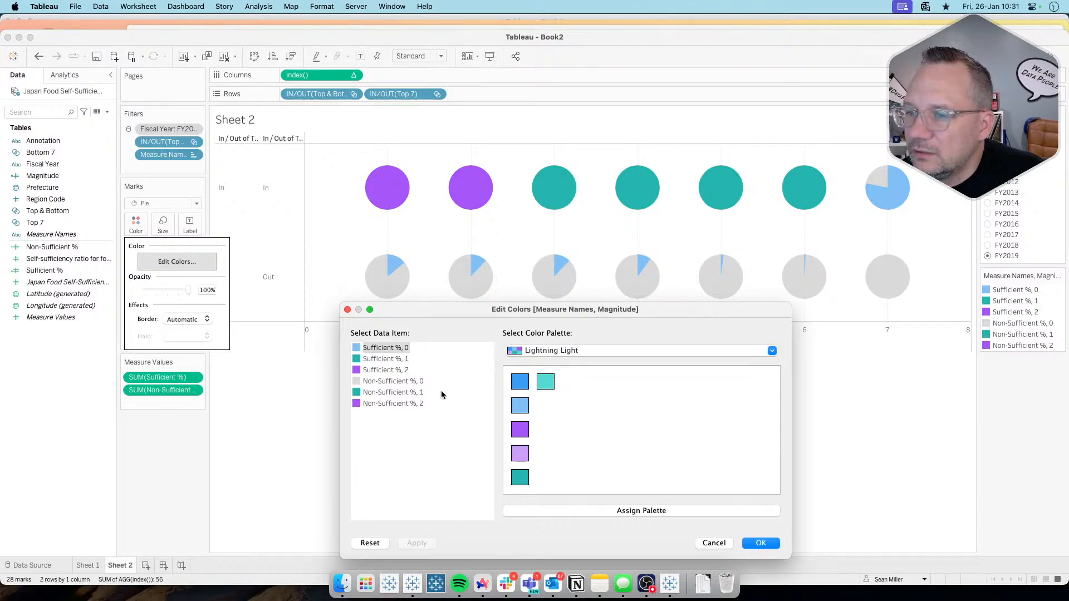
left_click(407, 393)
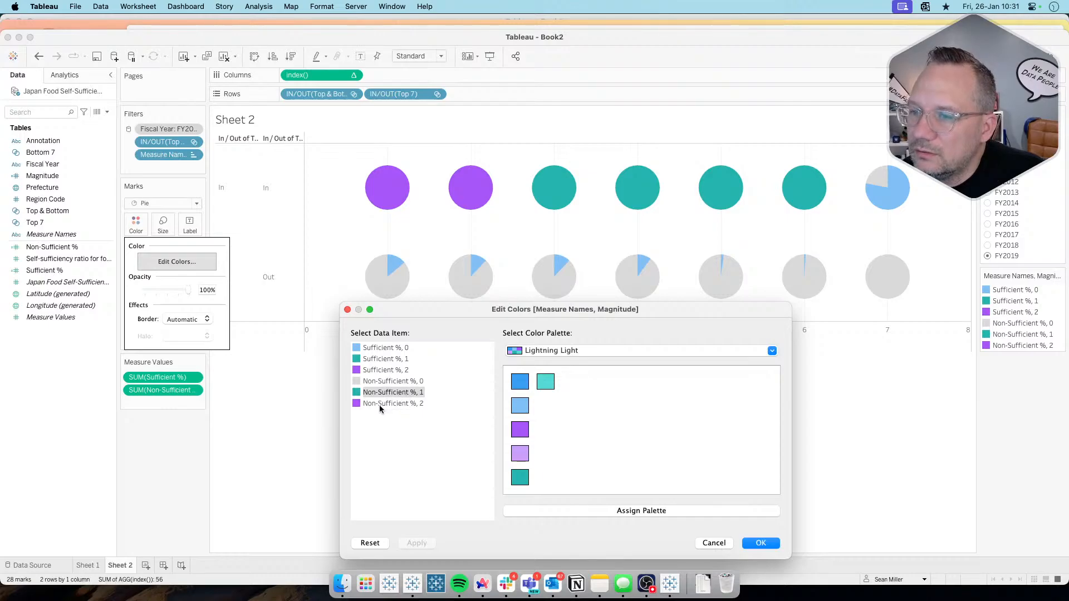
key("super+Tab")
key("super+Tab")
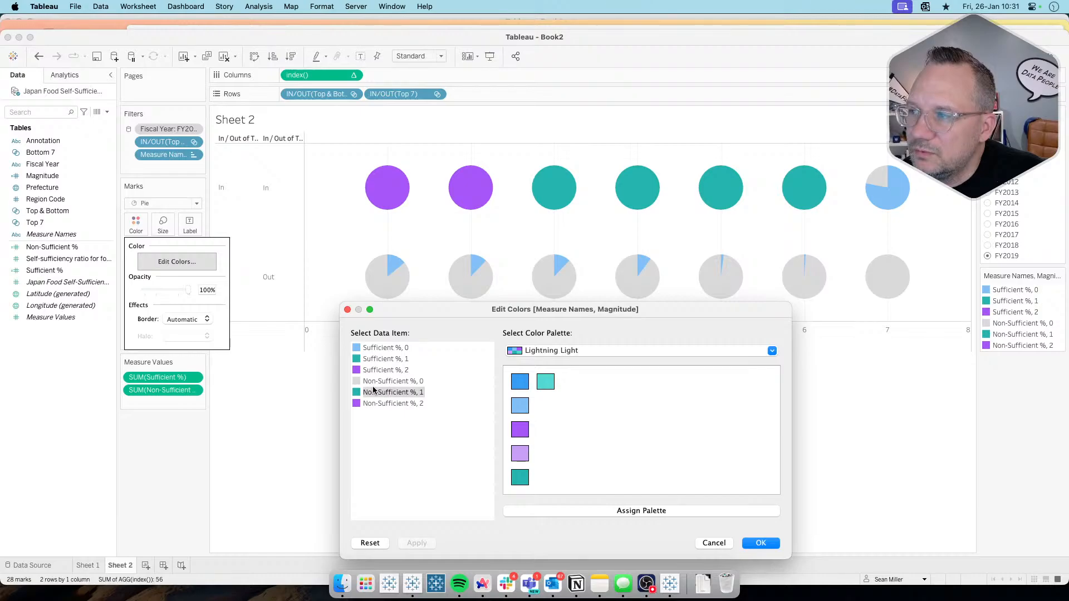
left_click(519, 405)
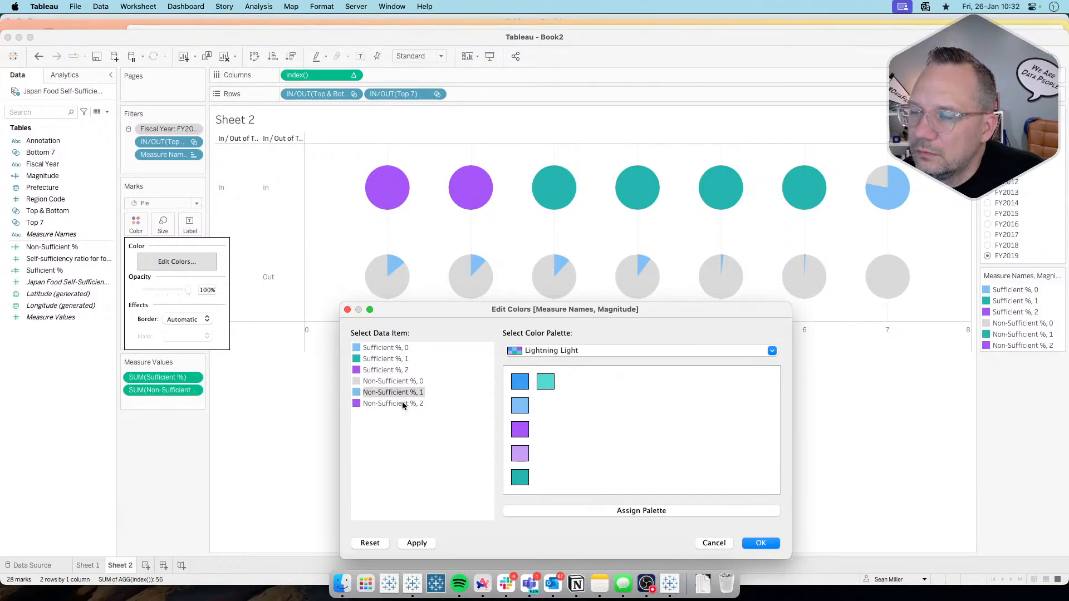
left_click(417, 544)
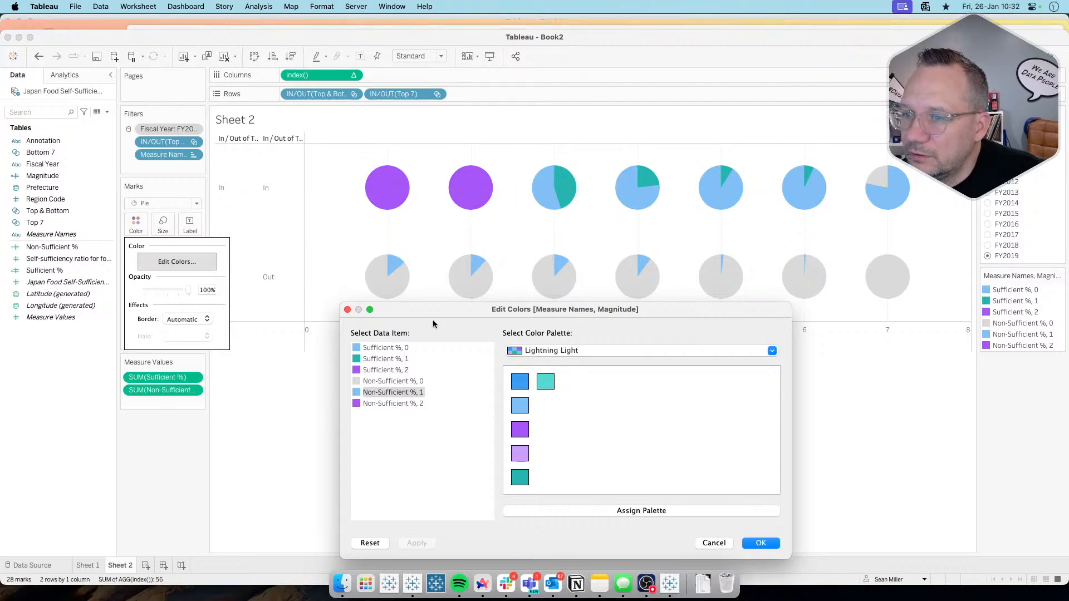
Step: Color Non-Sufficient %, 2 dark teal, apply it to the pies and close the color editor with the changes accepted
left_click(389, 404)
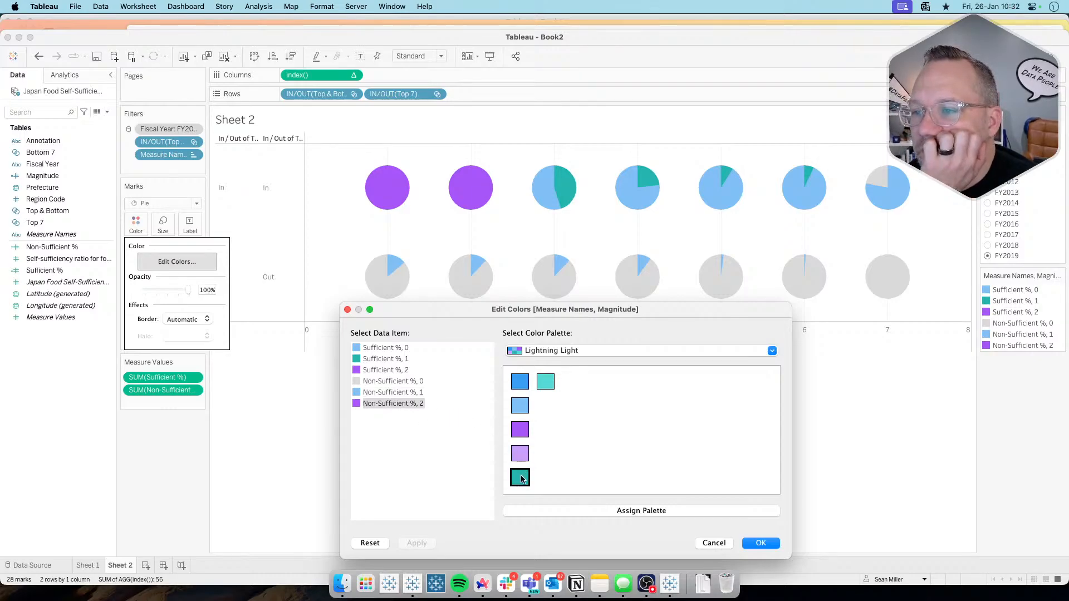
left_click(422, 544)
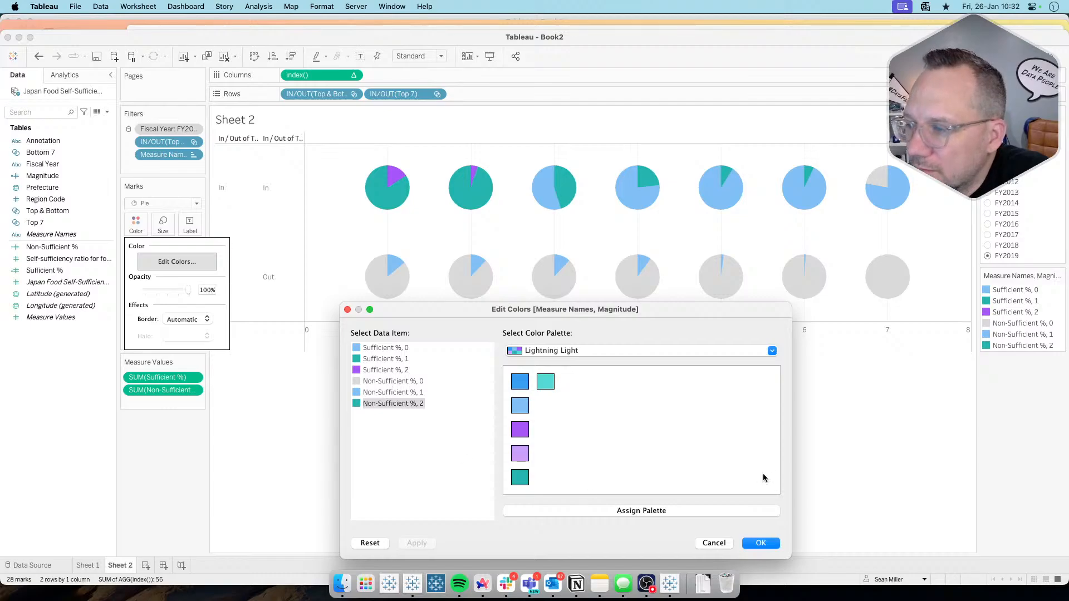
left_click(764, 543)
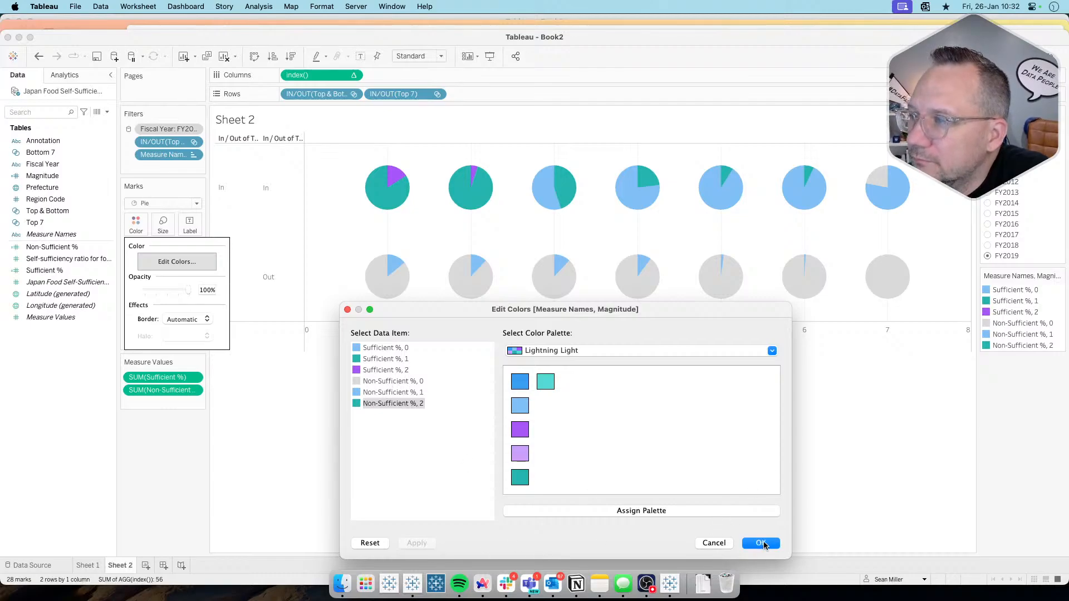
Step: Filter the sheet to FY2018 and compare its pies with the reference donut charts on the Workout Wednesday page in Arc
left_click(988, 246)
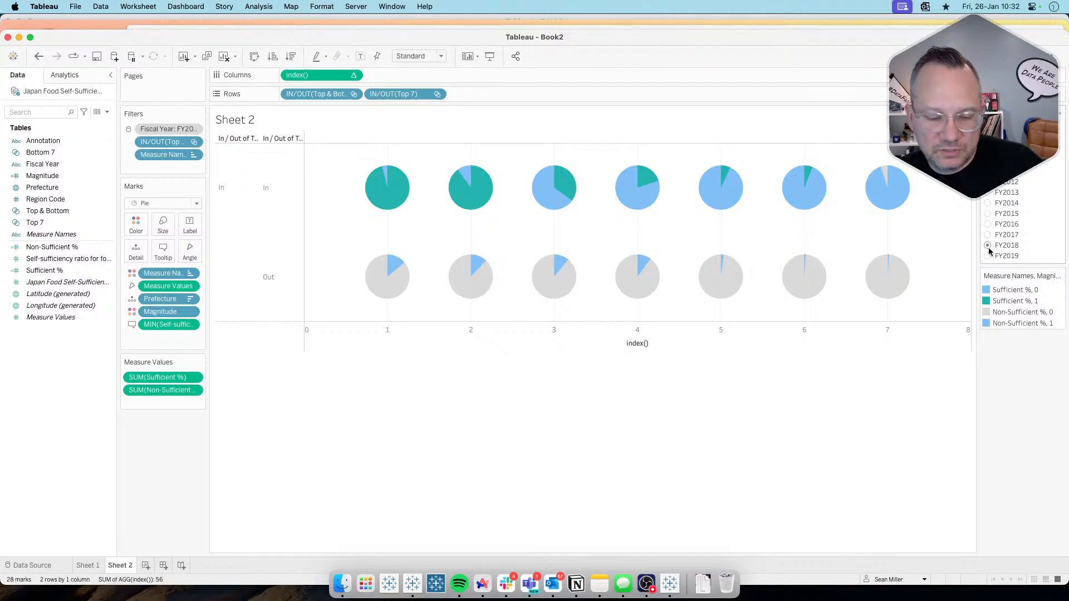
key("super+Tab")
key("super+Tab")
key("super+Tab")
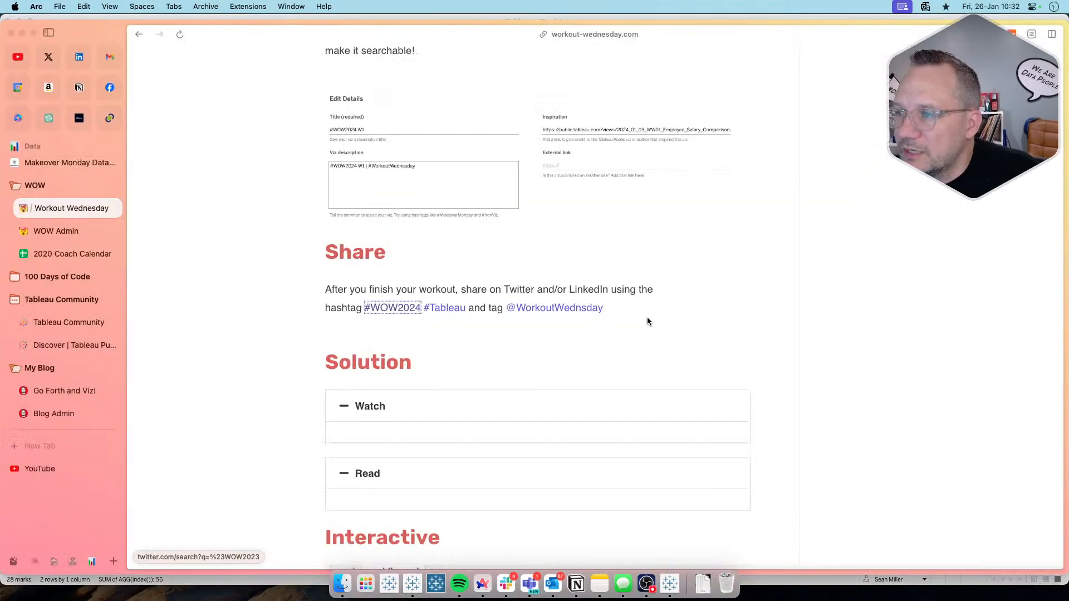
scroll(647, 316, "up", 10)
scroll(647, 316, "up", 10)
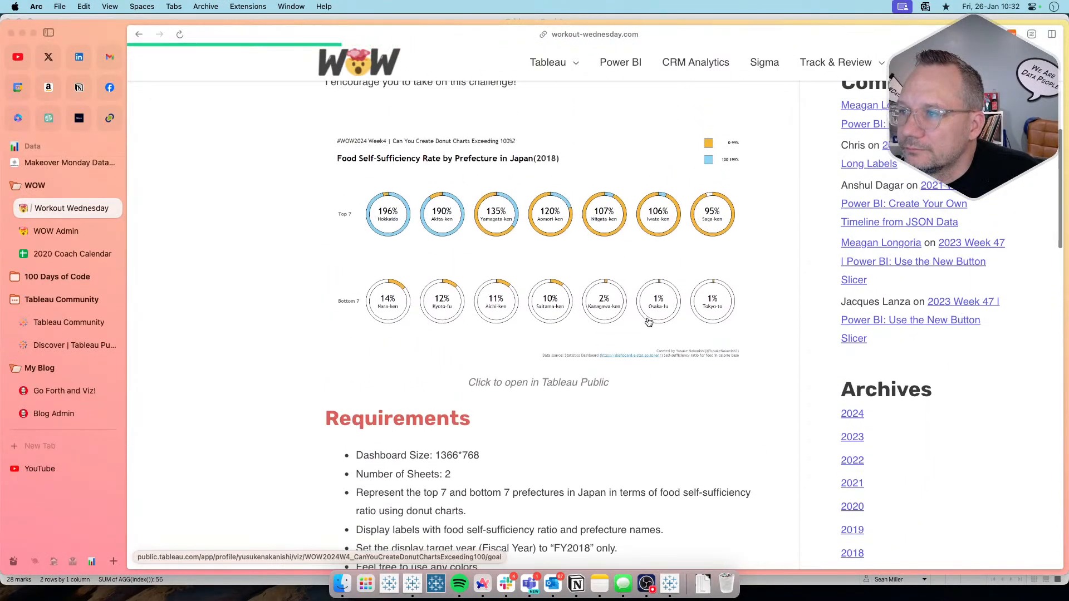
key("super+Tab")
key("super+Tab")
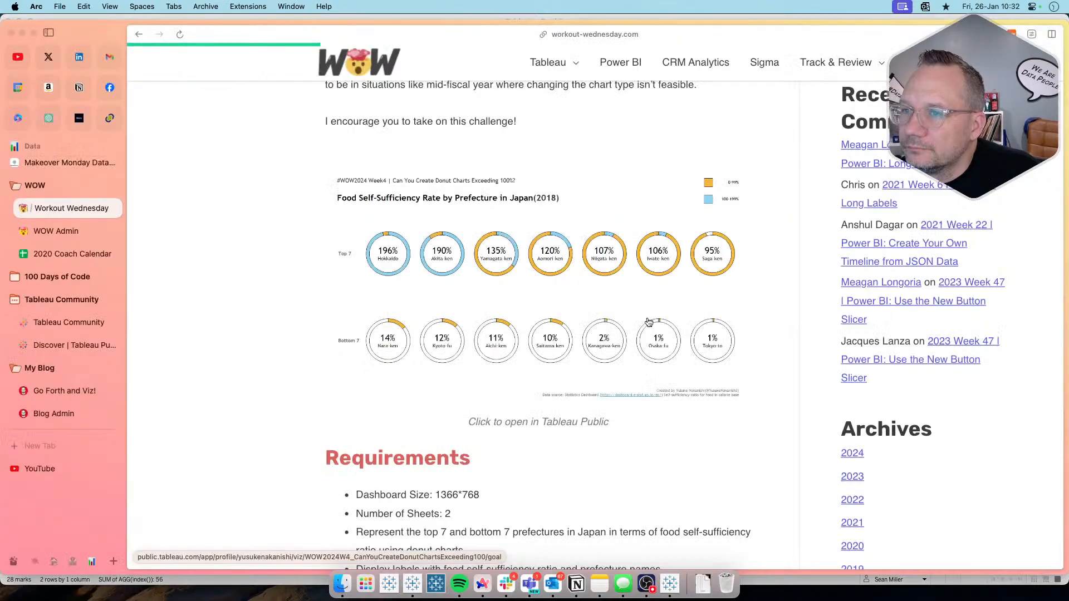
key("super+Tab")
mouse_move(383, 174)
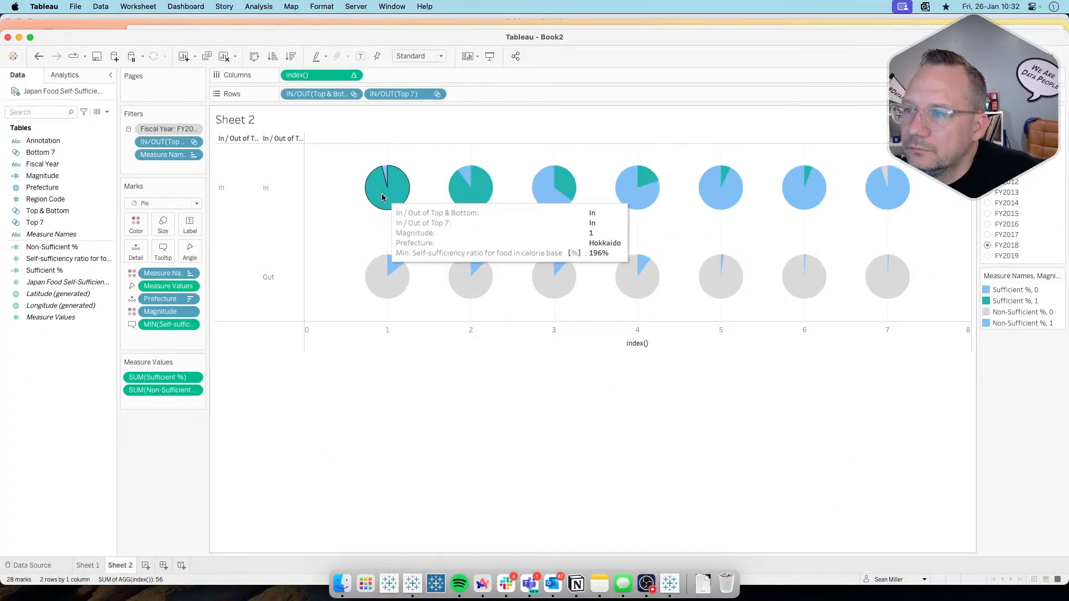
key("super+Tab")
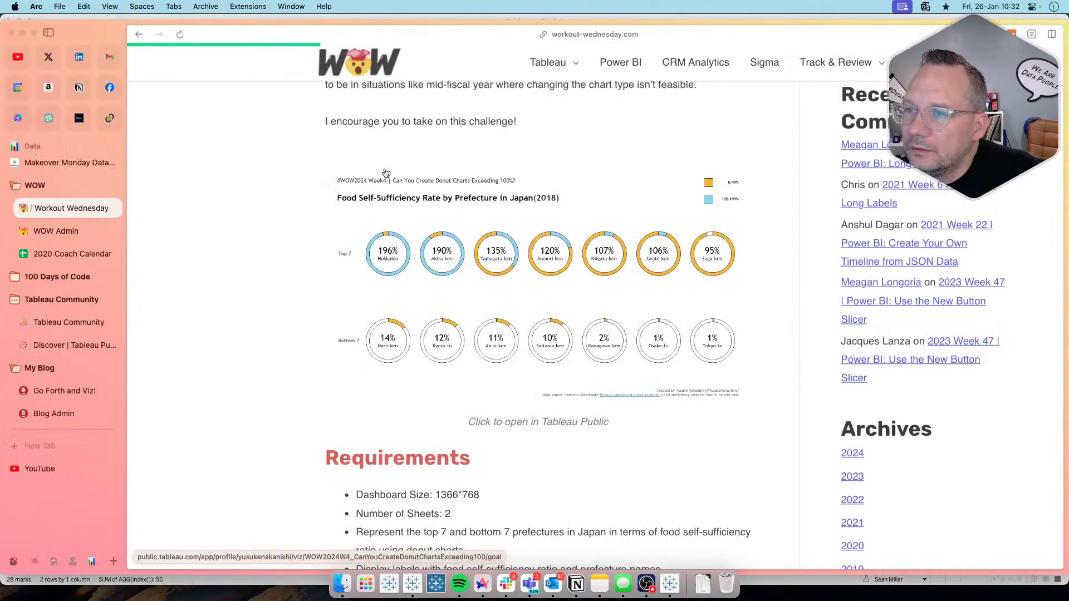
key("super+Tab")
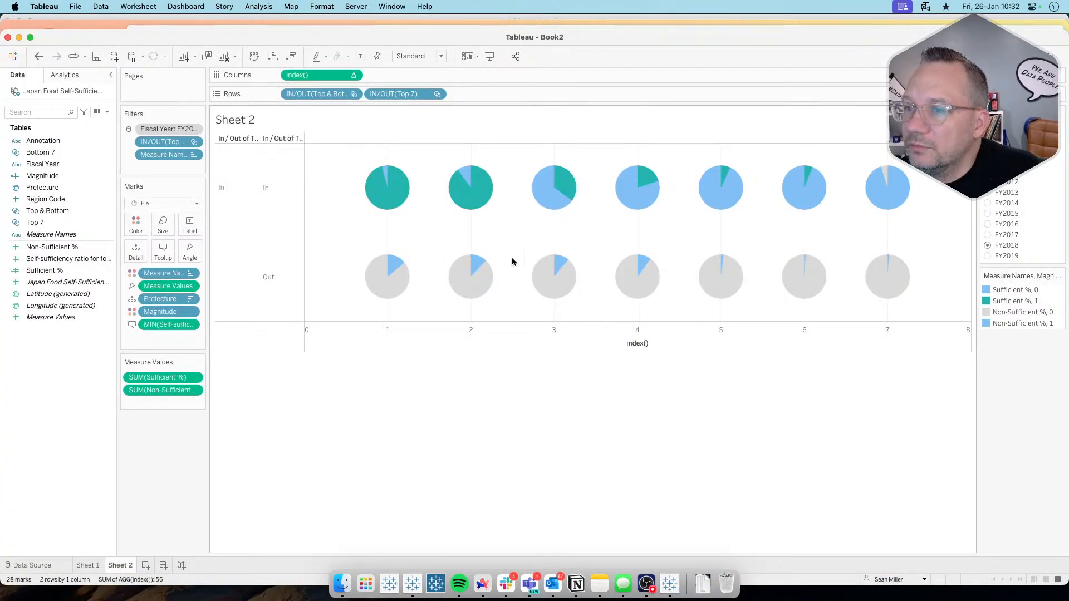
mouse_move(404, 266)
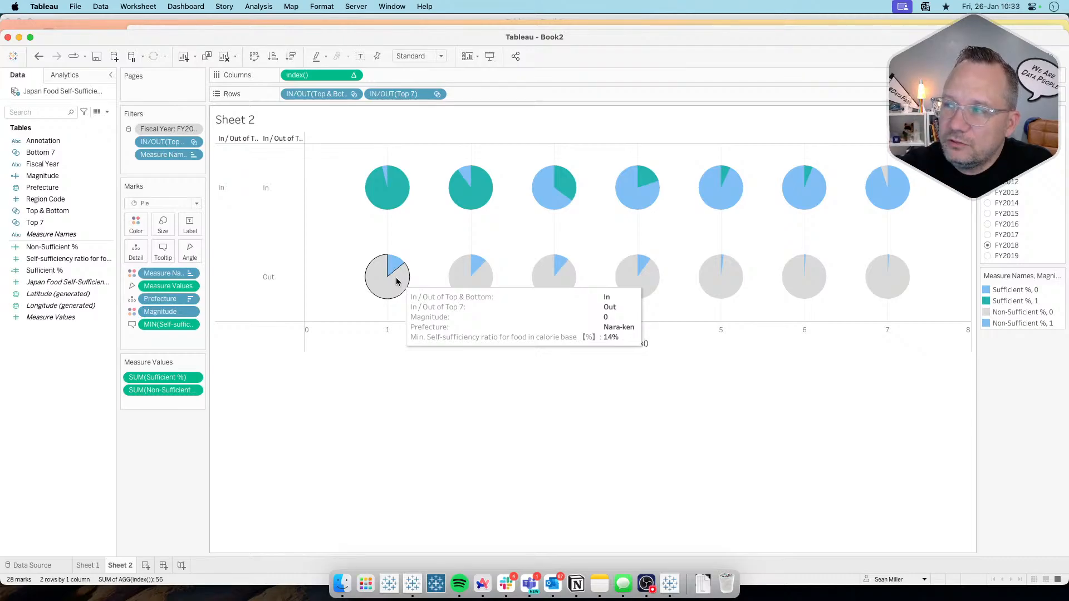
Step: Set the fiscal year filter on Sheet 2 to FY2019
left_click(987, 256)
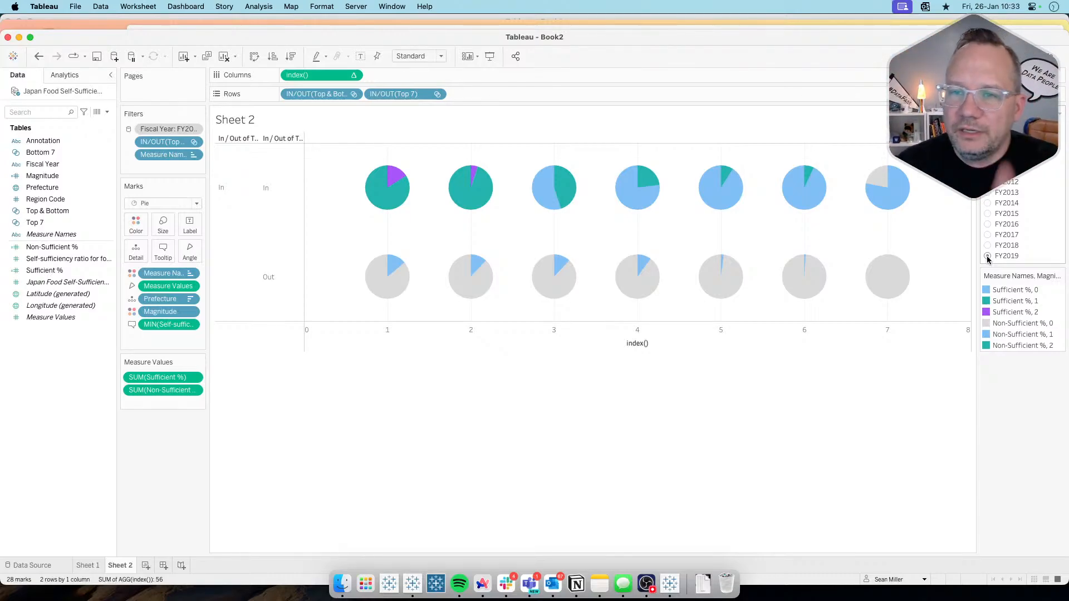
key("super+Tab")
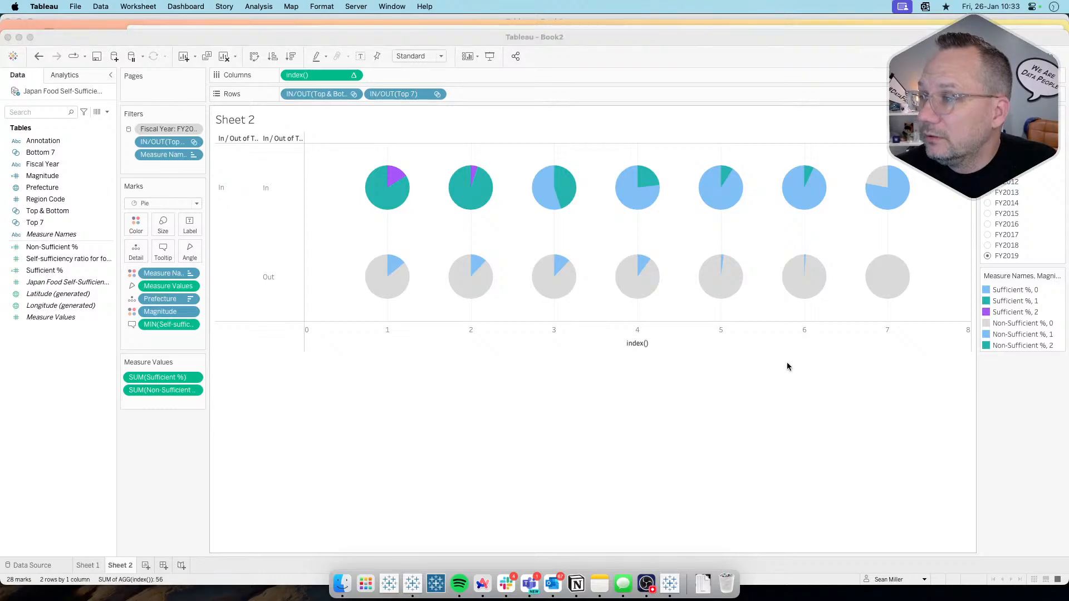
key("super+Tab")
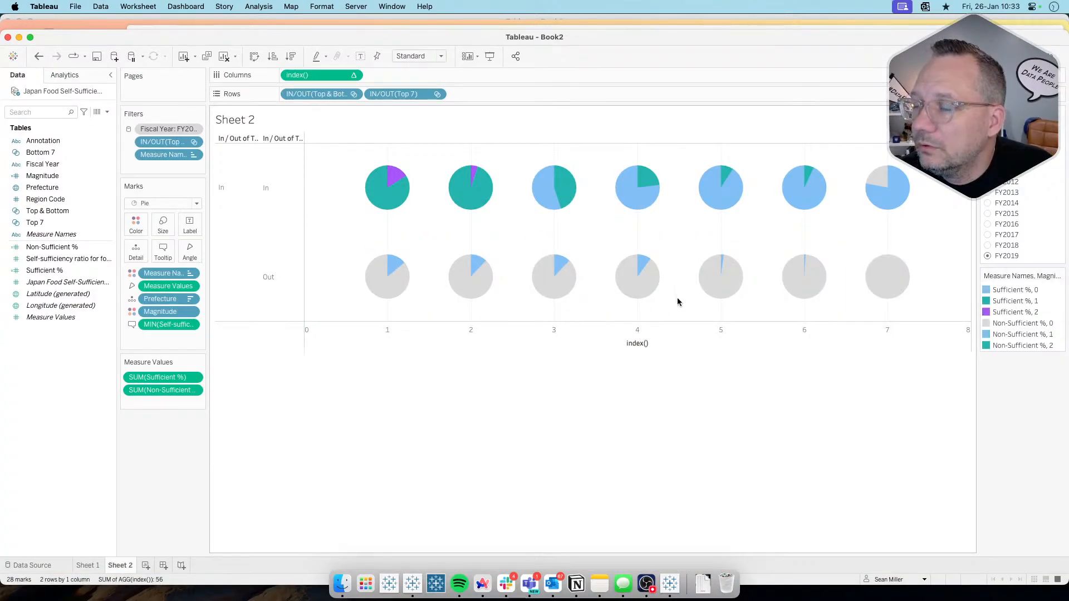
Step: Go to Sheet 1 and open the Magnitude calculated field for editing
left_click(89, 566)
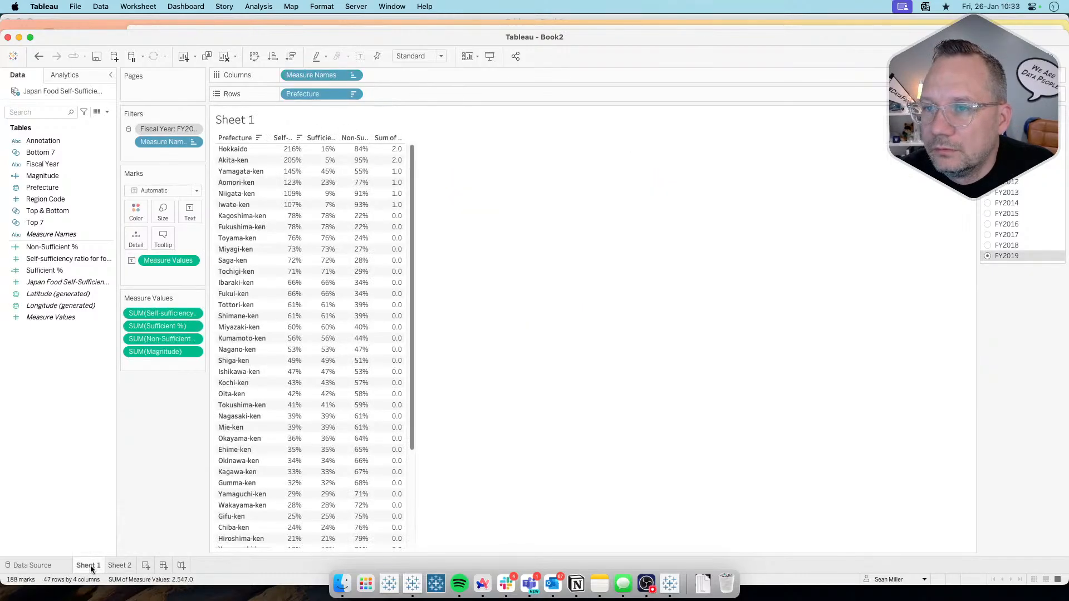
mouse_move(125, 566)
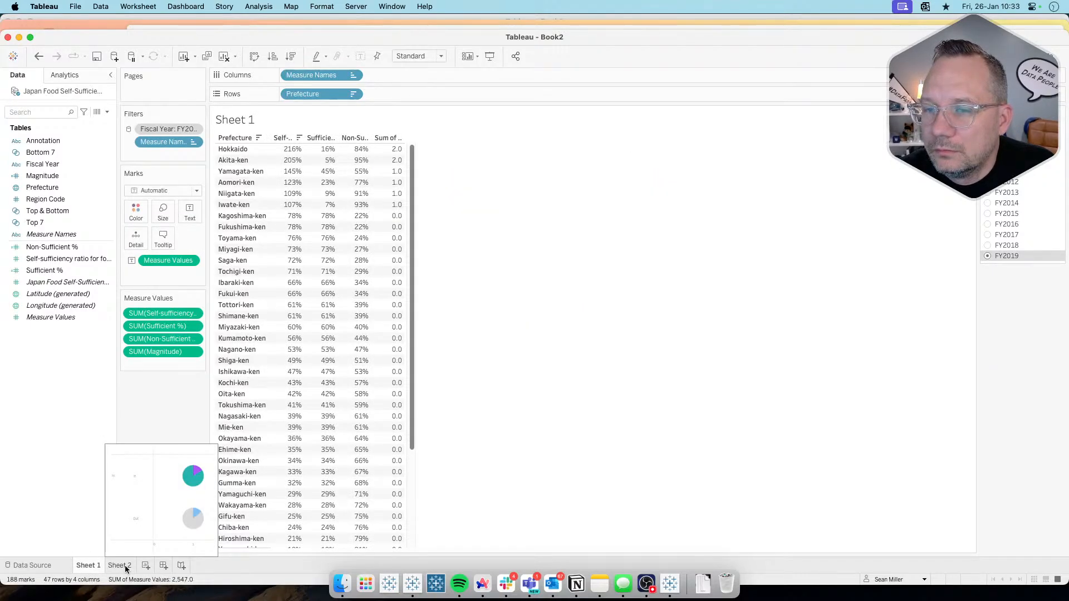
right_click(61, 176)
left_click(85, 235)
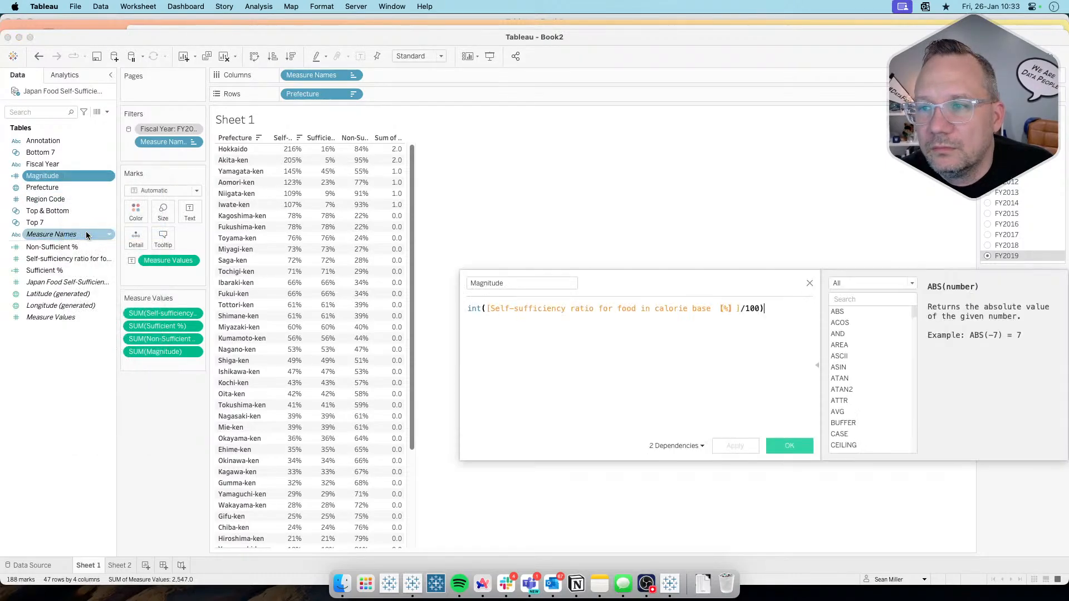
Step: Replace the int function with floor in the Magnitude calculation, apply it and close the calculation editor
double_click(479, 309)
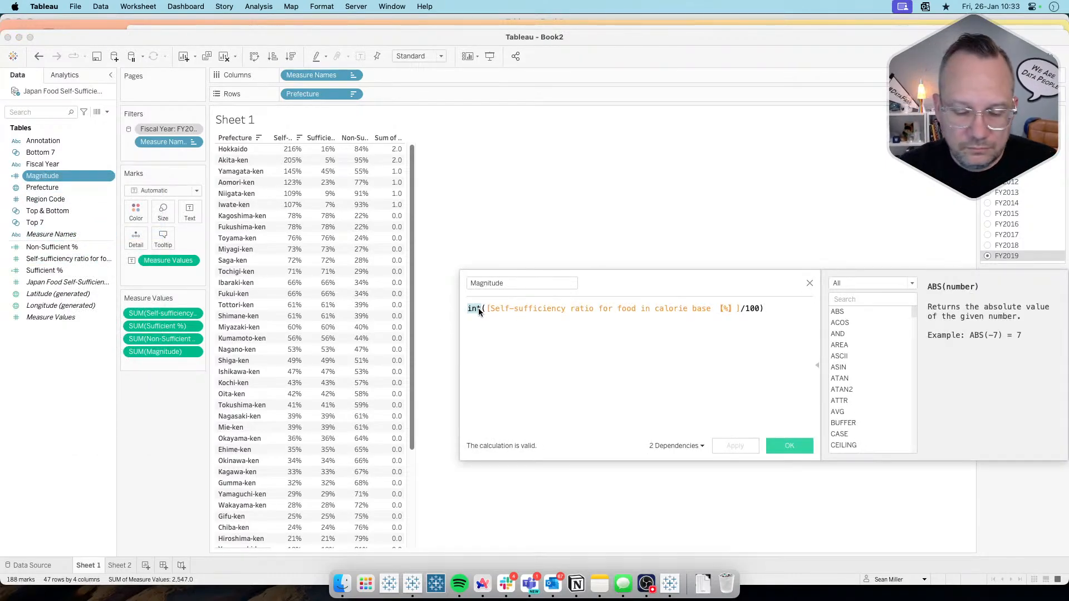
type("floor")
left_click(727, 444)
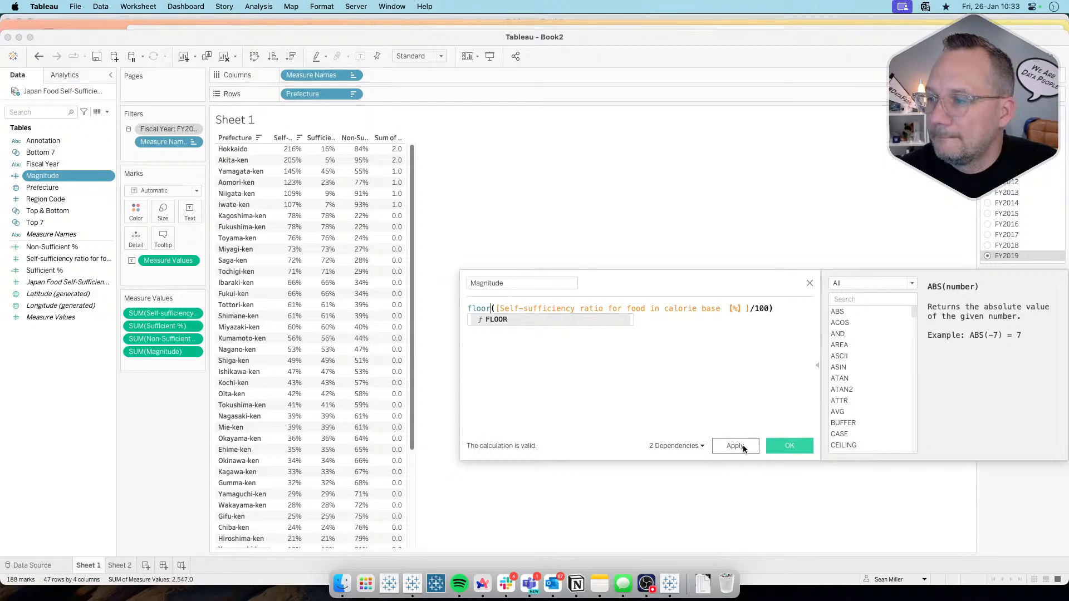
left_click(781, 446)
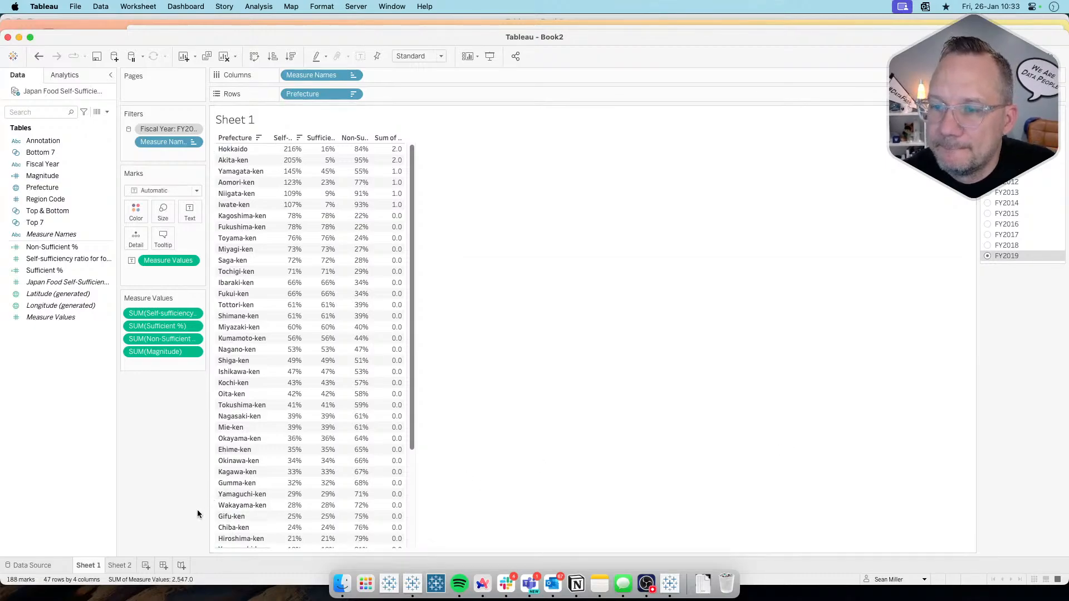
Step: Go to Sheet 2 and compare its pies with the reference donut charts on the Workout Wednesday page in Arc
left_click(120, 566)
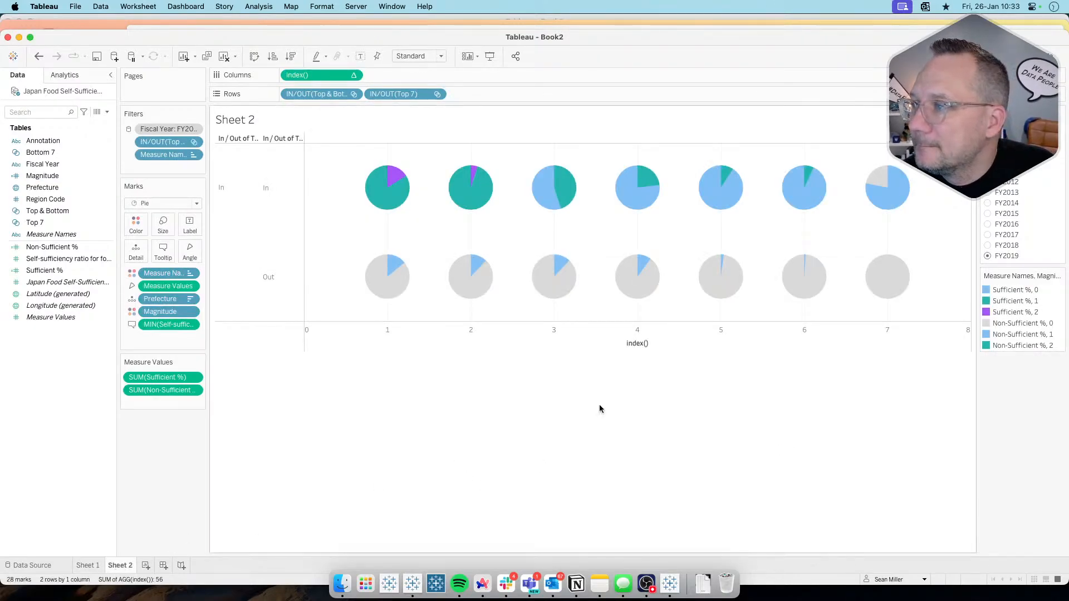
mouse_move(888, 269)
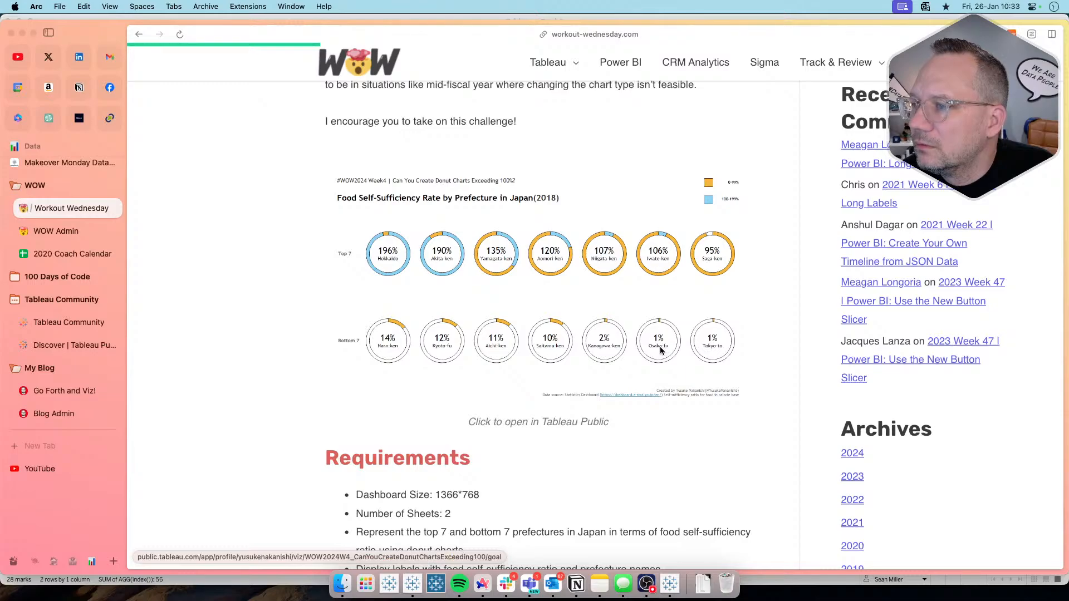
key("super+Tab")
mouse_move(882, 278)
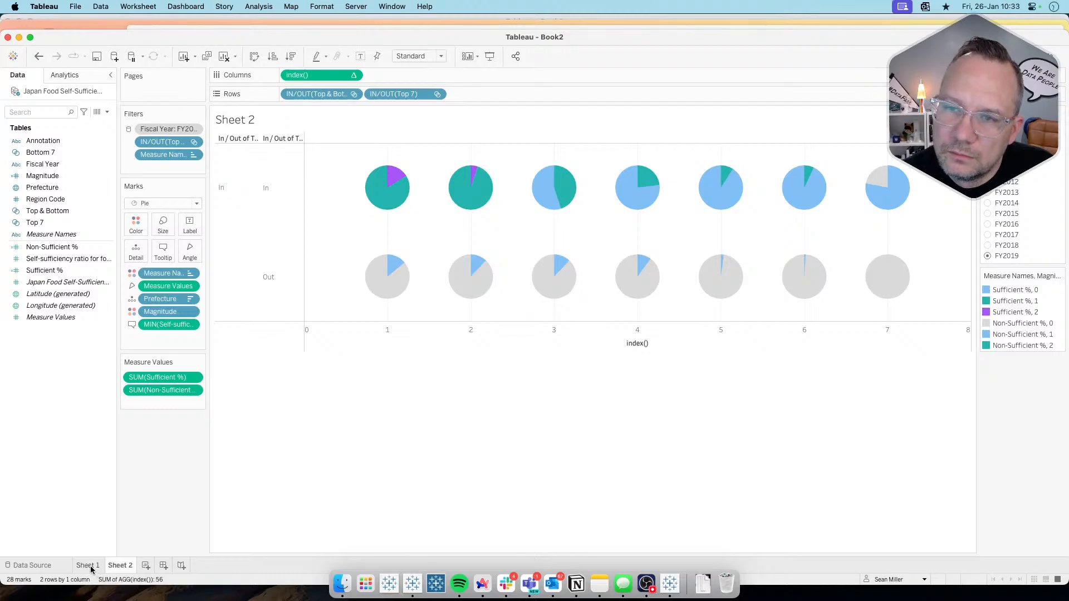
Step: Change the aggregation of the self-sufficiency ratio in Sheet 2's tooltip to Average
left_click(190, 324)
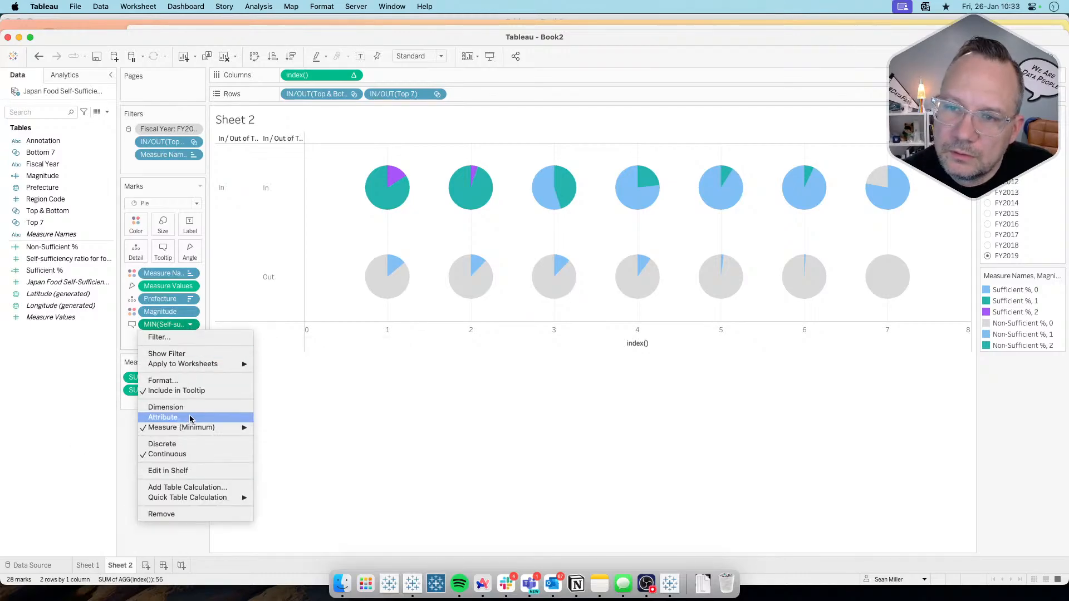
mouse_move(245, 427)
left_click(271, 441)
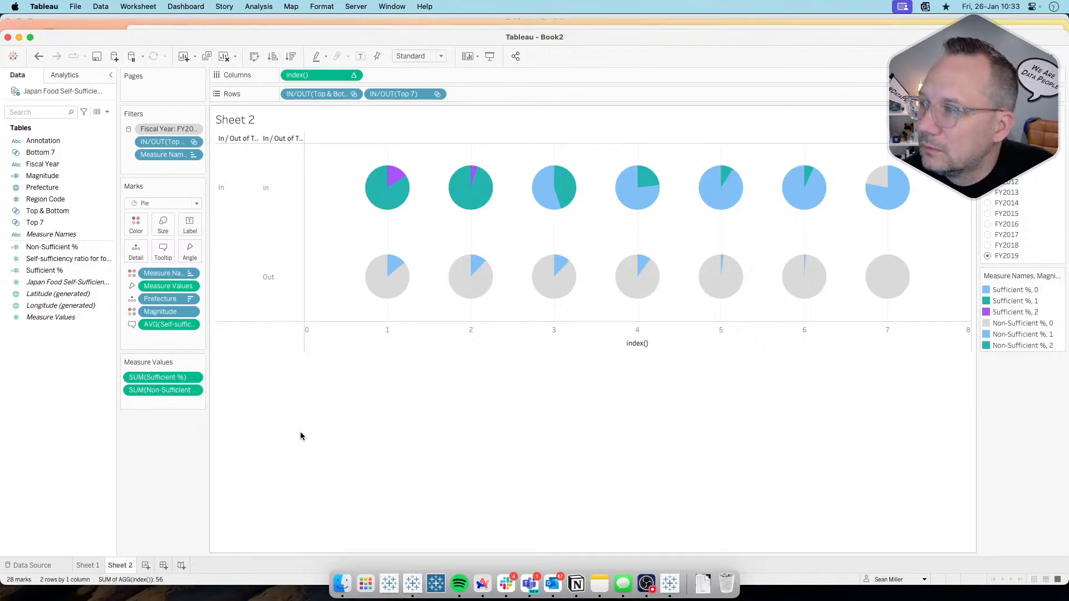
Step: Compare the lowest prefecture ratios on Sheet 1 with the reference page in Arc, then set the fiscal year filter to FY2018
left_click(88, 565)
scroll(317, 479, "down", 5)
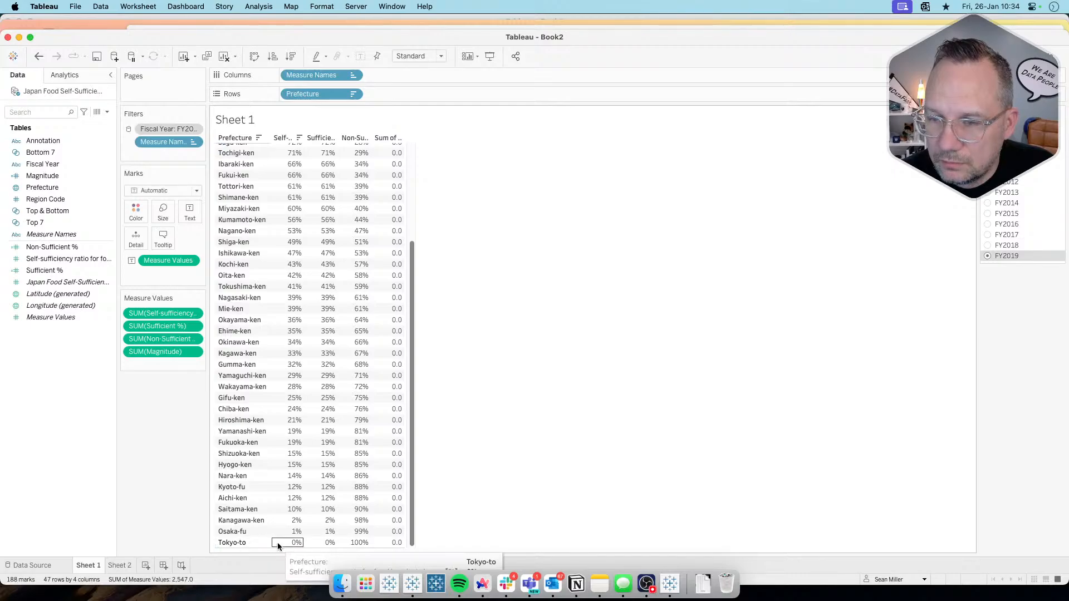
key("super+Tab")
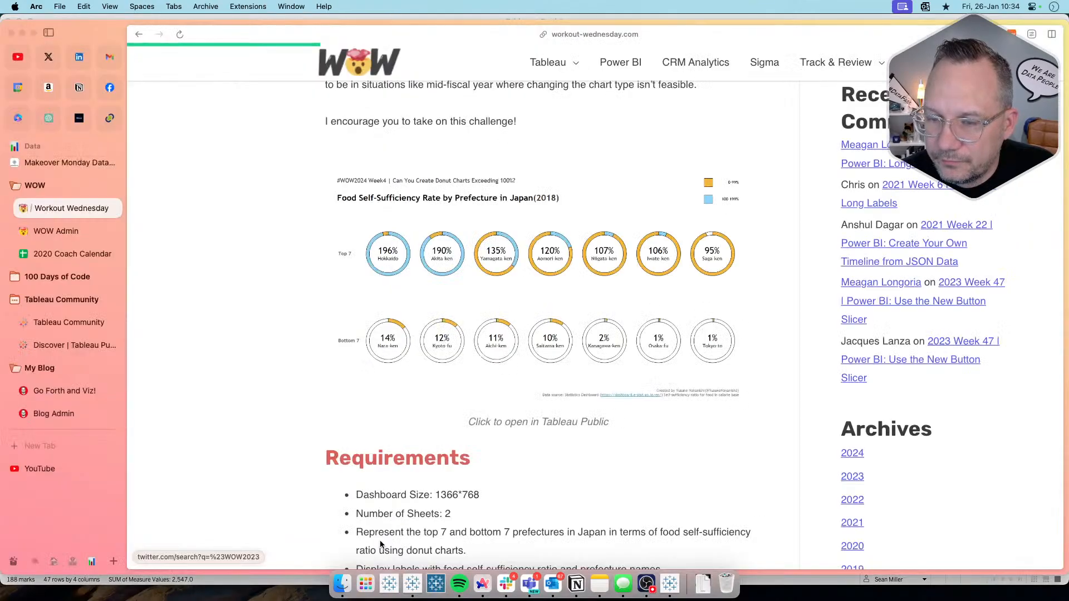
key("super+Tab")
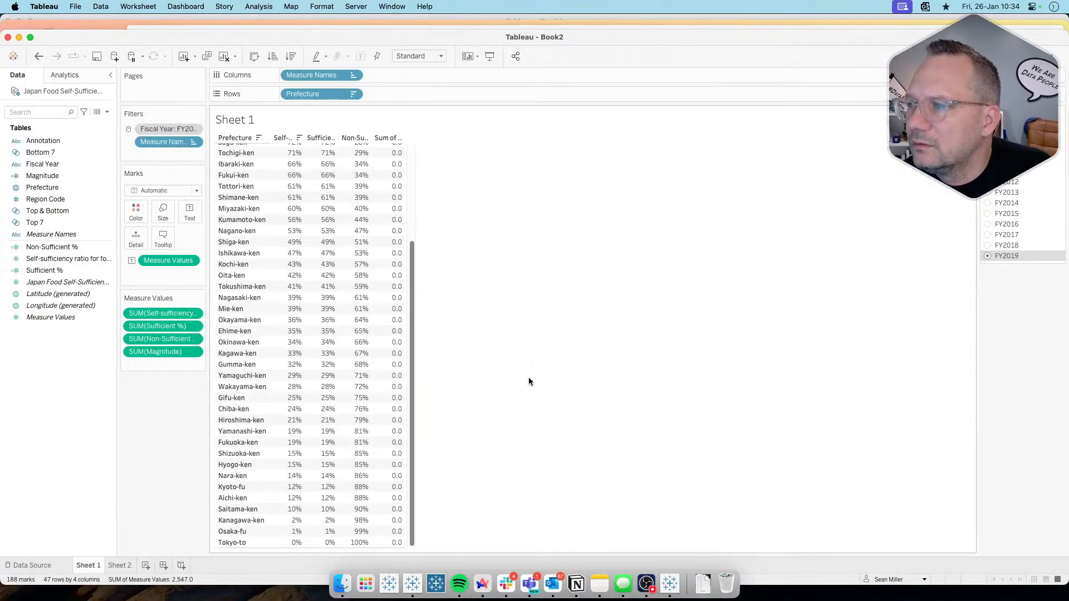
left_click(986, 247)
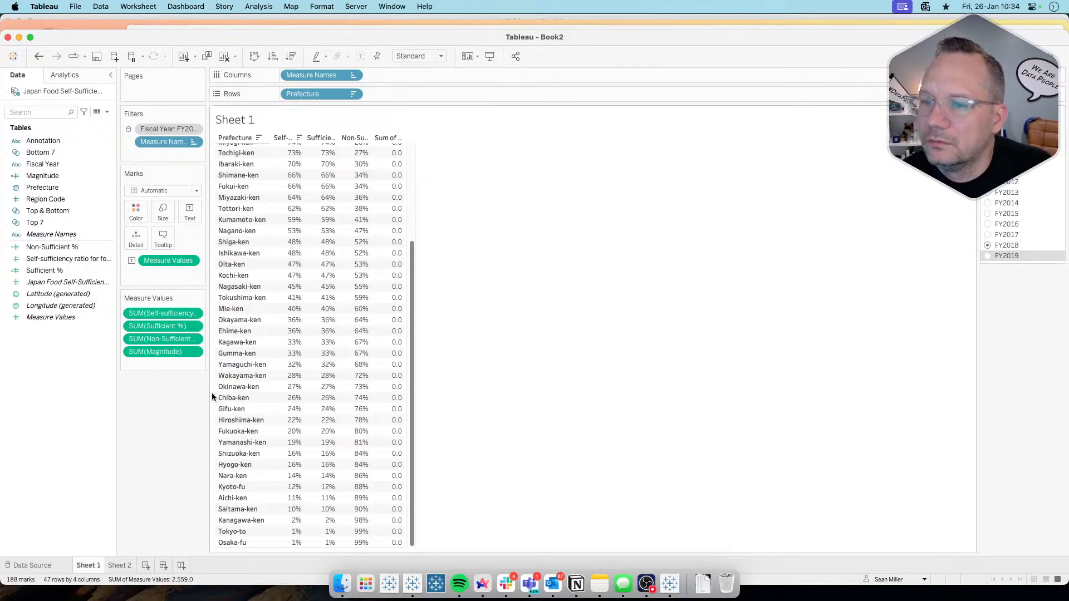
Step: Check Sheet 2's FY2018 pies against Sheet 1 and look through the Workout Wednesday page in Arc, returning to Tableau
left_click(121, 567)
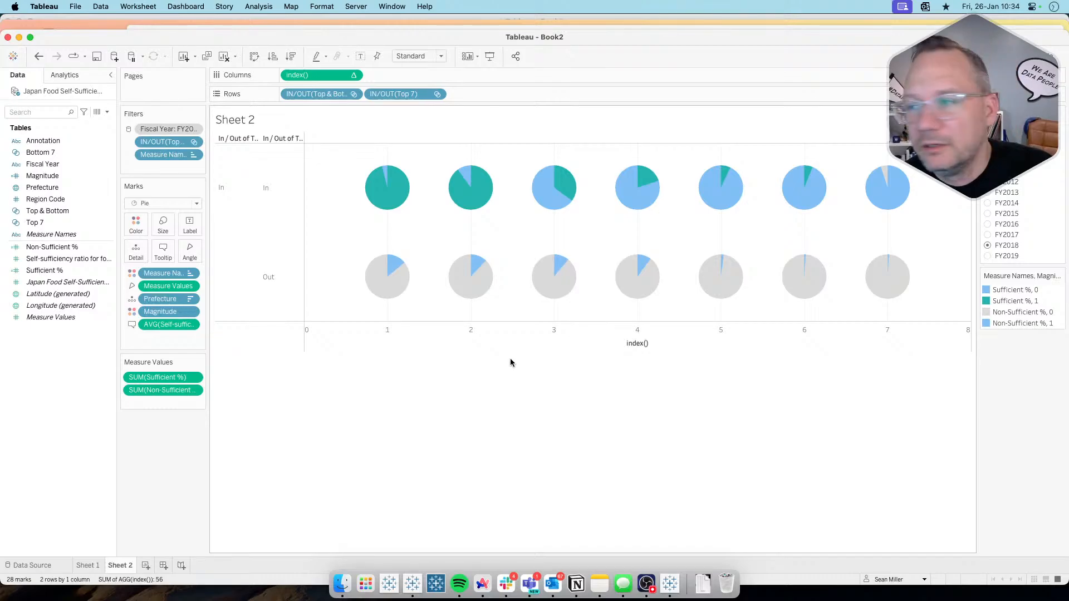
left_click(87, 565)
left_click(124, 566)
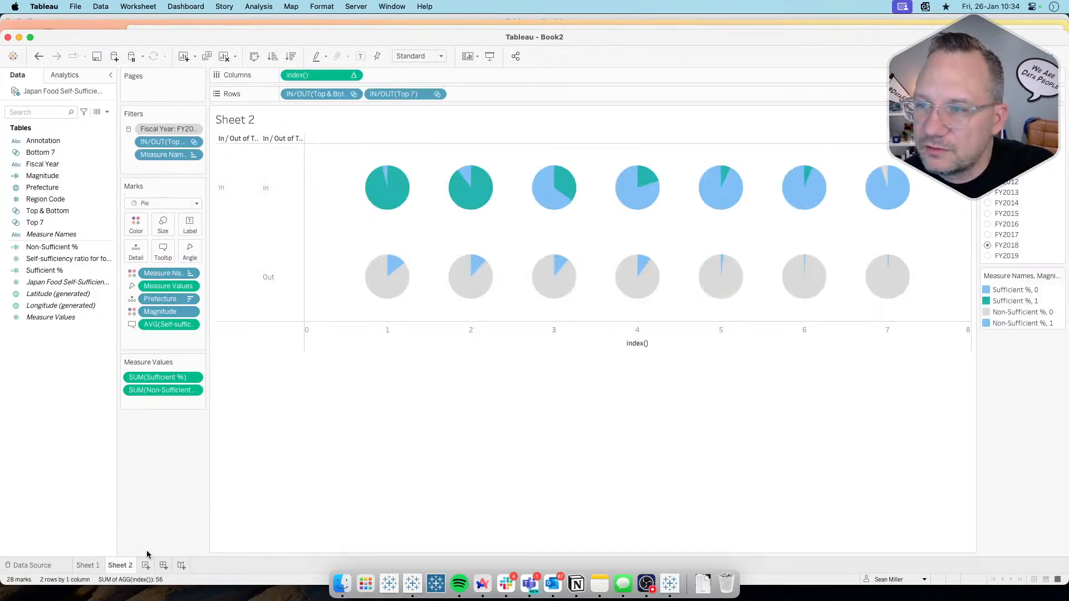
key("super+Tab")
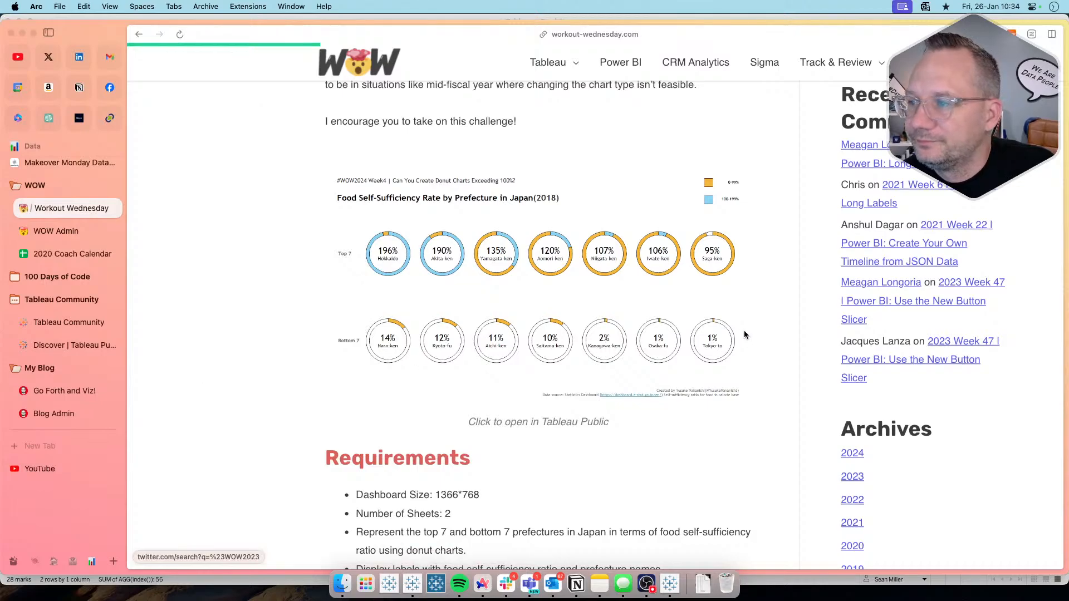
scroll(716, 337, "down", 10)
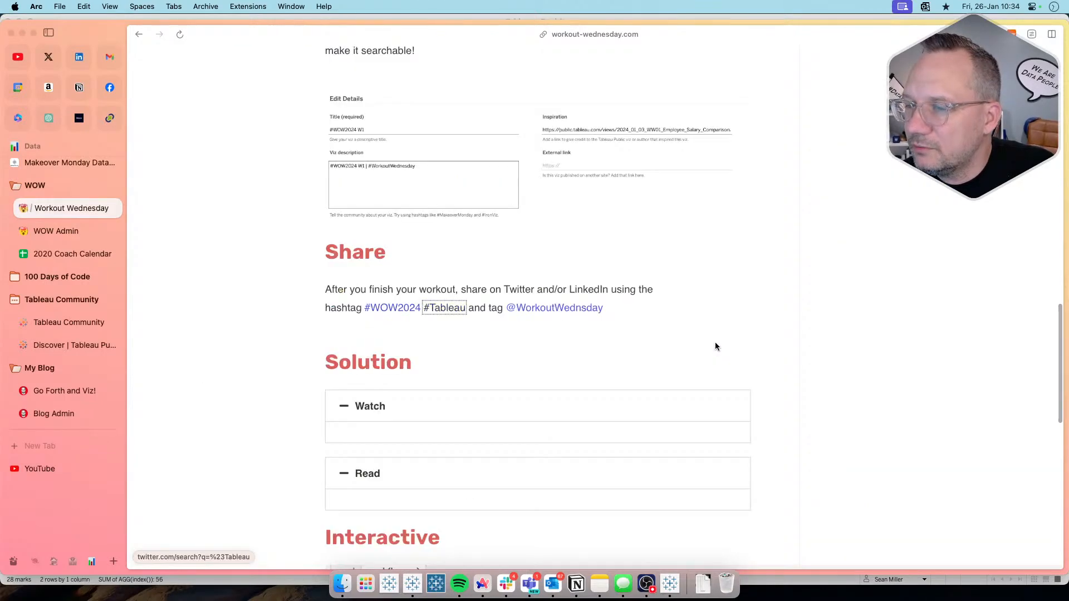
key("super+Tab")
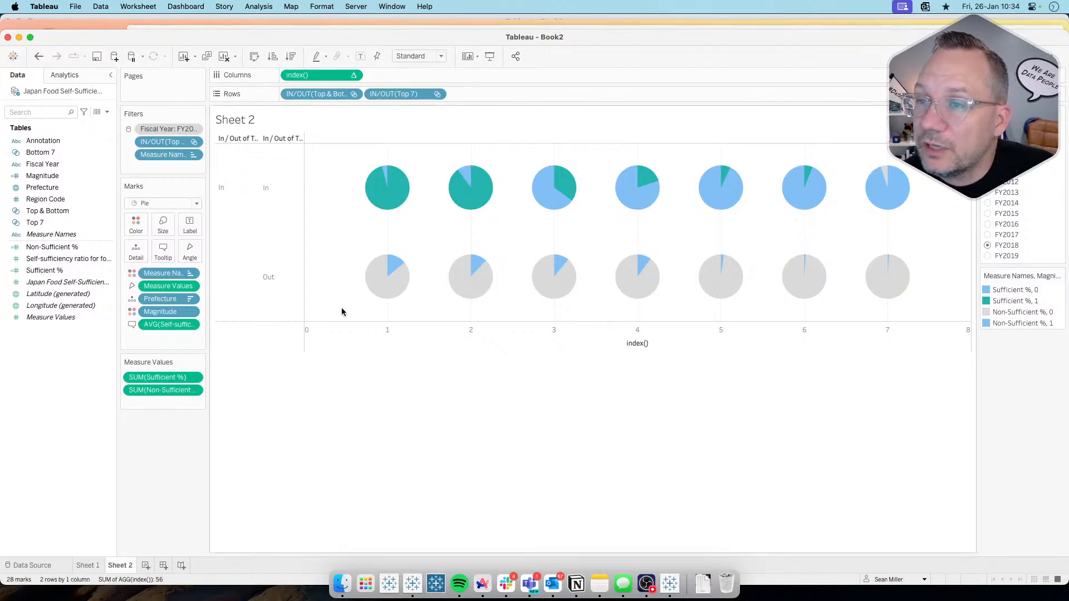
Step: Fit Sheet 2 to Entire View and enlarge the pies moderately so that neighbouring pies do not overlap
left_click(441, 57)
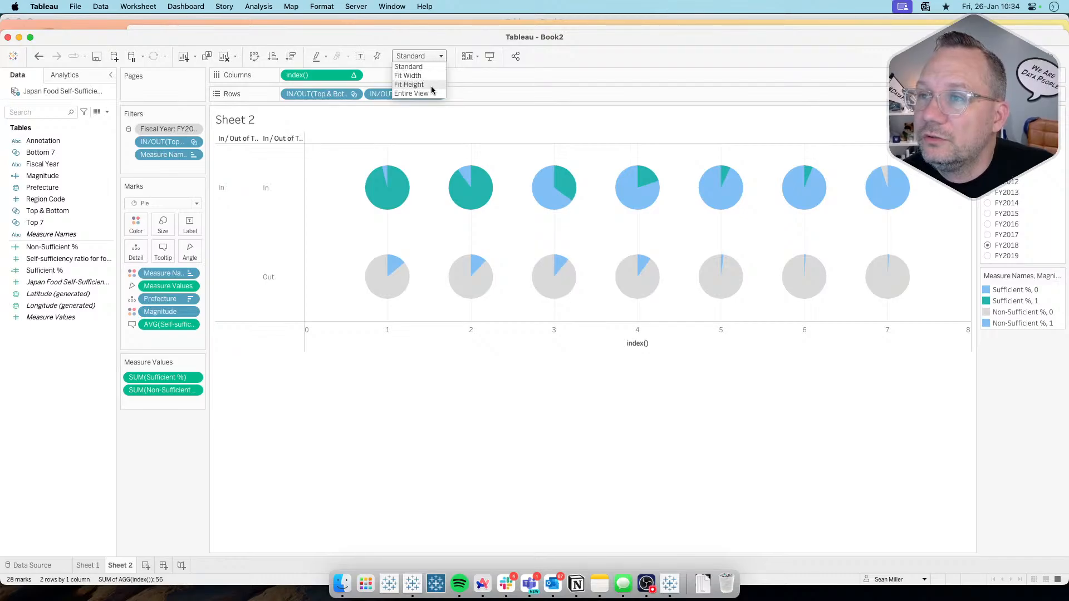
left_click(414, 93)
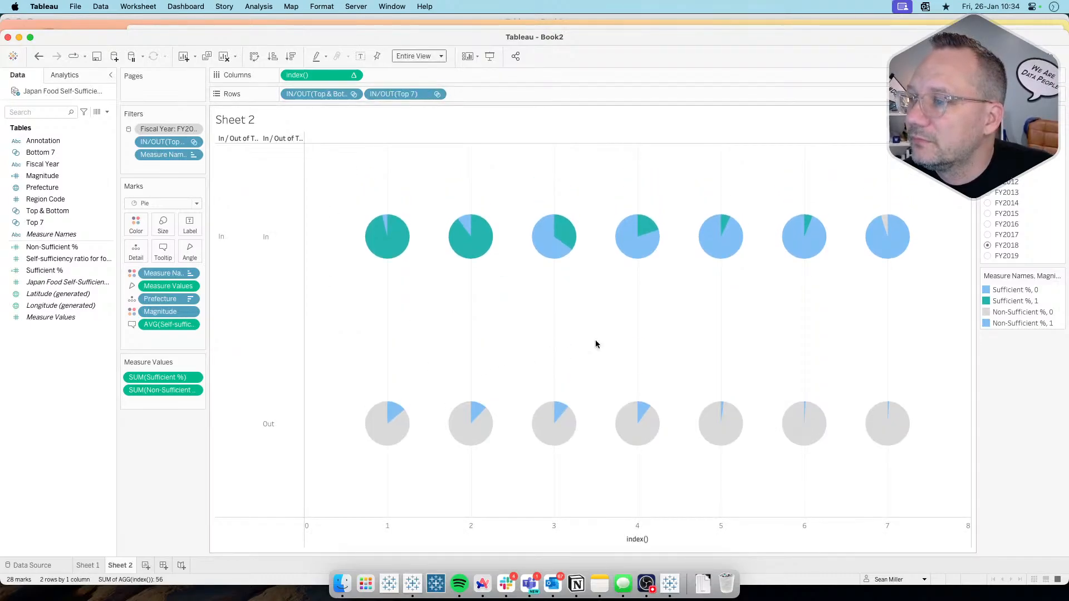
left_click(163, 225)
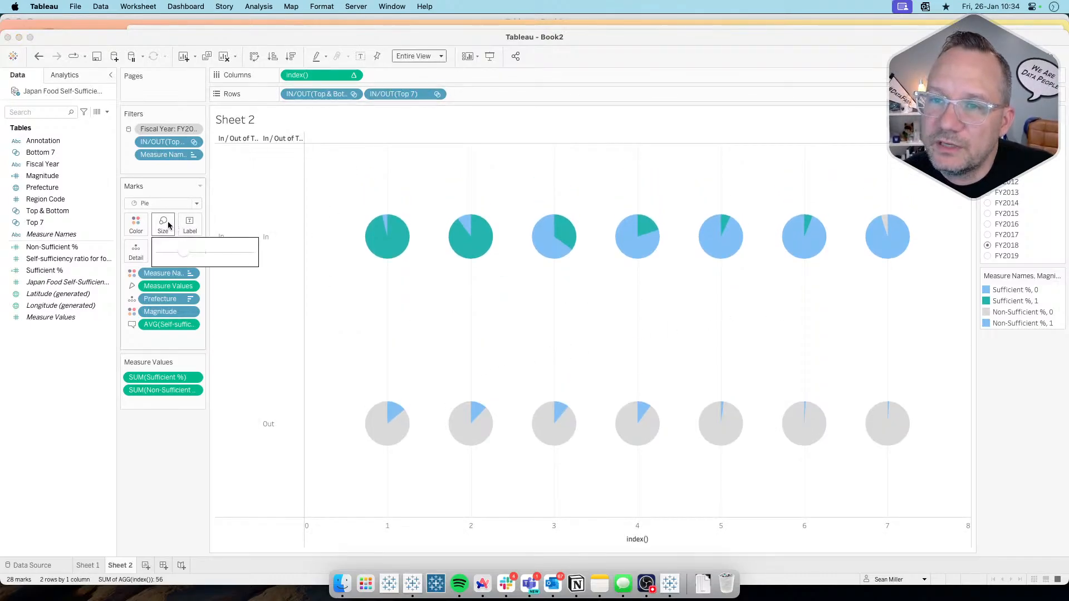
left_click(205, 253)
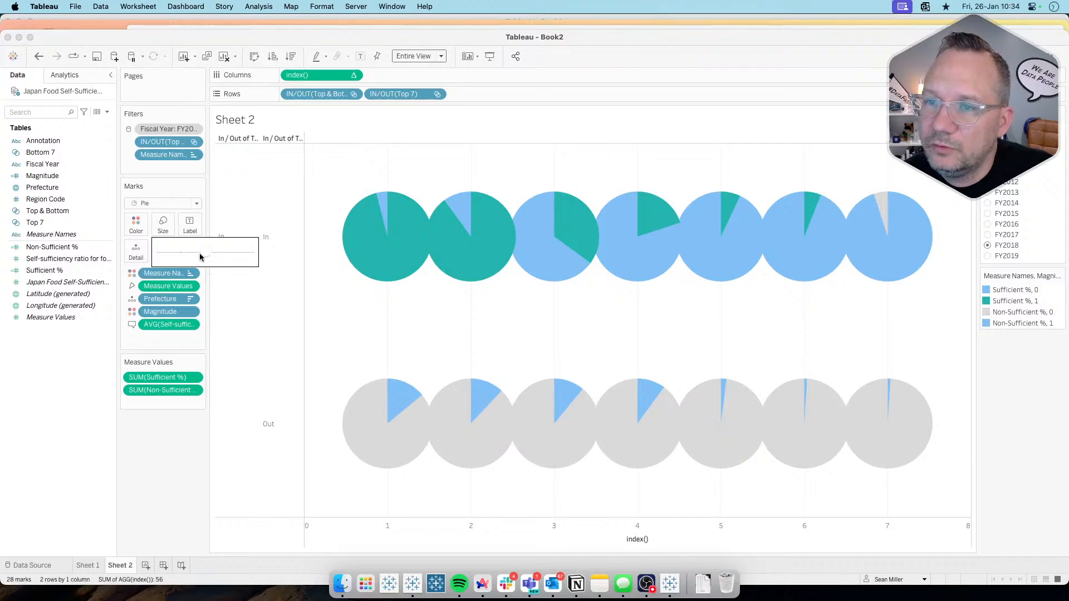
left_click_drag(200, 256, 191, 257)
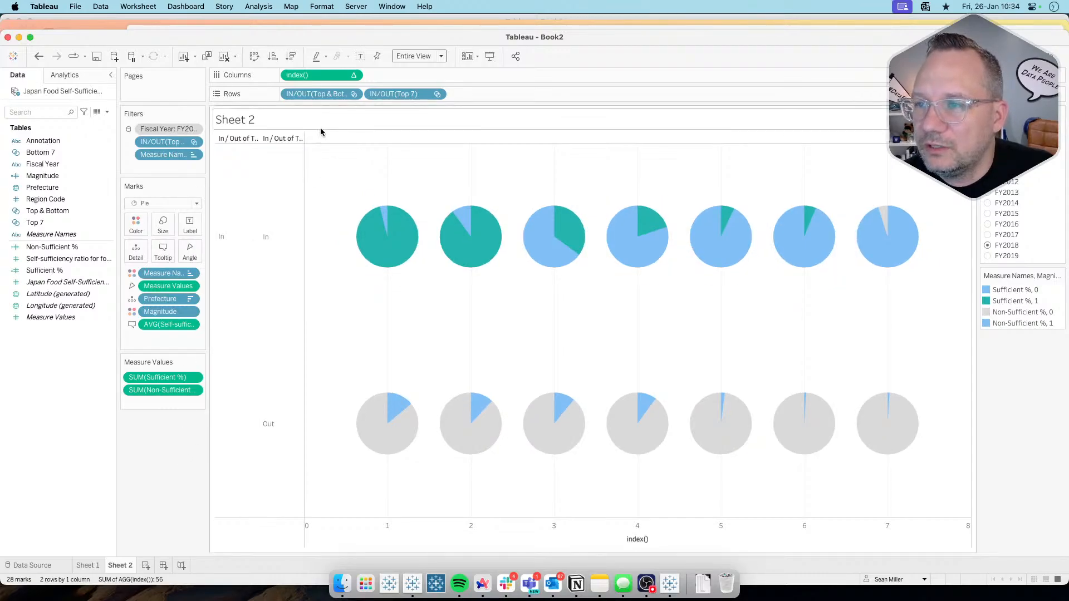
Step: Duplicate index() on Columns and strip the second index() marks of the self-sufficiency ratio, Measure Values, Measure Names and Magnitude, keeping only Prefecture
left_click_drag(331, 77, 379, 76)
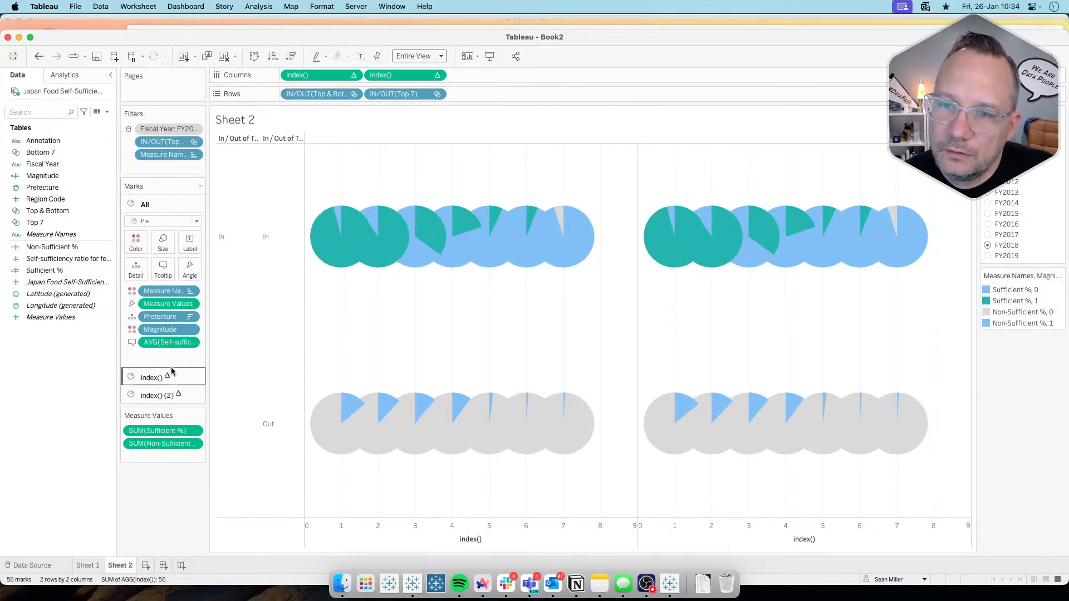
left_click(165, 396)
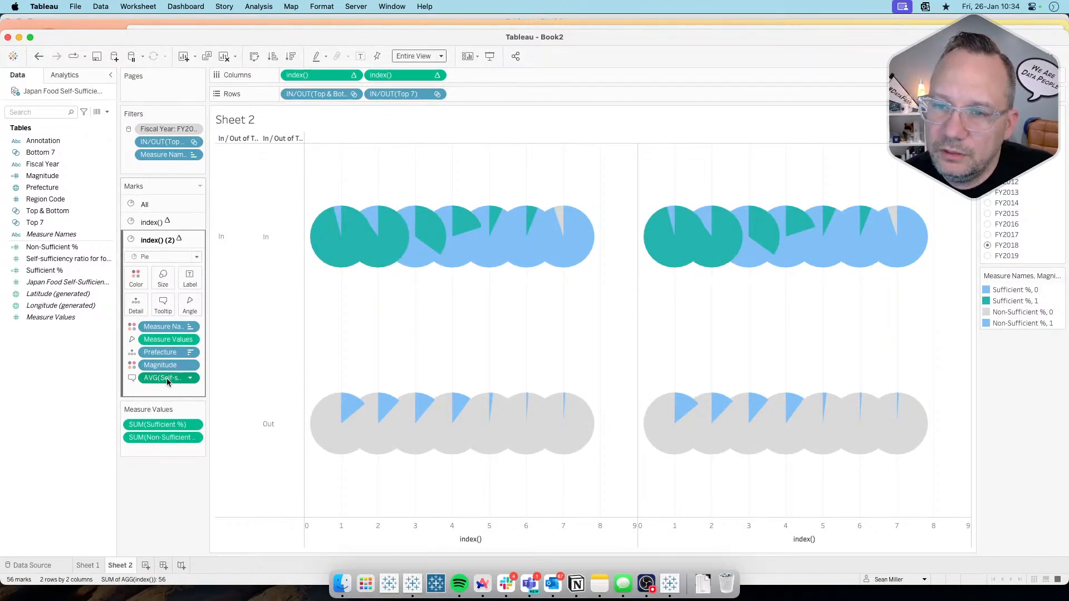
left_click_drag(166, 378, 164, 487)
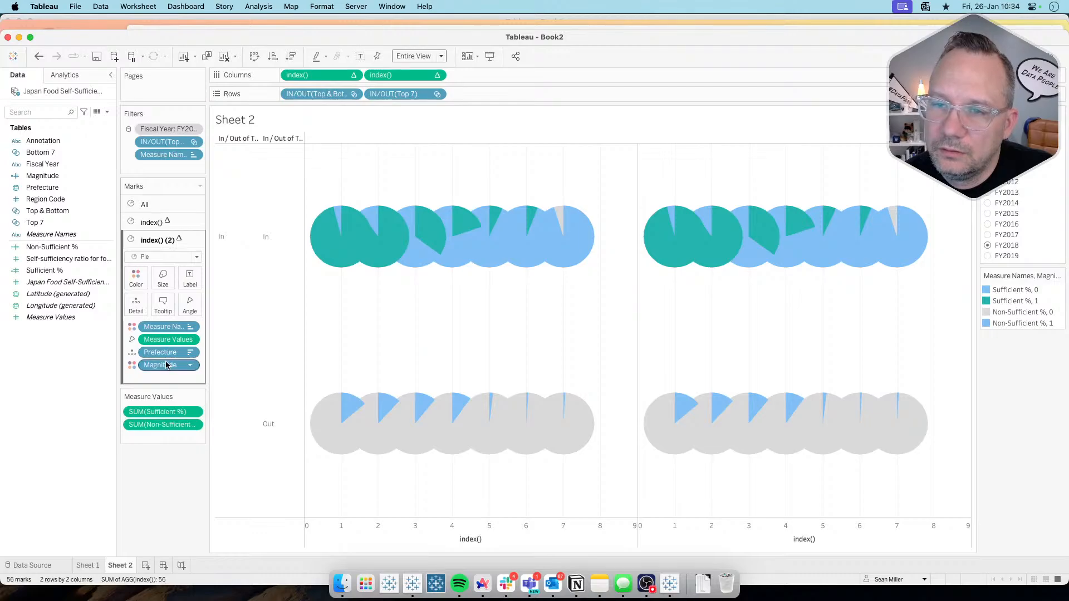
left_click_drag(167, 339, 160, 496)
left_click_drag(166, 328, 163, 537)
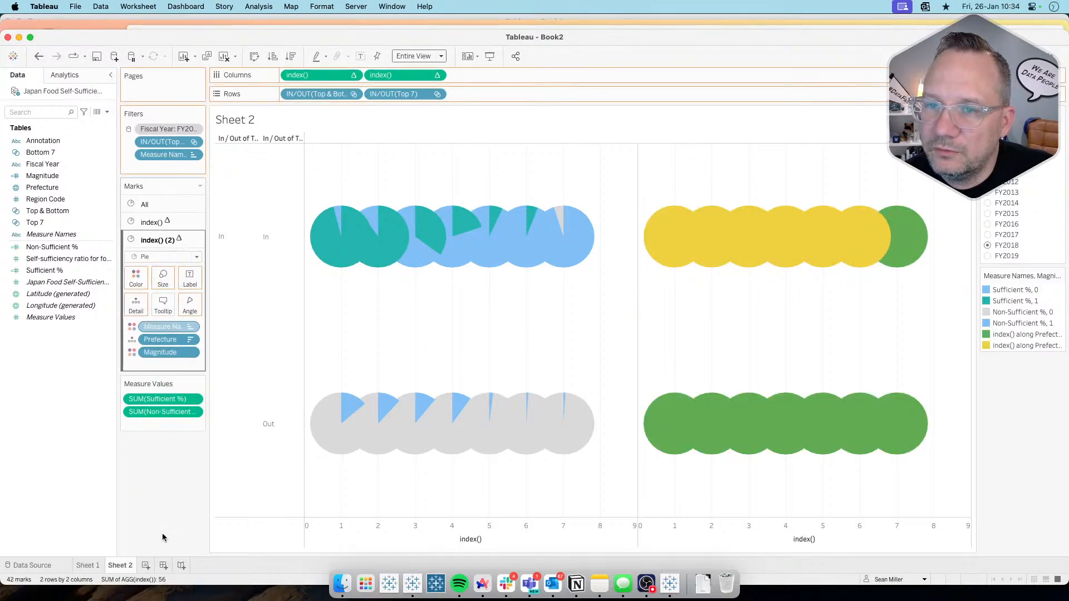
left_click_drag(176, 342, 165, 475)
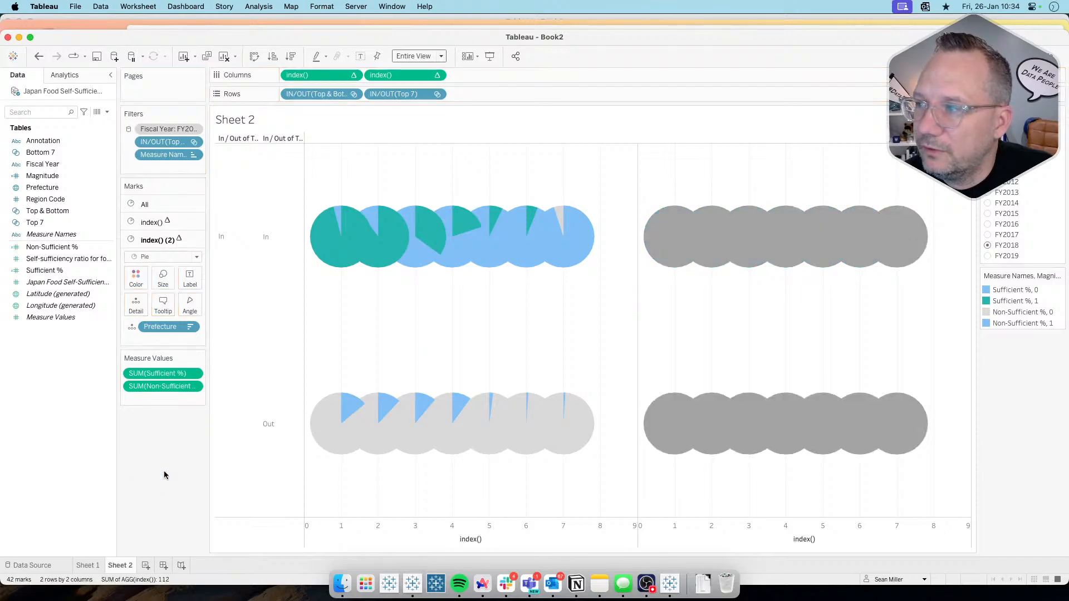
Step: Shrink the second index() pies below the size of the first ones and color them white
left_click(166, 283)
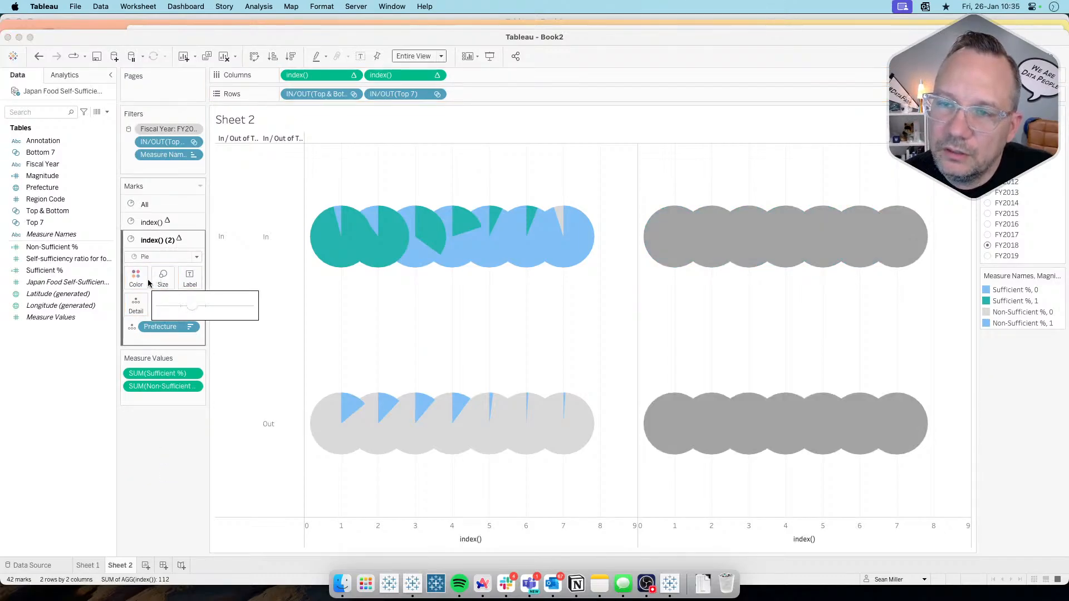
left_click(185, 306)
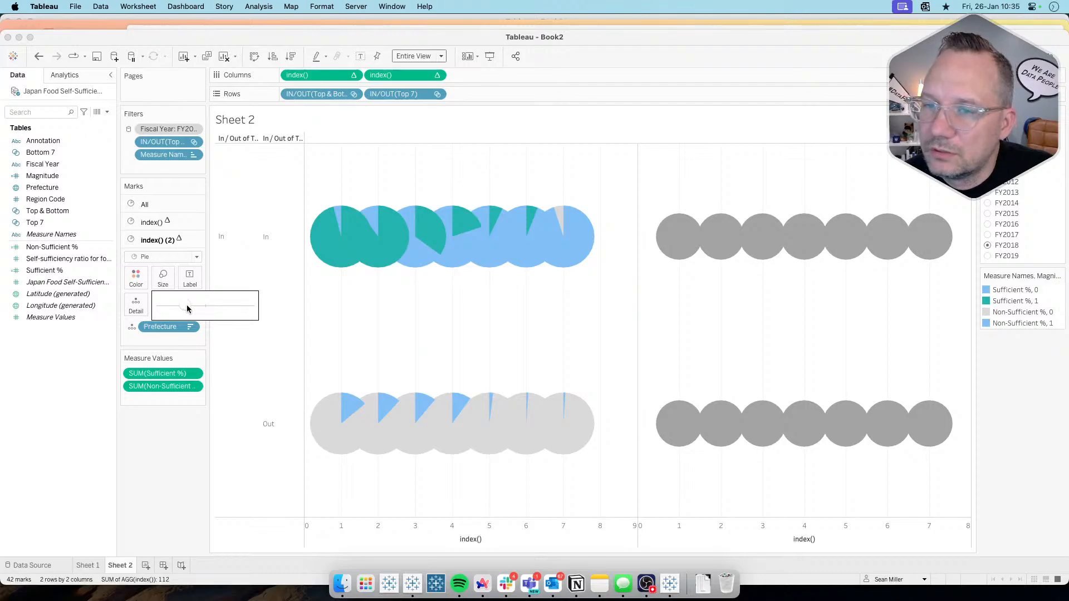
left_click(136, 278)
left_click(154, 313)
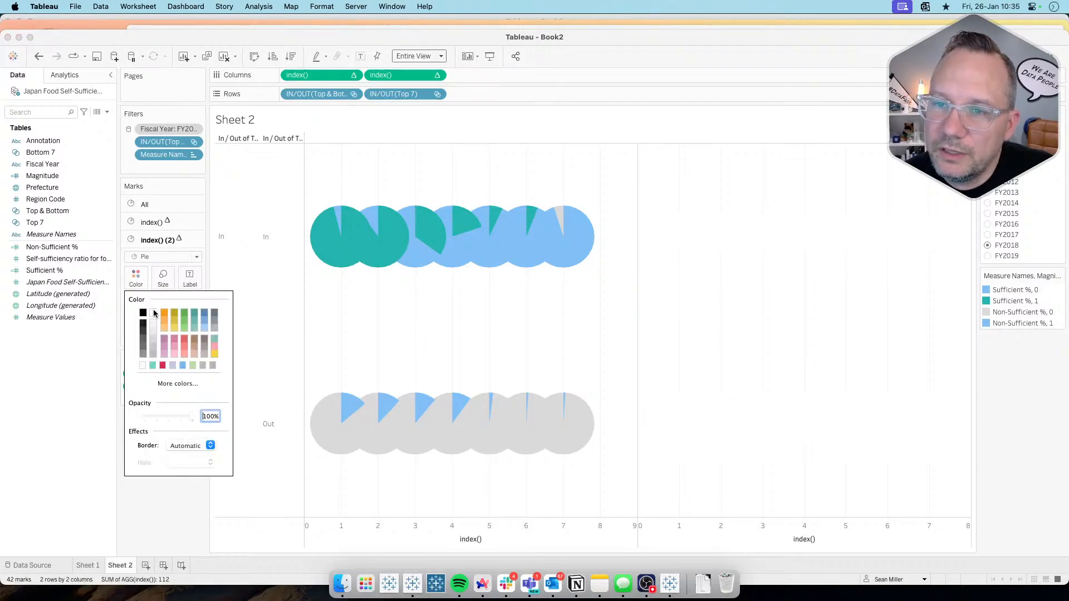
left_click(157, 518)
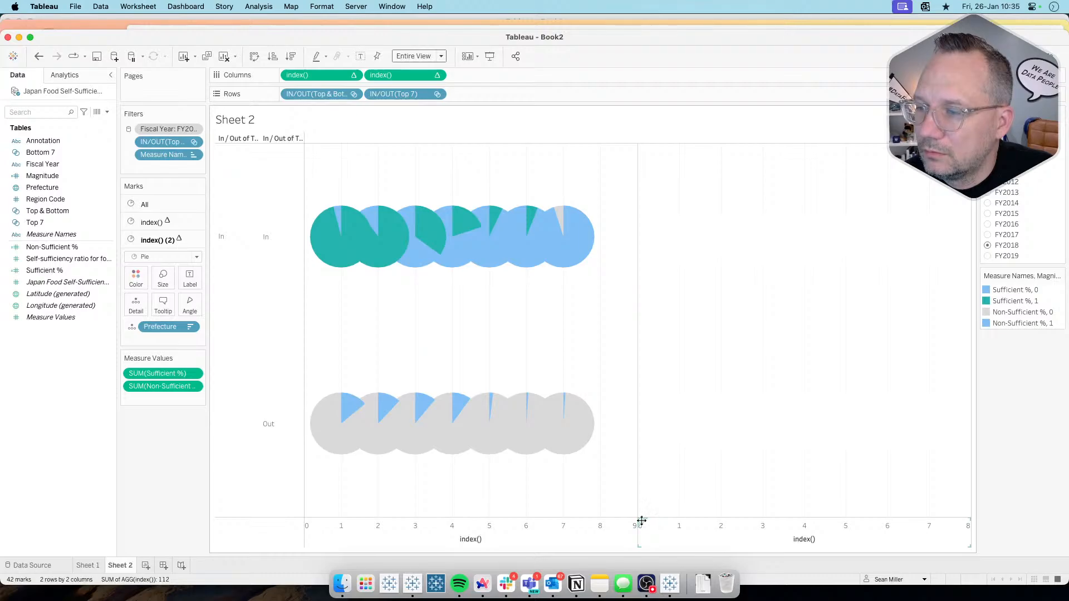
Step: Label the second index() marks with Prefecture and the self-sufficiency ratio
left_click(137, 327)
left_click(150, 352)
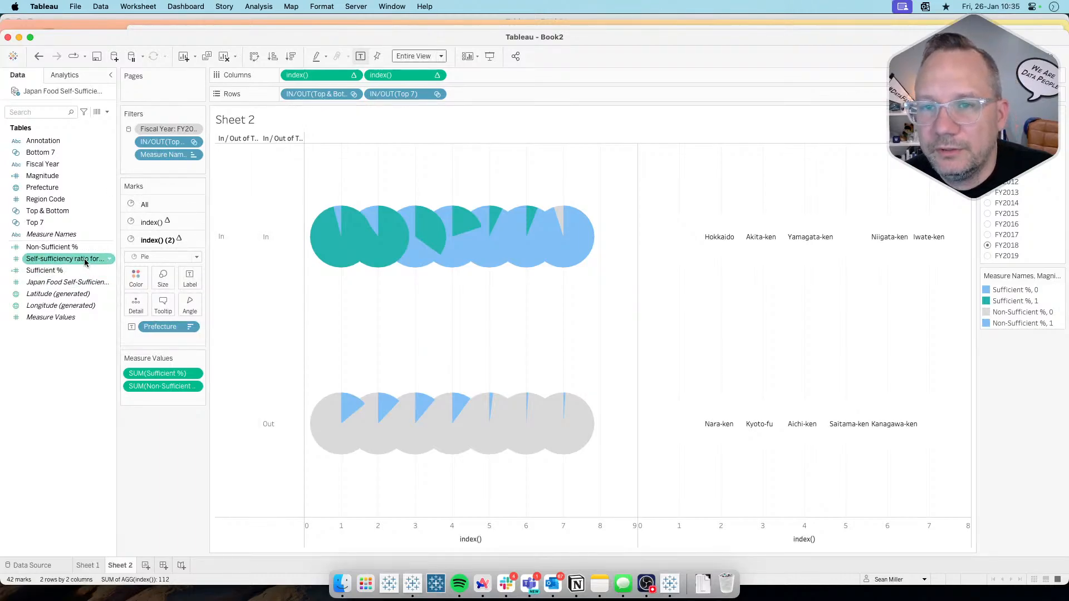
left_click_drag(67, 259, 190, 281)
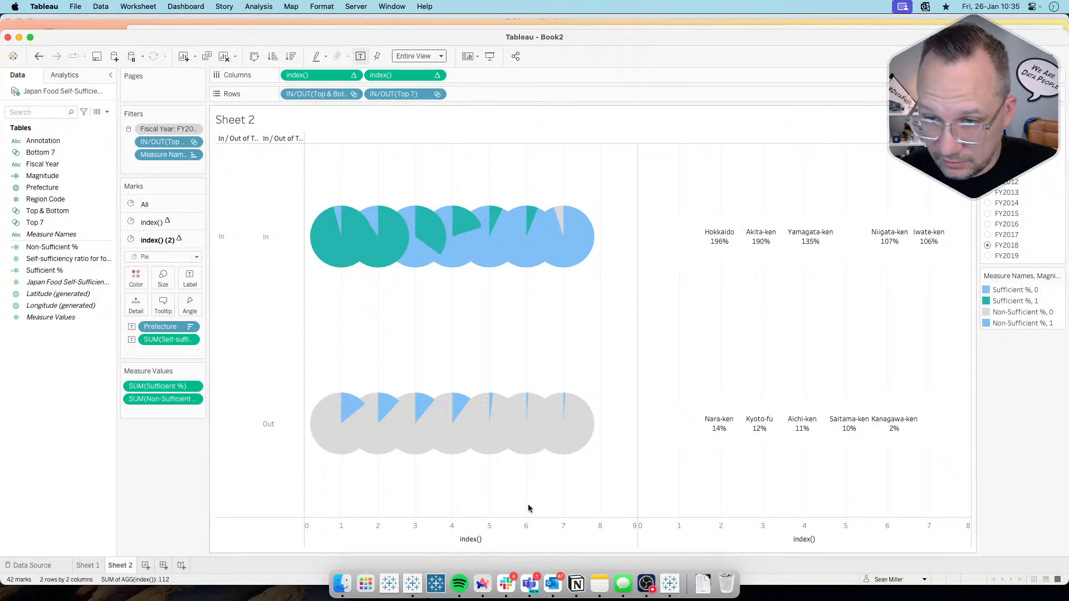
Step: Combine the two index() axes into a dual axis and synchronize them
left_click_drag(639, 520, 502, 159)
right_click(587, 155)
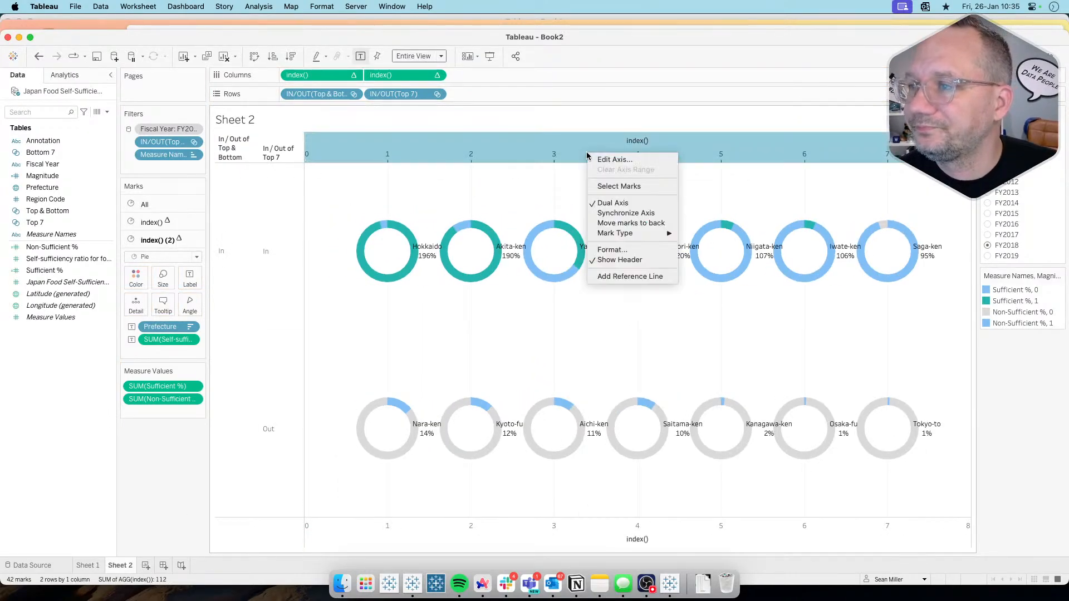
left_click(614, 211)
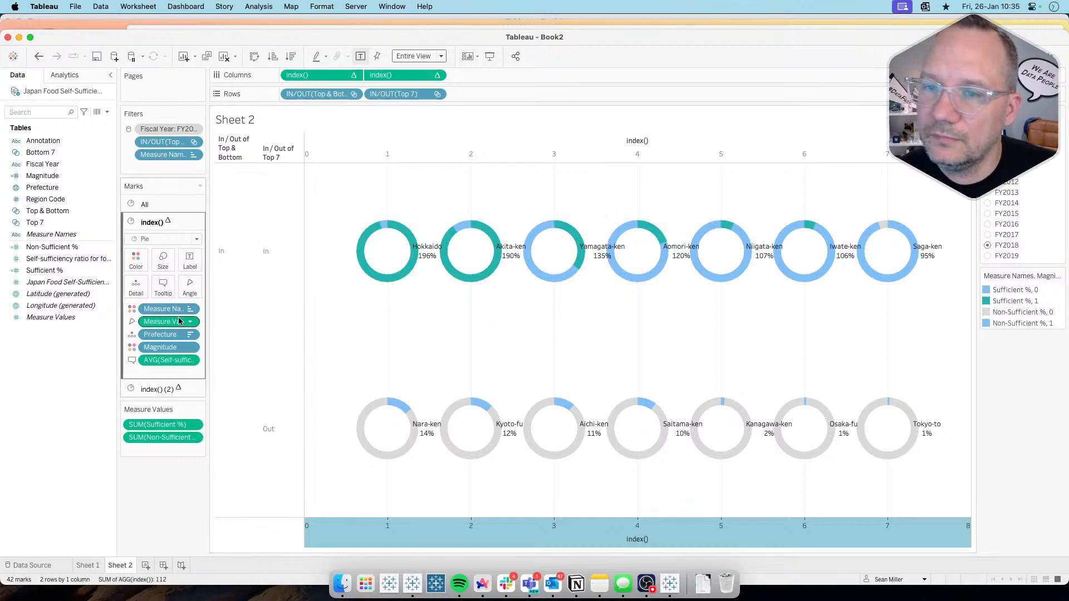
Step: Center the labels of the second index() marks horizontally and vertically inside the donuts
left_click(157, 389)
left_click(192, 285)
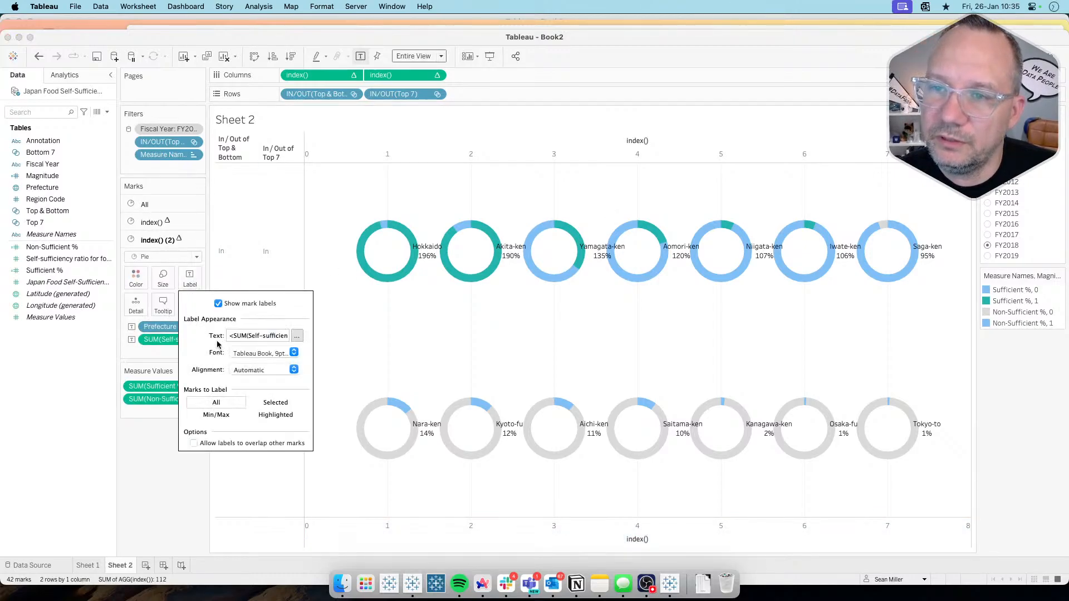
left_click(249, 370)
left_click(257, 424)
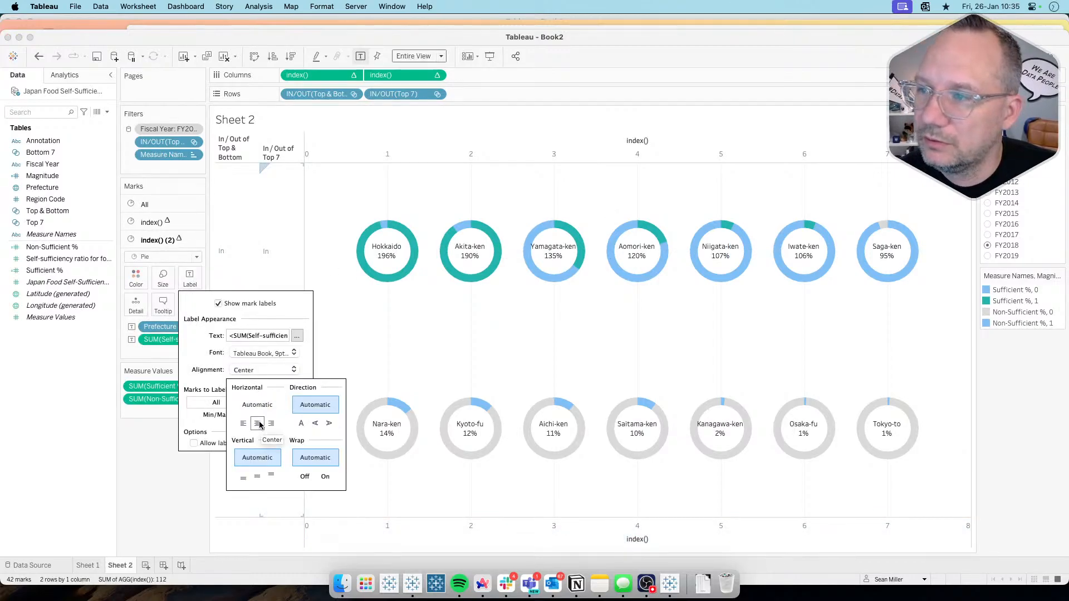
left_click(257, 478)
left_click(162, 494)
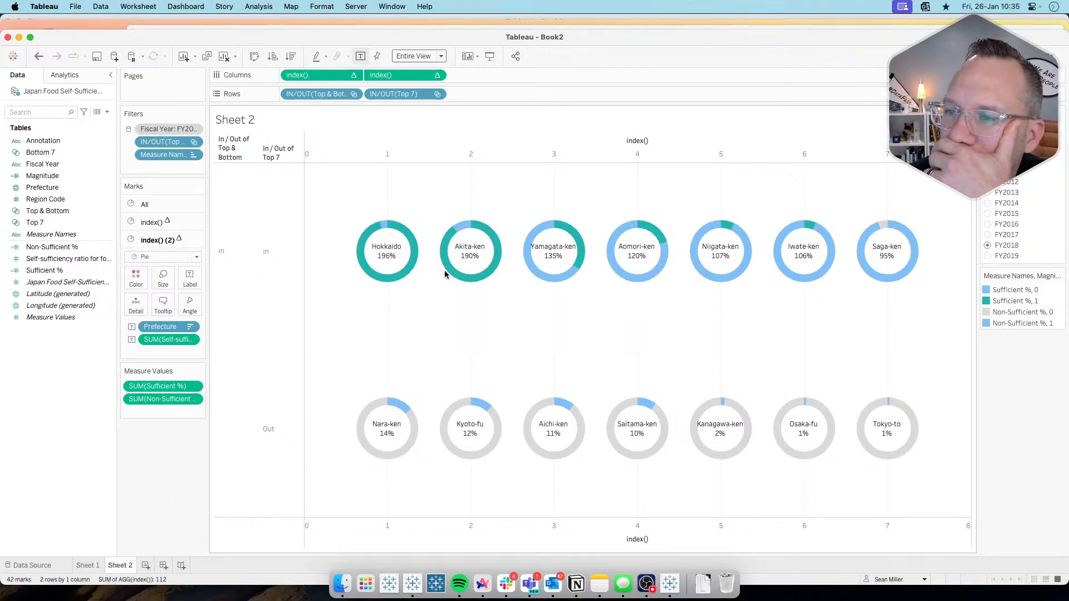
Step: Turn off tooltips for all marks on the sheet
left_click(144, 204)
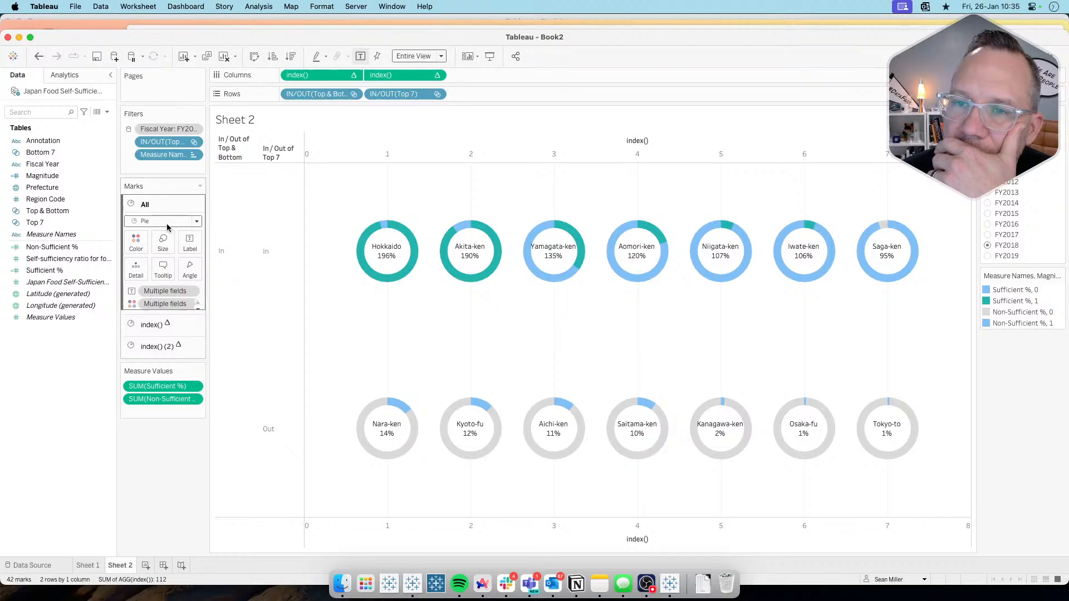
left_click(164, 269)
left_click(539, 350)
left_click(792, 400)
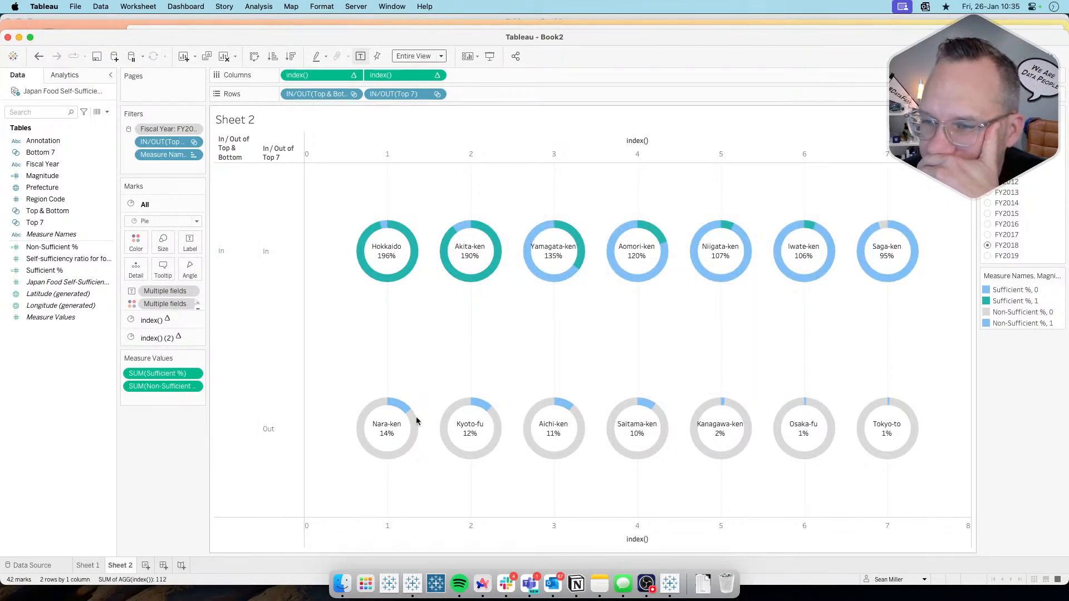
Step: Review the challenge requirements on the Workout Wednesday page in the browser, and switch the Fiscal Year filter in Tableau to FY2019
key("super+Tab")
scroll(415, 420, "up", 10)
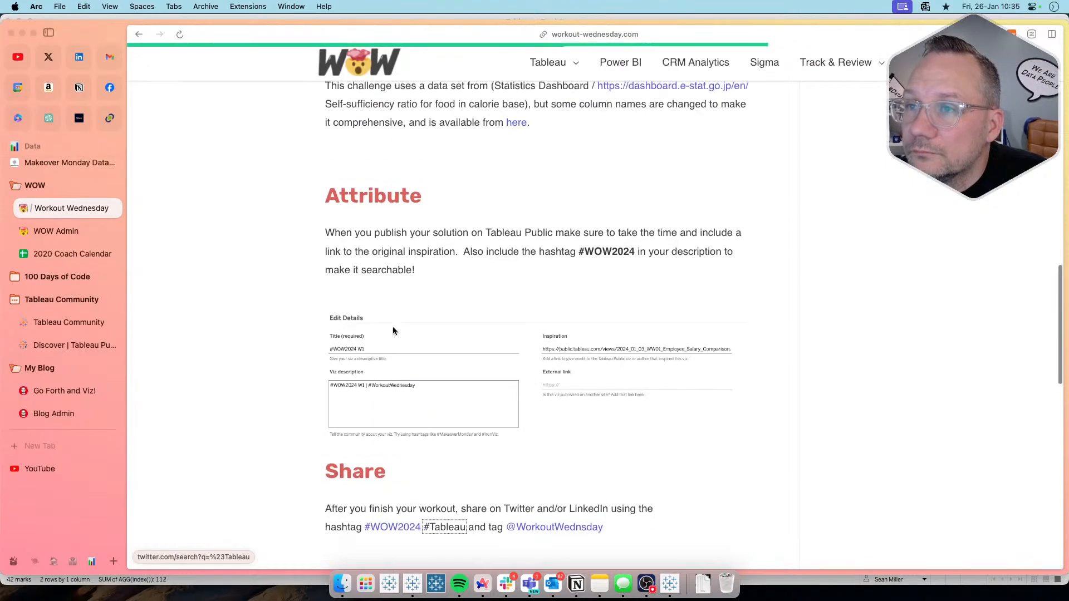
scroll(393, 331, "up", 3)
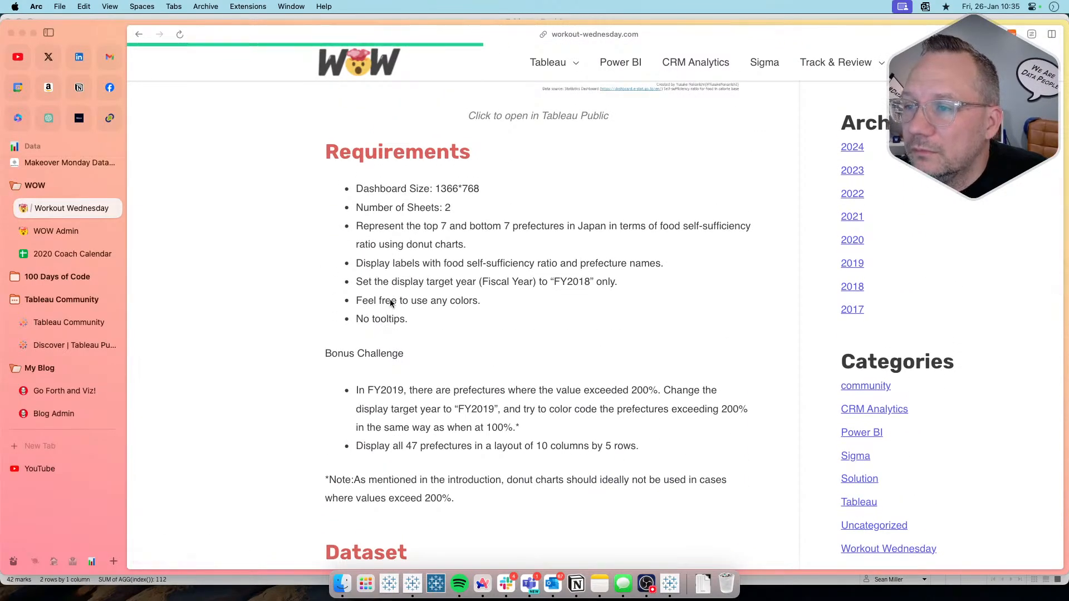
key("super+Tab")
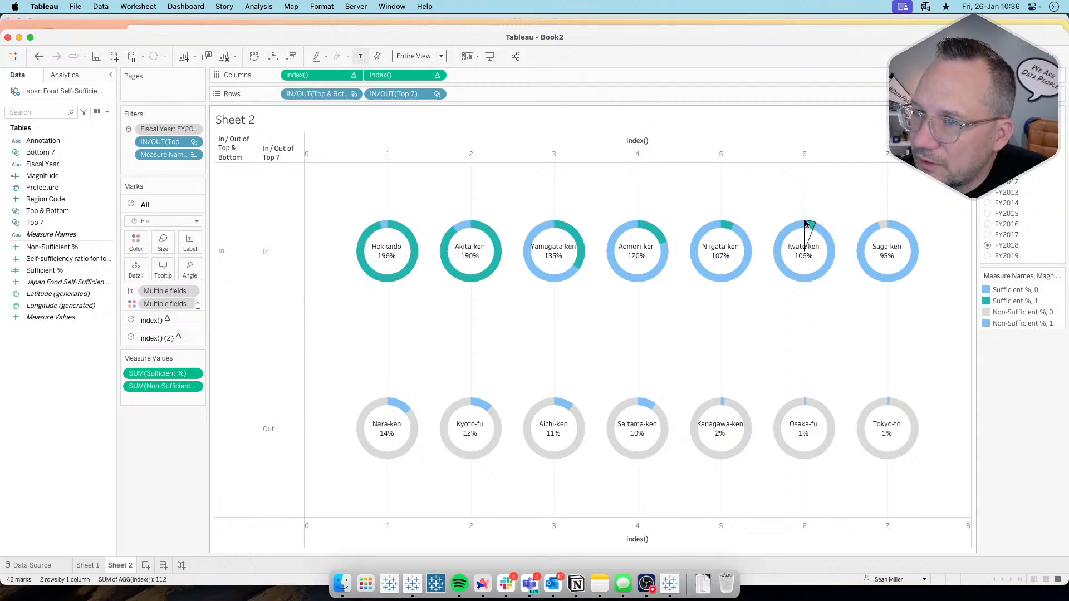
left_click(987, 257)
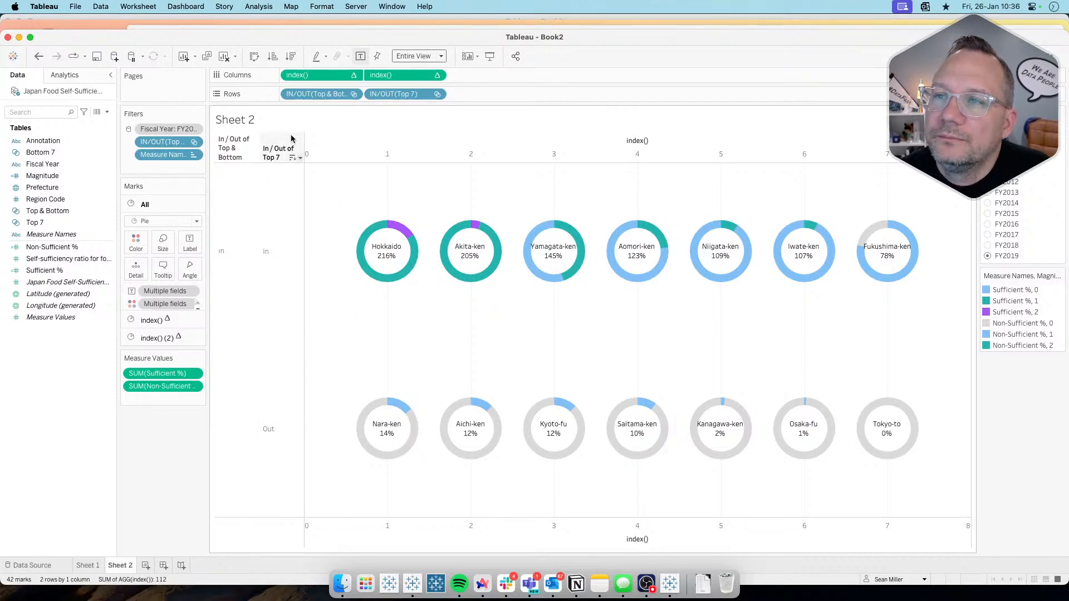
Step: Hide the header of the IN/OUT(Top & Bottom) field on Rows
left_click(353, 94)
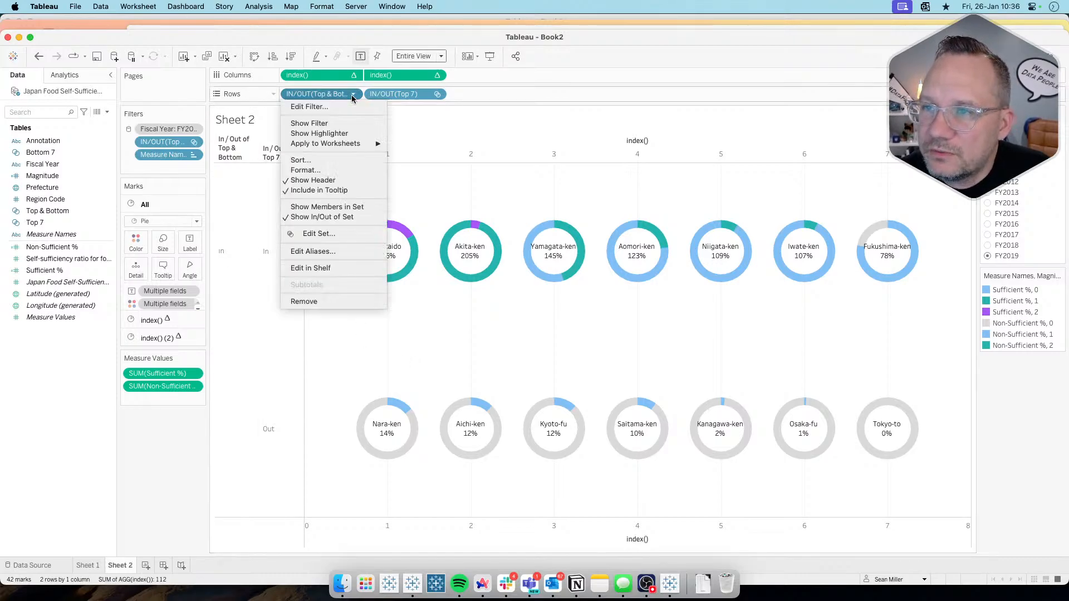
left_click(335, 183)
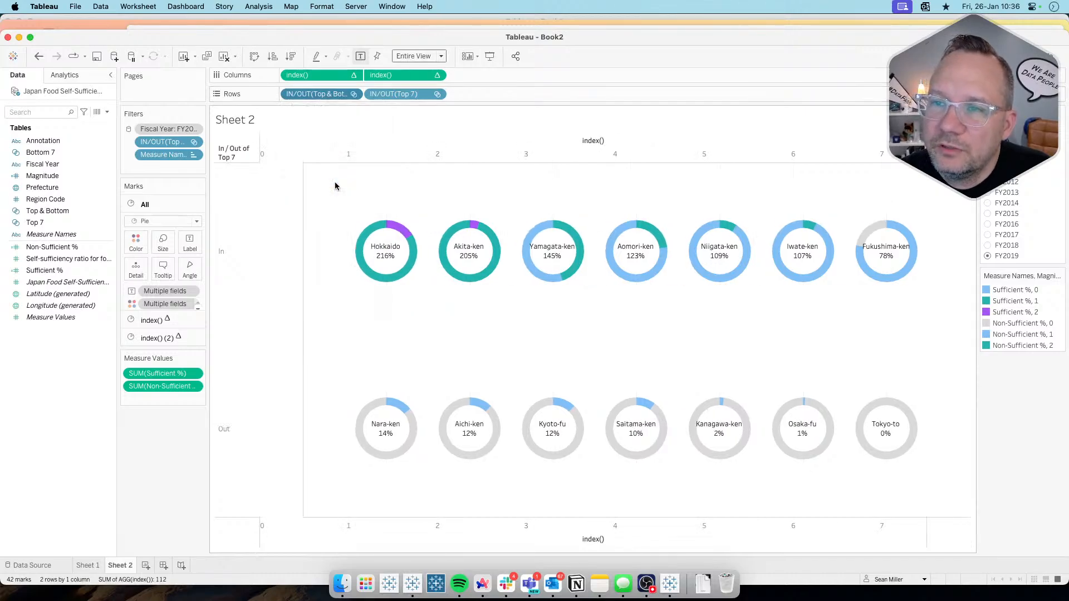
left_click(352, 75)
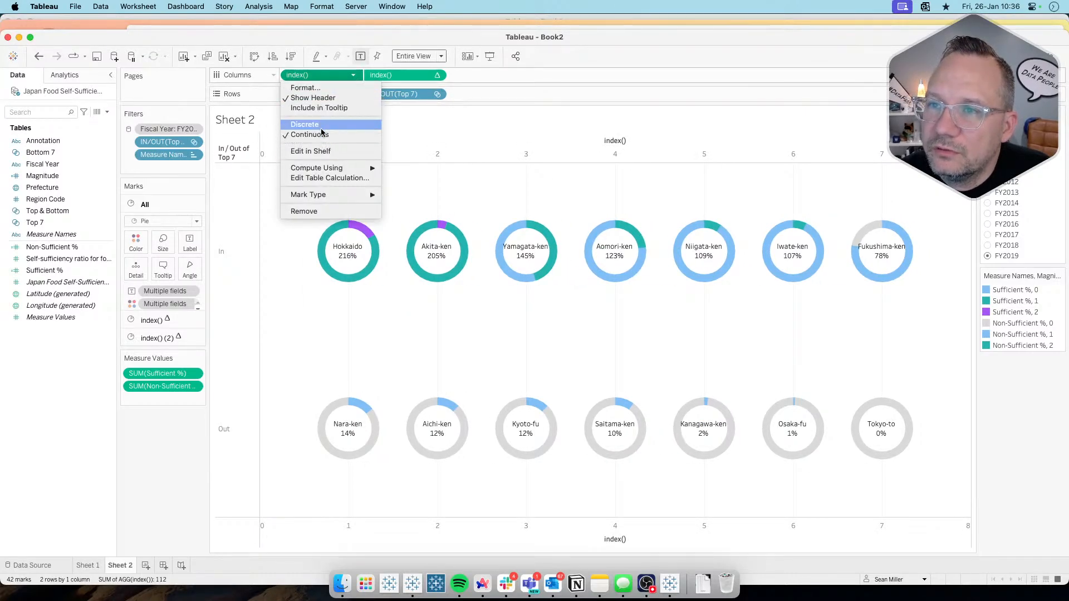
left_click(350, 77)
left_click(353, 96)
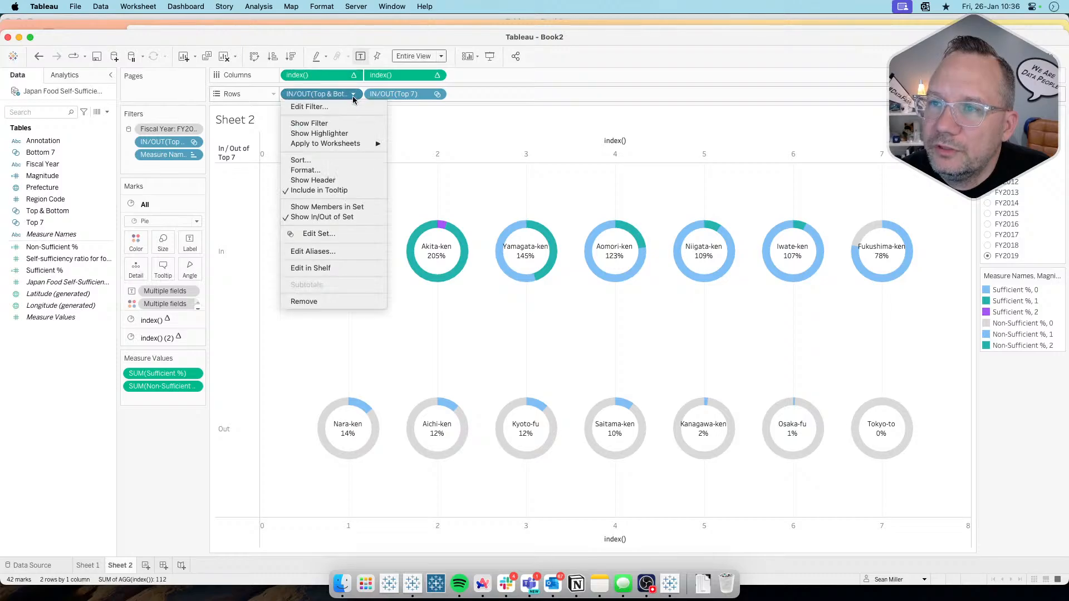
left_click(353, 95)
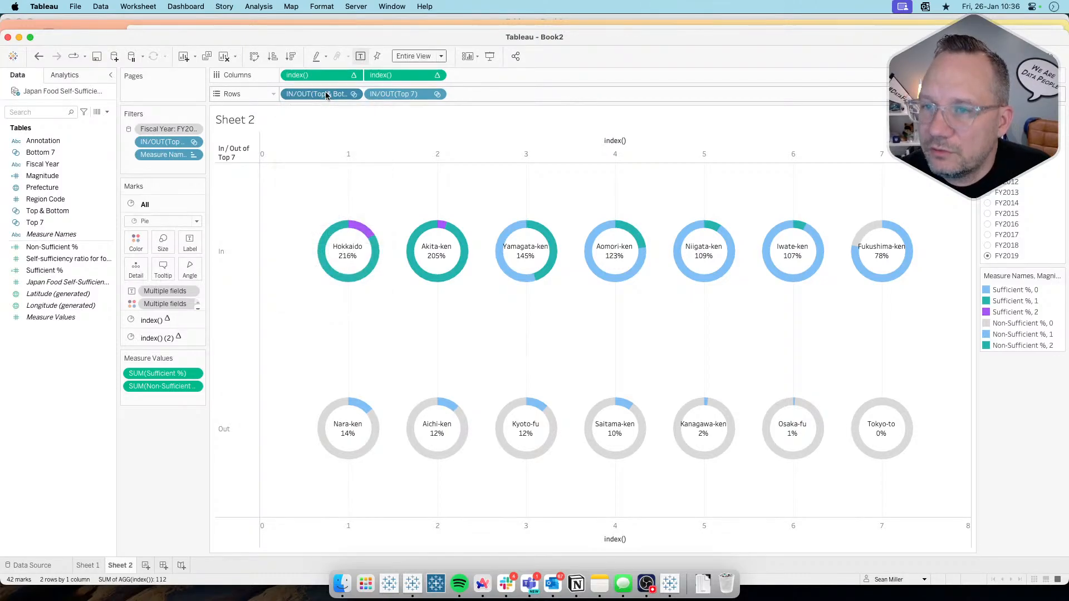
Step: Edit the row header aliases so that In reads Top 7 and Out reads Bottom 7
right_click(240, 223)
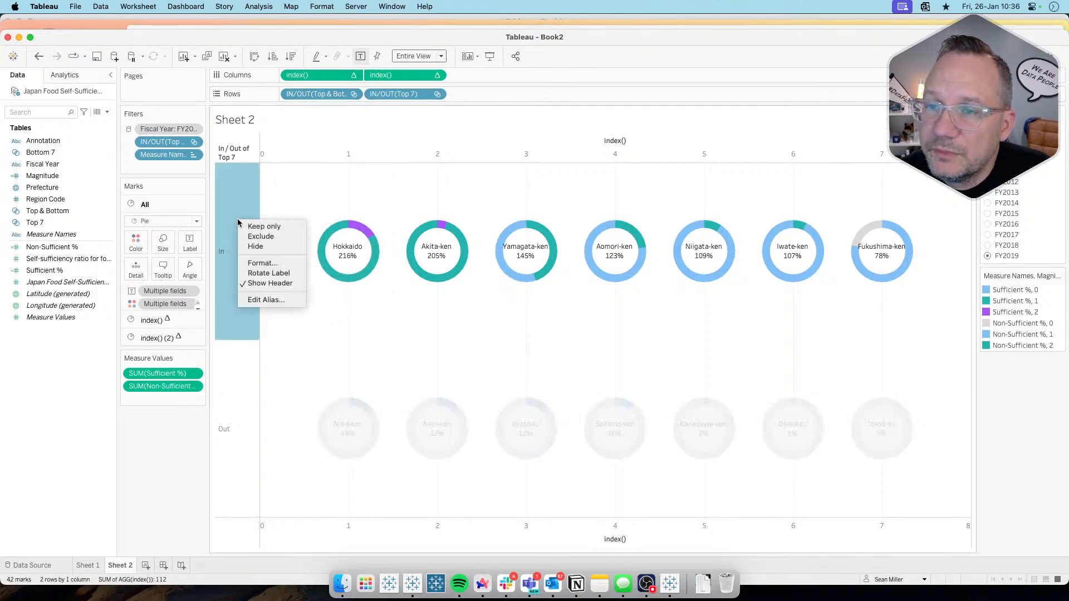
left_click(264, 301)
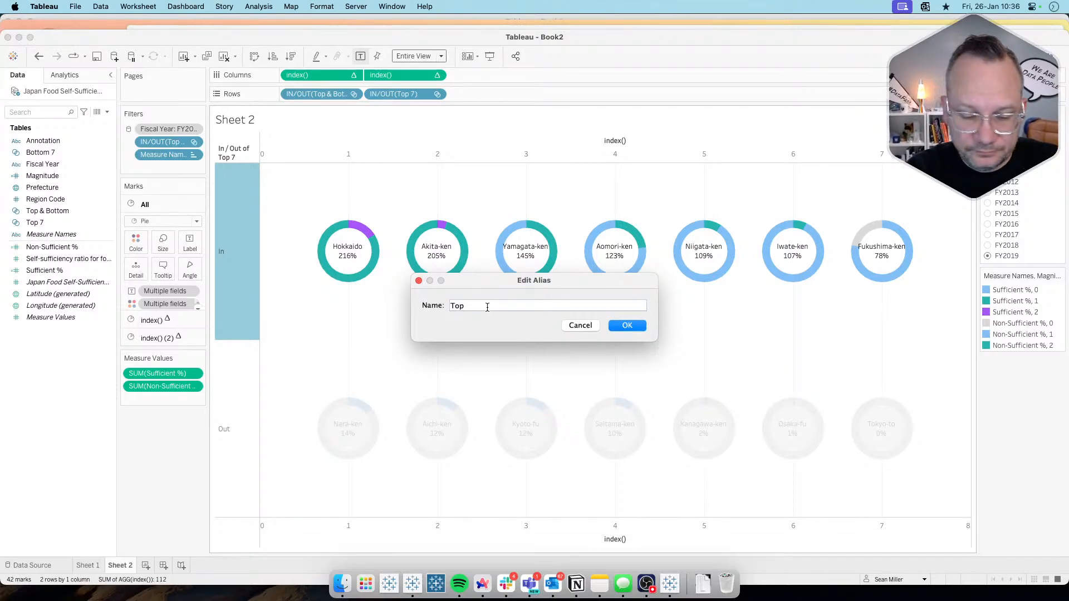
left_click(627, 326)
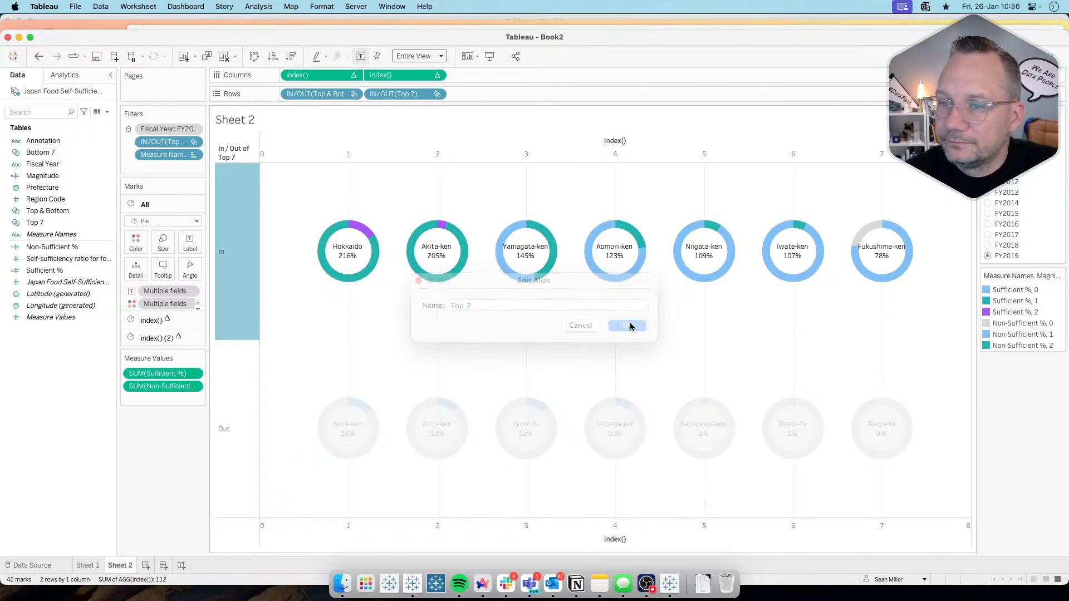
right_click(221, 419)
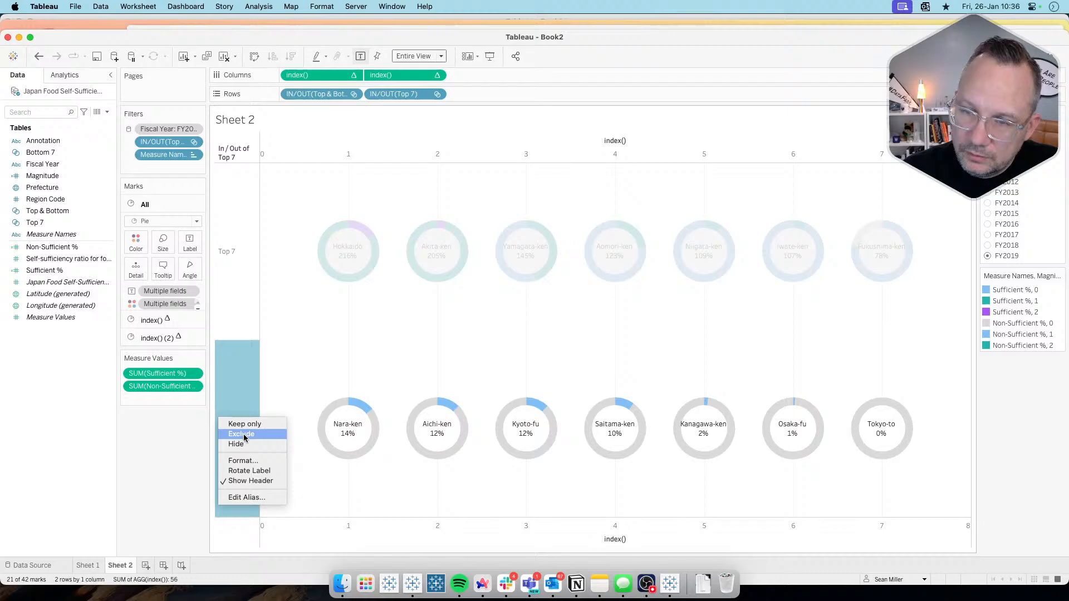
left_click(246, 497)
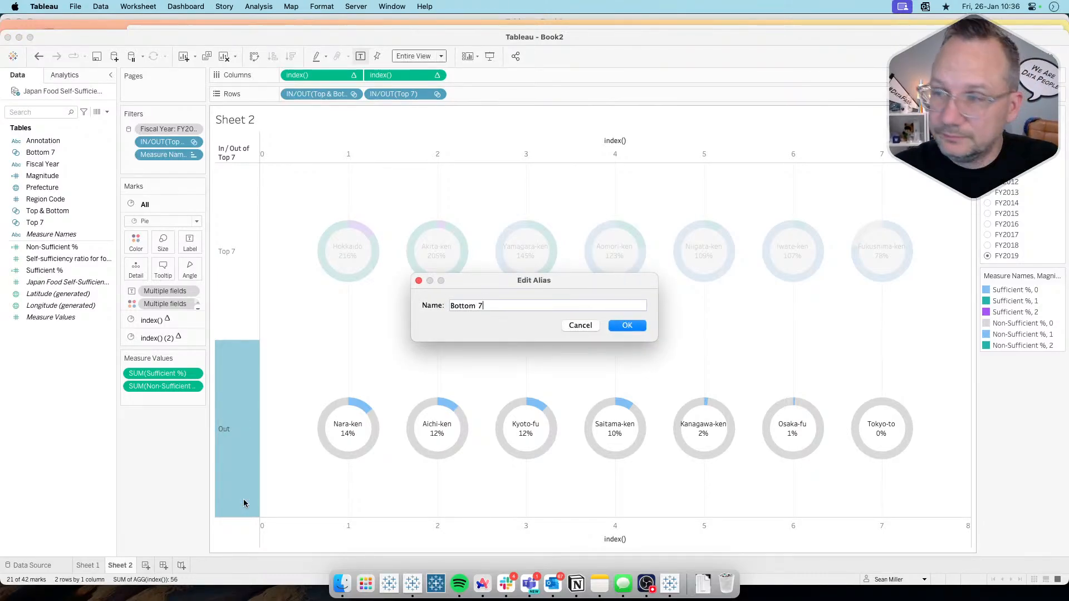
left_click(629, 326)
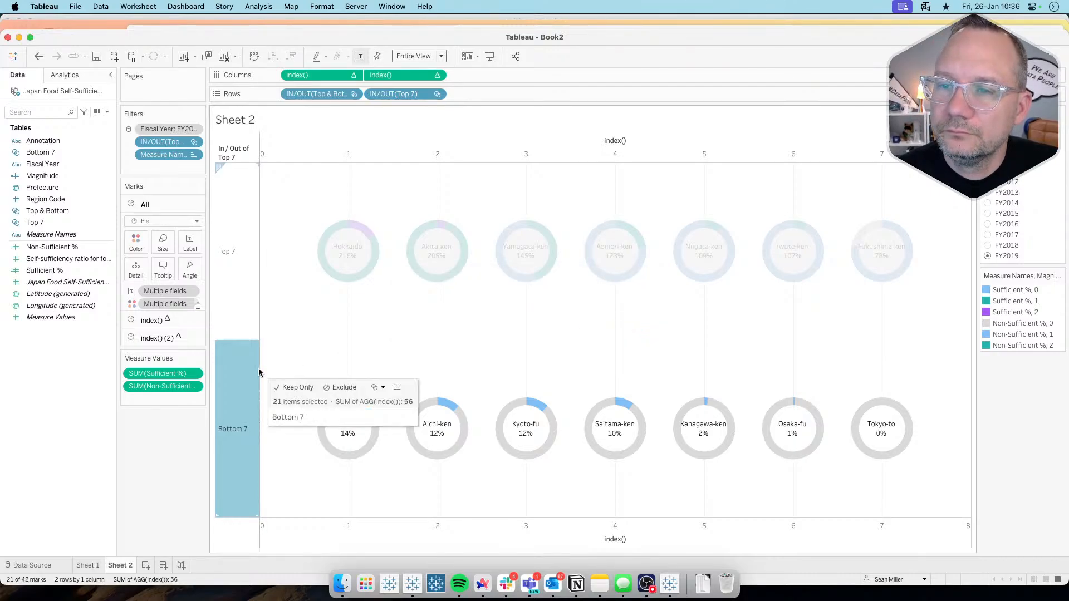
Step: Widen the row header column and hide the headers of both index() axes
left_click_drag(258, 368, 286, 369)
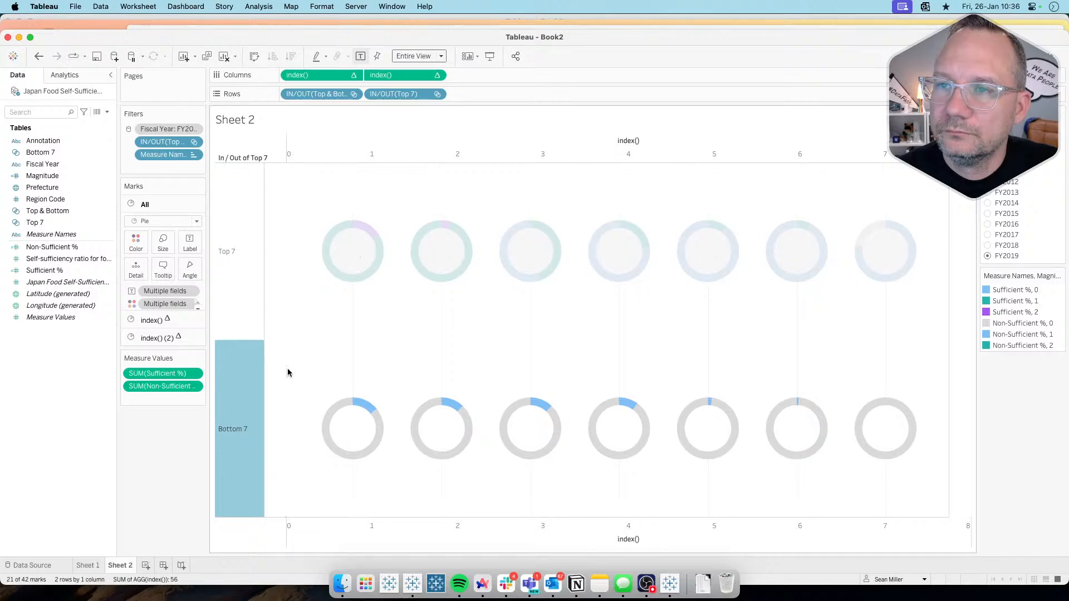
right_click(612, 141)
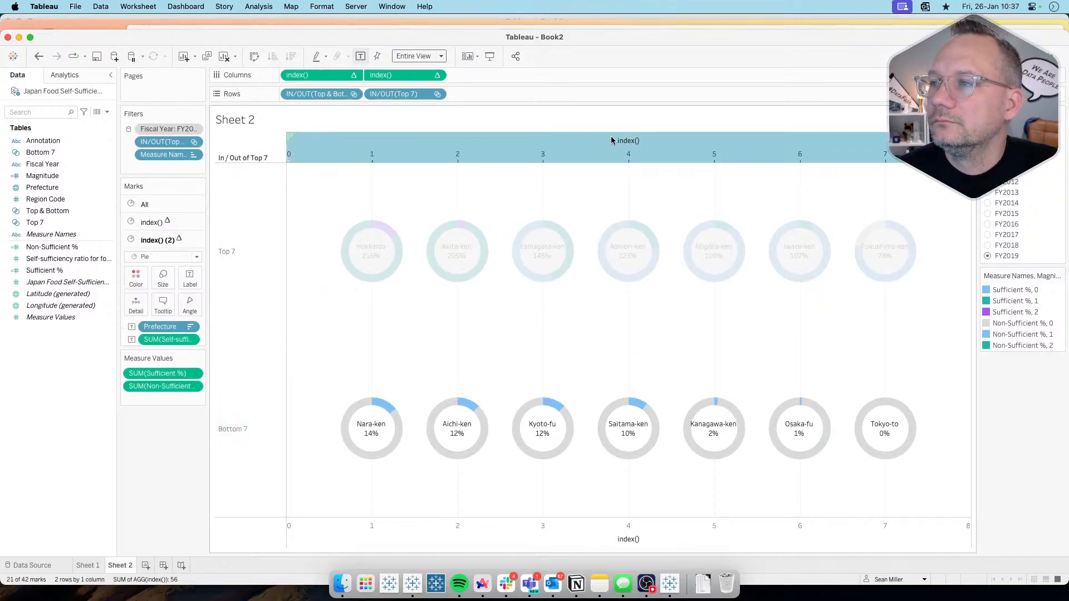
left_click(641, 244)
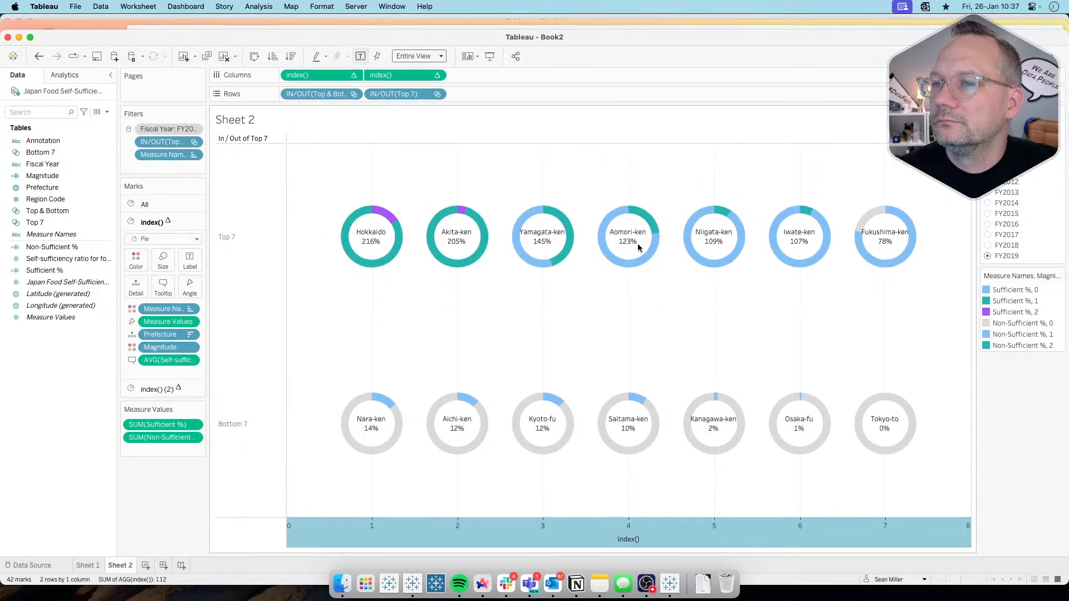
right_click(526, 513)
right_click(505, 529)
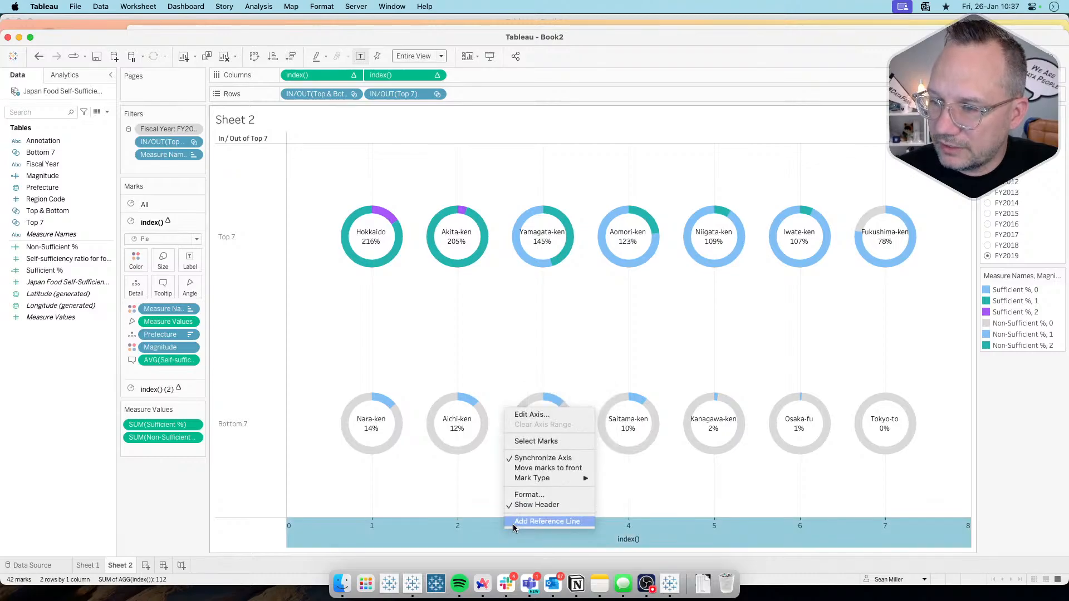
left_click(533, 505)
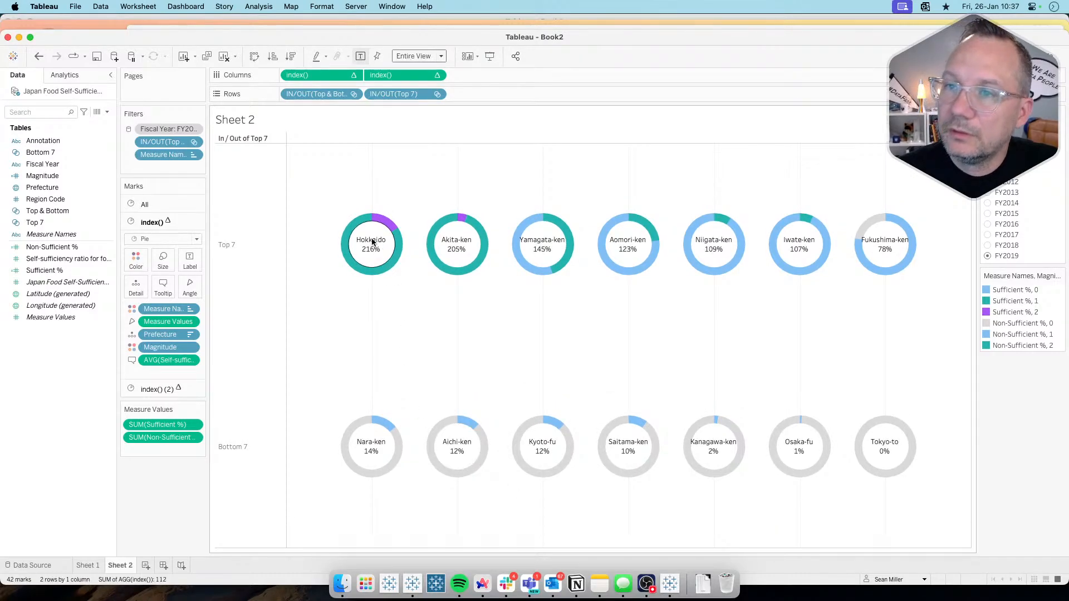
Step: Hide the field labels for rows above the Top 7 and Bottom 7 headers
right_click(326, 174)
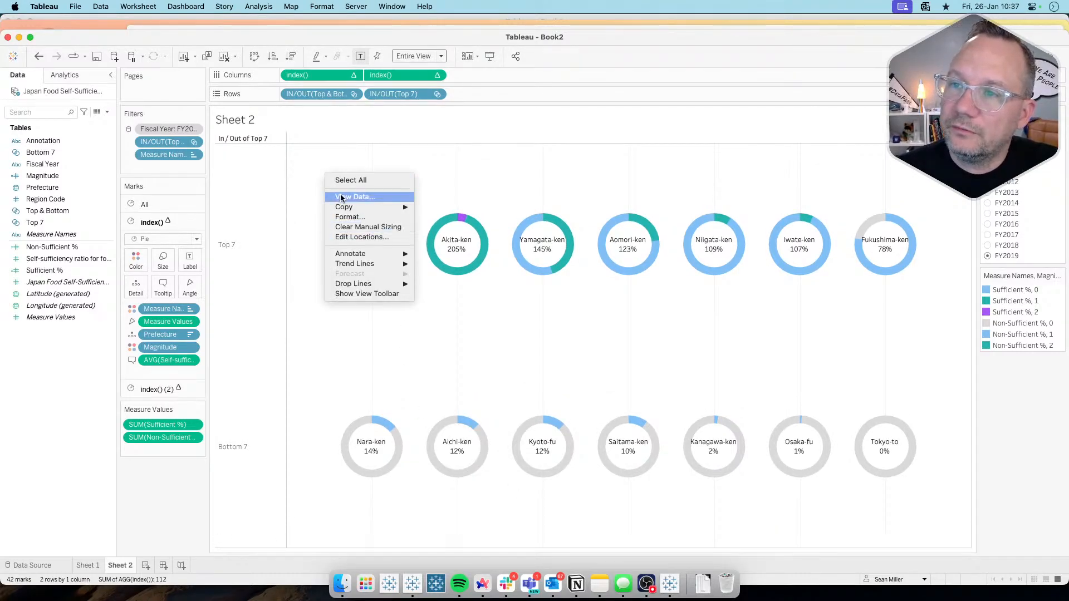
right_click(247, 137)
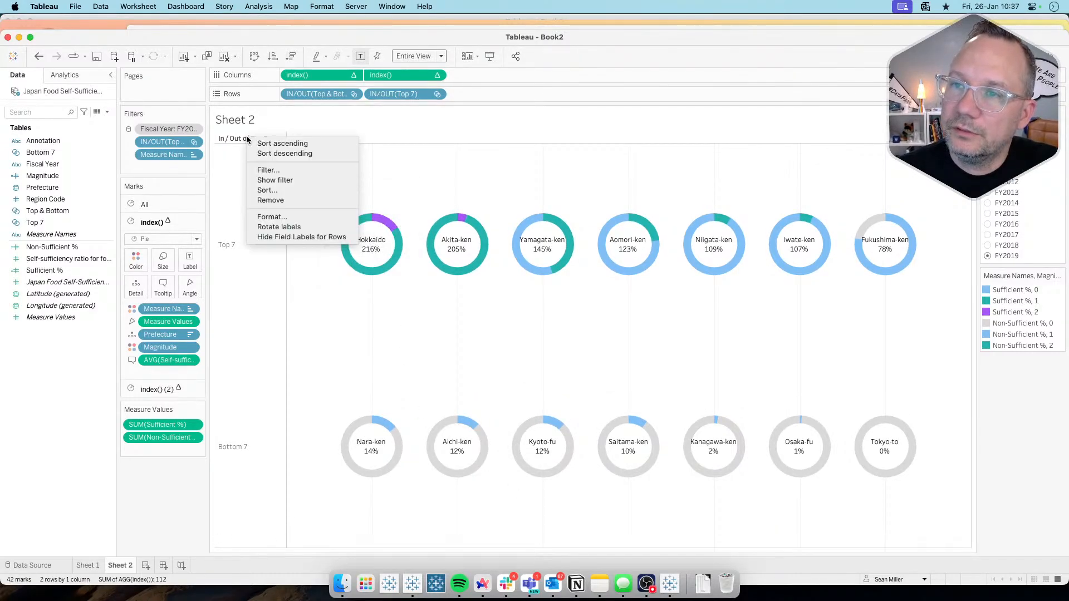
left_click(284, 236)
Step: Format the sheet's borders, setting the pane lines of the row and column dividers to None
right_click(339, 177)
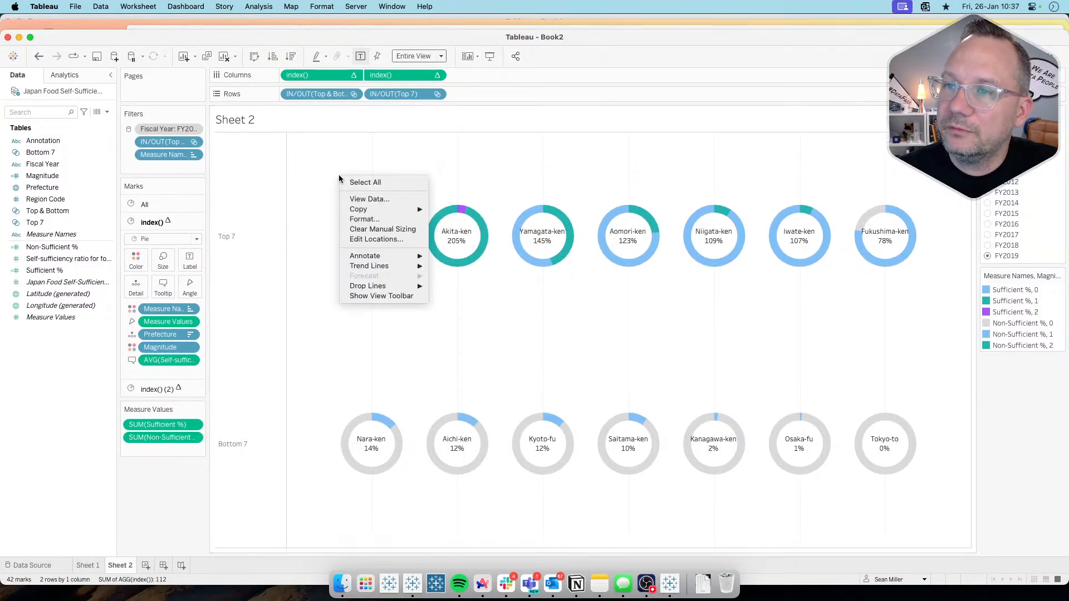
left_click(371, 221)
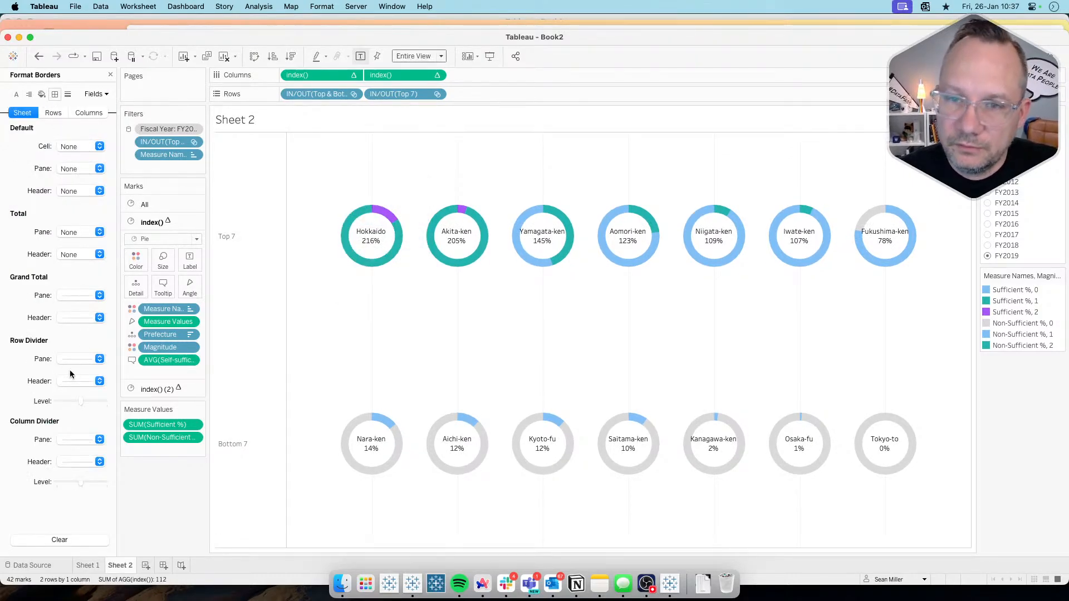
left_click(71, 358)
left_click(89, 377)
left_click(83, 440)
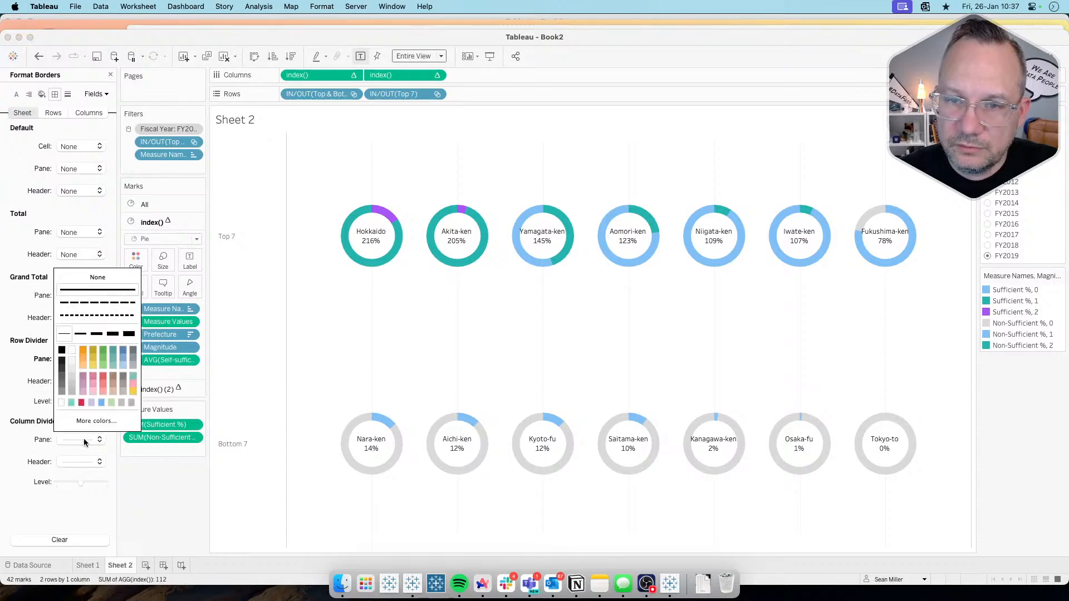
left_click(92, 278)
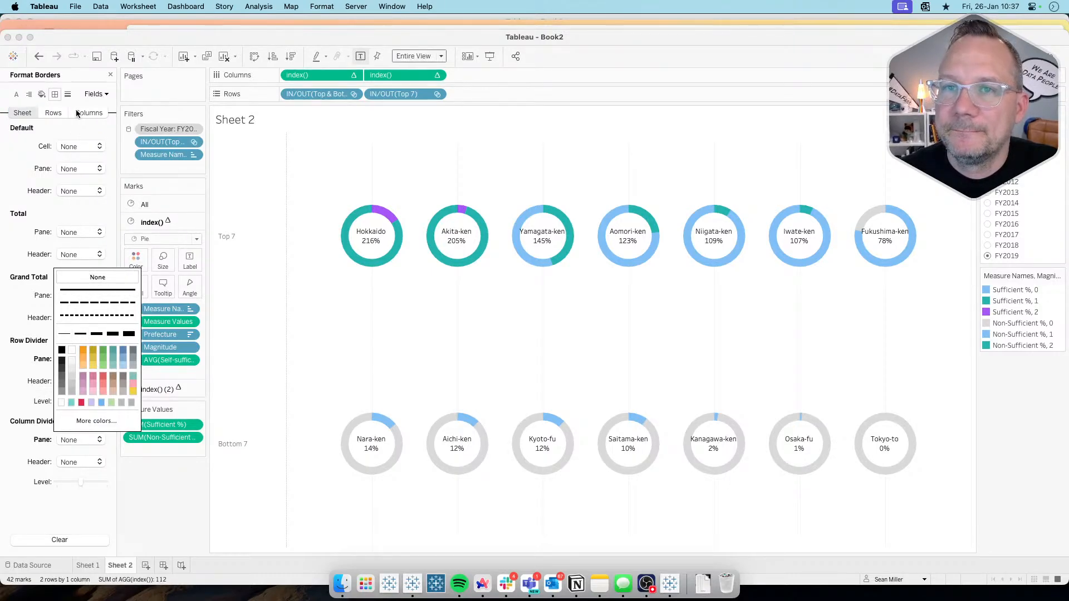
Step: Format the sheet's lines, setting both grid lines and zero lines to None
left_click(65, 89)
left_click(68, 95)
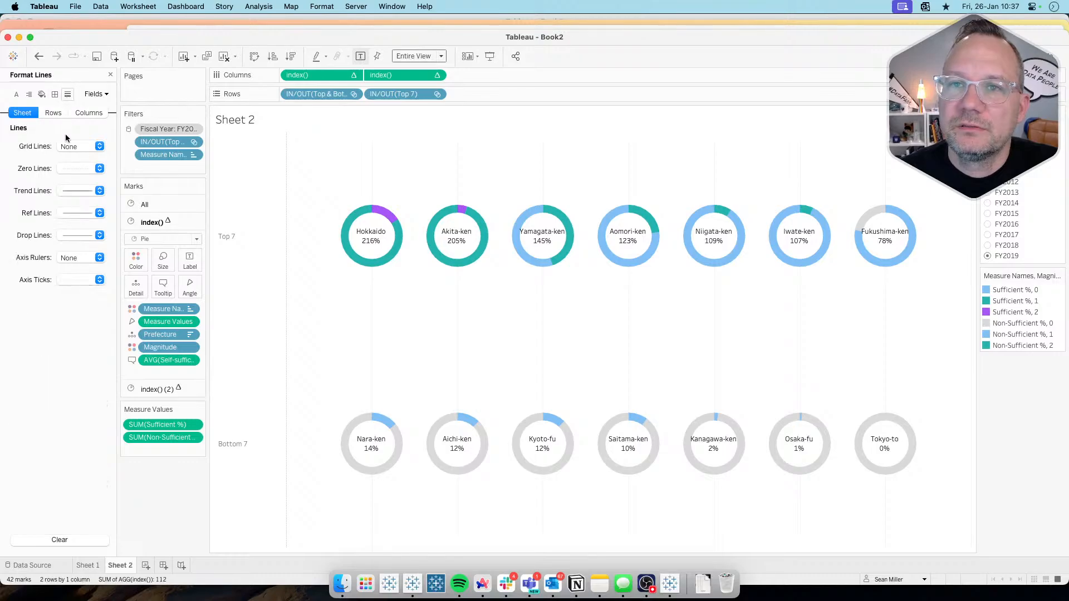
left_click(67, 146)
left_click(69, 169)
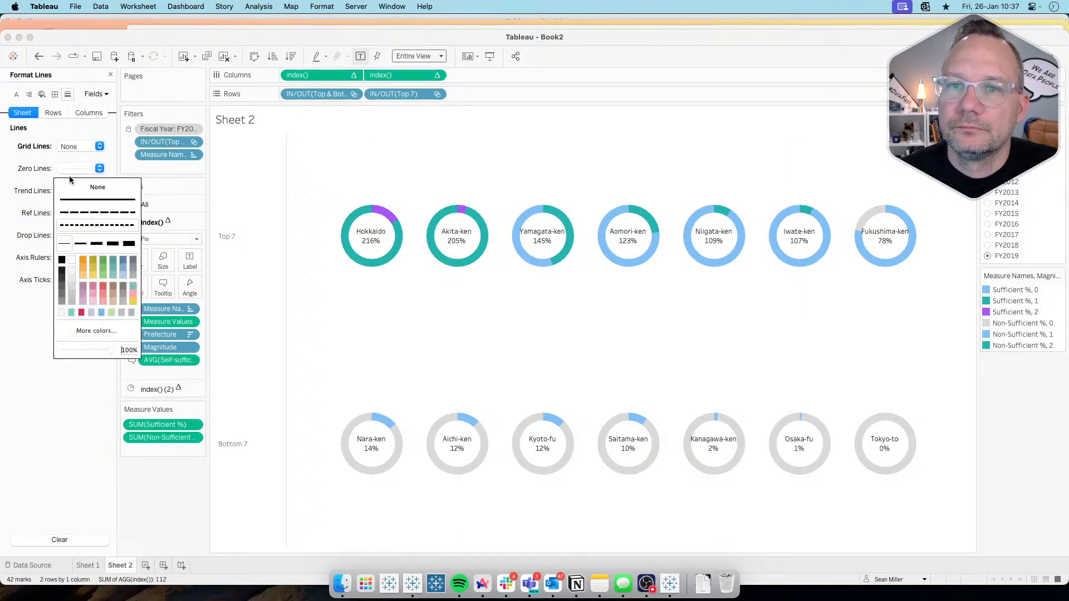
left_click(69, 179)
left_click(69, 166)
left_click(70, 186)
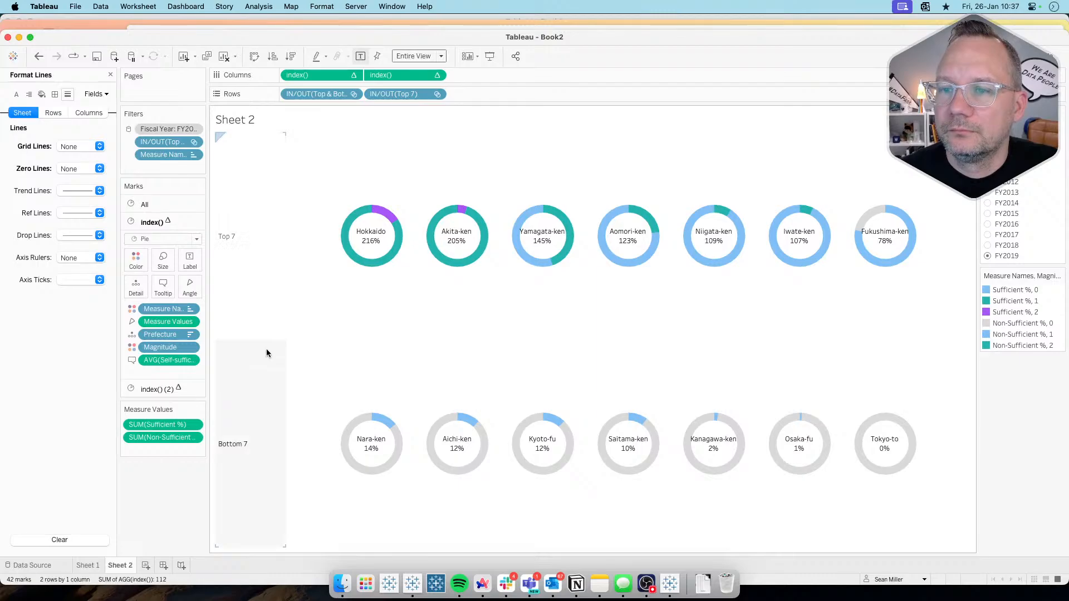
Step: Switch to the Workout Wednesday page and review the requirements and the bonus challenge for FY2019 and the 47-prefecture layout, and return to Tableau
key("super+Tab")
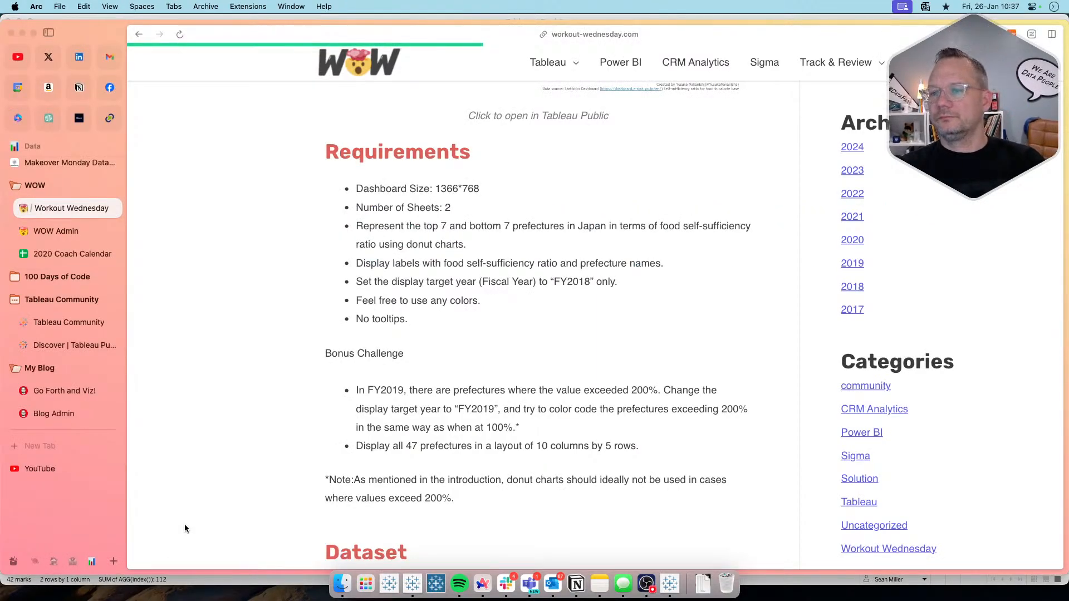
scroll(277, 466, "up", 6)
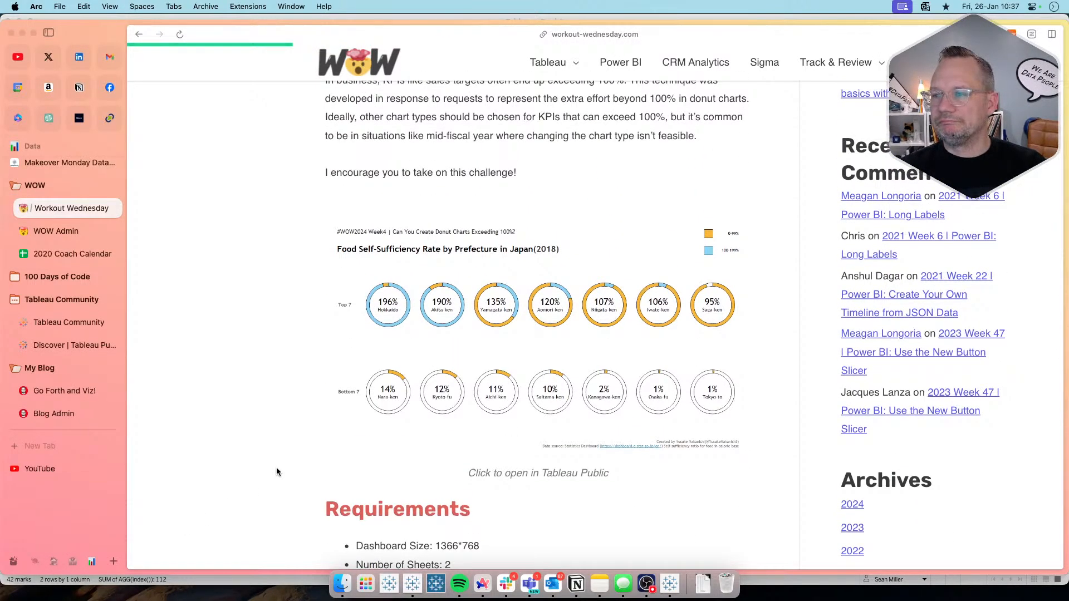
scroll(276, 472, "down", 5)
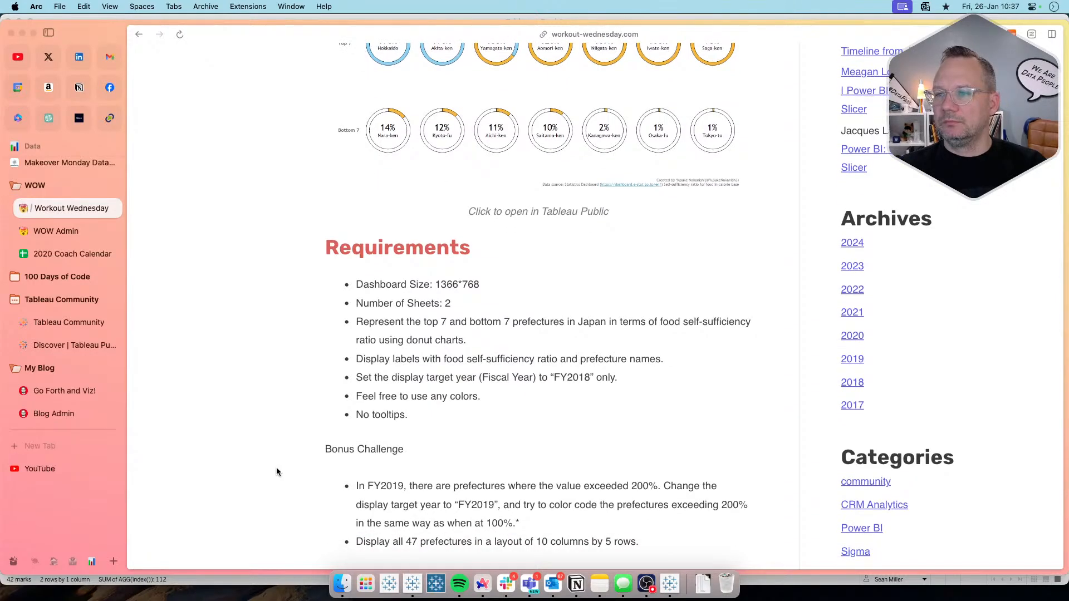
scroll(277, 472, "down", 2)
scroll(277, 471, "down", 4)
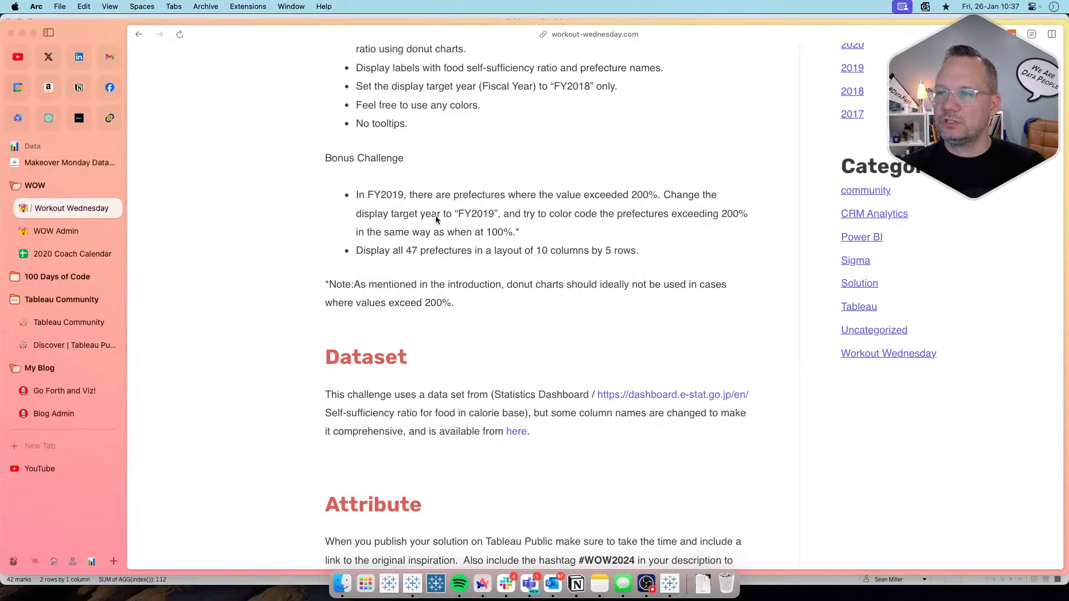
left_click_drag(557, 233, 350, 195)
key("super+Tab")
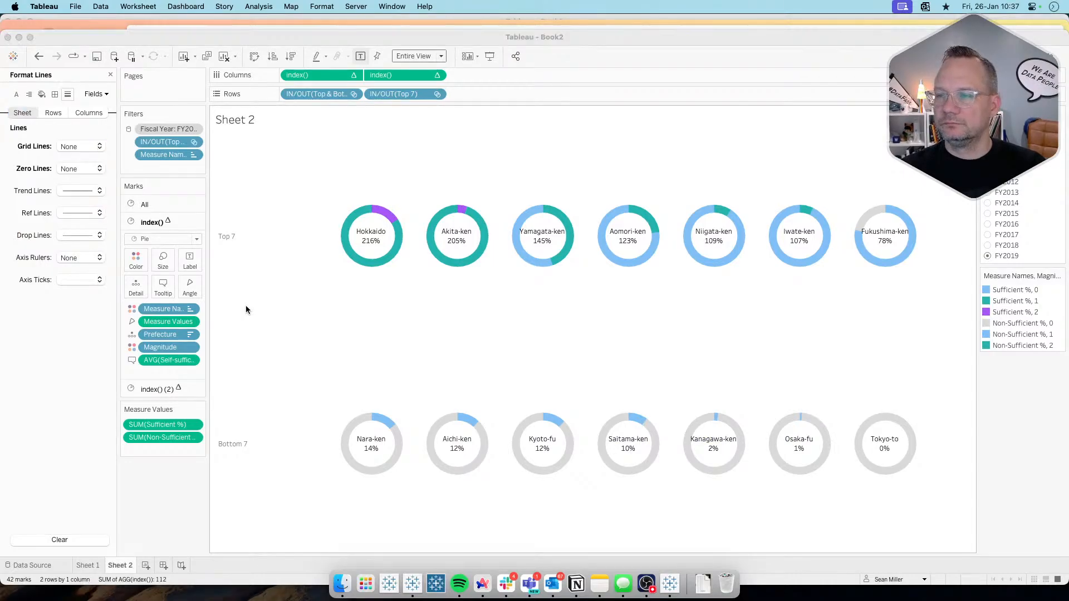
key("super+Tab")
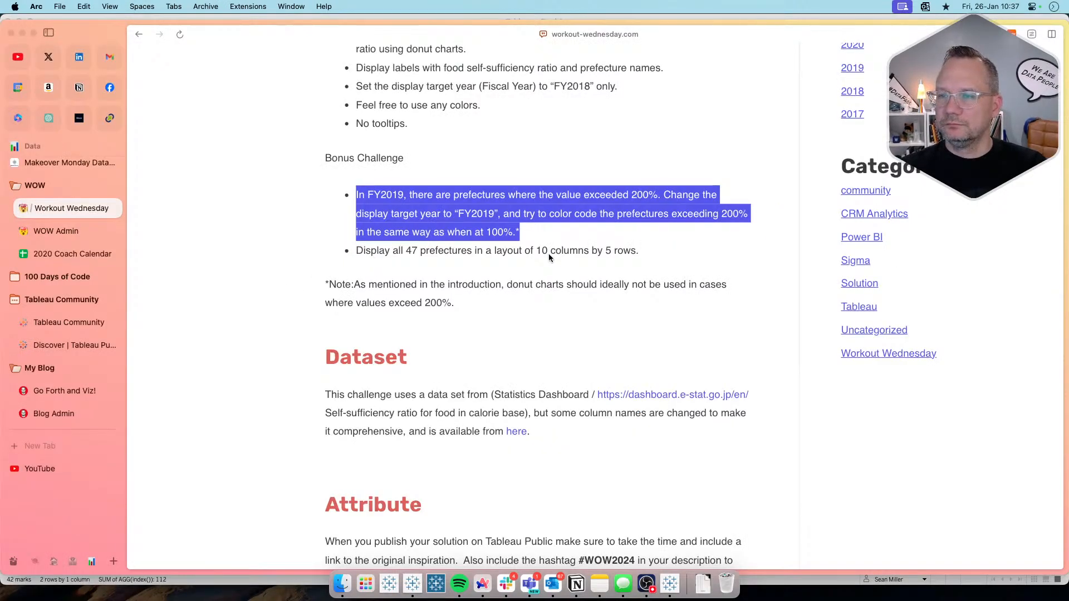
left_click_drag(674, 251, 370, 252)
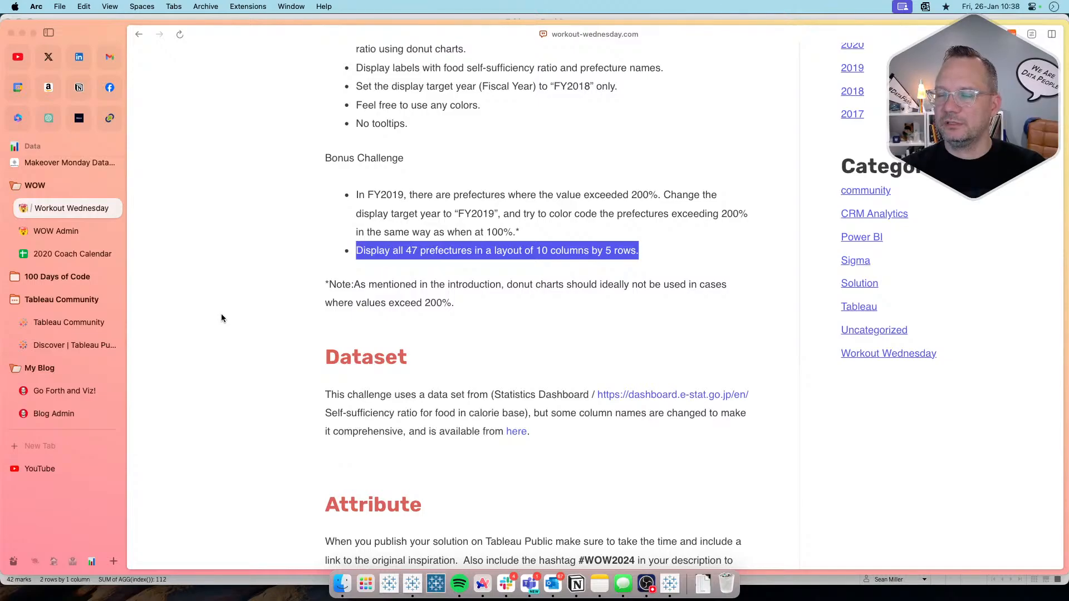
key("super+Tab")
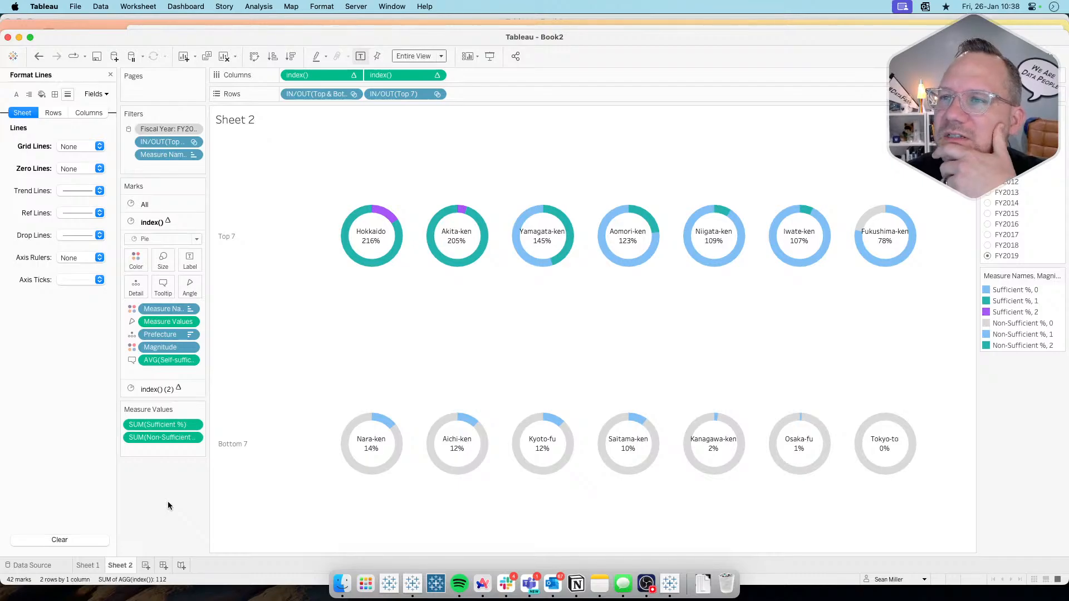
left_click(146, 565)
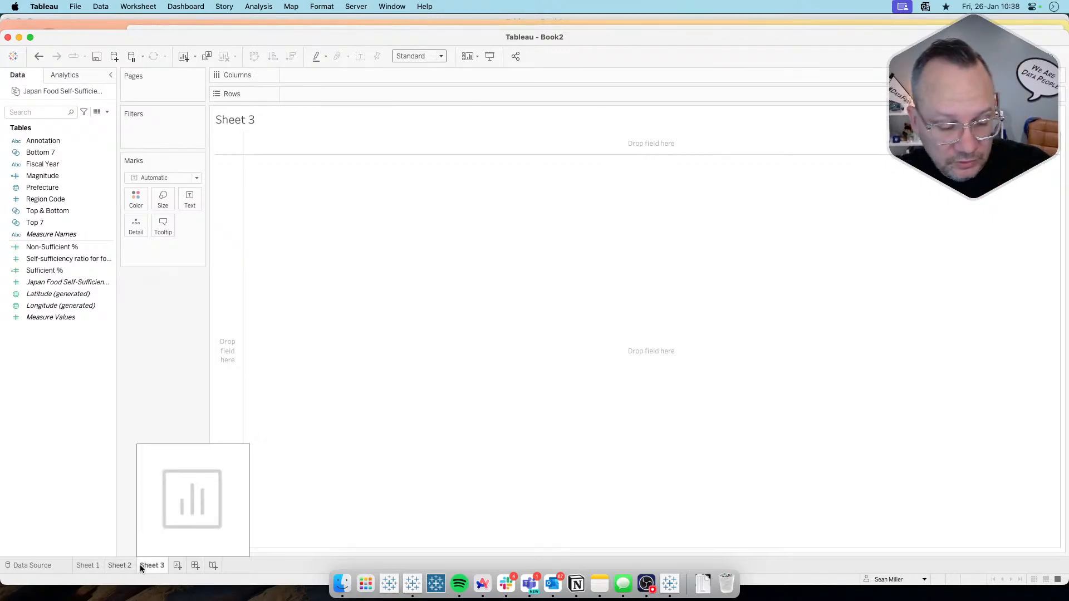
key("ctrl+z")
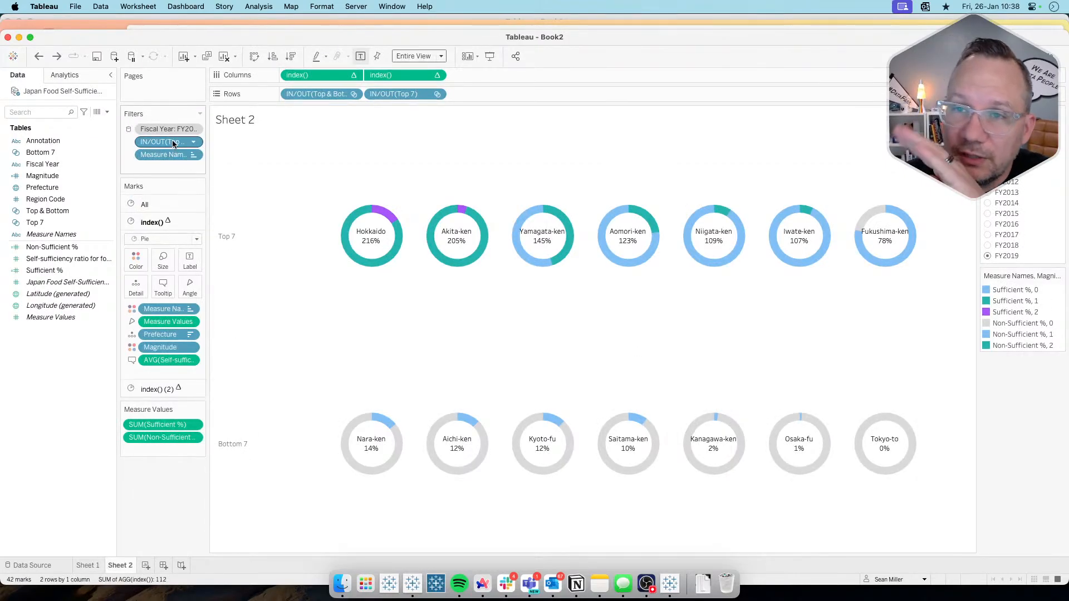
left_click_drag(172, 141, 166, 497)
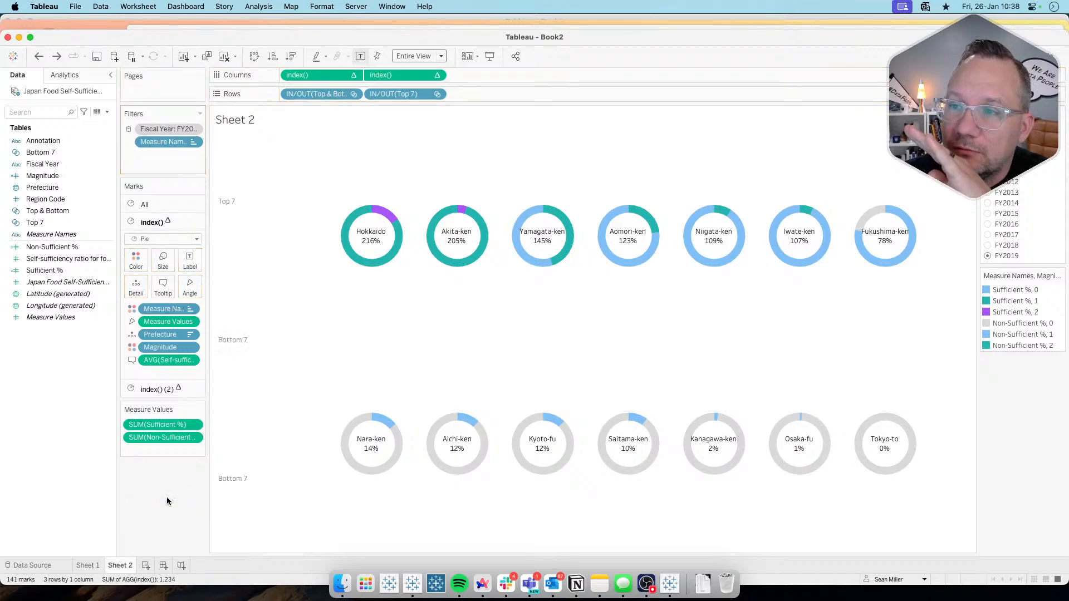
left_click_drag(299, 96, 201, 422)
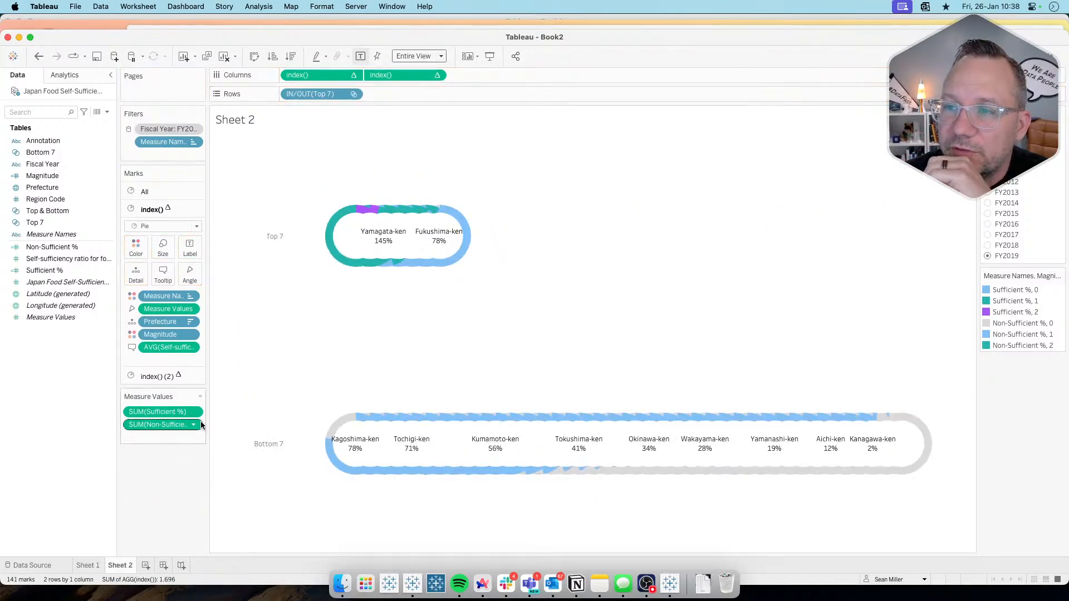
left_click_drag(350, 95, 176, 471)
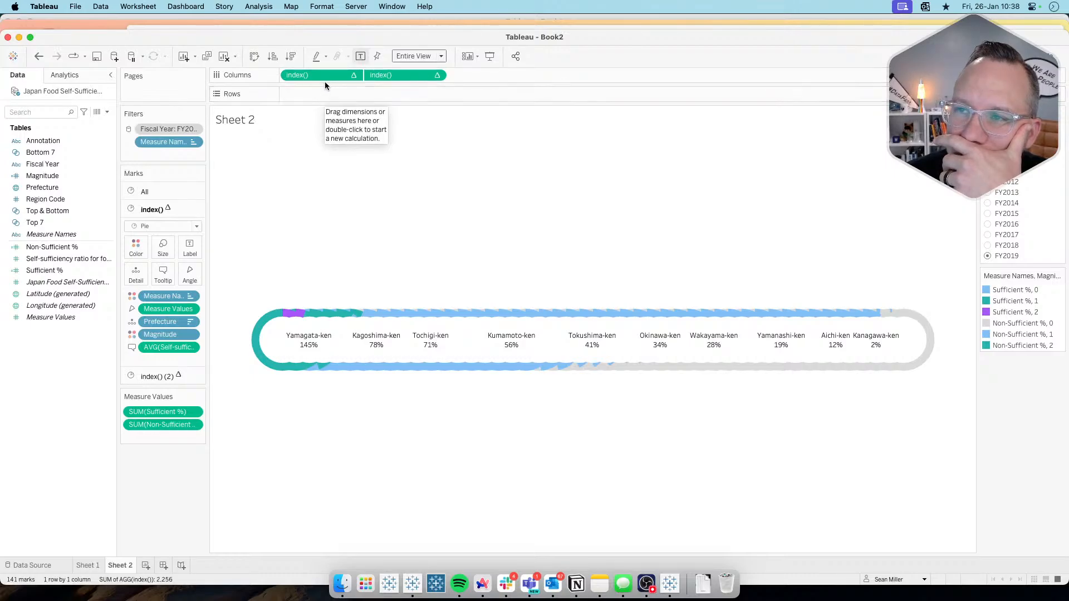
mouse_move(328, 75)
left_mouse_down()
mouse_move(213, 430)
mouse_move(151, 565)
mouse_move(330, 61)
mouse_move(332, 75)
left_mouse_up()
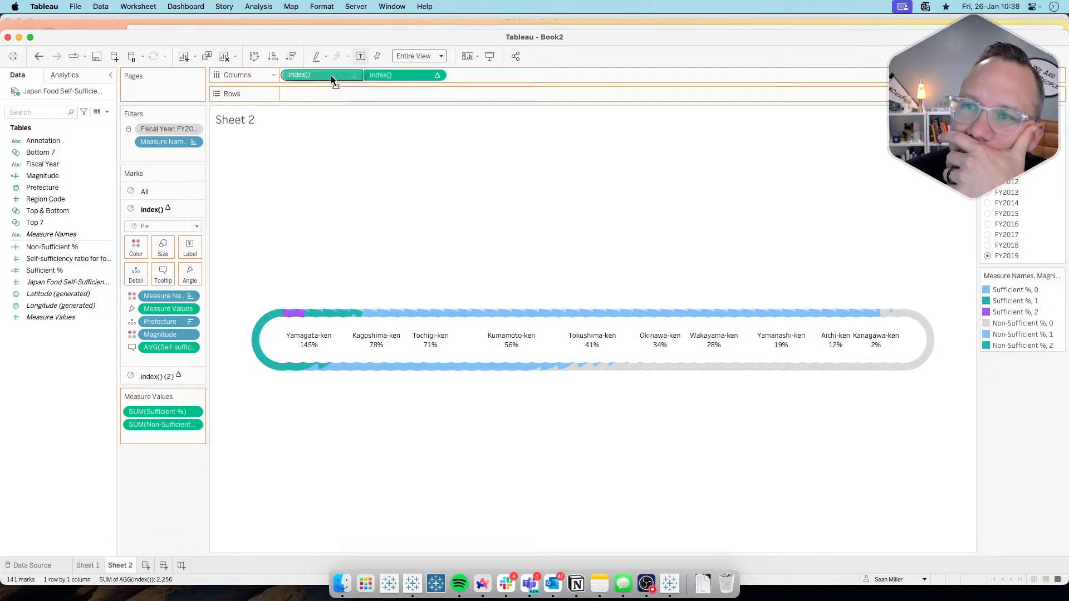
mouse_move(331, 75)
left_mouse_down()
mouse_move(228, 488)
mouse_move(171, 496)
mouse_move(292, 256)
mouse_move(341, 120)
mouse_move(330, 77)
left_mouse_up()
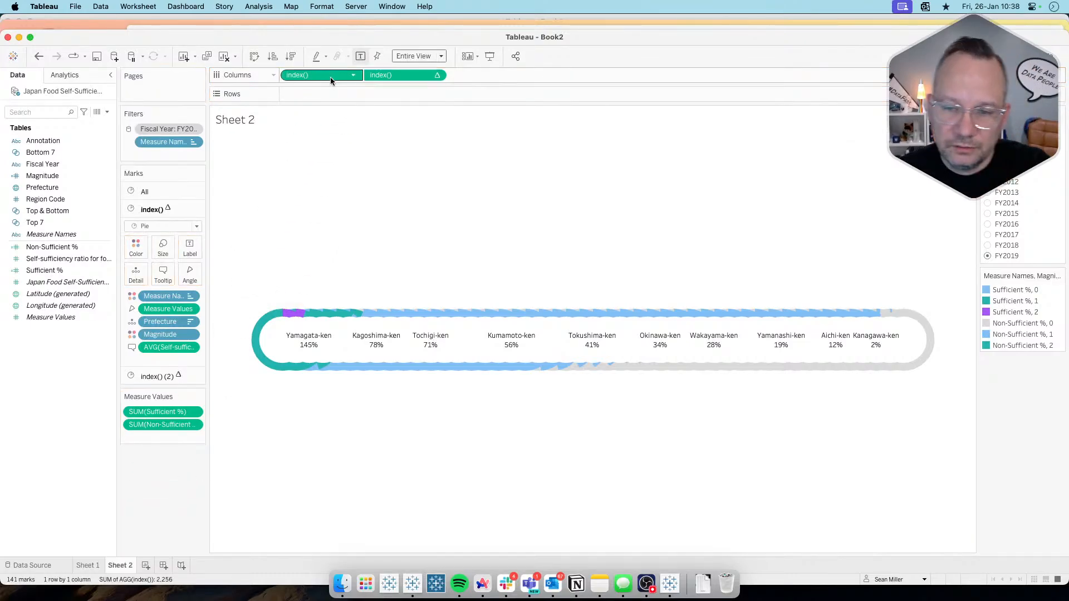
key("super+z")
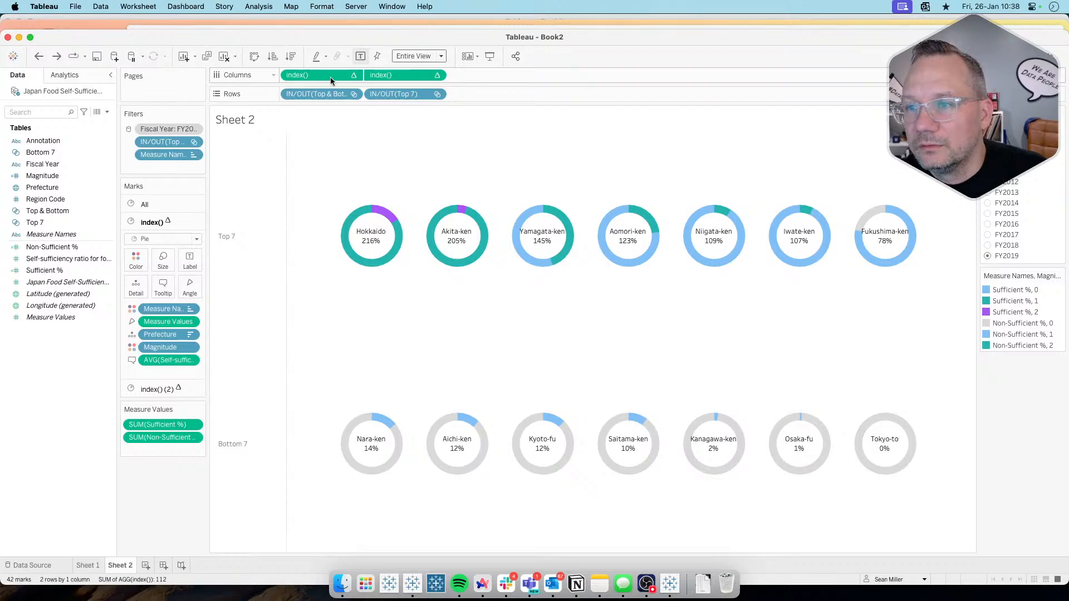
Step: Duplicate Sheet 2 and, in the copy, remove both set fields from the rows and the Top & Bottom set from the filters
right_click(130, 559)
left_click(152, 462)
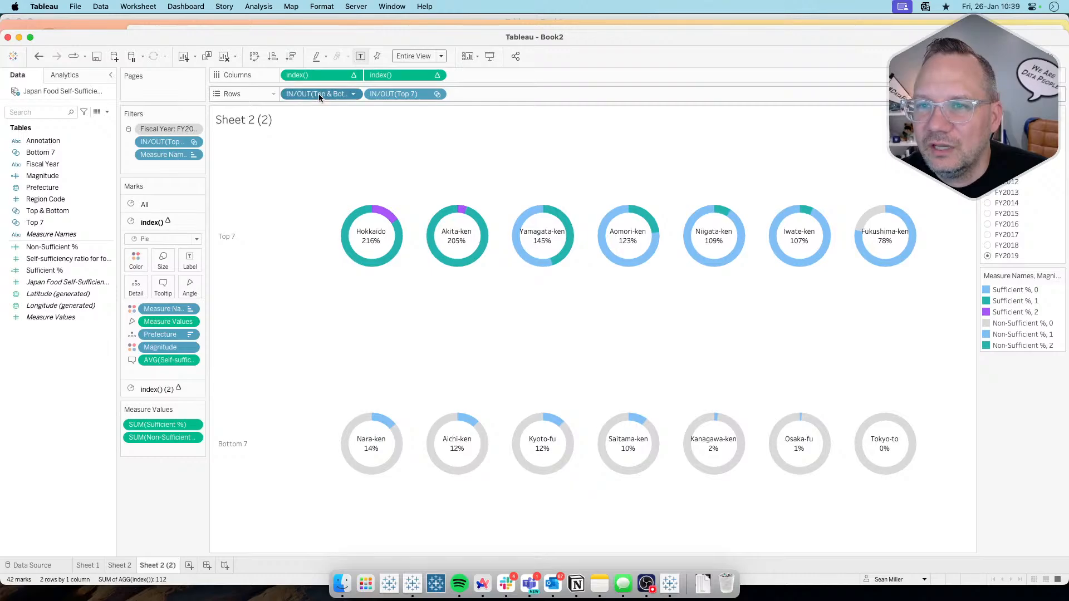
left_click_drag(319, 94, 201, 429)
left_click_drag(324, 95, 217, 429)
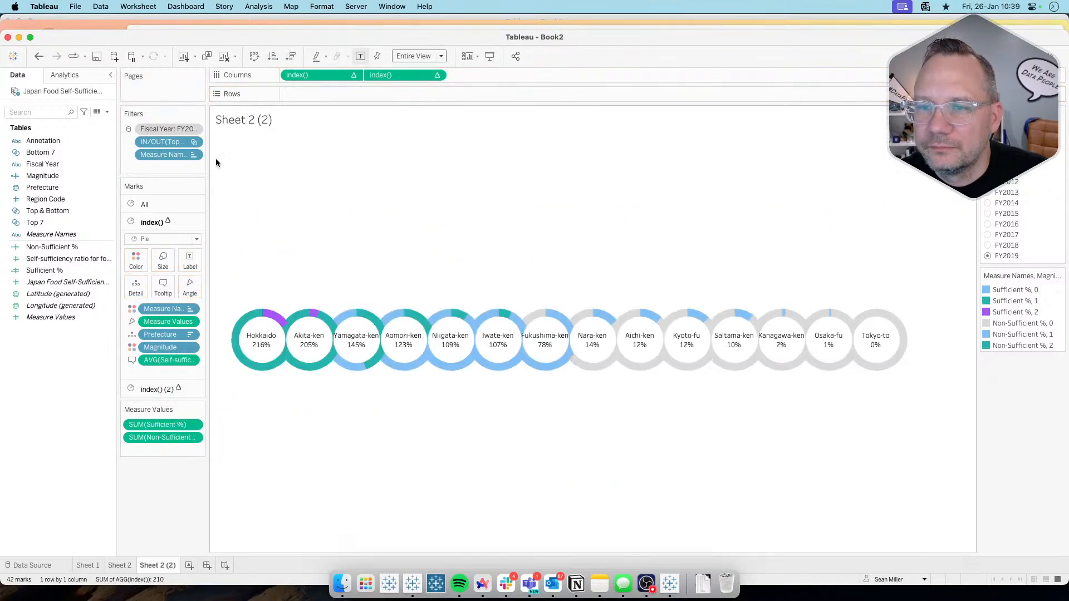
left_click_drag(163, 142, 169, 488)
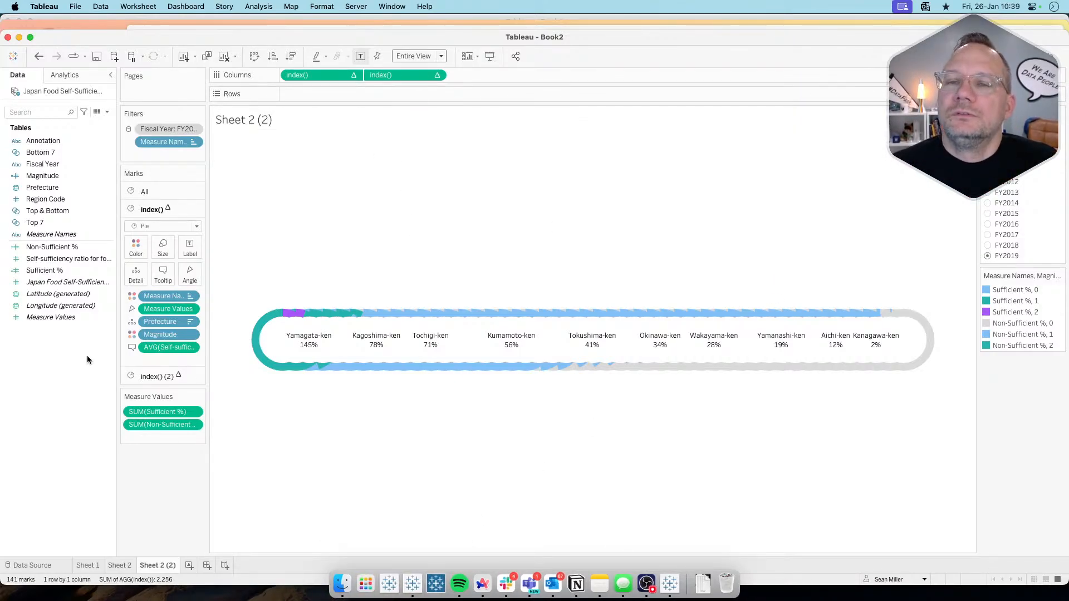
Step: Switch to the browser, find the phData article "Trellis Chart in Tableau", examine its column and row calculations, and return to Tableau
key("super+Tab")
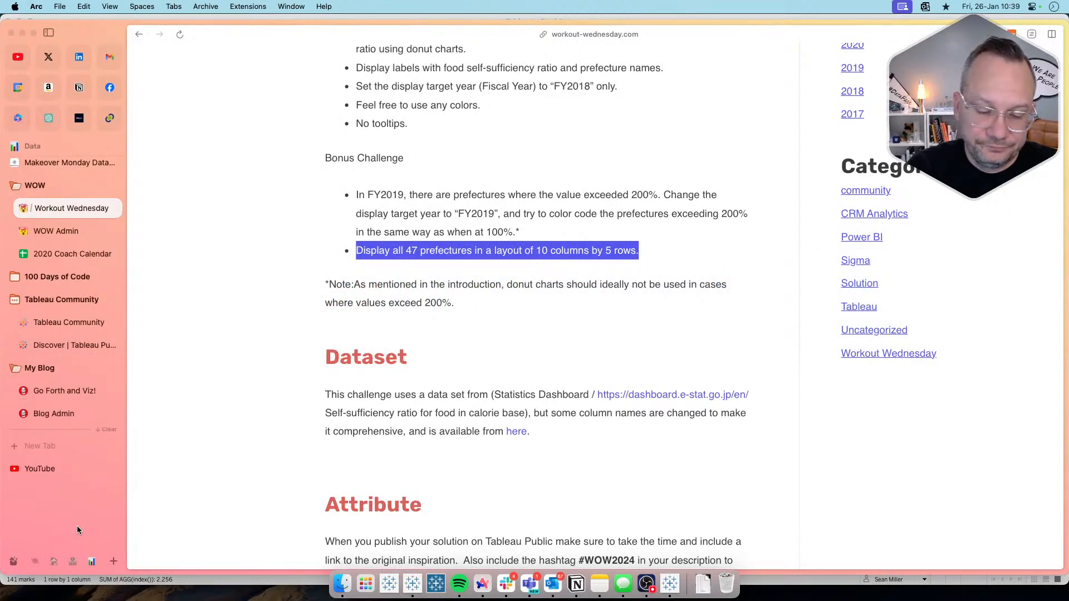
key("super+t")
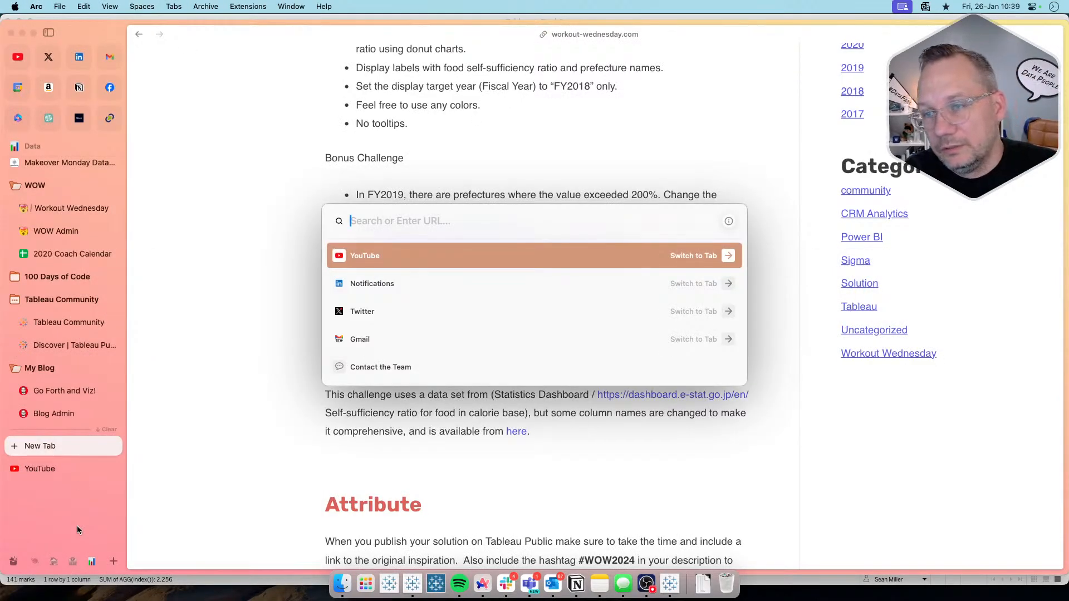
type("tableau trell")
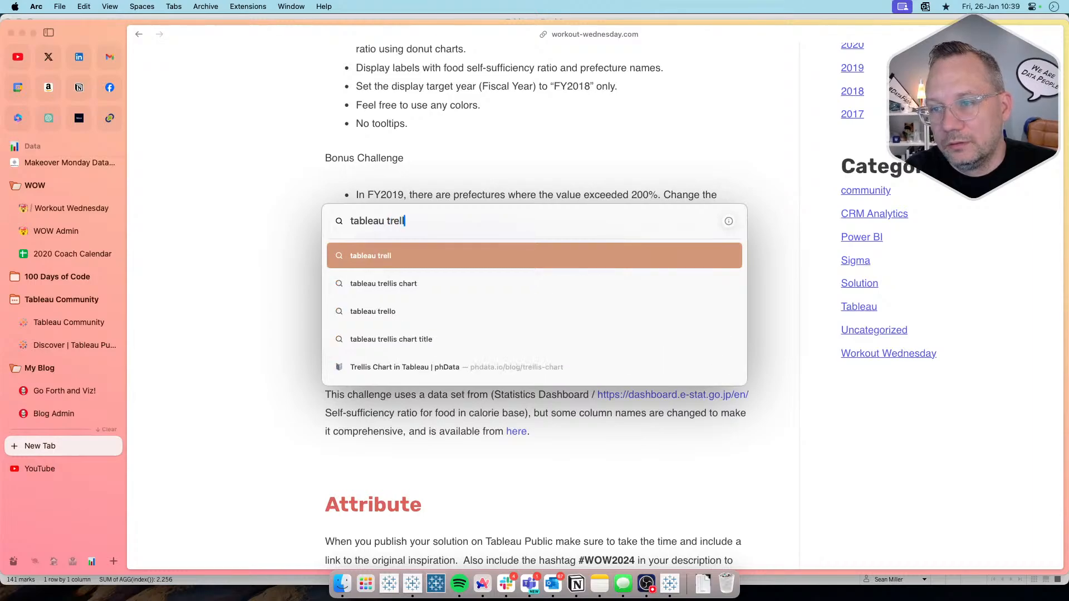
key("Down")
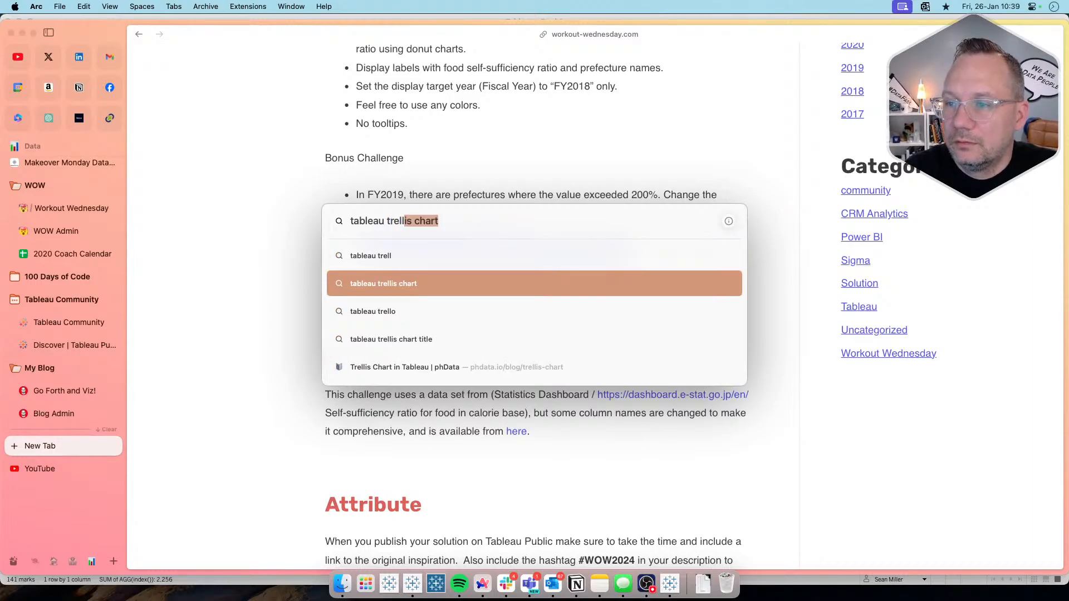
key("Down")
key("Down")
key("Down")
key("Return")
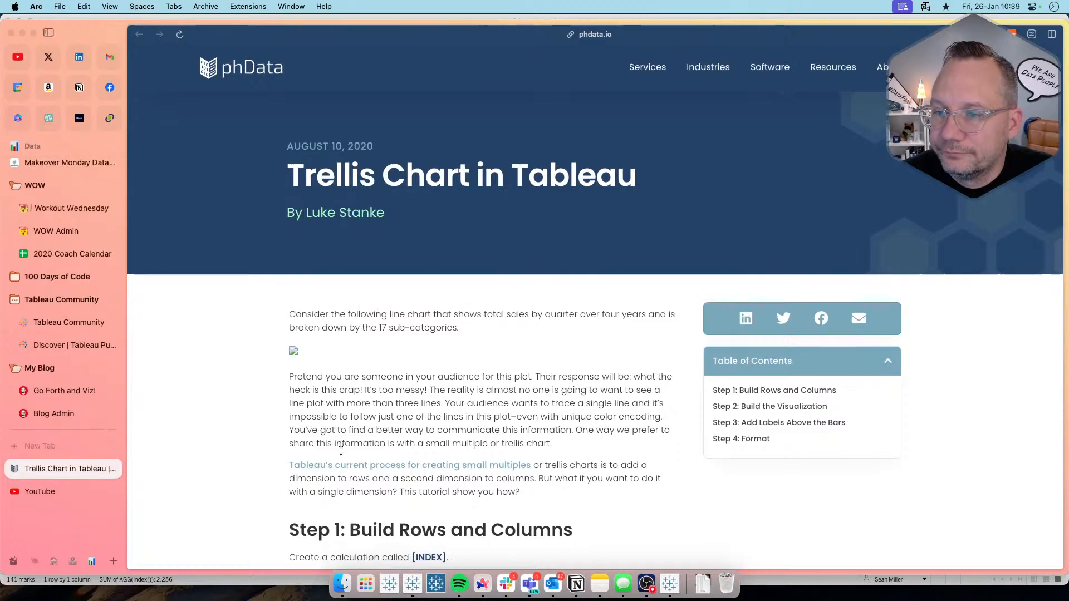
scroll(341, 455, "down", 5)
scroll(341, 454, "down", 1)
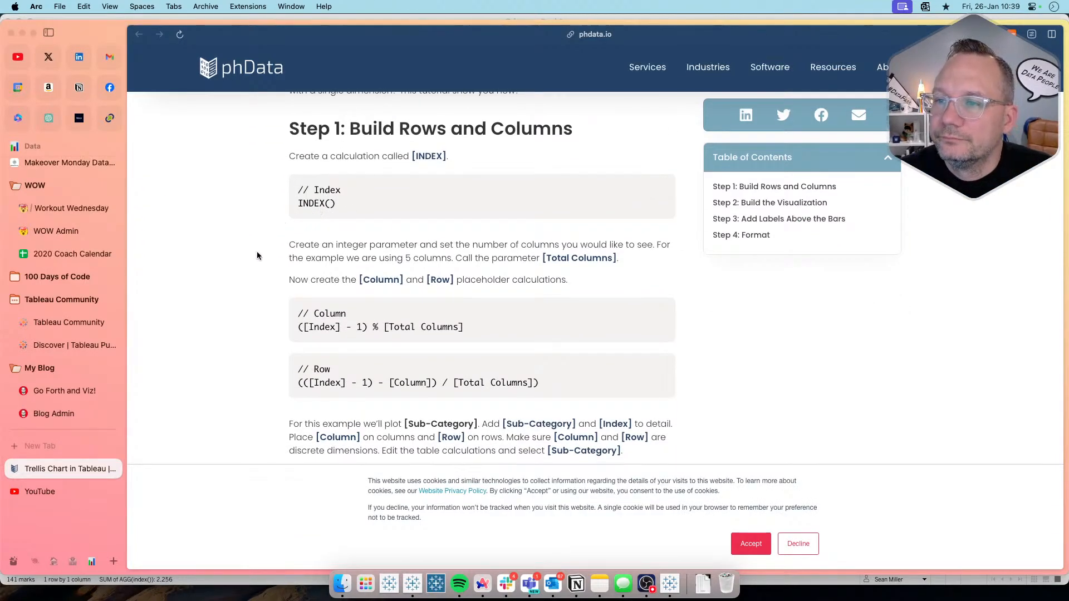
scroll(257, 251, "down", 2)
scroll(257, 251, "up", 2)
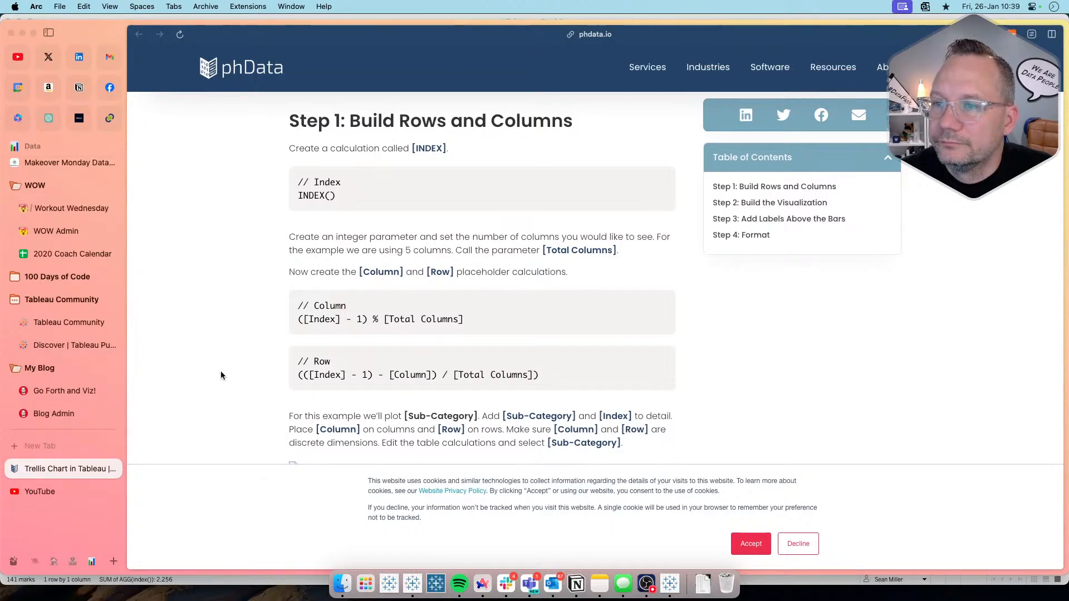
key("super+Tab")
right_click(71, 411)
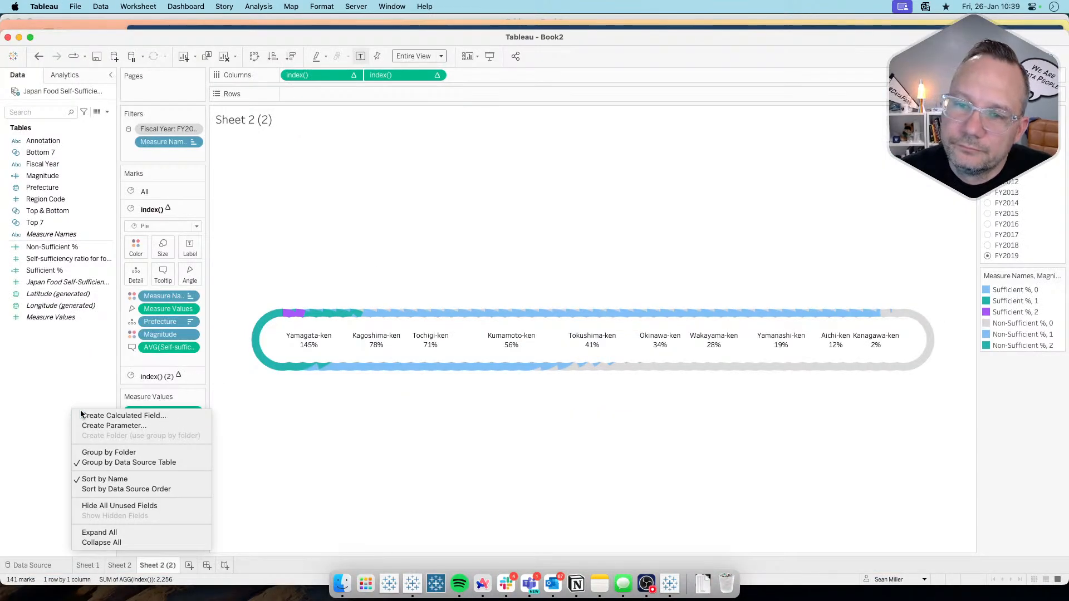
left_click(81, 415)
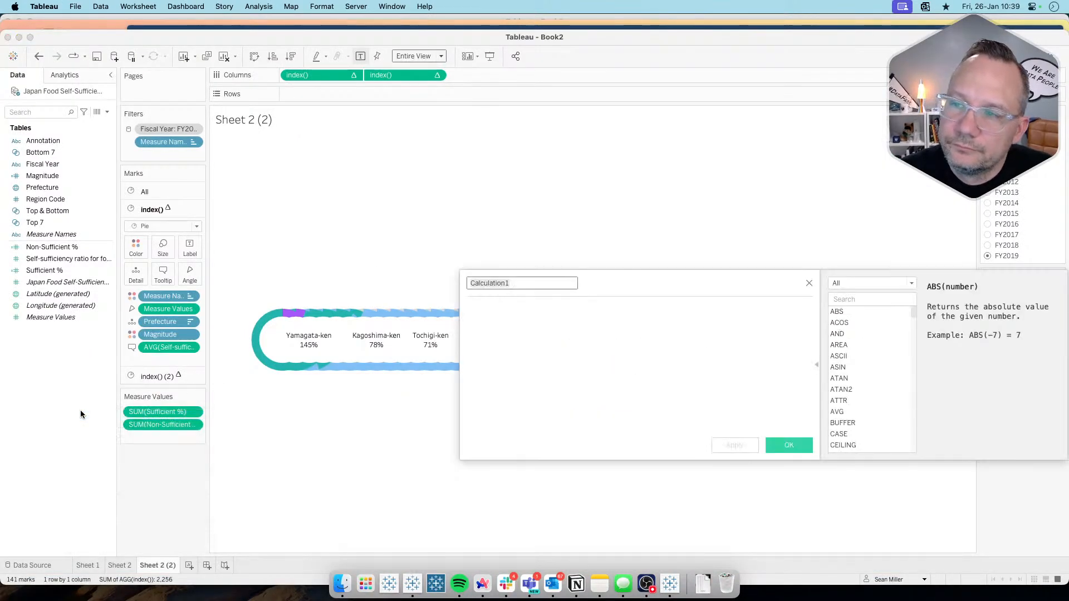
left_click(809, 283)
Step: Start a new parameter in the duplicated sheet and name it Total Columns
right_click(79, 369)
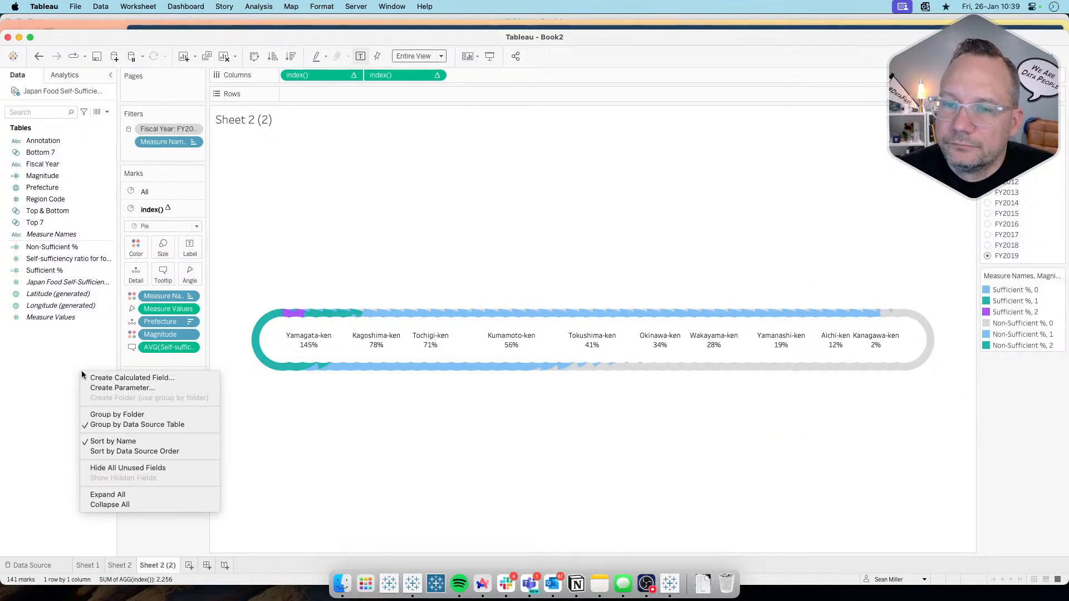
left_click(104, 389)
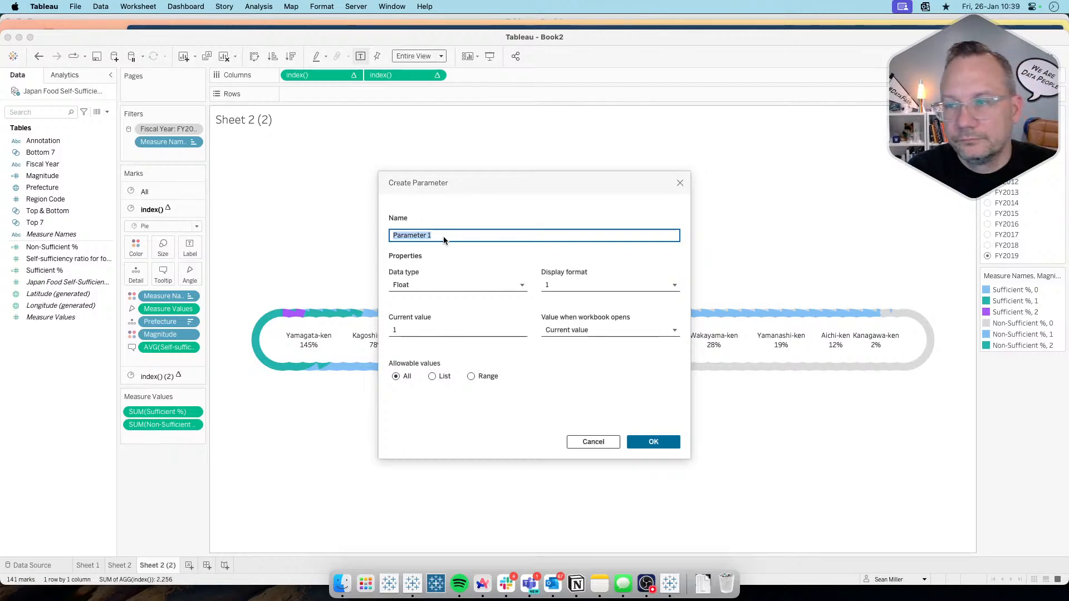
type("Total Columns")
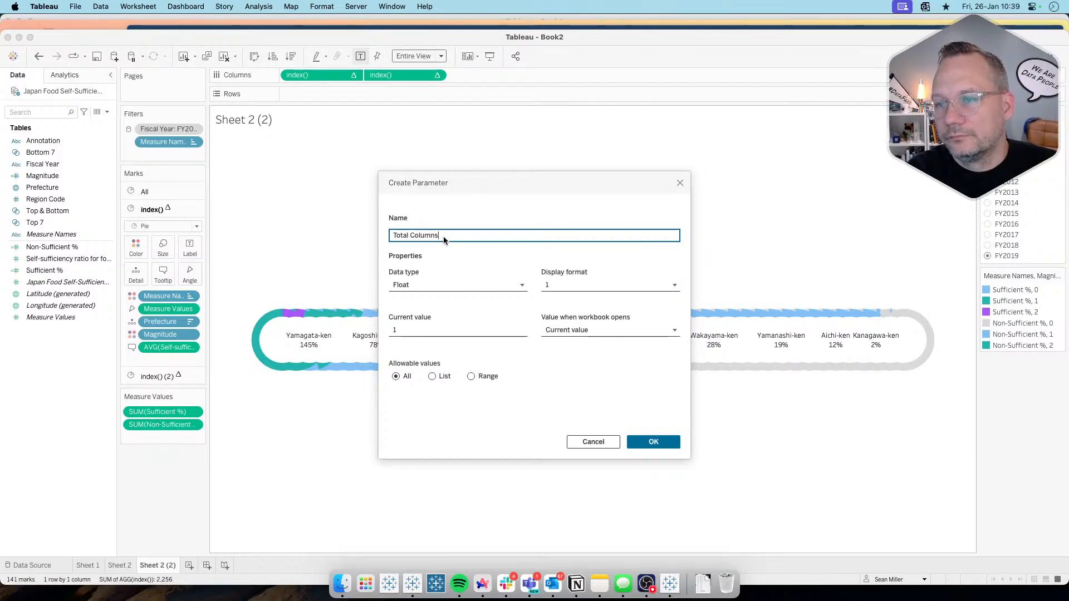
key("Tab")
key("Tab")
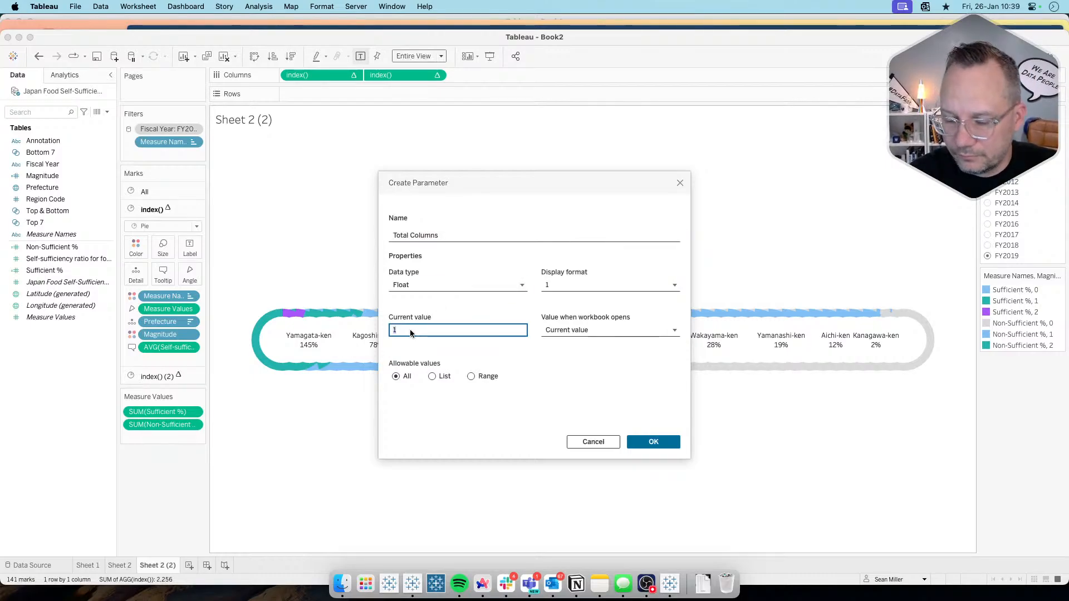
Step: Check the bonus layout on the Workout Wednesday page, and create the Total Columns parameter in Tableau with a current value of 10
key("super+Tab")
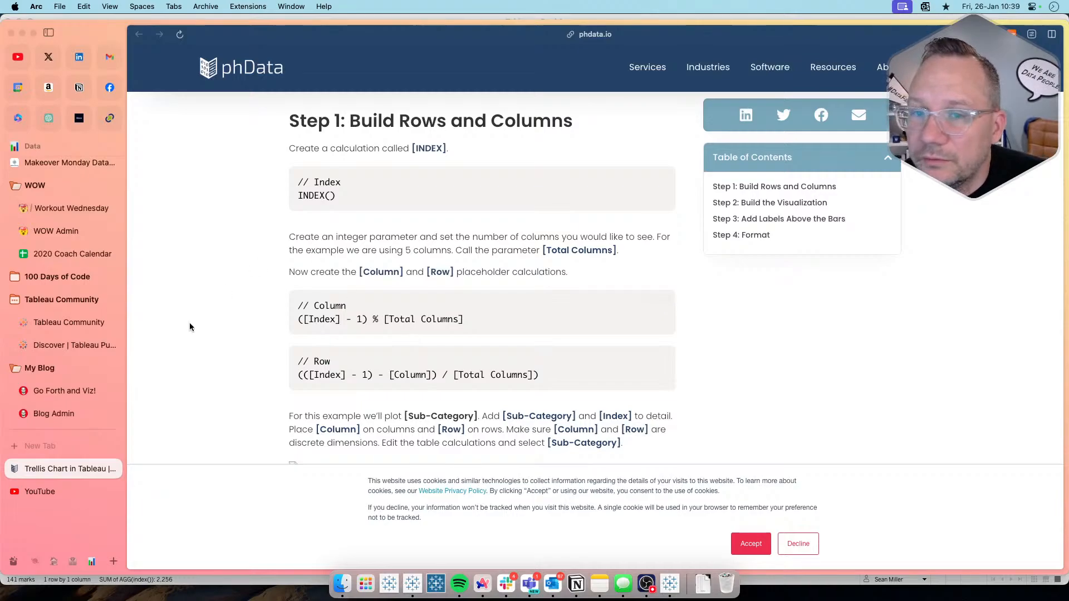
left_click(67, 208)
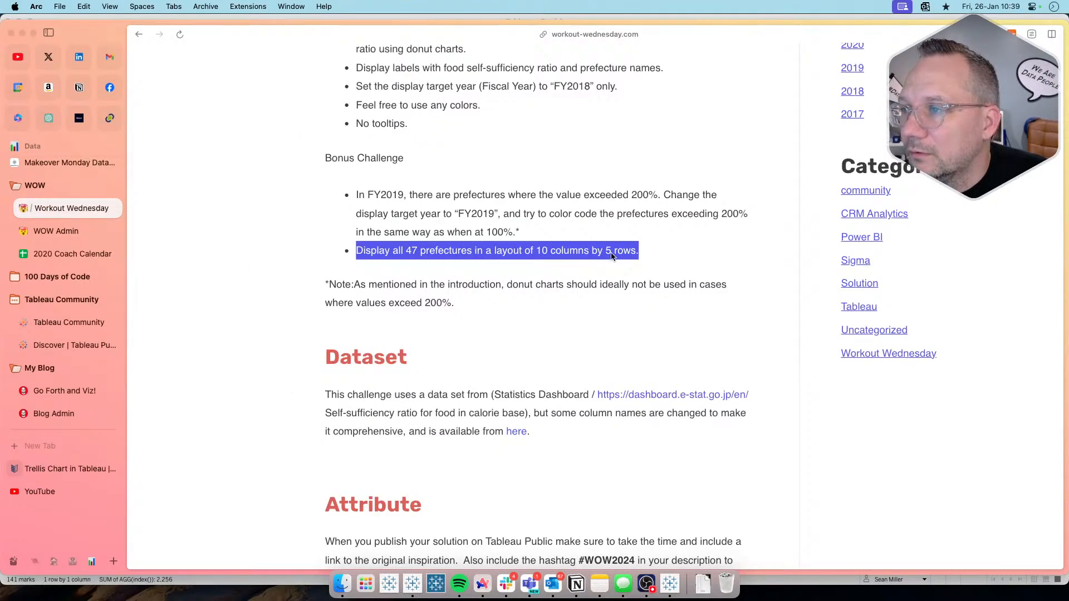
key("super+Tab")
double_click(412, 332)
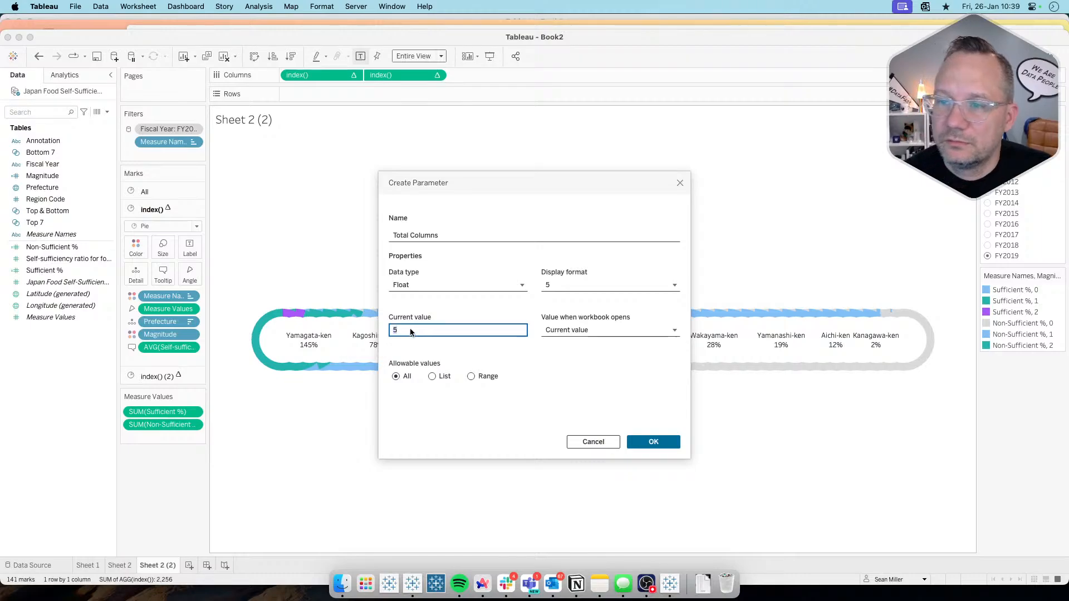
type("10")
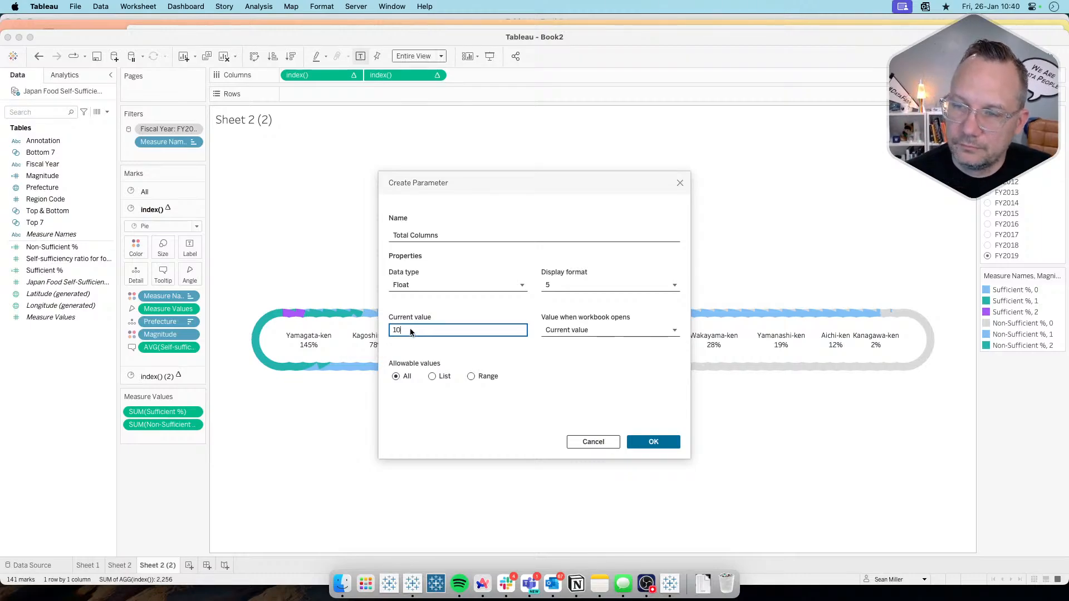
left_click(577, 378)
left_click(653, 441)
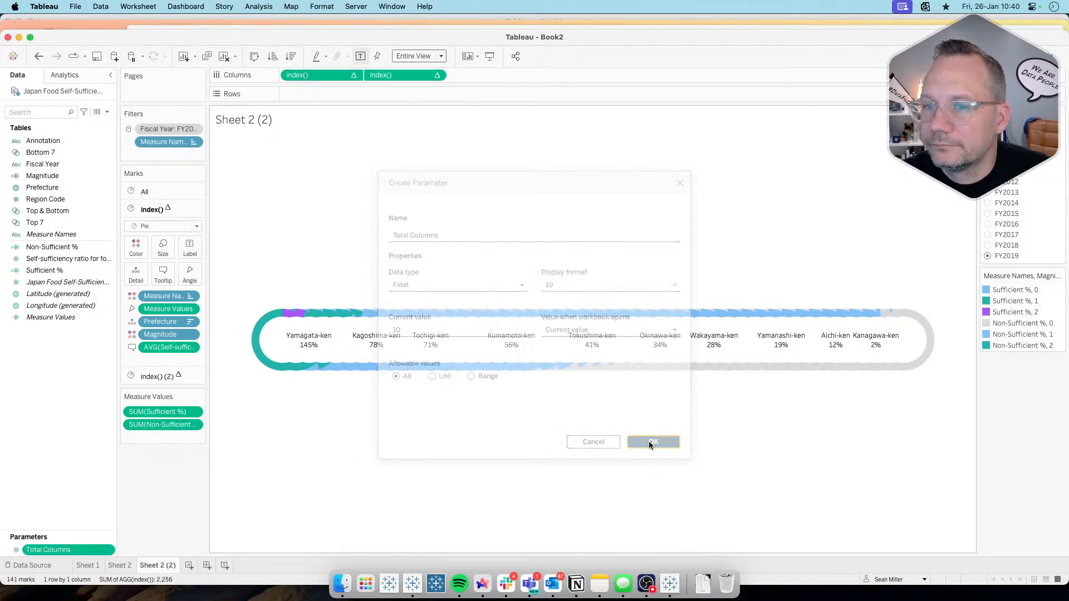
Step: Consult the phData article in the browser, return to Tableau and create a calculated field named Index with the formula Index()
key("super+Tab")
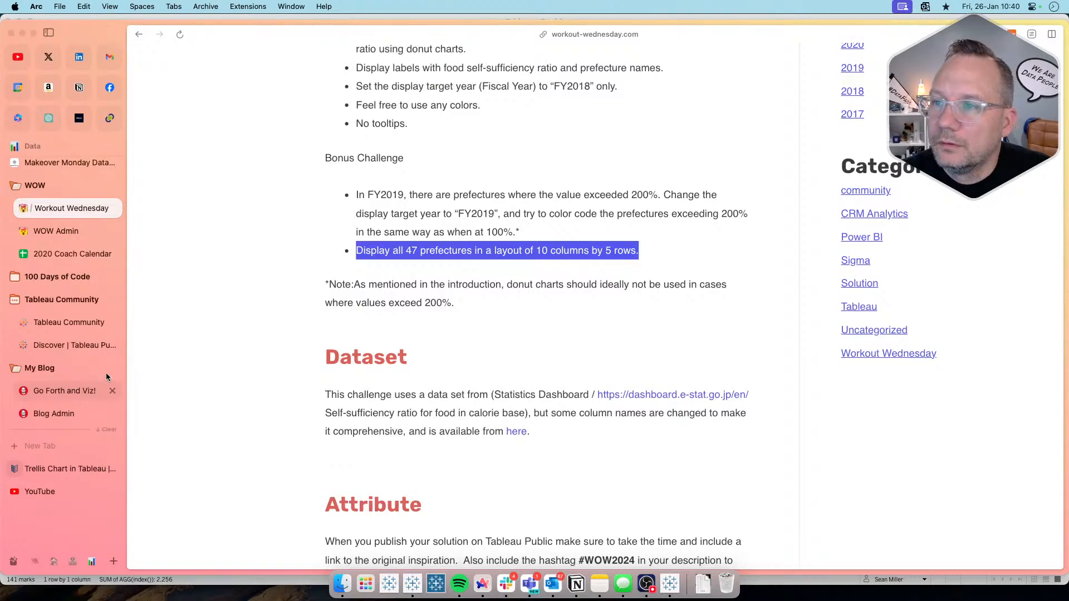
left_click(69, 468)
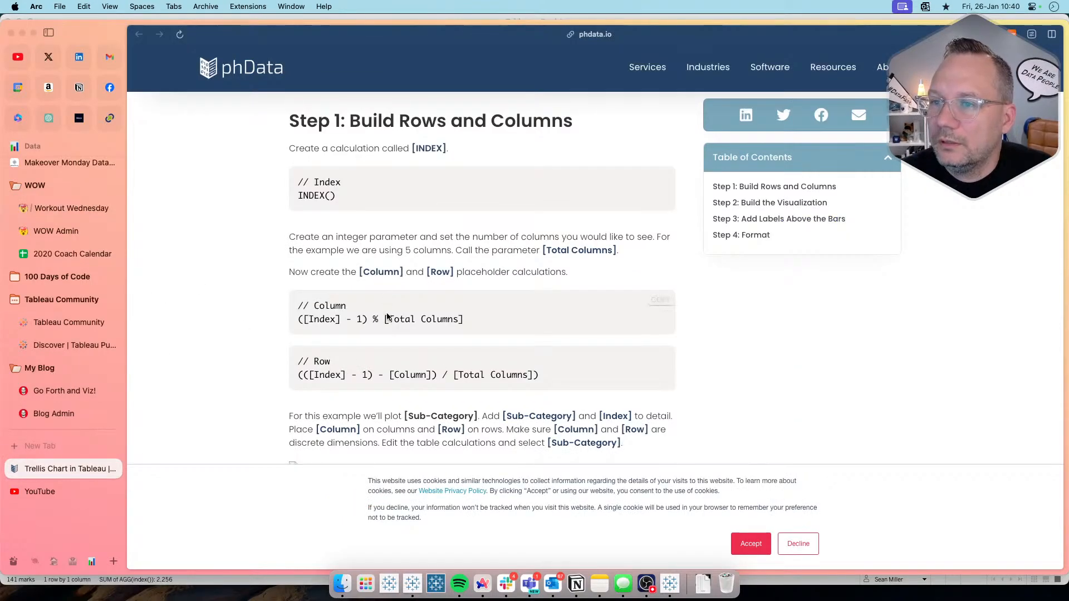
key("super+Tab")
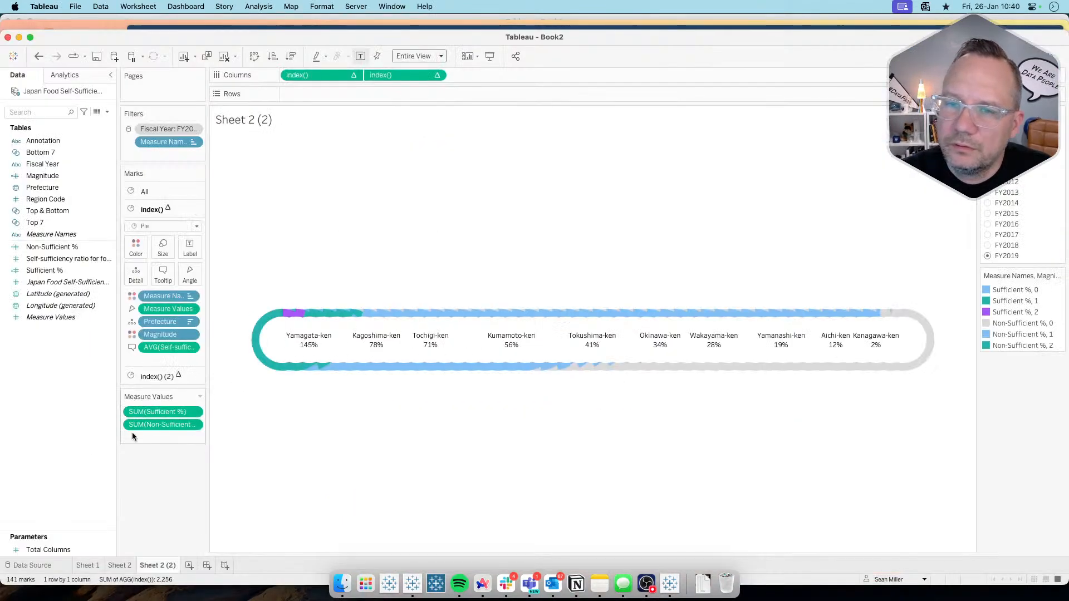
right_click(49, 378)
left_click(54, 385)
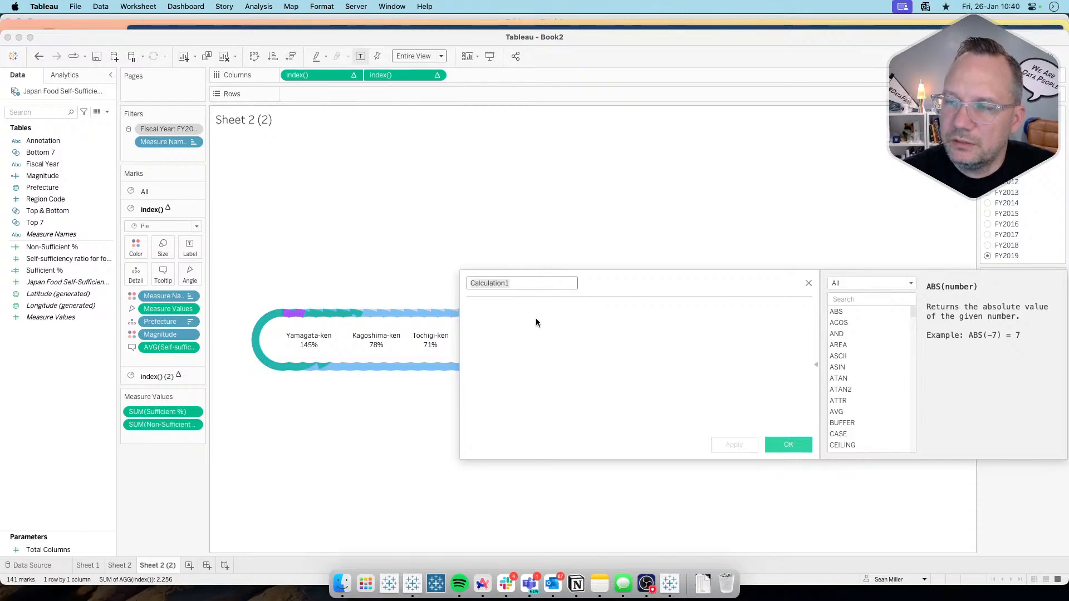
type("Index")
key("Tab")
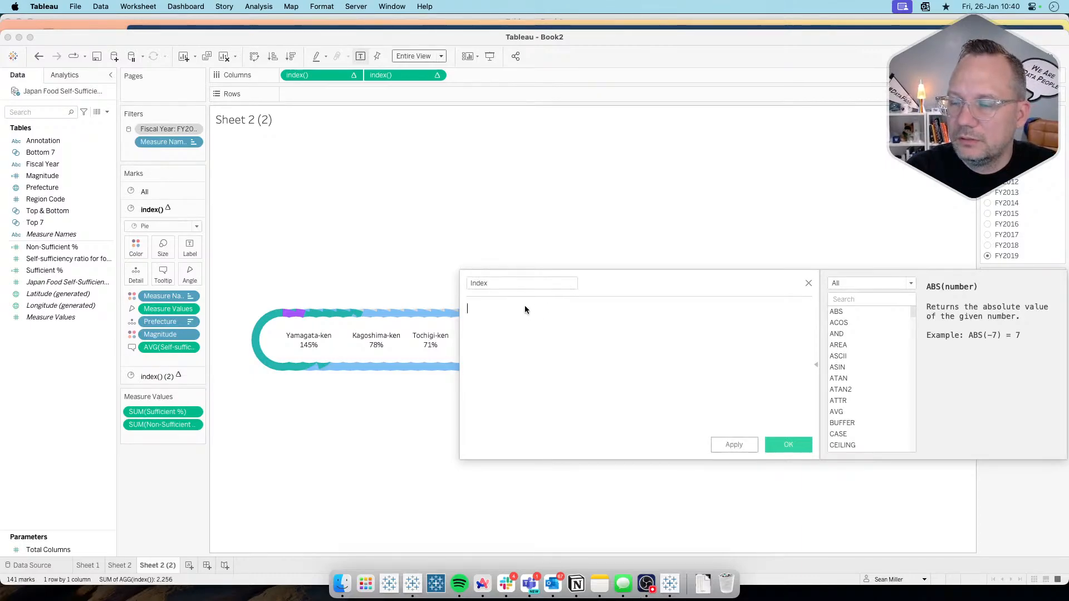
type("Index")
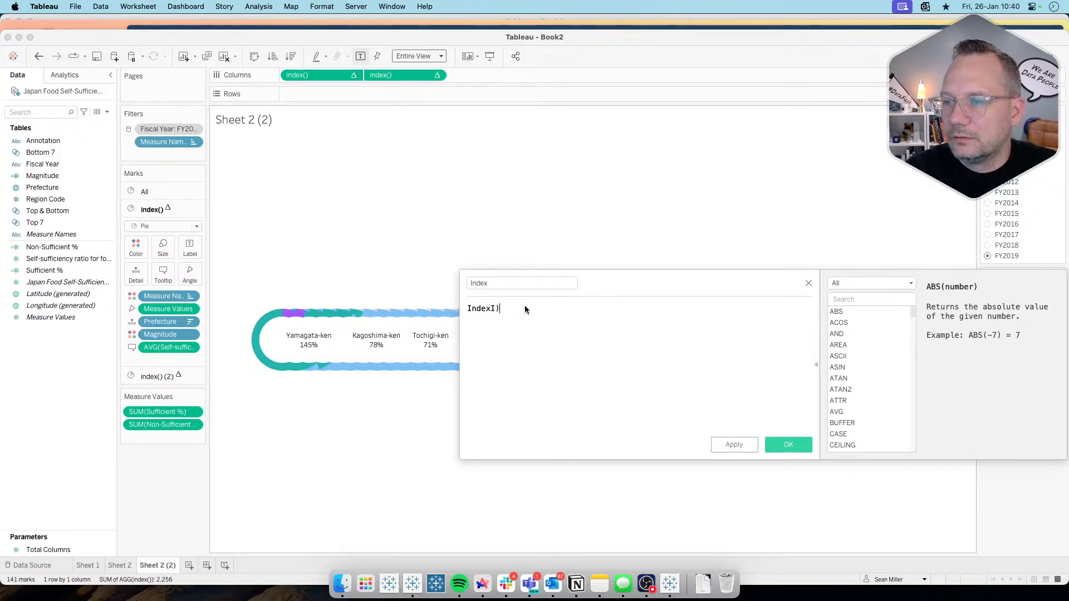
type("(")
key("BackSpace")
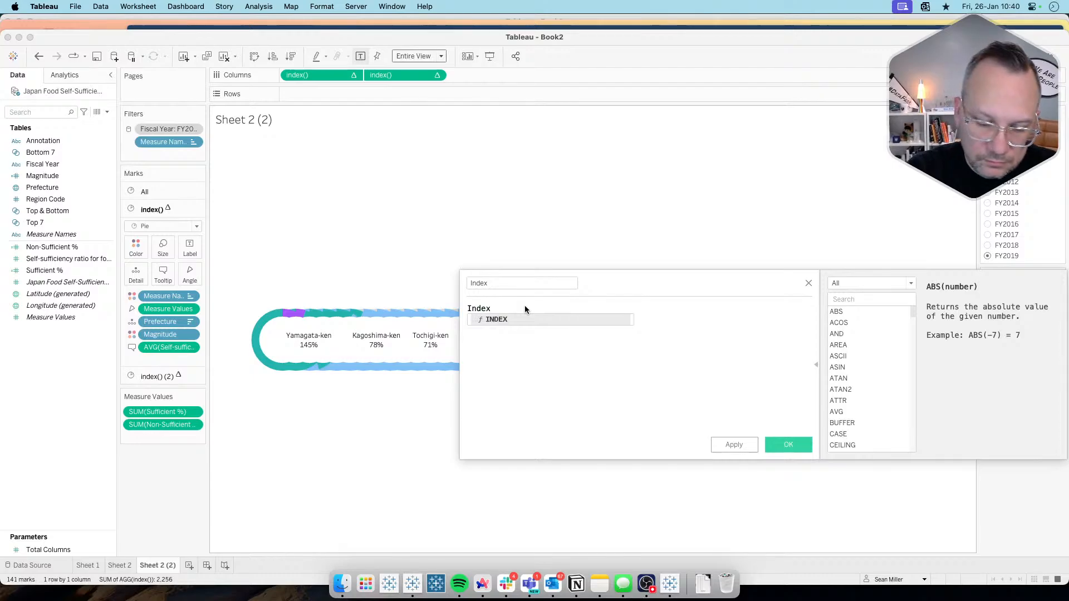
type("()")
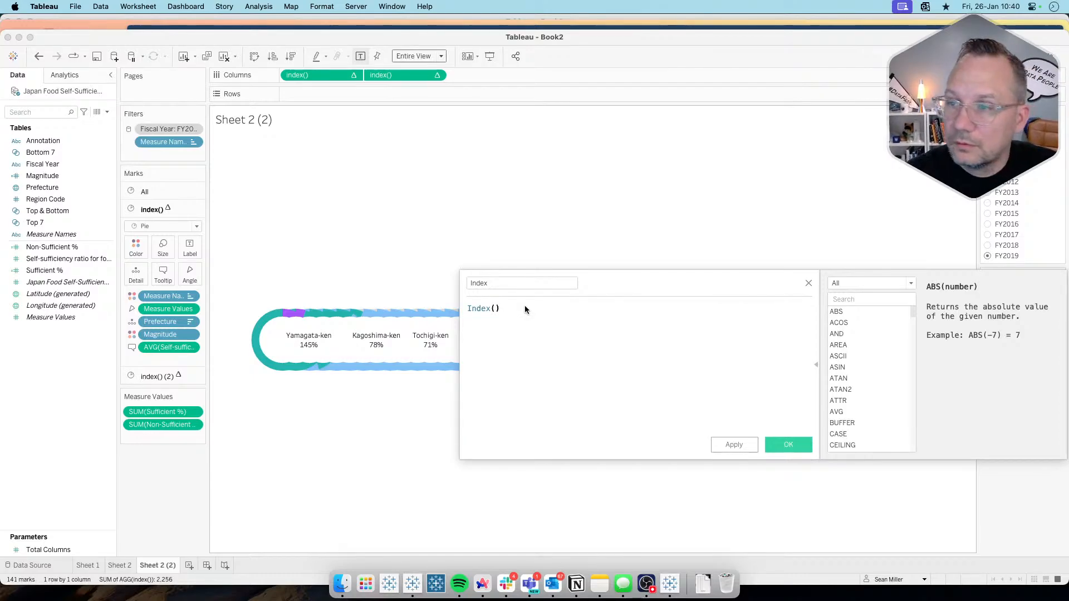
left_click(788, 444)
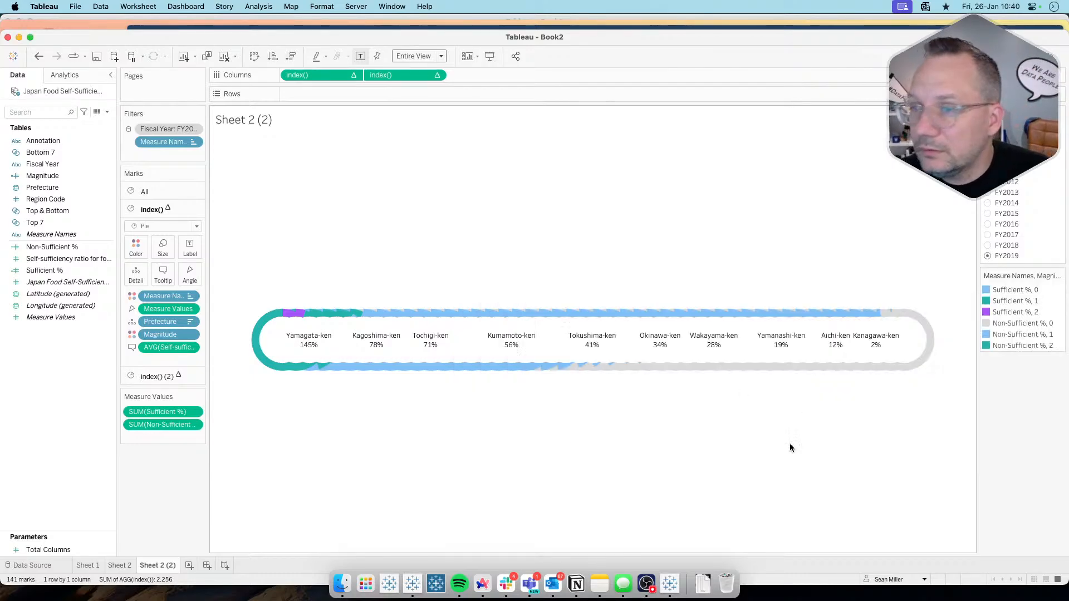
Step: Start a new calculated field, copy the Column formula from the phData article in the browser, and return to Tableau
right_click(40, 401)
left_click(50, 406)
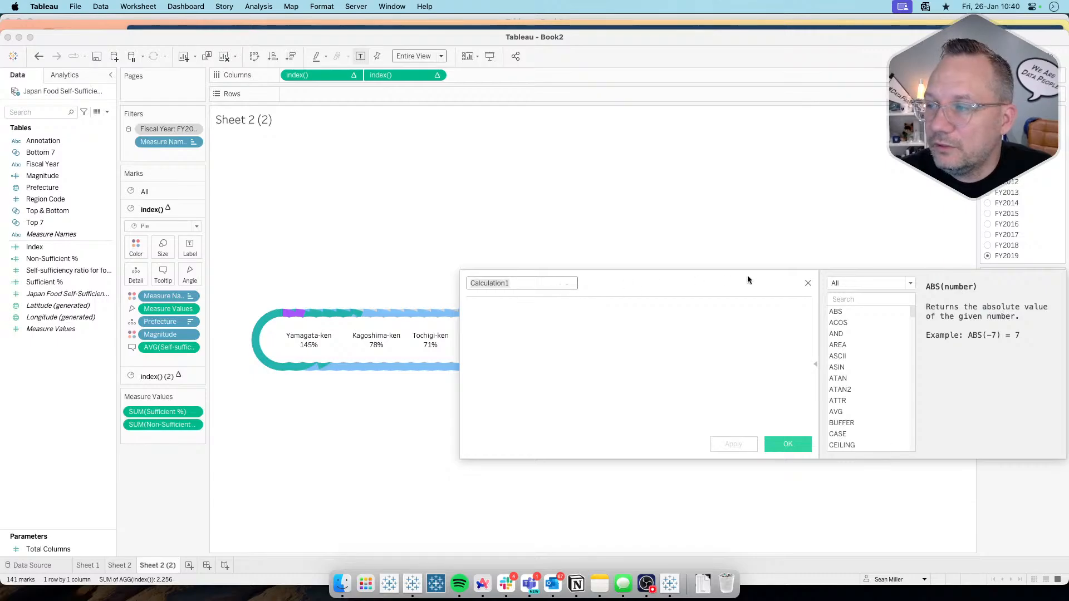
key("super+Tab")
left_click_drag(482, 319, 292, 311)
key("super+c")
key("super+Tab")
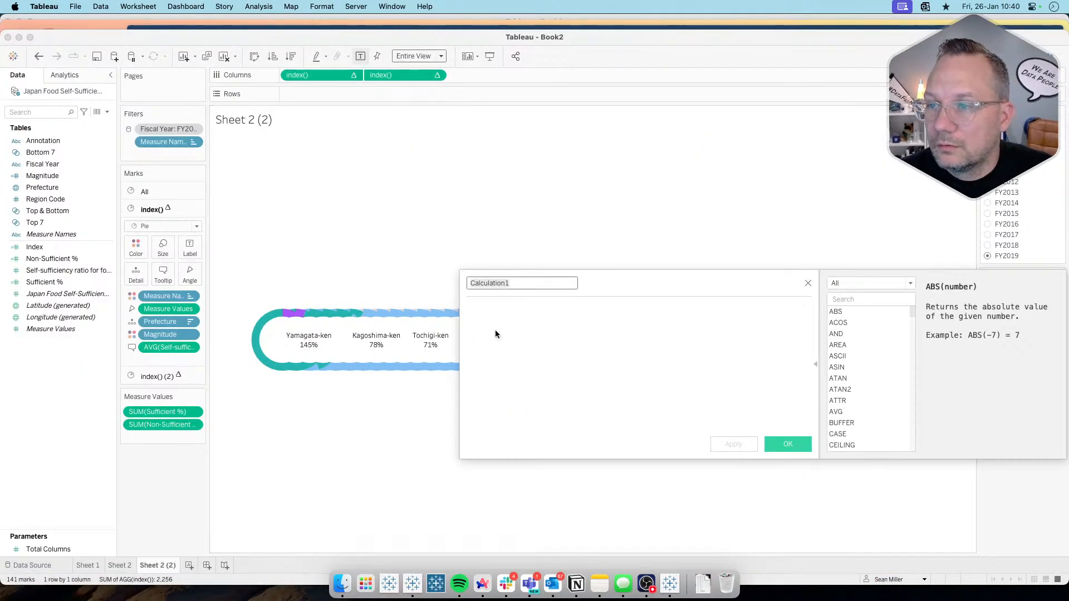
Step: Insert the copied formula ([Index] - 1) % [Total Columns], name the calculated field Col and save it
left_click(519, 332)
key("super+v")
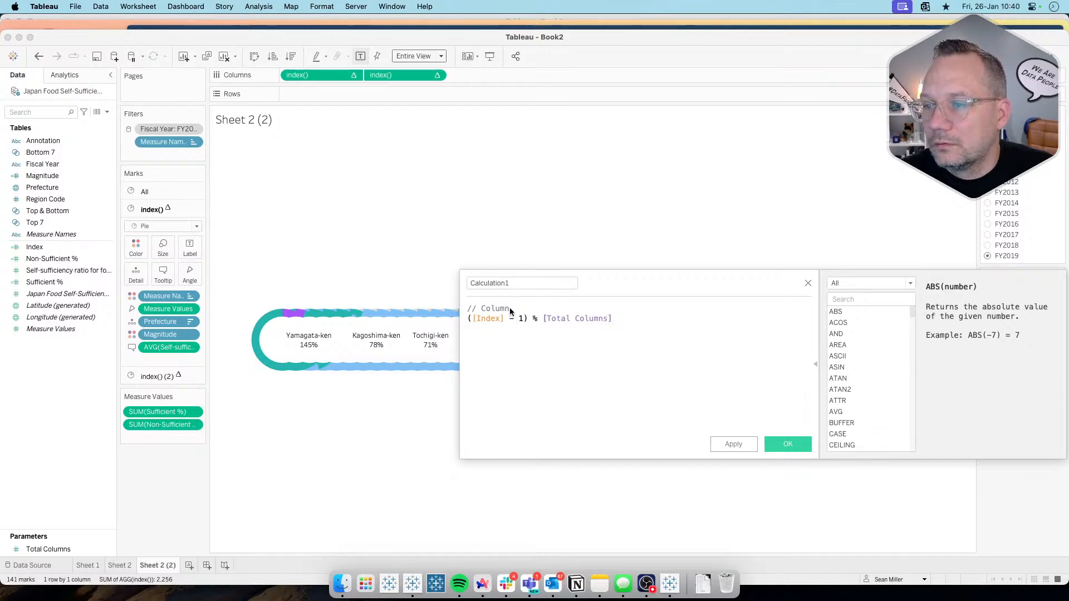
left_click(510, 284)
key("super+a")
key("BackSpace")
type("Col")
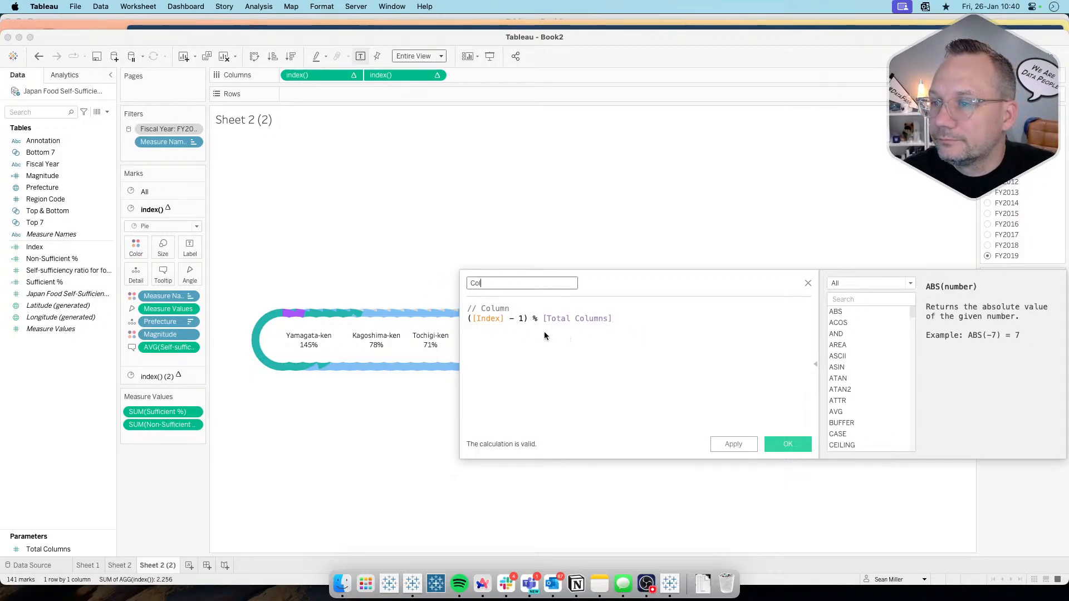
left_click(784, 445)
Step: Start a calculated field named Row in Tableau and fill it with the Row formula copied from the phData article in the browser
right_click(47, 423)
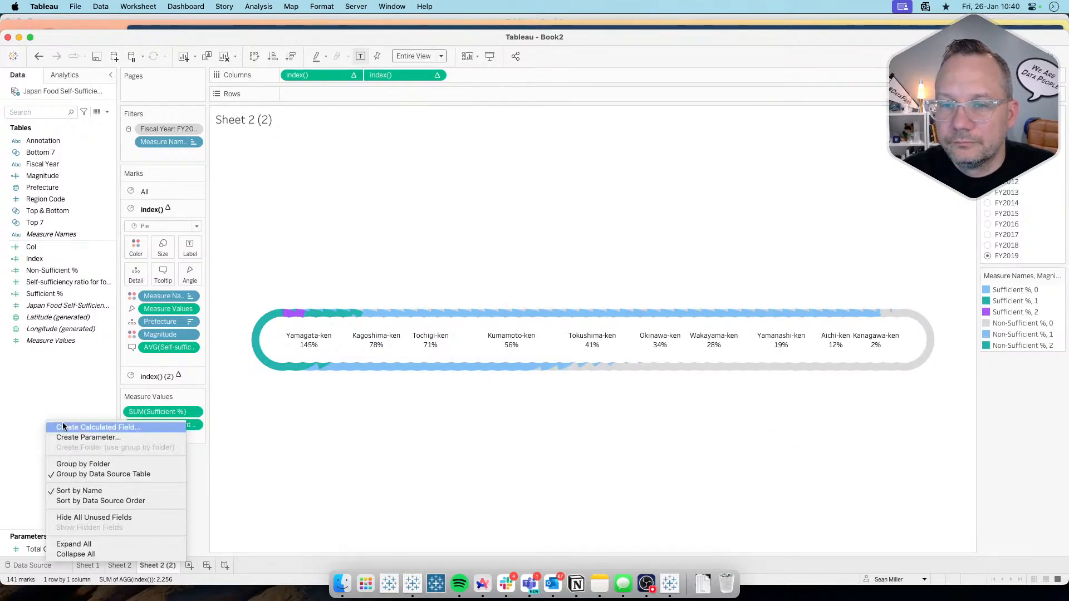
left_click(62, 427)
key("super+Tab")
left_click_drag(563, 375, 296, 361)
key("super+c")
key("super+Tab")
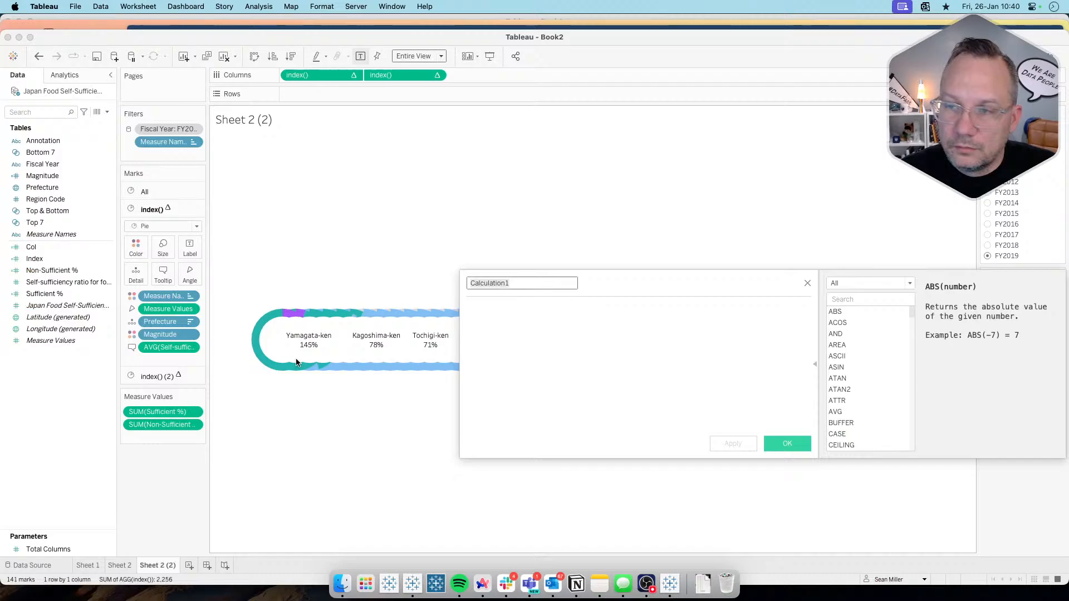
type("Row")
left_click(516, 338)
key("super+v")
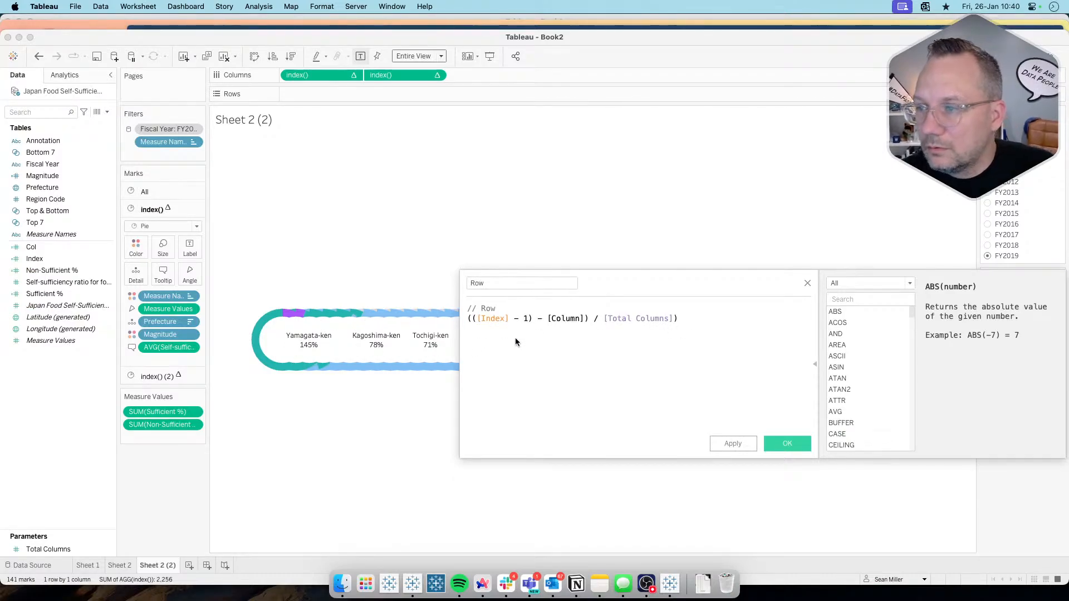
Step: Replace [Column] with [Col] in the Row formula, remove the extra closing parenthesis after [Total Columns], and save the field
left_click(559, 318)
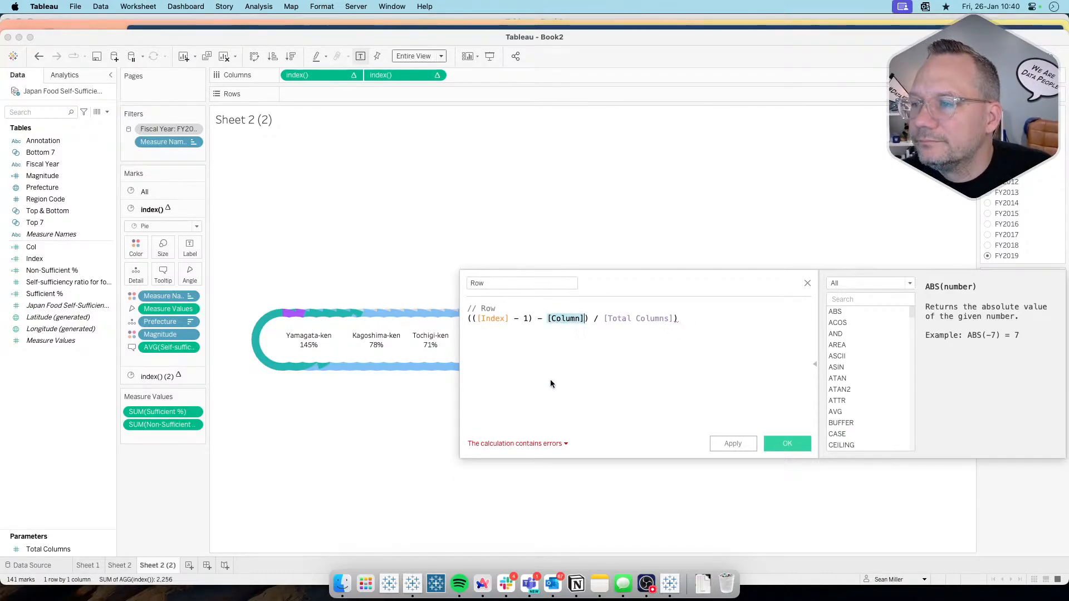
key("super+Tab")
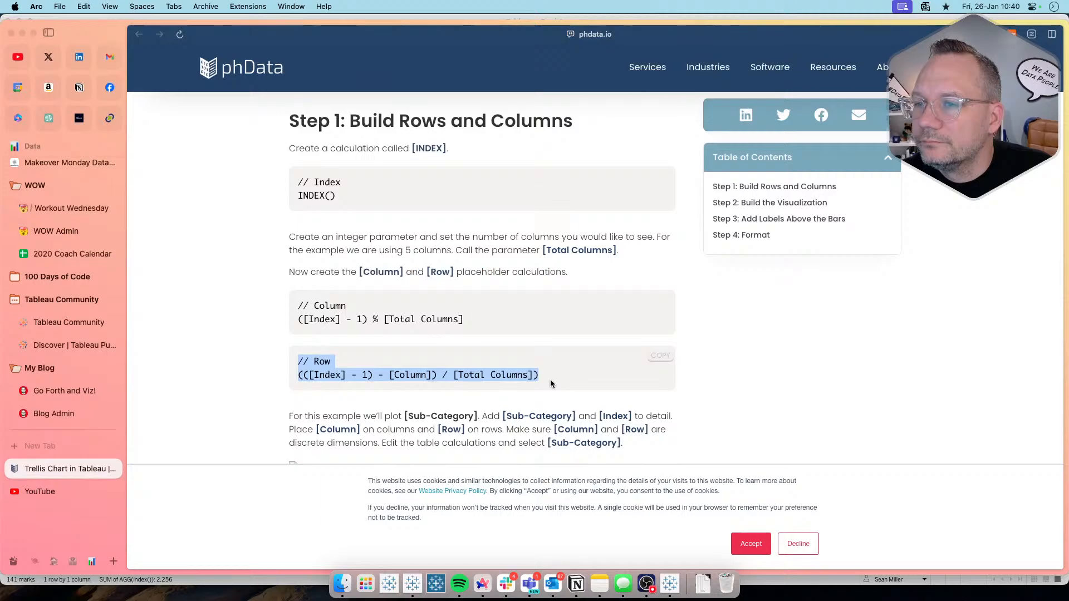
key("super+Tab")
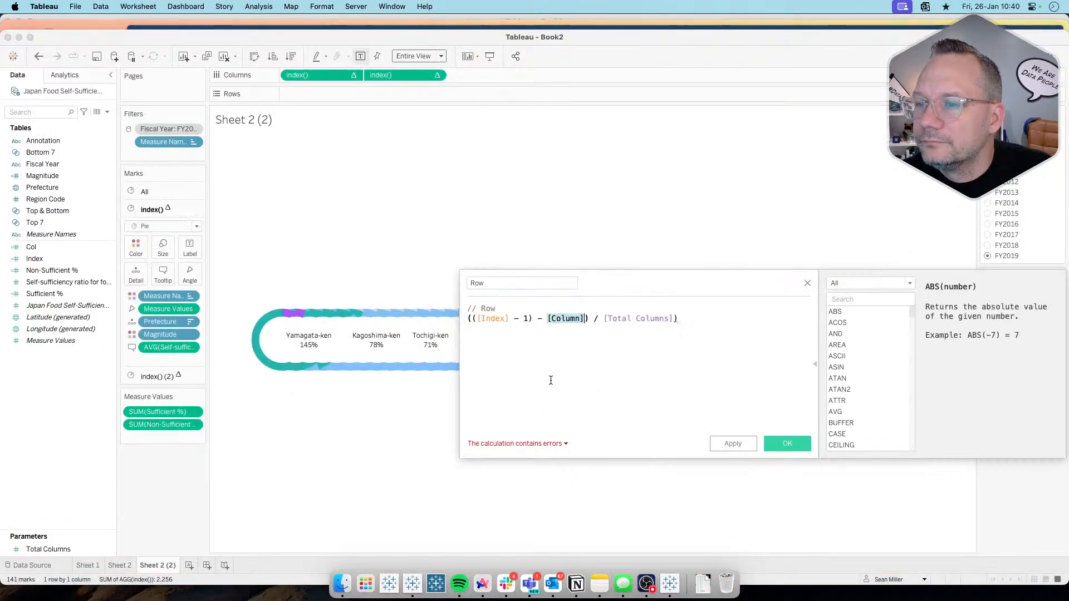
type("Col")
left_click(576, 332)
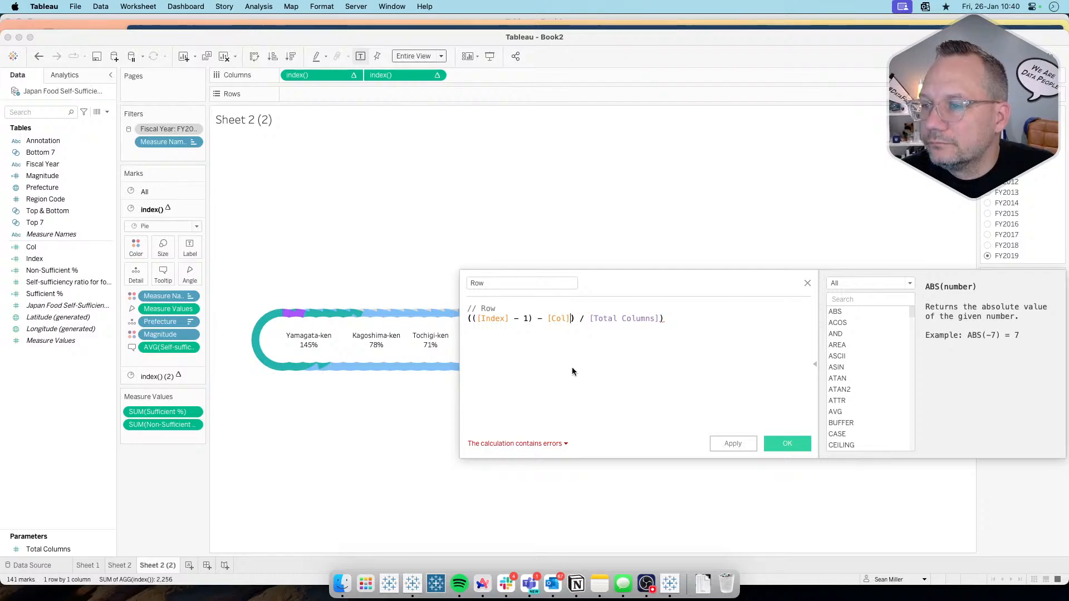
key("super+Tab")
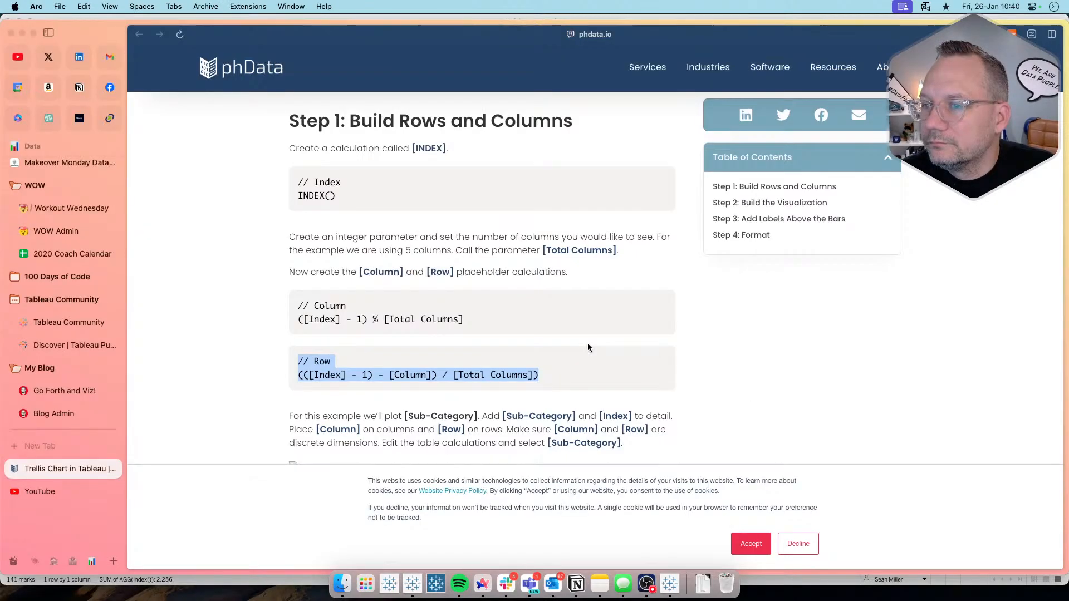
key("super+Tab")
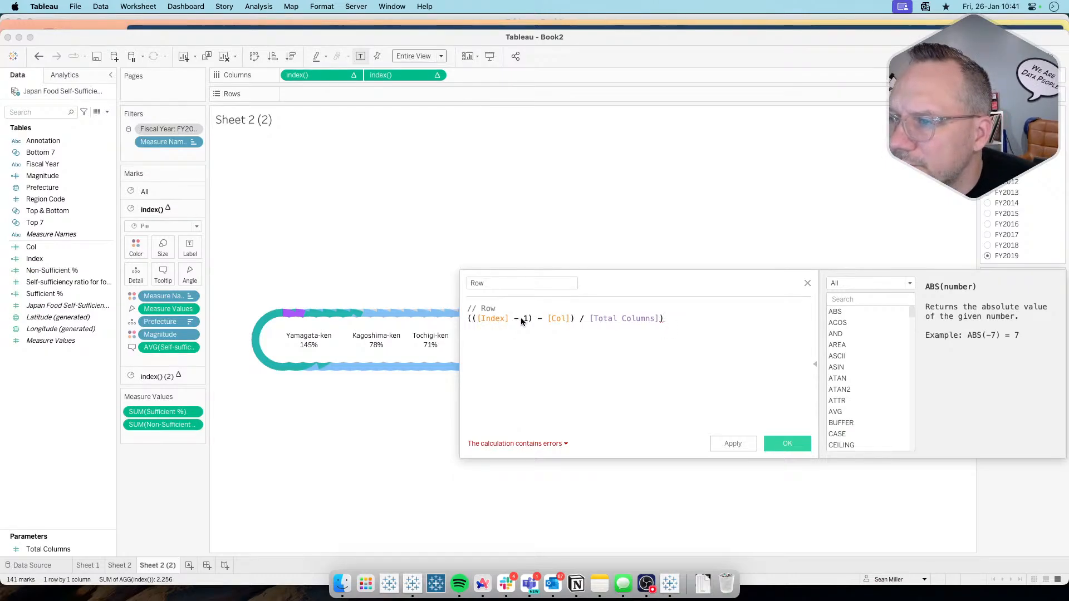
left_click(575, 321)
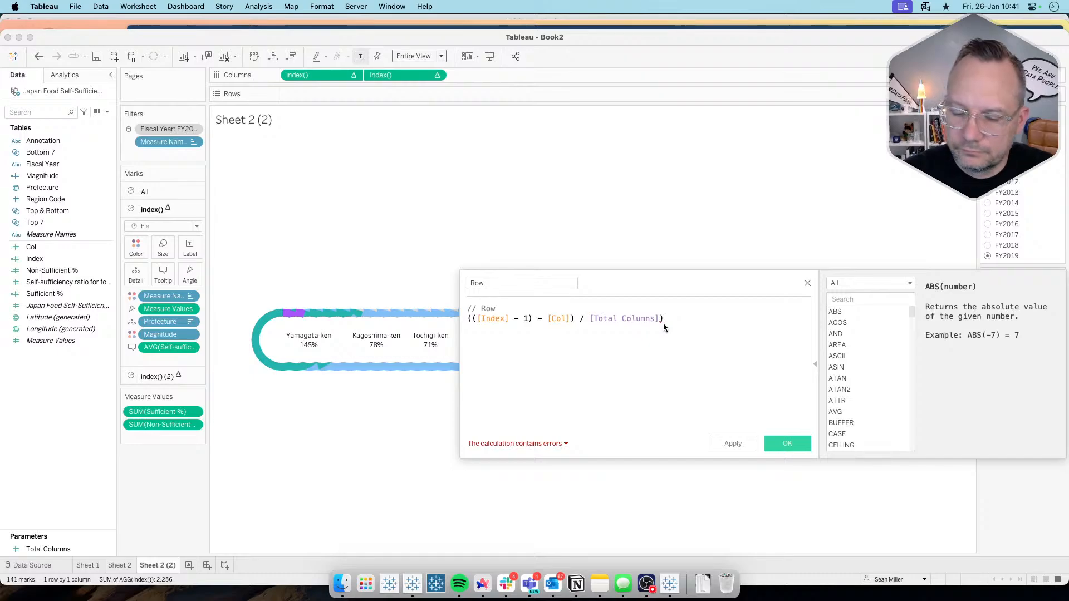
key("BackSpace")
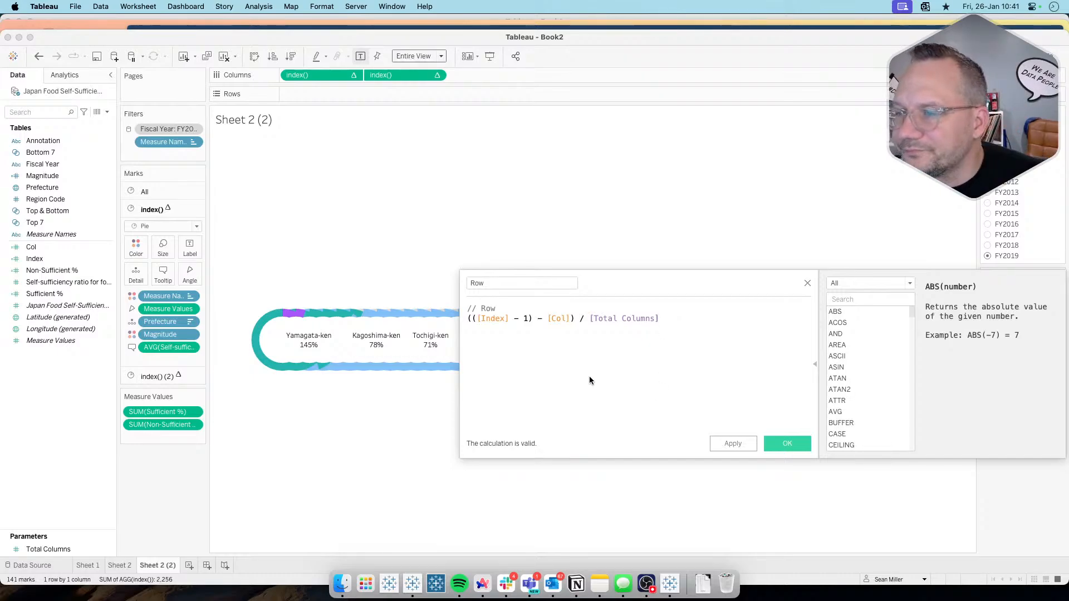
left_click(782, 441)
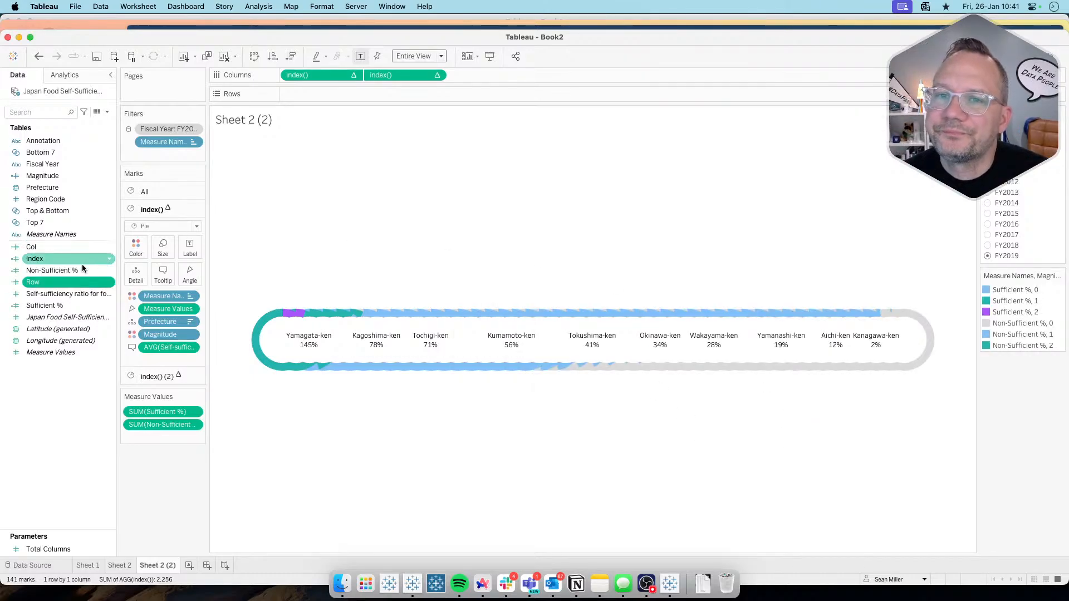
Step: Review the field placement instructions in the phData article in the browser, return to Tableau and convert the Col field to discrete
key("super+Tab")
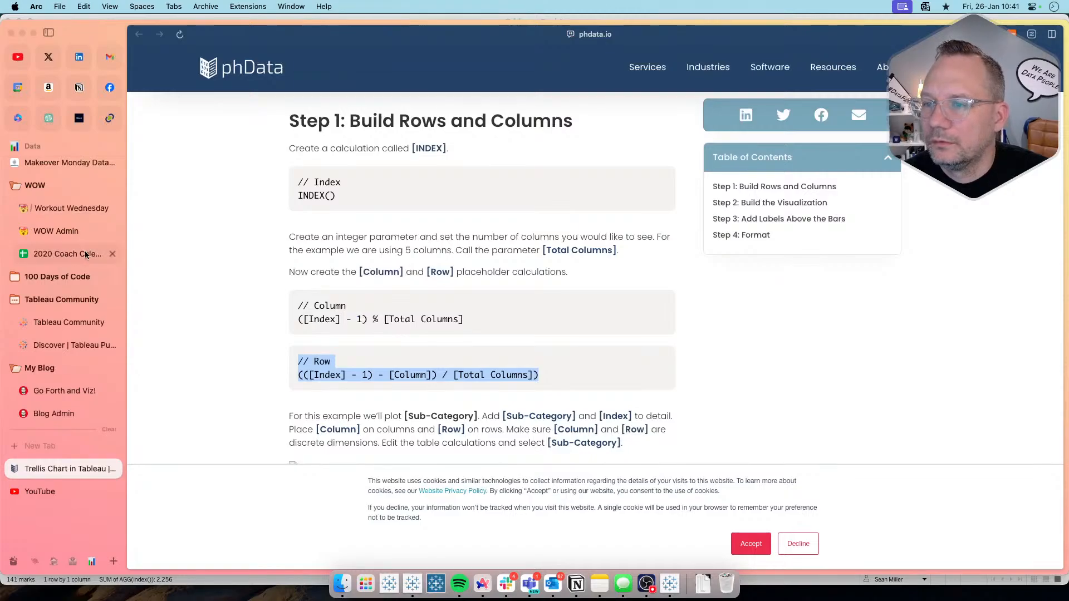
scroll(264, 285, "down", 4)
scroll(263, 285, "down", 15)
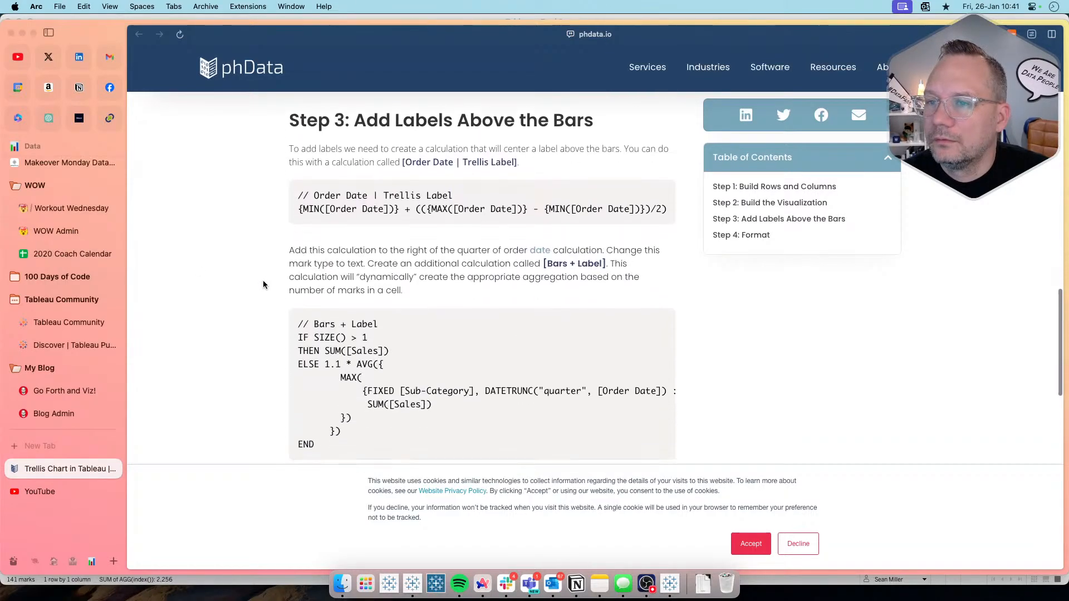
scroll(263, 285, "up", 12)
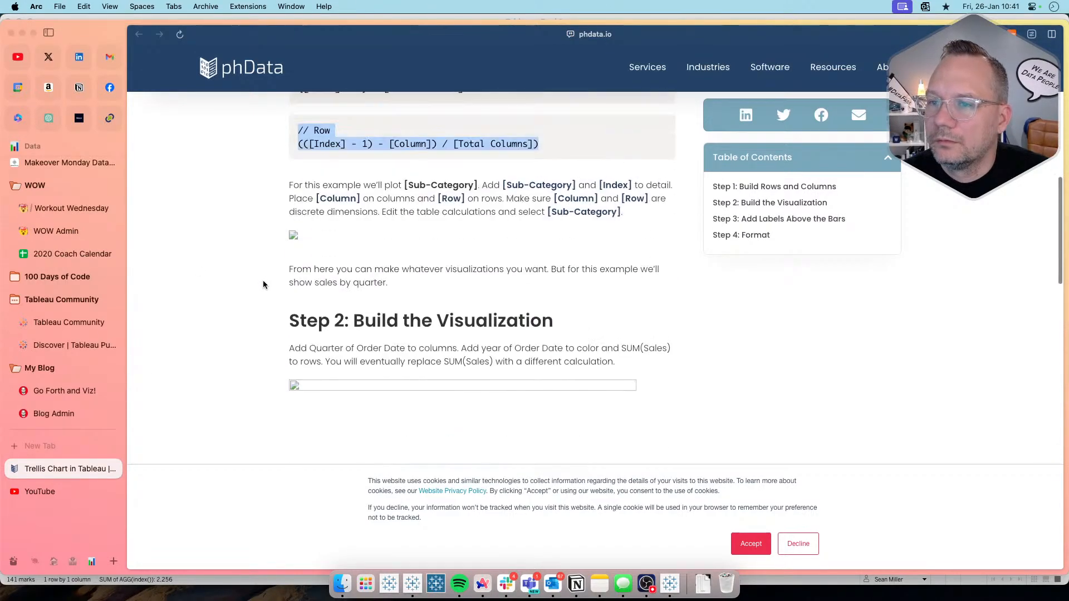
key("super+Tab")
right_click(53, 248)
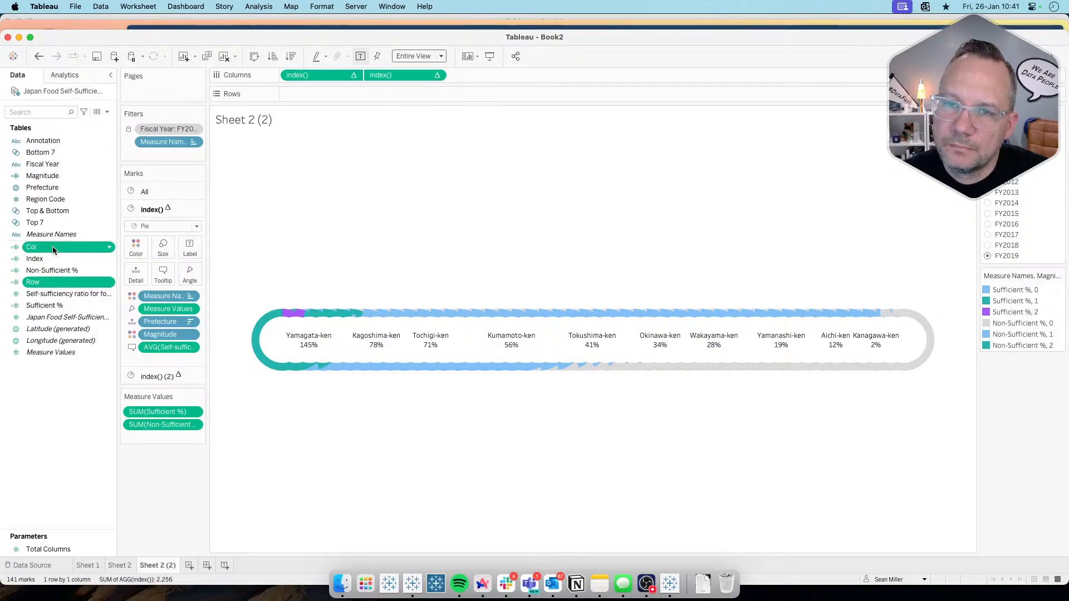
left_click(96, 335)
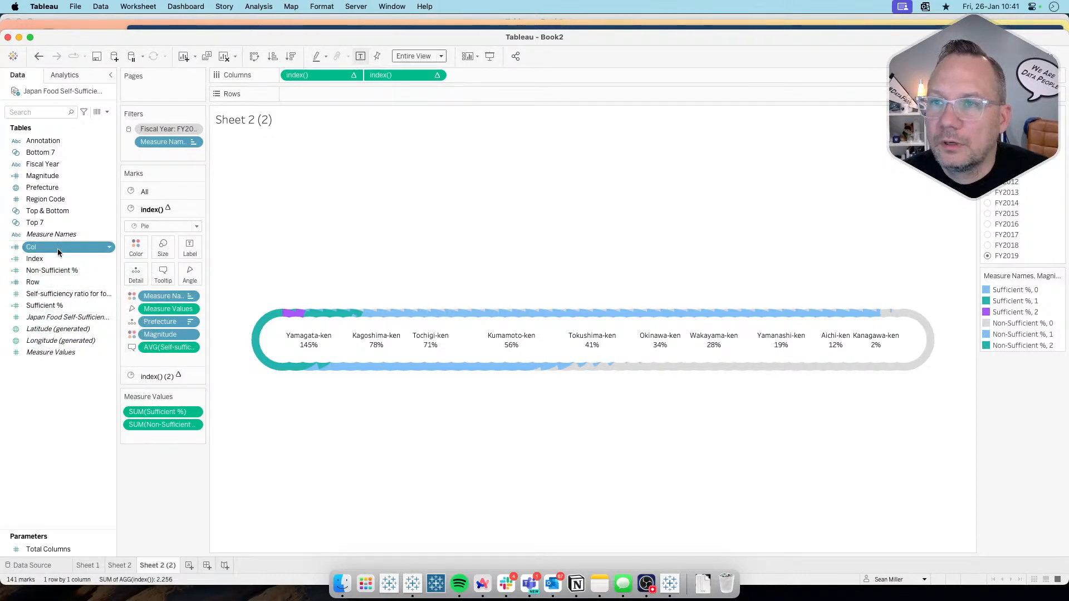
Step: Place Col first on Columns and Row on Rows, and compute Col using the specific dimensions Prefecture and Magnitude, with Prefecture first
left_click_drag(57, 251, 285, 75)
left_click_drag(39, 282, 330, 98)
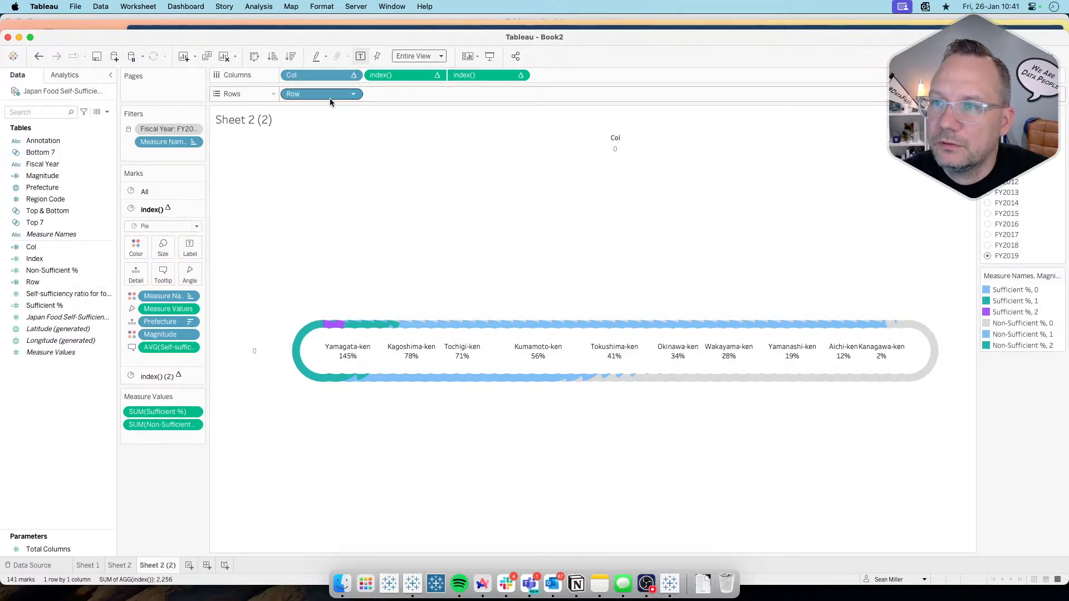
left_click(354, 77)
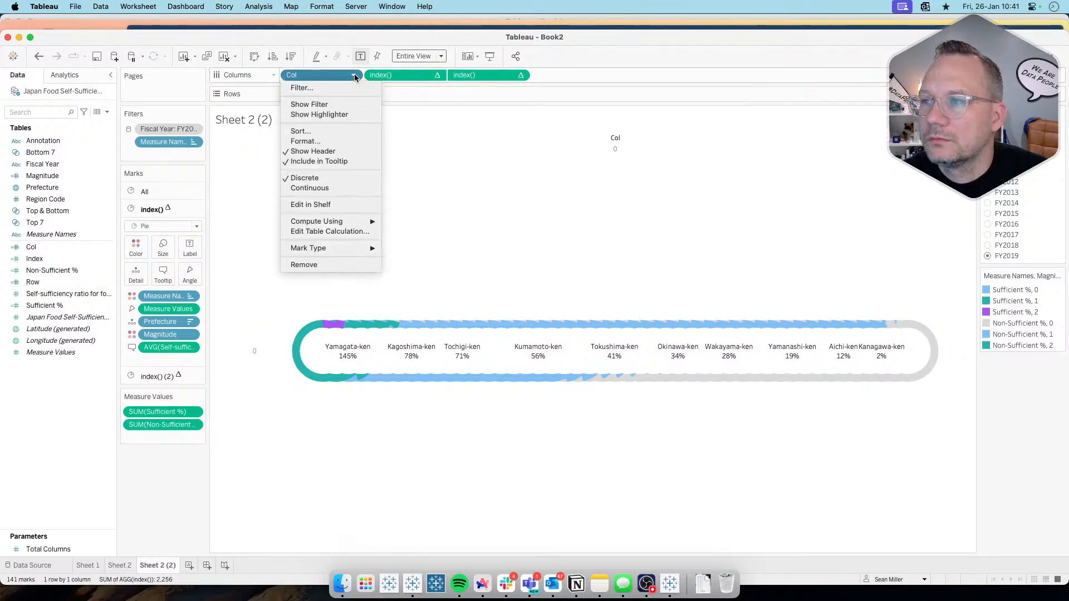
left_click(333, 236)
left_click(479, 298)
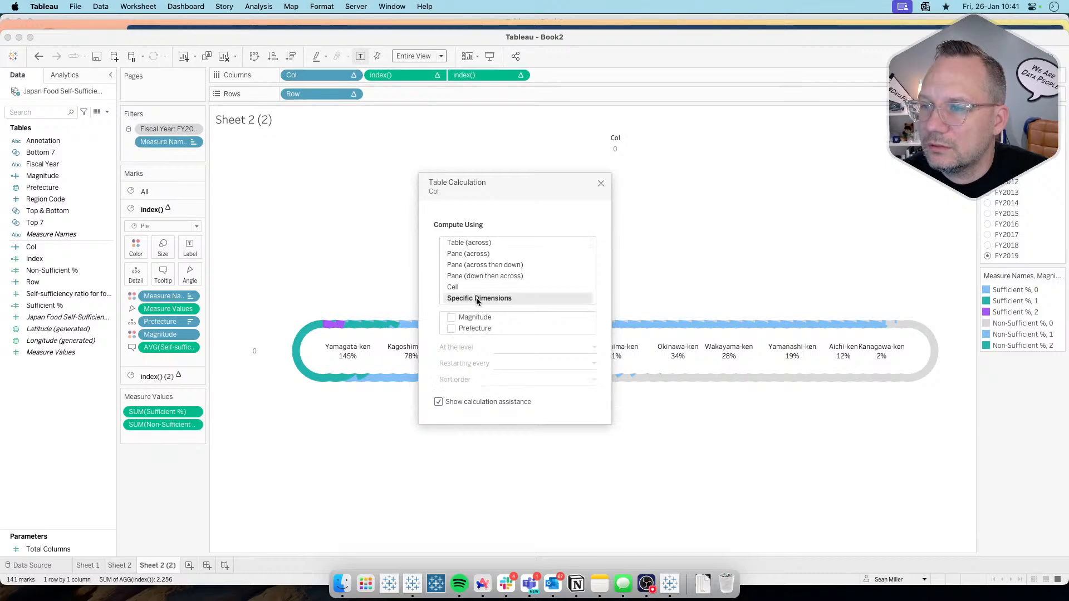
left_click(451, 329)
left_click(453, 317)
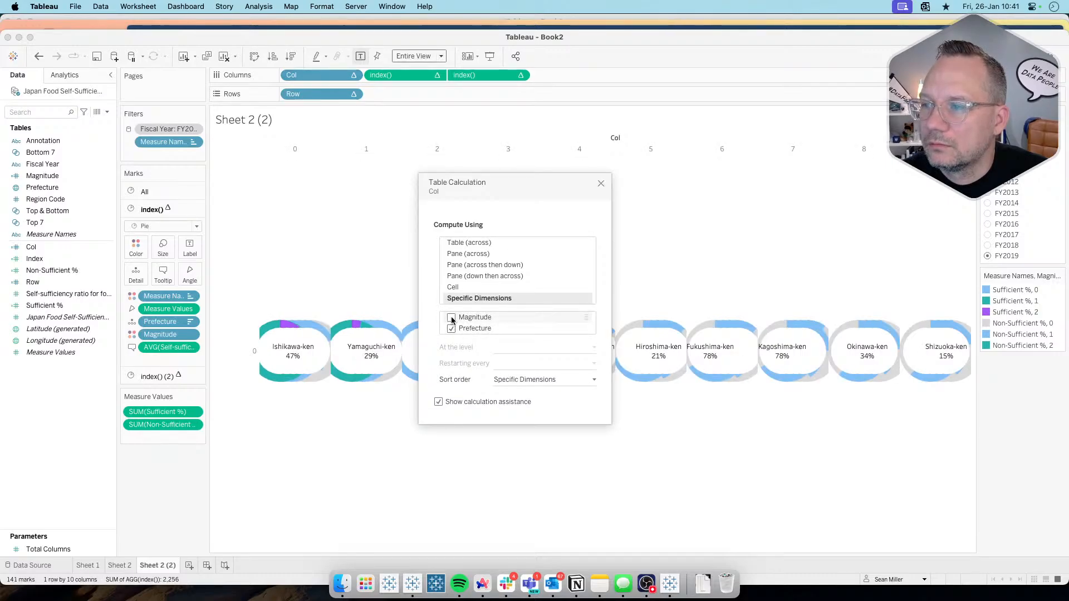
left_click_drag(467, 329, 470, 318)
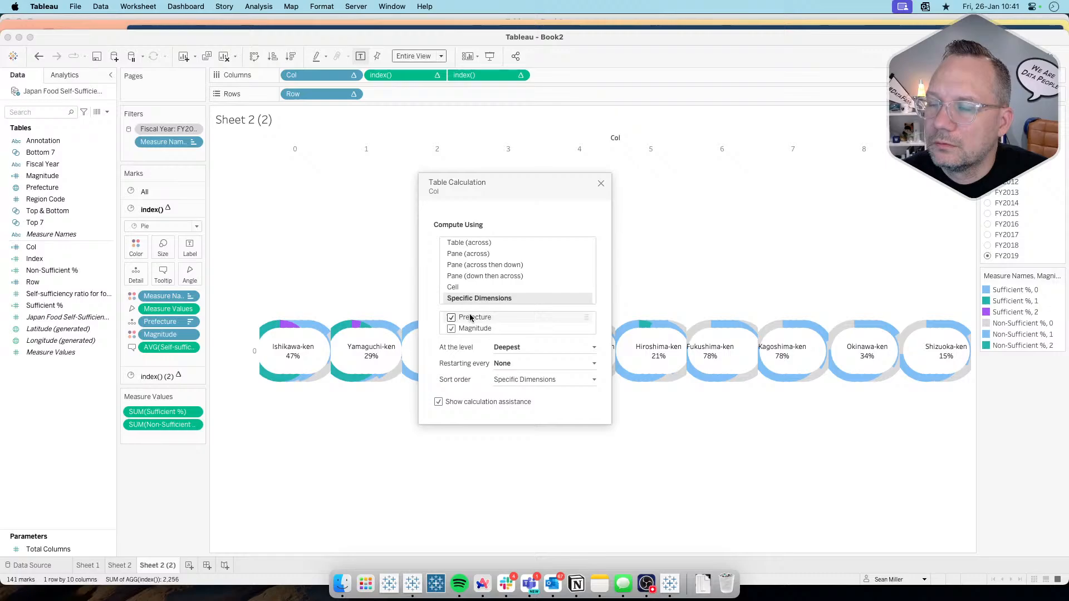
left_click(601, 184)
Step: Compute the Row table calculation using the specific dimensions Prefecture and Magnitude, ordered with Prefecture above Magnitude
left_click(353, 94)
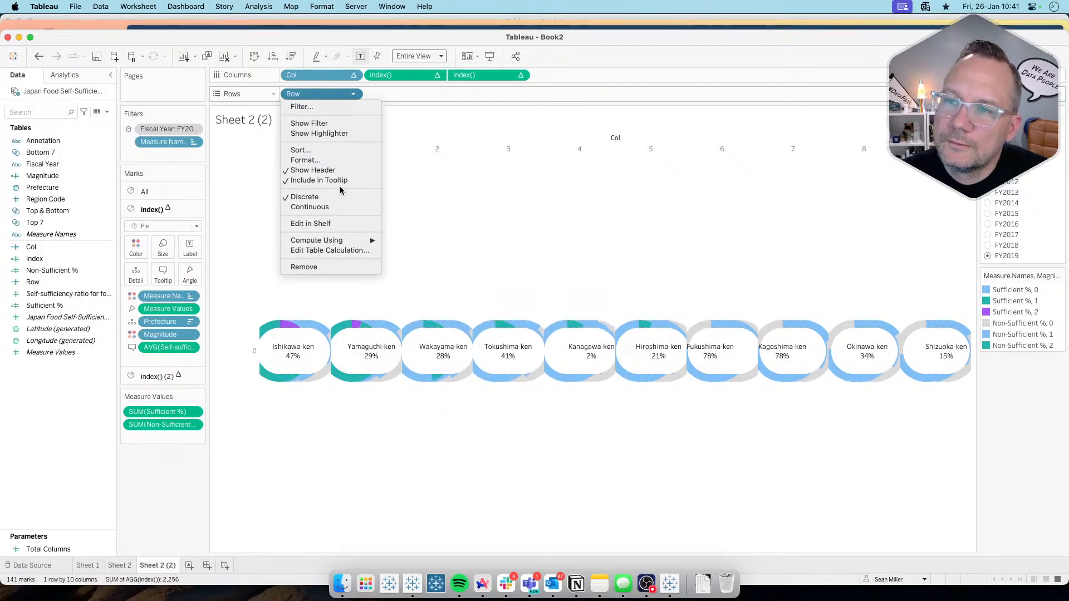
left_click(330, 248)
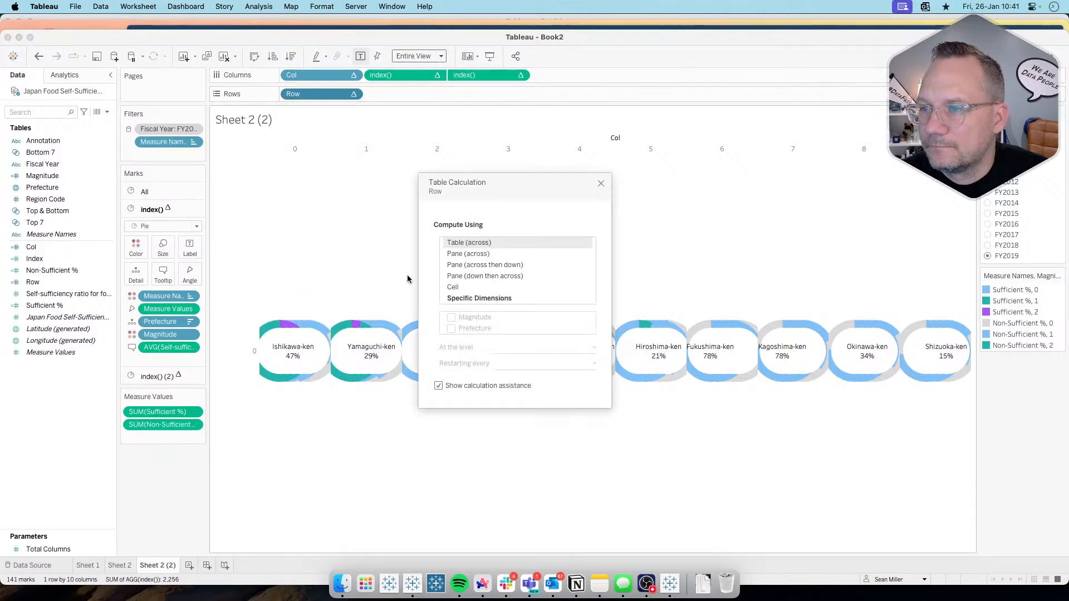
left_click(482, 300)
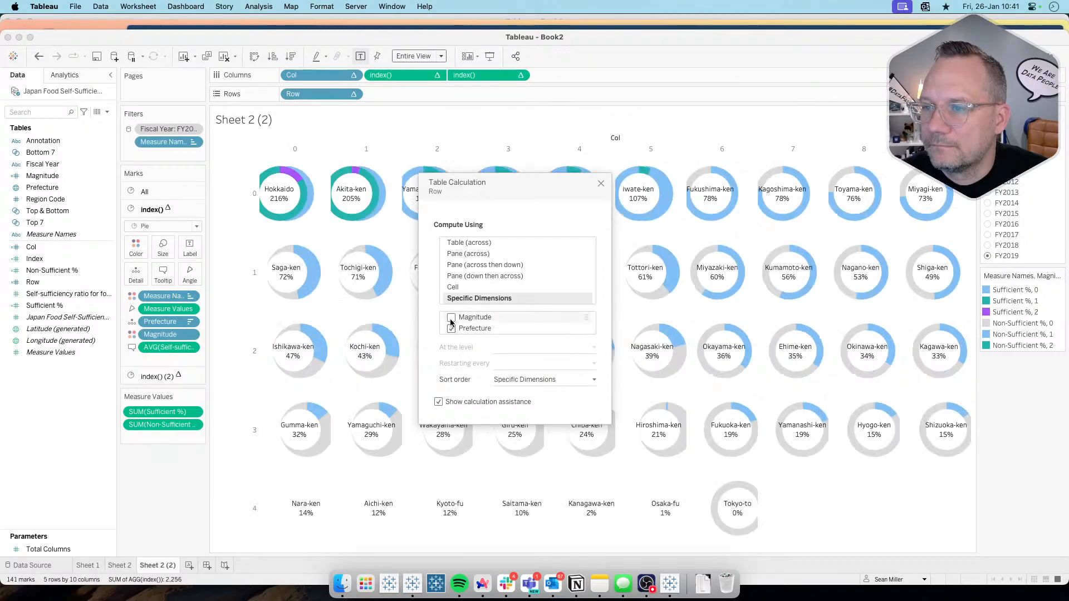
left_click(451, 317)
left_click_drag(473, 329, 469, 317)
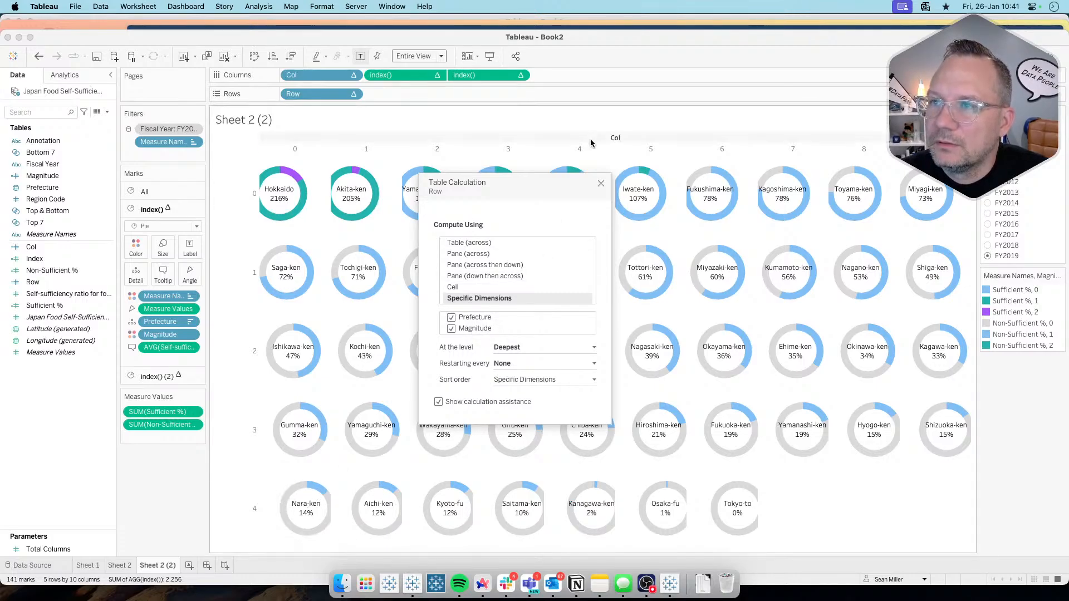
left_click(599, 184)
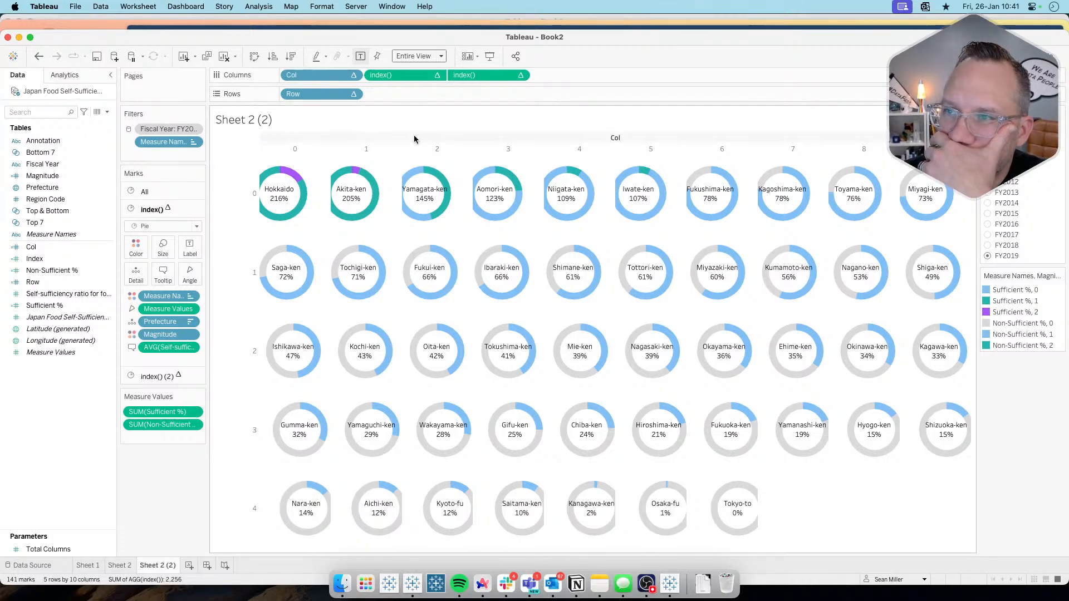
Step: Check the table calculation settings of the first index() field on Columns and close them without changes
left_click(437, 75)
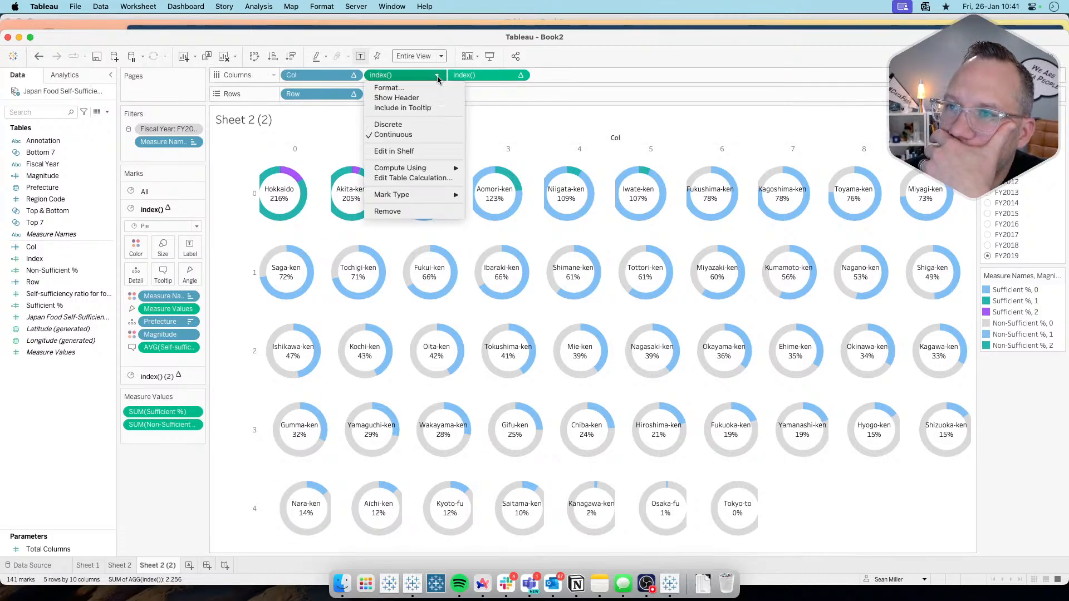
left_click(413, 177)
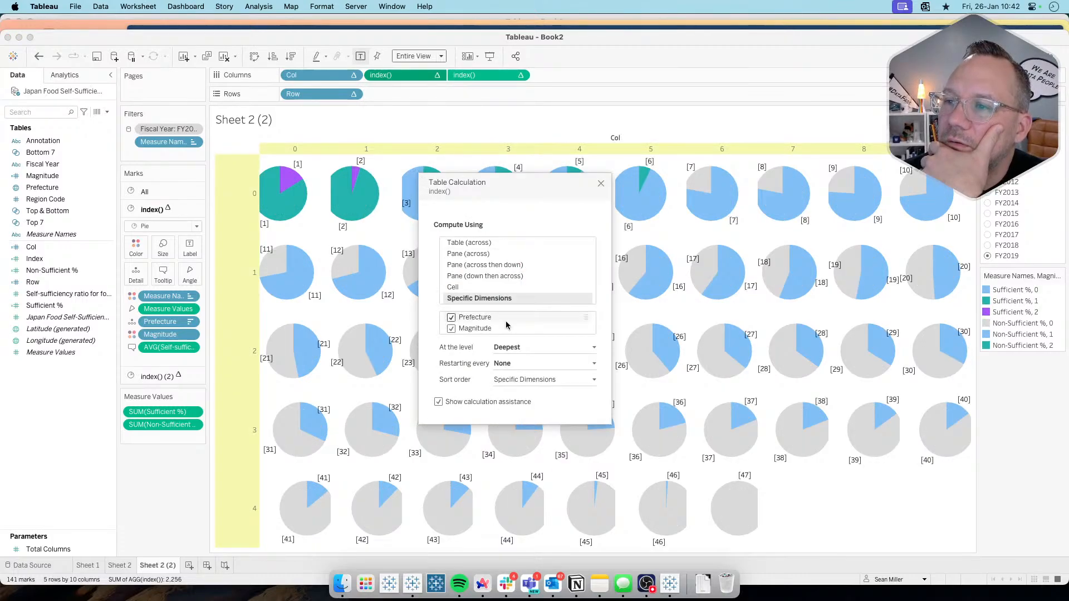
left_click(600, 184)
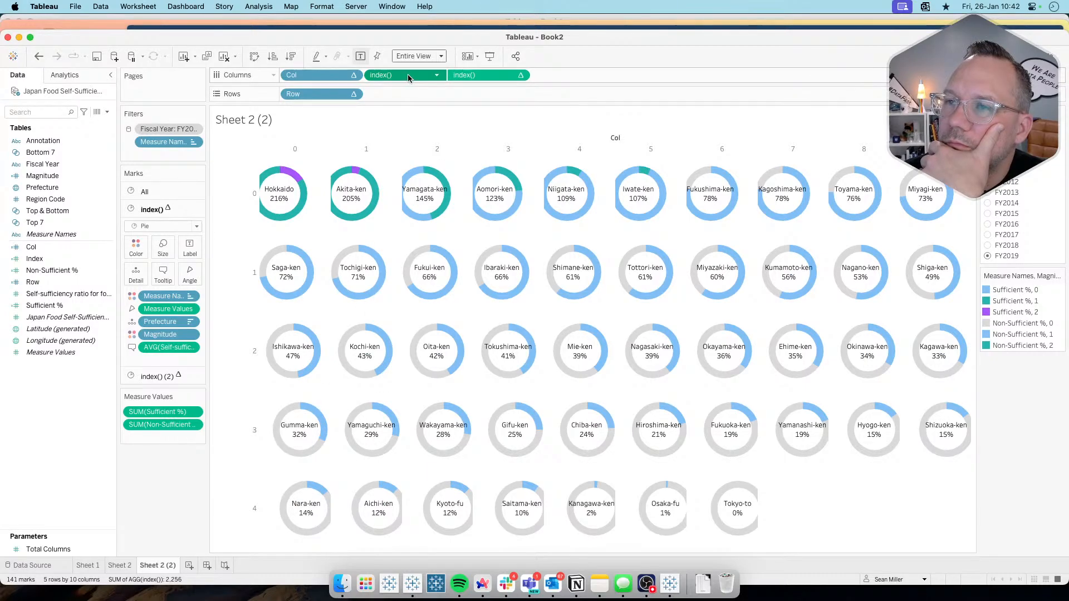
mouse_move(408, 78)
left_mouse_down()
mouse_move(155, 488)
mouse_move(400, 53)
mouse_move(413, 77)
left_mouse_up()
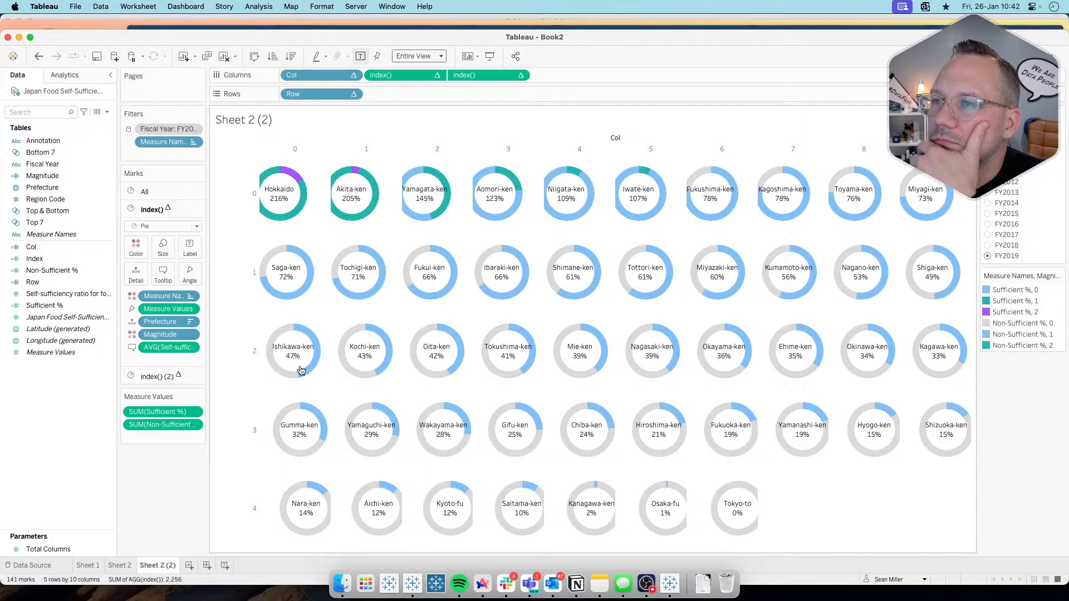
left_click(354, 75)
left_click(355, 76)
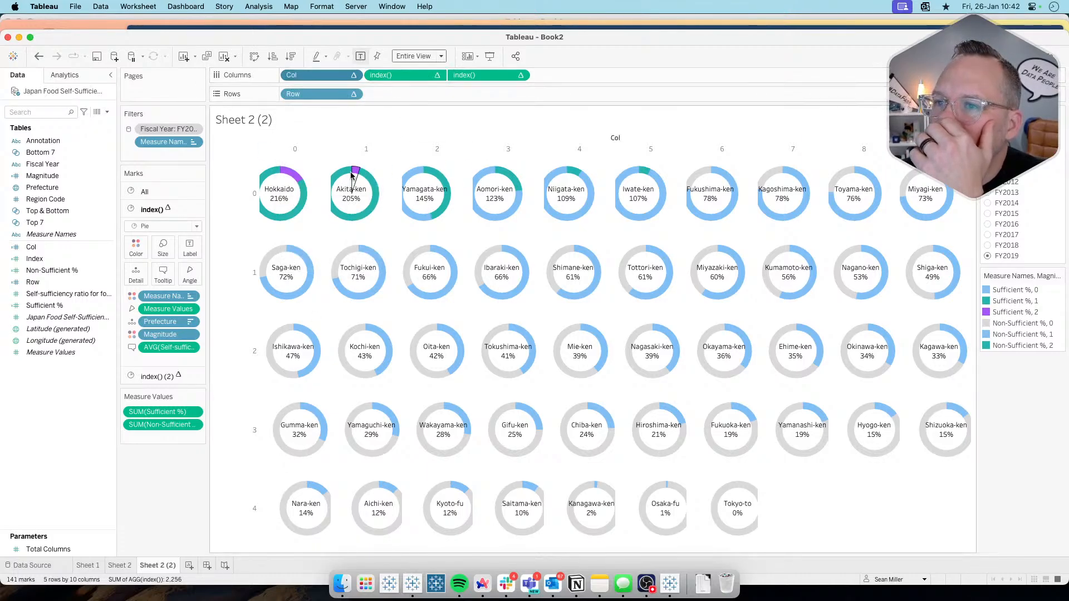
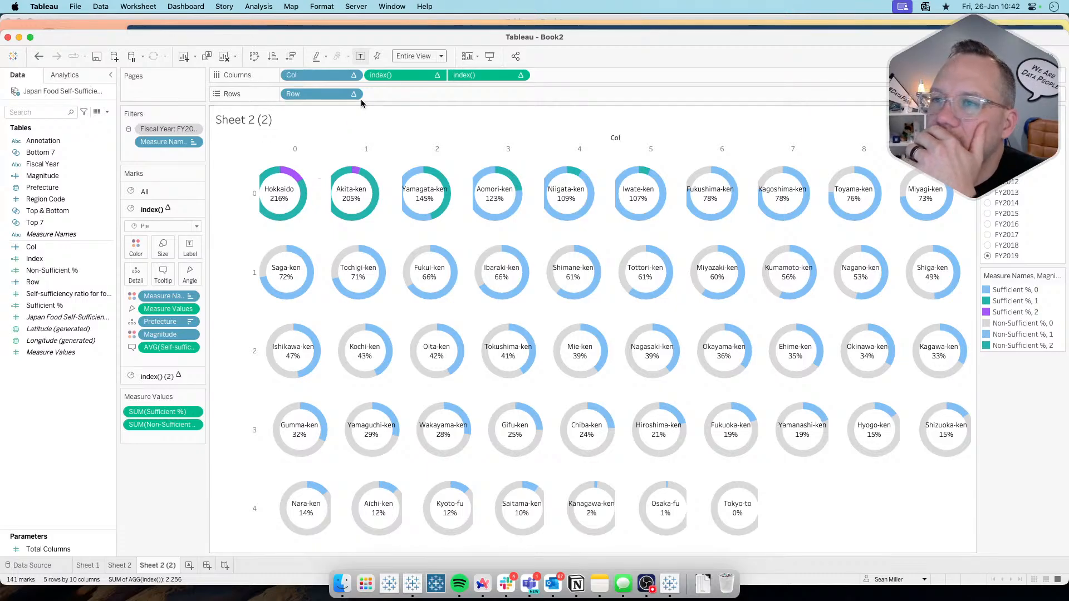
Step: Set the Col table calculation to compute at the Prefecture level, keeping Prefecture and Magnitude as its specific dimensions
left_click(355, 79)
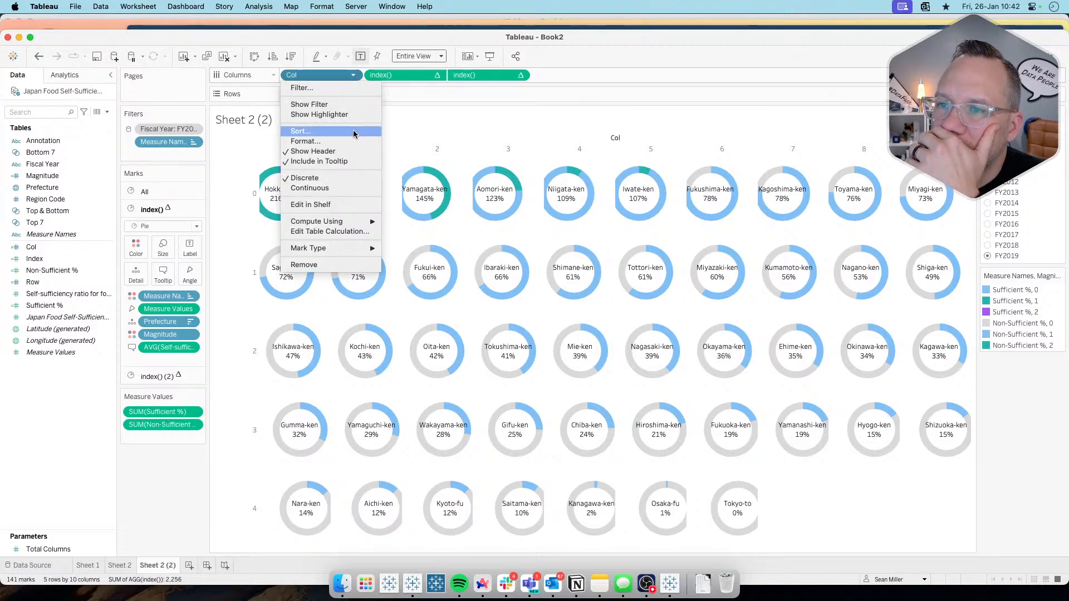
left_click(334, 233)
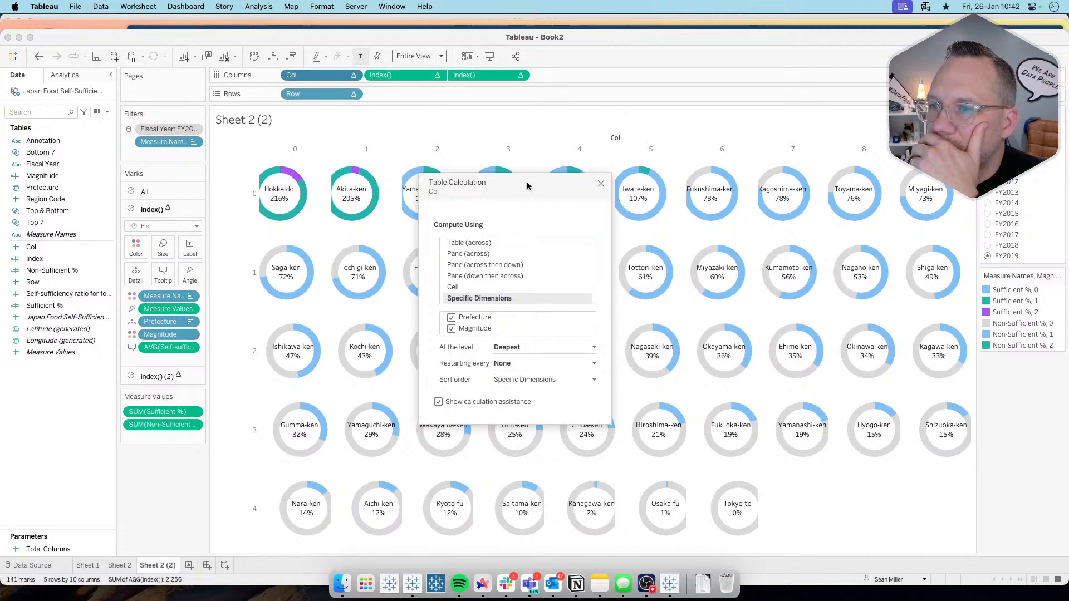
left_click_drag(526, 187, 552, 163)
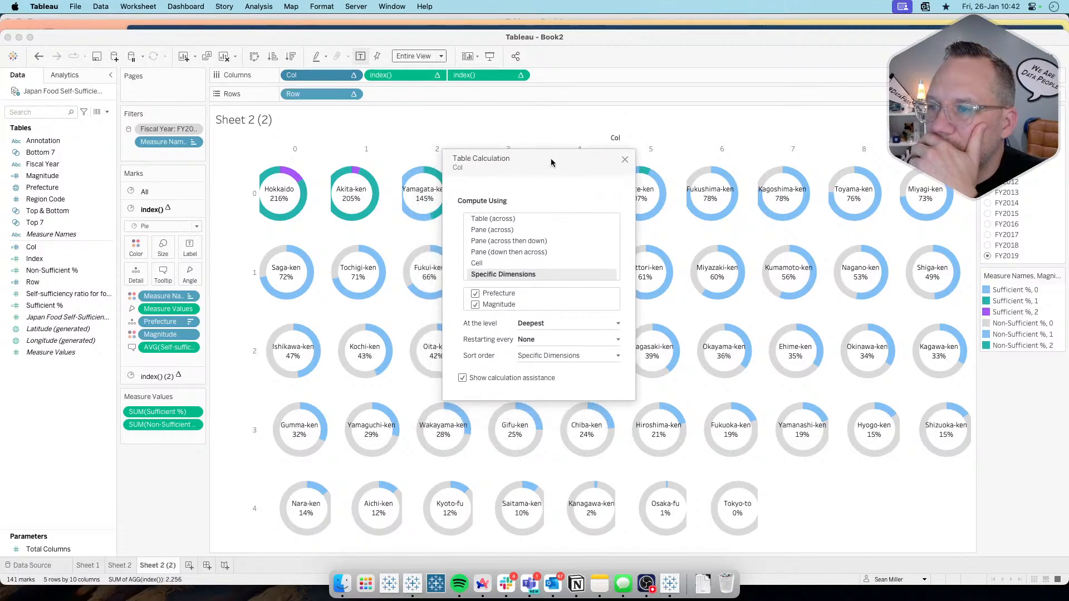
left_click(546, 325)
left_click(546, 340)
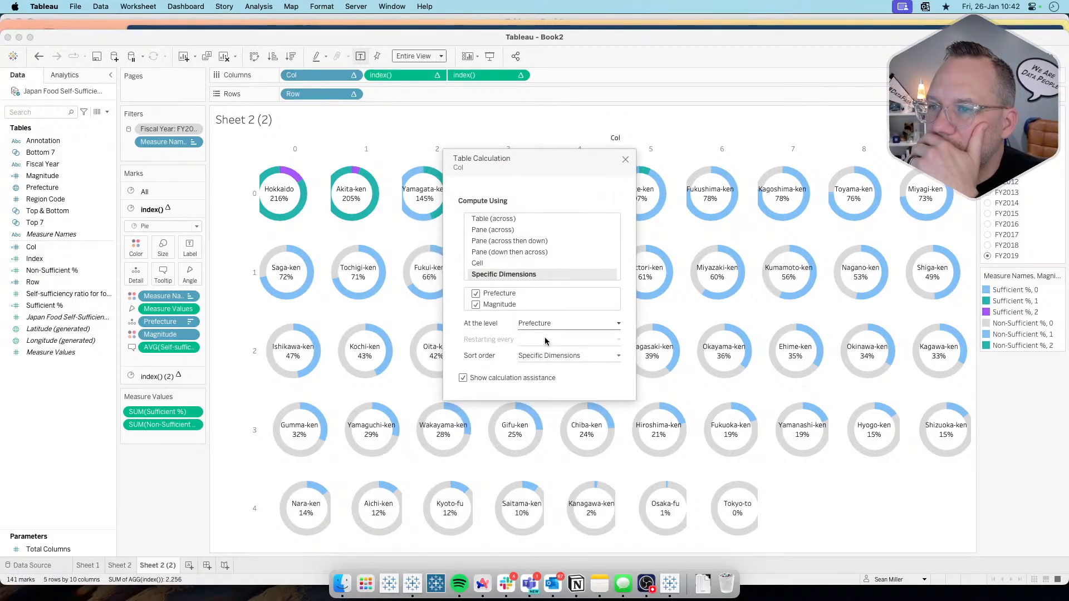
left_click(625, 161)
Step: Try computing the Row table calculation at the Prefecture level and without Magnitude, then include Magnitude again
left_click(352, 95)
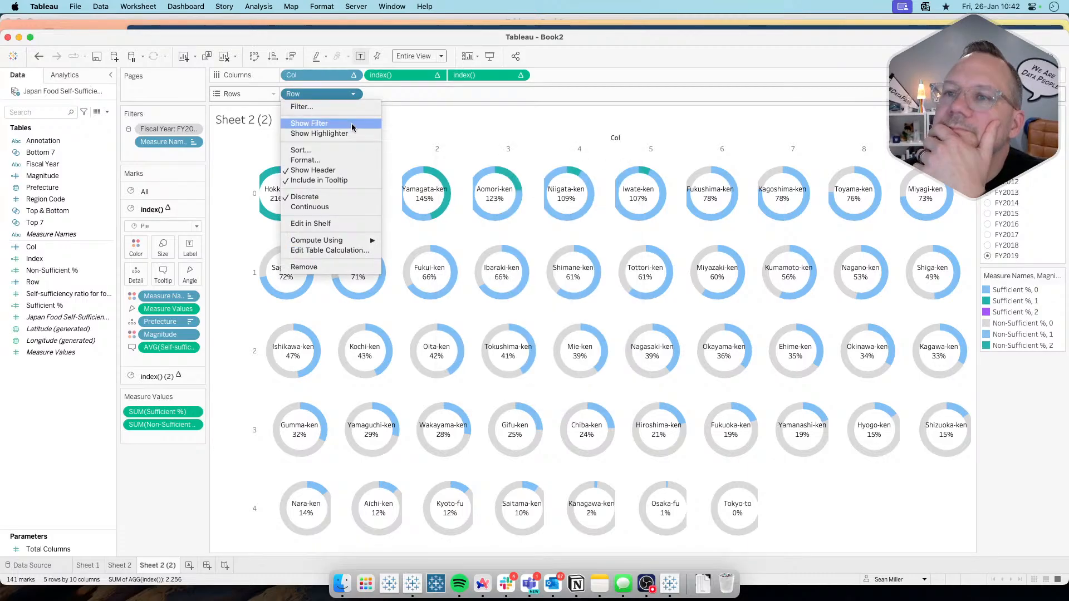
left_click(330, 250)
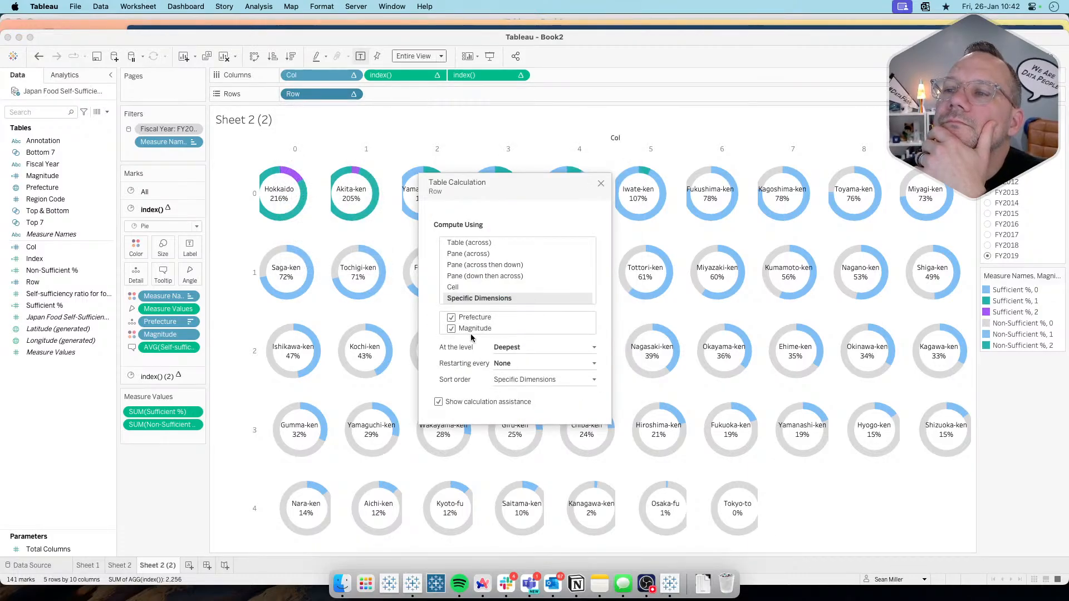
left_click(510, 348)
left_click(513, 363)
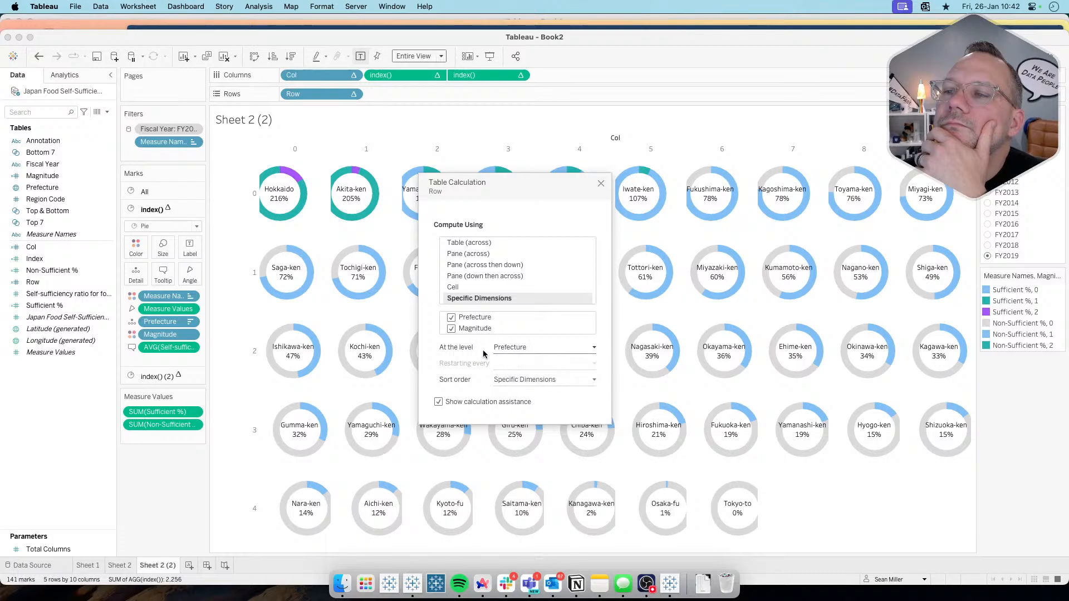
left_click(451, 328)
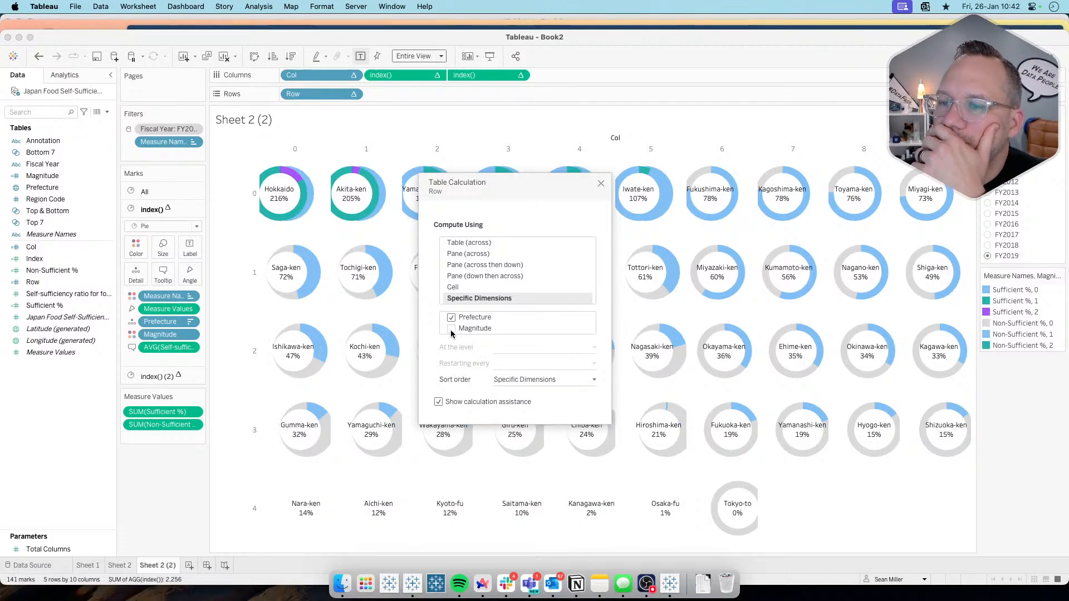
left_click(451, 328)
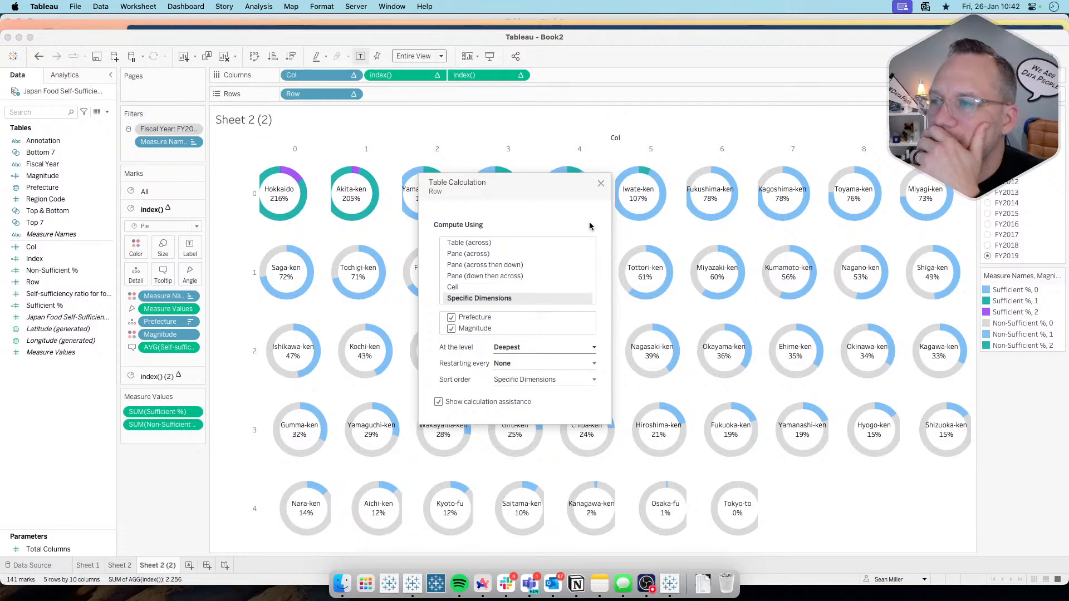
left_click(601, 184)
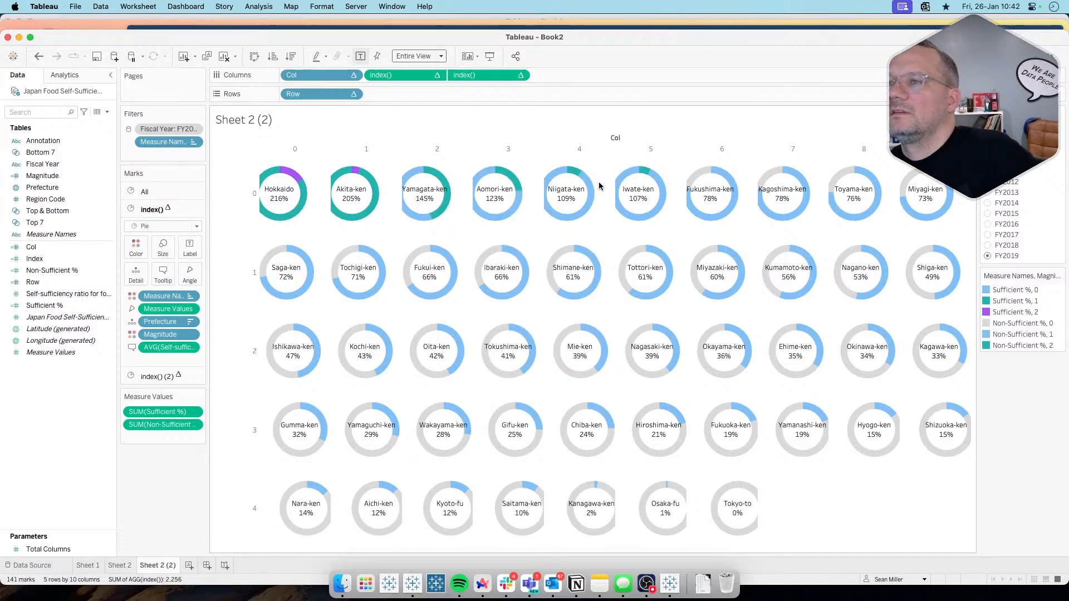
Step: Try computing the first index() on Columns by Prefecture only, check the second index() calculation, and undo the change
left_click(437, 75)
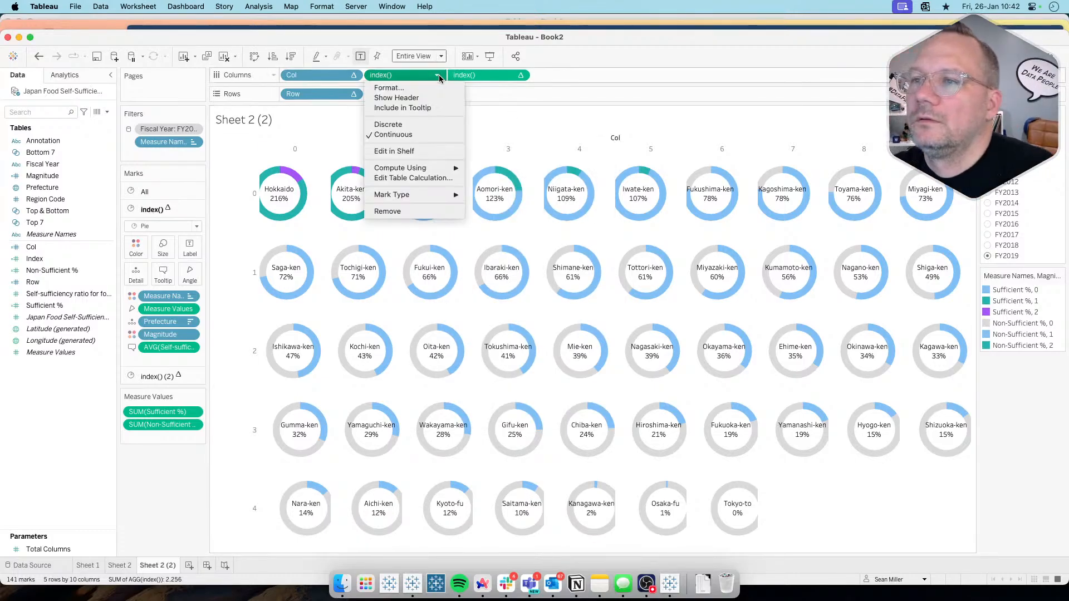
left_click(415, 178)
left_click(451, 328)
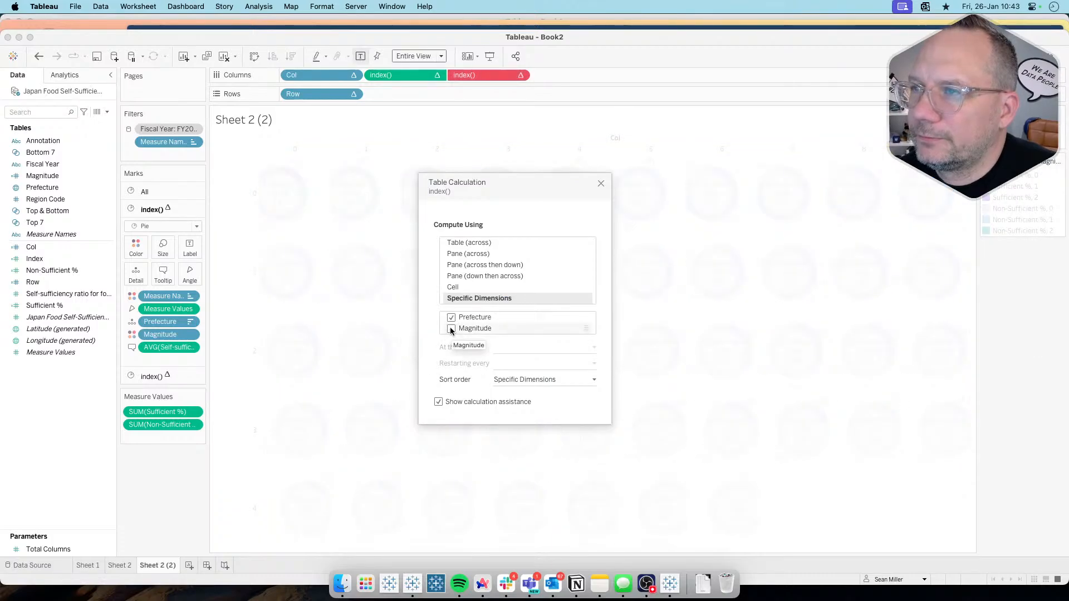
left_click(521, 75)
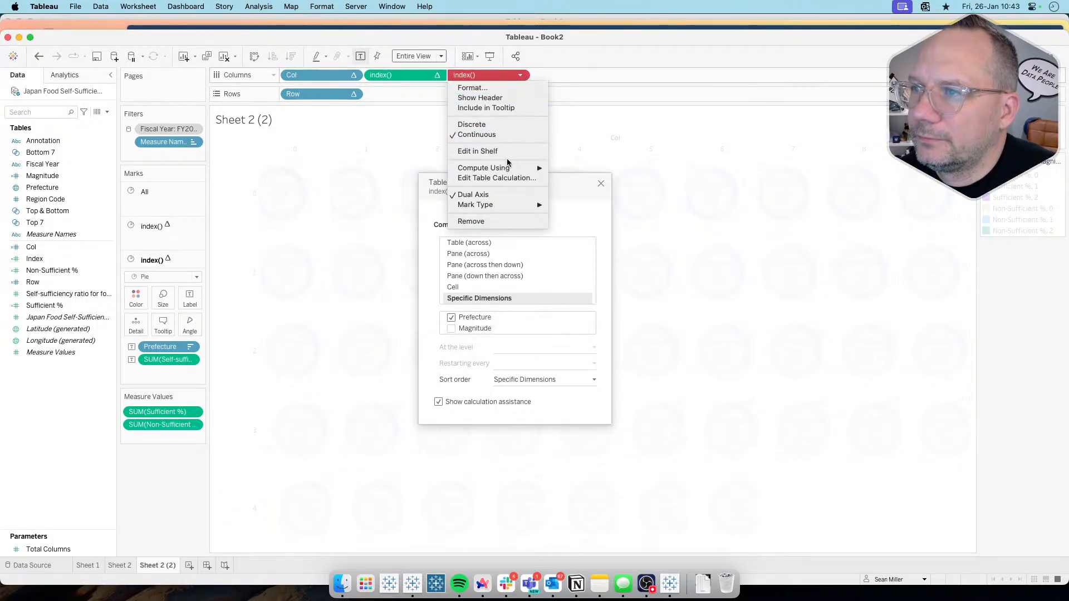
left_click(504, 179)
left_click(467, 330)
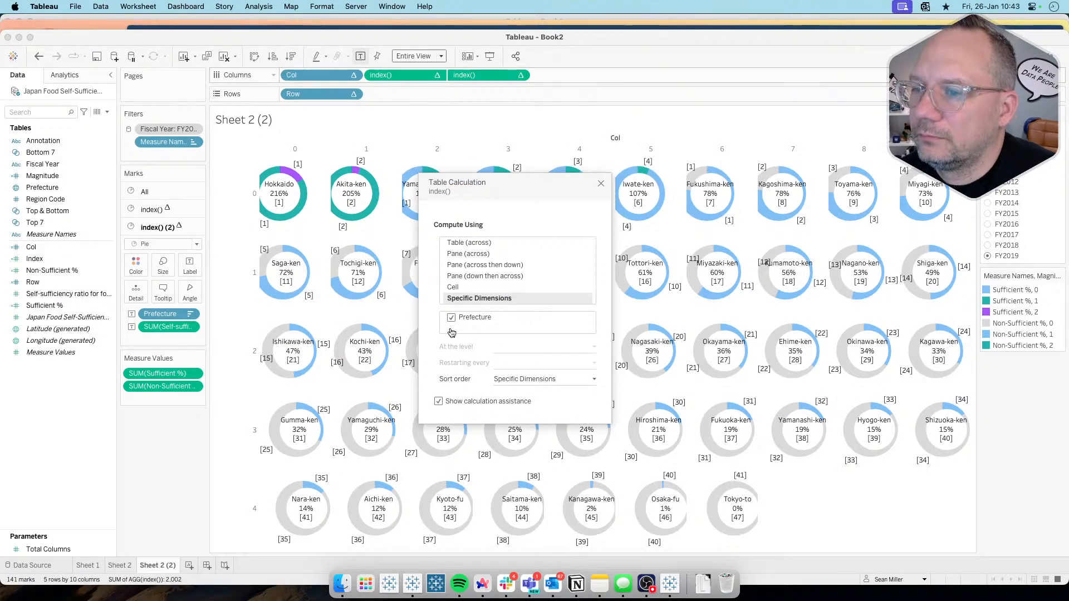
left_click(601, 183)
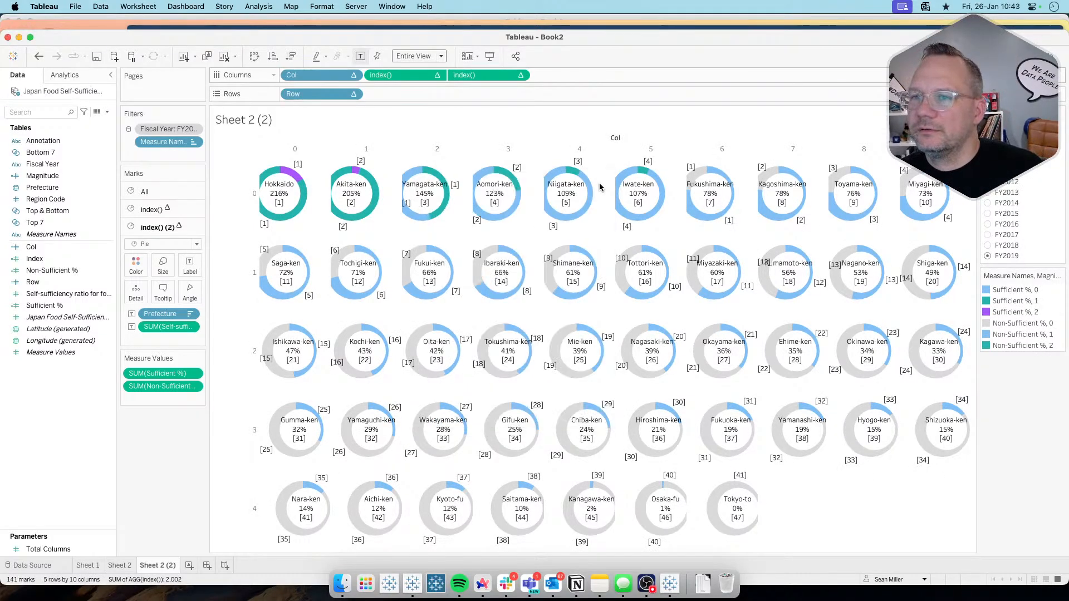
key("super+z")
key("super+z")
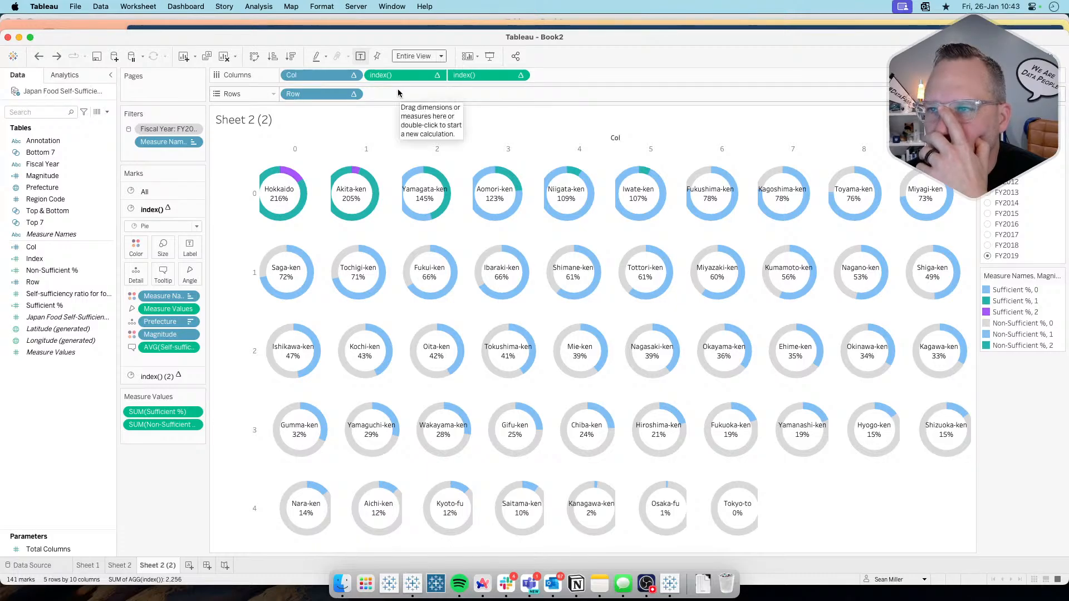
Step: Convert the first index() on Columns to discrete and check the table calculation settings of the second one
left_click(437, 75)
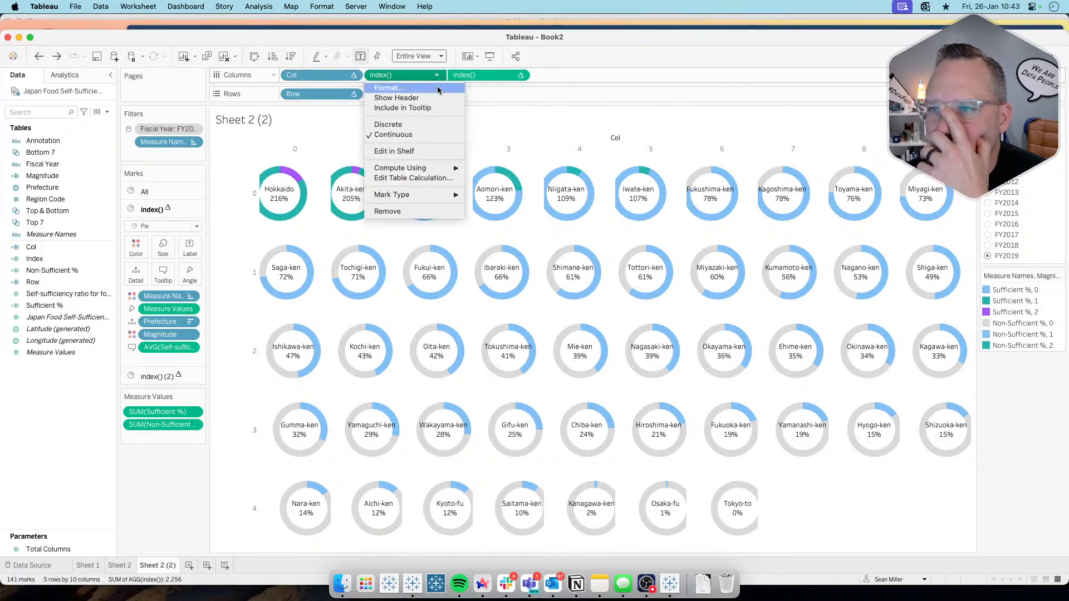
left_click(415, 125)
left_click(520, 74)
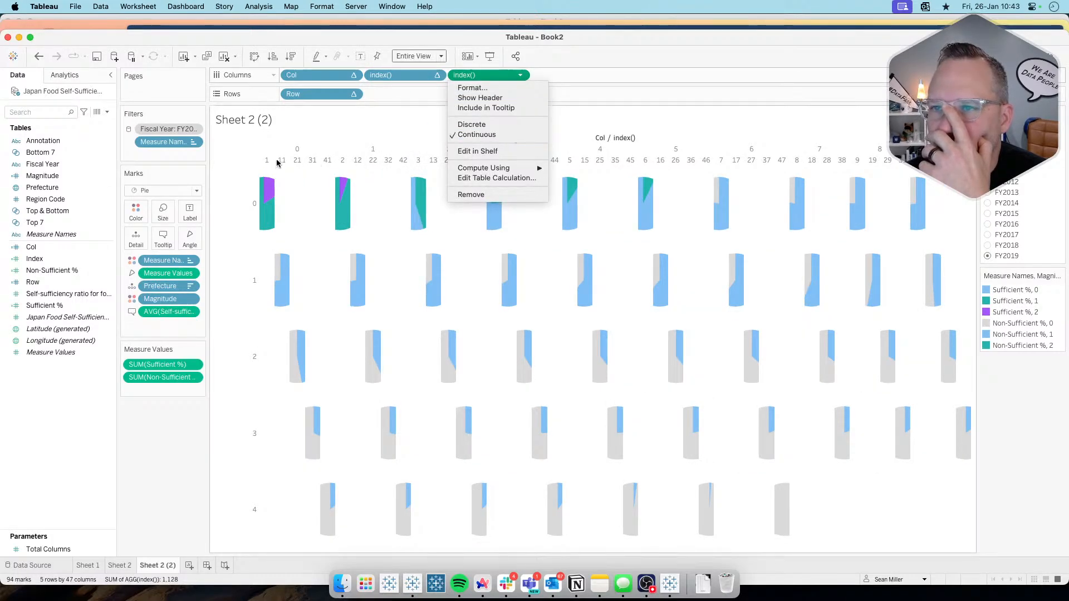
left_click(493, 178)
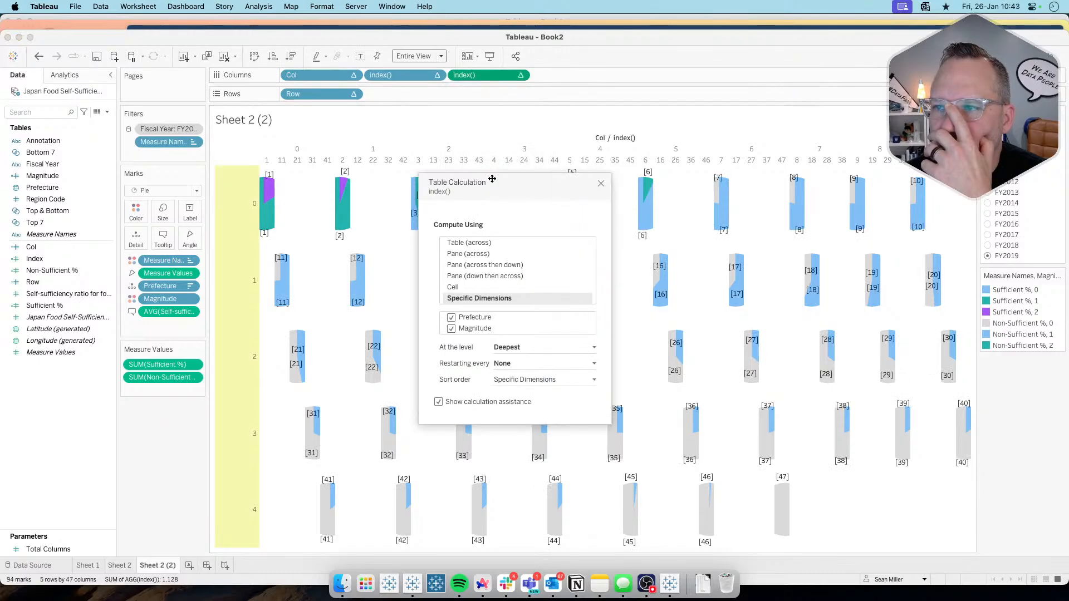
left_click(602, 184)
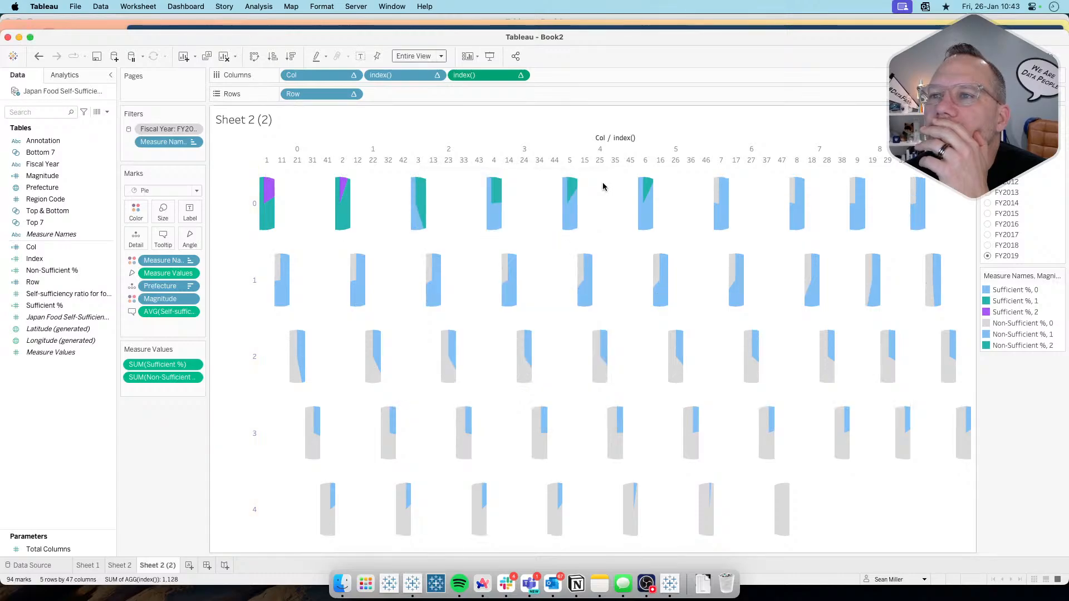
Step: Convert the first index() on Columns back to continuous and make the second index() discrete instead
left_click(437, 75)
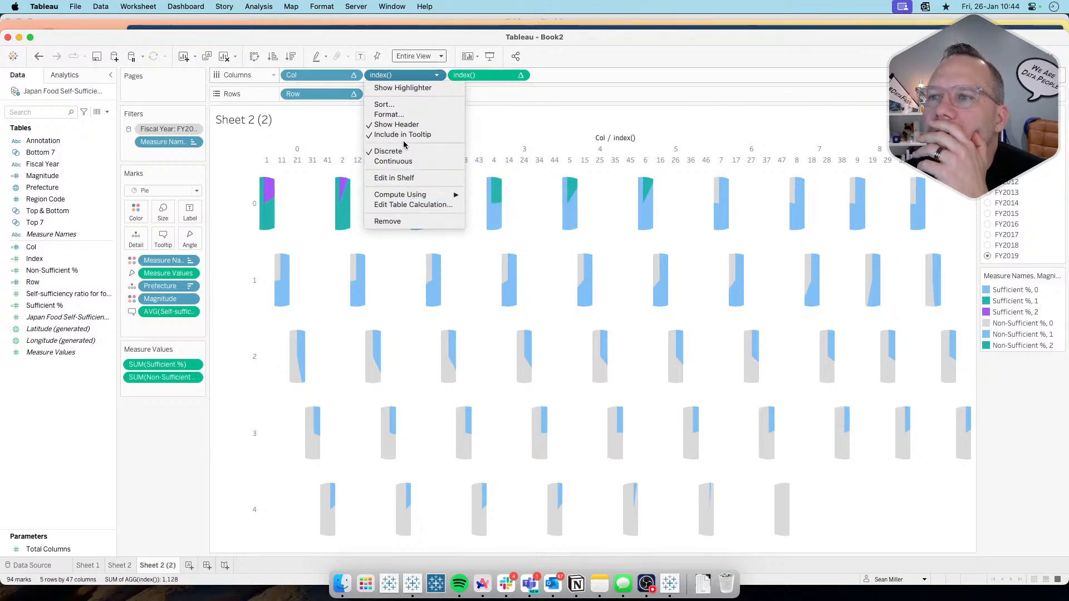
left_click(406, 160)
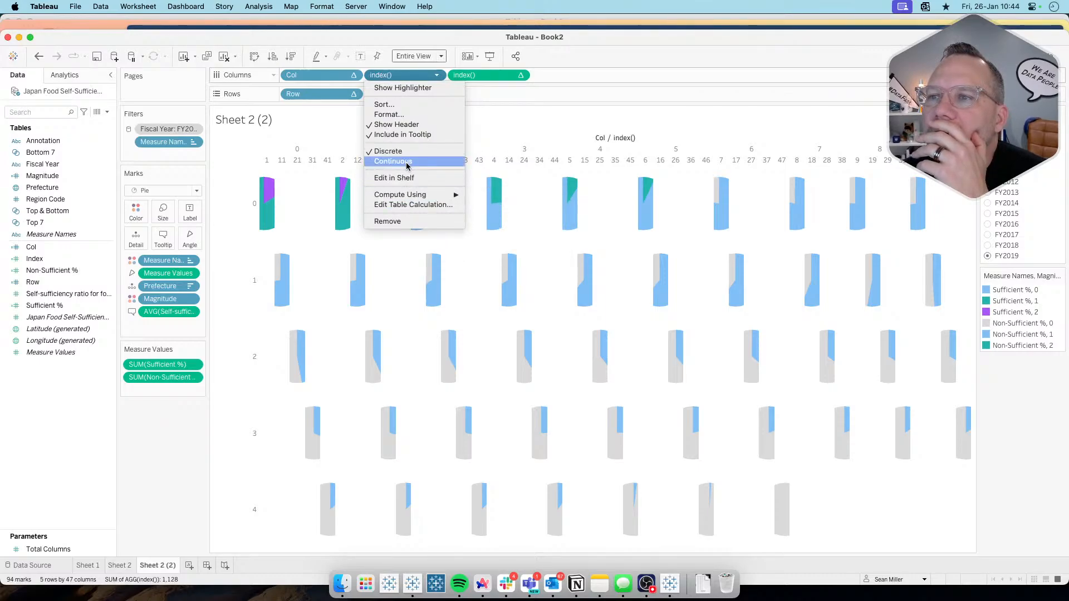
left_click(523, 75)
left_click(524, 76)
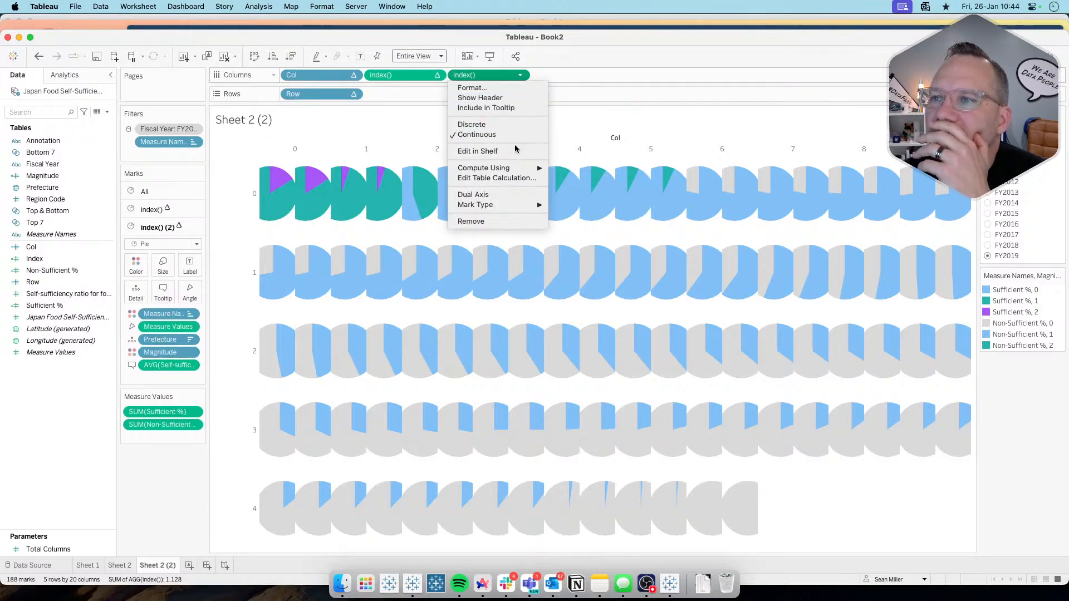
left_click(492, 125)
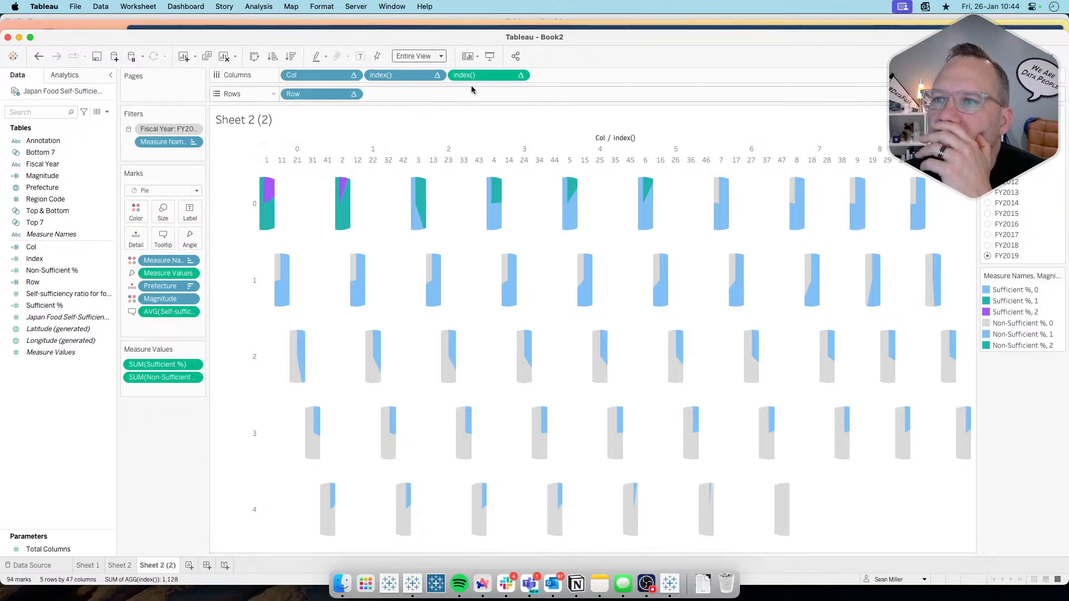
Step: Set the table calculation of the continuous index() on Columns to compute at the Prefecture level
left_click(522, 76)
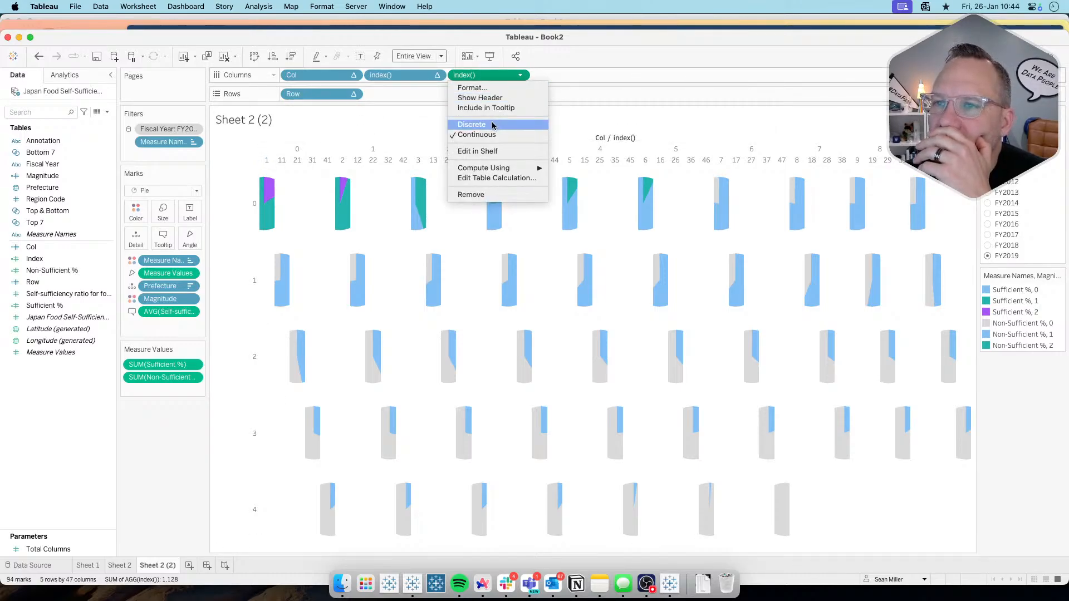
left_click(495, 177)
left_click(508, 348)
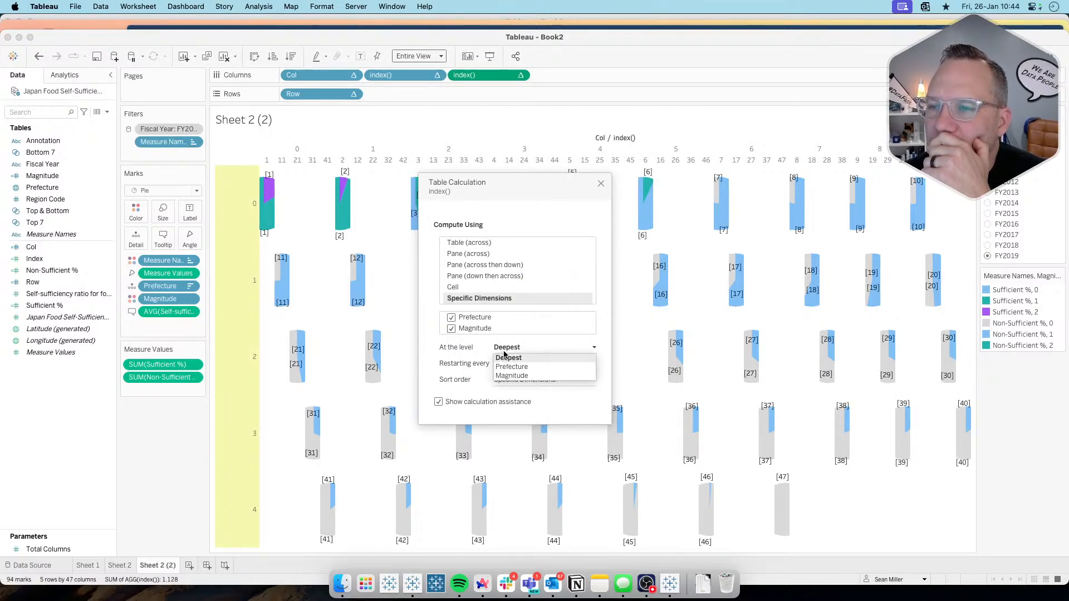
left_click(509, 368)
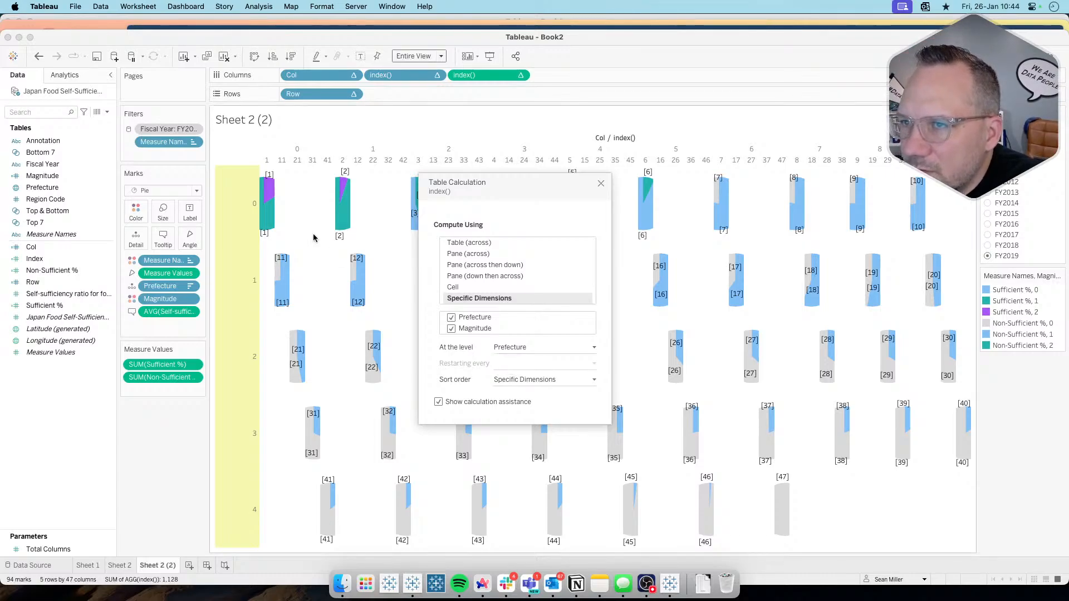
left_click(601, 183)
Step: Remove the continuous index() from Columns and try to add a new index() calculation in its place
left_click_drag(470, 75, 136, 500)
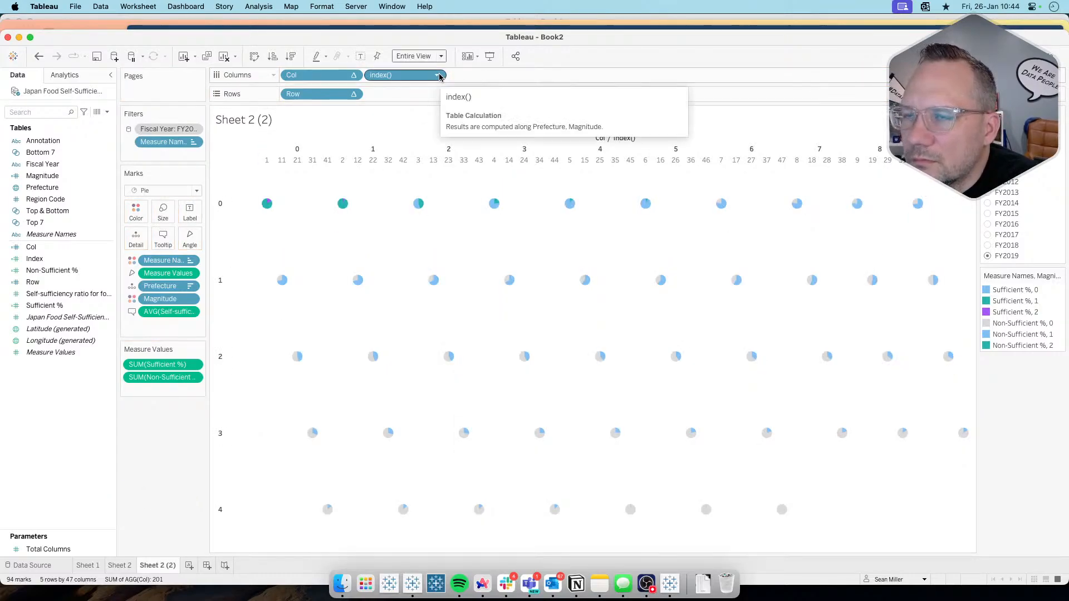
double_click(470, 75)
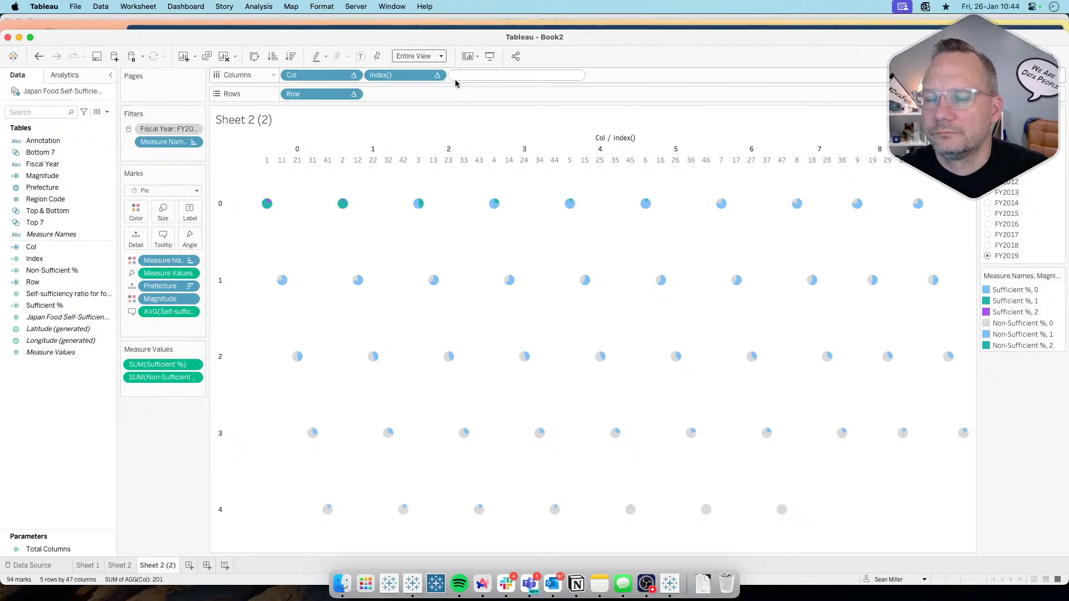
type("index()")
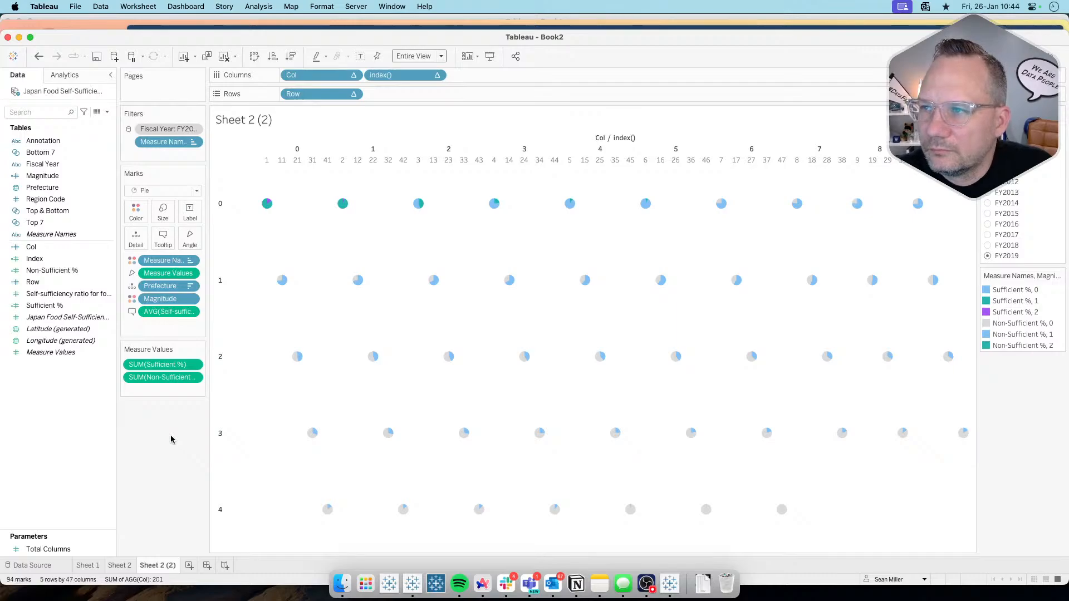
key("Return")
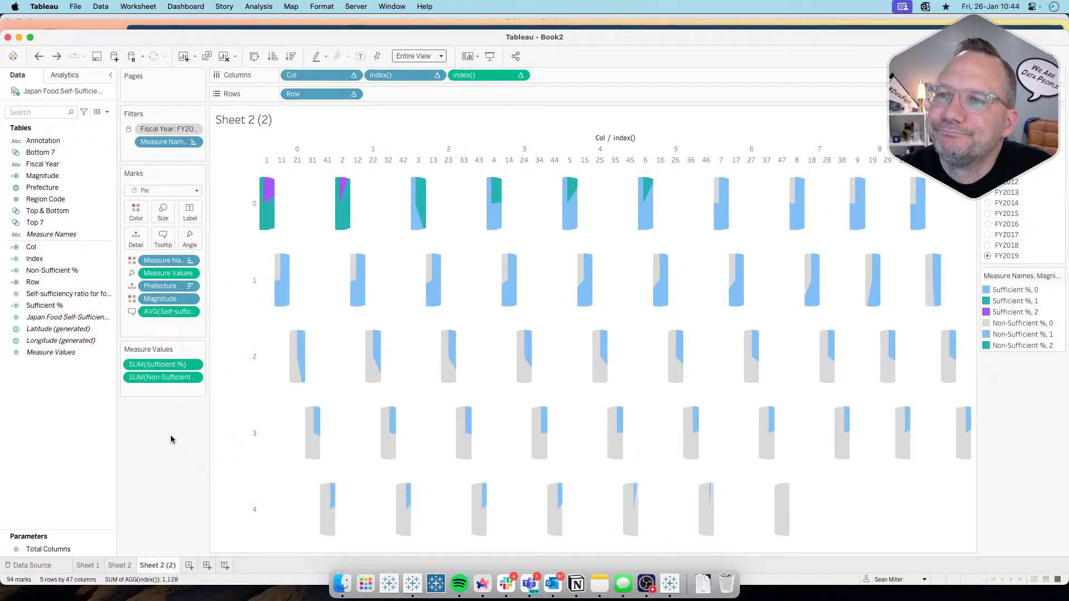
Step: Undo the index() changes on Columns back to the dual-axis donut layout
key("super+z")
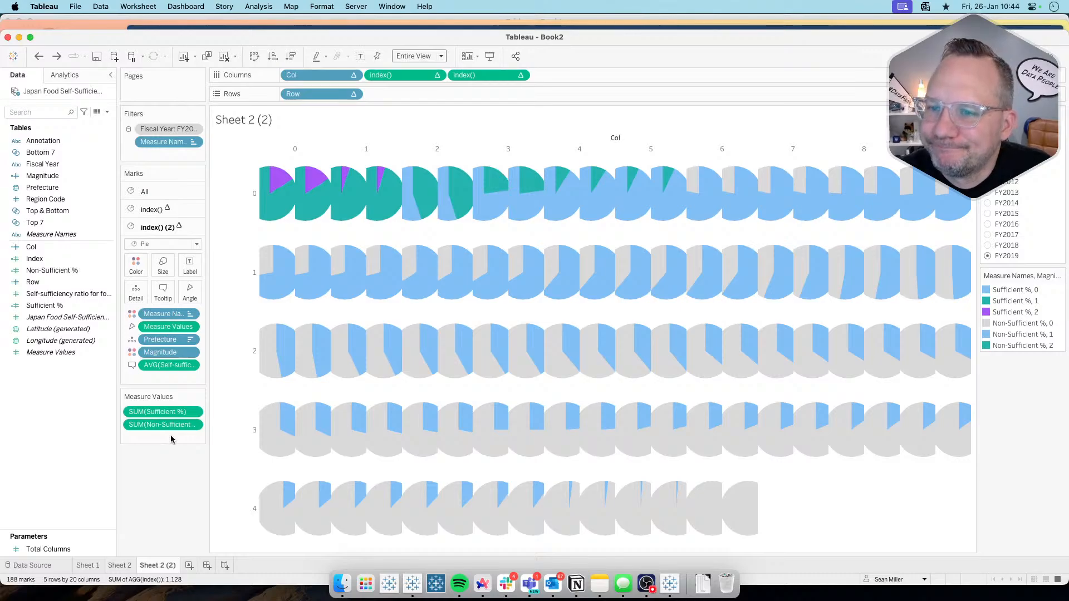
key("super+z")
key("super+z")
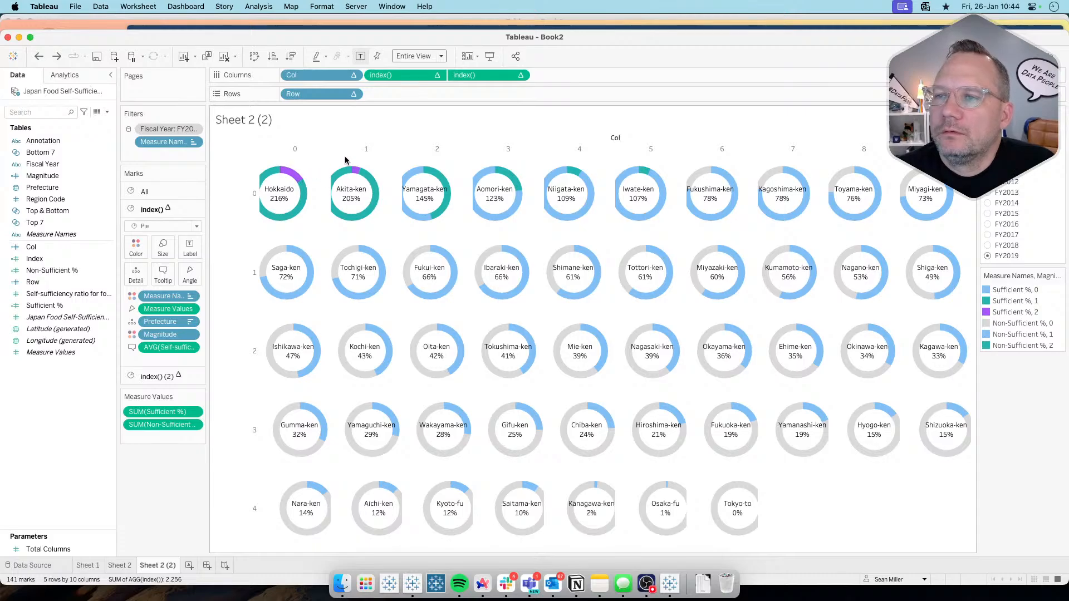
Step: Try excluding Prefecture from the table calculation of the first index() on Columns, and restore it
left_click(437, 76)
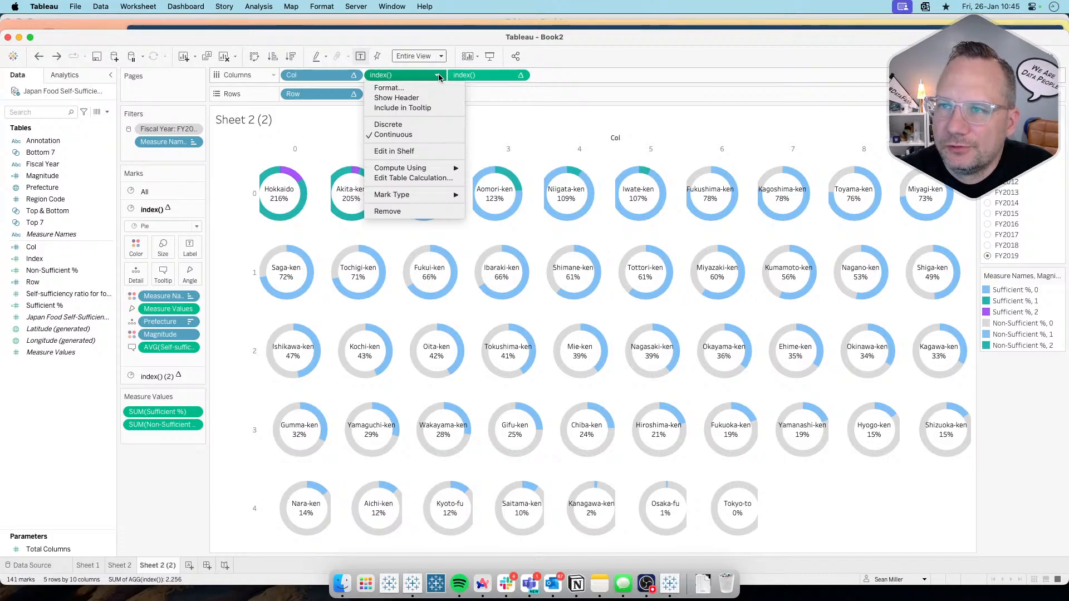
left_click(416, 179)
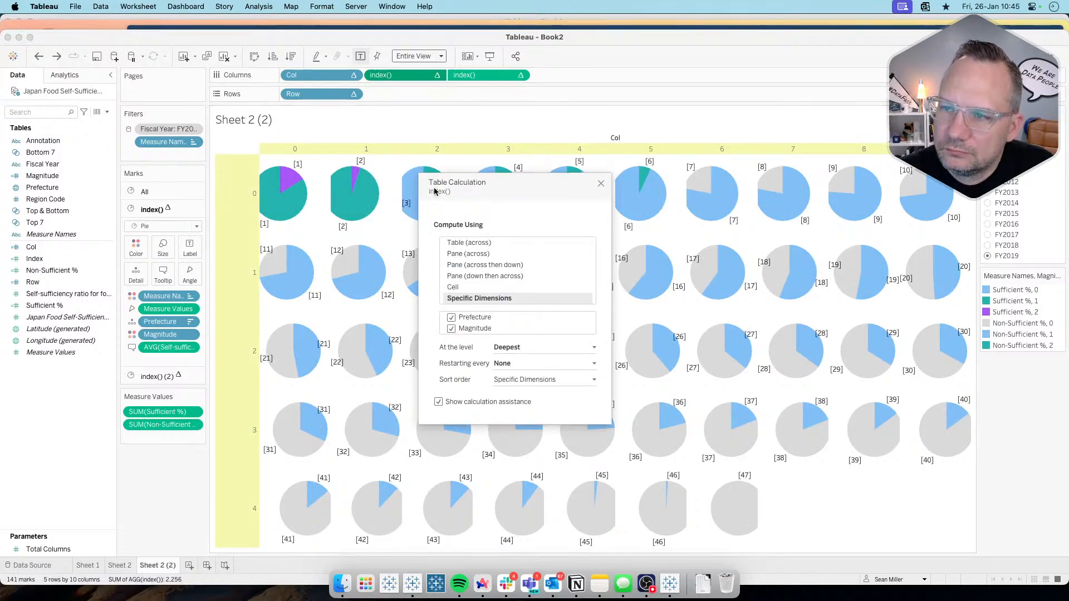
left_click(452, 318)
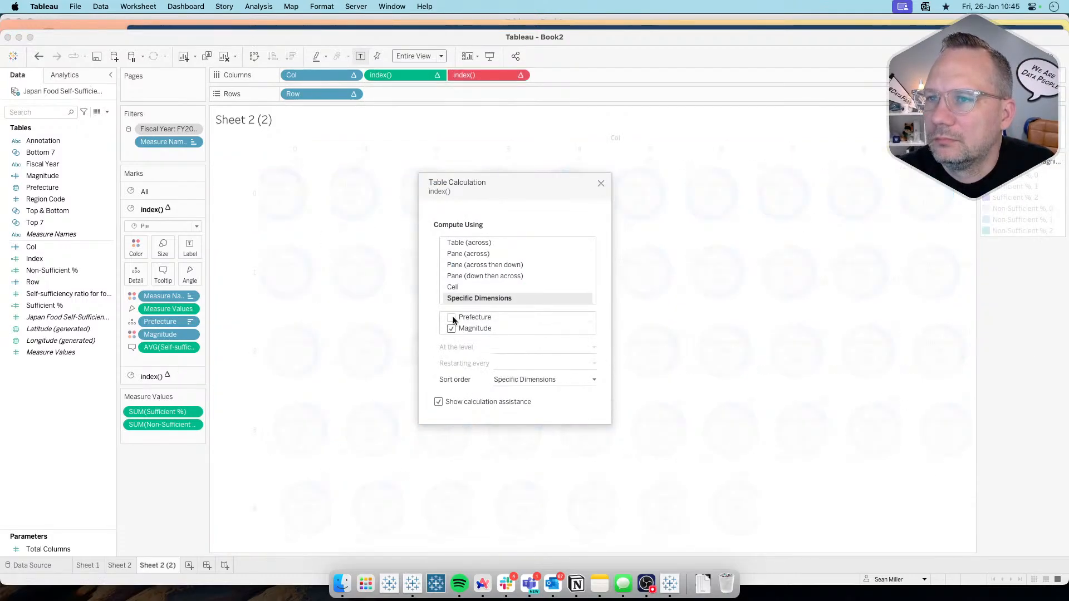
left_click(452, 318)
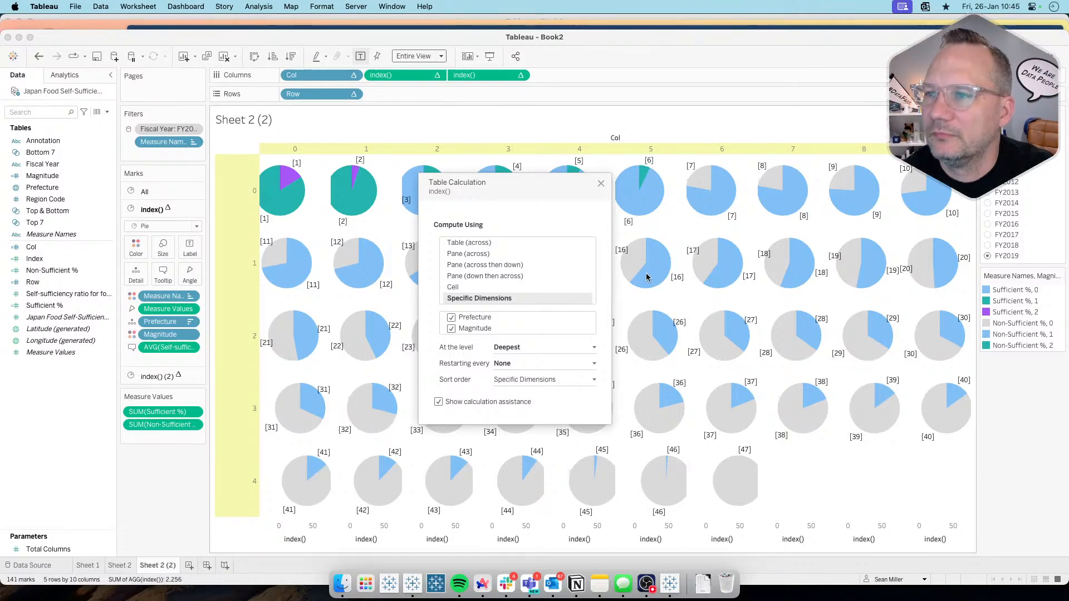
left_click(601, 184)
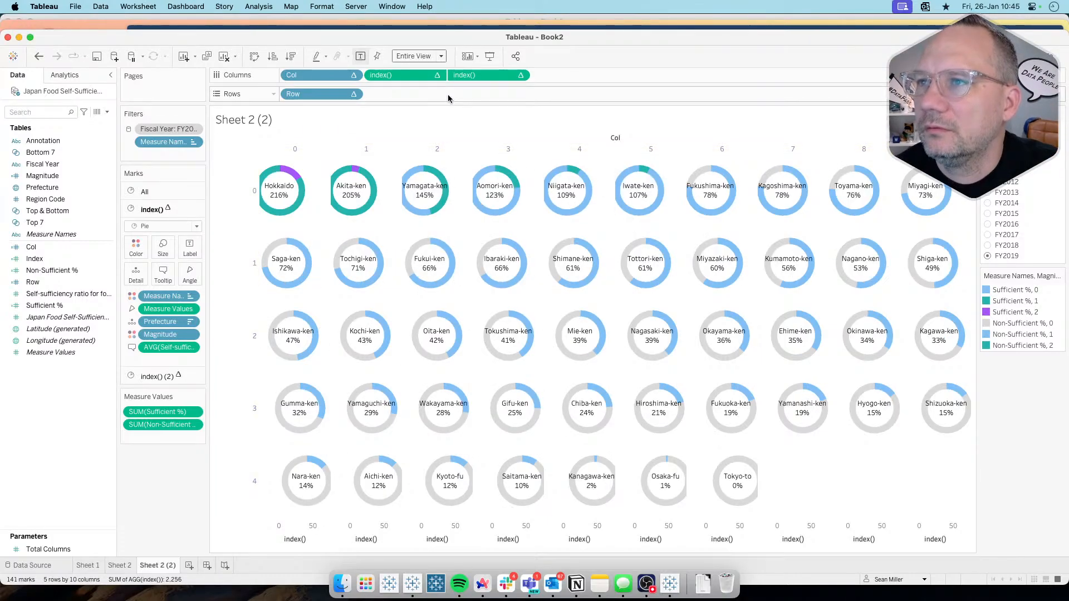
Step: Try removing both index() calculations from Columns and adding MIN(0) in their place, and undo the changes
left_click(407, 76)
left_click(503, 77, "super")
left_click_drag(504, 79, 167, 499)
double_click(396, 76)
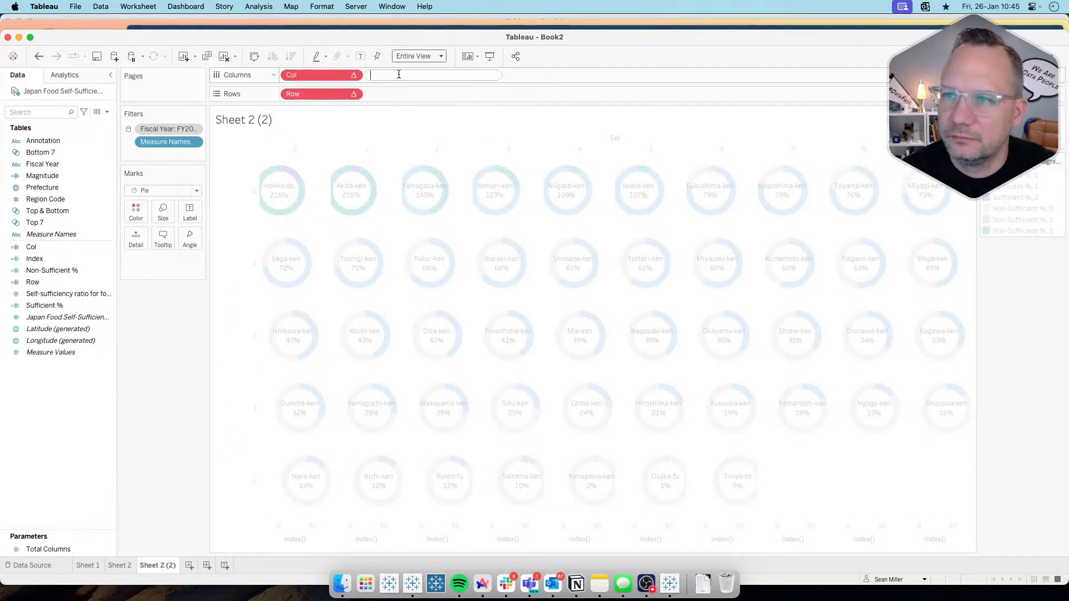
type("min")
key("Return")
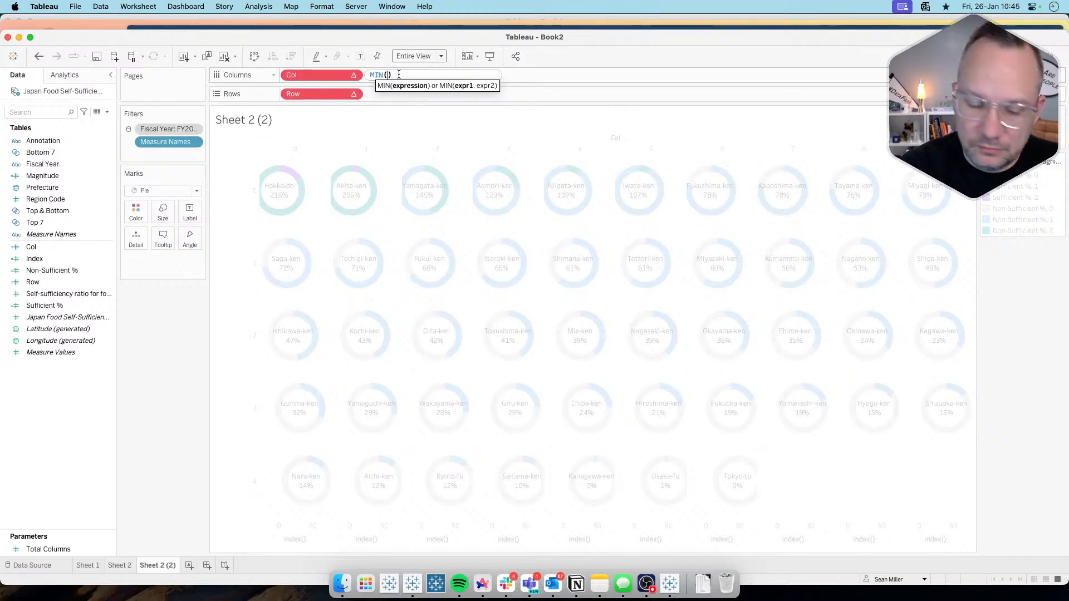
key("Return")
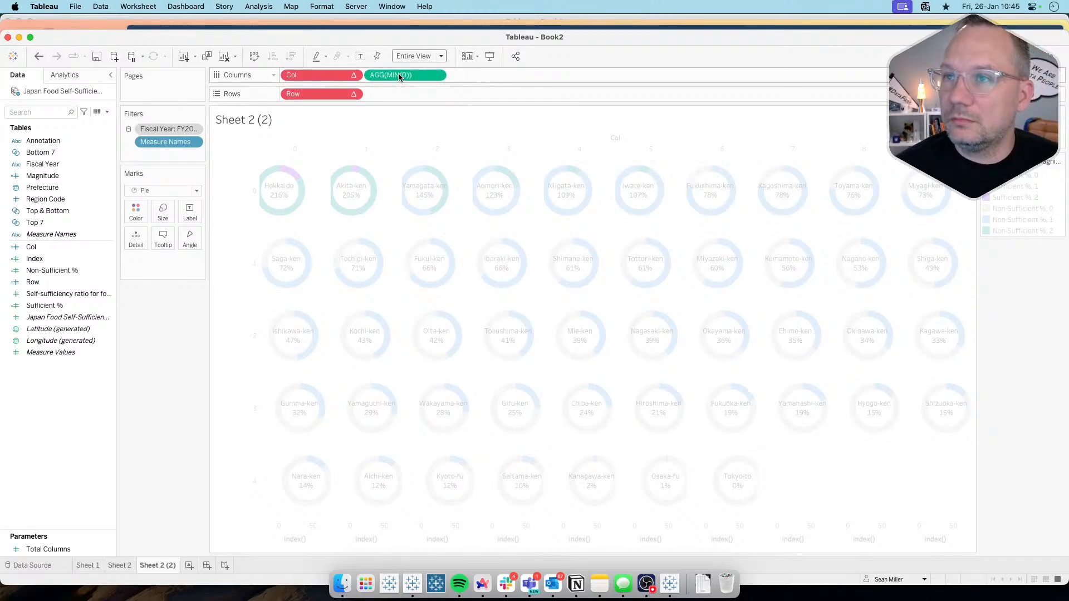
left_click(353, 76)
left_click(163, 363)
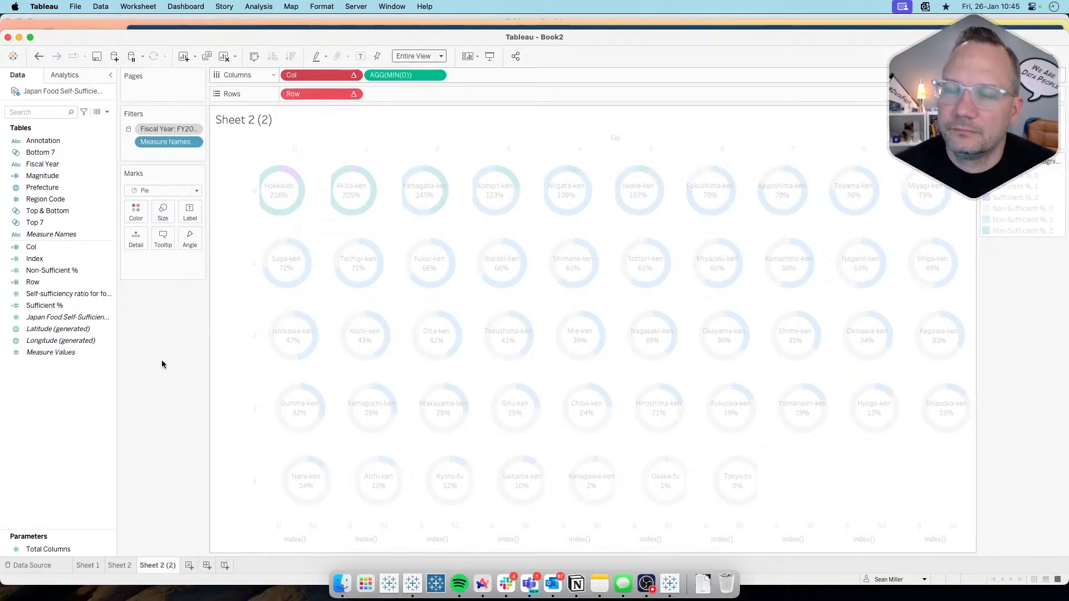
key("ctrl+z")
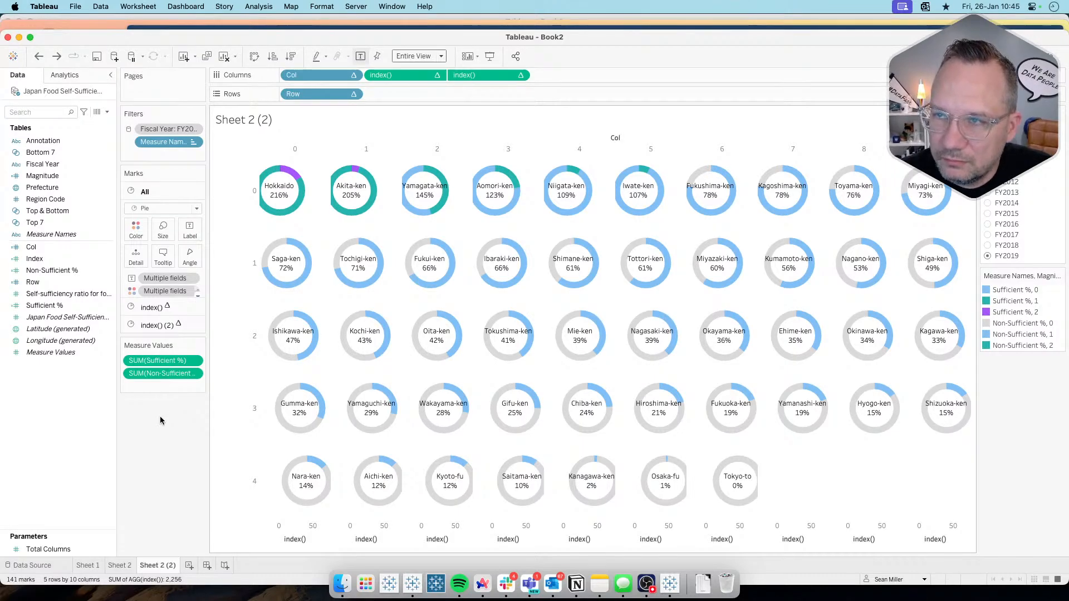
Step: Edit both index() calculations on Columns of Sheet 2 (2) in place, replacing each with MIN(0)
double_click(405, 75)
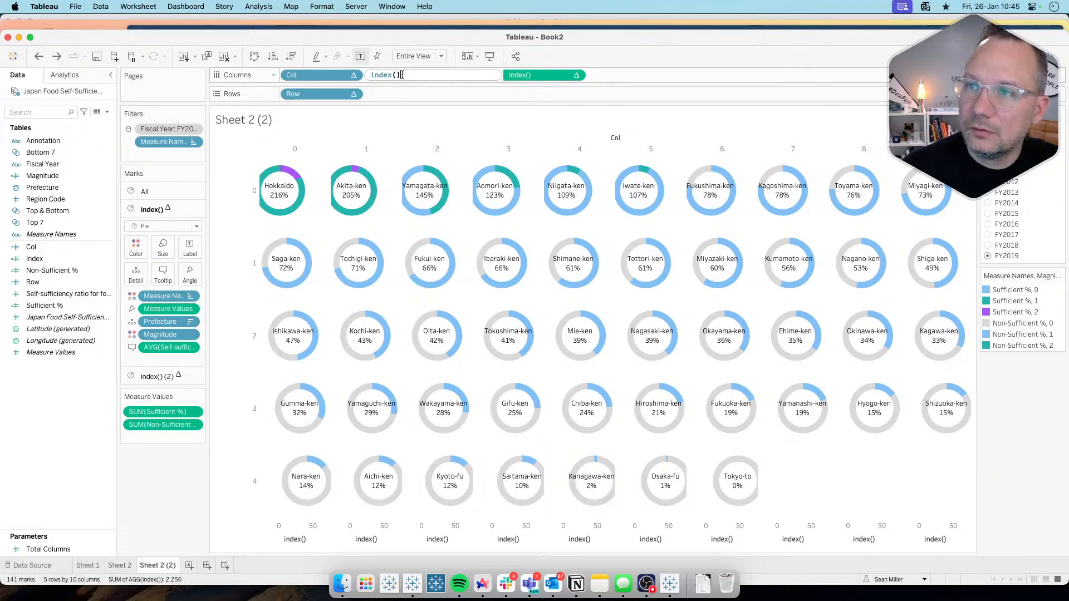
key("ctrl+a")
type("MIN(0")
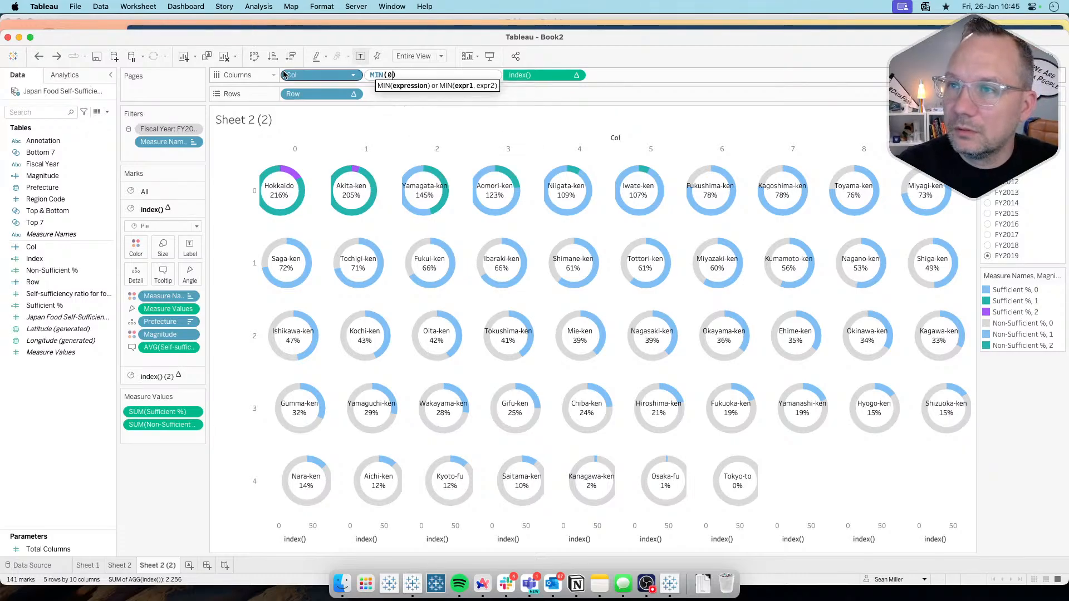
key("Return")
double_click(480, 76)
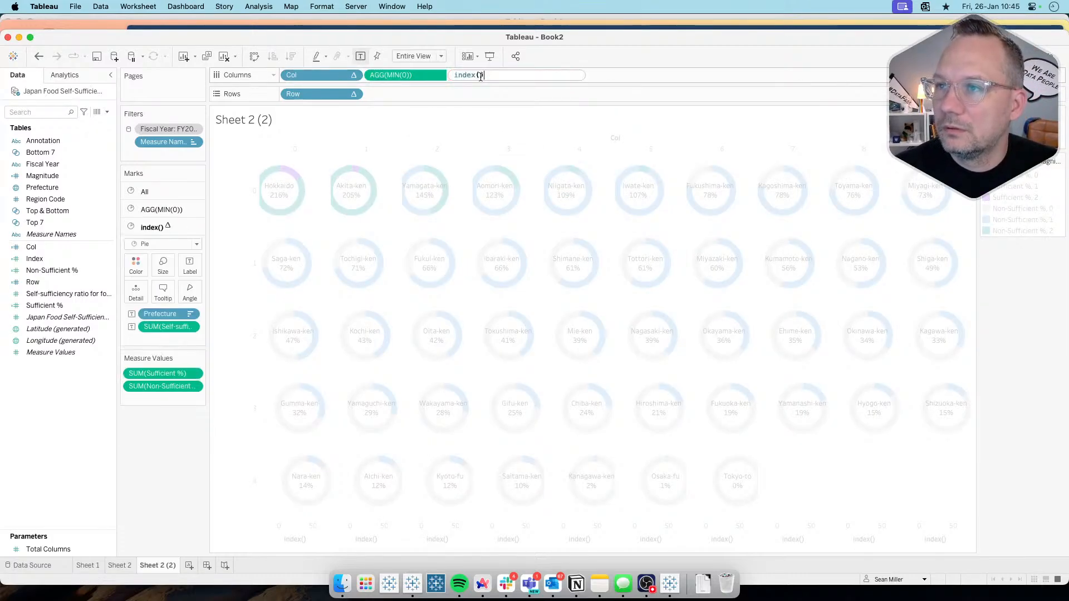
key("ctrl+a")
type("MIN(0")
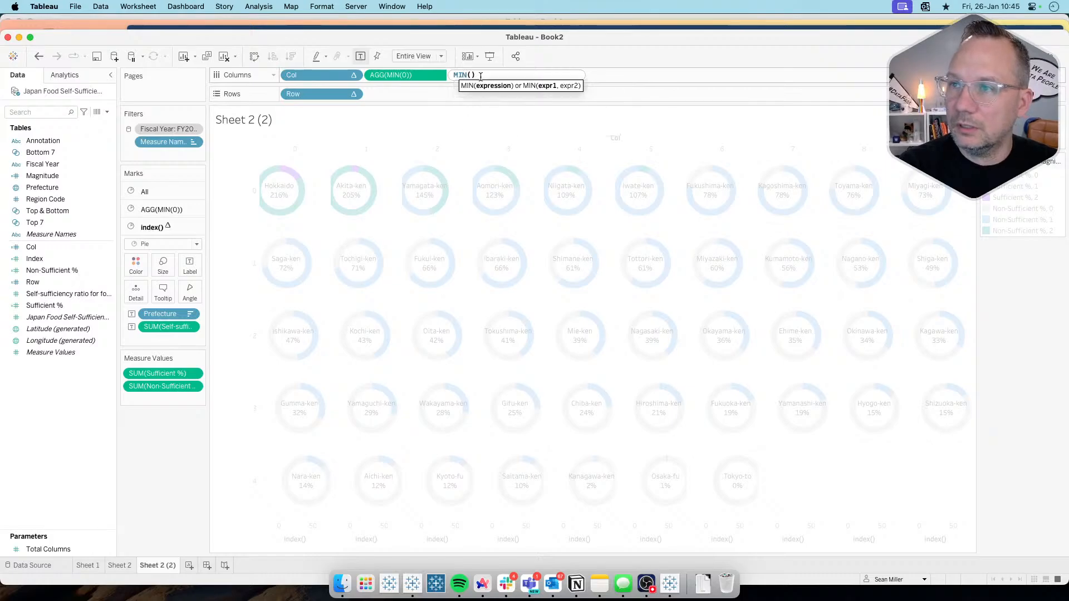
key("Return")
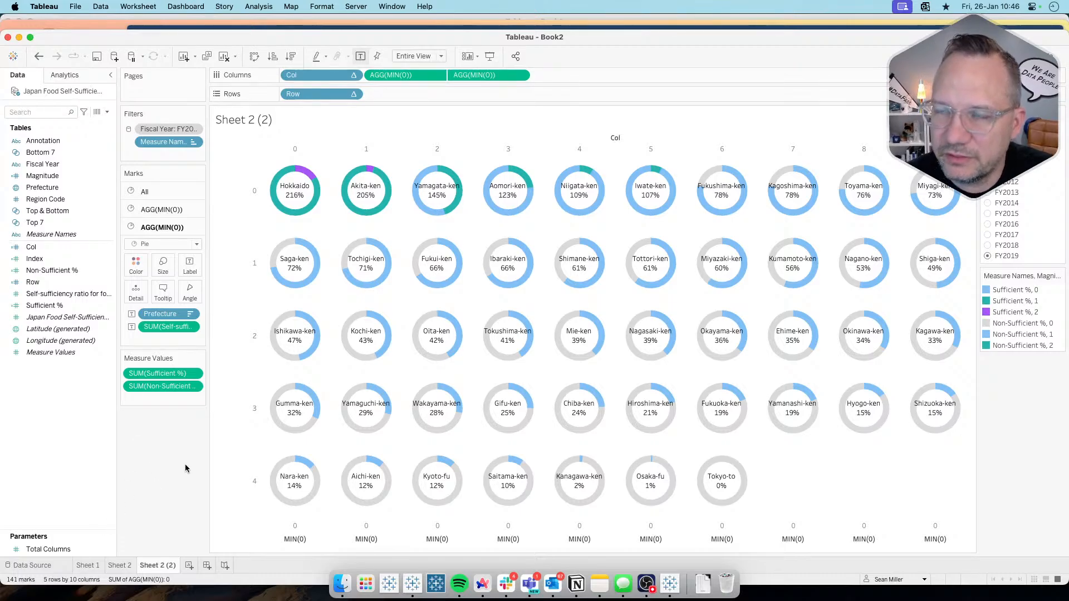
Step: Try replacing both index() calculations on Columns of Sheet 2 with MIN(0), and undo both edits
left_click(121, 566)
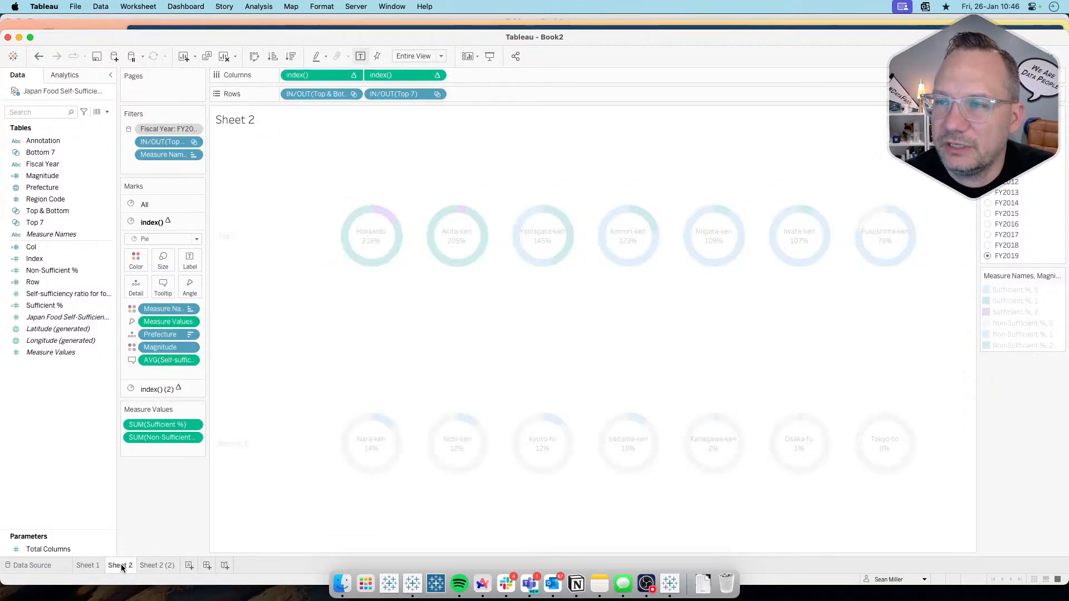
double_click(320, 72)
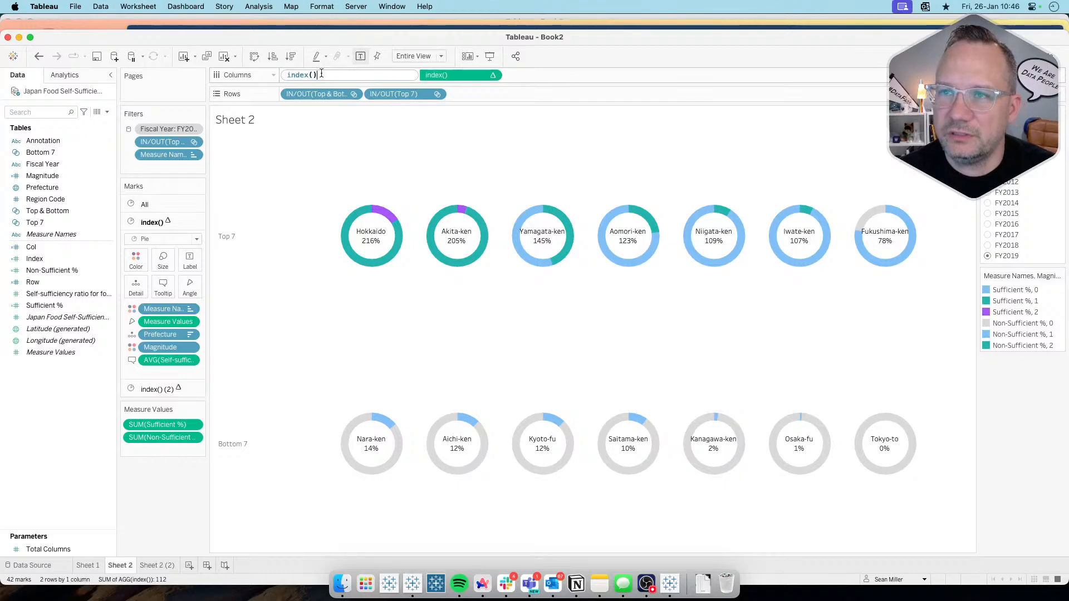
left_click_drag(321, 73, 255, 73)
type("min")
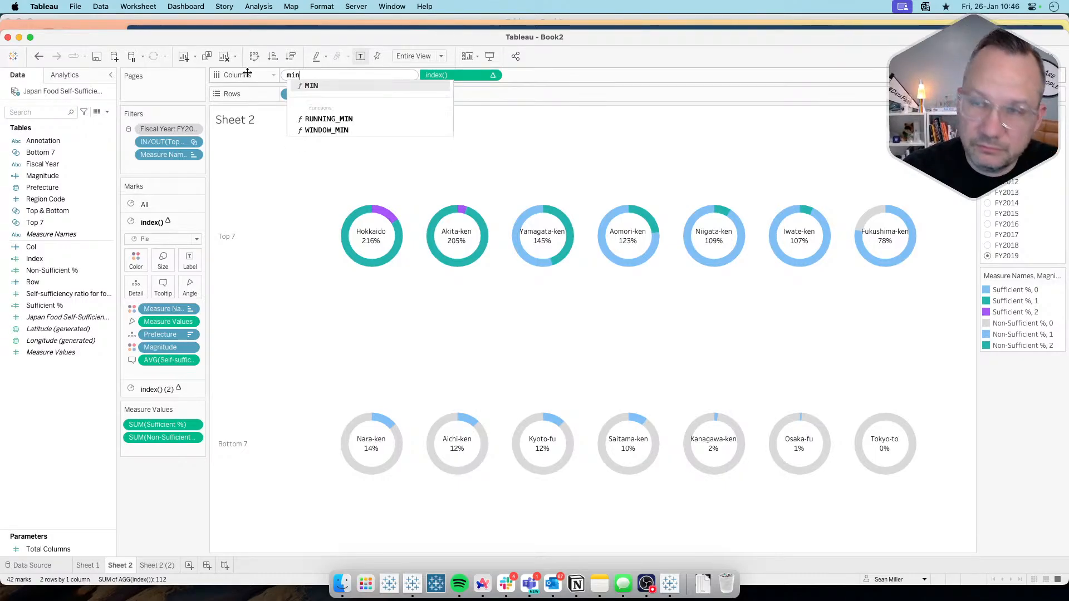
type("(0)")
key("Return")
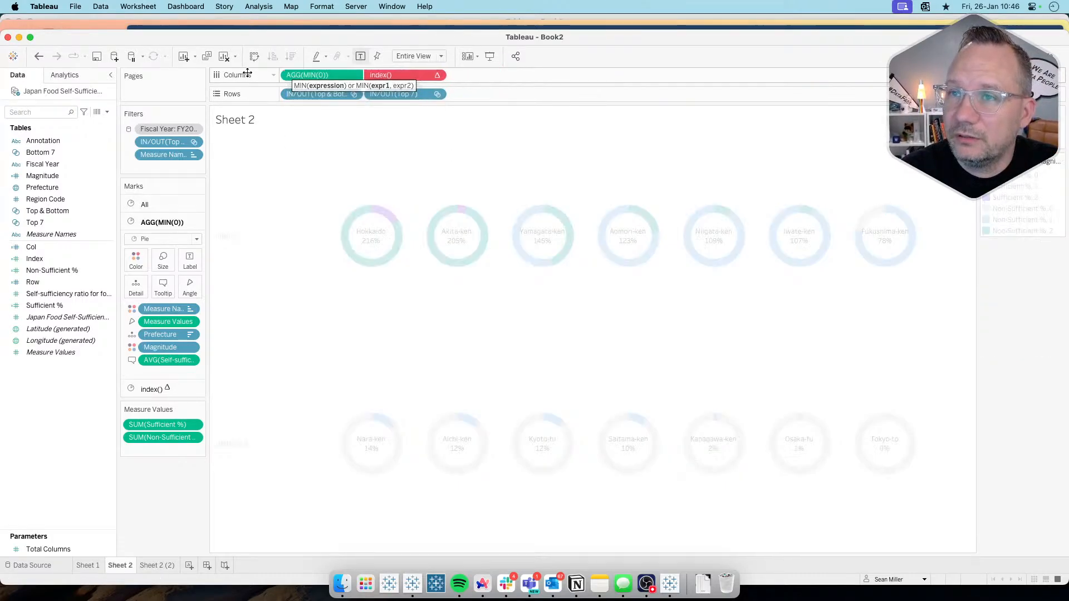
double_click(393, 78)
type("min")
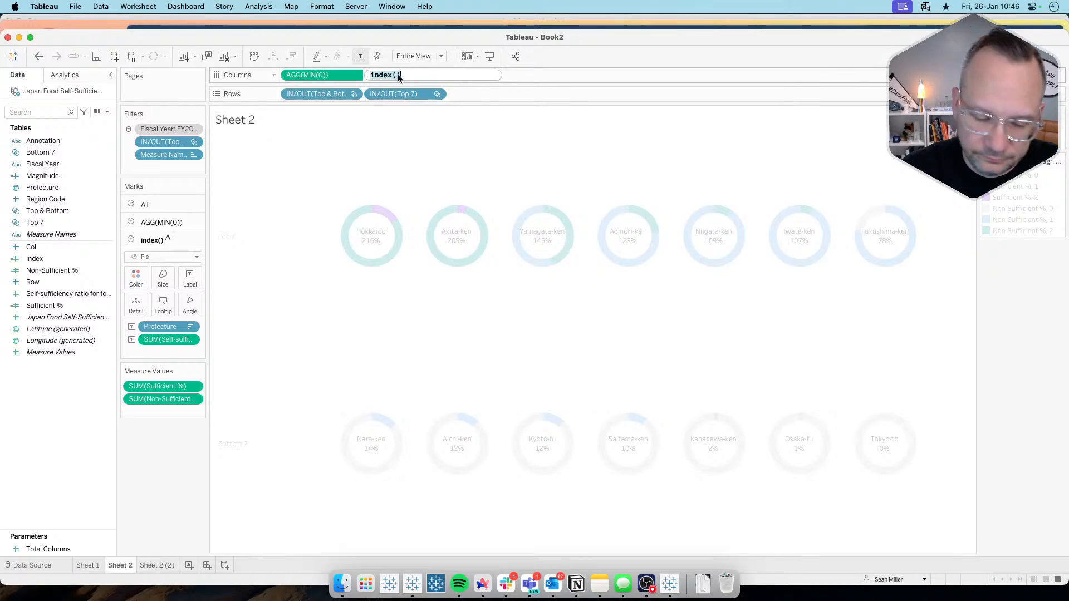
type("(0)")
key("Return")
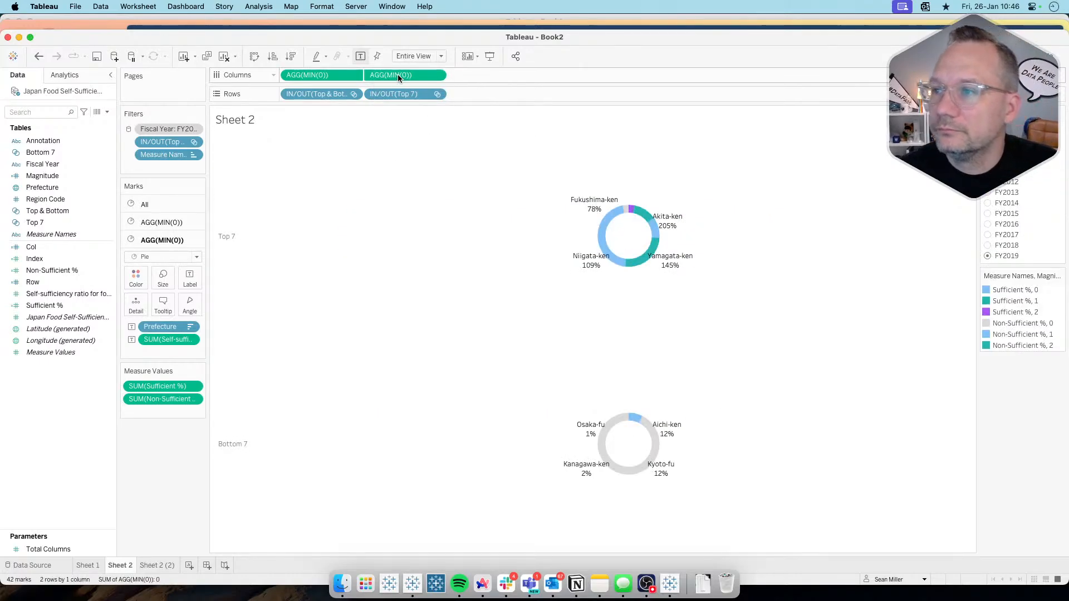
key("super+z")
key("super+z")
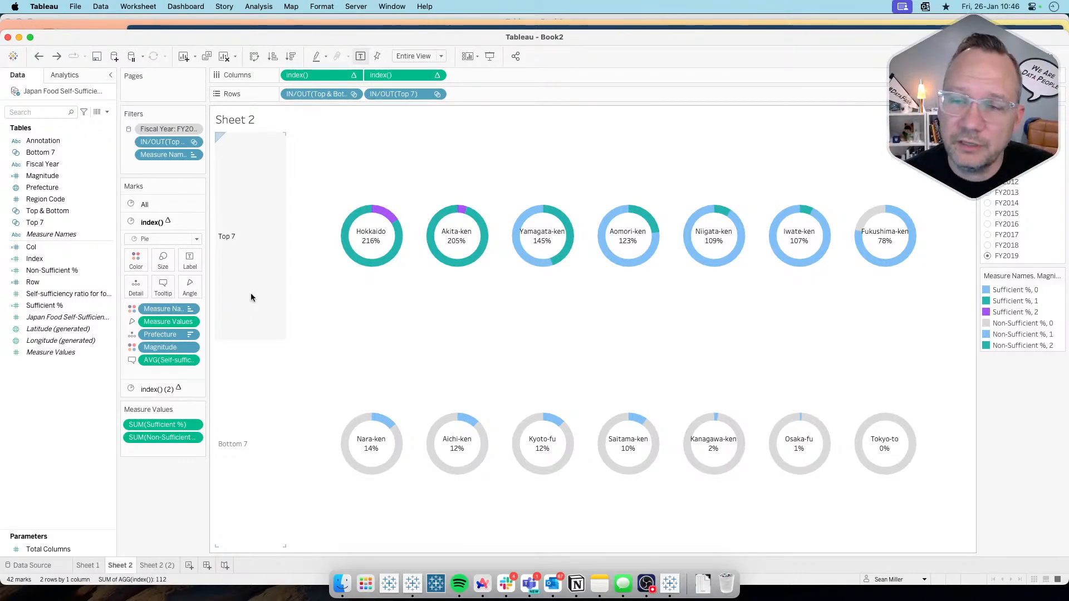
Step: Hide the Col and Row headers and the MIN(0) axis on Sheet 2 (2)
left_click(156, 565)
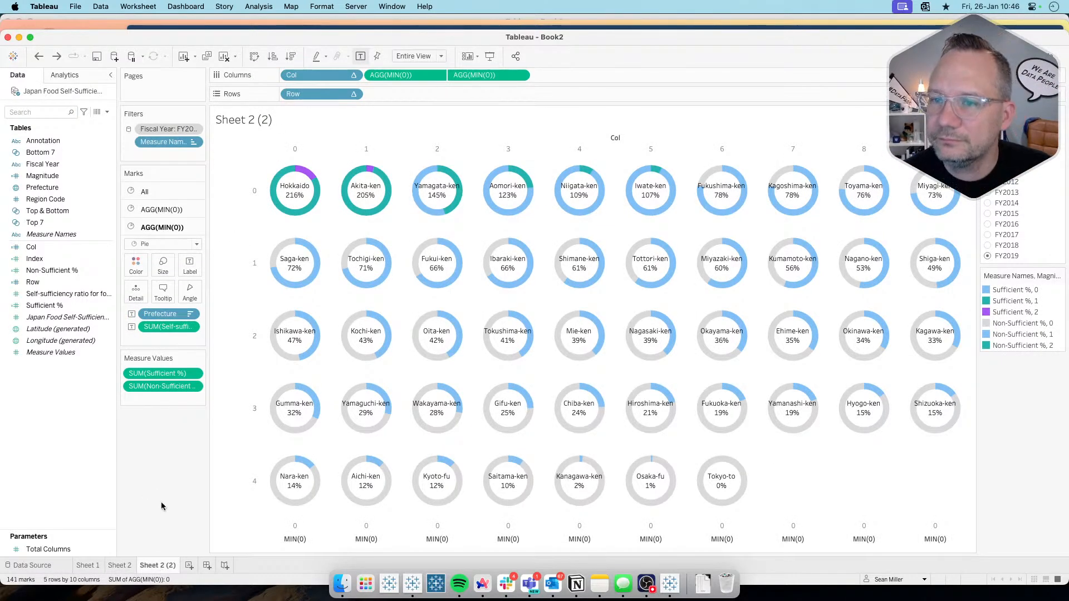
left_click(353, 74)
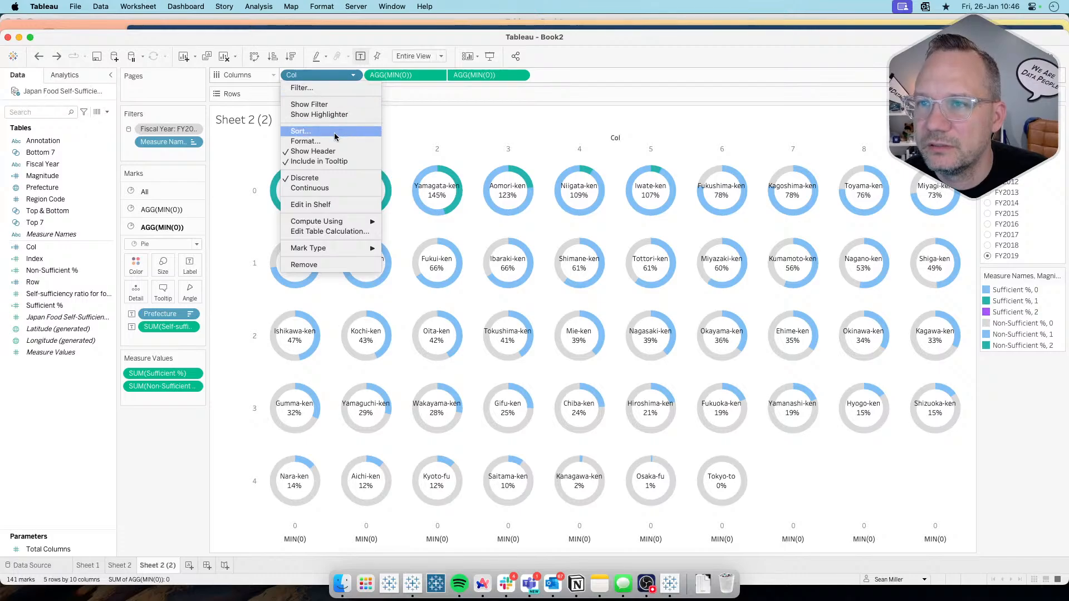
left_click(341, 150)
left_click(353, 93)
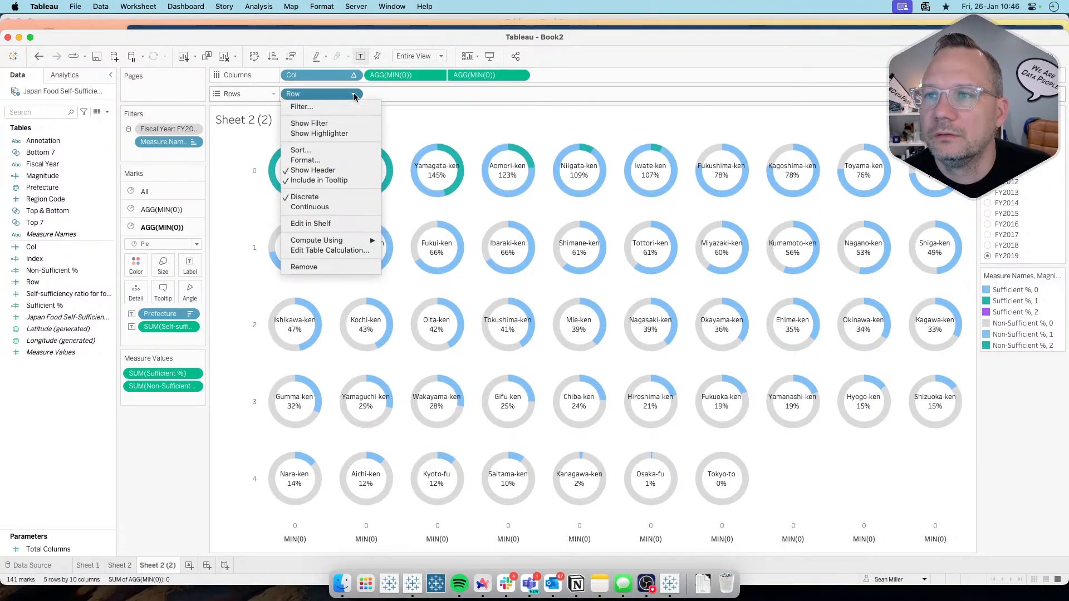
left_click(339, 167)
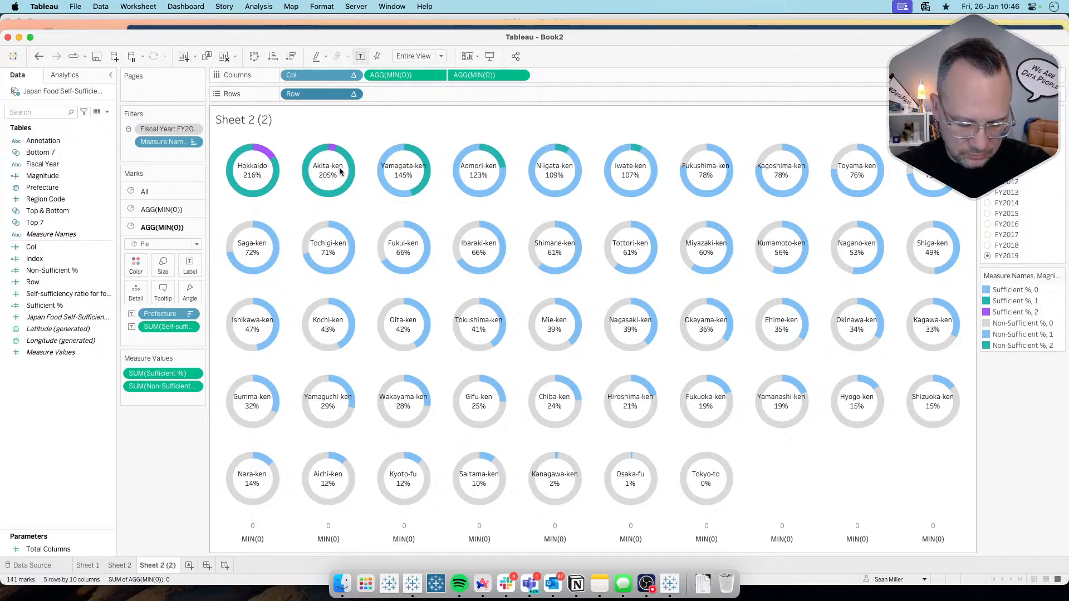
left_click(437, 76)
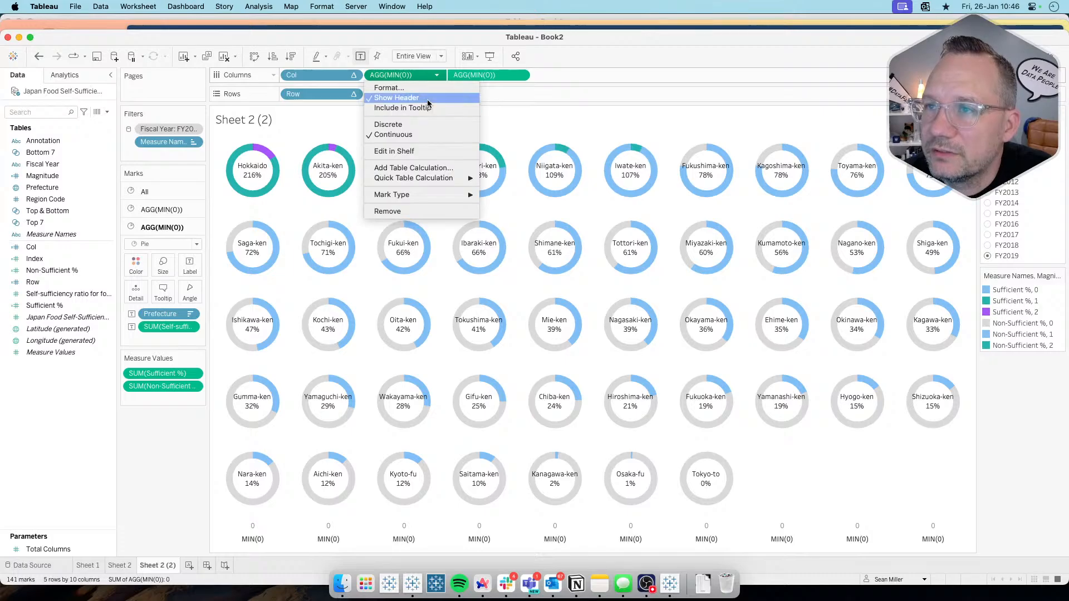
left_click(427, 99)
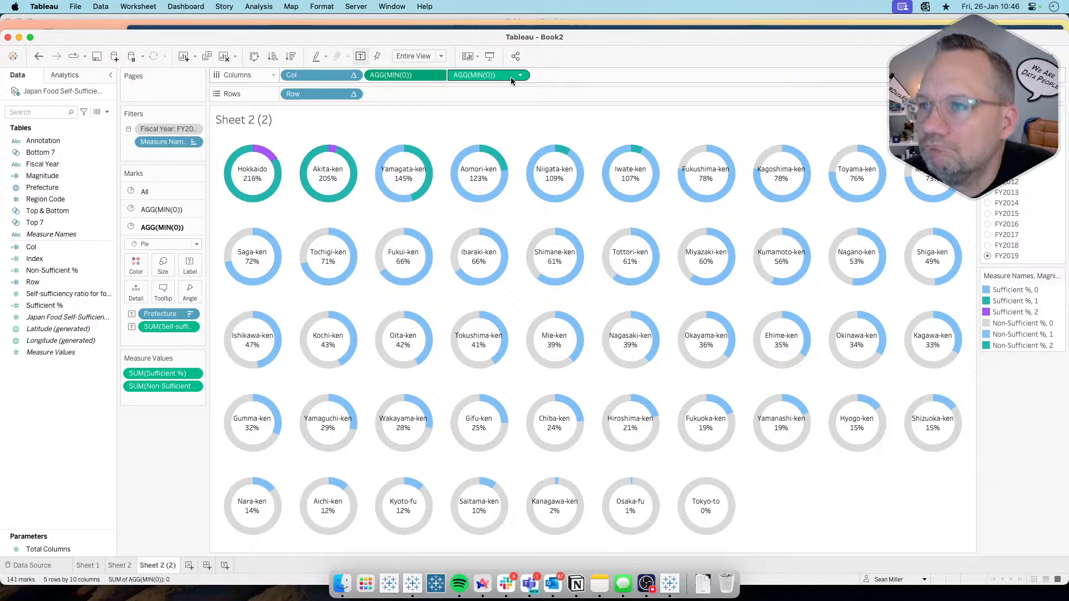
Step: Create a new dashboard and set its fixed size to Generic Desktop (1366 x 768), checking it against the challenge requirements
left_click(204, 562)
left_click(72, 160)
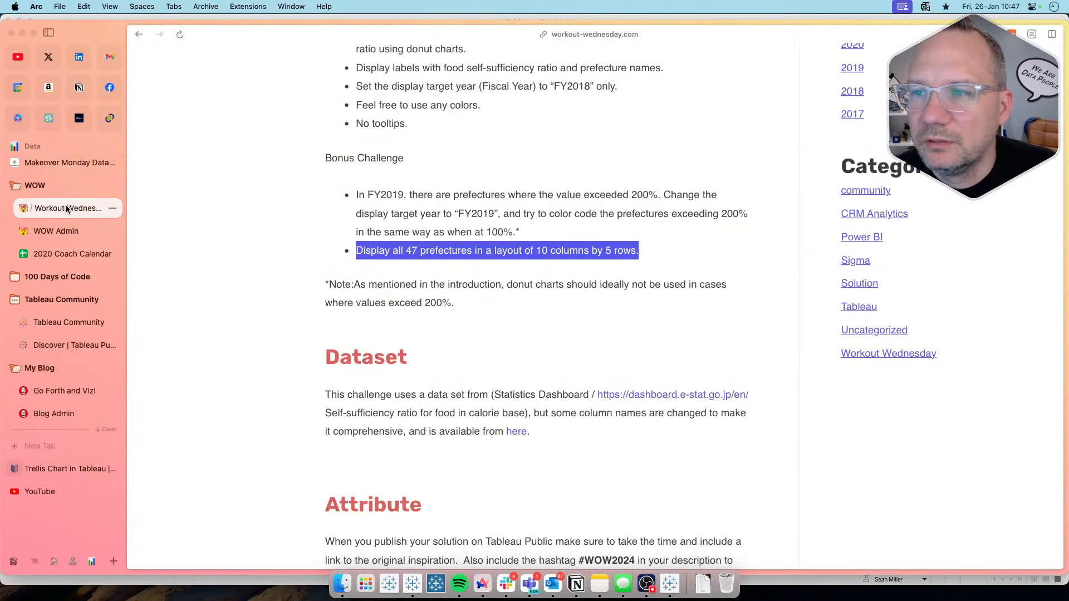
scroll(314, 181, "up", 5)
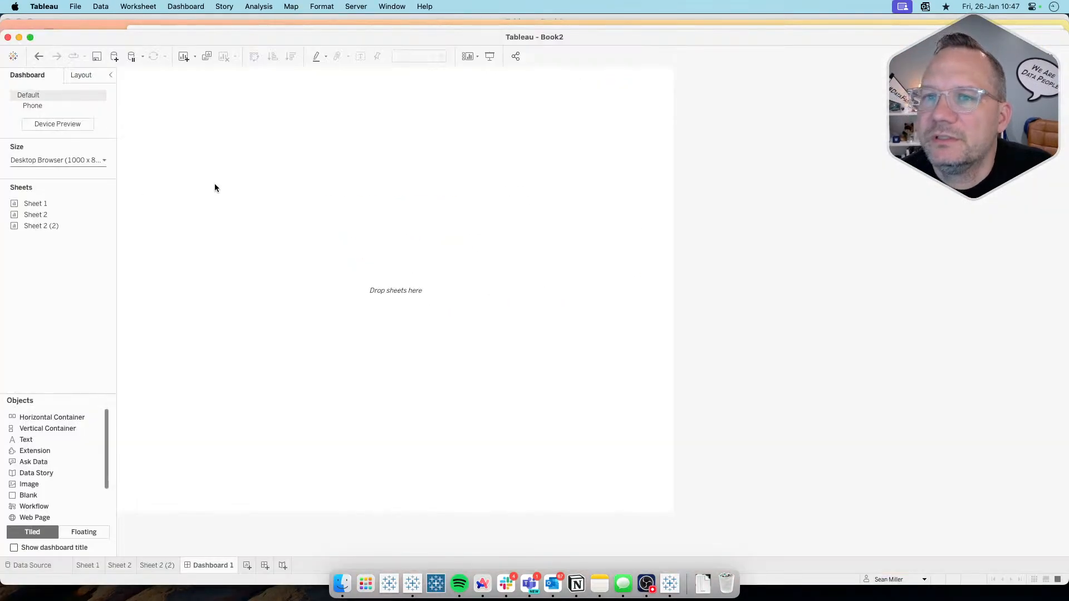
left_click(67, 160)
left_click(57, 194)
left_click(51, 202)
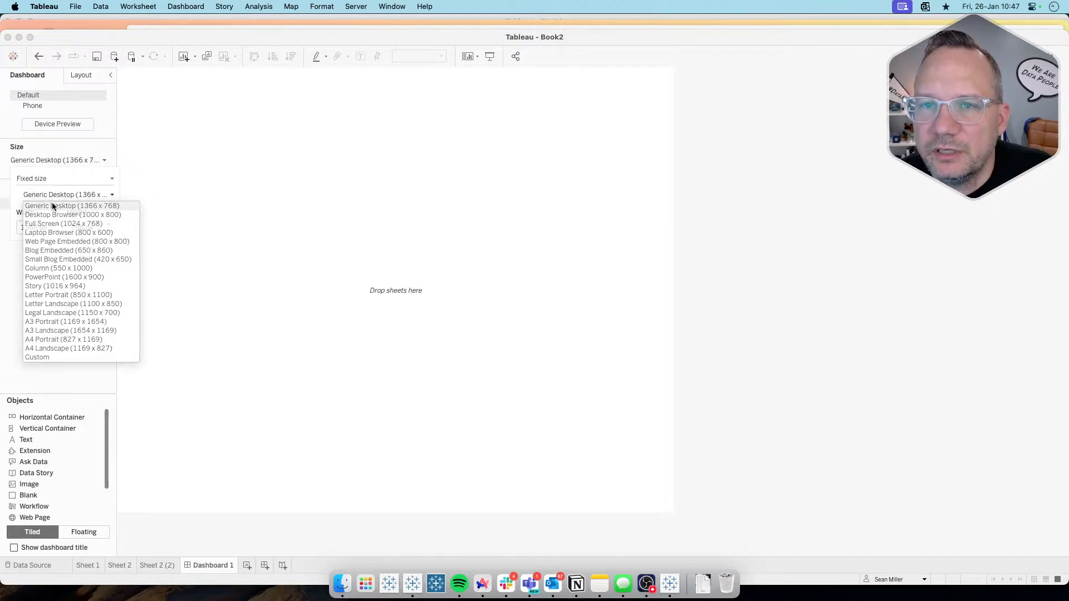
left_click(56, 268)
key("super+Tab")
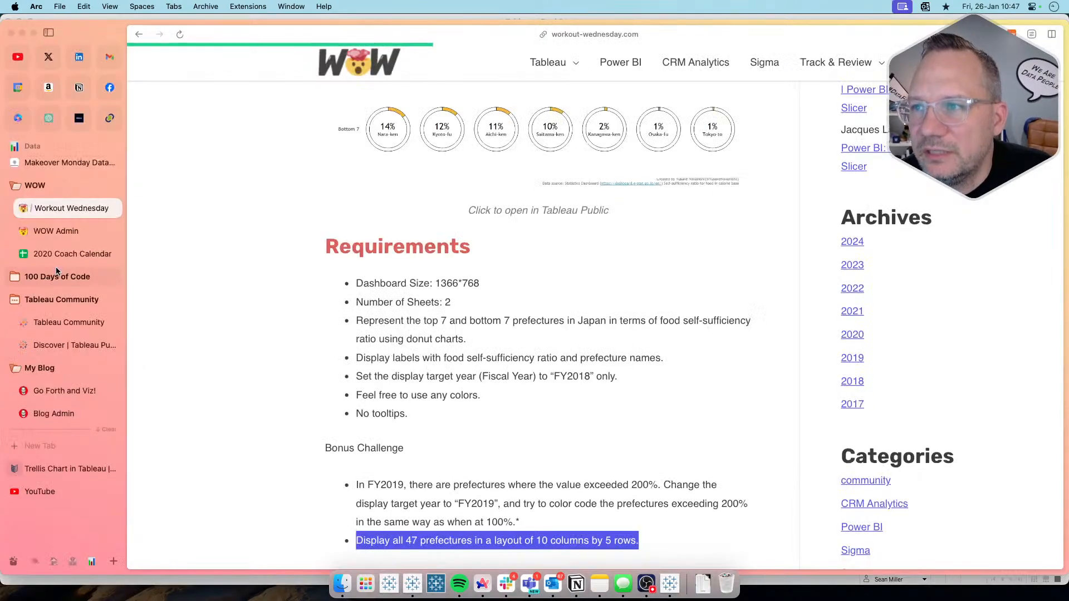
key("super+Tab")
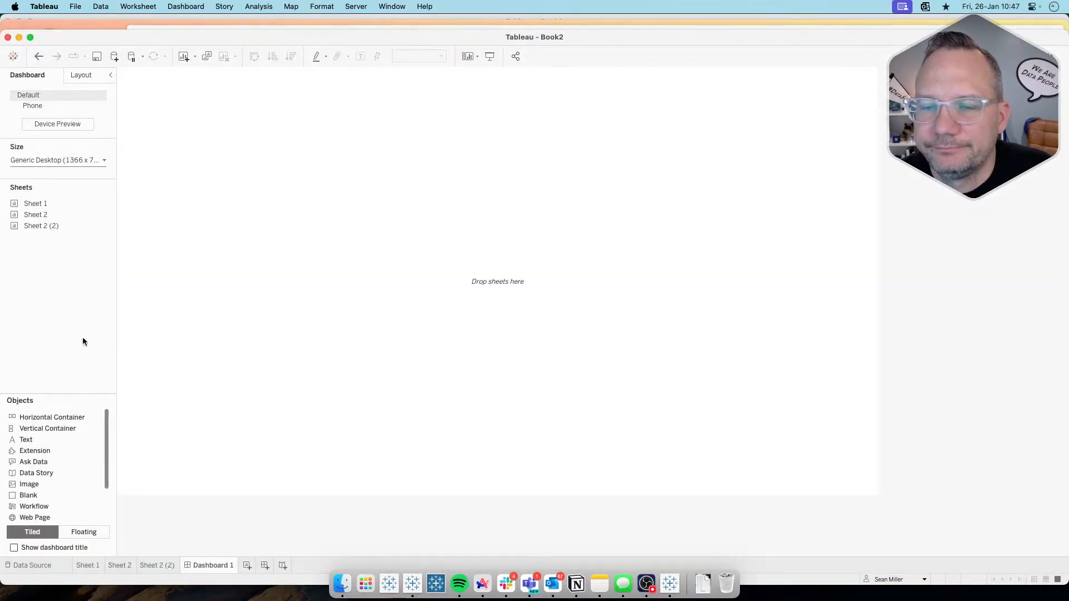
Step: Add Sheet 2 (2) to the empty dashboard as a tiled sheet
mouse_move(45, 222)
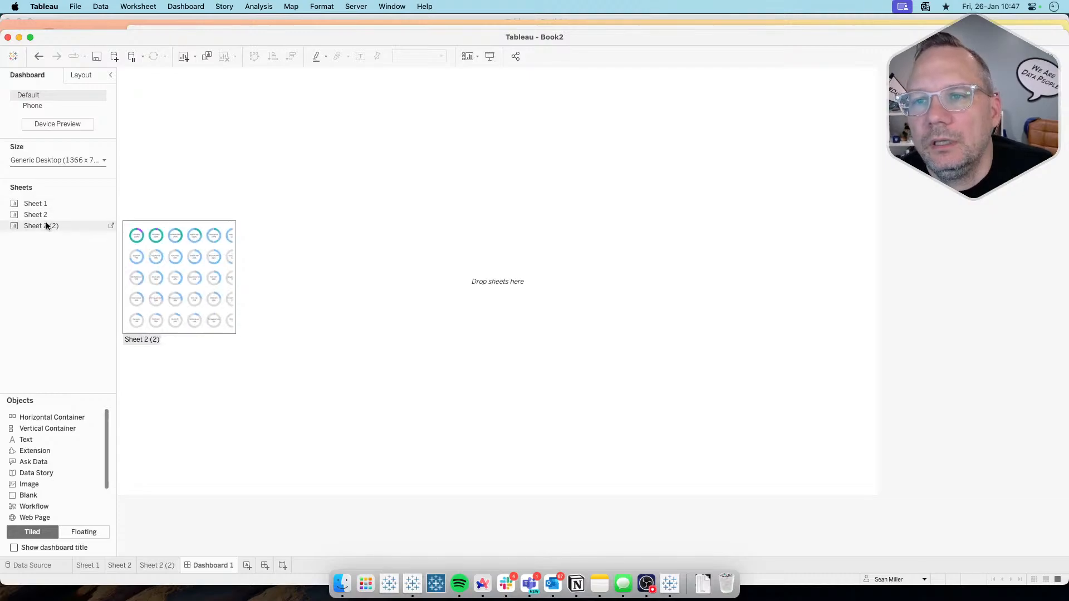
left_click_drag(46, 226, 266, 229)
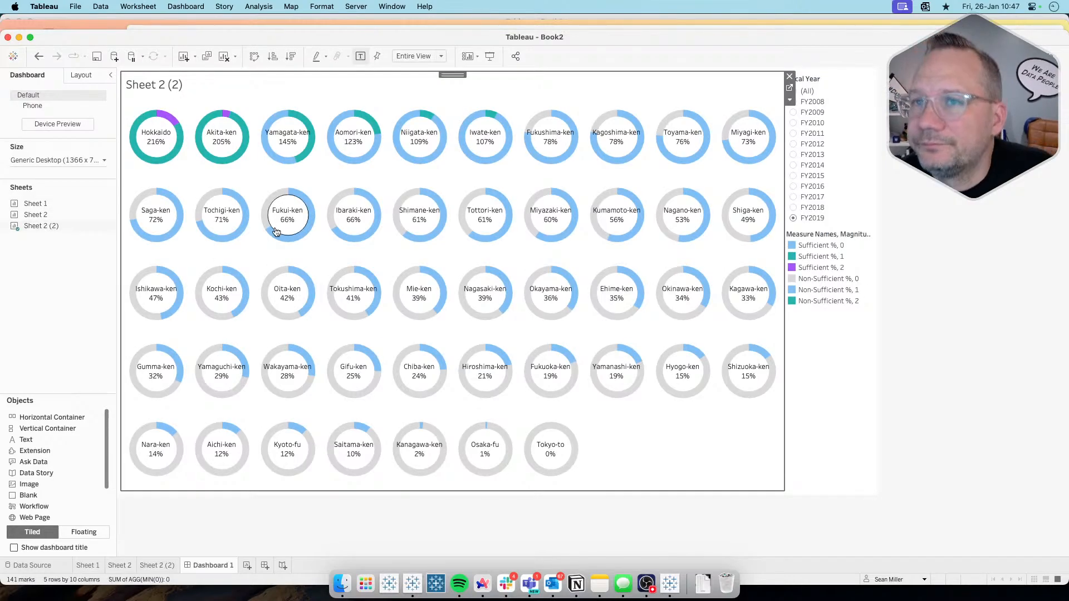
Step: Hide the sheet title of the donut trellis and remove the Measure Names color legend from Dashboard 1
right_click(217, 81)
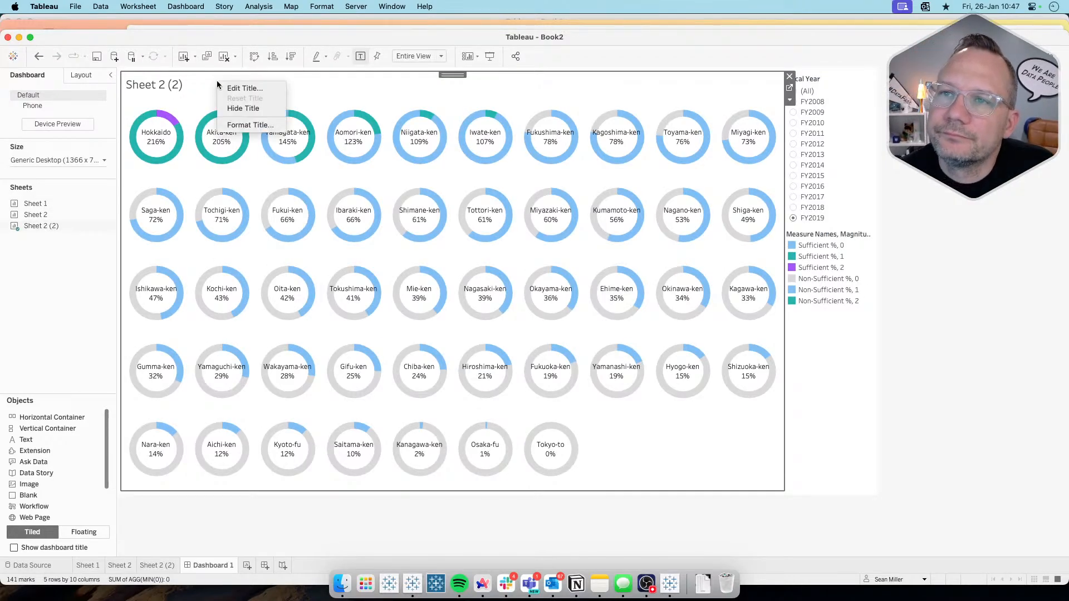
left_click(233, 109)
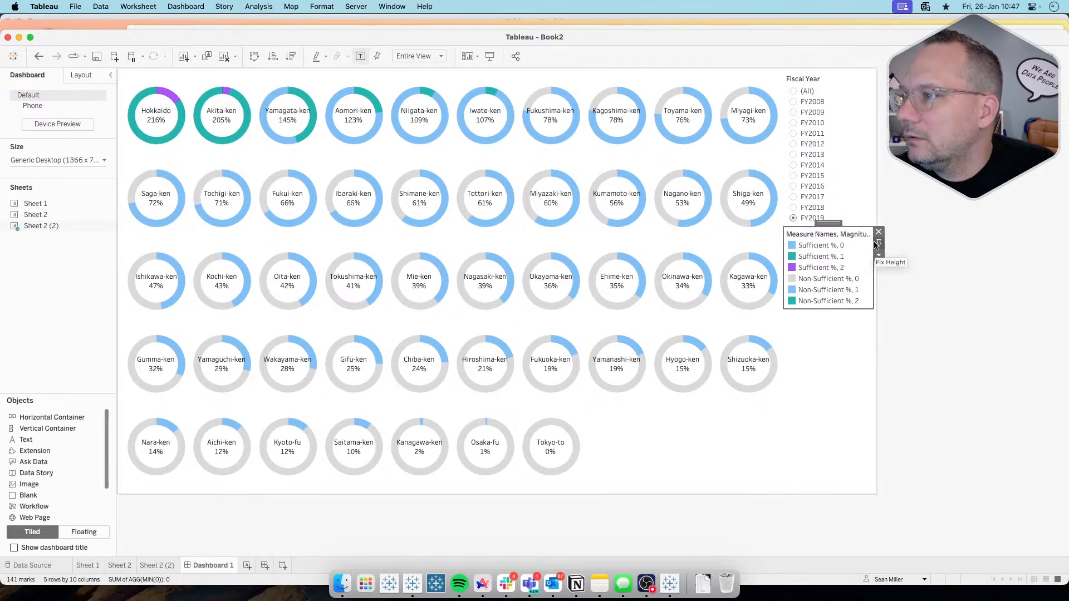
left_click(878, 232)
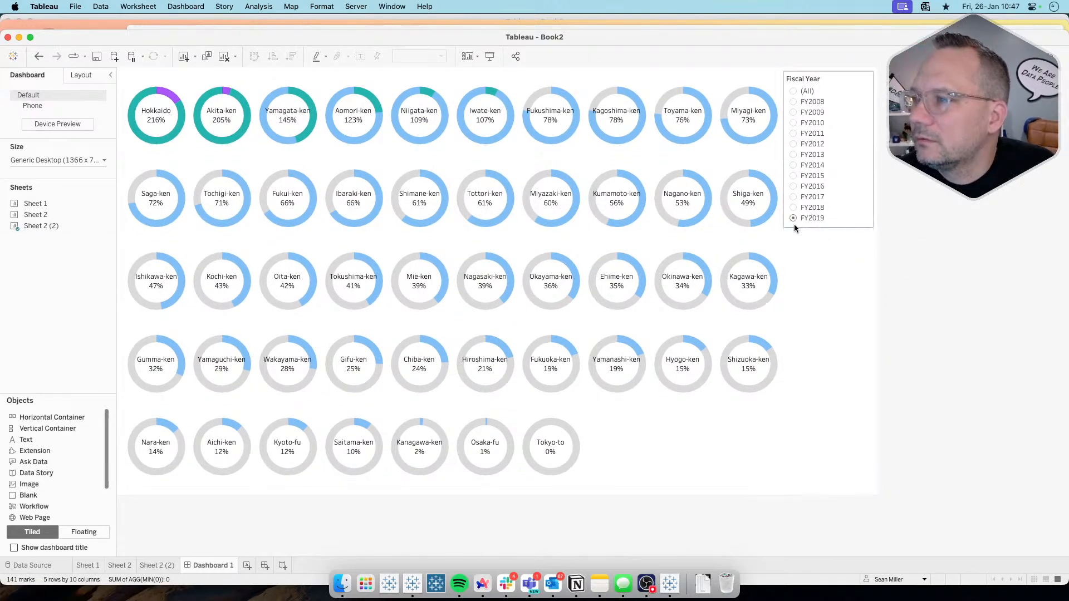
Step: Test the Fiscal Year filter on the dashboard with FY2018, FY2017 and FY2016, and set it back to FY2018
left_click(794, 208)
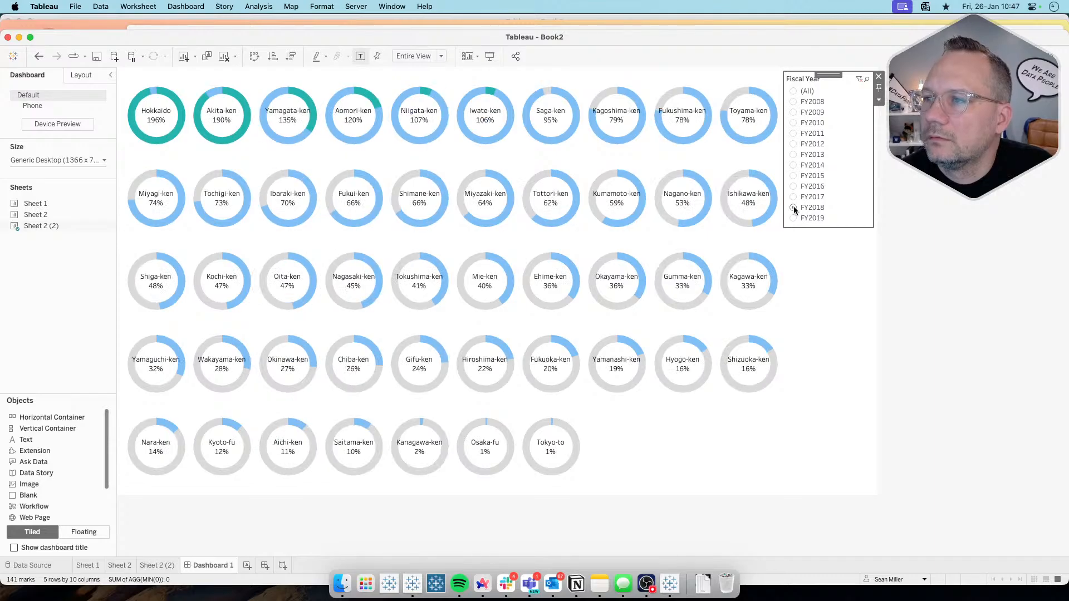
left_click(794, 198)
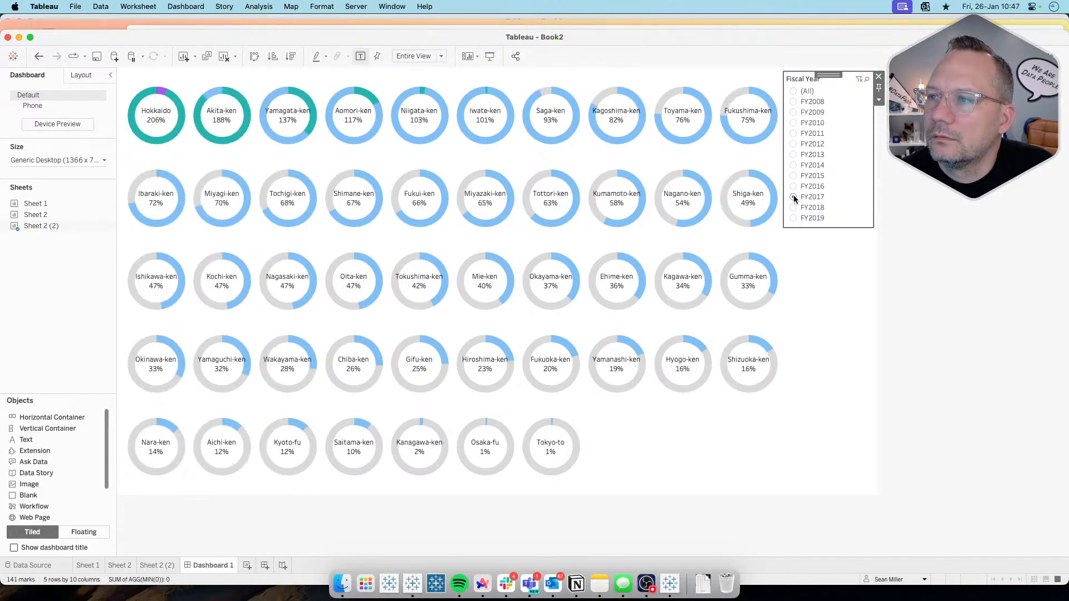
left_click(794, 187)
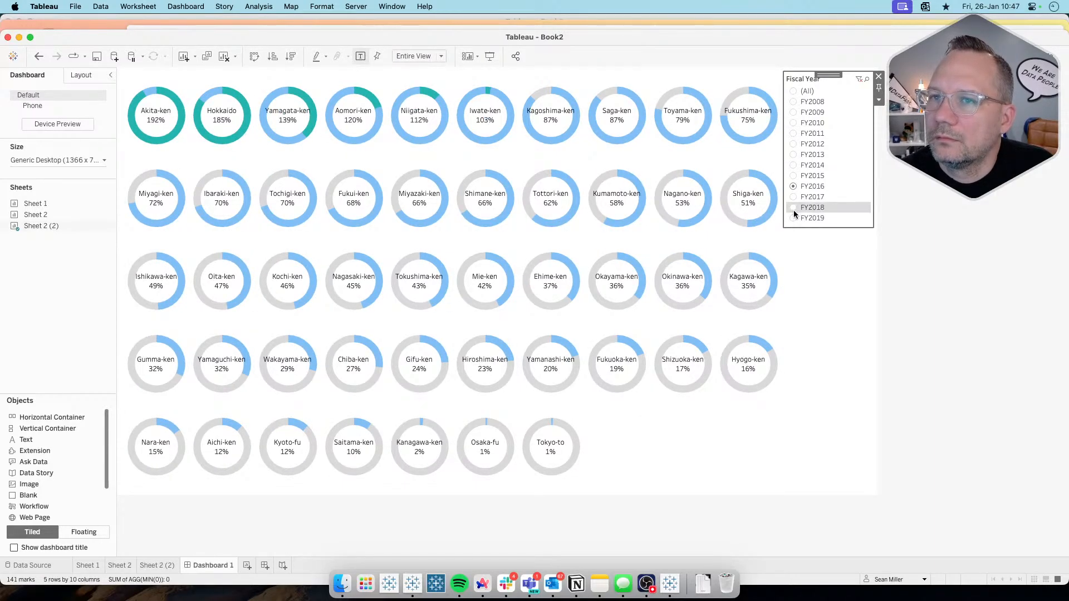
left_click(794, 208)
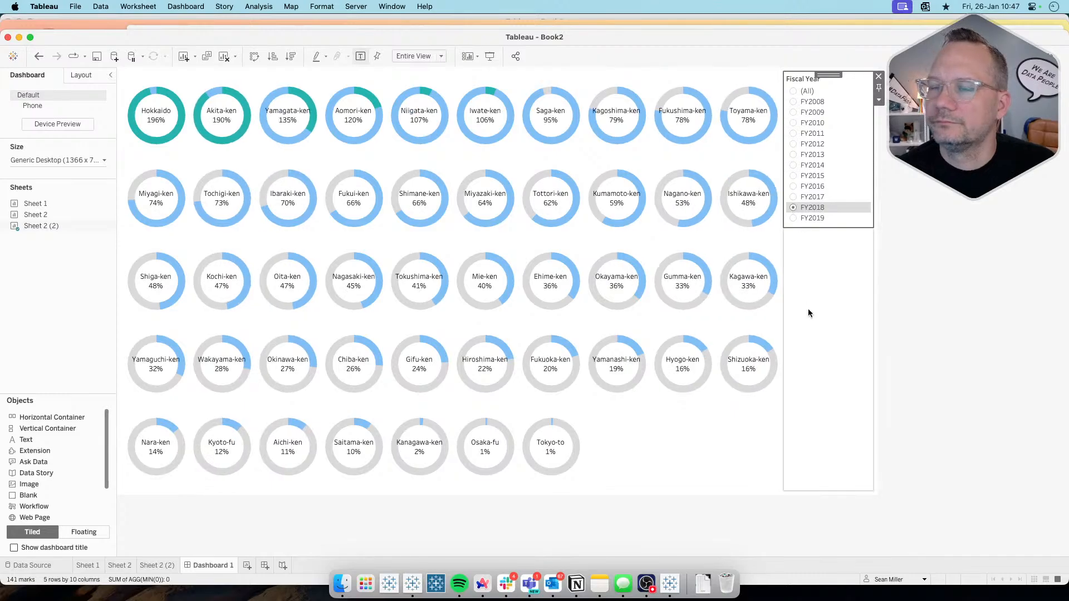
Step: Duplicate Dashboard 1 and swap the Sheet 2 (2) trellis in the copy for Sheet 2
right_click(217, 566)
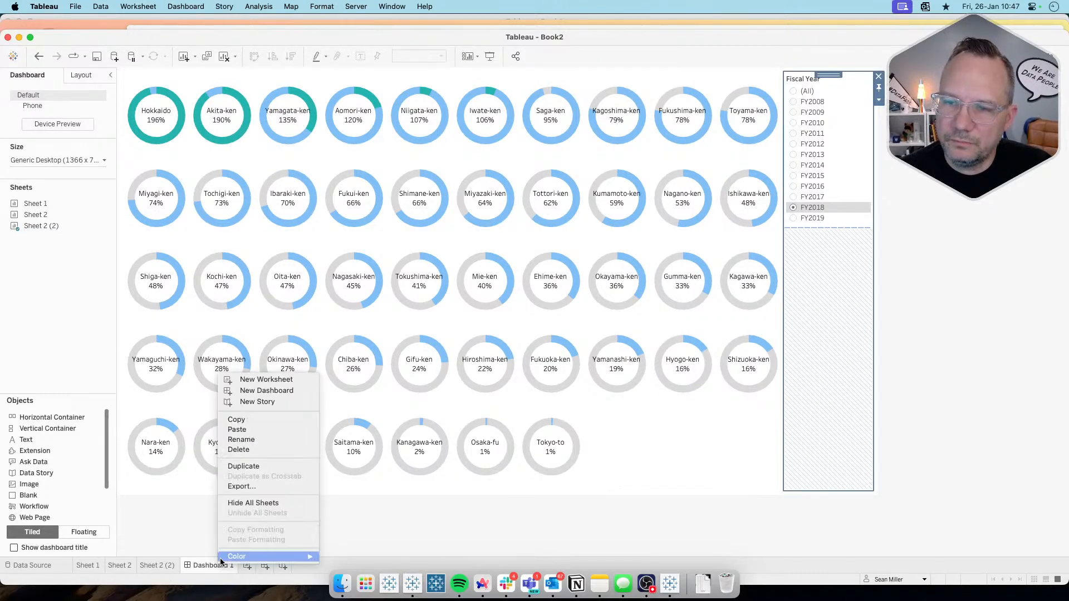
left_click(246, 466)
left_click_drag(65, 233, 89, 256)
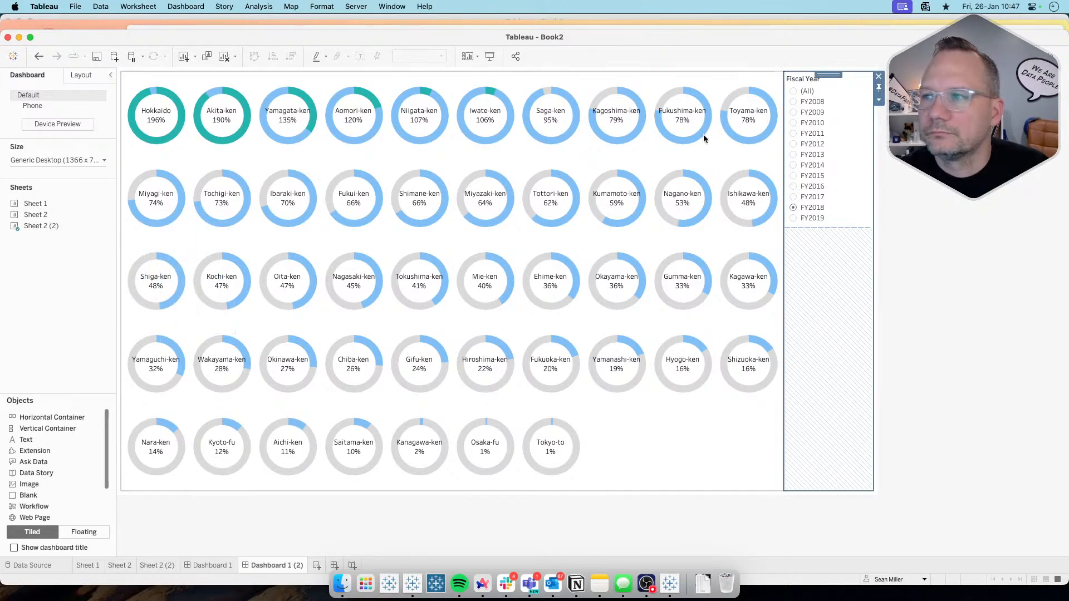
left_click(719, 444)
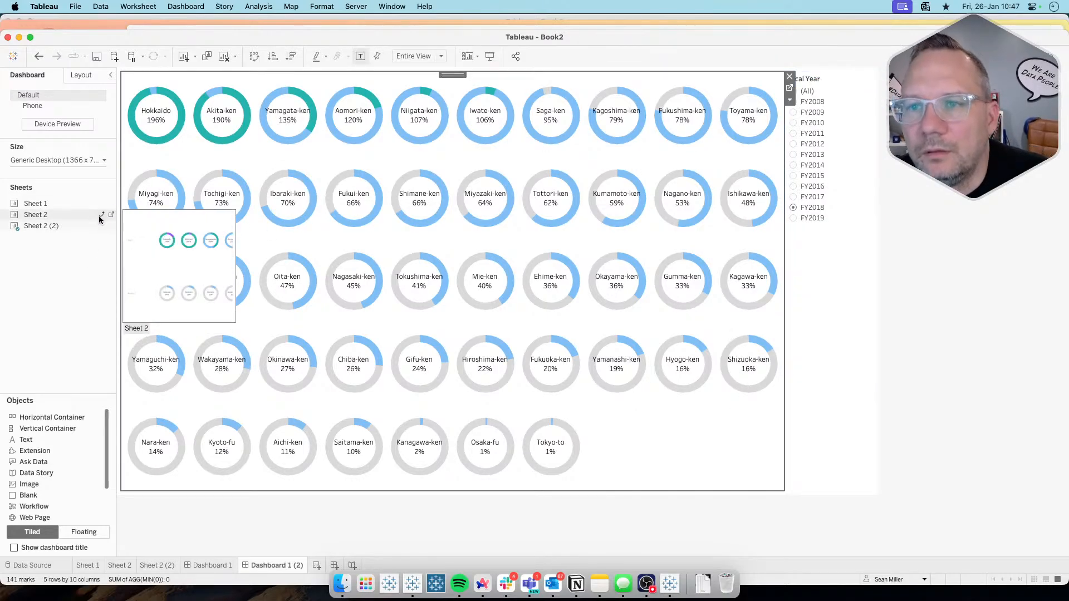
left_click(100, 215)
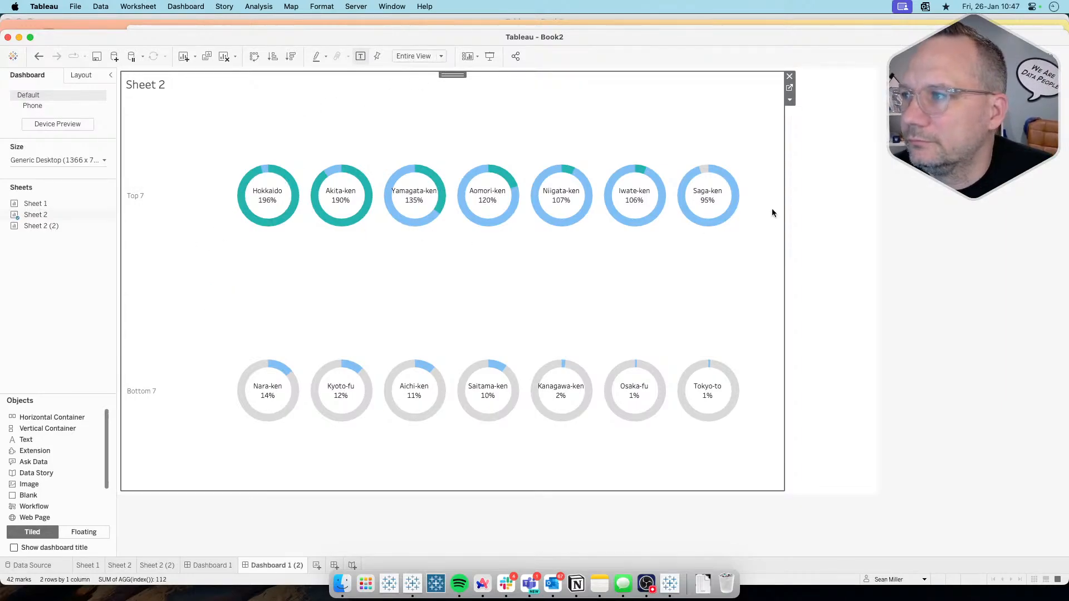
Step: Remove the empty layout container beside Sheet 2 on the duplicated dashboard and hide the Sheet 2 title
left_click(824, 189)
left_click(879, 77)
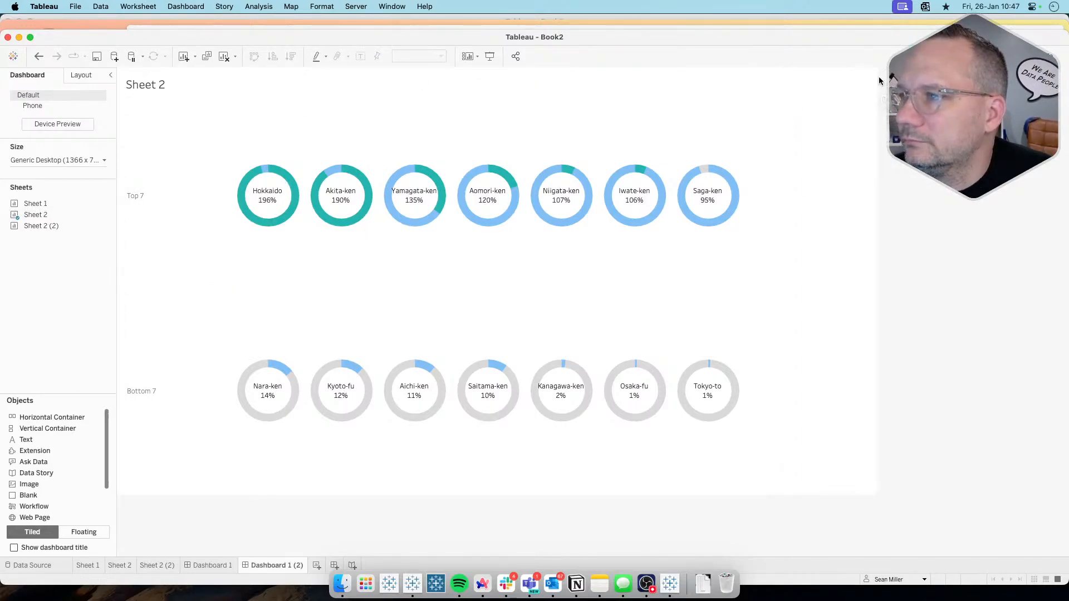
right_click(160, 94)
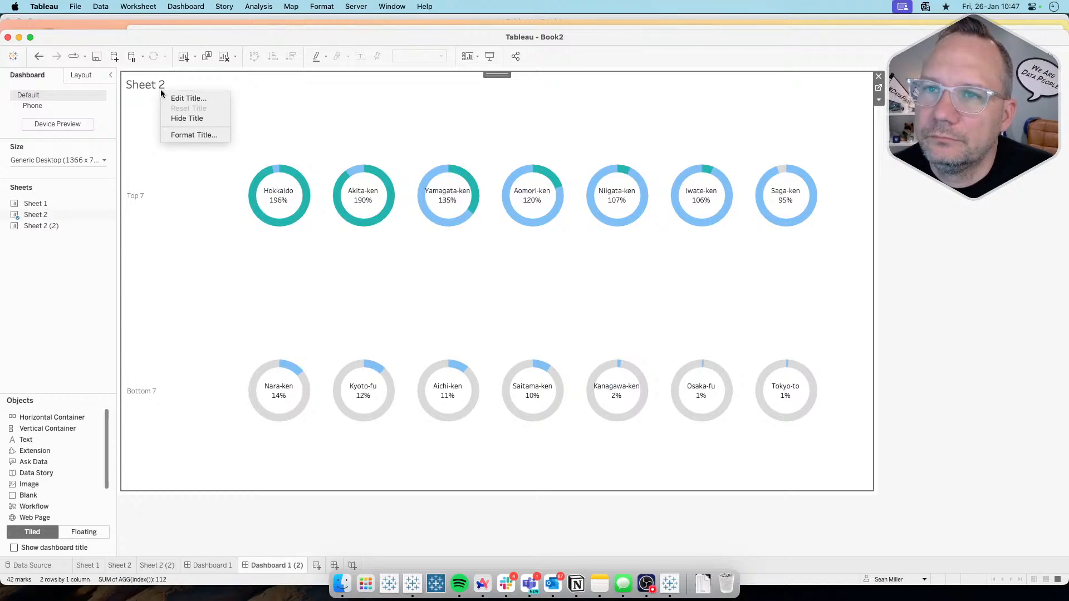
left_click(179, 118)
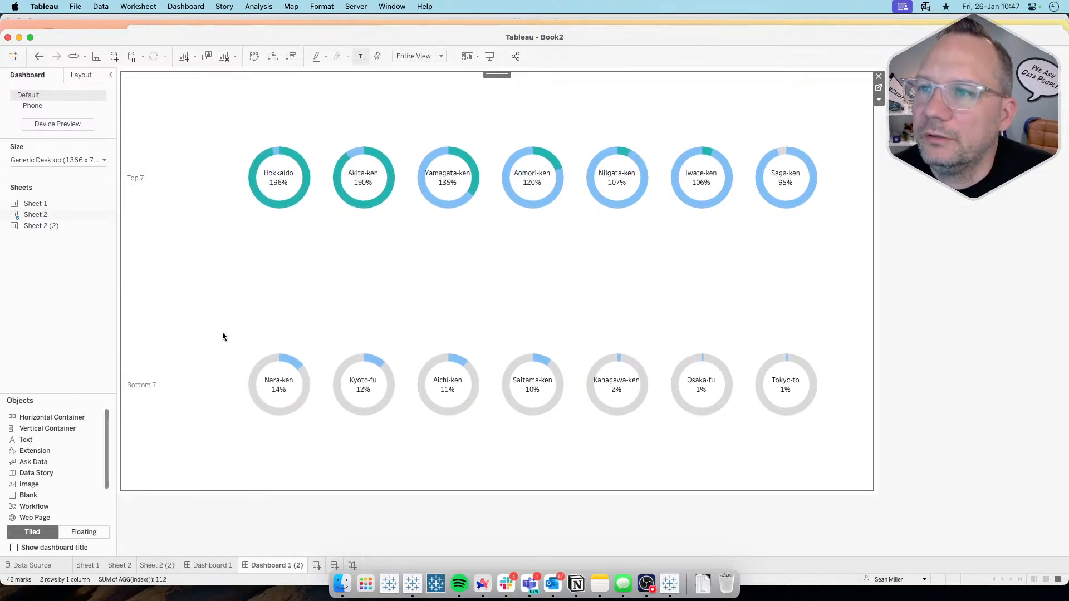
left_click(932, 233)
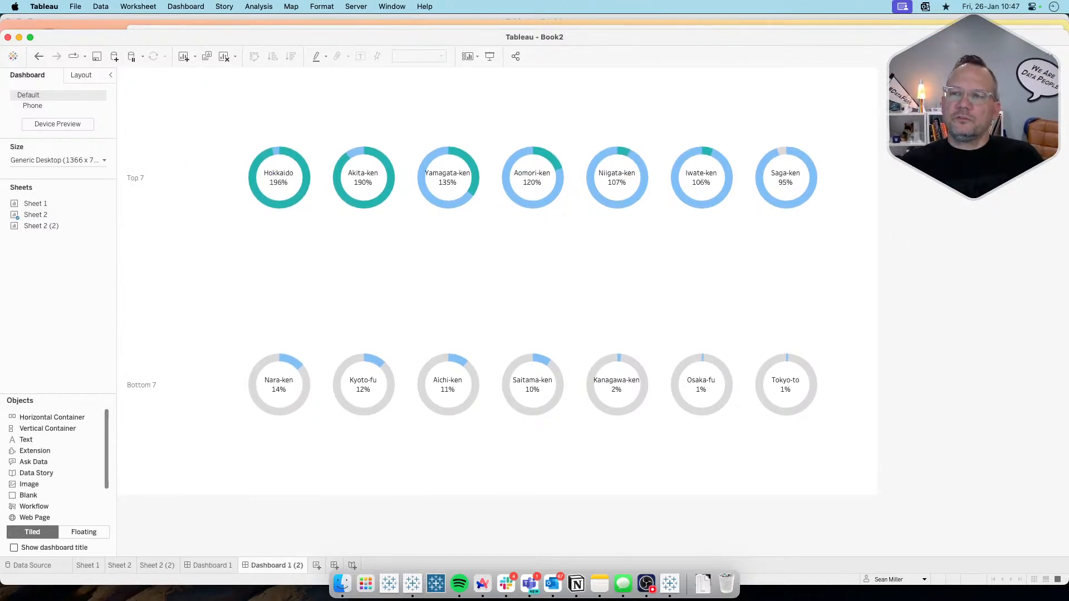